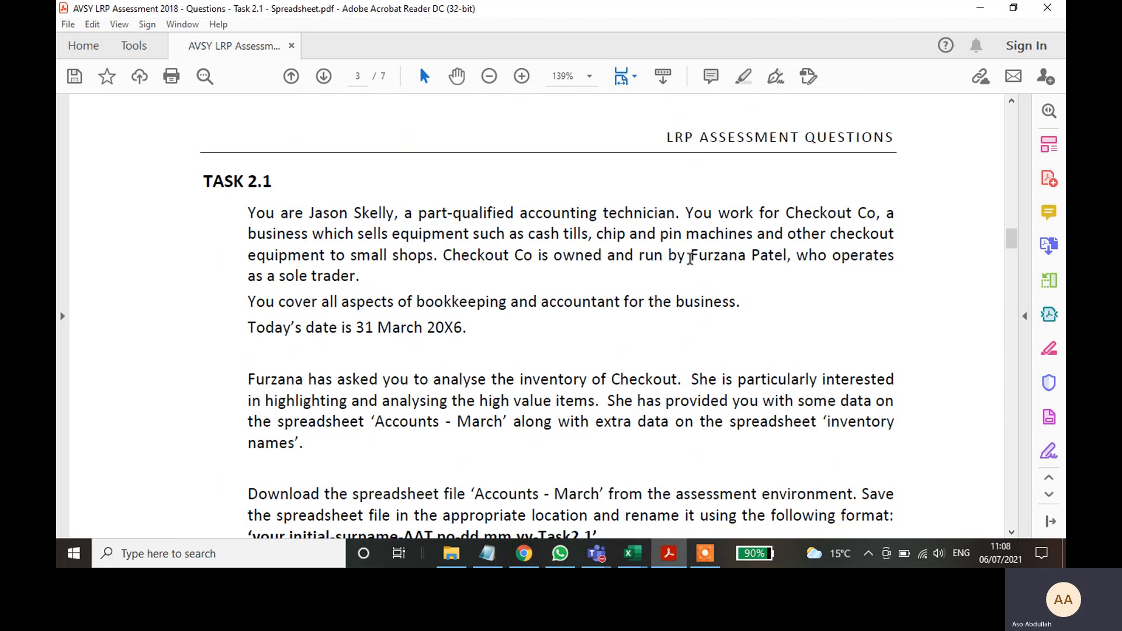
# - Read the Task 2.1 scenario, selecting the owner, sole trader status, duties, date, Checkout and high value items passages
pyautogui.moveTo(690, 258); pyautogui.dragTo(787, 257)
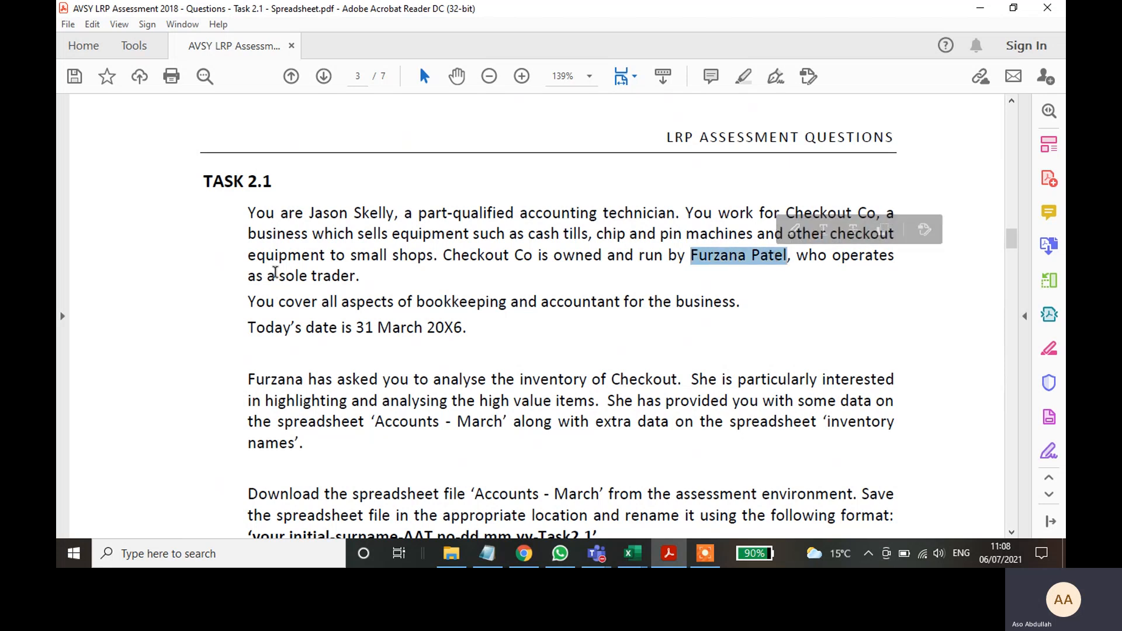
pyautogui.moveTo(358, 277); pyautogui.dragTo(290, 271)
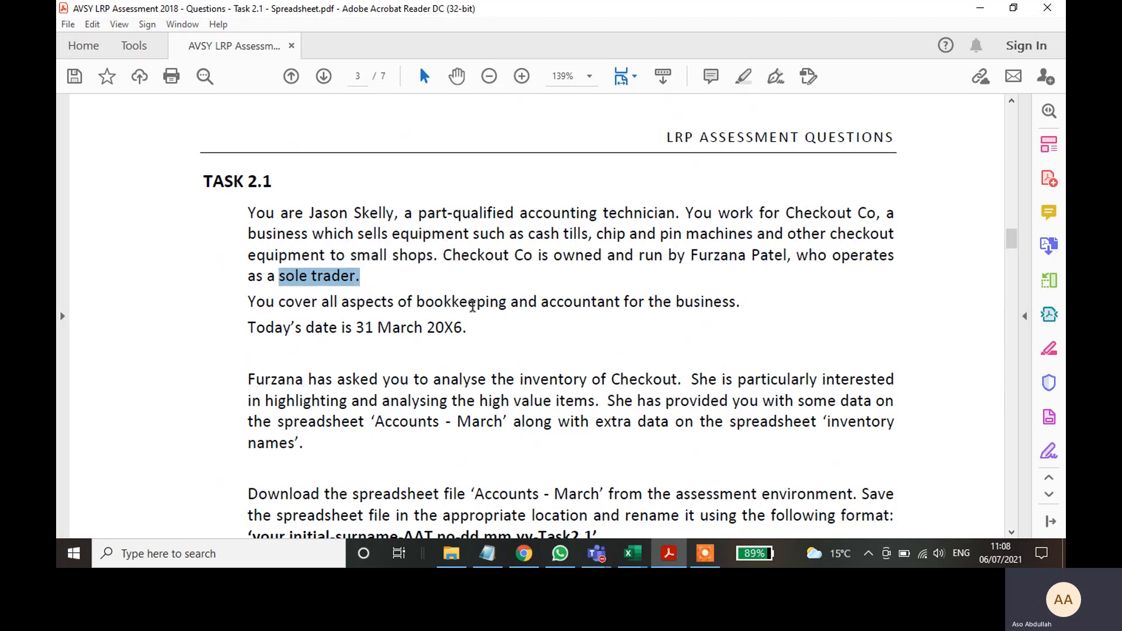
pyautogui.moveTo(626, 302); pyautogui.dragTo(416, 302)
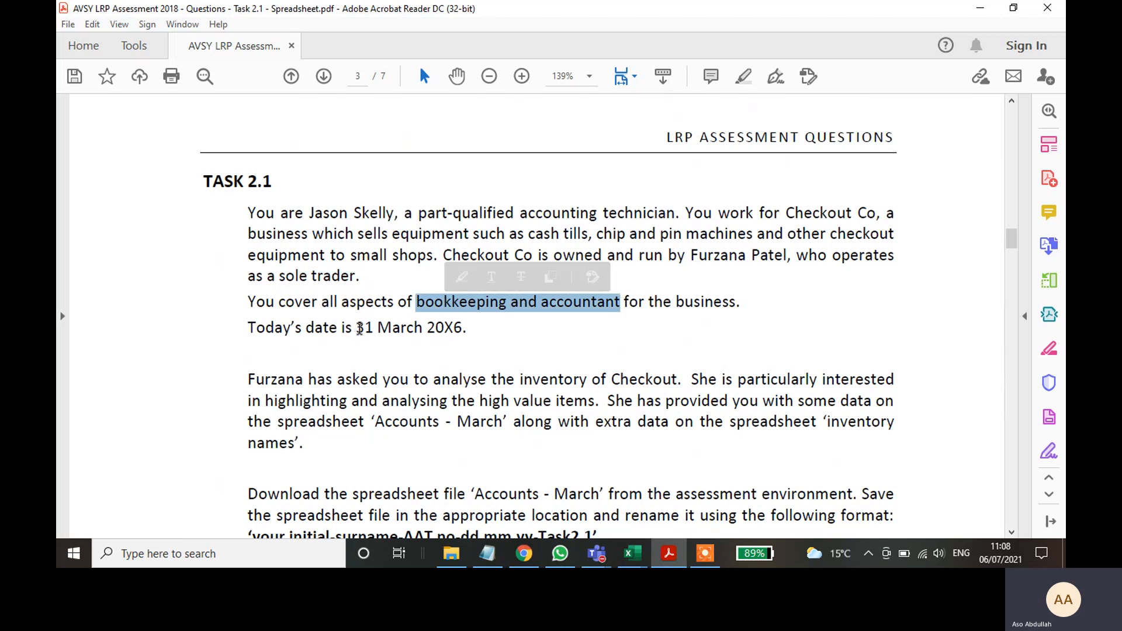
pyautogui.moveTo(360, 329); pyautogui.dragTo(440, 328)
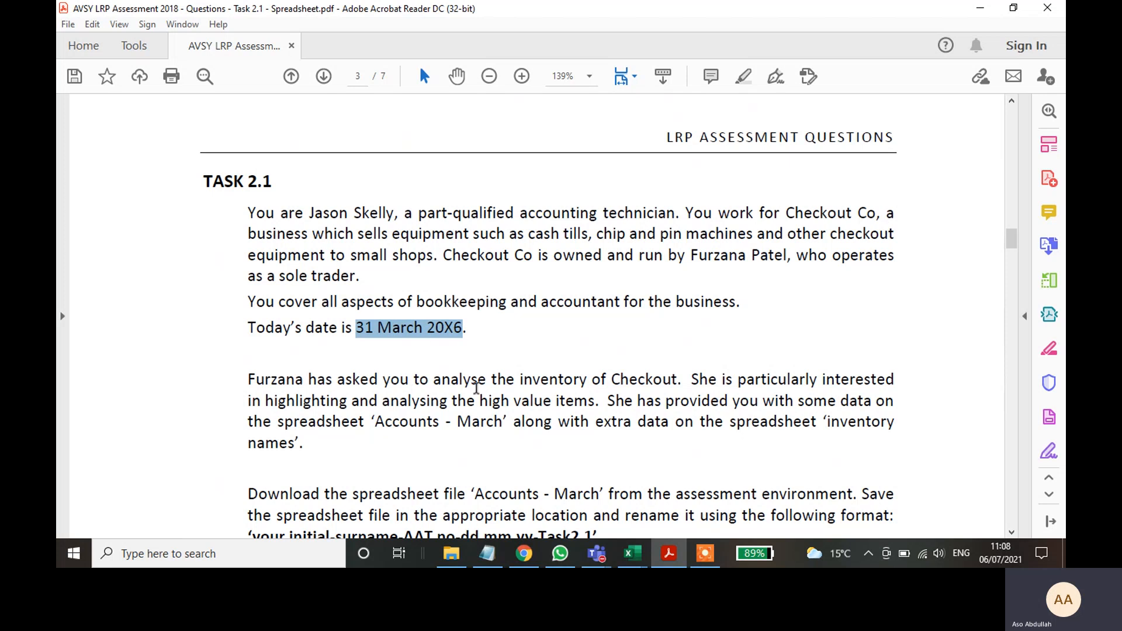
pyautogui.moveTo(677, 381); pyautogui.dragTo(621, 381)
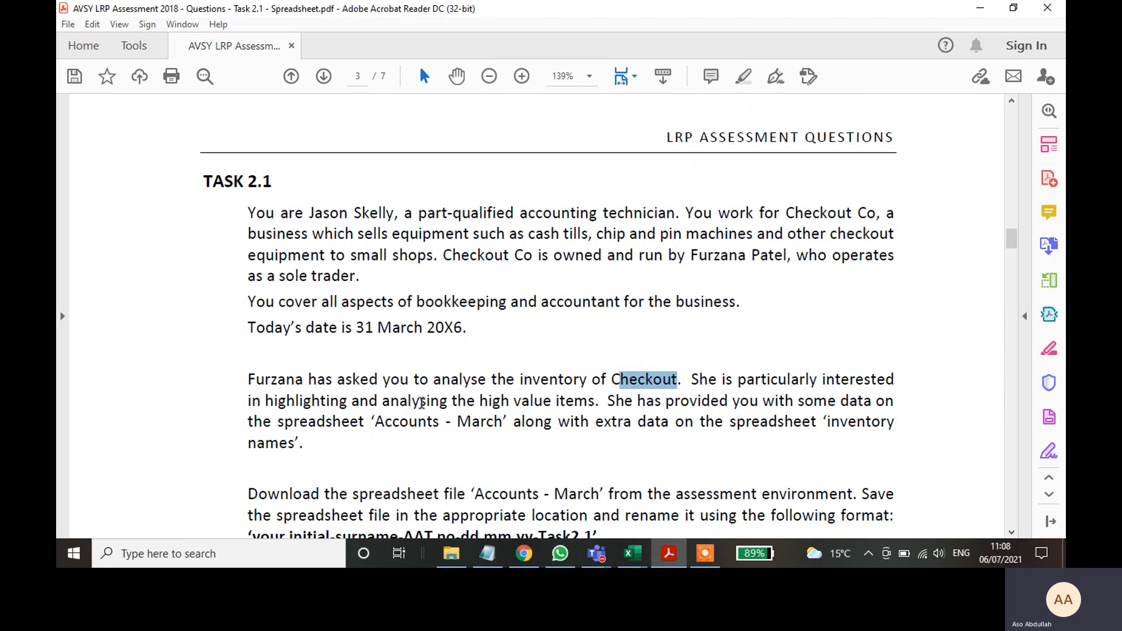
pyautogui.moveTo(599, 402); pyautogui.dragTo(488, 402)
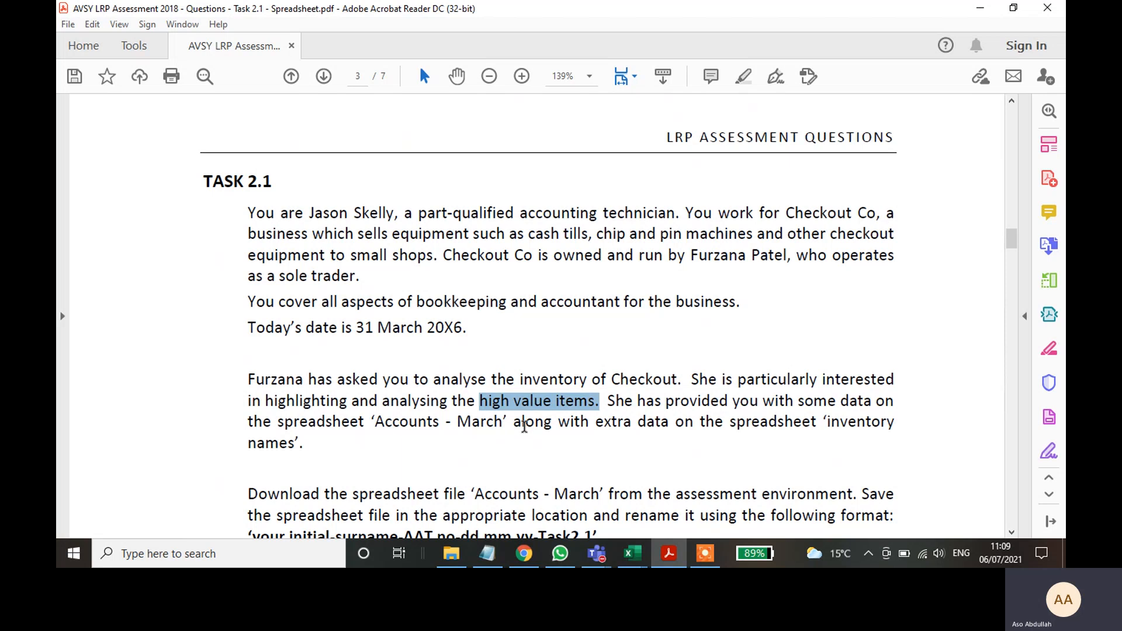
# - Highlight the spreadsheet names 'Accounts - March' and 'inventory names' in the scenario paragraph about the provided data
pyautogui.moveTo(508, 422); pyautogui.dragTo(388, 419)
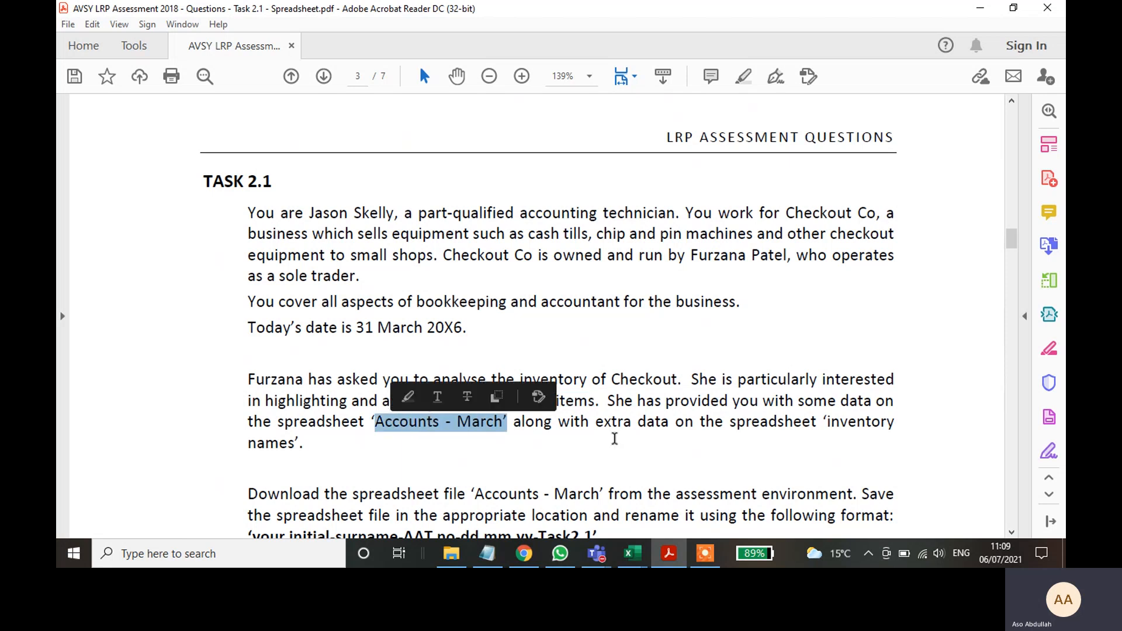
pyautogui.click(743, 77)
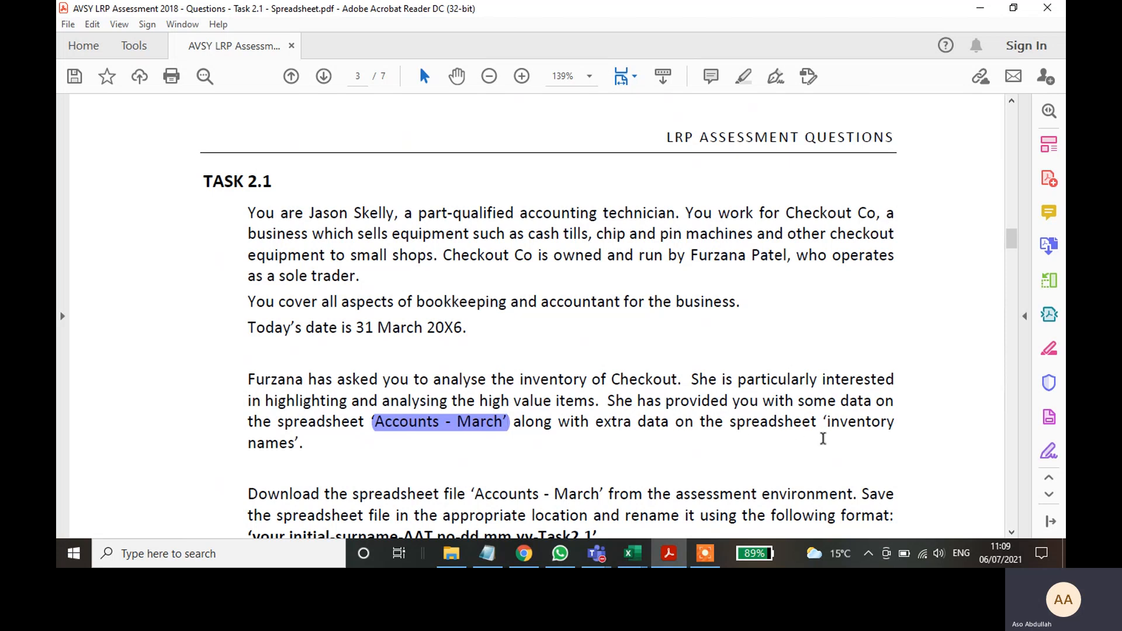
pyautogui.moveTo(830, 422)
pyautogui.mouseDown()
pyautogui.moveTo(848, 422)
pyautogui.moveTo(351, 440)
pyautogui.moveTo(552, 450)
pyautogui.moveTo(768, 424)
pyautogui.moveTo(581, 498)
pyautogui.moveTo(296, 447)
pyautogui.moveTo(308, 449)
pyautogui.mouseUp()
pyautogui.click(743, 76)
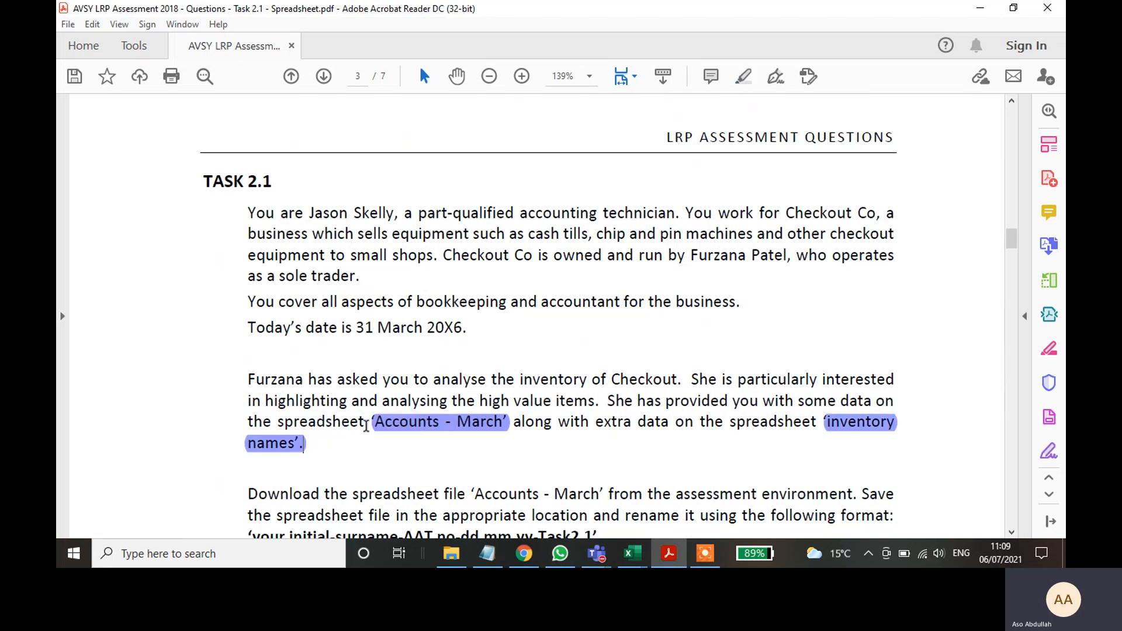
# - Find the 'Accounts - March' download instruction and view that workbook in Excel
pyautogui.scroll(-3, 341, 429)
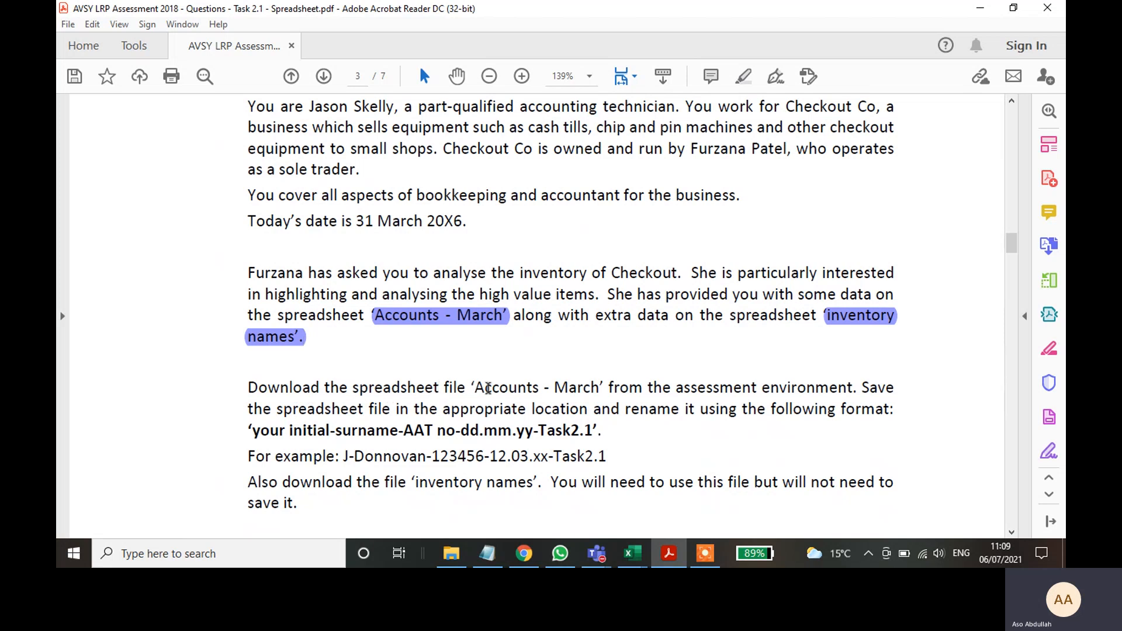
pyautogui.moveTo(475, 388); pyautogui.dragTo(600, 388)
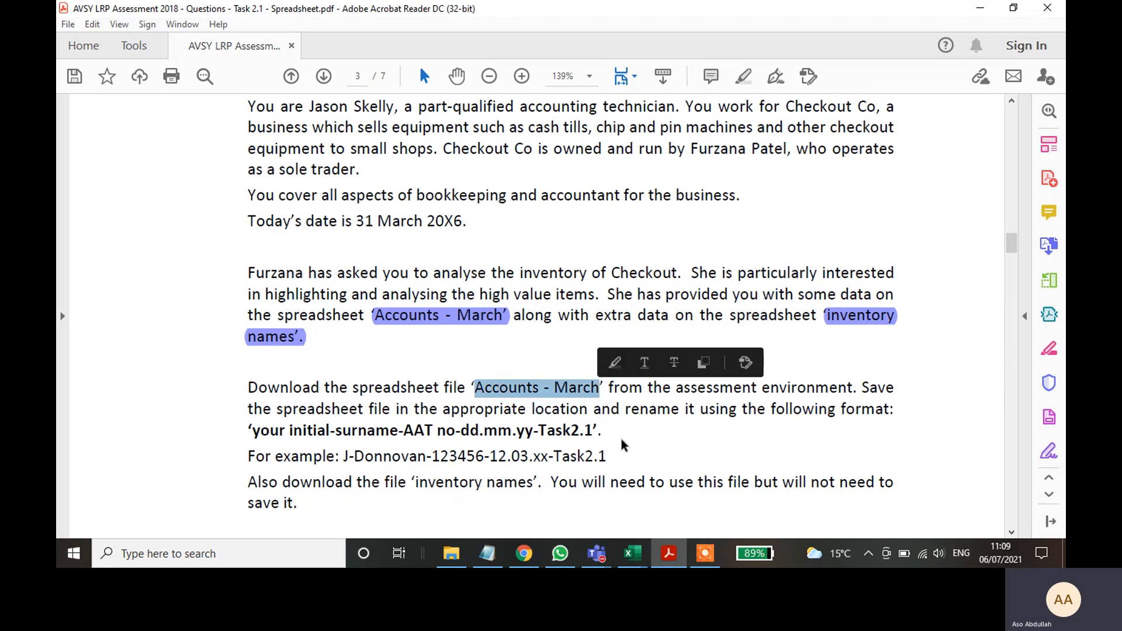
pyautogui.click(633, 554)
pyautogui.click(578, 501)
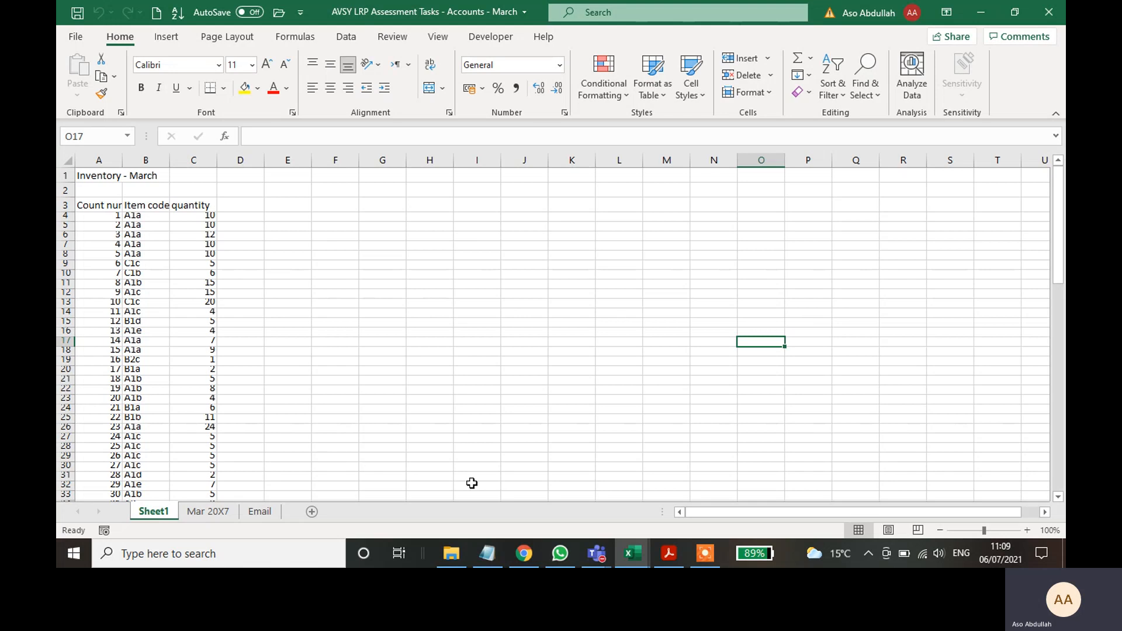
# - Switch to the PDF in Acrobat Reader and copy the file name format from 'surname-AAT no' through 'Task2.1'
pyautogui.click(670, 554)
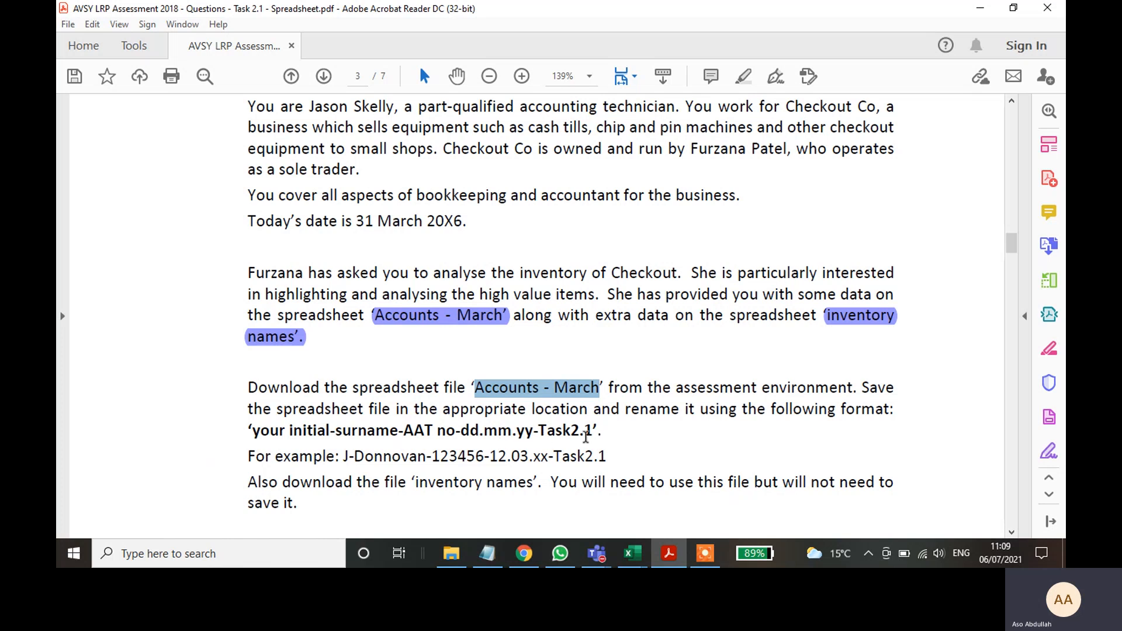
pyautogui.moveTo(593, 436); pyautogui.dragTo(384, 436)
pyautogui.hotkey('ctrl', 'c')
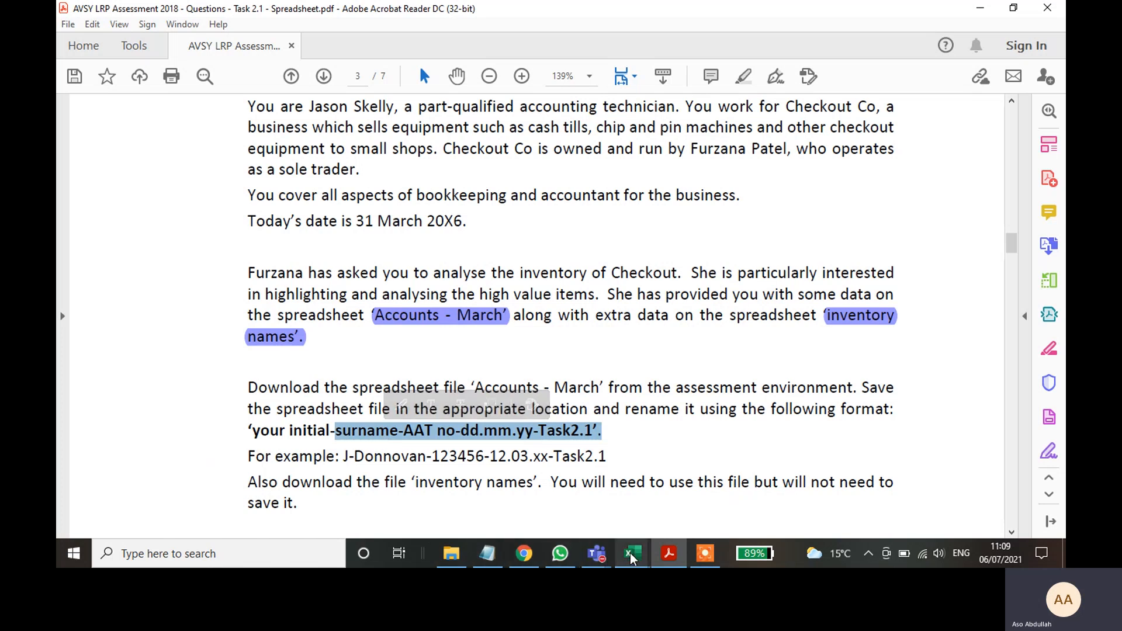
# - Save the Accounts - March workbook in Excel to the Desktop under the copied name 'surname-AAT no-dd.mm.yy-Task2.1'
pyautogui.moveTo(630, 553)
pyautogui.click(555, 511)
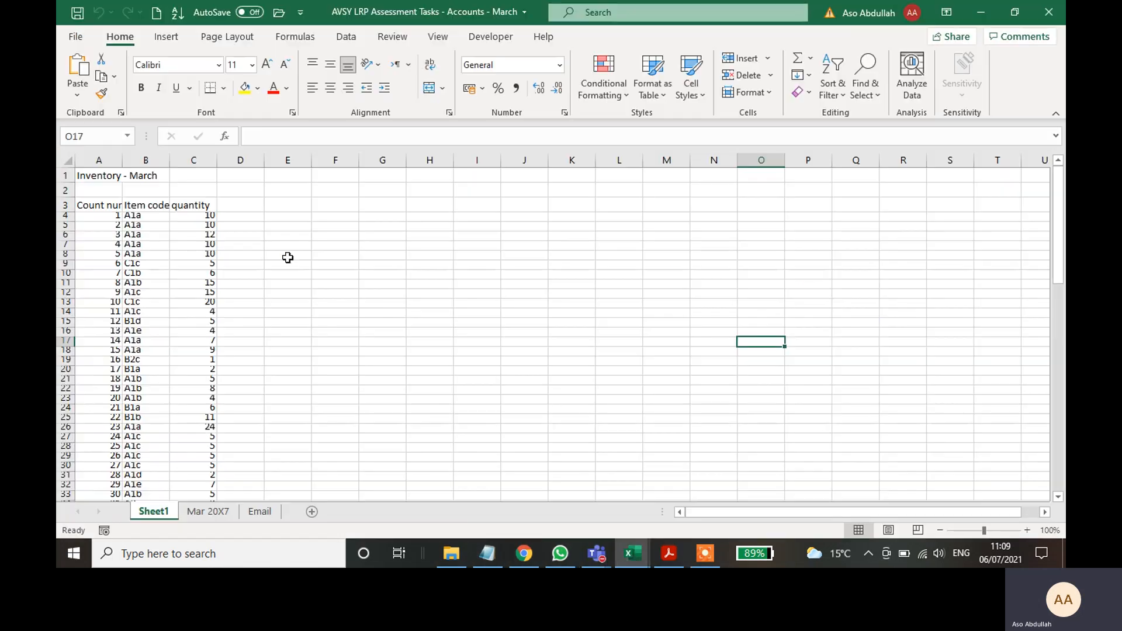
pyautogui.click(80, 39)
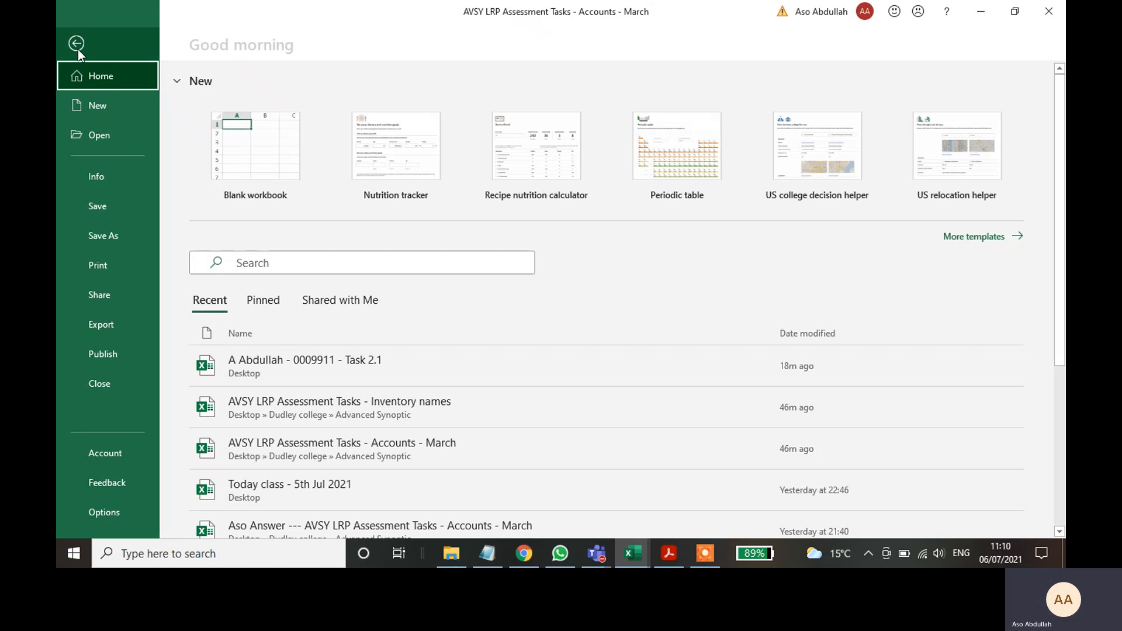
pyautogui.click(101, 233)
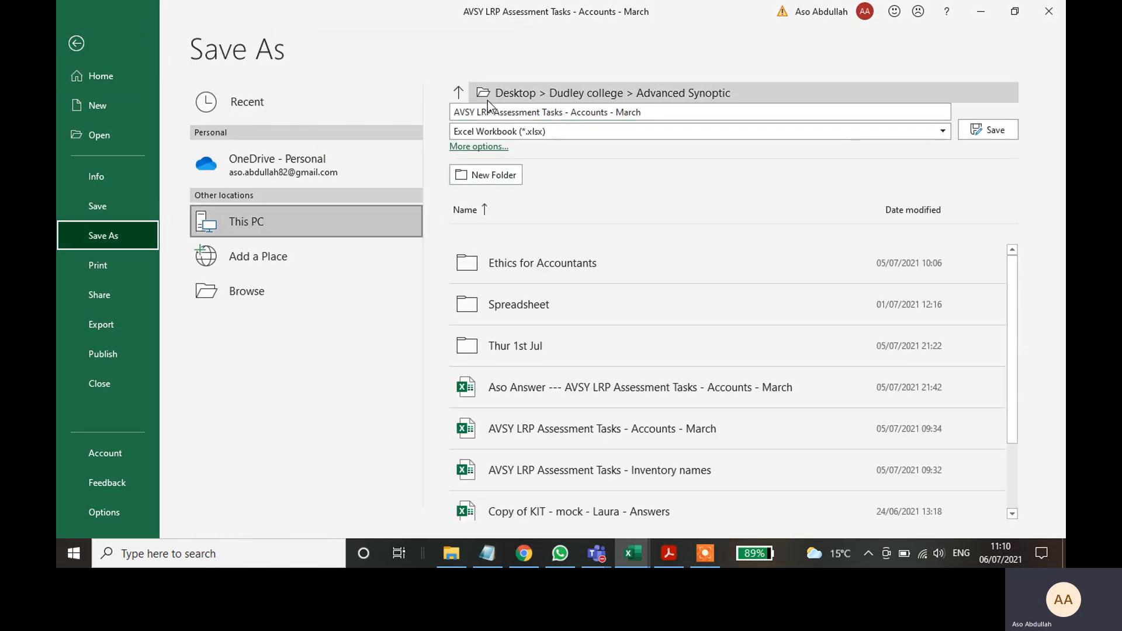
pyautogui.click(459, 91)
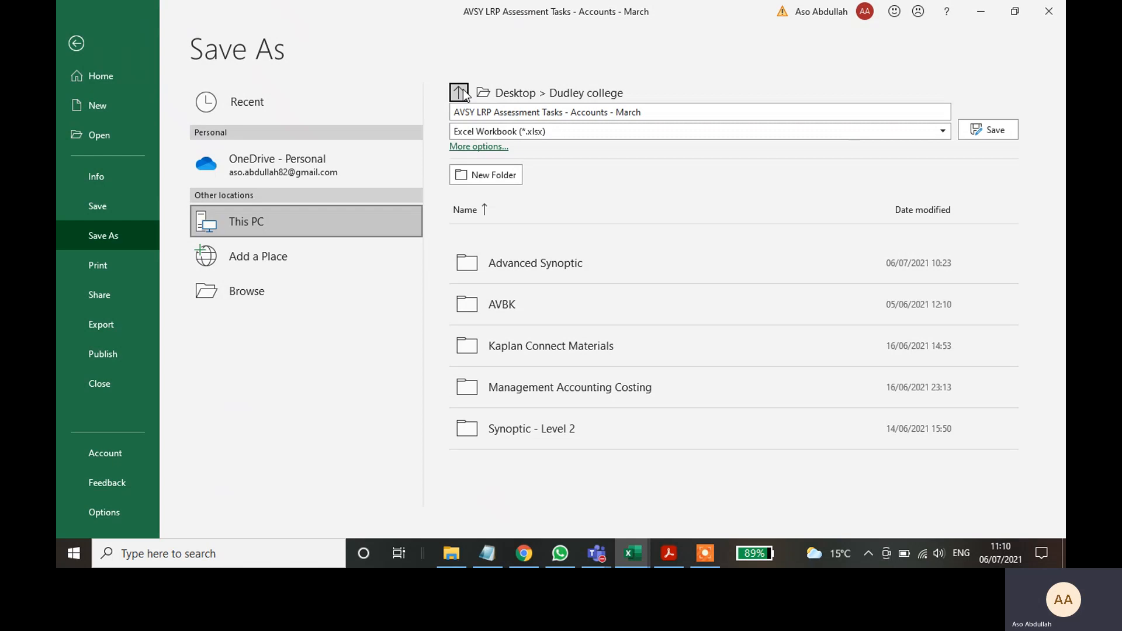
pyautogui.click(460, 92)
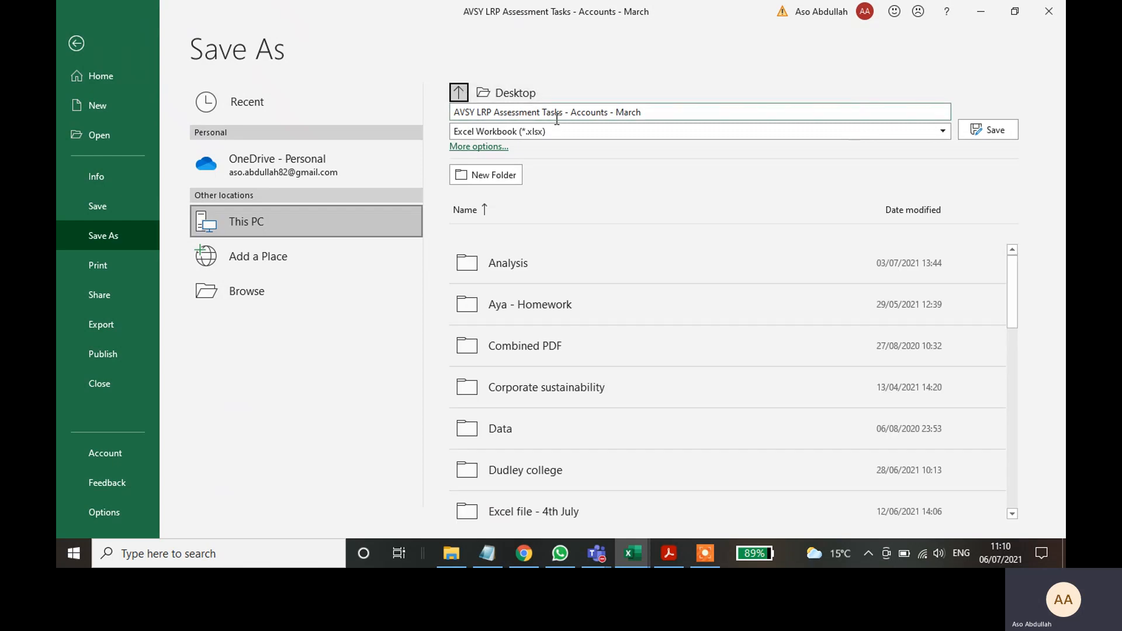
pyautogui.click(594, 115)
pyautogui.hotkey('ctrl', 'v')
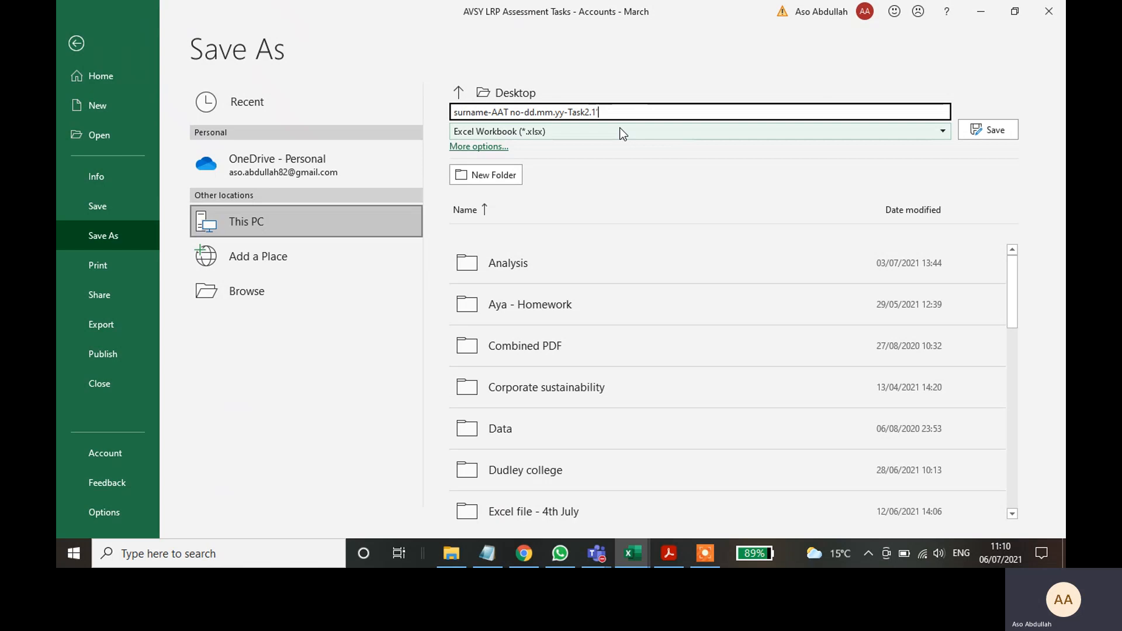
pyautogui.click(986, 130)
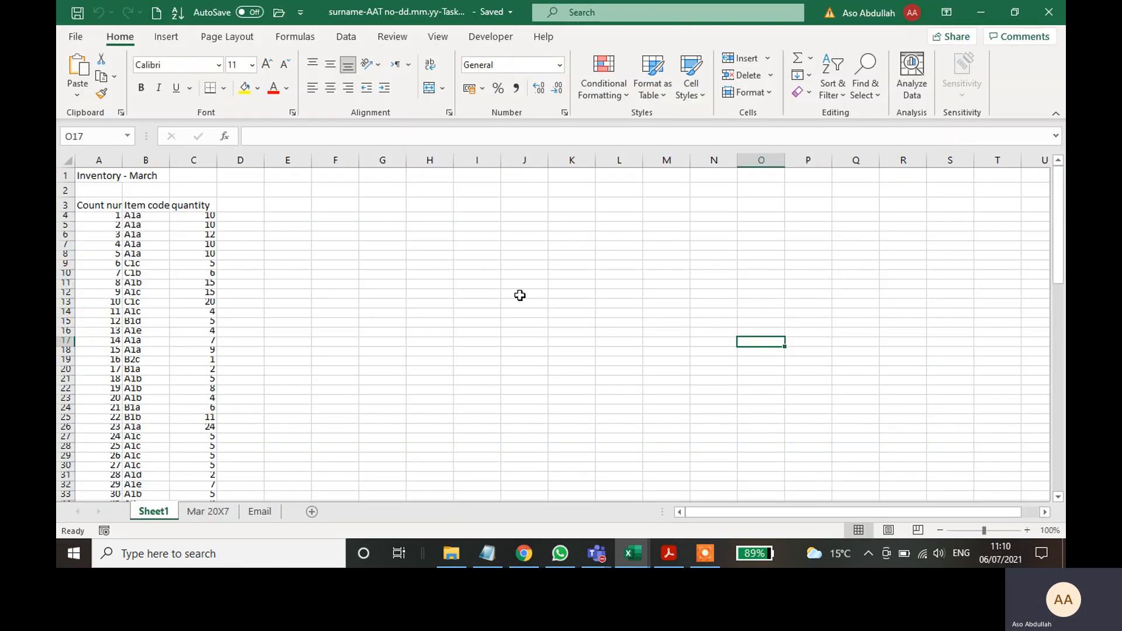
# - Switch to the PDF in Acrobat Reader and highlight the selected 'surname-AAT no-dd.mm.yy-Task2.1' file name format
pyautogui.click(669, 553)
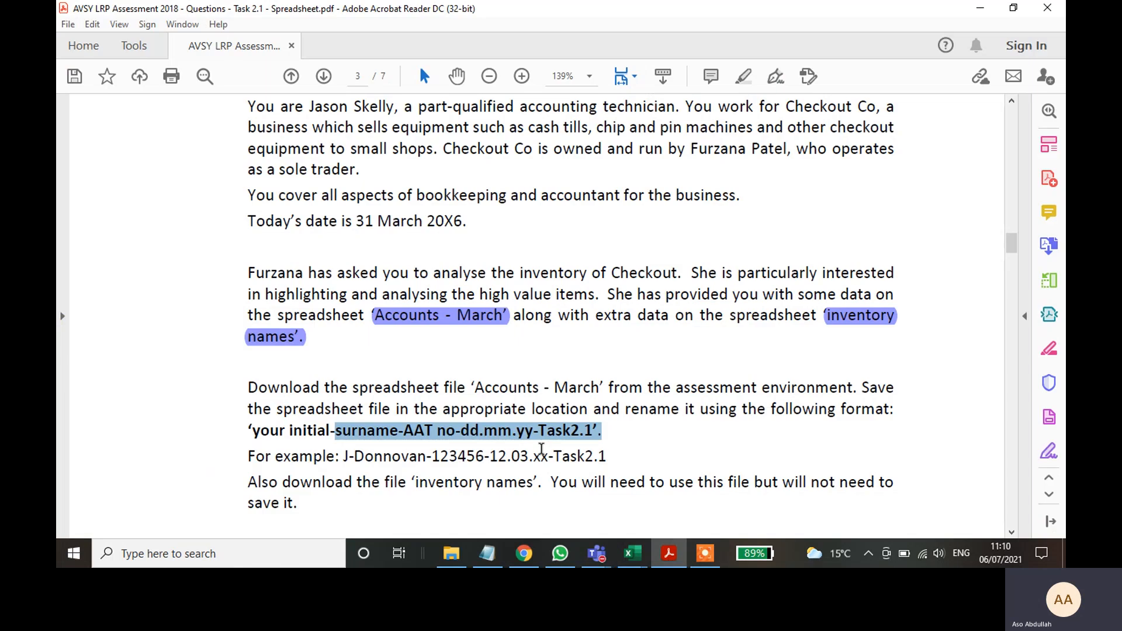
pyautogui.click(743, 76)
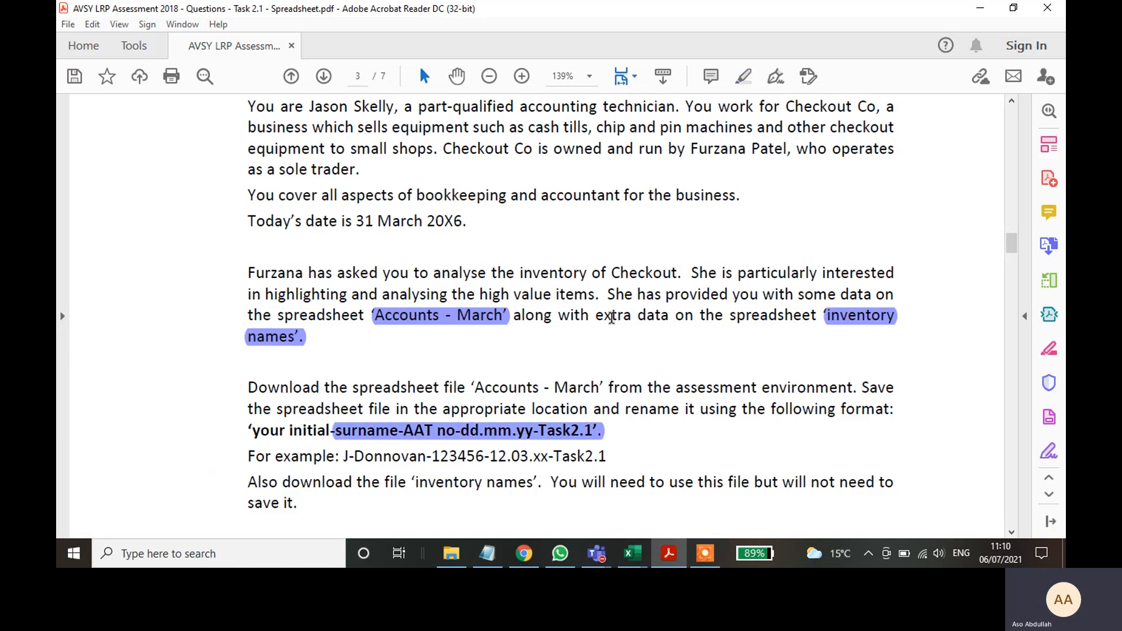
# - Check the Inventory names workbook in Excel and highlight 'inventory names' in the PDF's download instruction
pyautogui.scroll(-1, 579, 341)
pyautogui.scroll(-1, 570, 347)
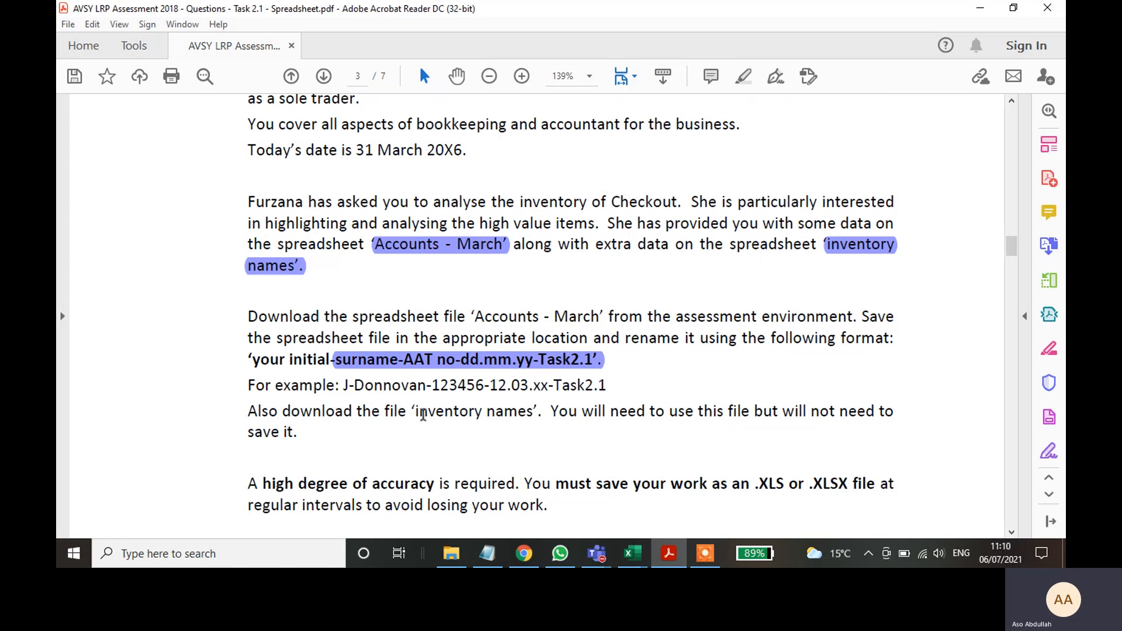
pyautogui.moveTo(414, 410); pyautogui.dragTo(534, 412)
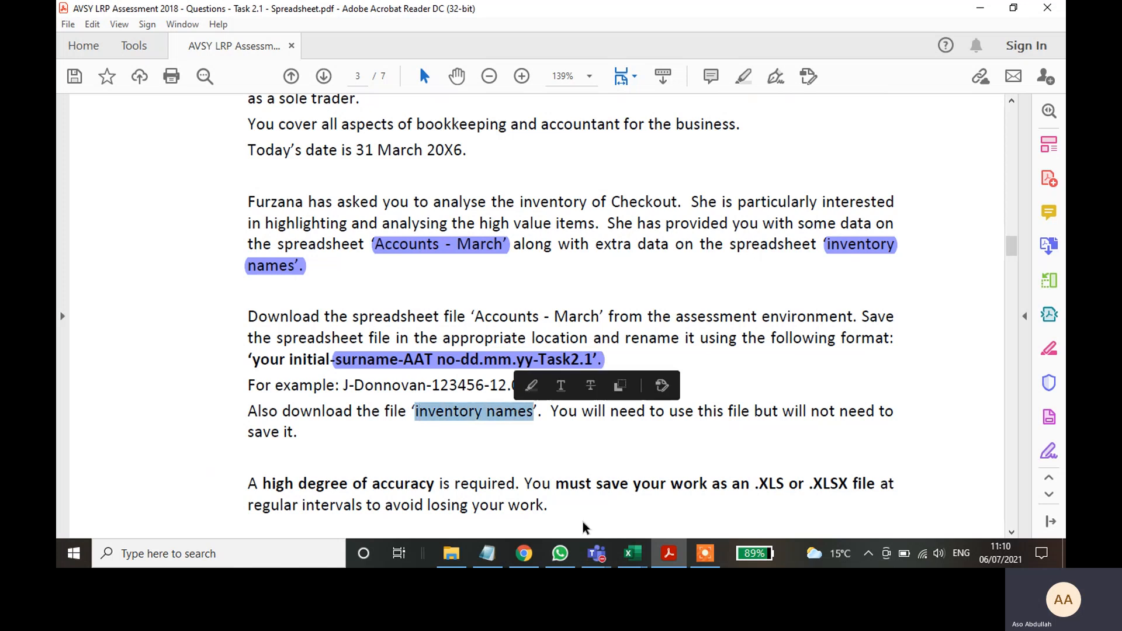
pyautogui.moveTo(639, 552)
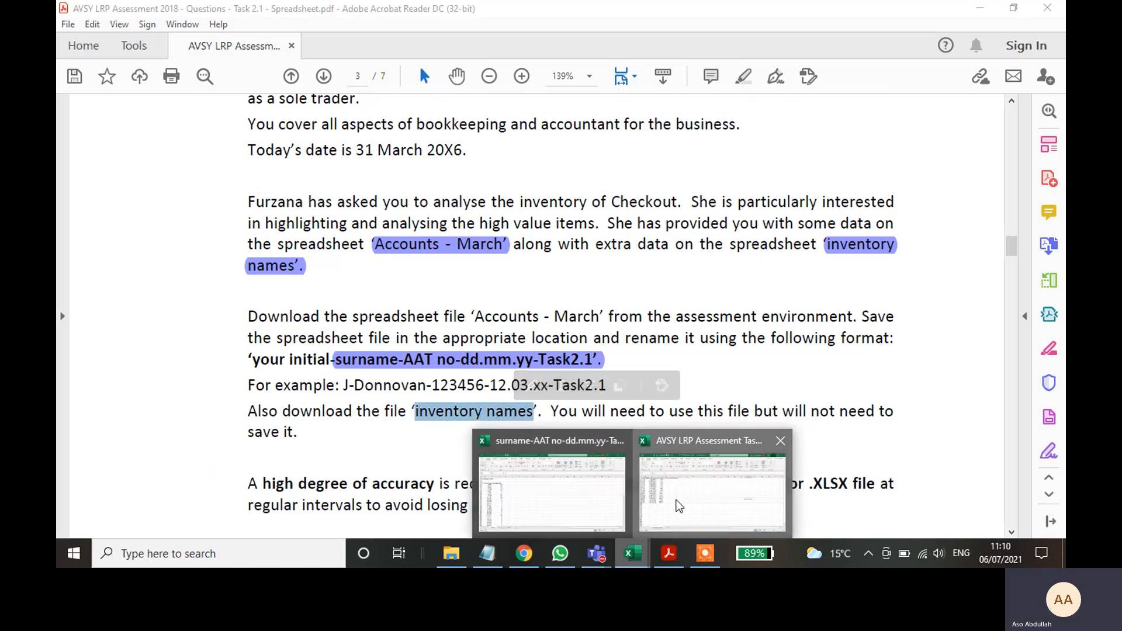
pyautogui.click(801, 485)
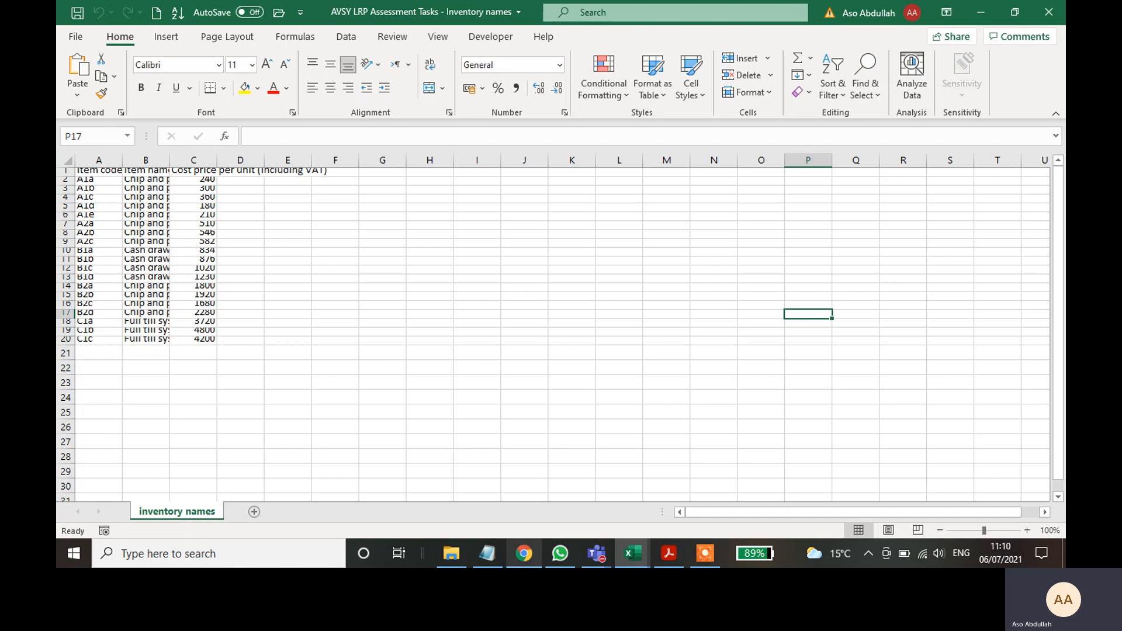
pyautogui.click(669, 555)
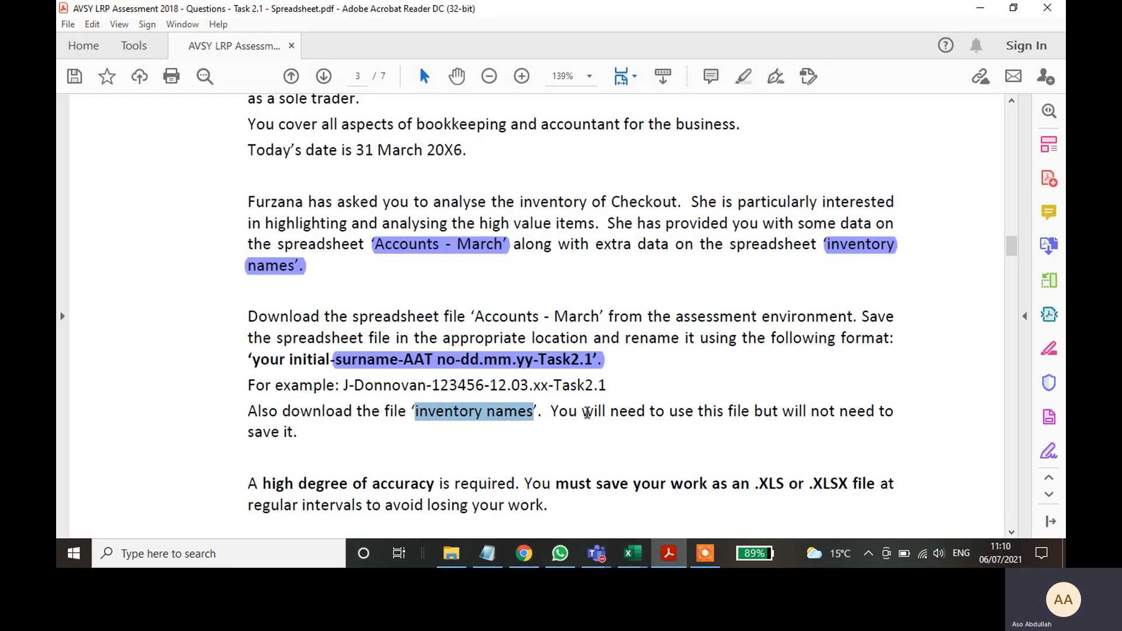
pyautogui.click(743, 77)
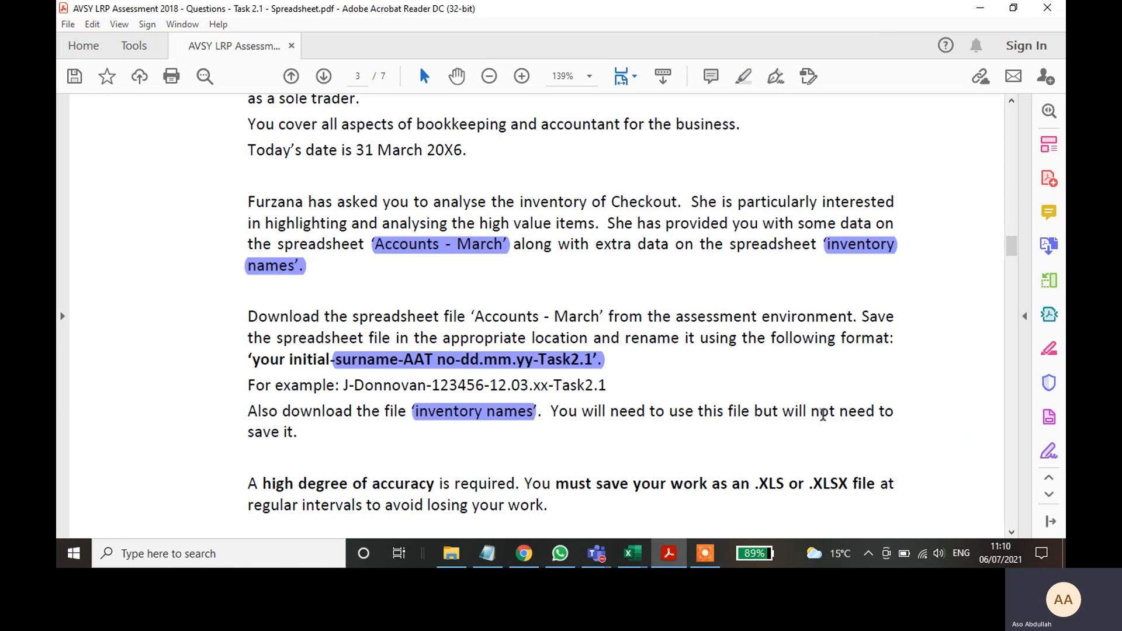
# - Read the saving requirements and part (a)'s instruction to rename Sheet1 to 'inventory values', and switch to the renamed workbook in Excel
pyautogui.moveTo(811, 413); pyautogui.dragTo(874, 413)
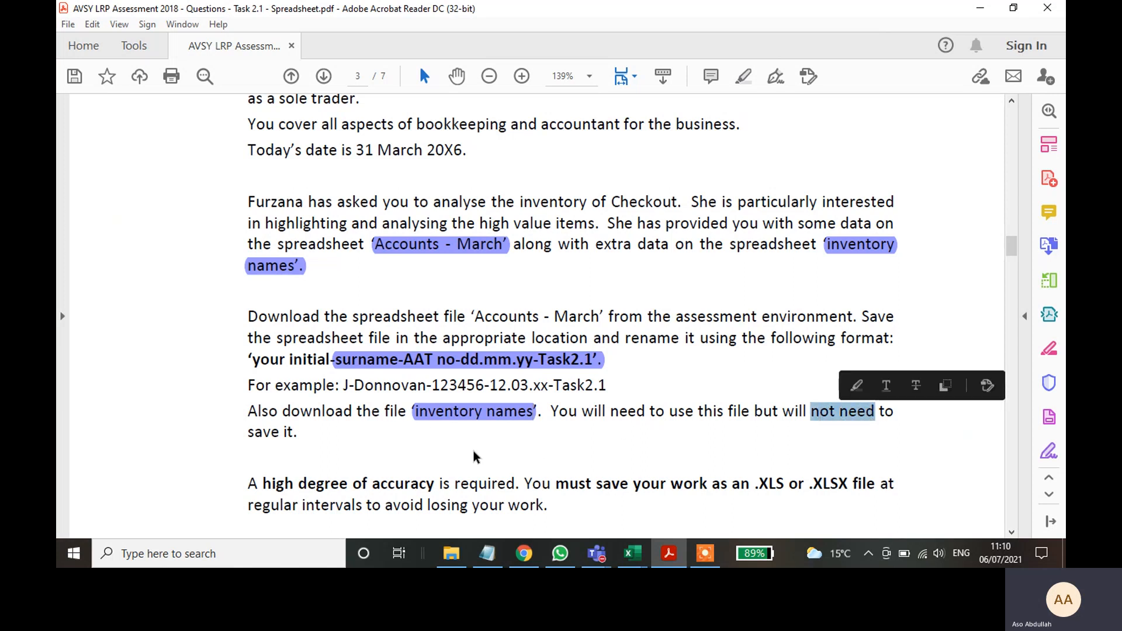
pyautogui.scroll(-1, 796, 424)
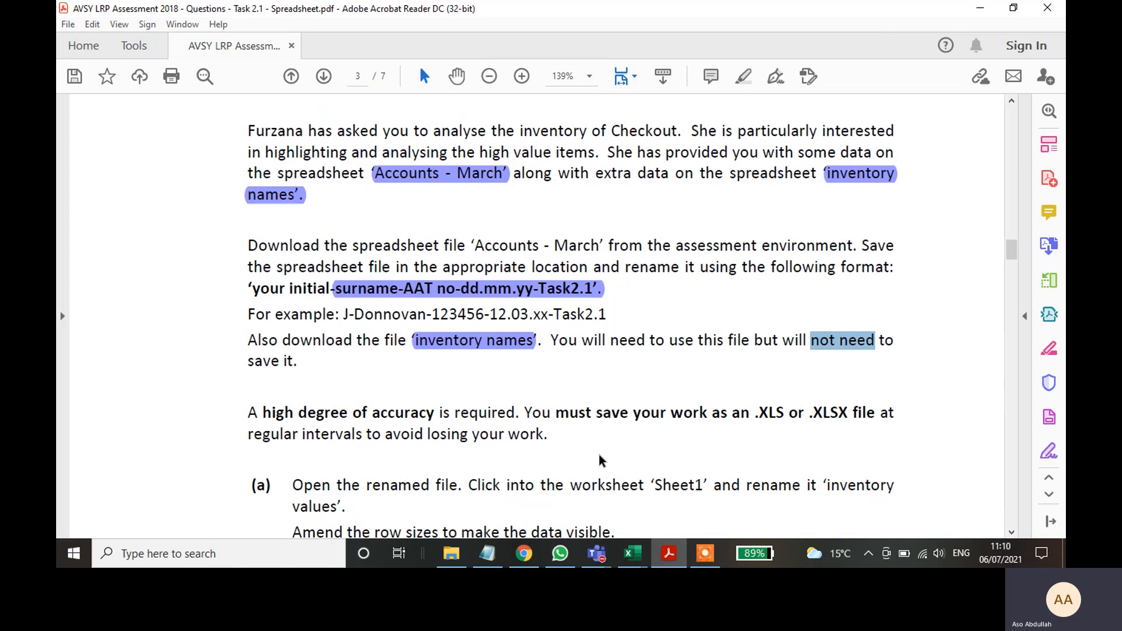
pyautogui.scroll(-1, 504, 457)
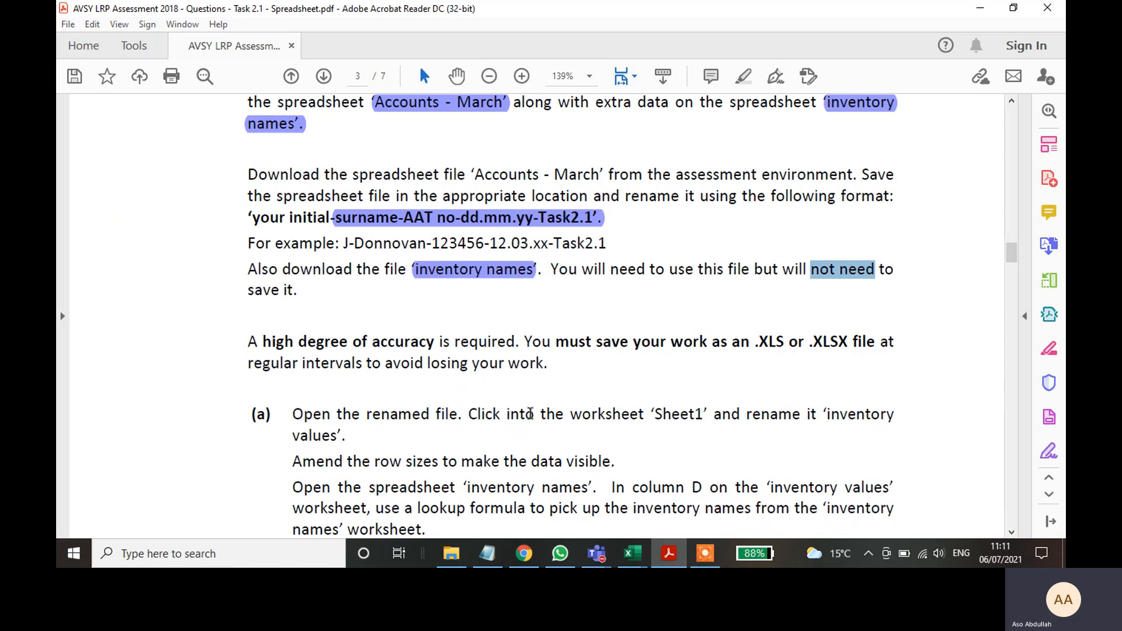
pyautogui.click(681, 413)
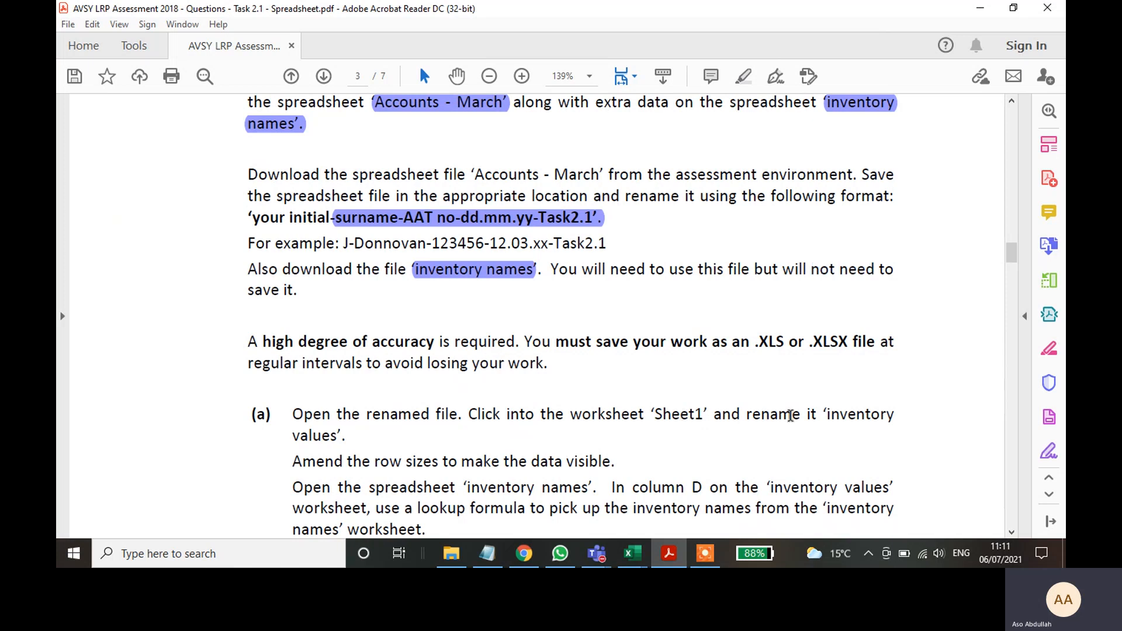
pyautogui.moveTo(828, 414); pyautogui.dragTo(340, 436)
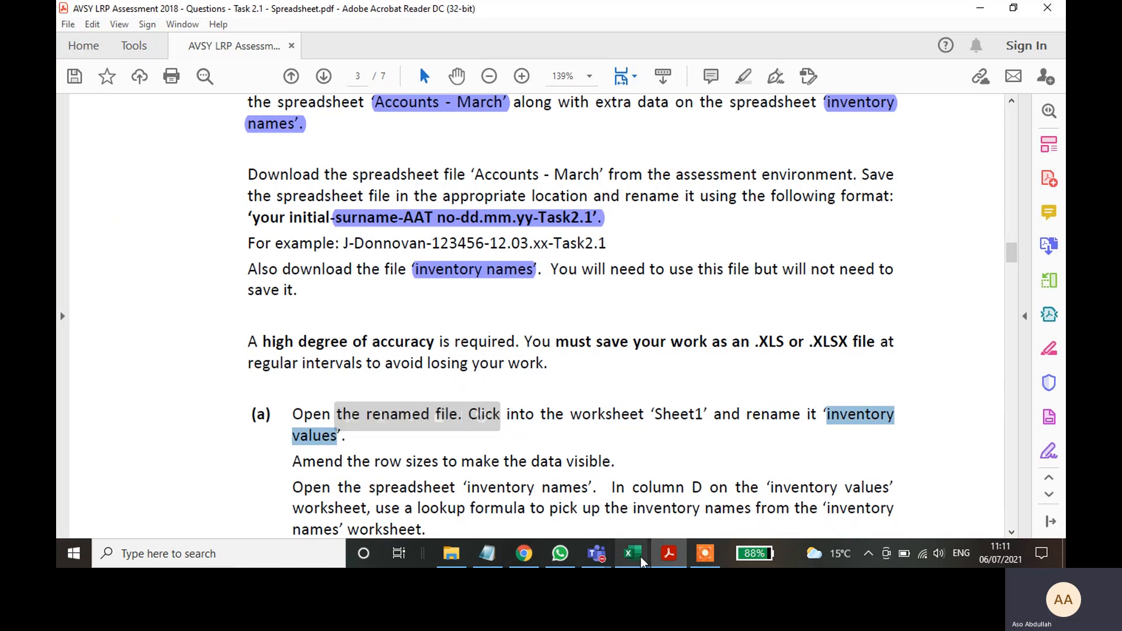
pyautogui.click(552, 485)
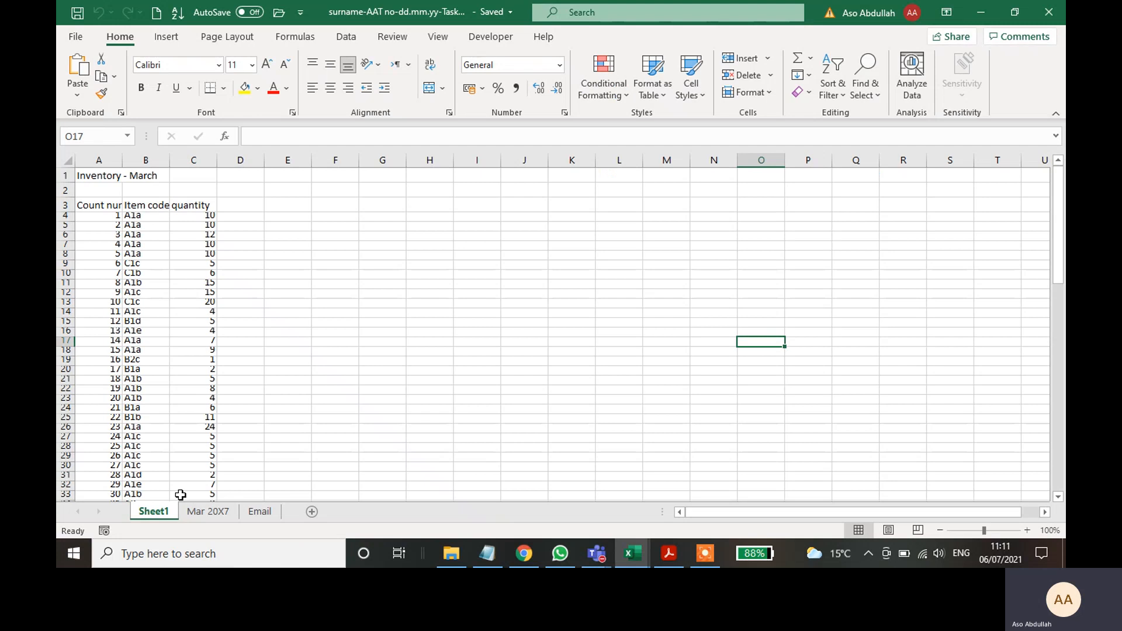
# - Rename Sheet1 to 'inventory', and copy the required sheet name 'inventory values' from part (a) of the PDF in Acrobat Reader before returning to Excel
pyautogui.doubleClick(150, 512)
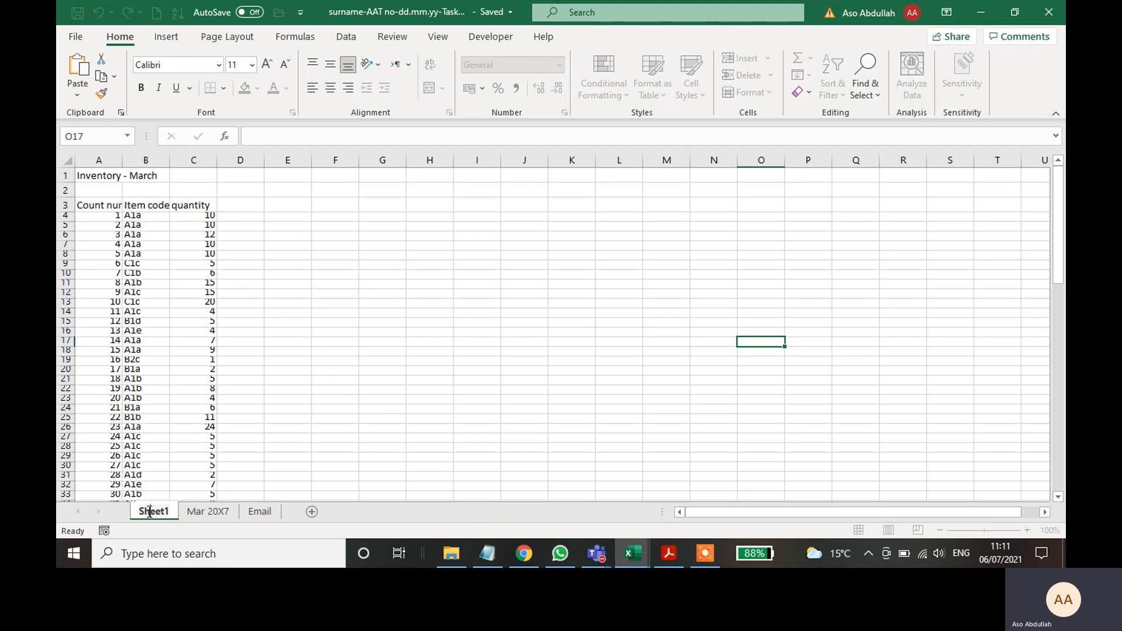
pyautogui.write('inventory')
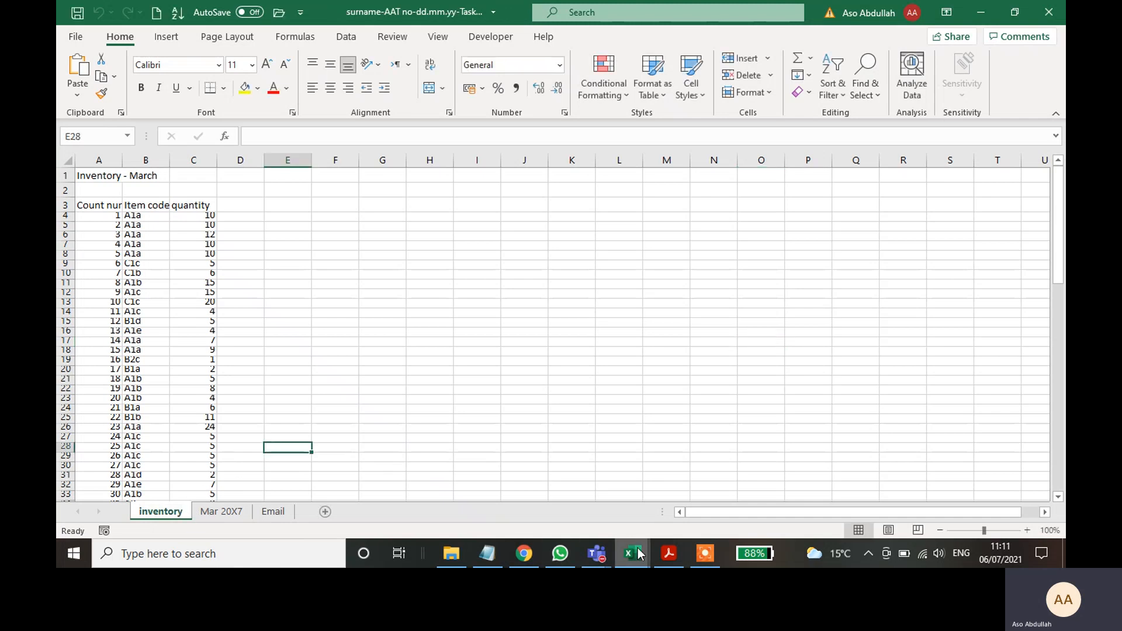
pyautogui.click(669, 553)
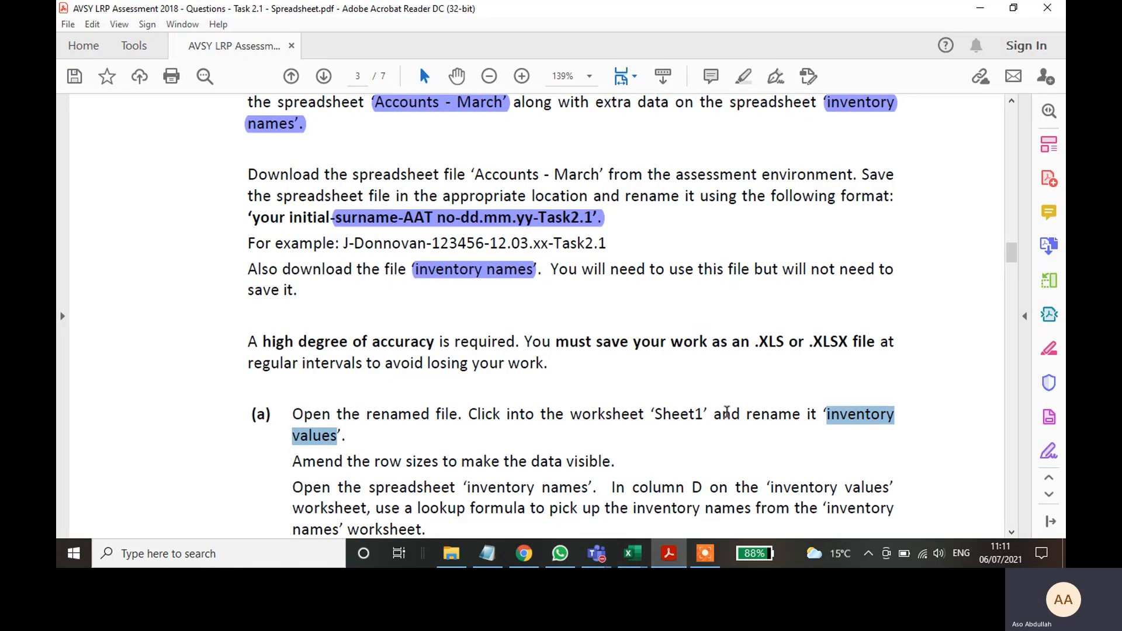
pyautogui.rightClick(862, 422)
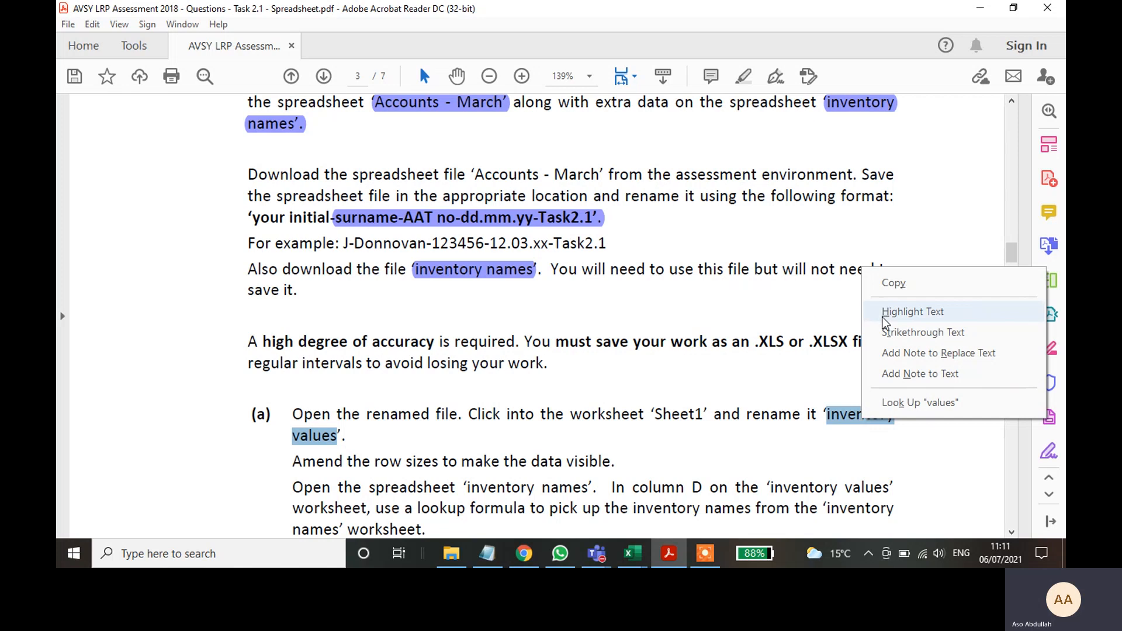
pyautogui.click(893, 283)
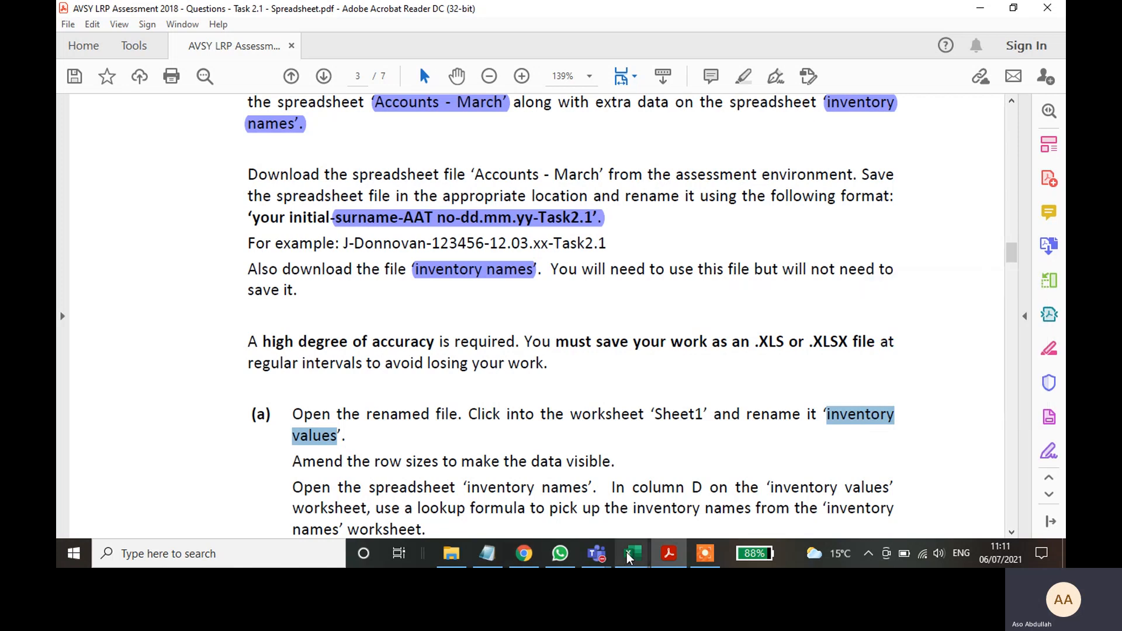
pyautogui.moveTo(628, 558)
pyautogui.click(540, 508)
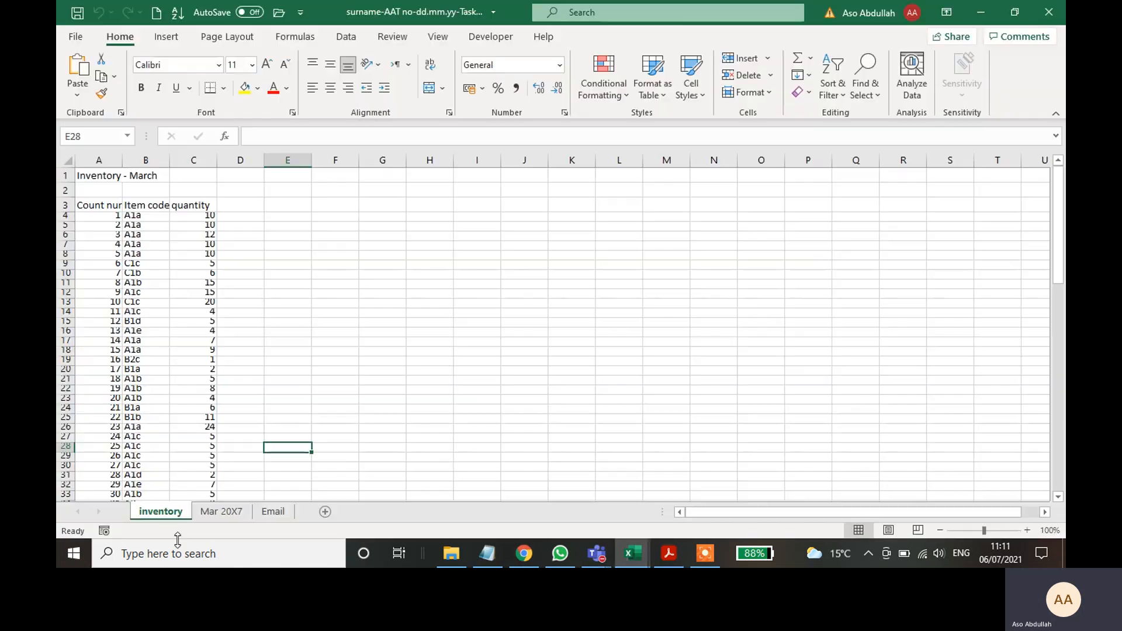
pyautogui.doubleClick(169, 512)
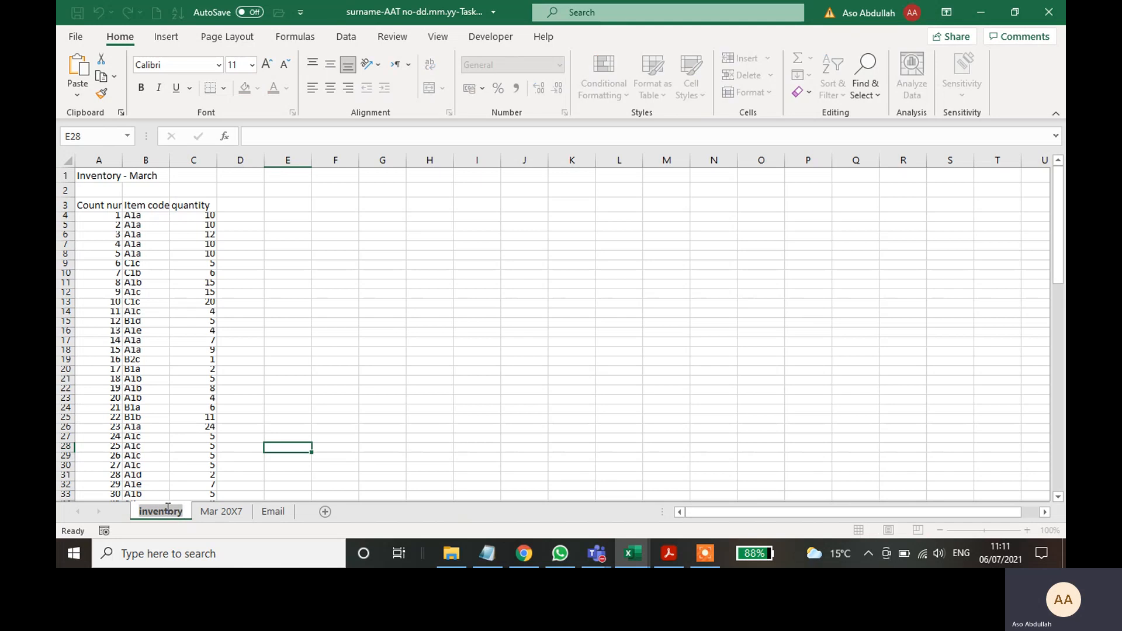
pyautogui.click(360, 390)
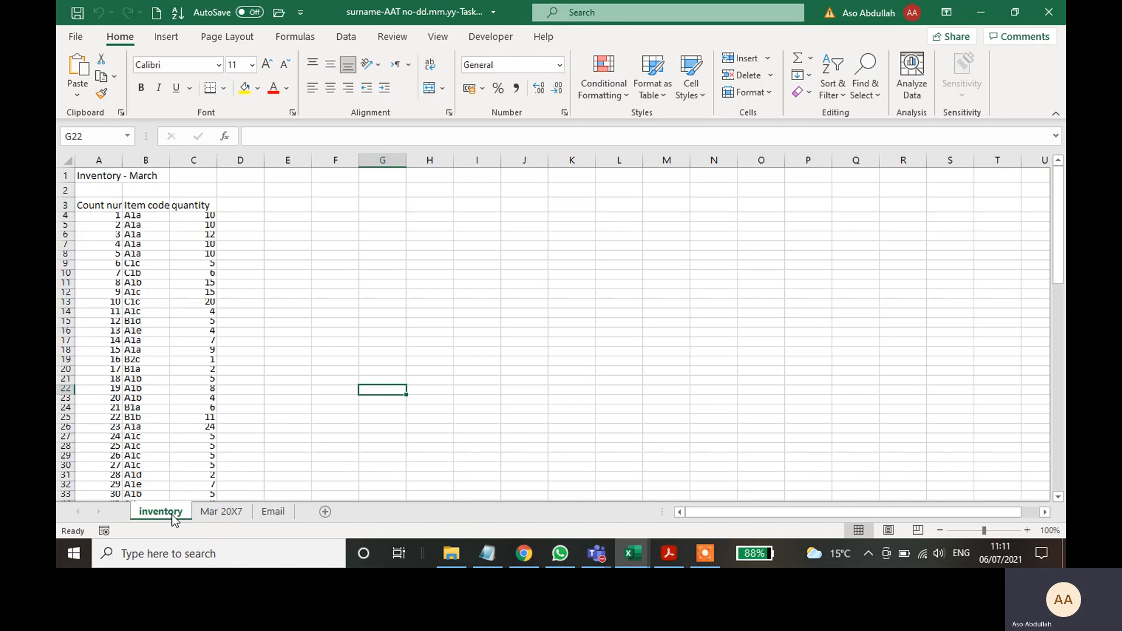
pyautogui.doubleClick(168, 513)
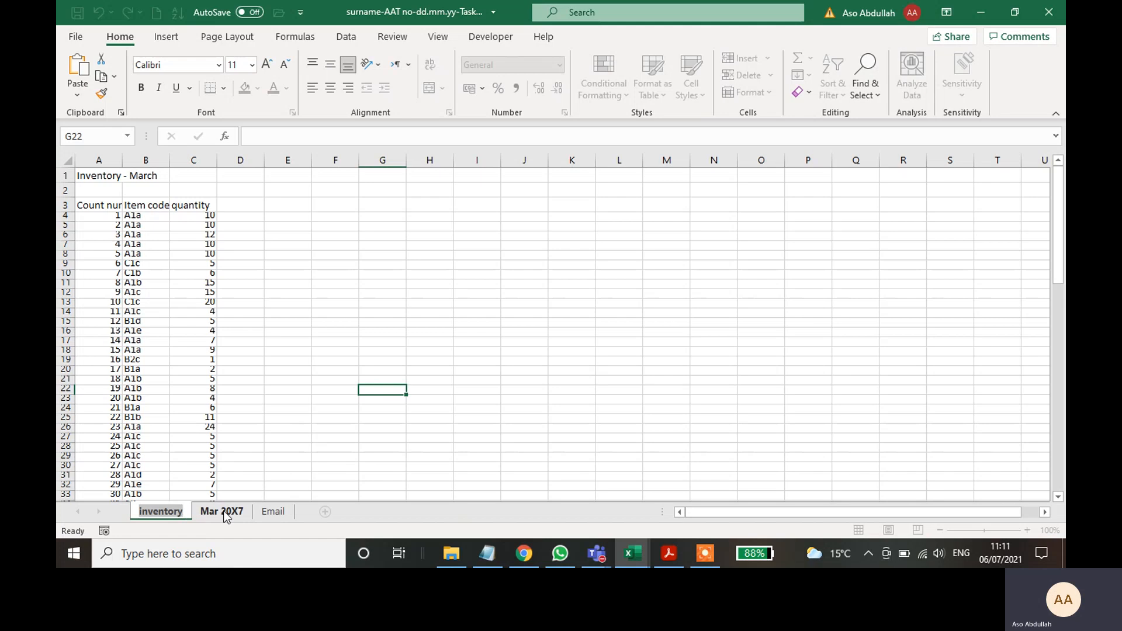
pyautogui.press('Return')
pyautogui.doubleClick(185, 511)
pyautogui.press('Return')
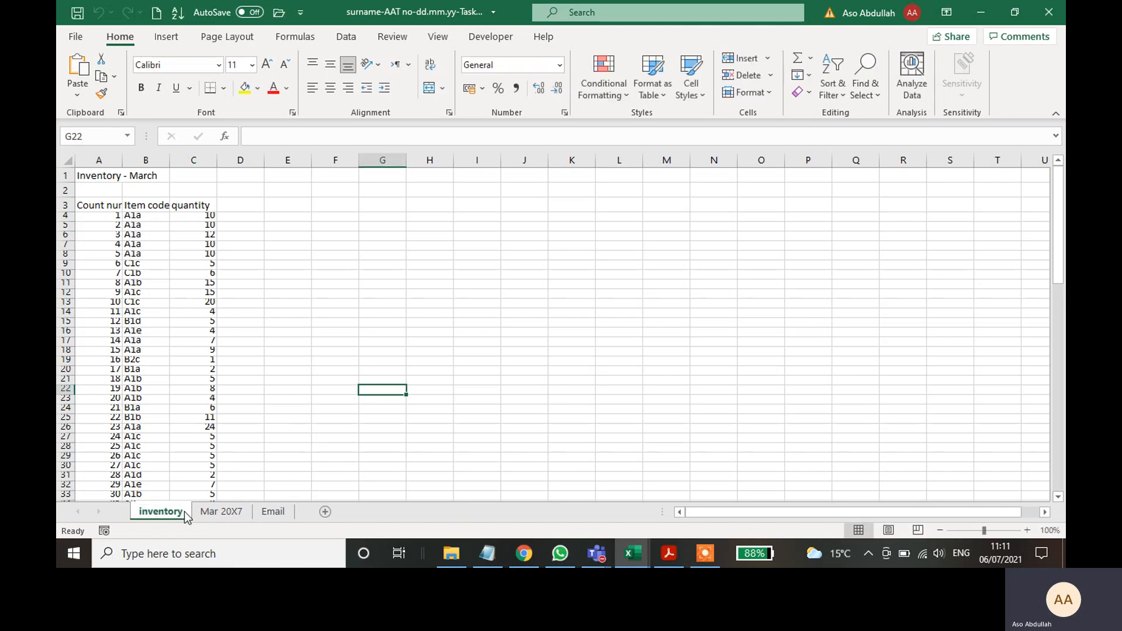
# - Extend the 'inventory' worksheet's name to 'inventory value'
pyautogui.doubleClick(185, 514)
pyautogui.press('Right')
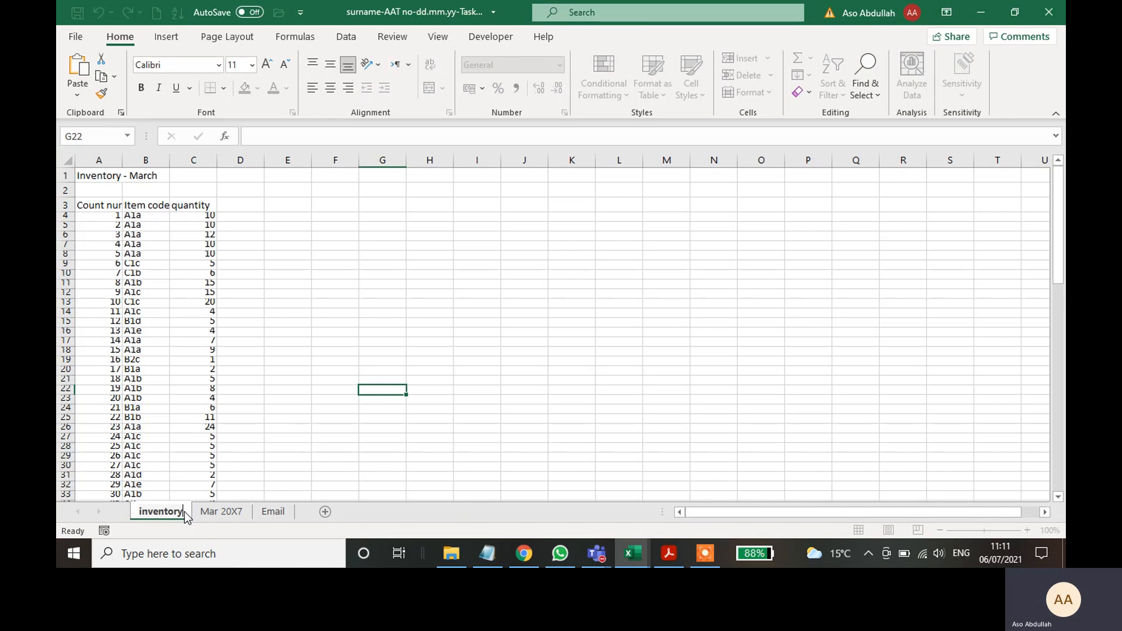
pyautogui.write('values')
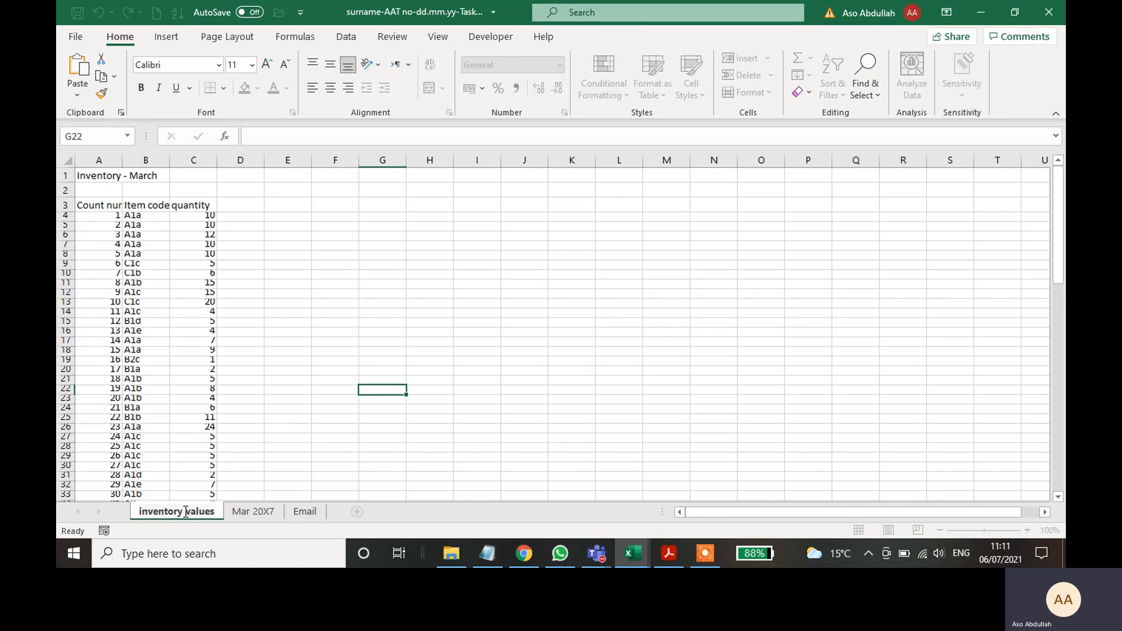
pyautogui.press('BackSpace')
pyautogui.press('Return')
pyautogui.click(577, 350)
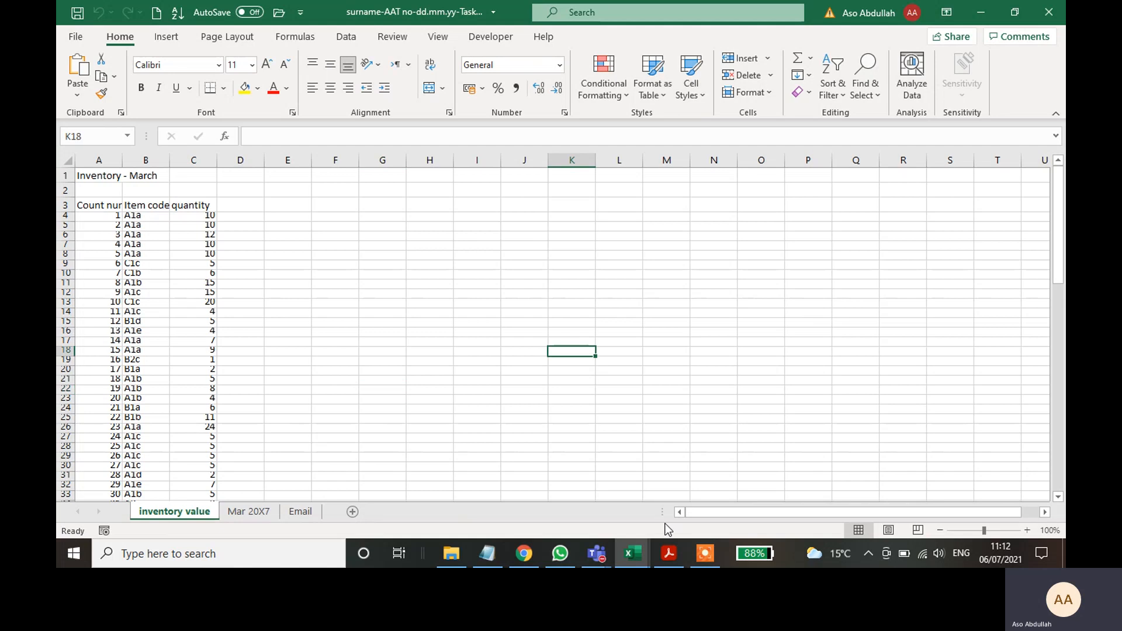
# - Check the required sheet name in the PDF and correct the first worksheet's name in Excel to 'inventory values'
pyautogui.click(668, 553)
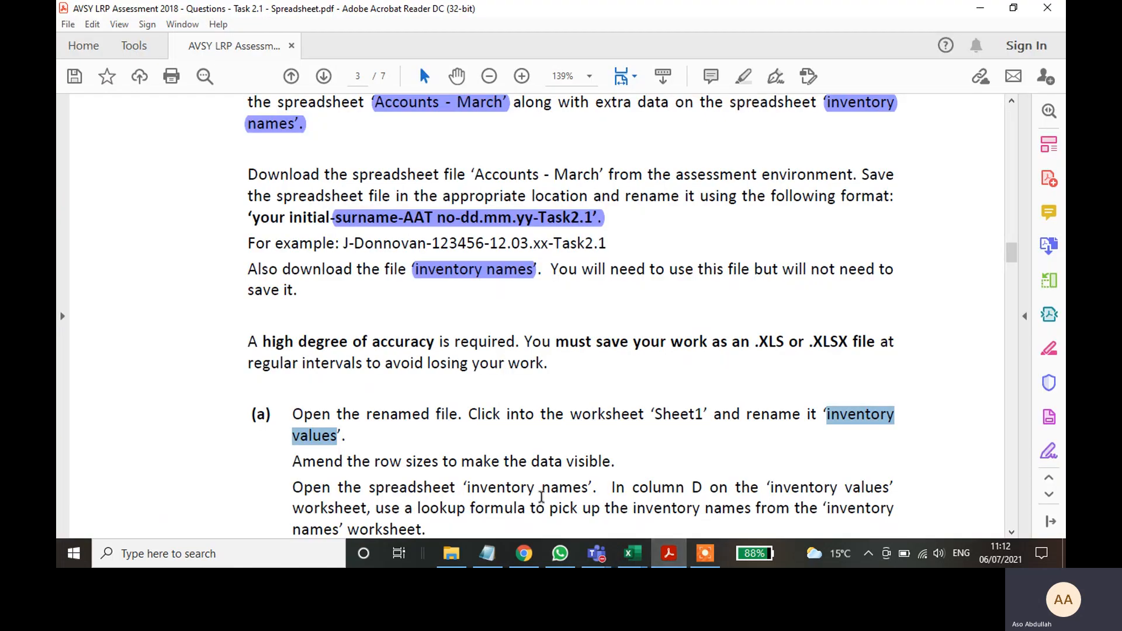
pyautogui.click(658, 560)
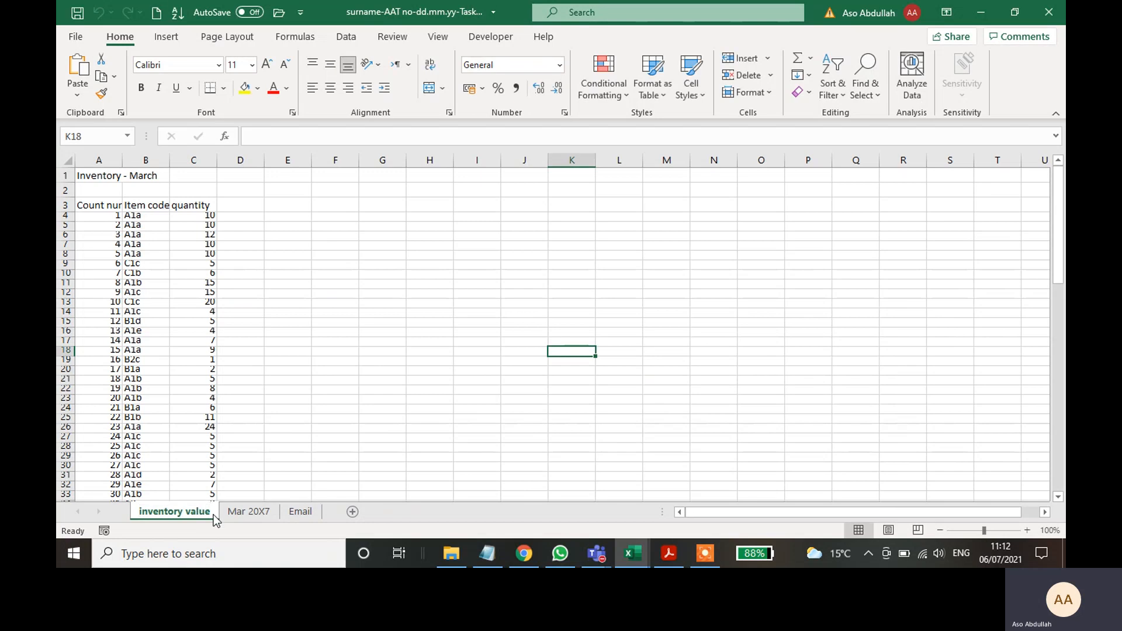
pyautogui.doubleClick(214, 516)
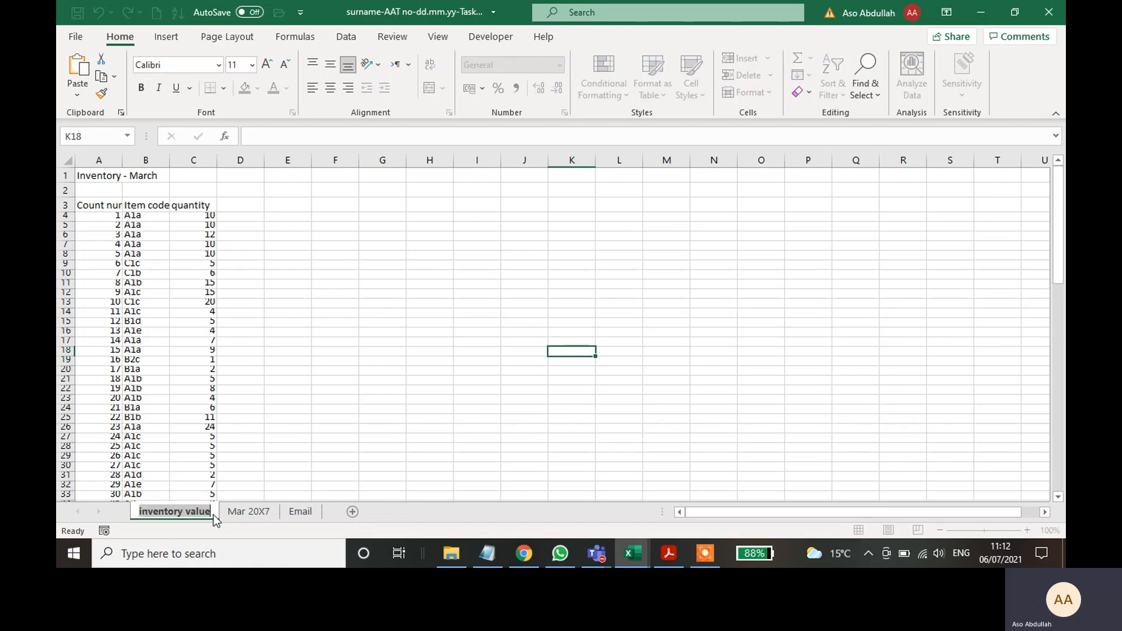
pyautogui.click(214, 517)
pyautogui.write('s')
pyautogui.press('Return')
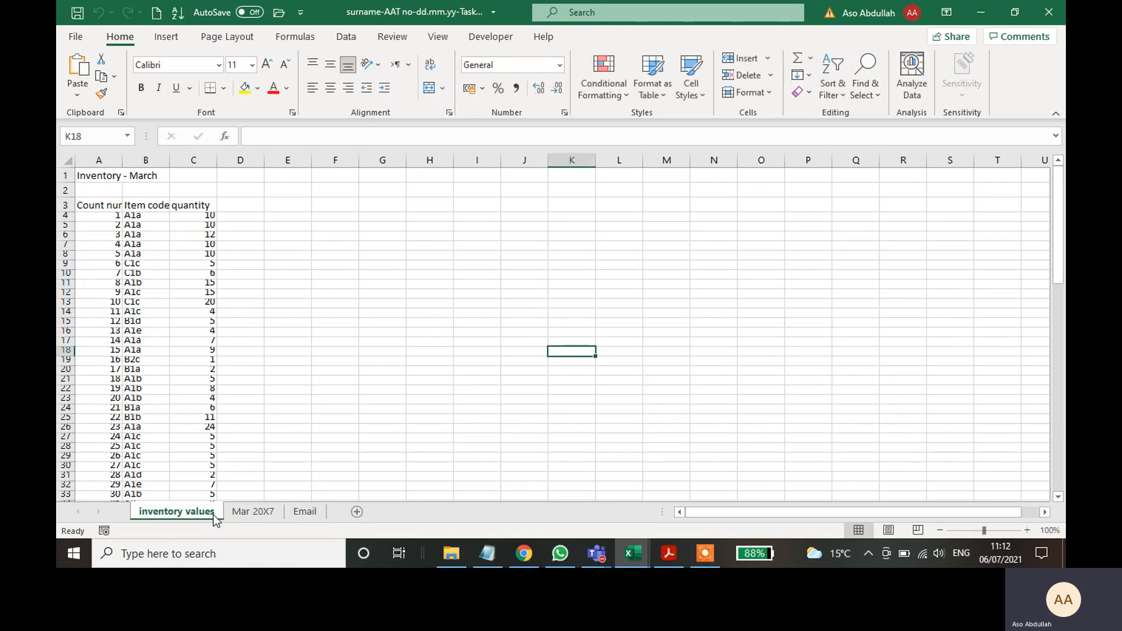
pyautogui.click(385, 370)
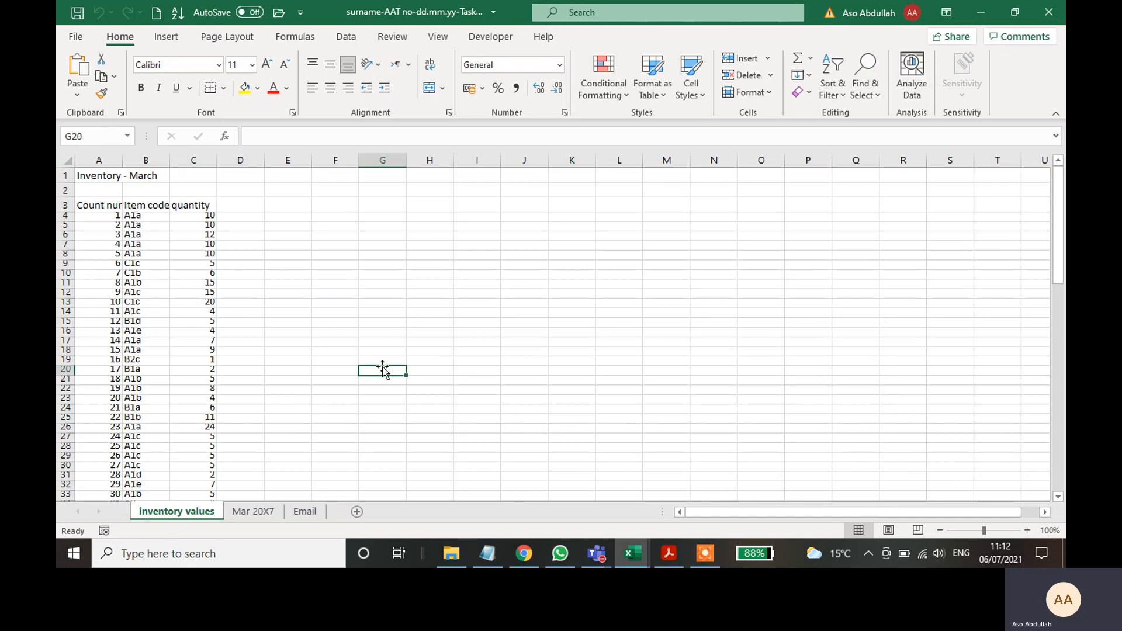
# - Check the row-size instruction in the PDF, and autofit all column widths and row heights on the 'inventory values' worksheet in Excel
pyautogui.click(670, 560)
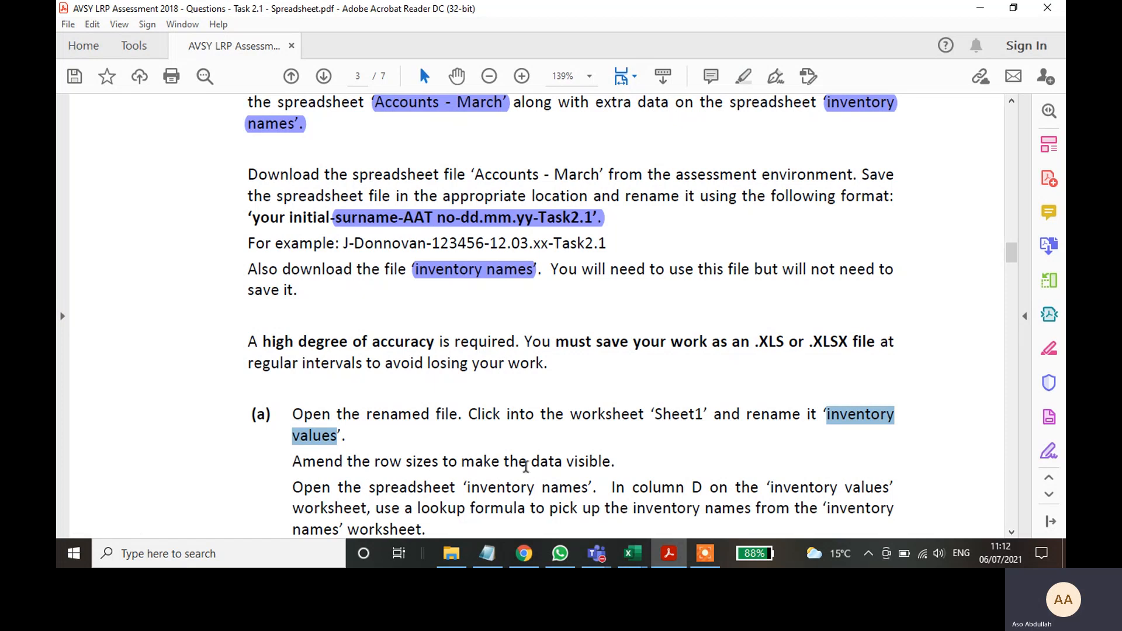
pyautogui.click(633, 554)
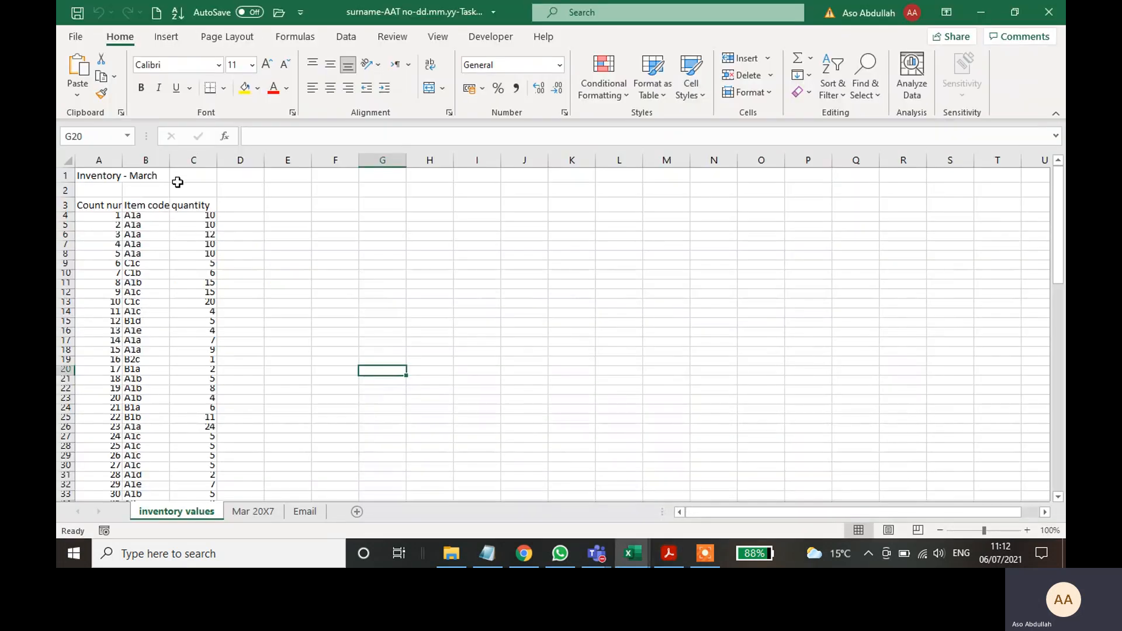
pyautogui.click(68, 159)
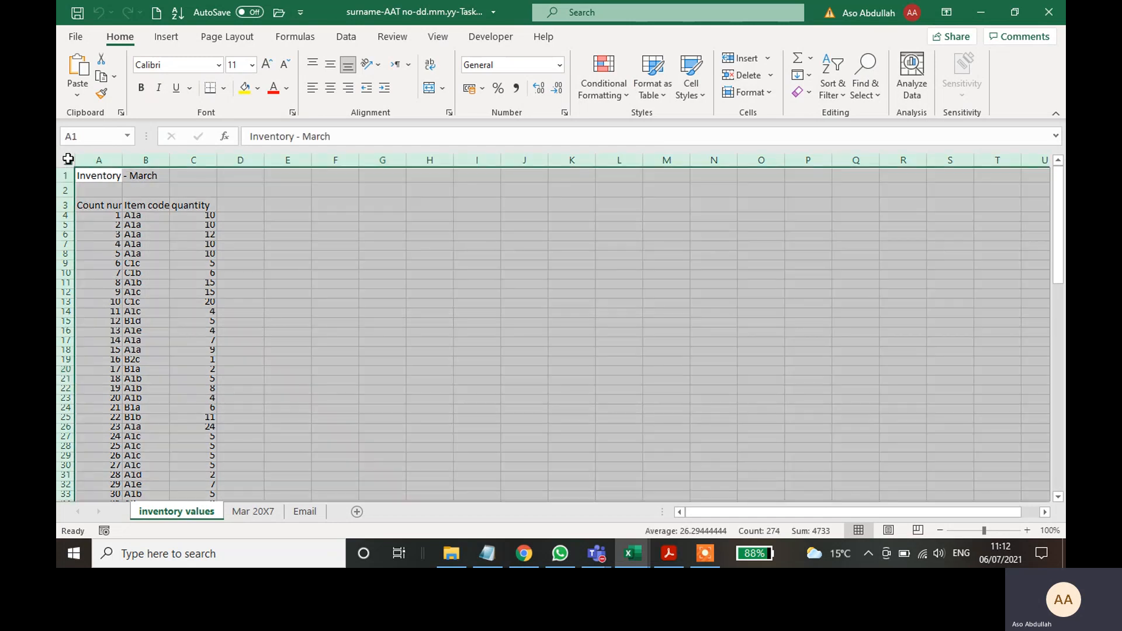
pyautogui.doubleClick(216, 161)
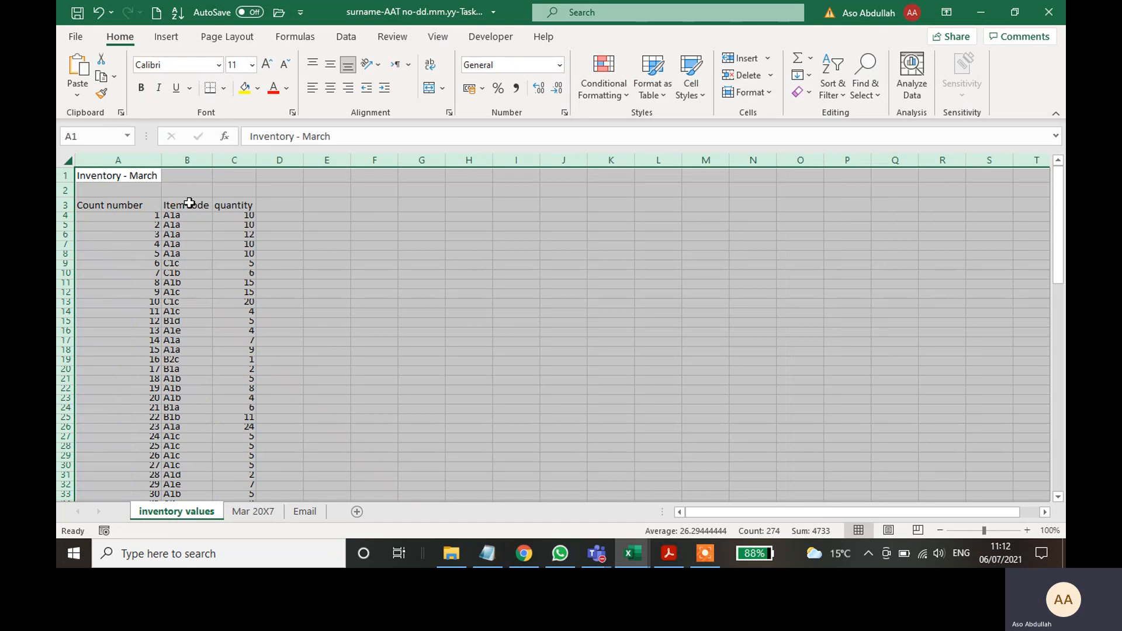
pyautogui.doubleClick(66, 211)
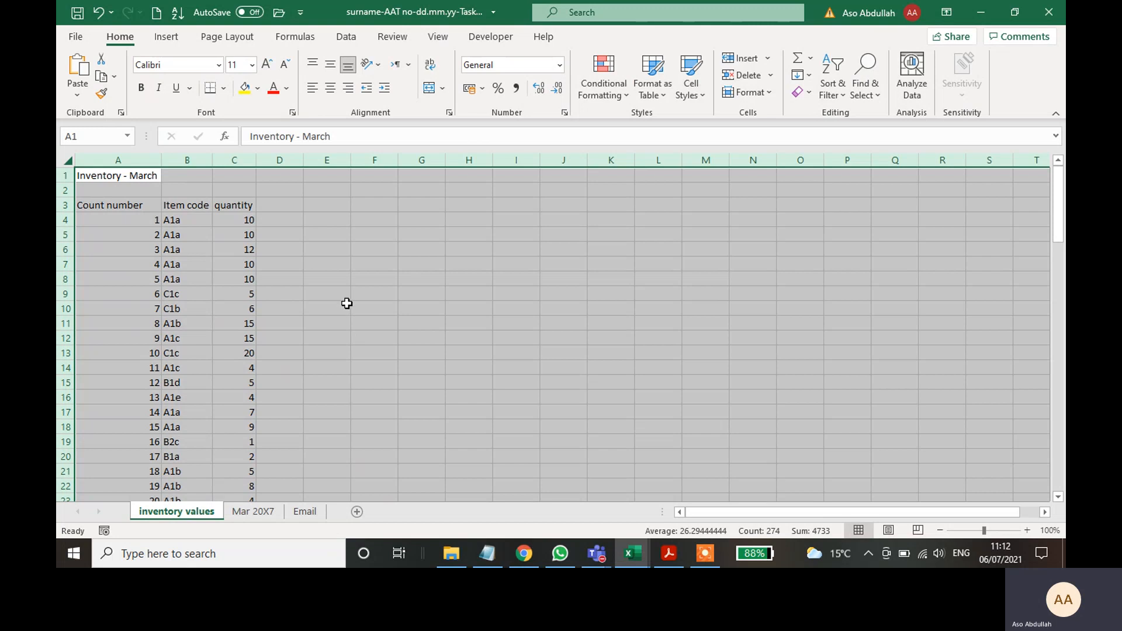
pyautogui.click(376, 280)
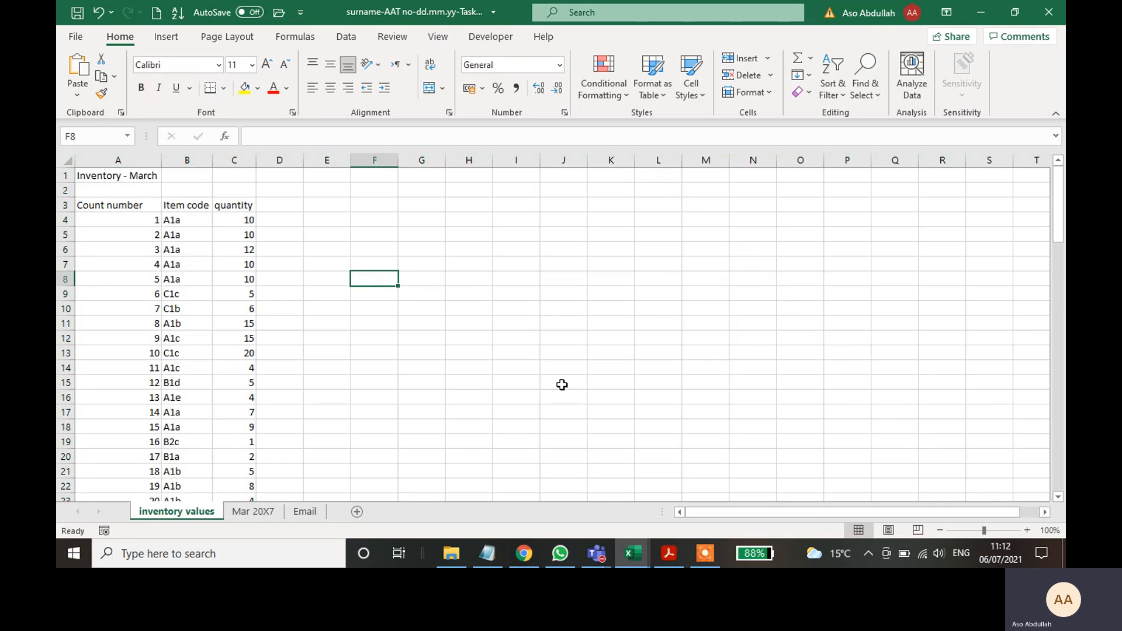
# - Switch to the PDF in Acrobat Reader and highlight the instruction 'Amend the row sizes to make the data visible.'
pyautogui.click(669, 553)
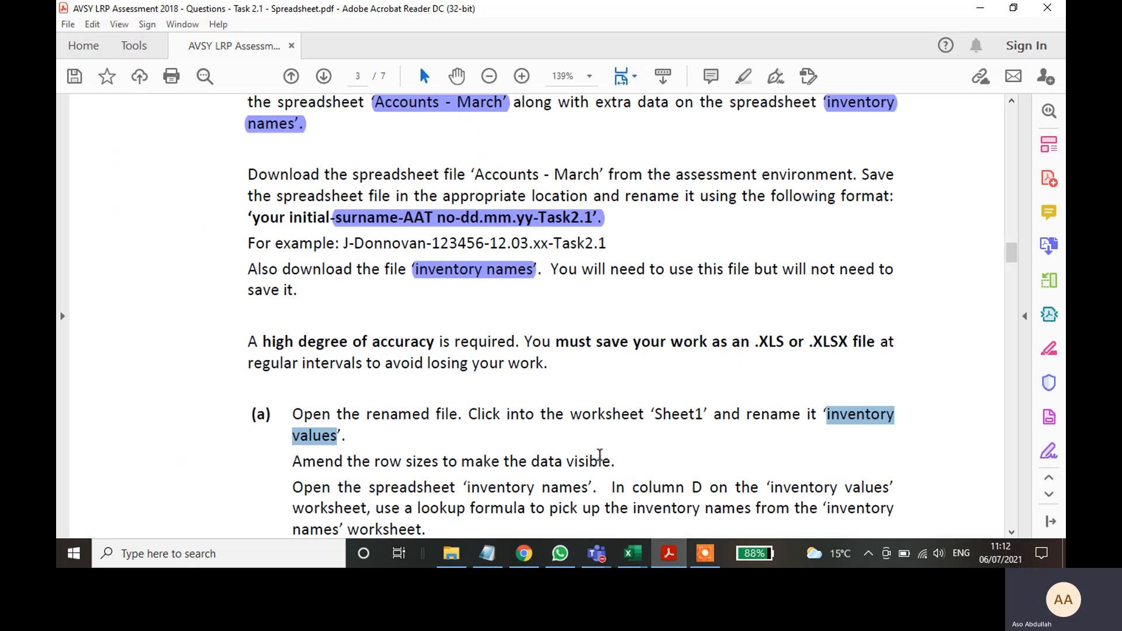
pyautogui.moveTo(625, 457); pyautogui.dragTo(320, 472)
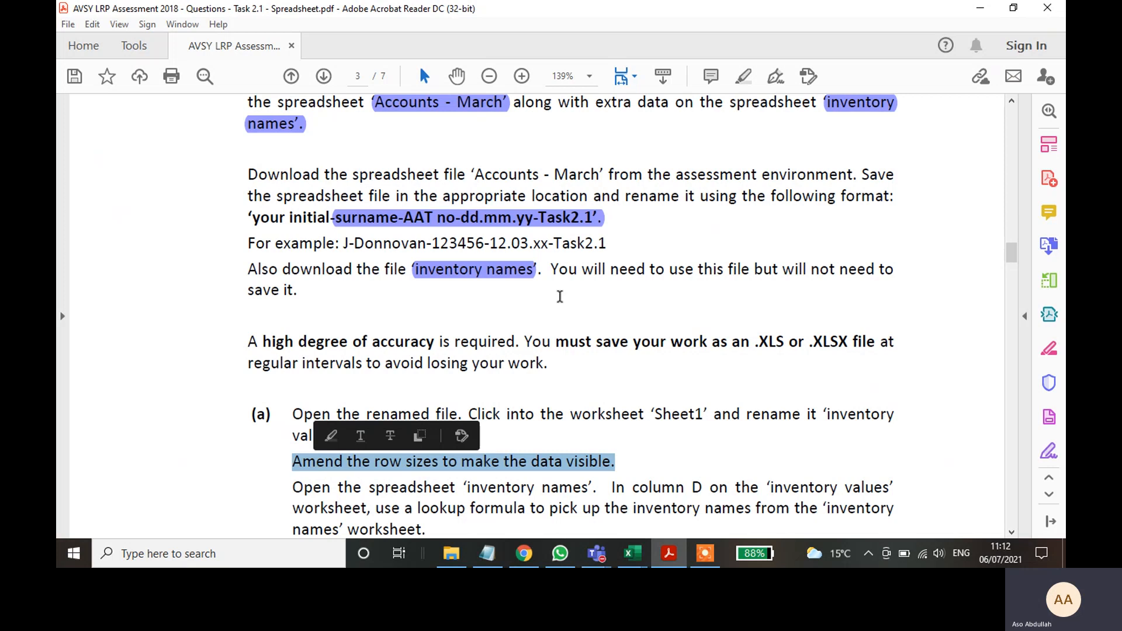
pyautogui.click(743, 76)
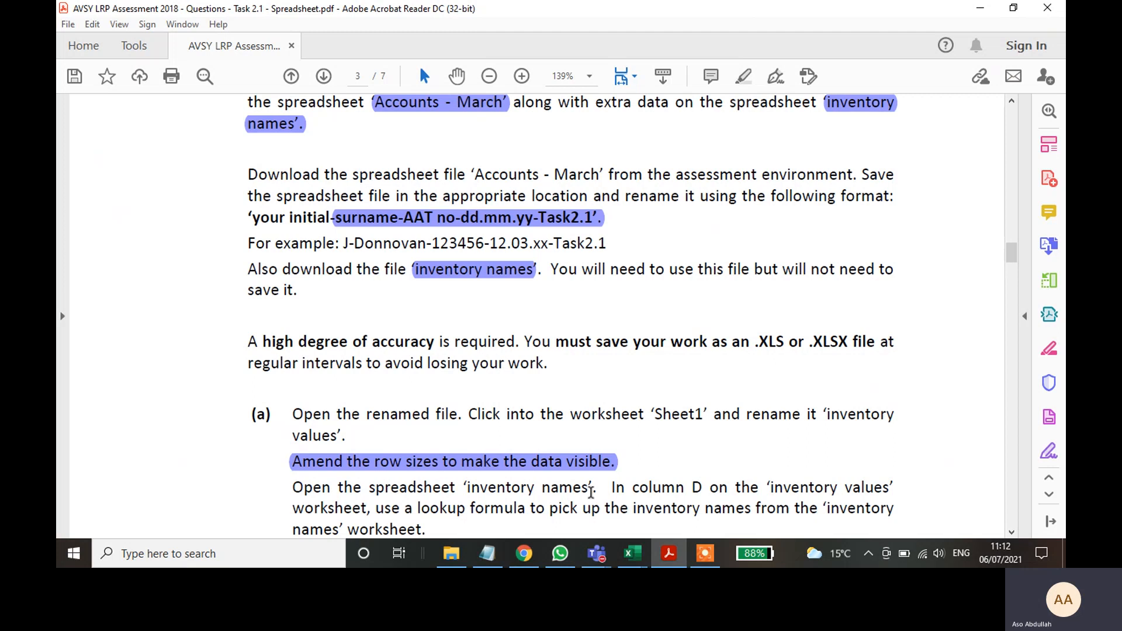
# - View the Inventory names workbook in Excel, and select 'inventory values' in the PDF's column D lookup instruction
pyautogui.click(632, 553)
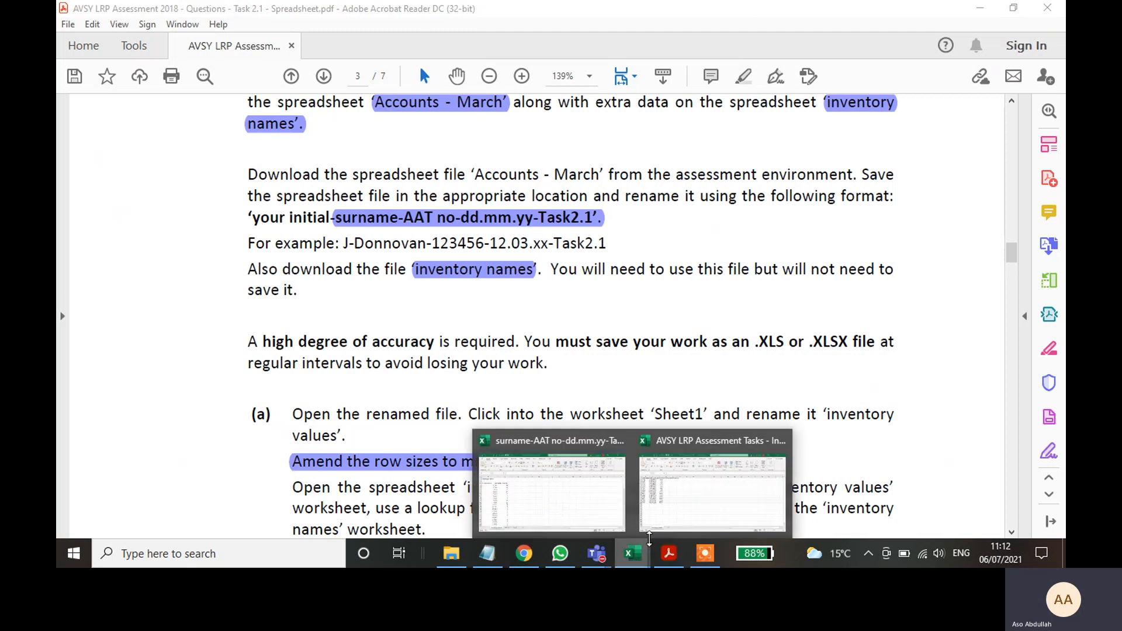
pyautogui.click(693, 498)
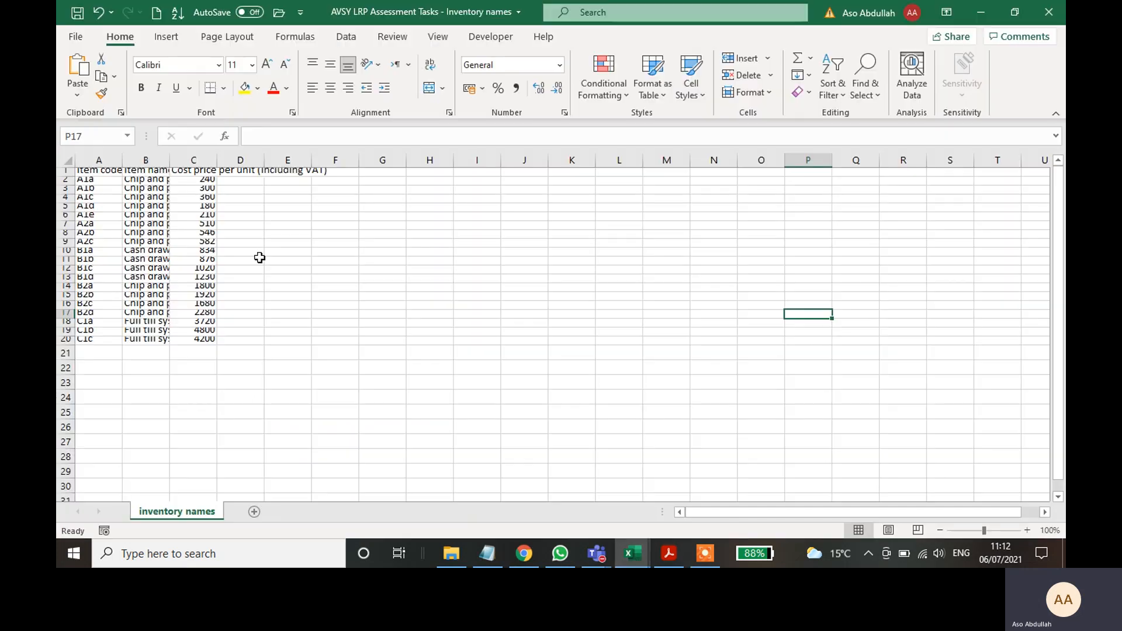
pyautogui.click(669, 555)
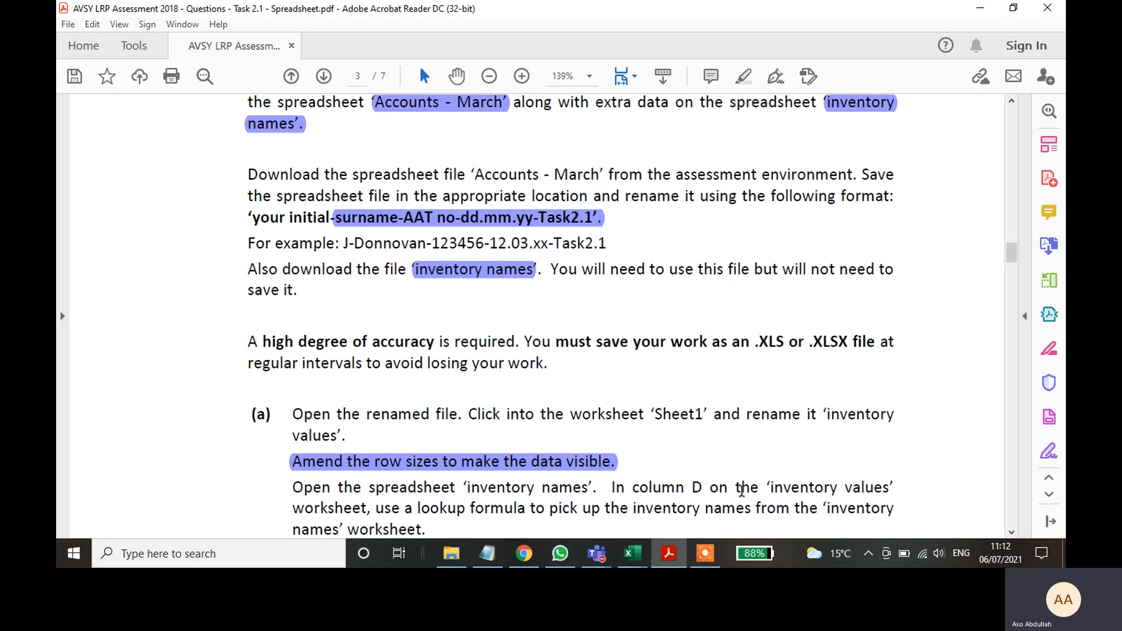
pyautogui.moveTo(892, 489); pyautogui.dragTo(771, 490)
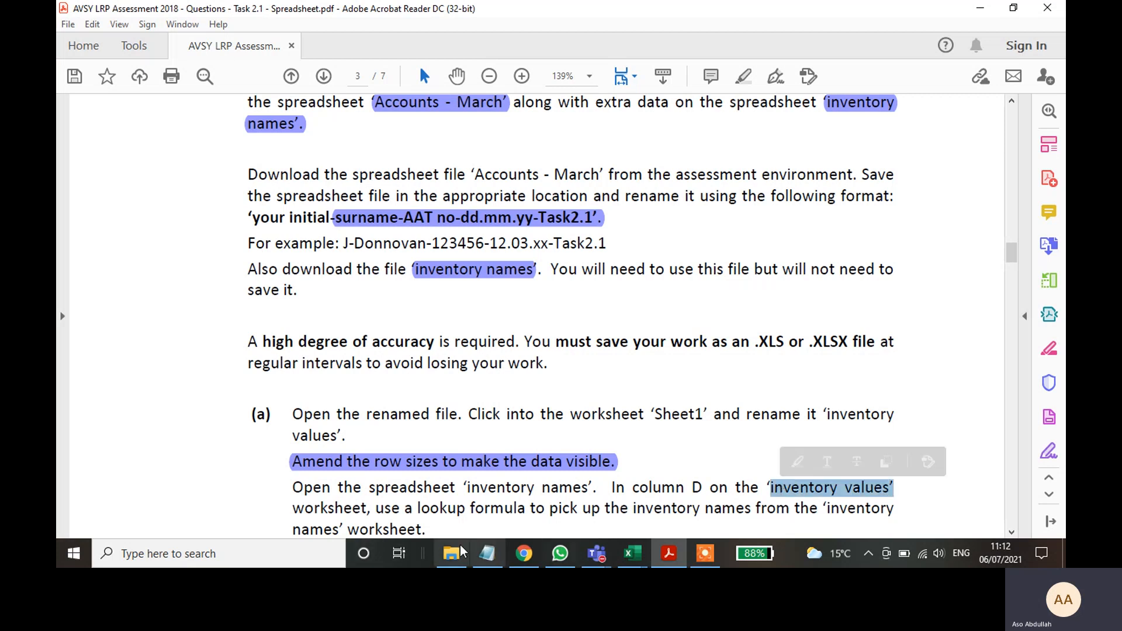
# - Switch to the renamed Task2.1 workbook in Excel and select column D on the 'inventory values' worksheet
pyautogui.click(632, 554)
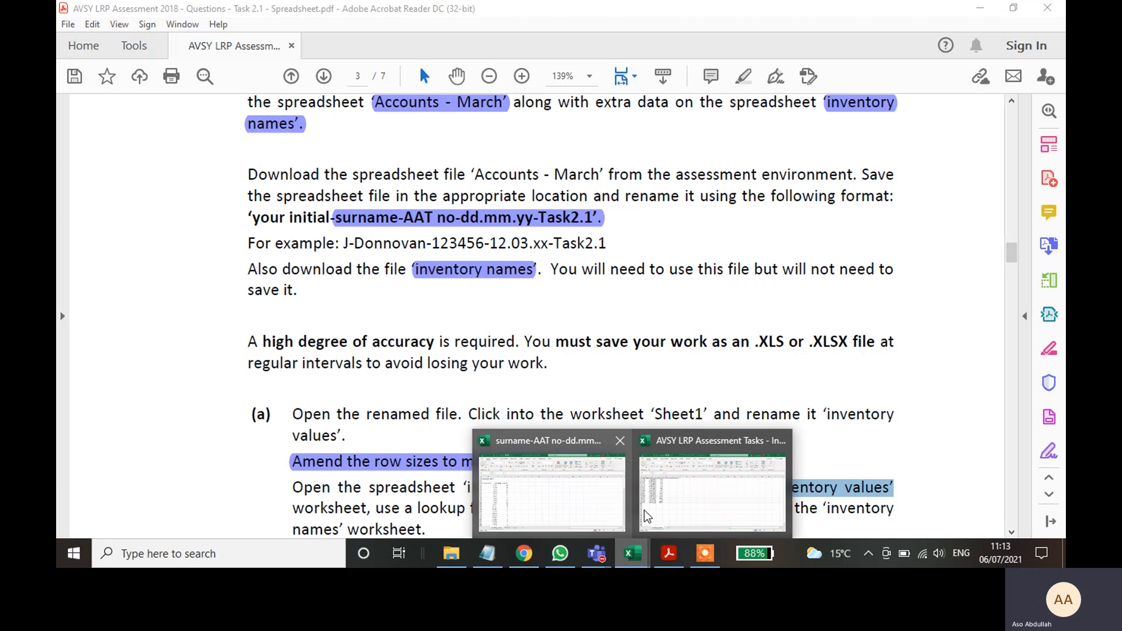
pyautogui.click(596, 507)
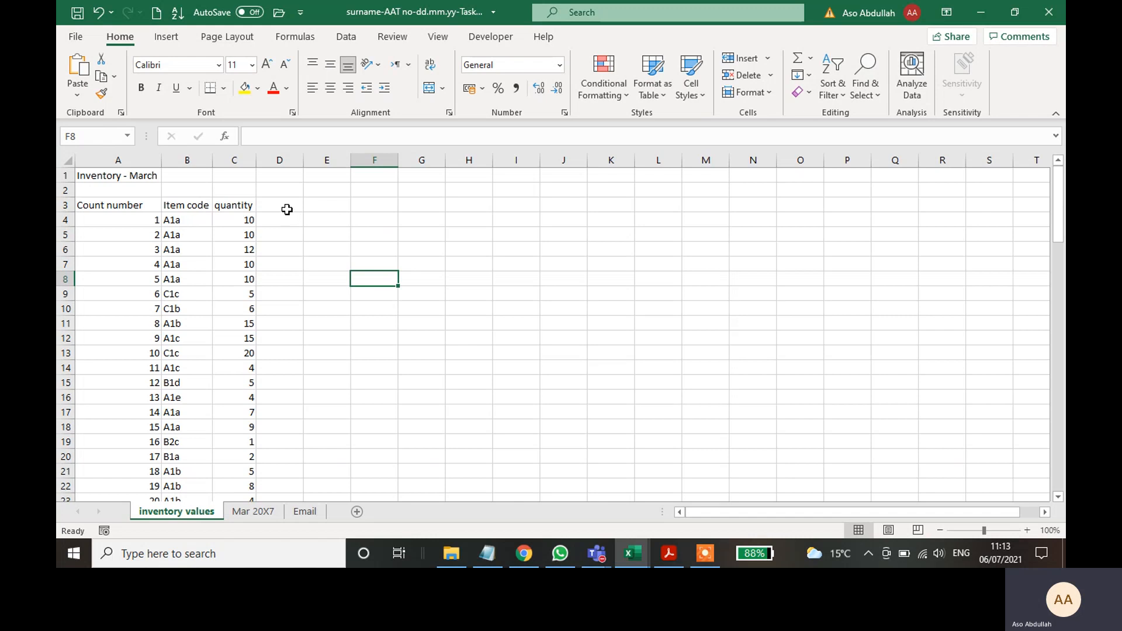
pyautogui.click(288, 208)
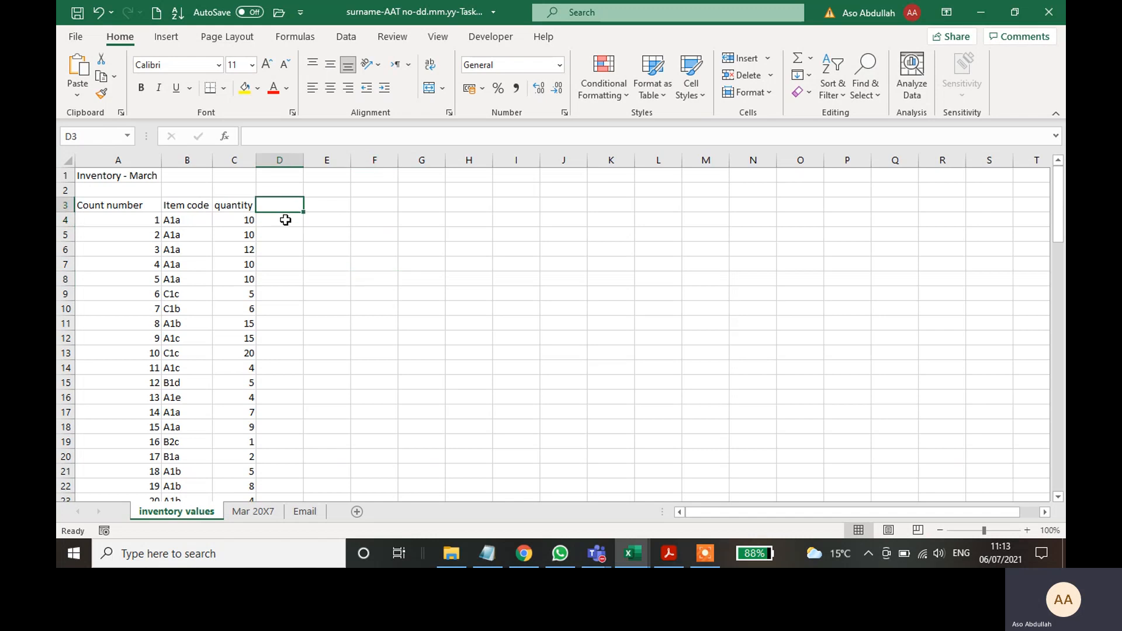
pyautogui.click(291, 161)
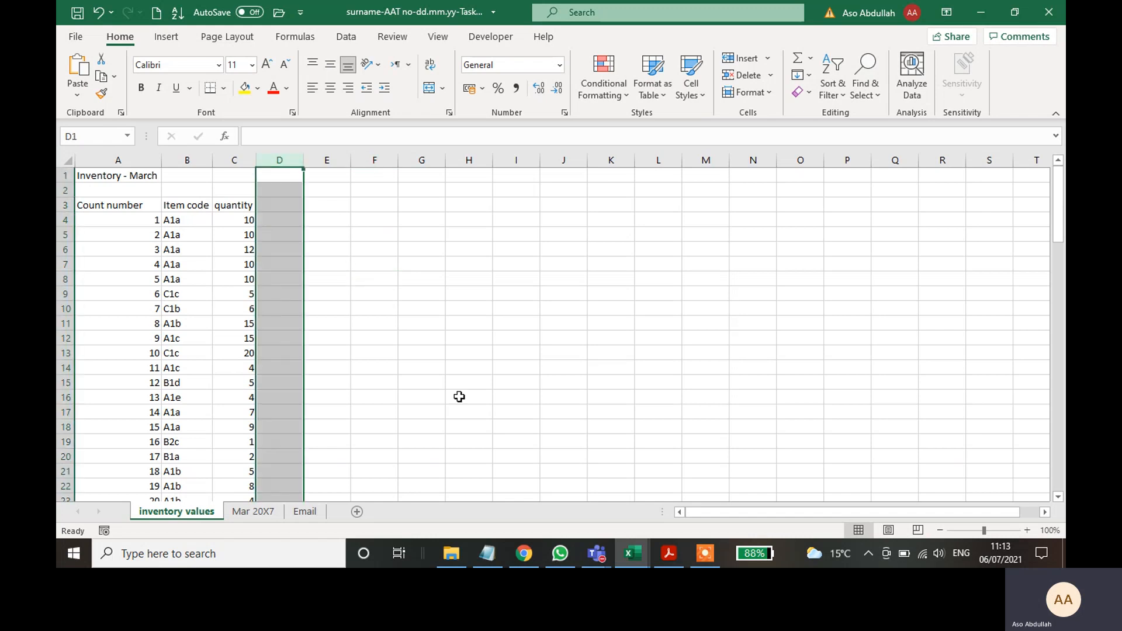
# - Check the column D lookup instruction in the Acrobat Reader PDF, and return to Excel to select D4 on the 'inventory values' worksheet
pyautogui.click(668, 555)
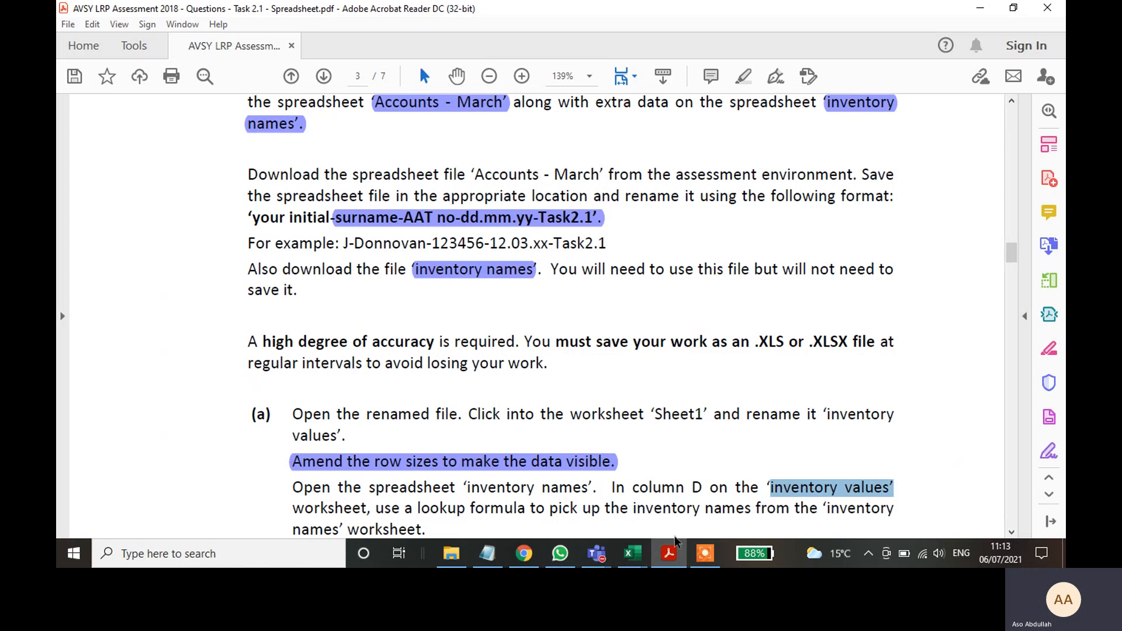
pyautogui.scroll(-2, 745, 389)
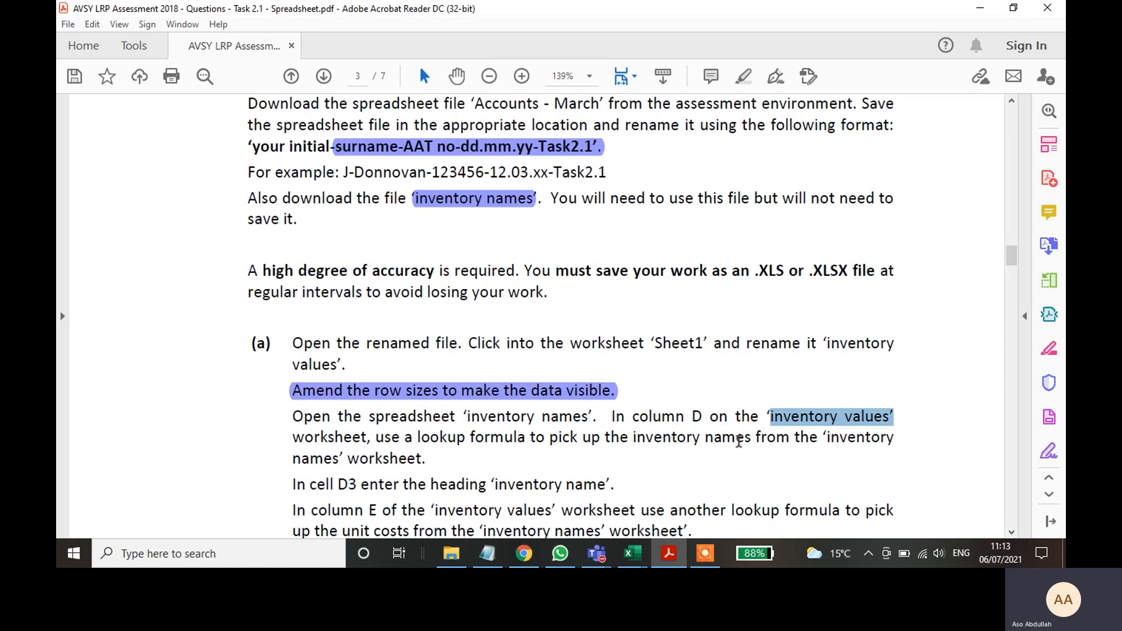
pyautogui.click(668, 558)
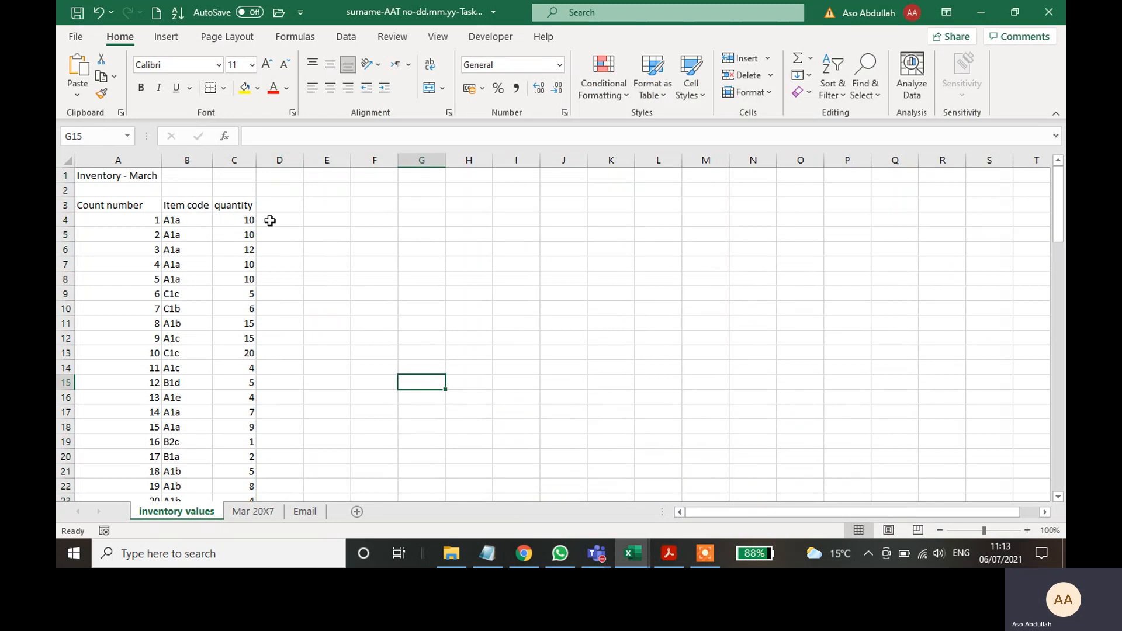
pyautogui.click(271, 221)
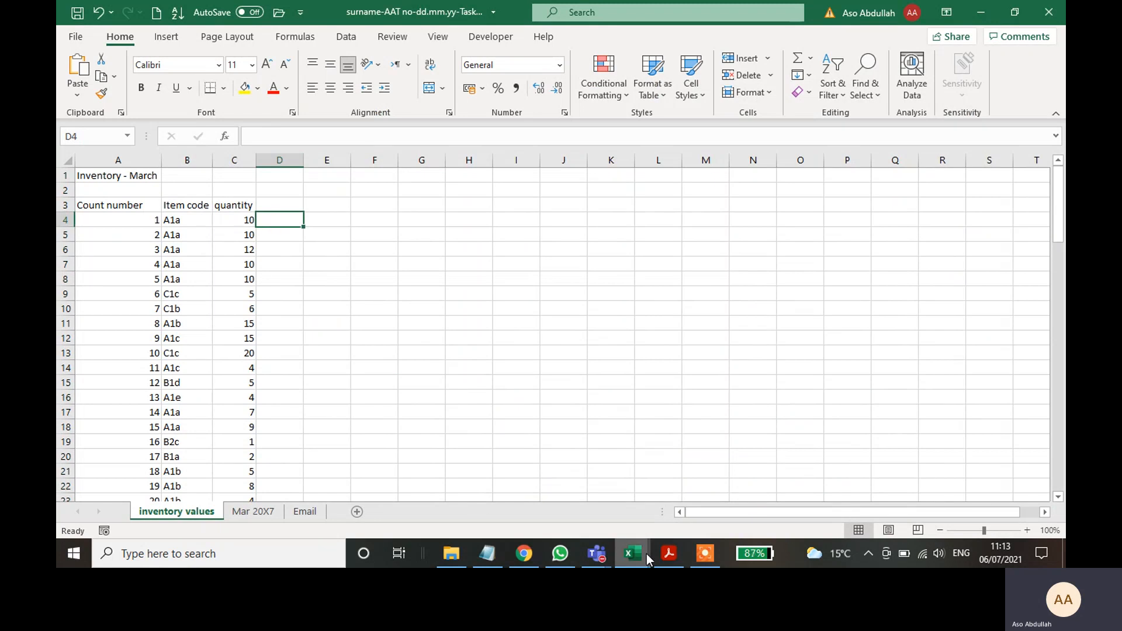
# - Switch to the Inventory names workbook and autofit all column widths and row heights on the 'inventory names' worksheet
pyautogui.moveTo(631, 562)
pyautogui.click(660, 500)
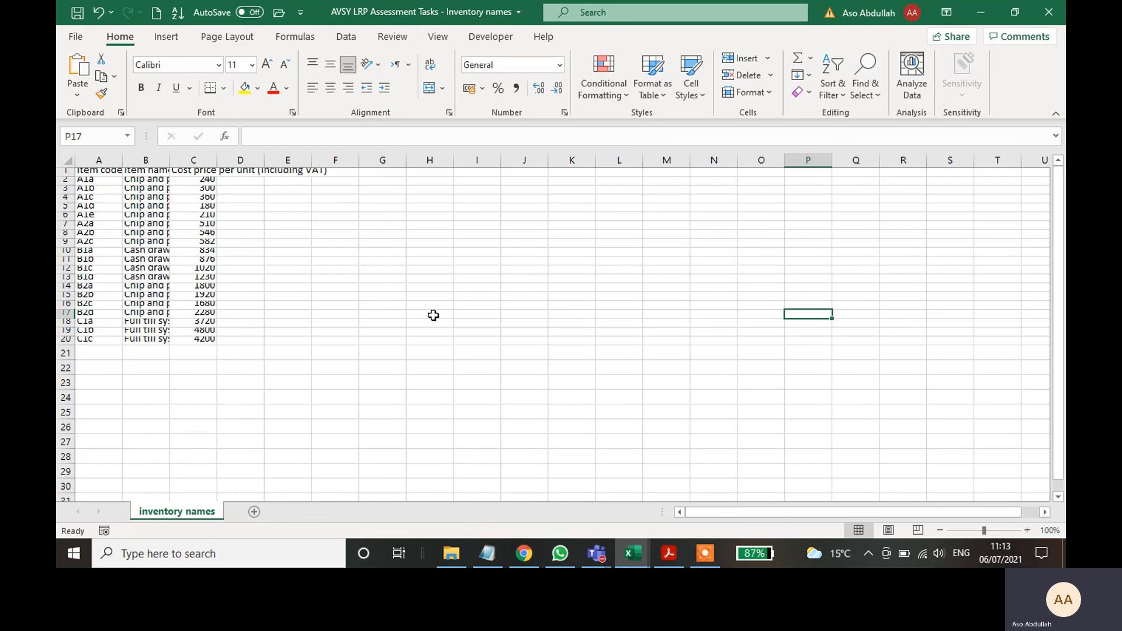
pyautogui.click(69, 160)
pyautogui.doubleClick(312, 160)
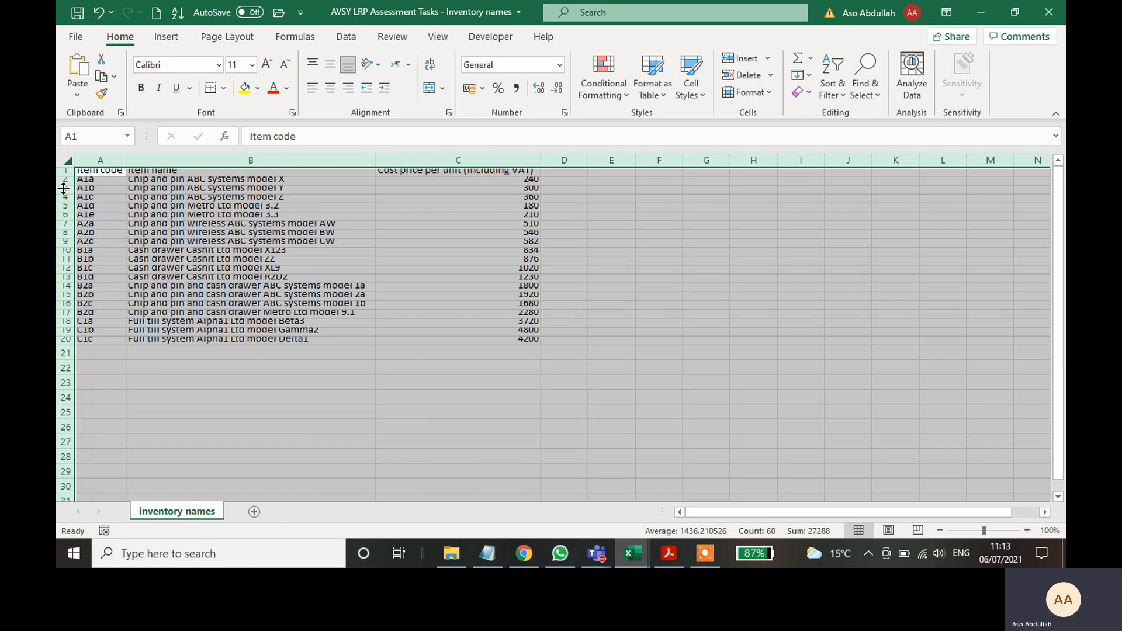
pyautogui.moveTo(63, 206); pyautogui.dragTo(65, 227)
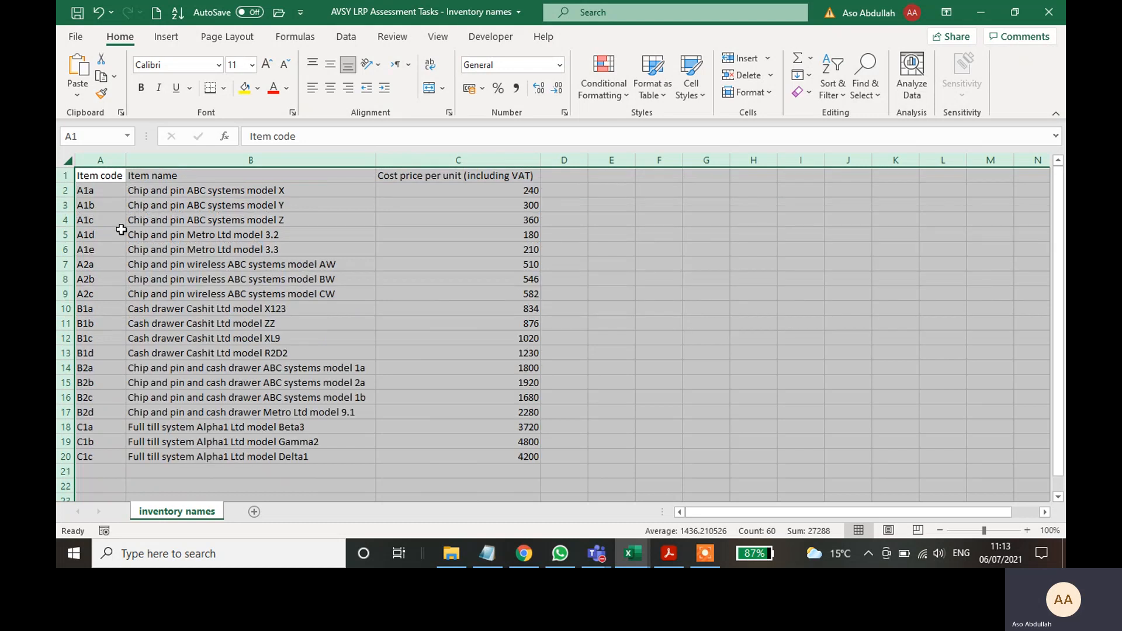
pyautogui.click(639, 321)
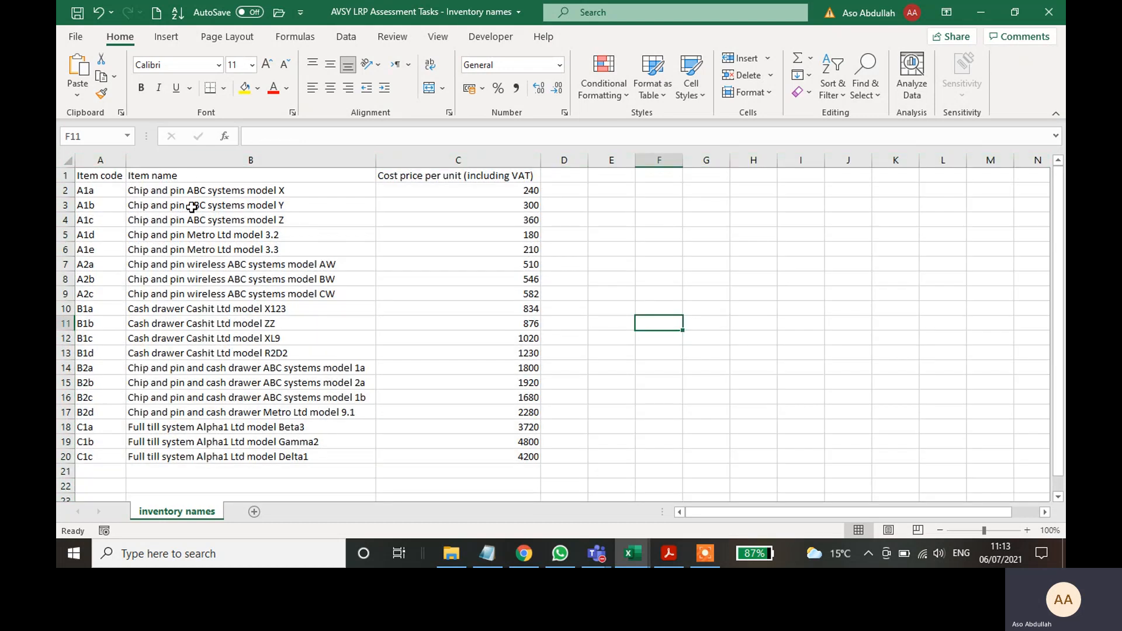
# - Examine the item names and item codes in the Inventory names workbook, and compare them with item code B4 in the Task2.1 workbook
pyautogui.moveTo(192, 196); pyautogui.dragTo(193, 352)
pyautogui.moveTo(100, 188); pyautogui.dragTo(97, 349)
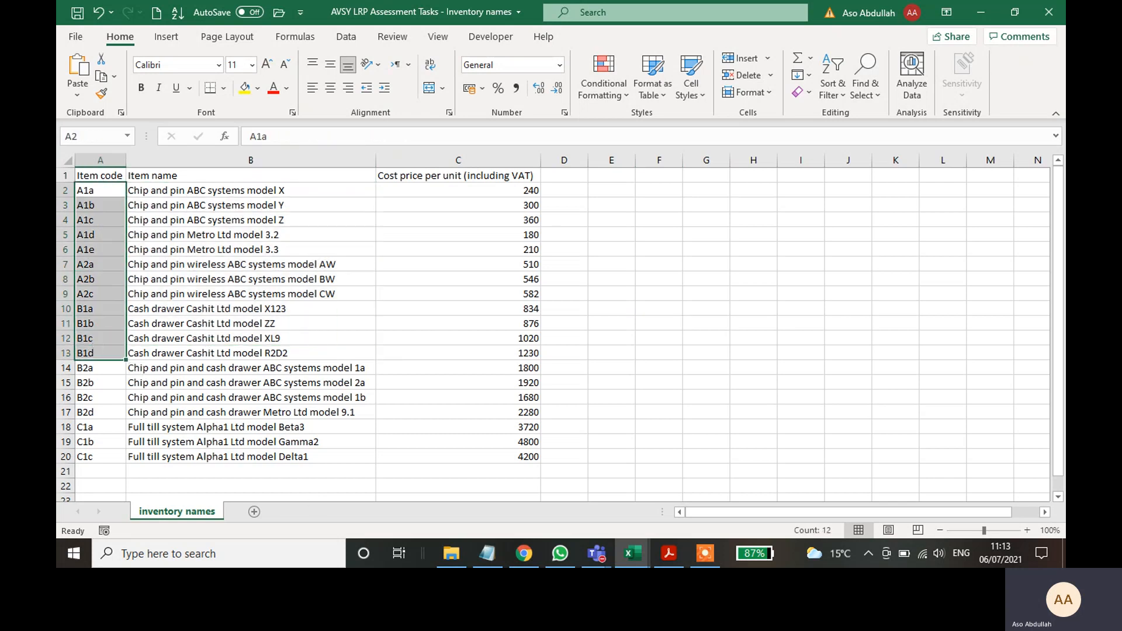
pyautogui.click(668, 555)
pyautogui.click(625, 554)
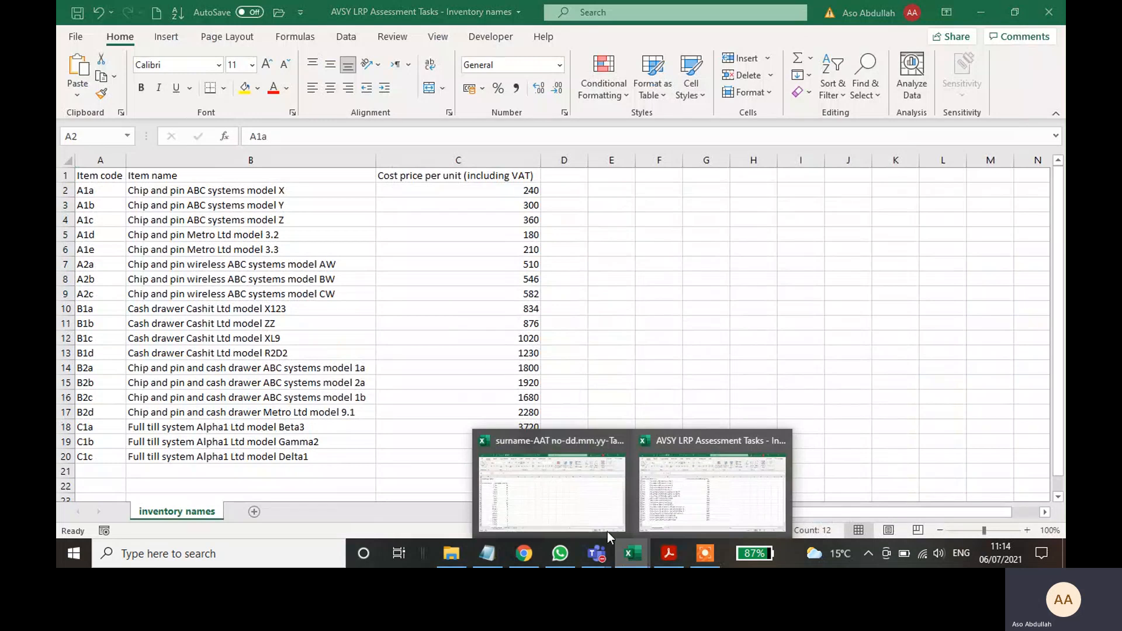
pyautogui.click(579, 508)
pyautogui.click(178, 219)
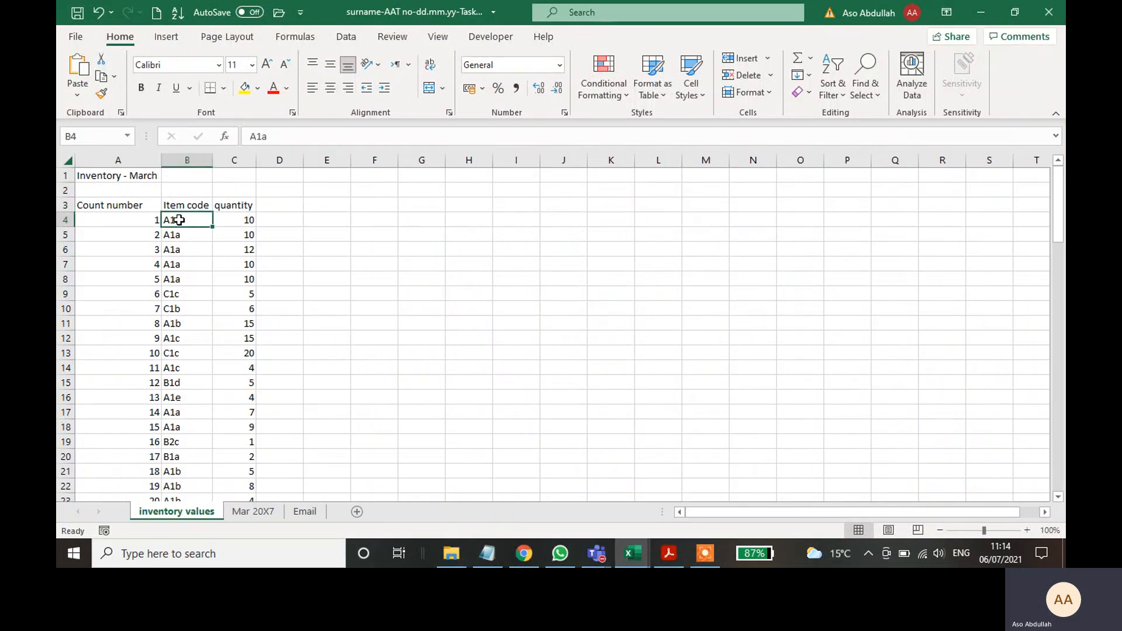
# - Enter a VLOOKUP in D4 that finds B4 in the 'inventory names' worksheet's range $A$2:$C$20, returning column 2 with range lookup FALSE
pyautogui.click(296, 218)
pyautogui.write('=')
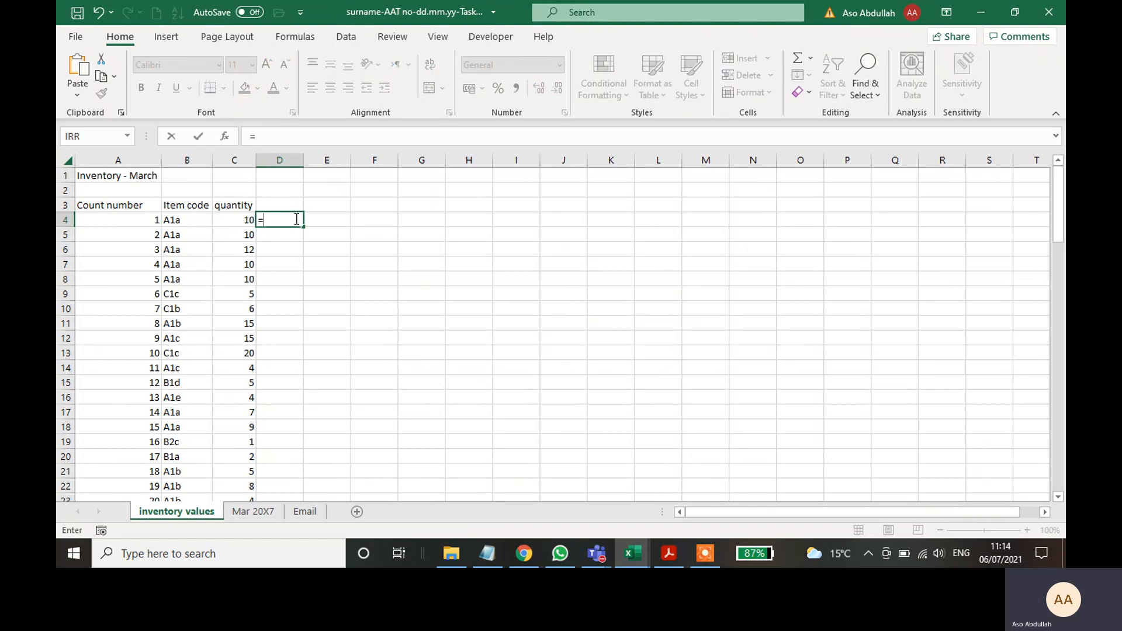
pyautogui.write('vloo')
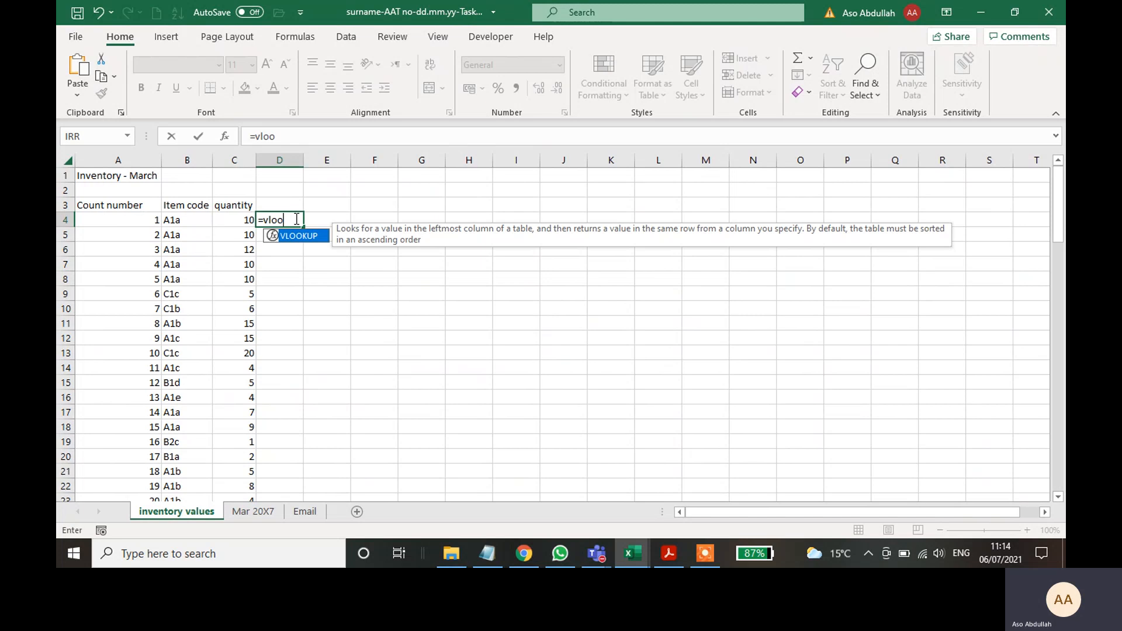
pyautogui.doubleClick(303, 236)
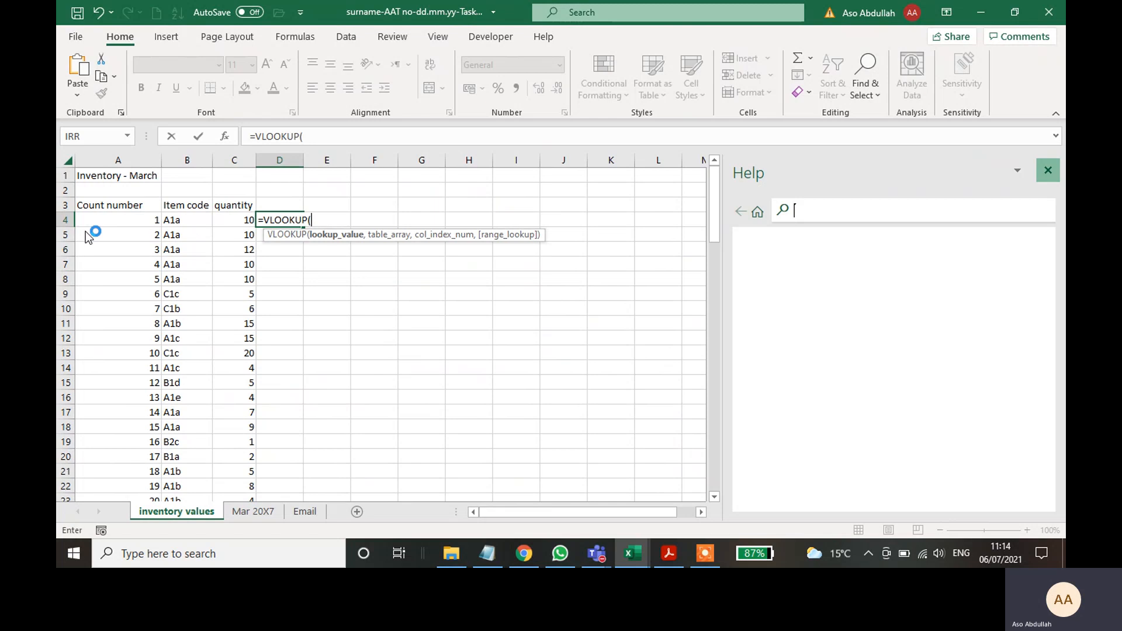
pyautogui.click(182, 222)
pyautogui.write(',')
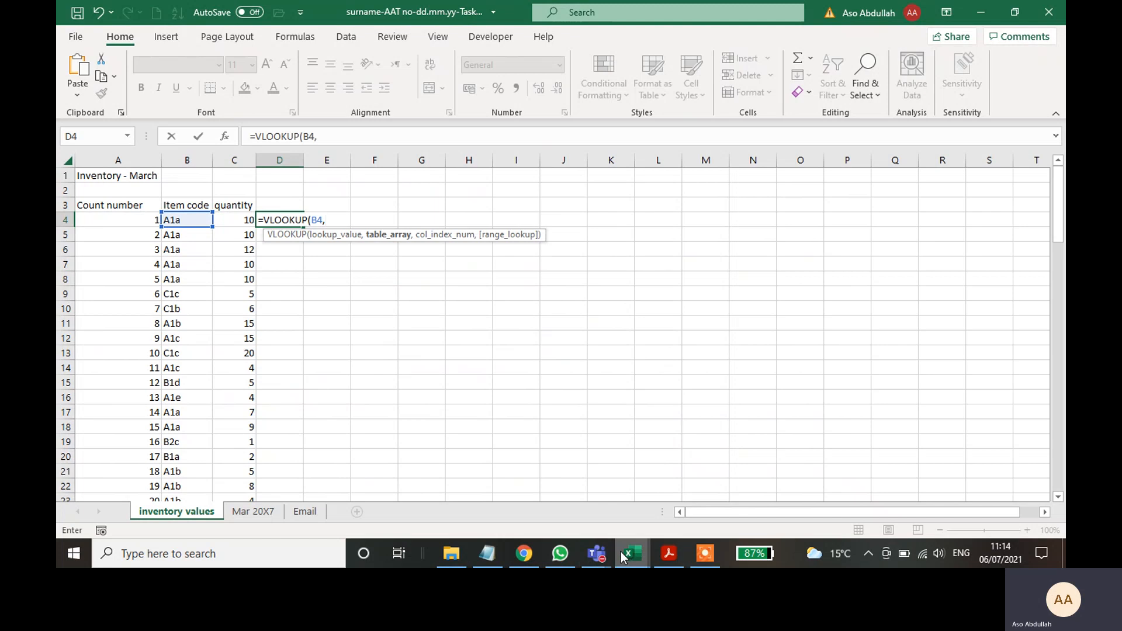
pyautogui.moveTo(635, 561)
pyautogui.click(685, 502)
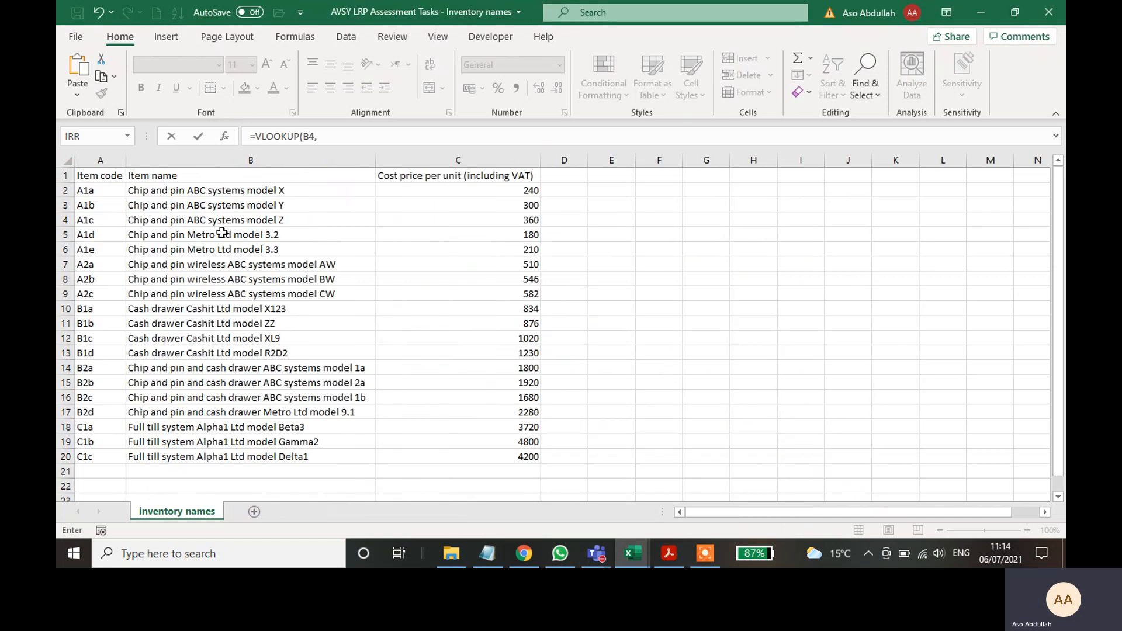
pyautogui.moveTo(88, 192); pyautogui.dragTo(486, 461)
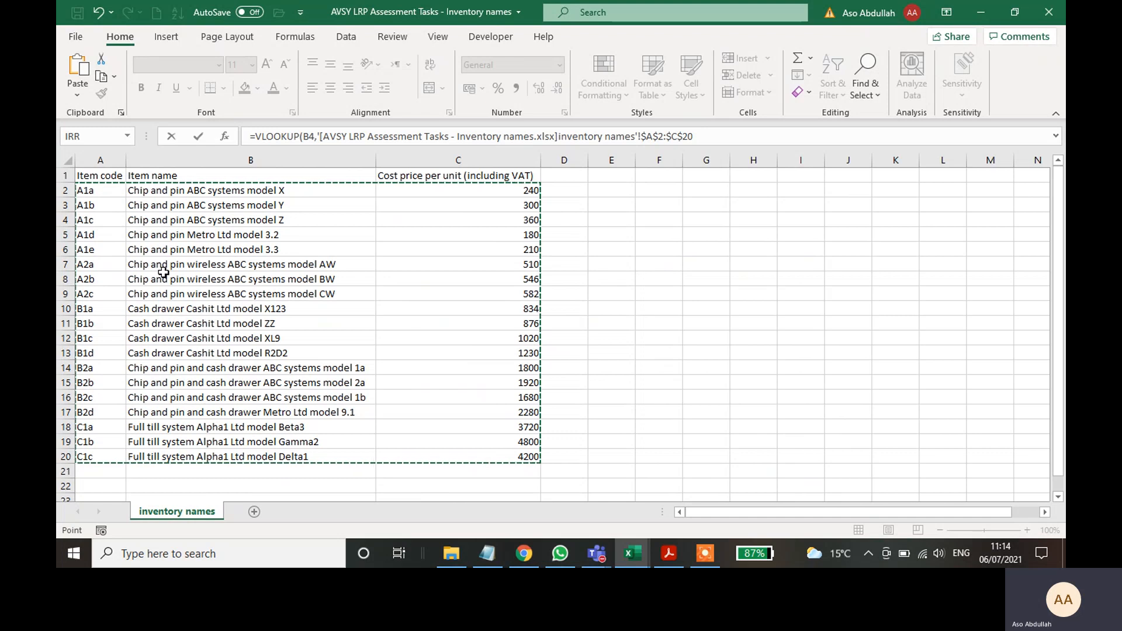
pyautogui.write(',')
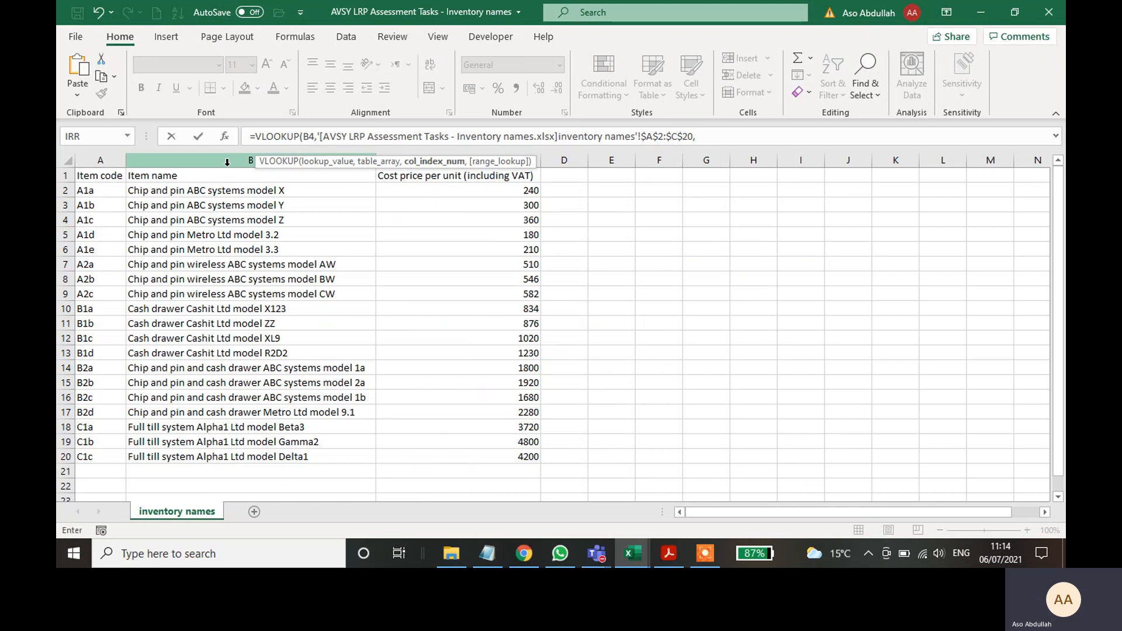
pyautogui.write('2,false')
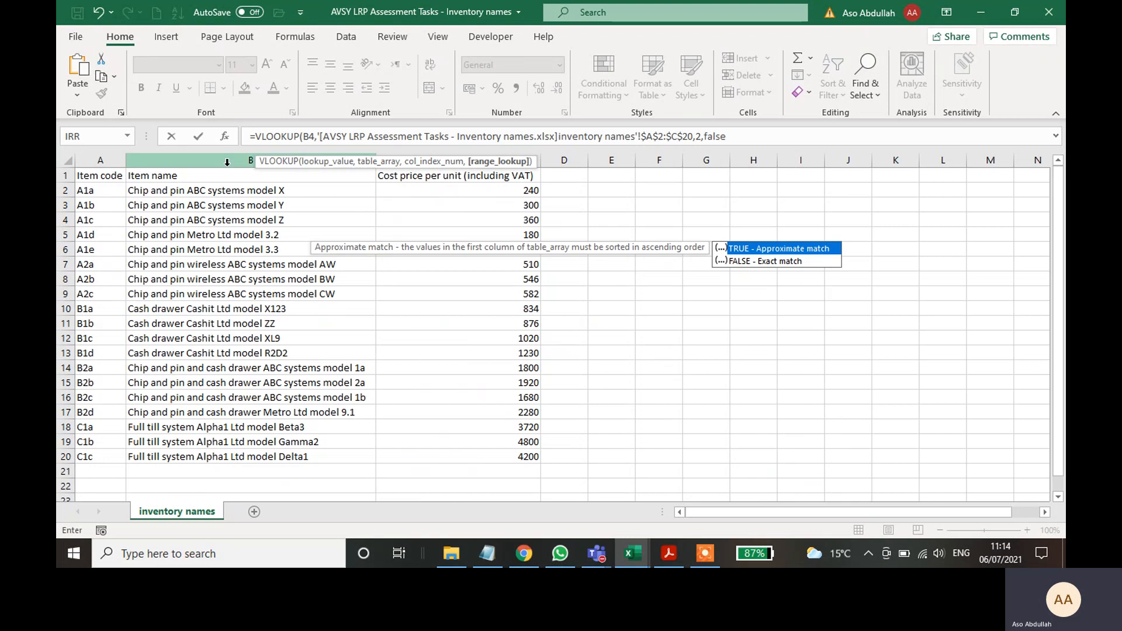
pyautogui.press('Return')
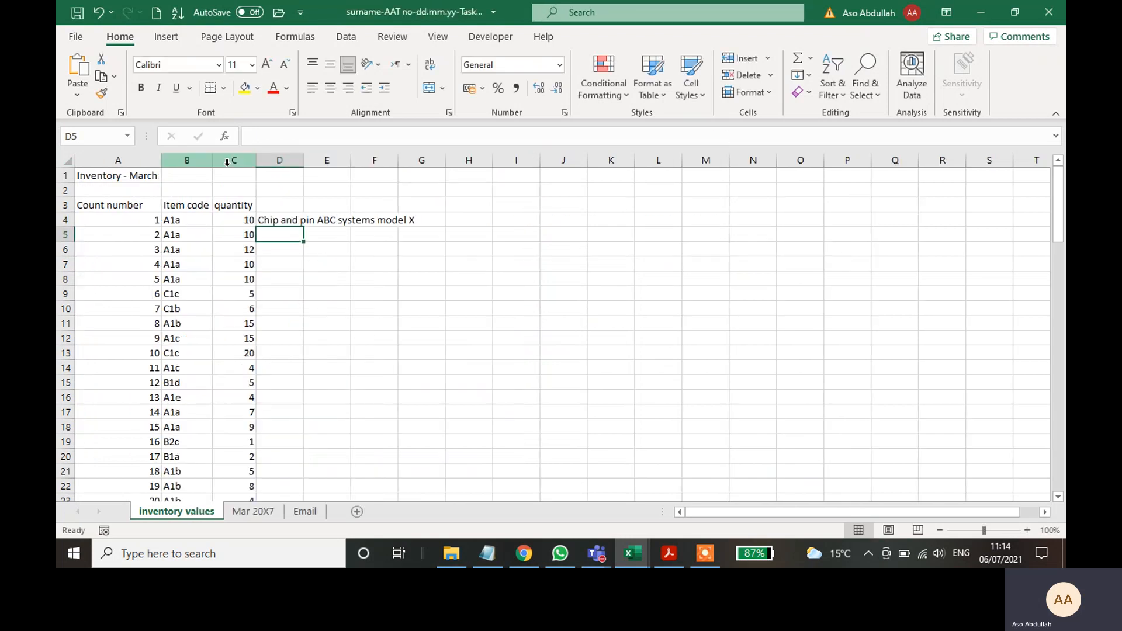
# - Autofit column D on 'inventory values', and check item code A1a in B4 against its item name in the Inventory names workbook
pyautogui.click(316, 260)
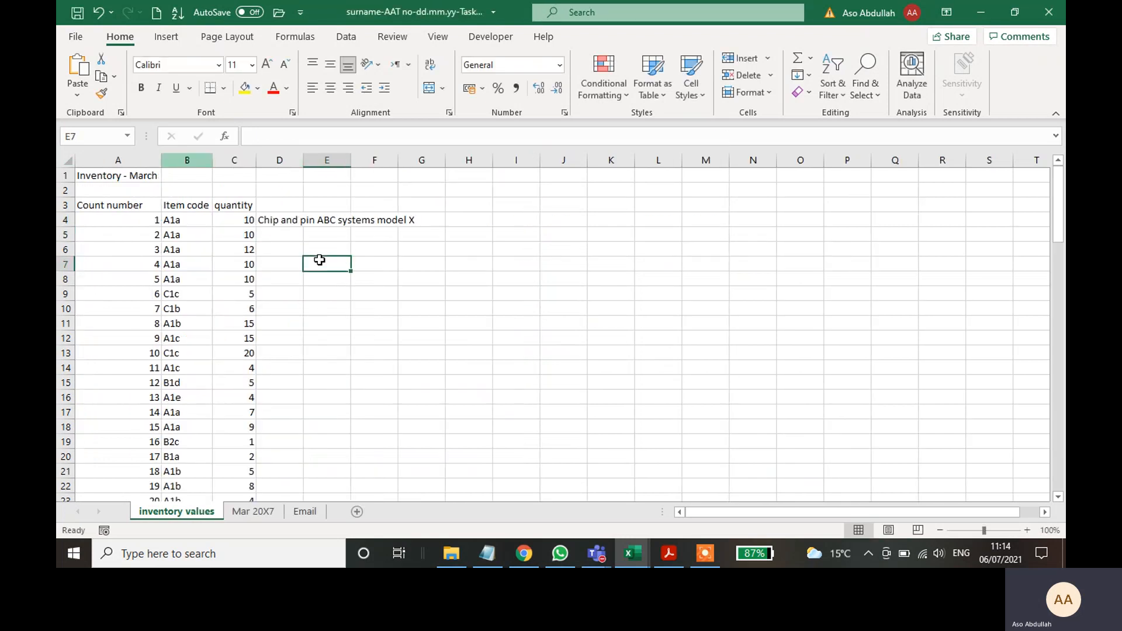
pyautogui.doubleClick(303, 160)
pyautogui.click(173, 222)
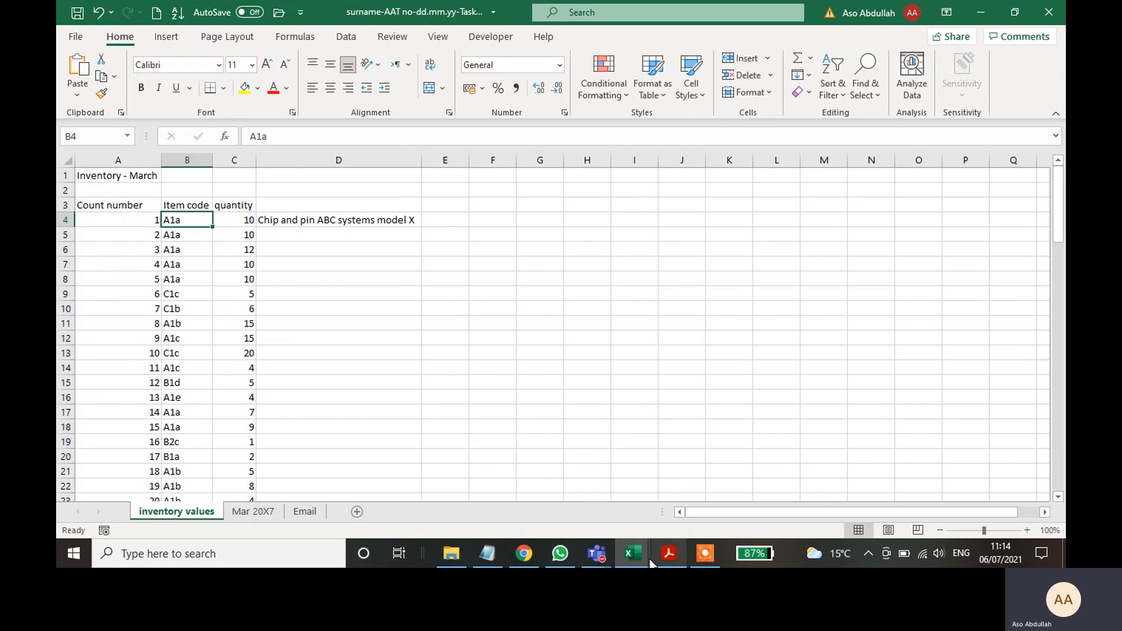
pyautogui.moveTo(648, 563)
pyautogui.click(675, 514)
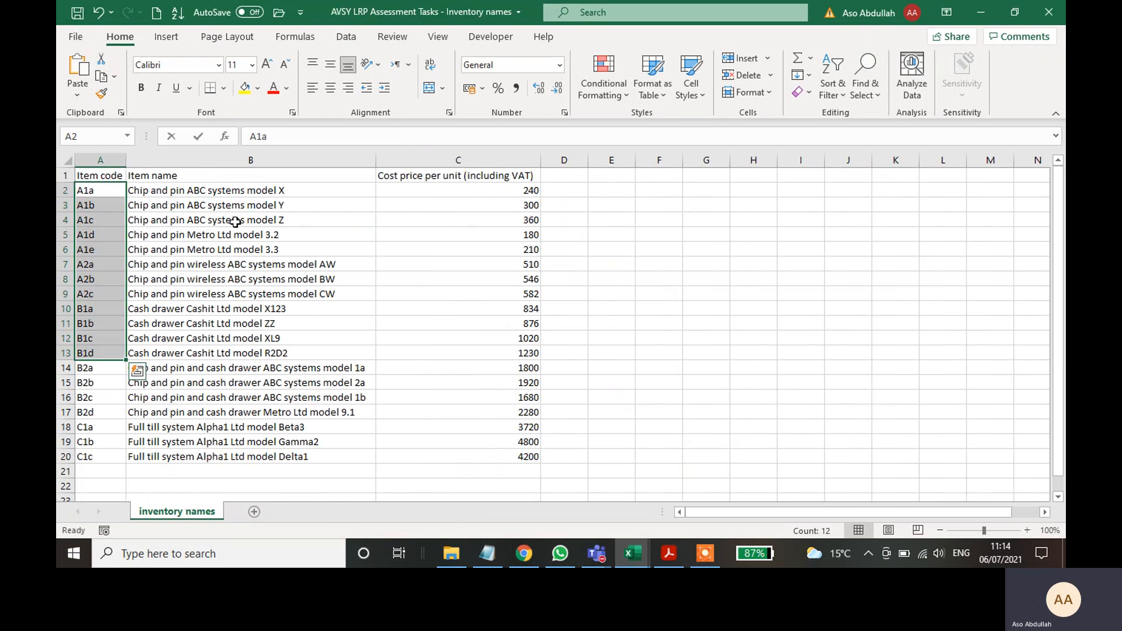
pyautogui.click(97, 193)
pyautogui.click(193, 192)
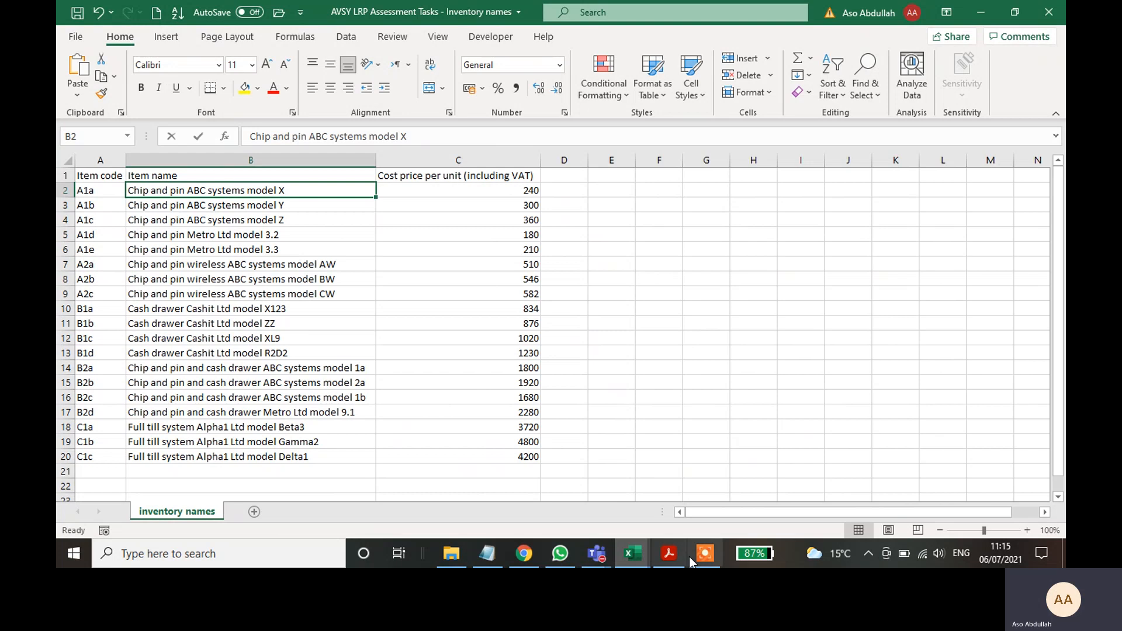
# - Switch to the PDF in Acrobat Reader and highlight the instruction to open 'inventory names' and use a lookup formula in column D
pyautogui.click(668, 559)
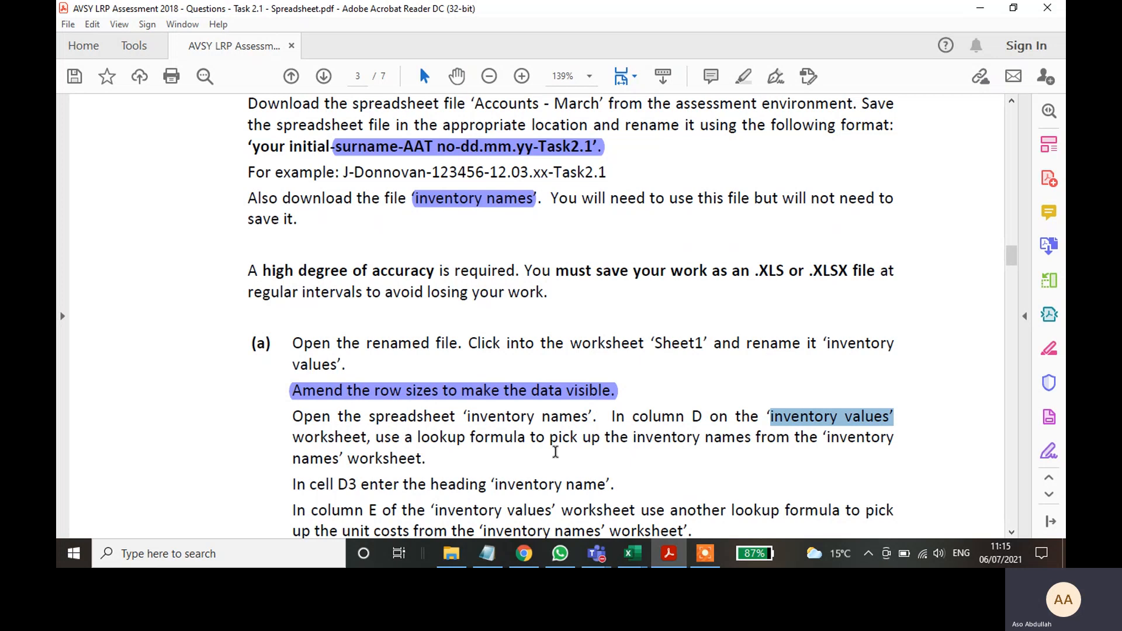
pyautogui.moveTo(436, 458); pyautogui.dragTo(293, 416)
pyautogui.click(744, 76)
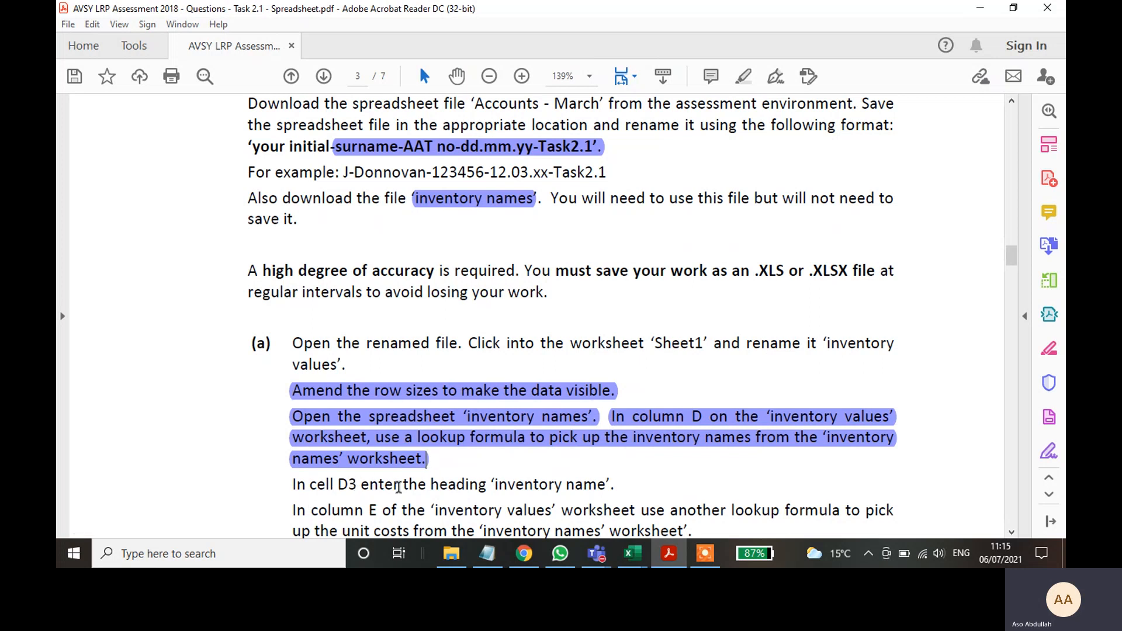
# - Copy the heading text from the PDF and enter 'inventory name' in cell D3 of the 'inventory values' worksheet in Excel
pyautogui.moveTo(608, 485); pyautogui.dragTo(508, 483)
pyautogui.hotkey('ctrl', 'c')
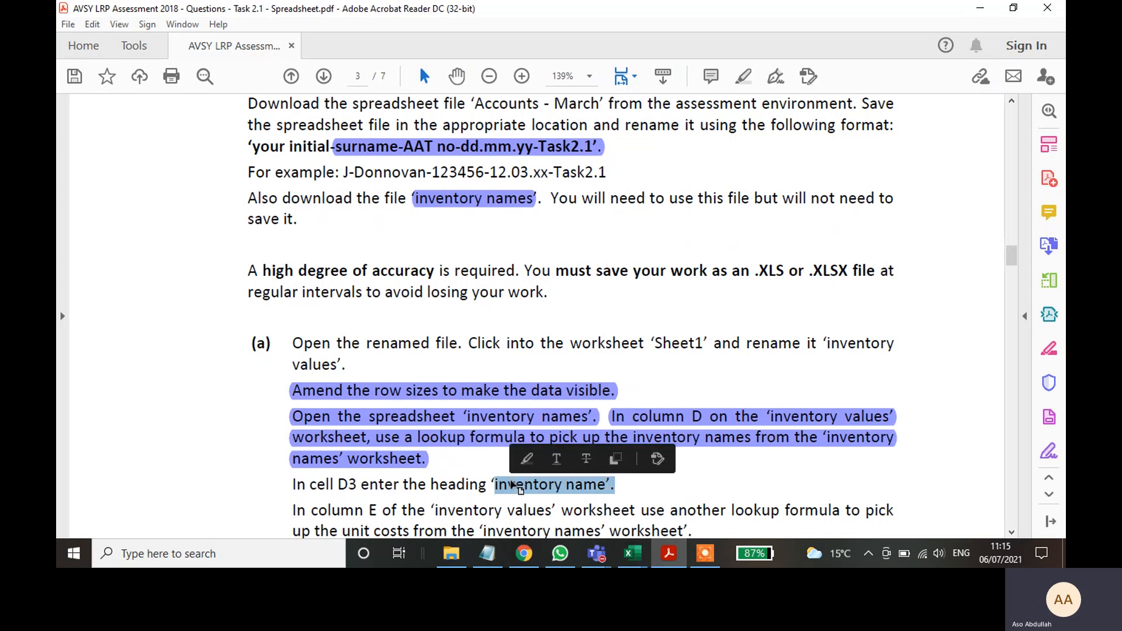
pyautogui.click(668, 558)
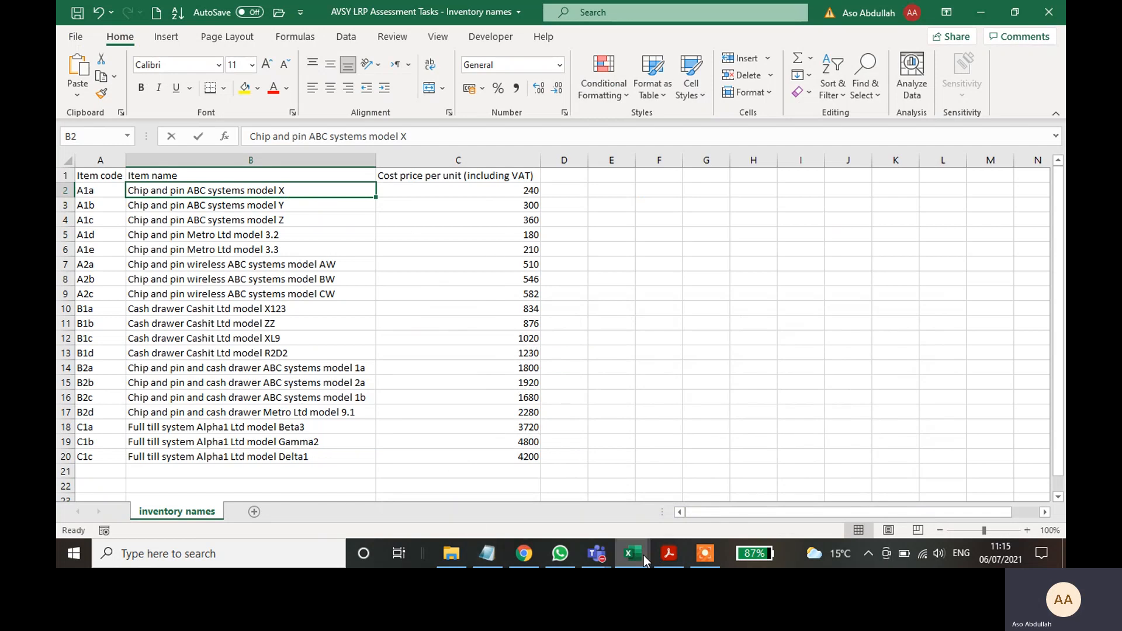
pyautogui.moveTo(640, 555)
pyautogui.click(591, 503)
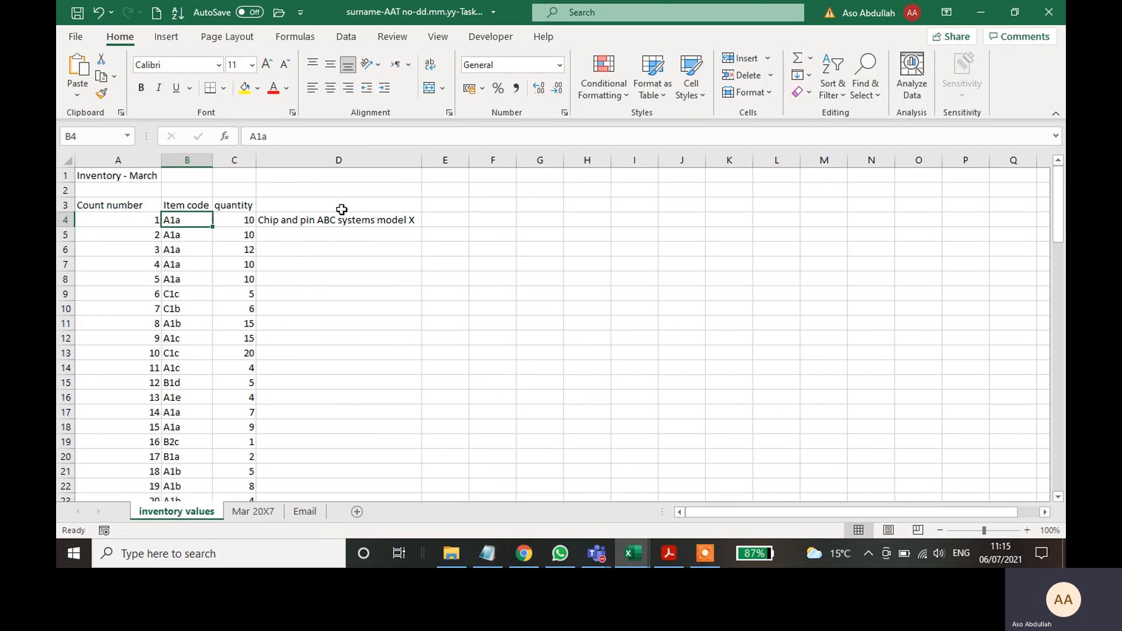
pyautogui.click(306, 204)
pyautogui.click(268, 135)
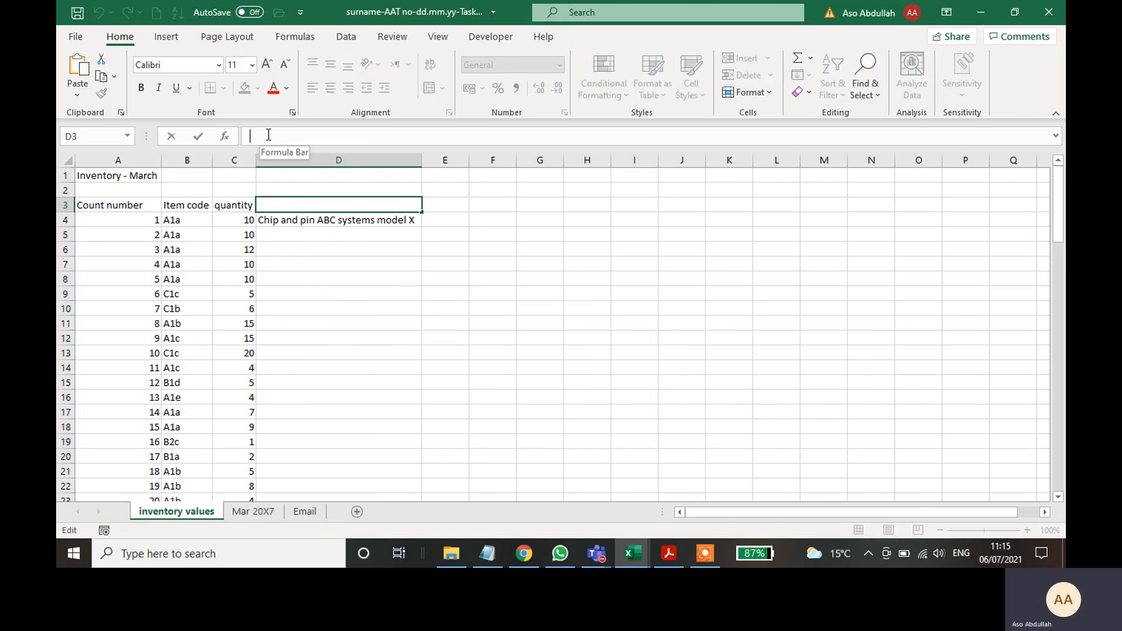
pyautogui.hotkey('ctrl', 'v')
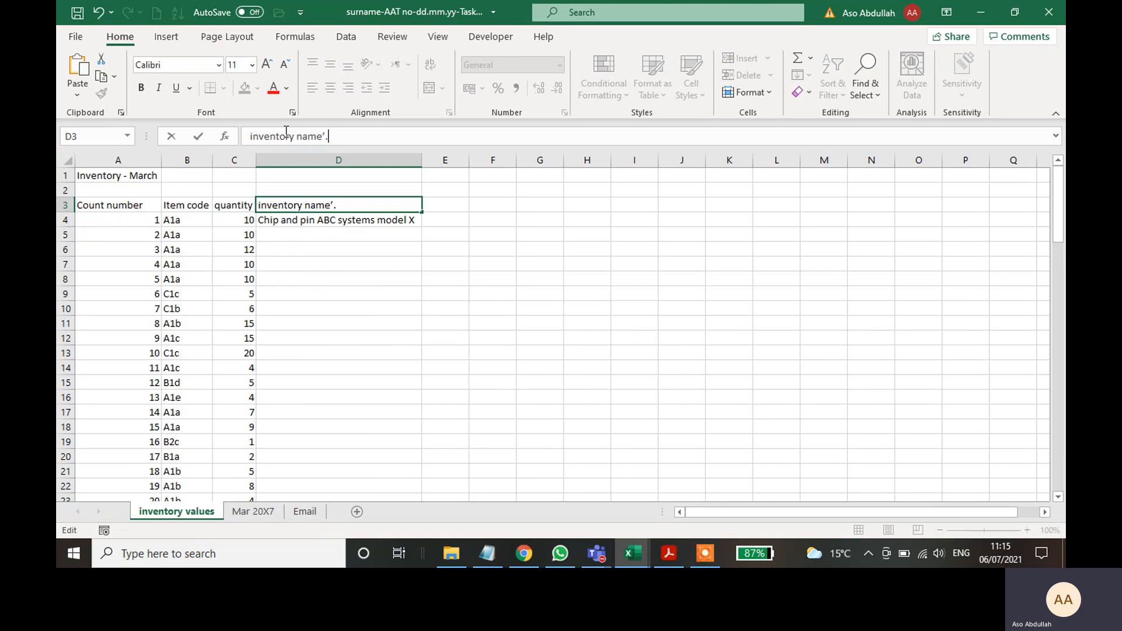
pyautogui.press('Return')
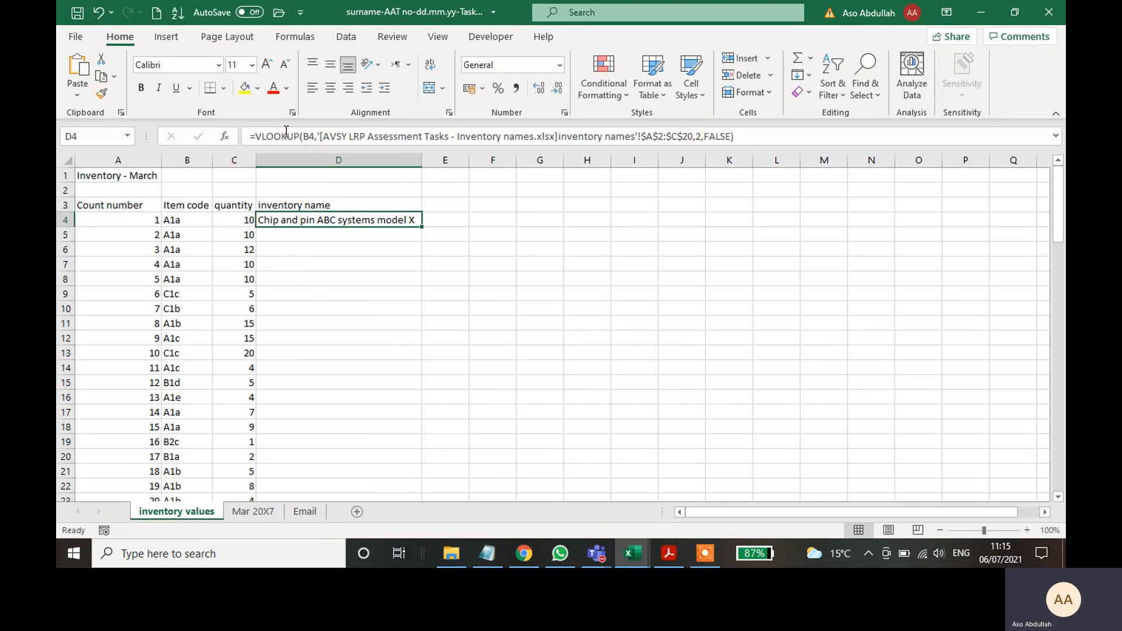
pyautogui.click(281, 204)
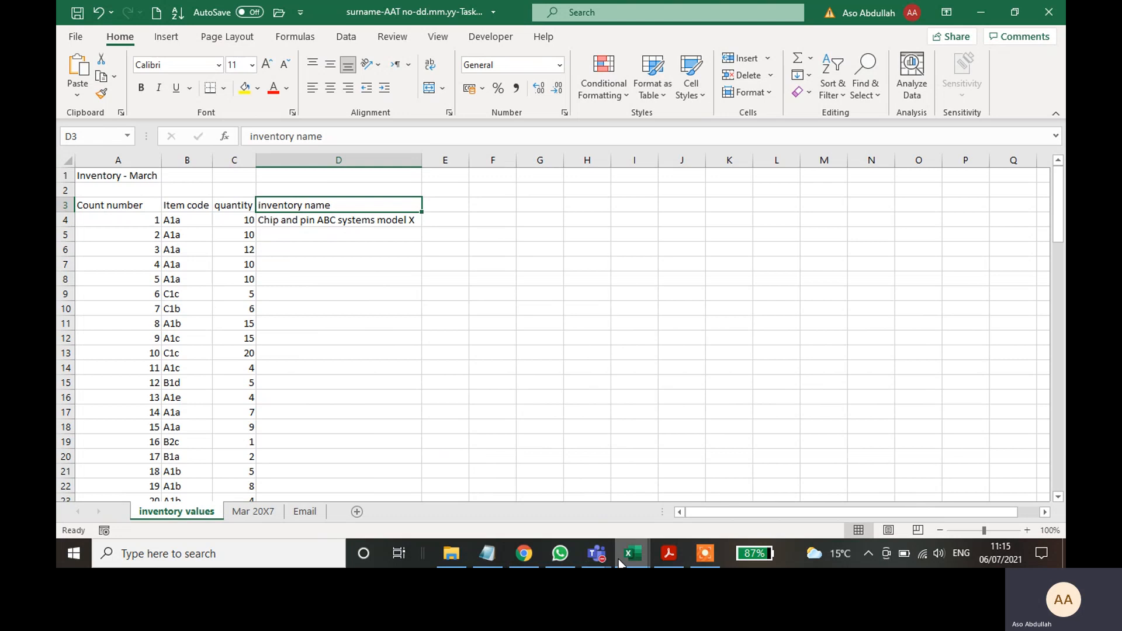
# - Fill the VLOOKUP formula from D4 down column D for all inventory rows
pyautogui.click(409, 221)
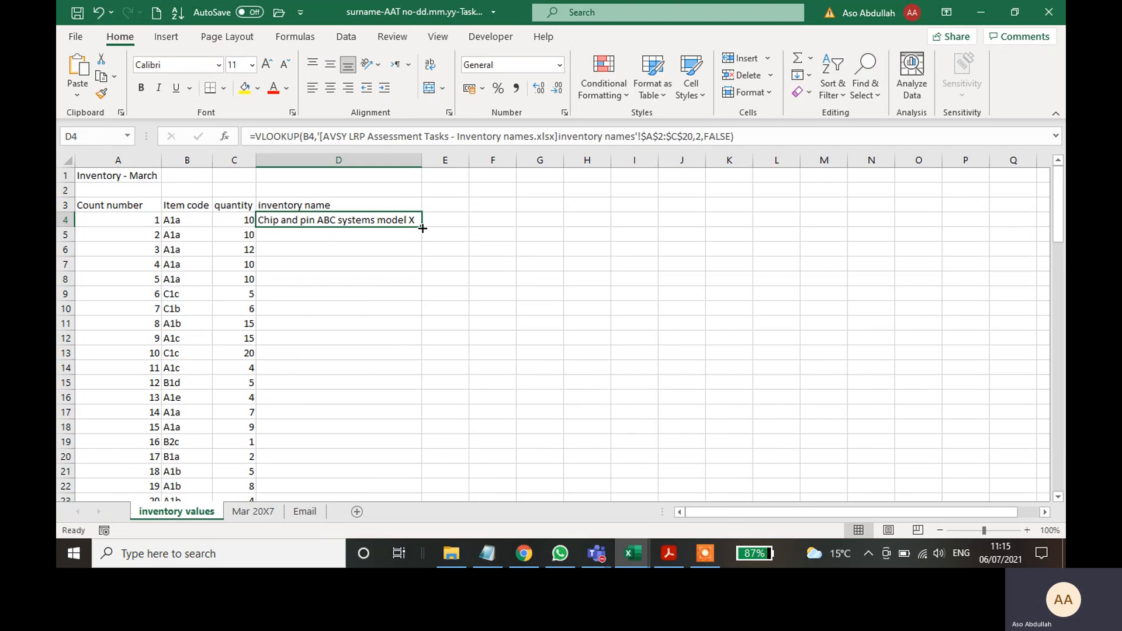
pyautogui.doubleClick(423, 228)
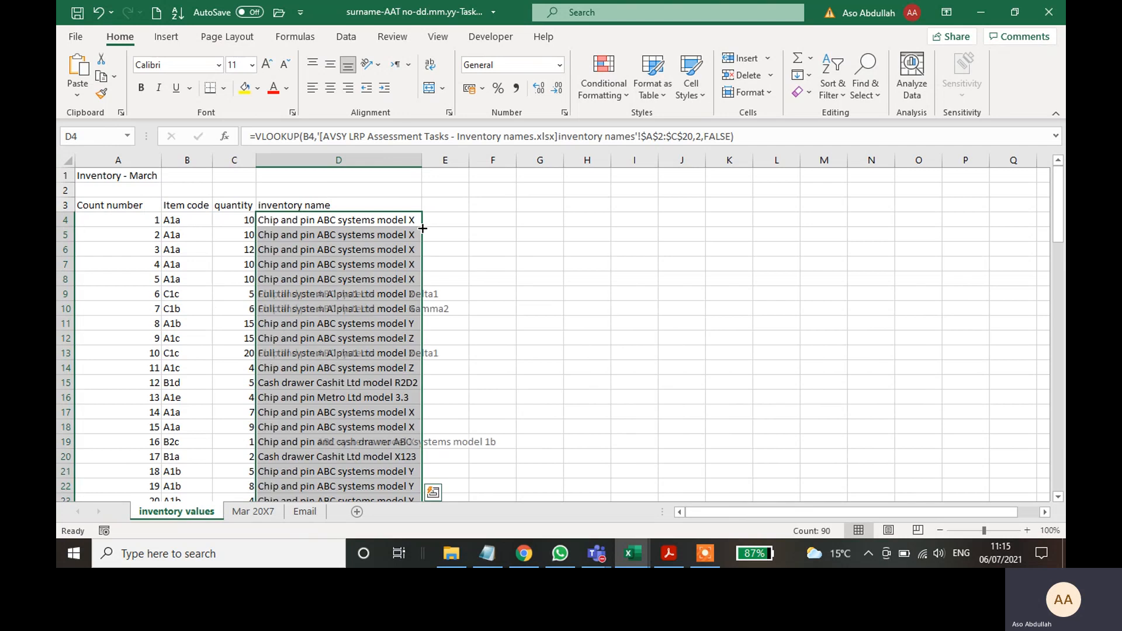
# - Autofit column D to the inventory names, and highlight the instruction for the cell D3 heading in the PDF in Acrobat Reader
pyautogui.doubleClick(422, 159)
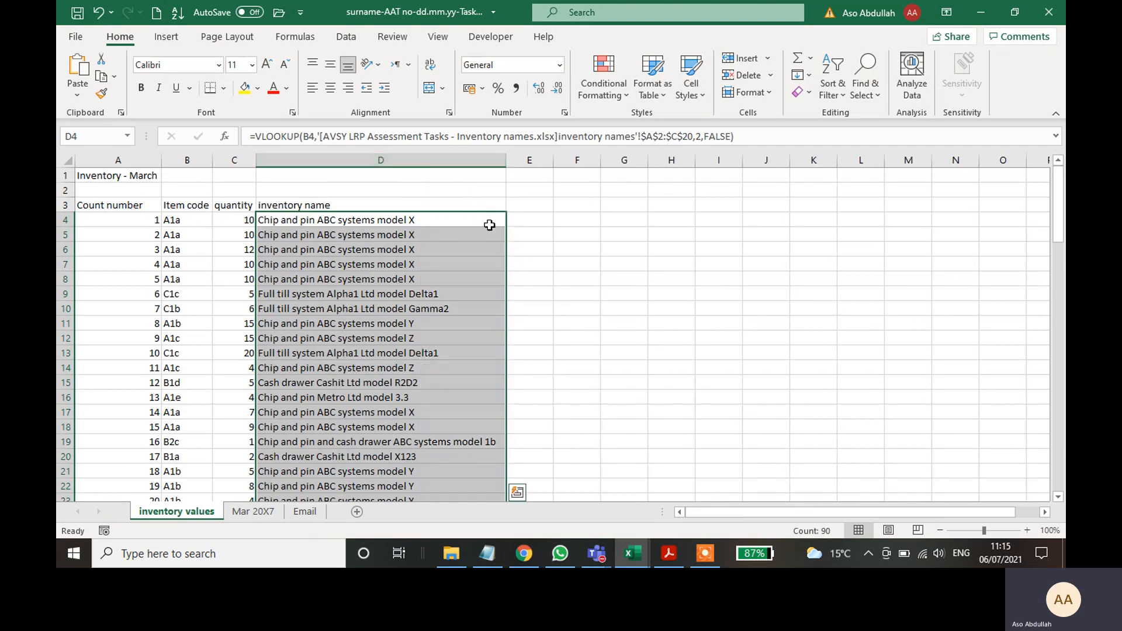
pyautogui.click(669, 555)
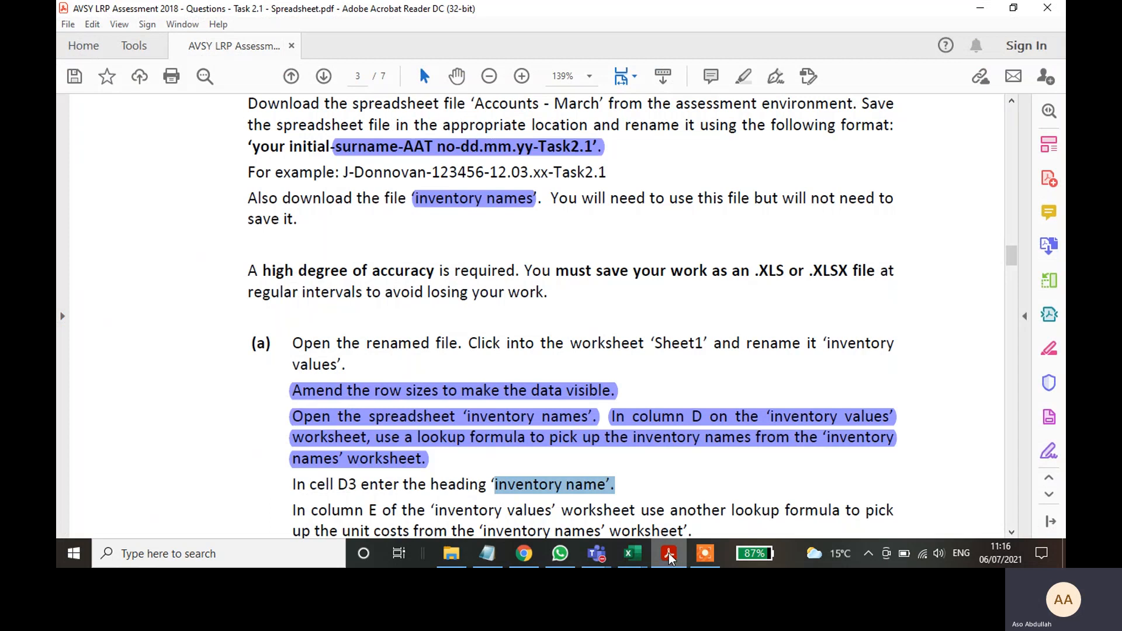
pyautogui.moveTo(619, 488); pyautogui.dragTo(290, 485)
pyautogui.click(744, 76)
pyautogui.scroll(-3, 559, 322)
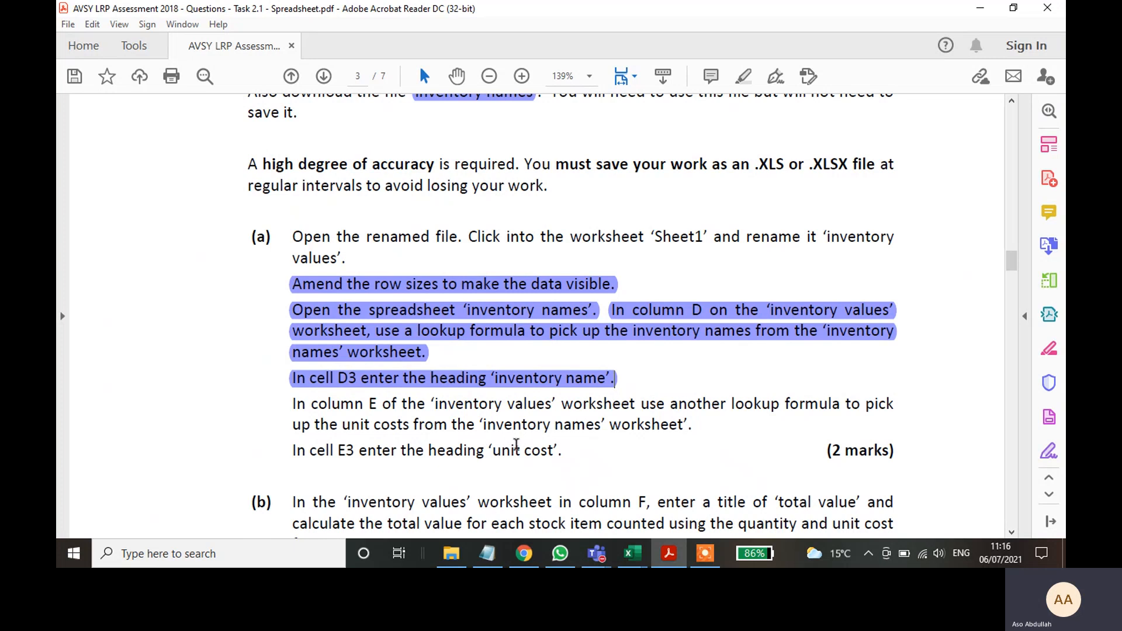
# - Switch to the 'inventory values' worksheet in Excel, try to fill the D4 lookup formula across into E4, and undo the fill
pyautogui.click(676, 561)
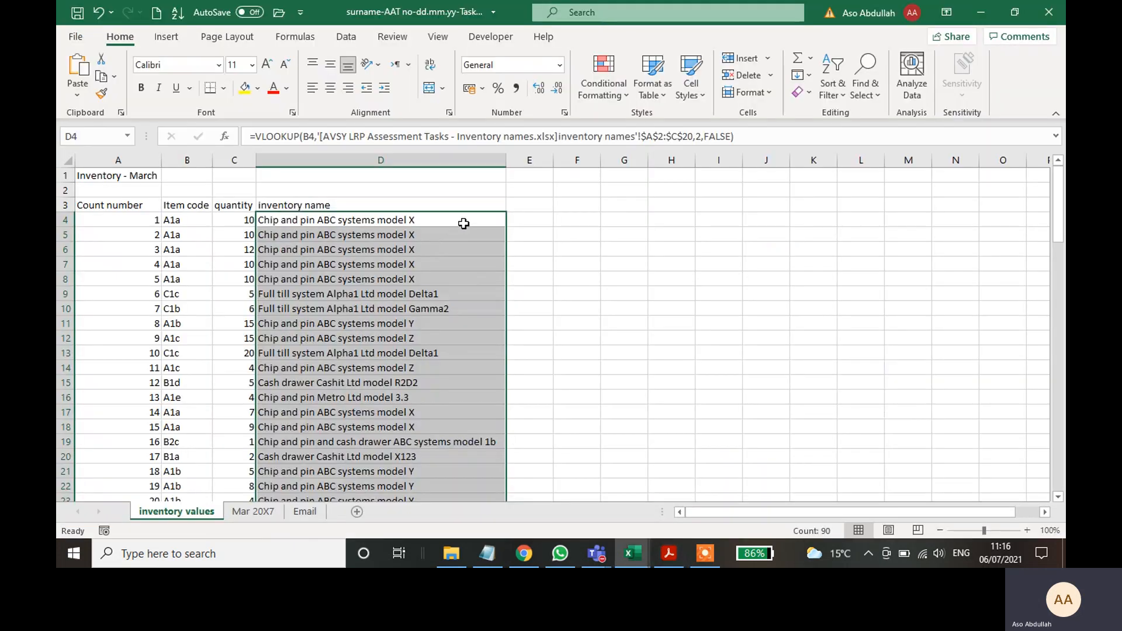
pyautogui.click(471, 223)
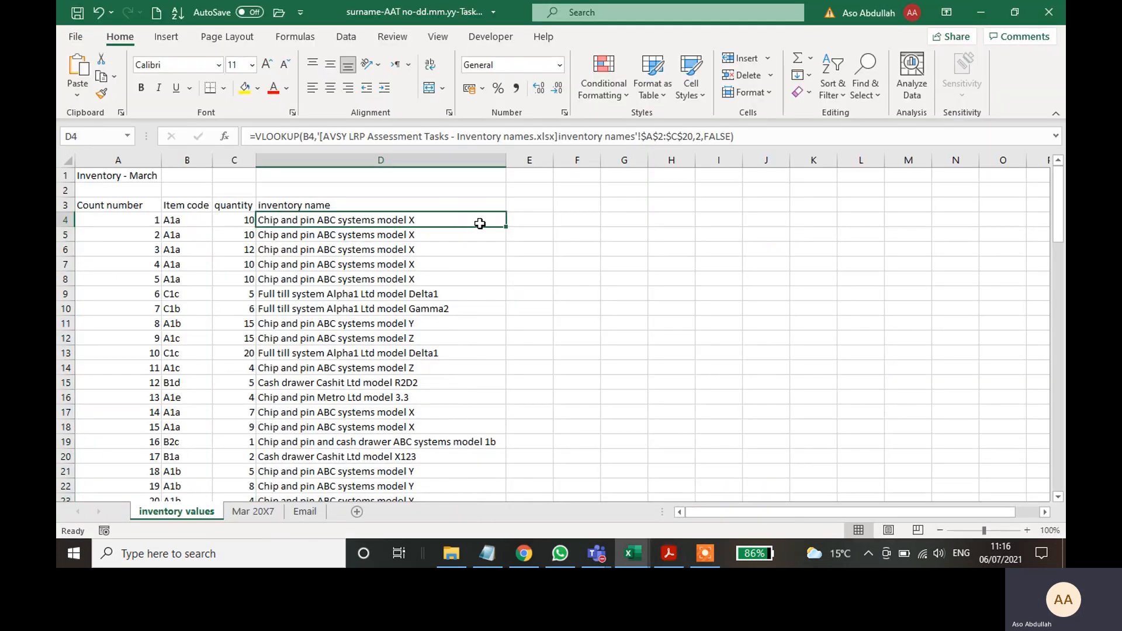
pyautogui.moveTo(508, 229); pyautogui.dragTo(549, 225)
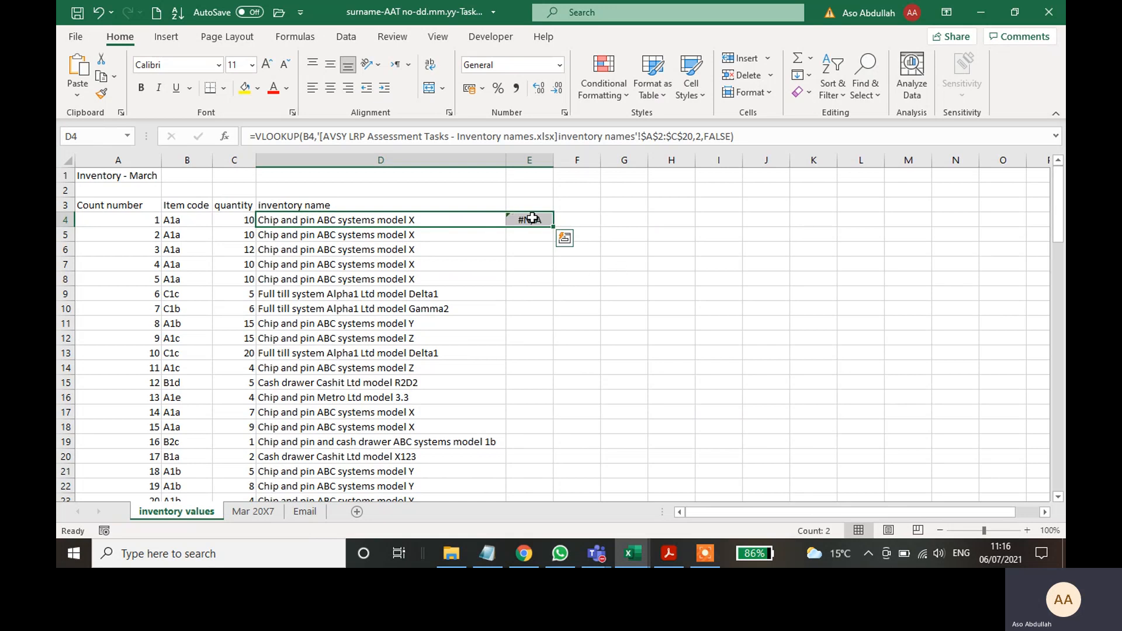
pyautogui.click(624, 263)
pyautogui.click(424, 217)
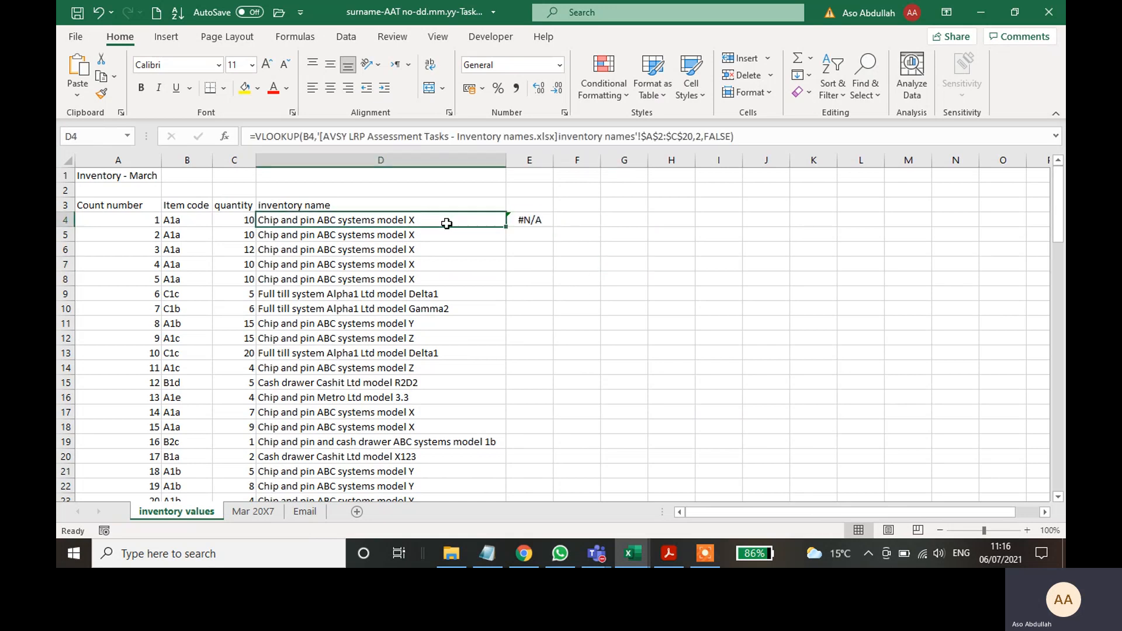
pyautogui.click(99, 12)
# - Try again to extend the D4 lookup formula into E4, and clear the contents of E4
pyautogui.moveTo(624, 309); pyautogui.dragTo(635, 292)
pyautogui.click(357, 224)
pyautogui.moveTo(508, 227); pyautogui.dragTo(532, 225)
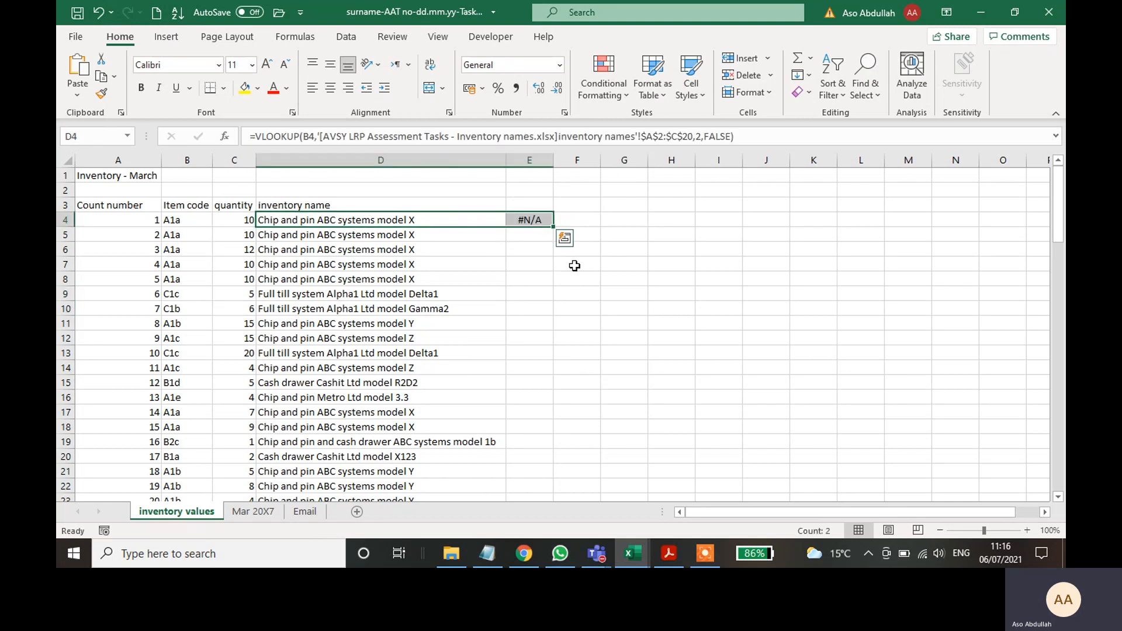
pyautogui.click(576, 265)
pyautogui.click(529, 222)
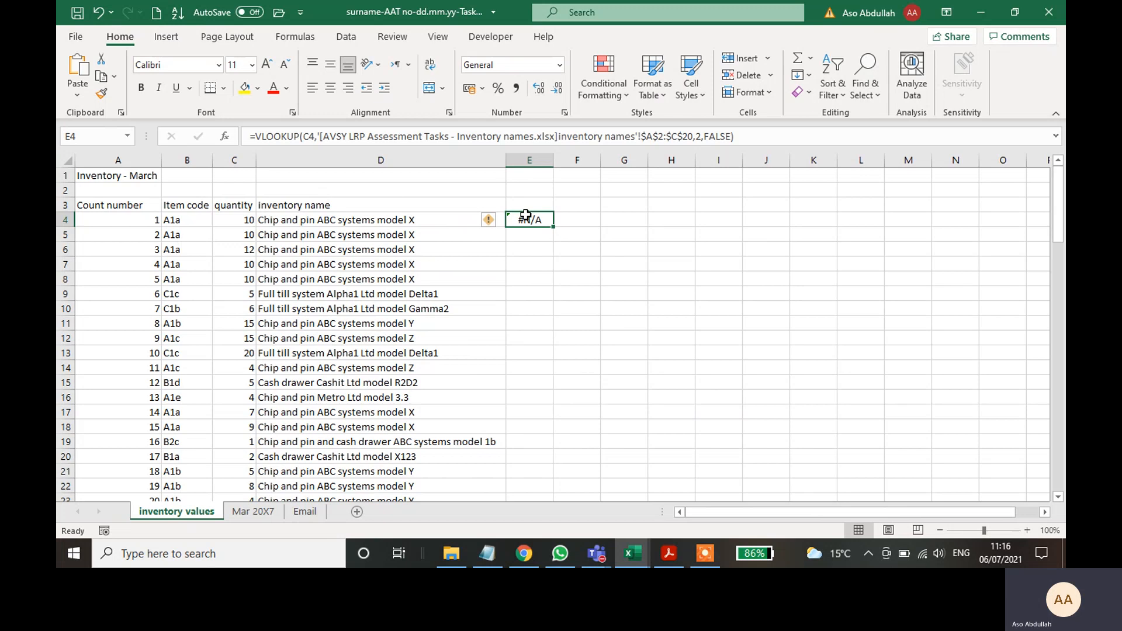
pyautogui.press('Delete')
# - Copy the VLOOKUP formula text from cell D4 and enter it unchanged as a formula in cell E4
pyautogui.click(432, 219)
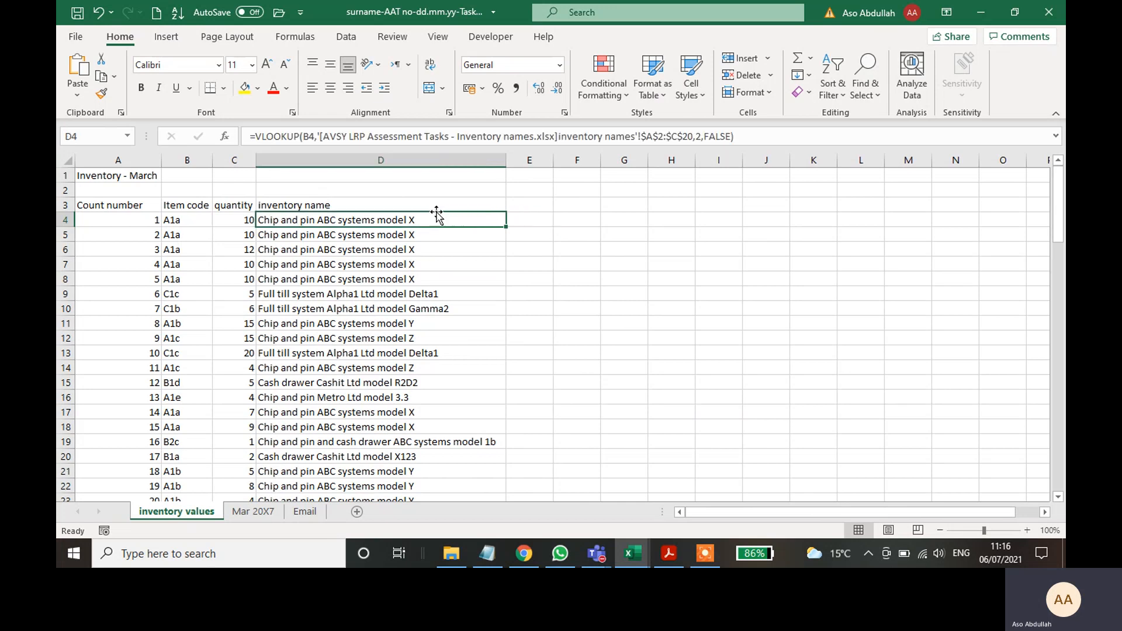
pyautogui.moveTo(750, 134); pyautogui.dragTo(257, 134)
pyautogui.hotkey('ctrl', 'c')
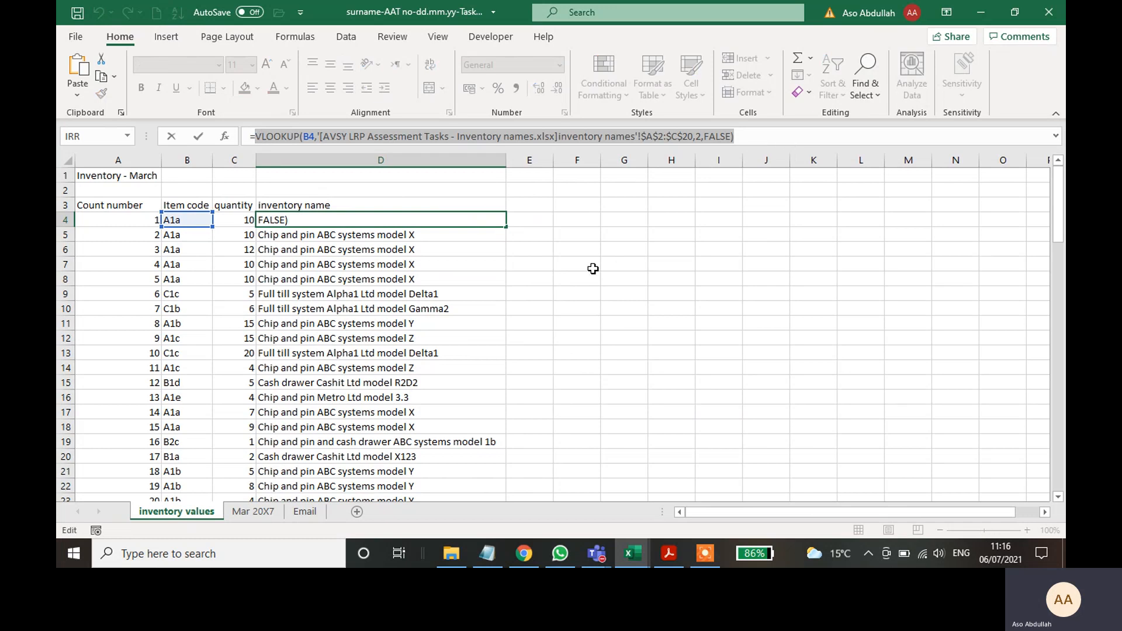
pyautogui.click(586, 264)
pyautogui.press('Escape')
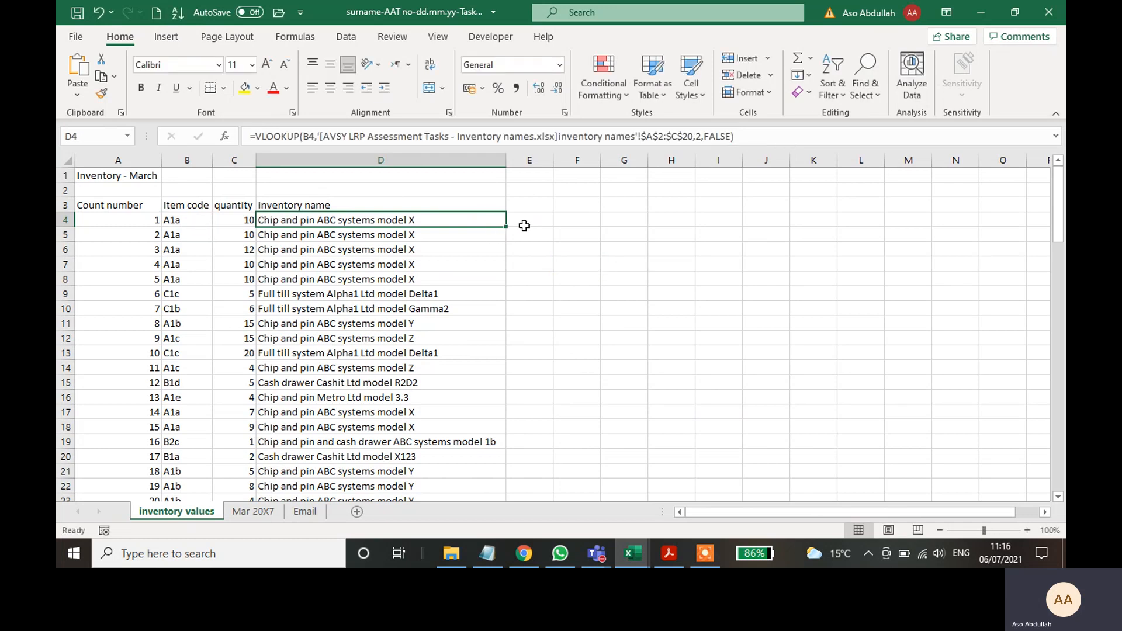
pyautogui.click(522, 226)
pyautogui.click(273, 134)
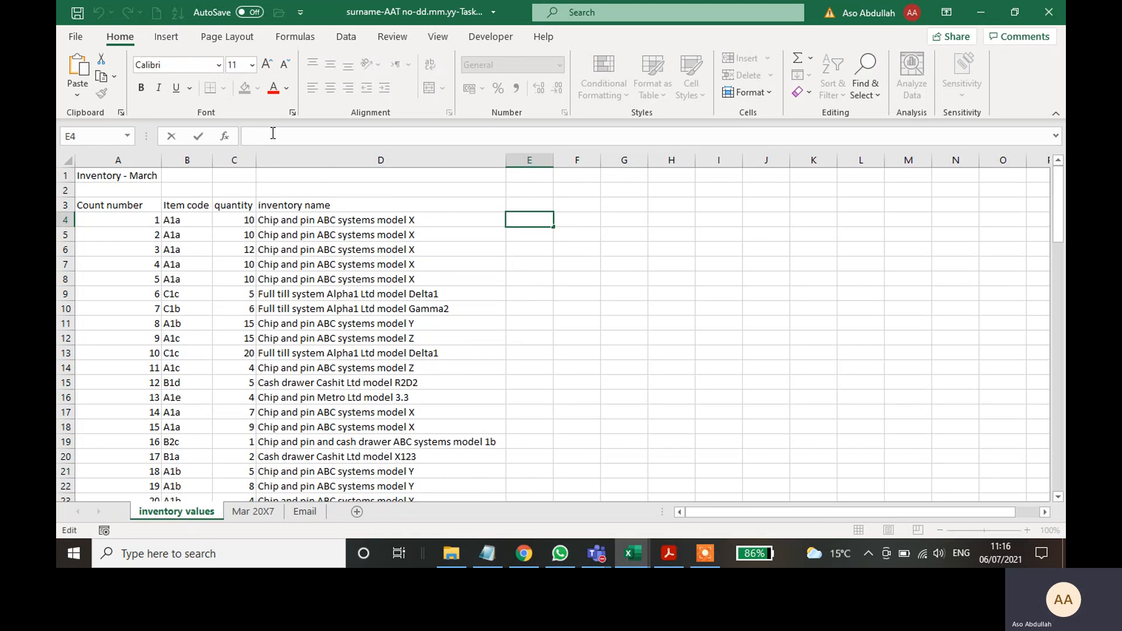
pyautogui.write('=')
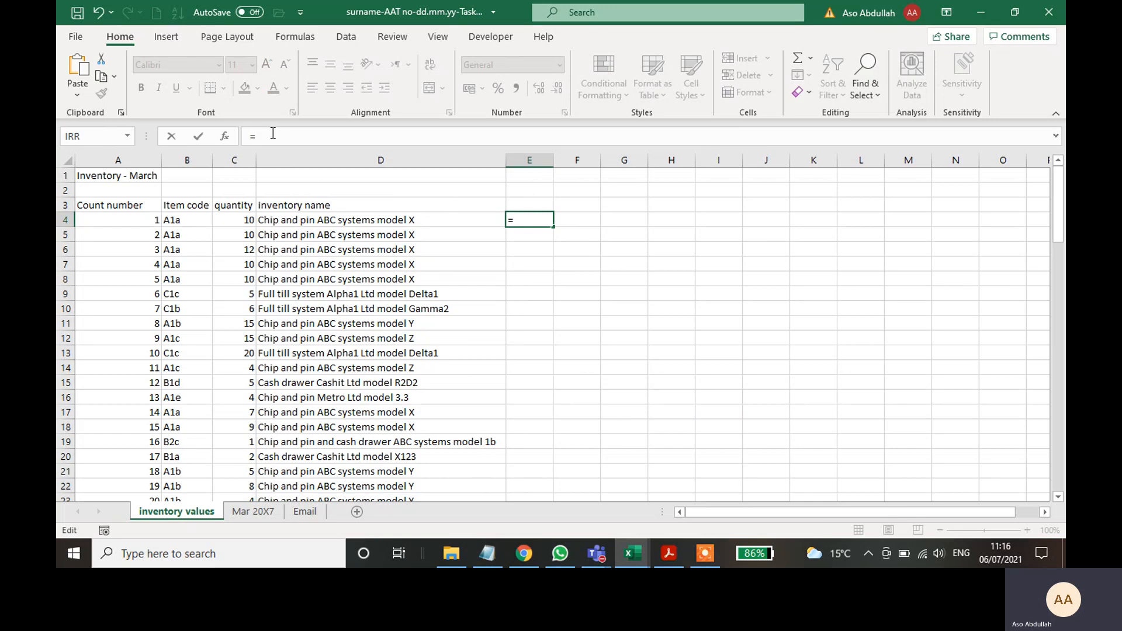
pyautogui.hotkey('ctrl', 'v')
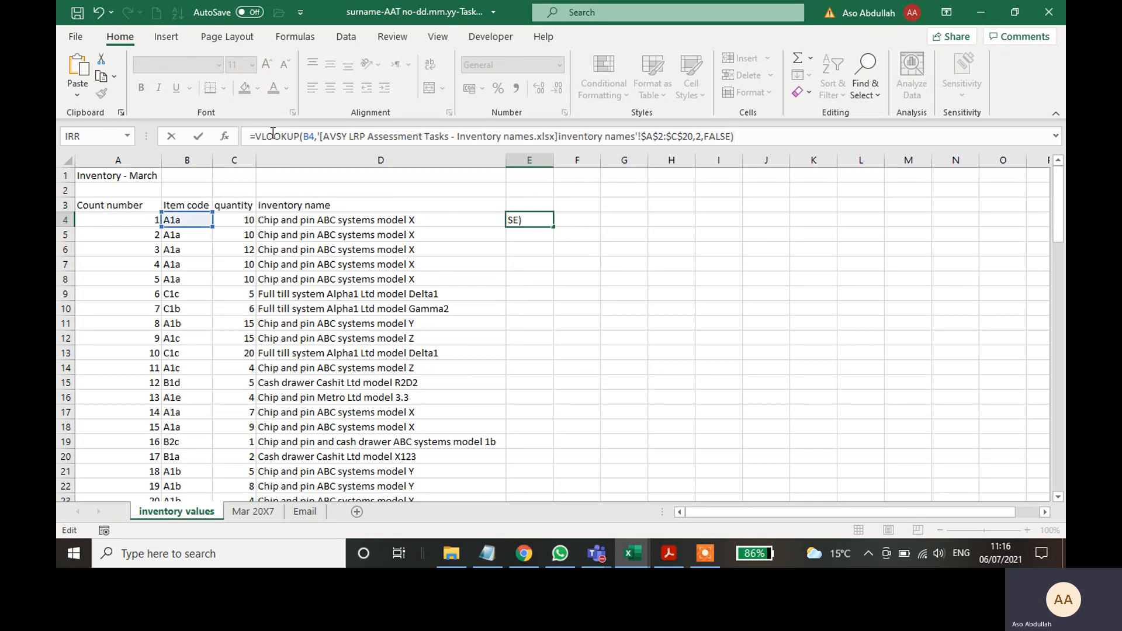
pyautogui.press('Return')
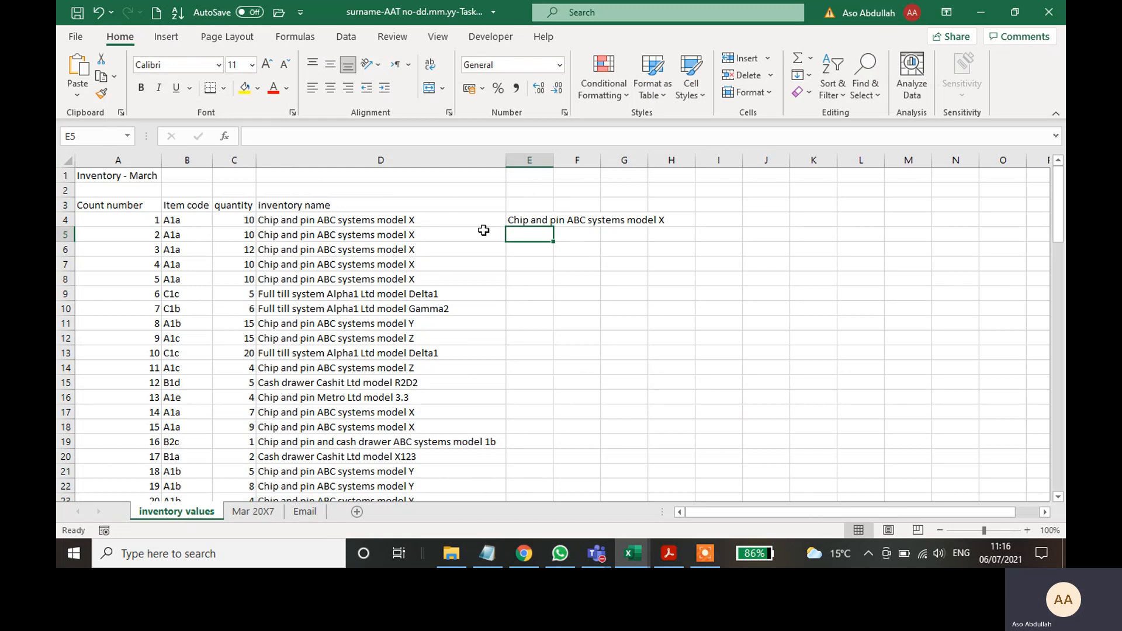
# - Check the unit cost instruction in the PDF and the position of the cost price column in the Inventory names workbook
pyautogui.click(517, 221)
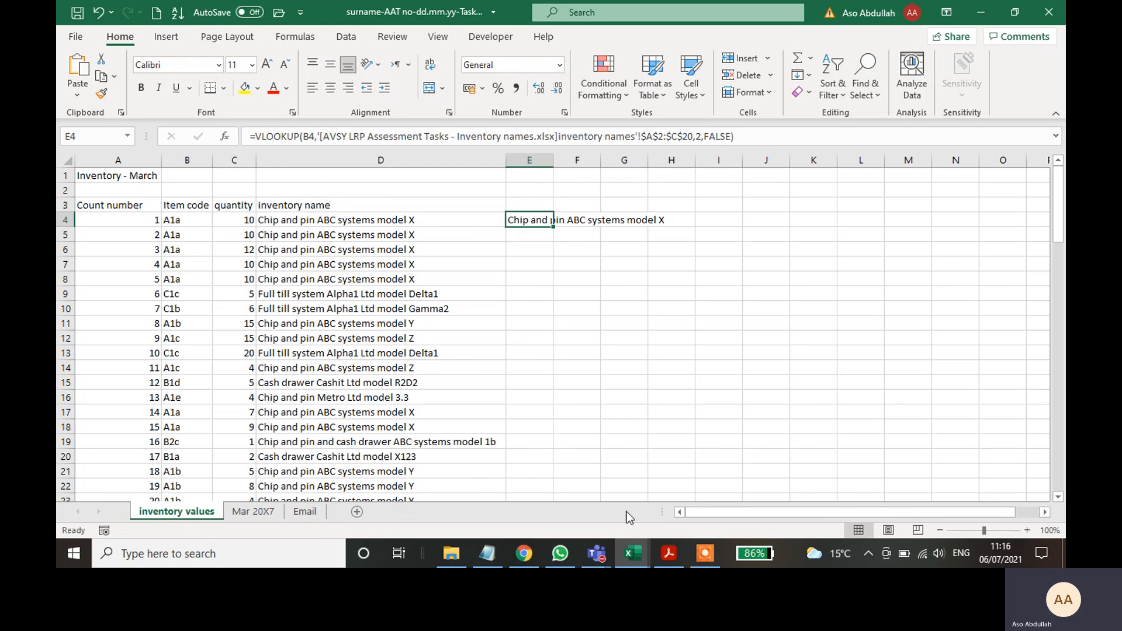
pyautogui.click(668, 556)
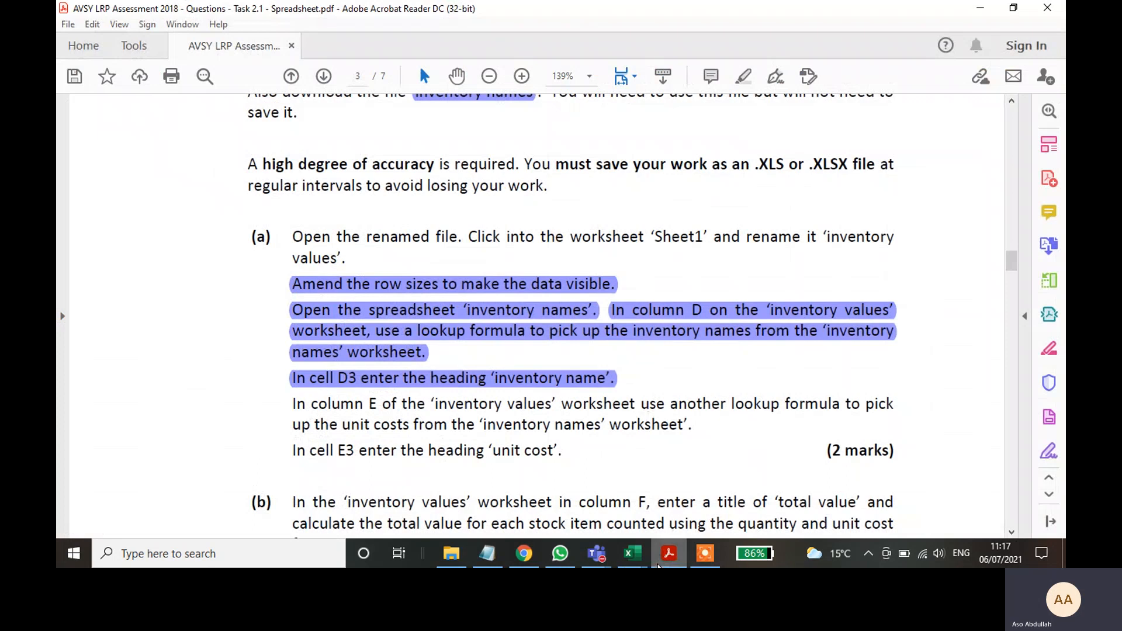
pyautogui.moveTo(640, 556)
pyautogui.click(709, 501)
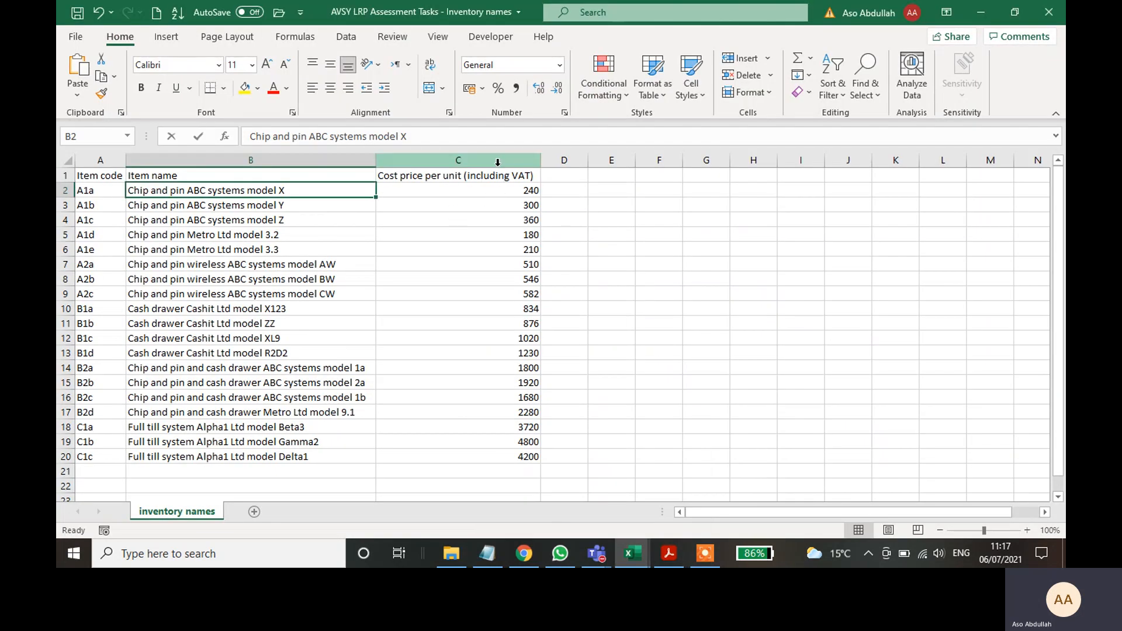
pyautogui.moveTo(113, 154); pyautogui.dragTo(251, 160)
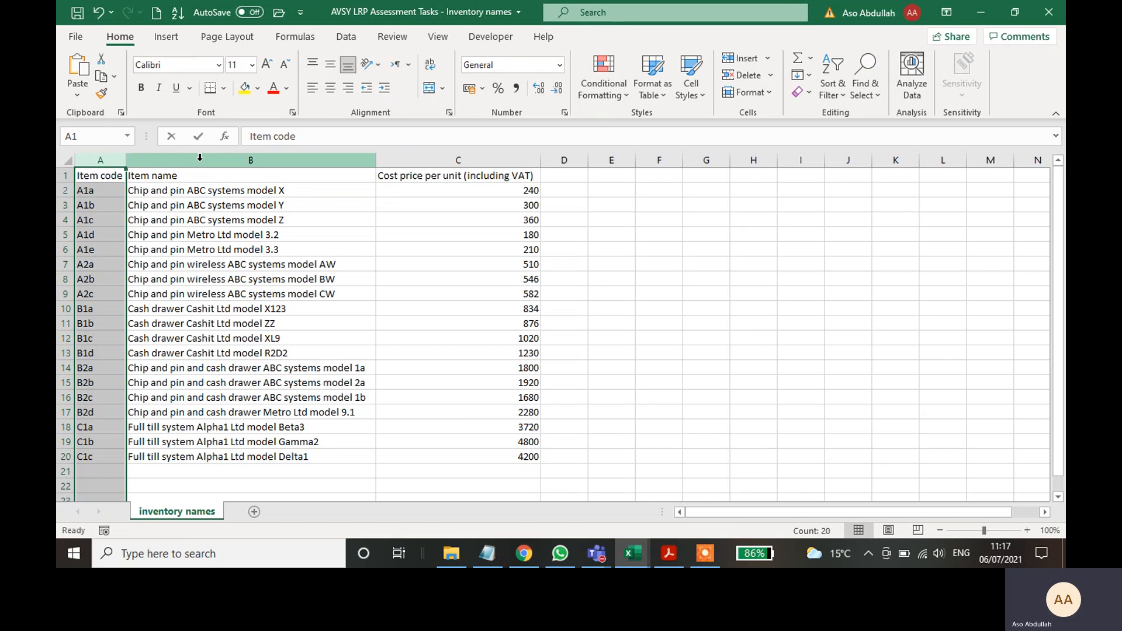
pyautogui.click(435, 160)
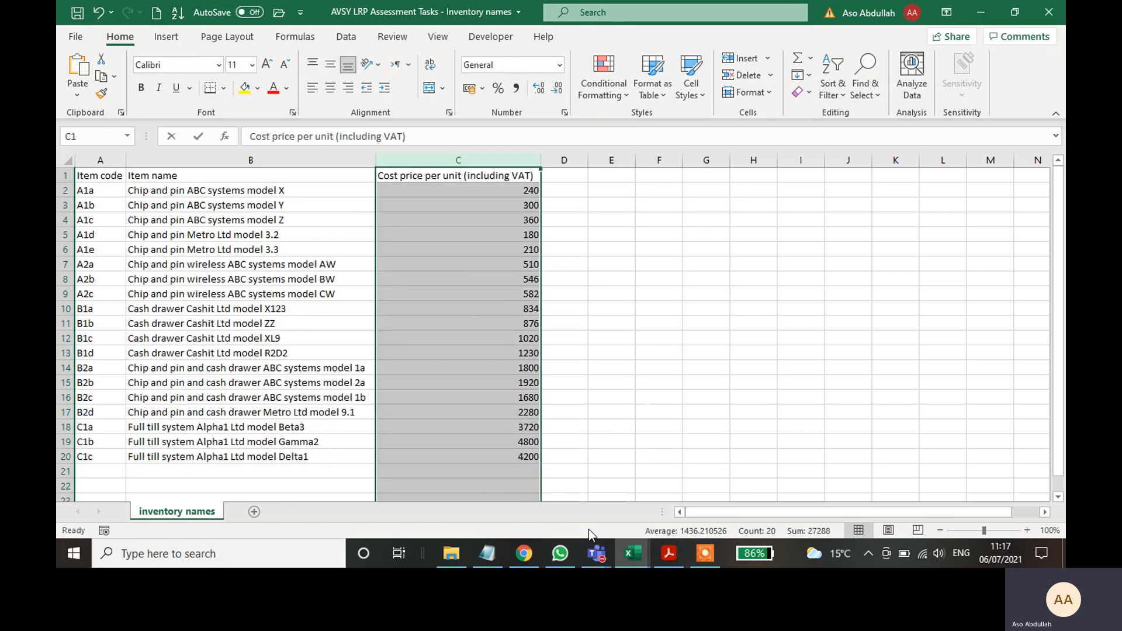
pyautogui.click(642, 554)
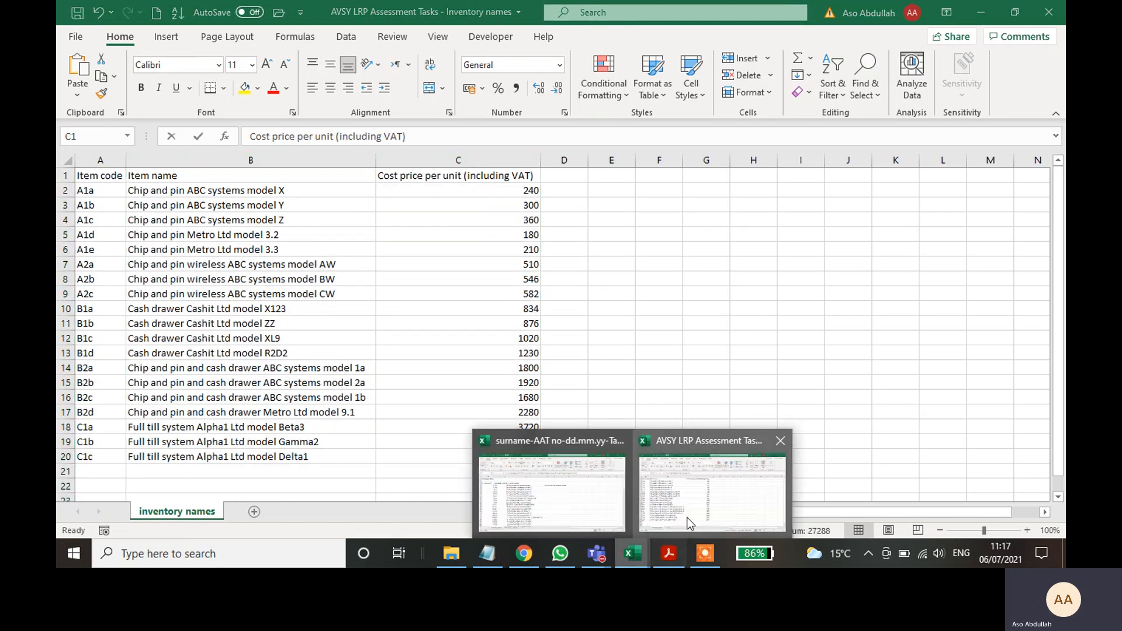
pyautogui.click(584, 503)
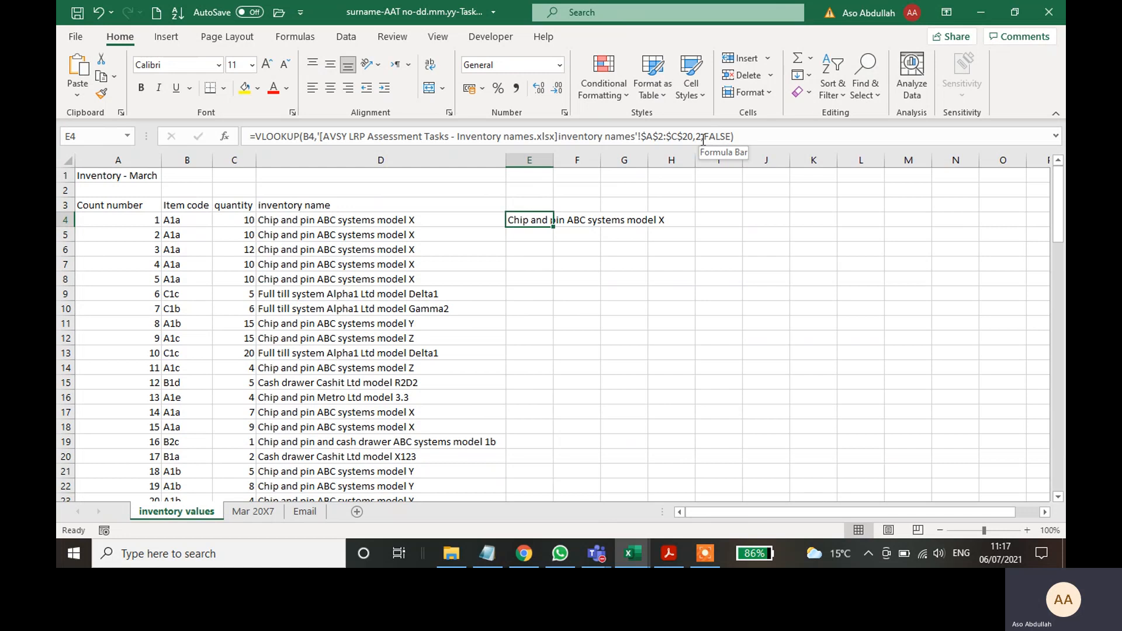
# - Set the column index of the VLOOKUP in E4 to 3 and fill the formula down column E for all inventory rows
pyautogui.click(702, 137)
pyautogui.press('BackSpace')
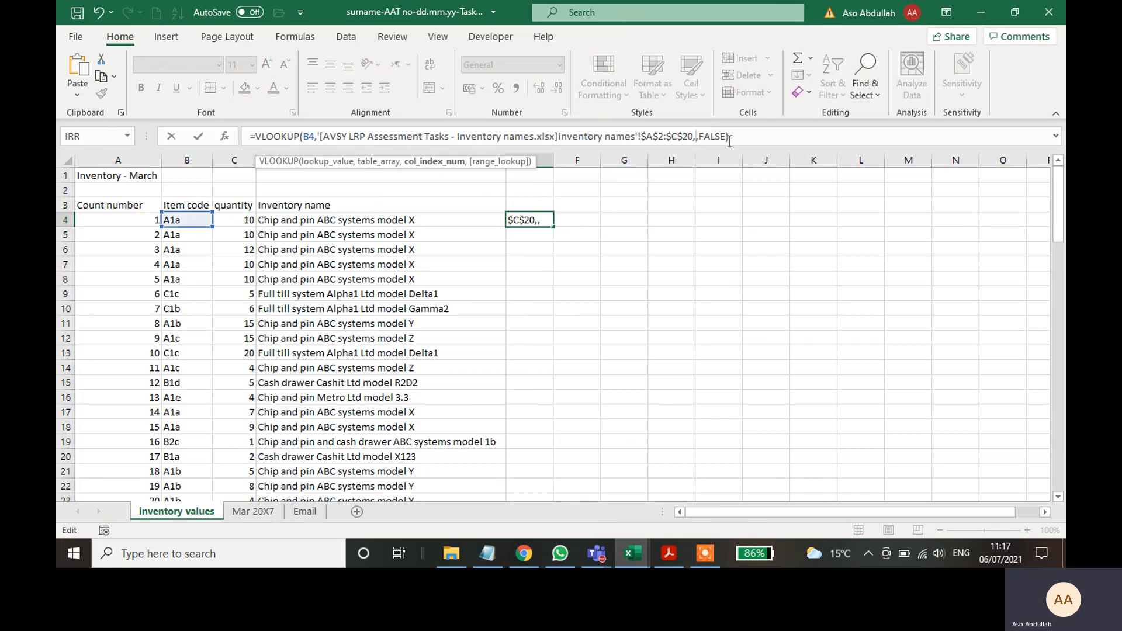
pyautogui.write('3')
pyautogui.press('Return')
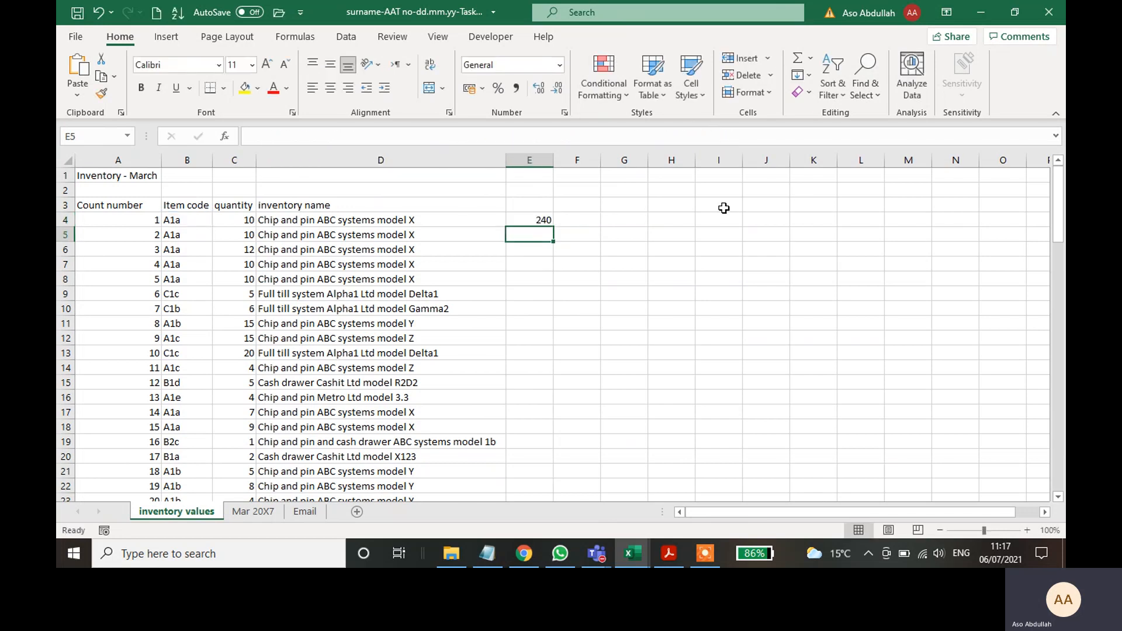
pyautogui.click(529, 218)
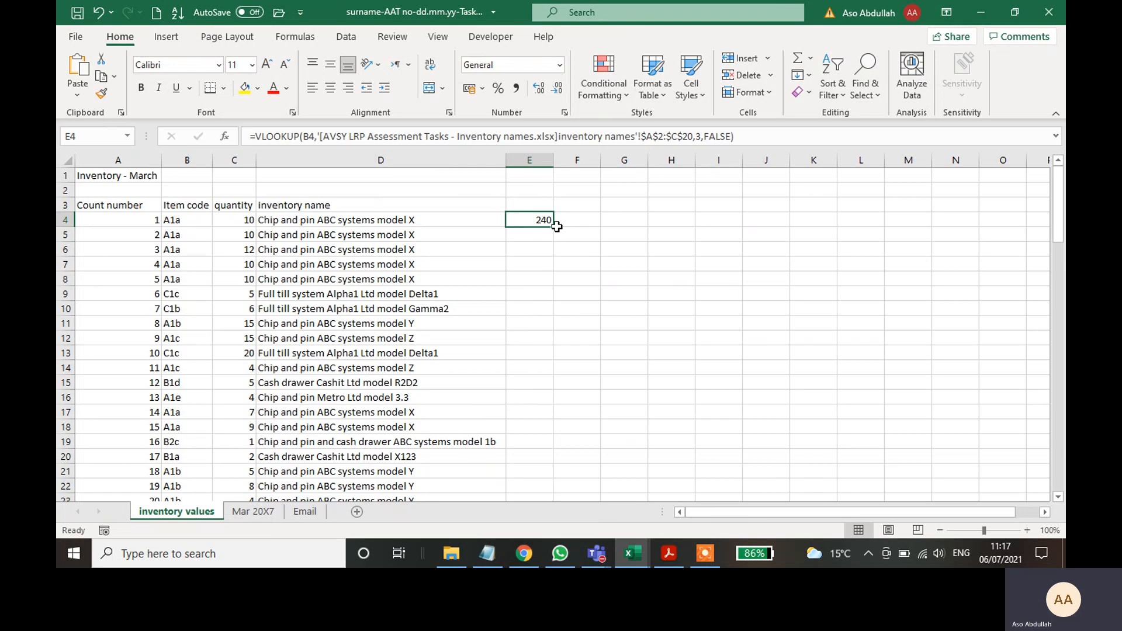
pyautogui.doubleClick(555, 227)
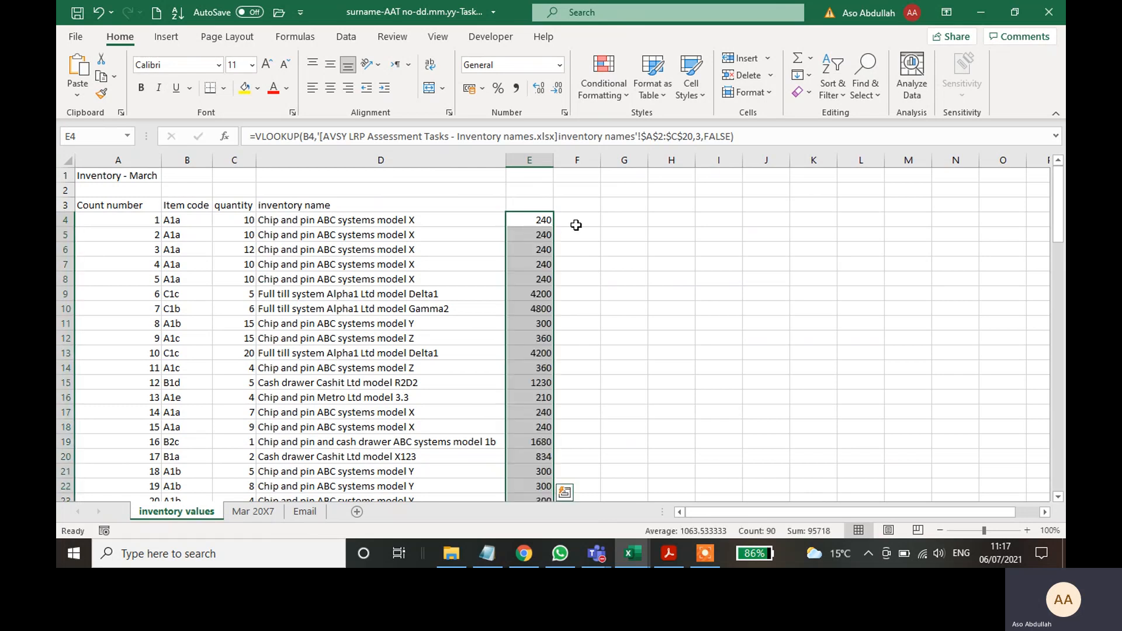
# - Copy the heading text from the PDF in Acrobat Reader and enter 'unit cost' in cell E3 of the 'inventory values' worksheet in Excel
pyautogui.click(669, 555)
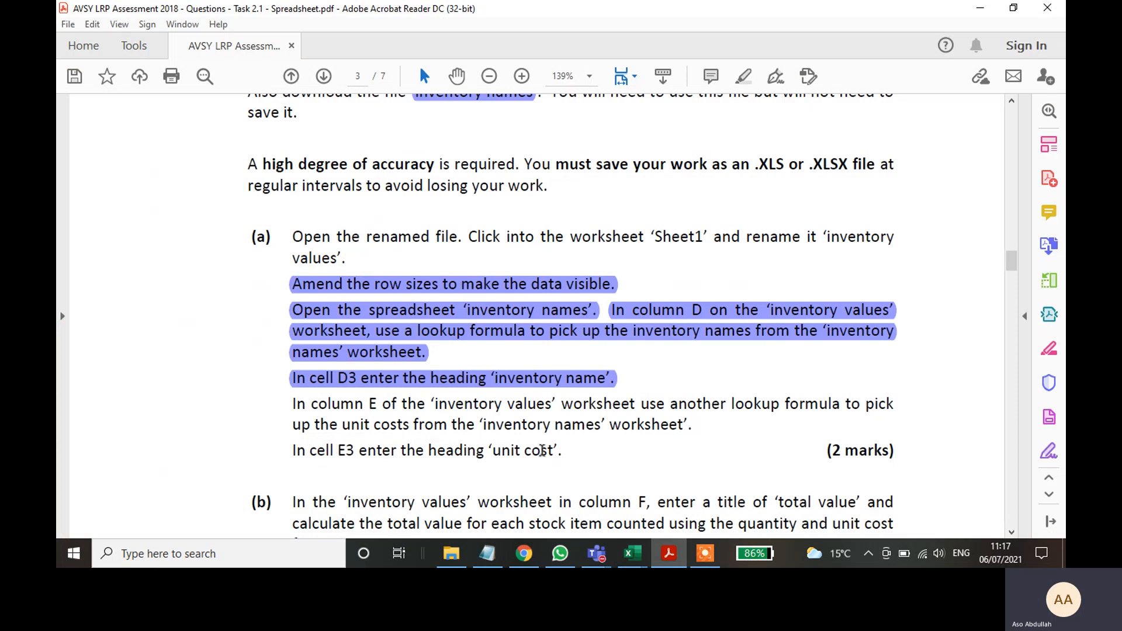
pyautogui.moveTo(553, 451); pyautogui.dragTo(495, 453)
pyautogui.hotkey('ctrl', 'c')
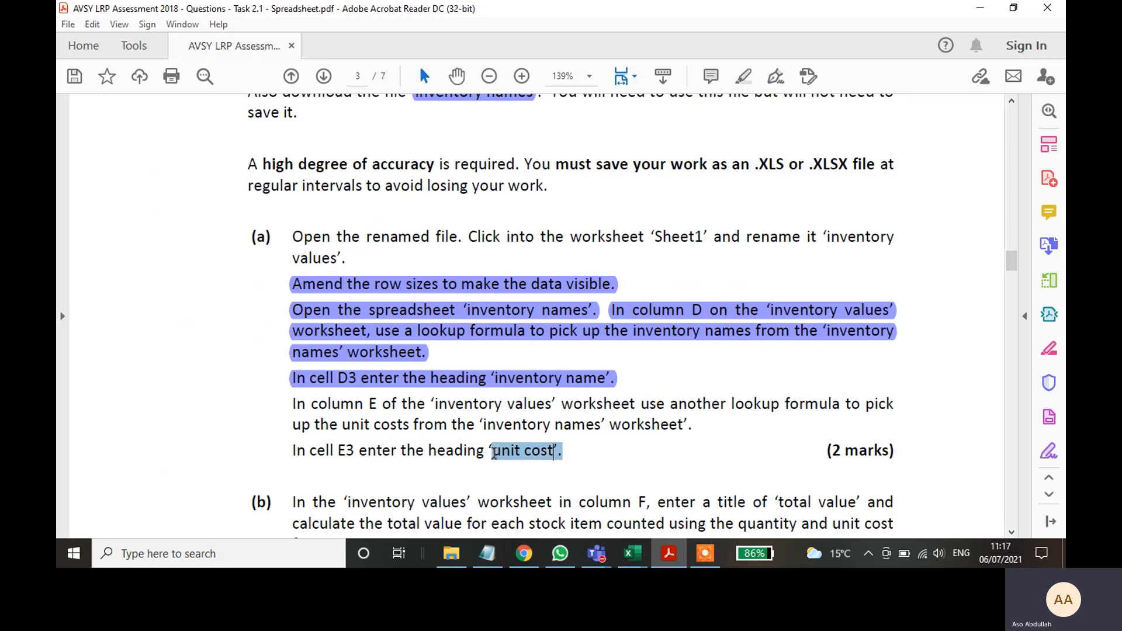
pyautogui.click(673, 560)
pyautogui.click(534, 206)
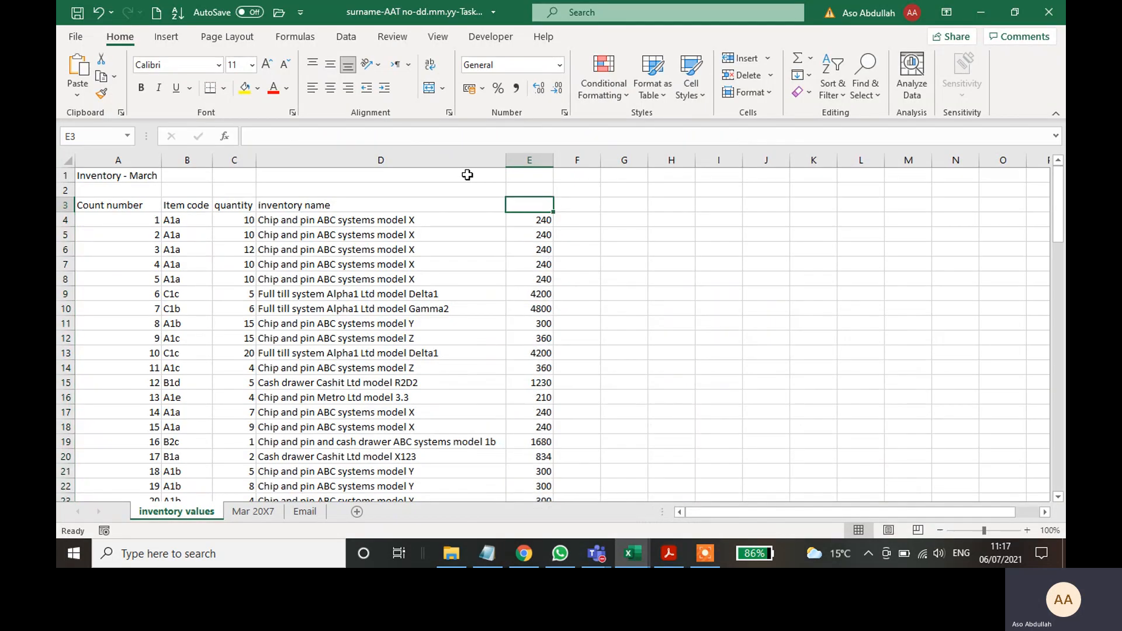
pyautogui.click(311, 143)
pyautogui.hotkey('ctrl', 'v')
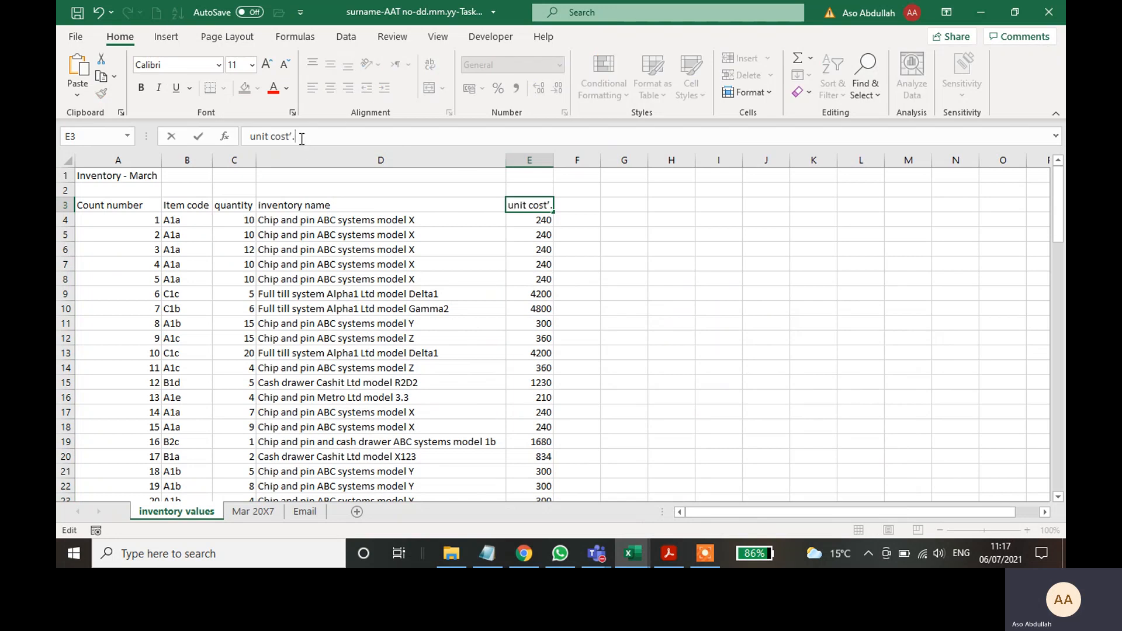
pyautogui.press('BackSpace')
pyautogui.press('BackSpace')
pyautogui.press('Return')
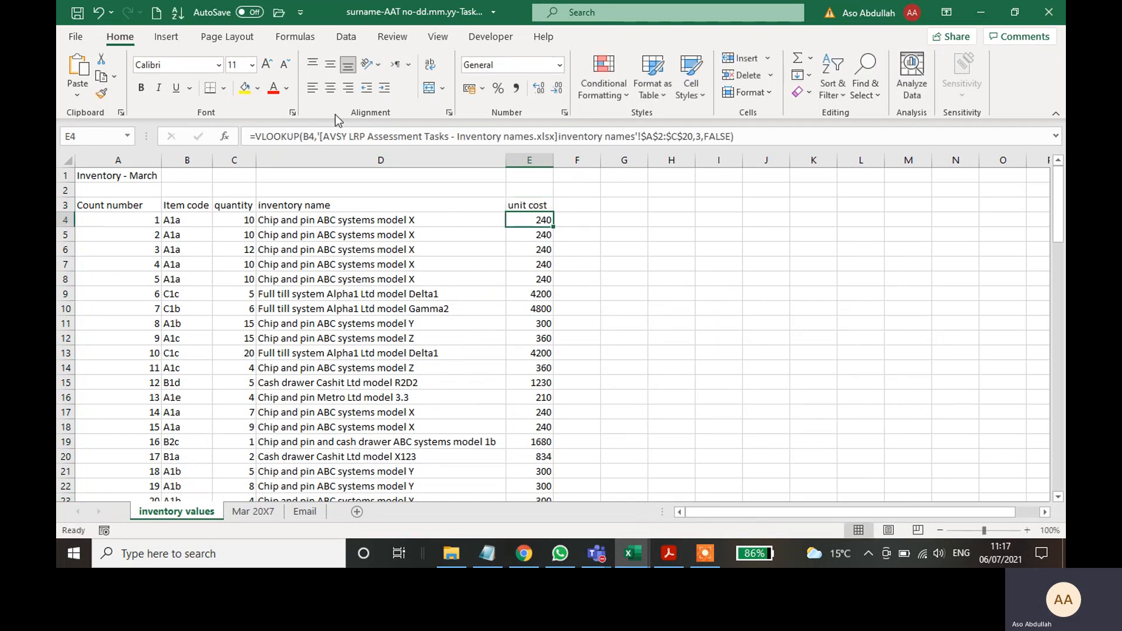
# - Switch to the PDF in Acrobat Reader and highlight the instructions for the column E lookup and the cell E3 heading
pyautogui.click(669, 554)
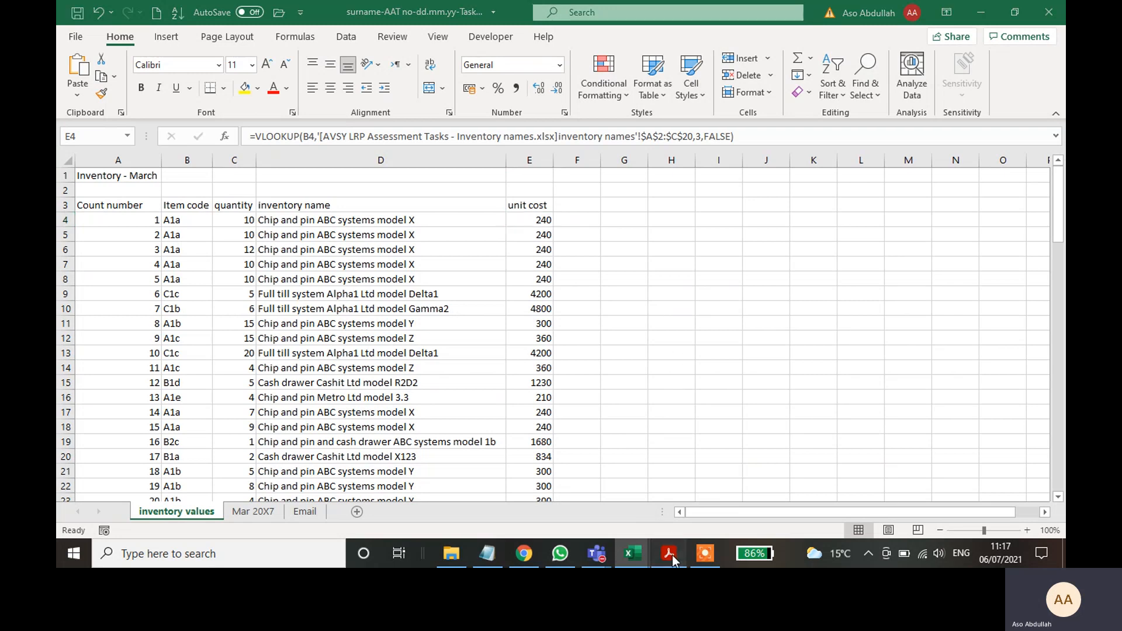
pyautogui.moveTo(587, 471); pyautogui.dragTo(300, 404)
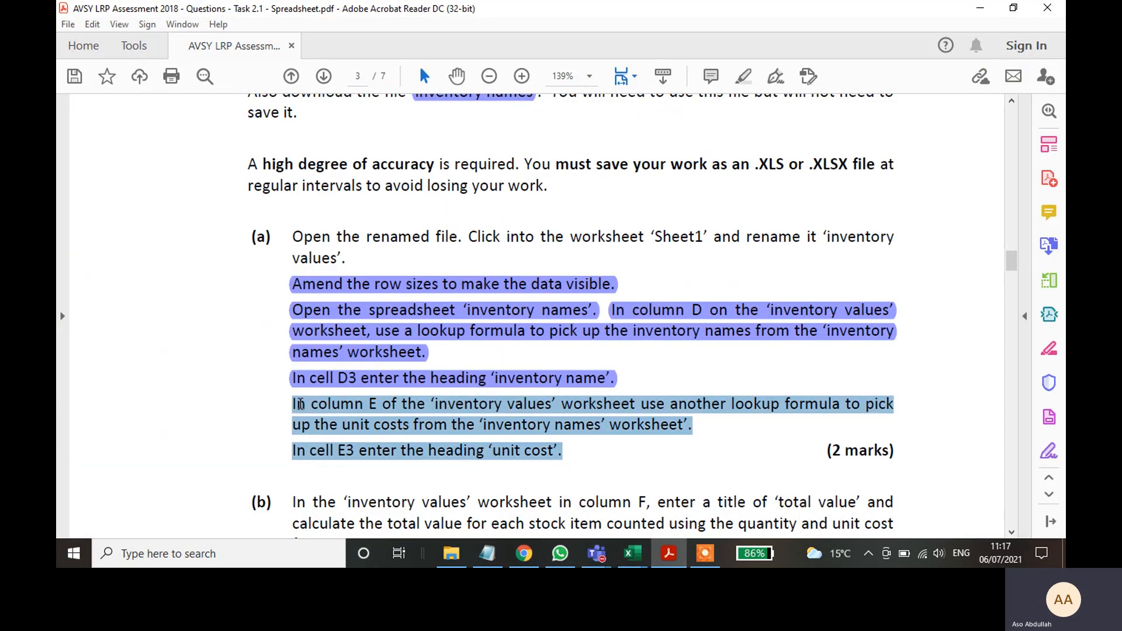
pyautogui.click(741, 77)
pyautogui.scroll(-1, 630, 350)
pyautogui.scroll(-2, 620, 353)
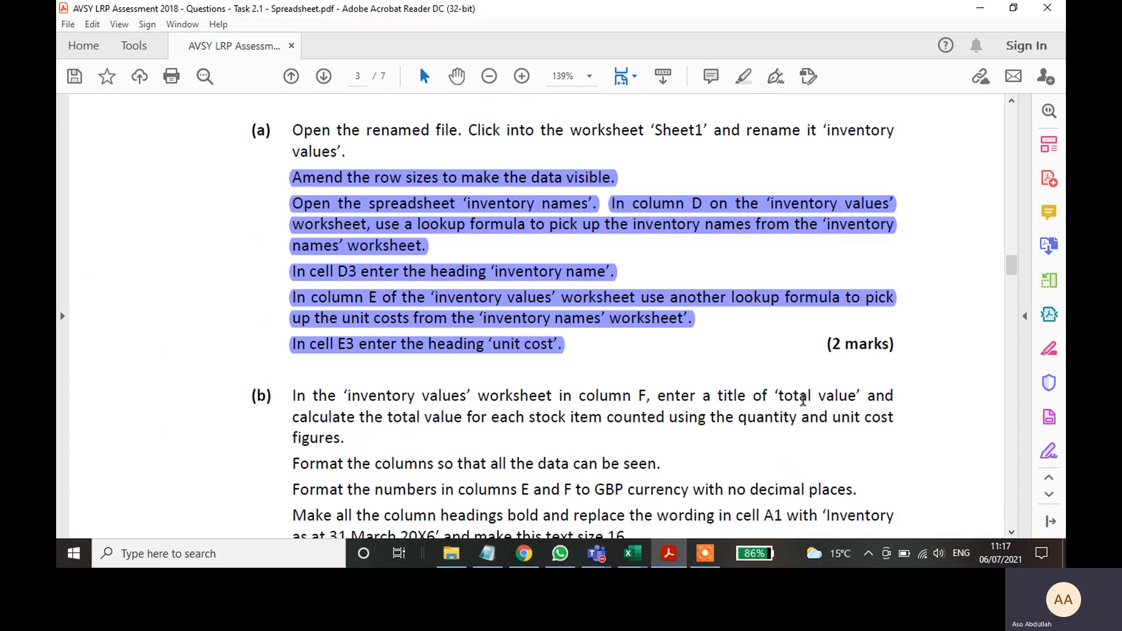
# - Copy the title text 'total value' from part (b) of the PDF and enter it in cell F3 of the 'inventory values' worksheet in Excel
pyautogui.moveTo(855, 399); pyautogui.dragTo(792, 401)
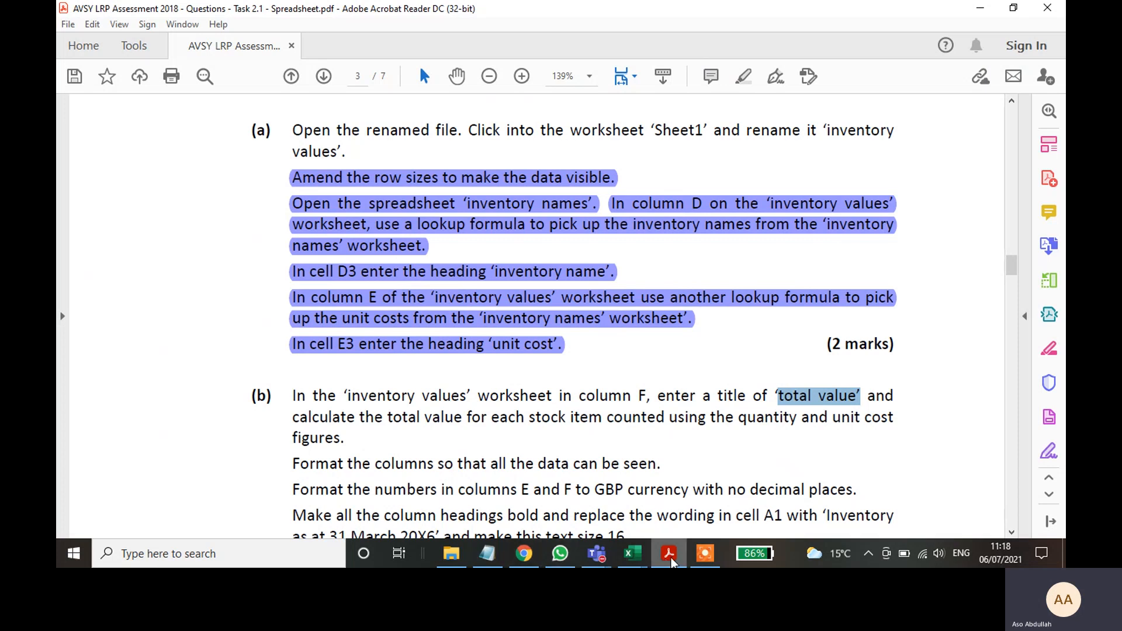
pyautogui.moveTo(672, 561)
pyautogui.click(632, 553)
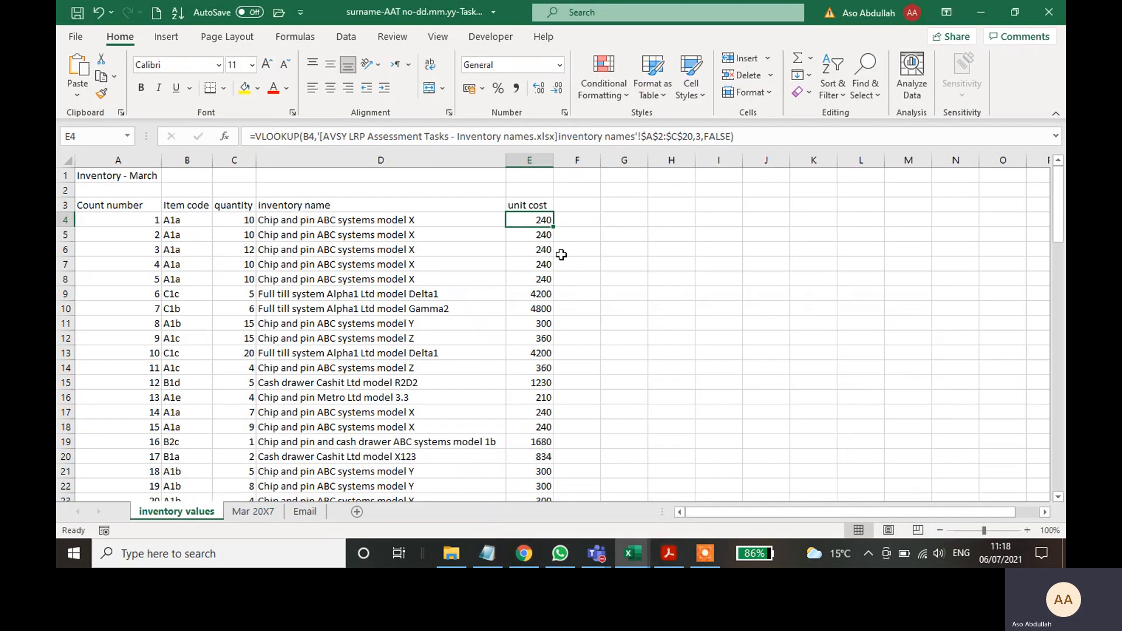
pyautogui.click(586, 206)
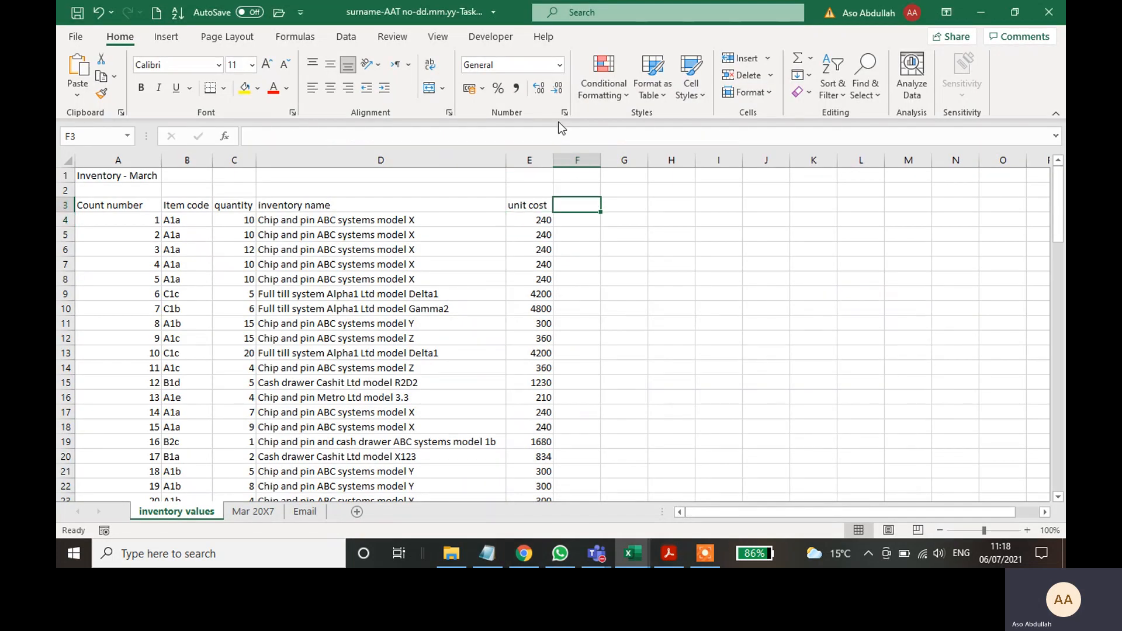
pyautogui.write("total value'")
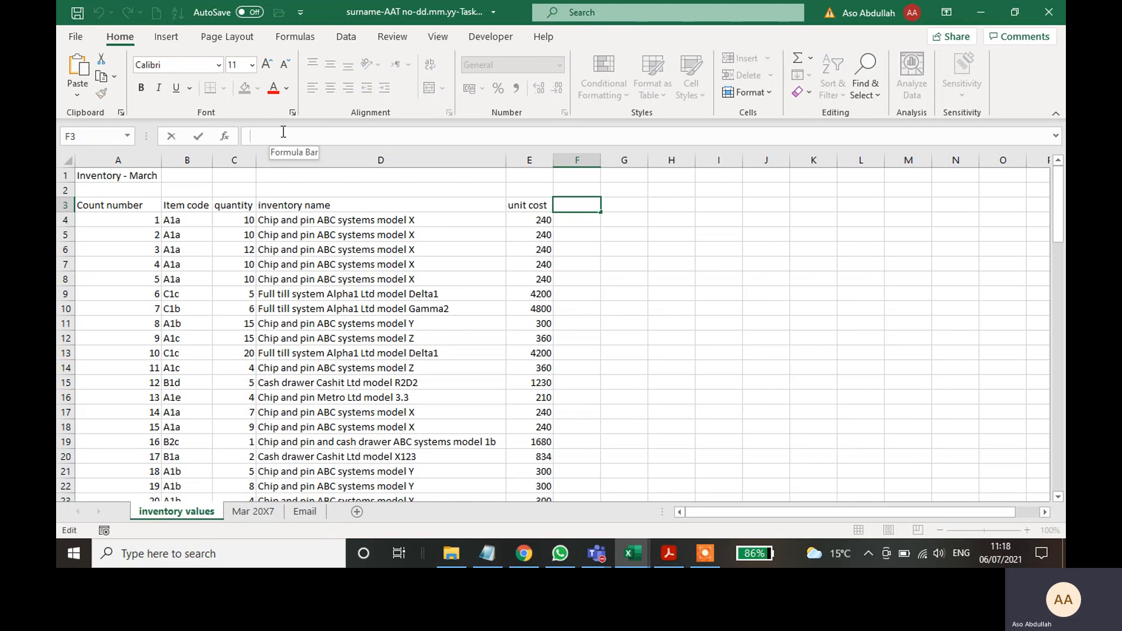
pyautogui.press('Return')
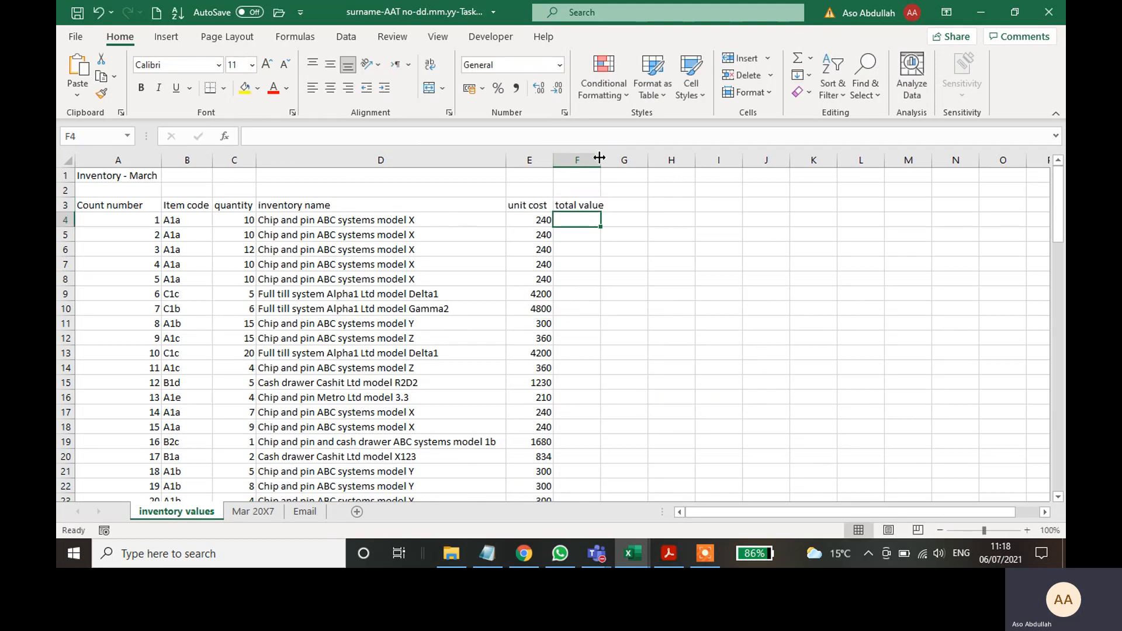
# - Enter the formula =C4*E4 in cell F4 to multiply the quantity by the unit cost
pyautogui.click(231, 219)
pyautogui.click(520, 217)
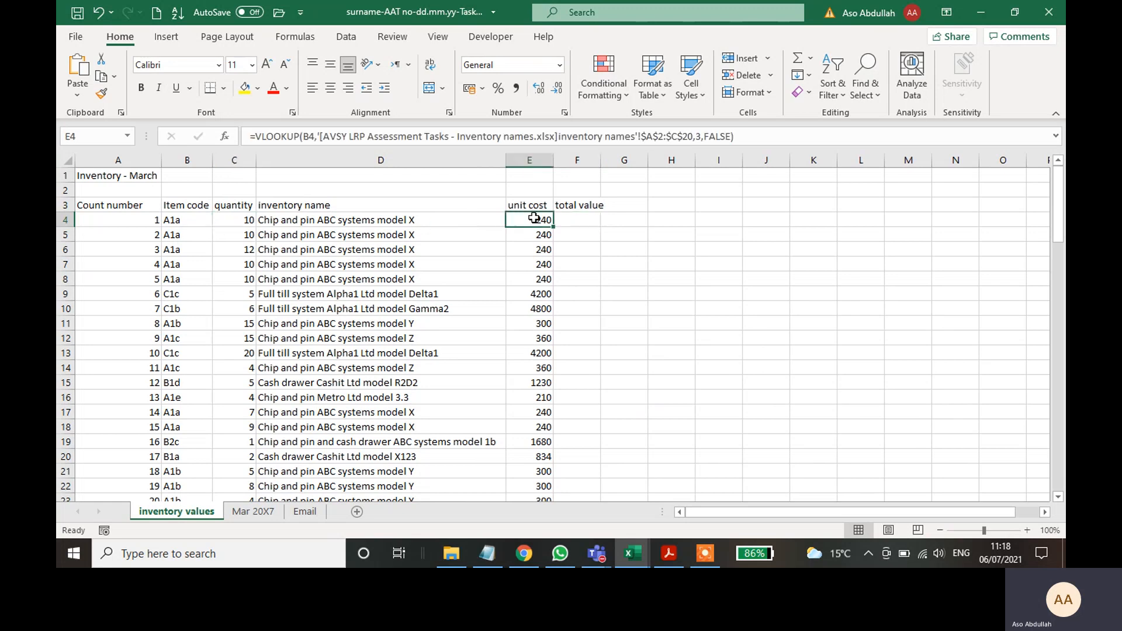
pyautogui.click(581, 220)
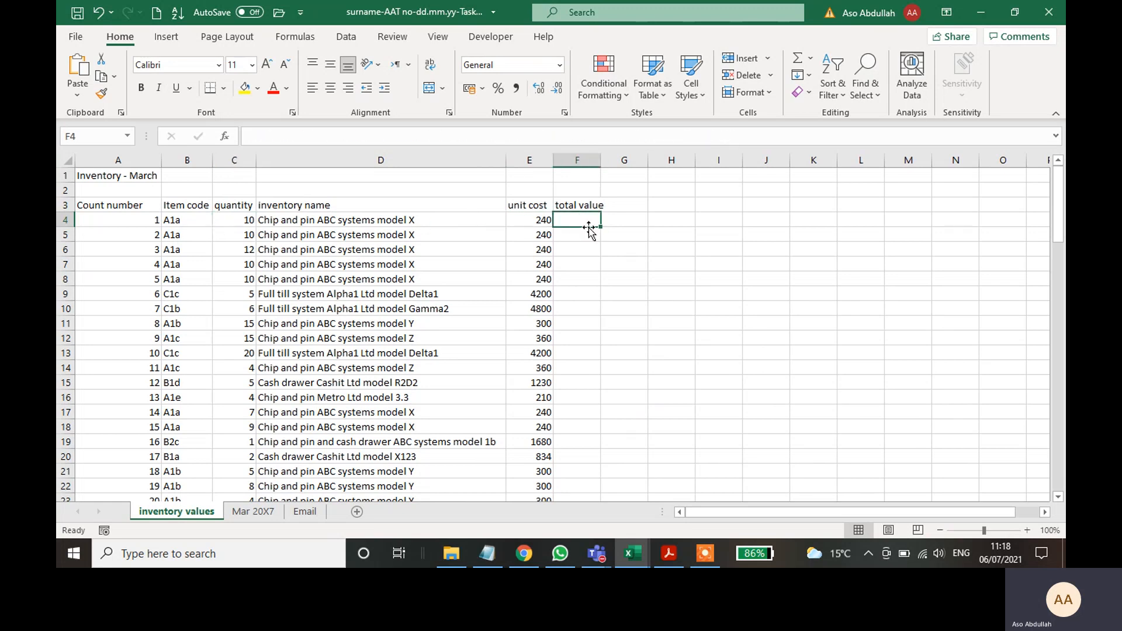
pyautogui.write('=')
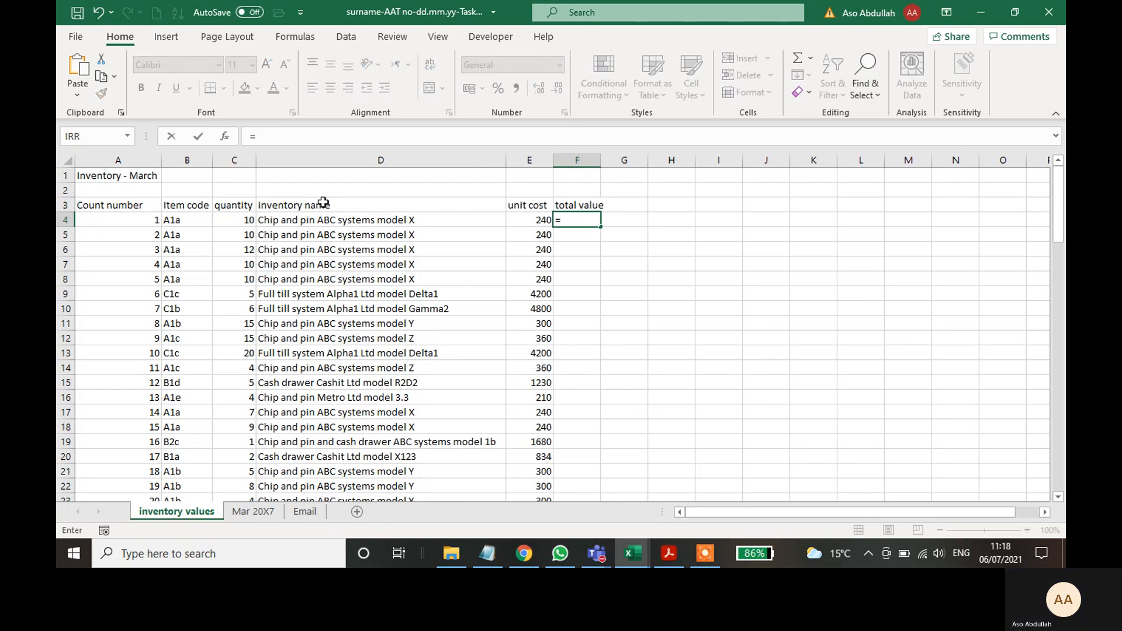
pyautogui.click(226, 223)
pyautogui.write('*')
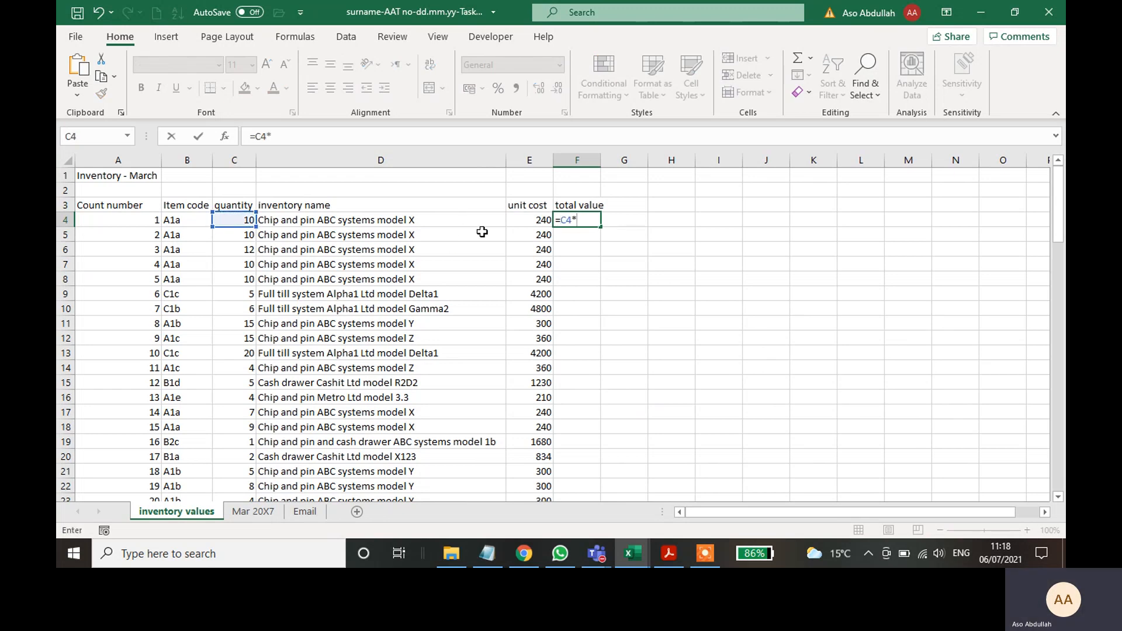
pyautogui.click(512, 220)
pyautogui.press('Return')
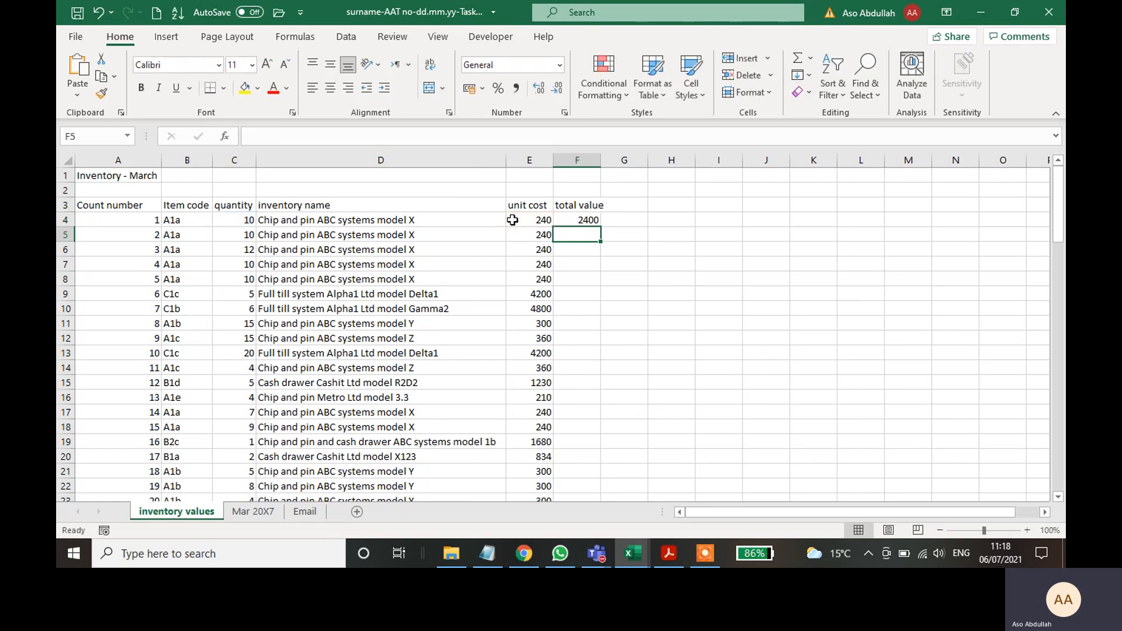
# - Fill the total value formula down column F for all inventory rows and autofit the column's width
pyautogui.click(582, 218)
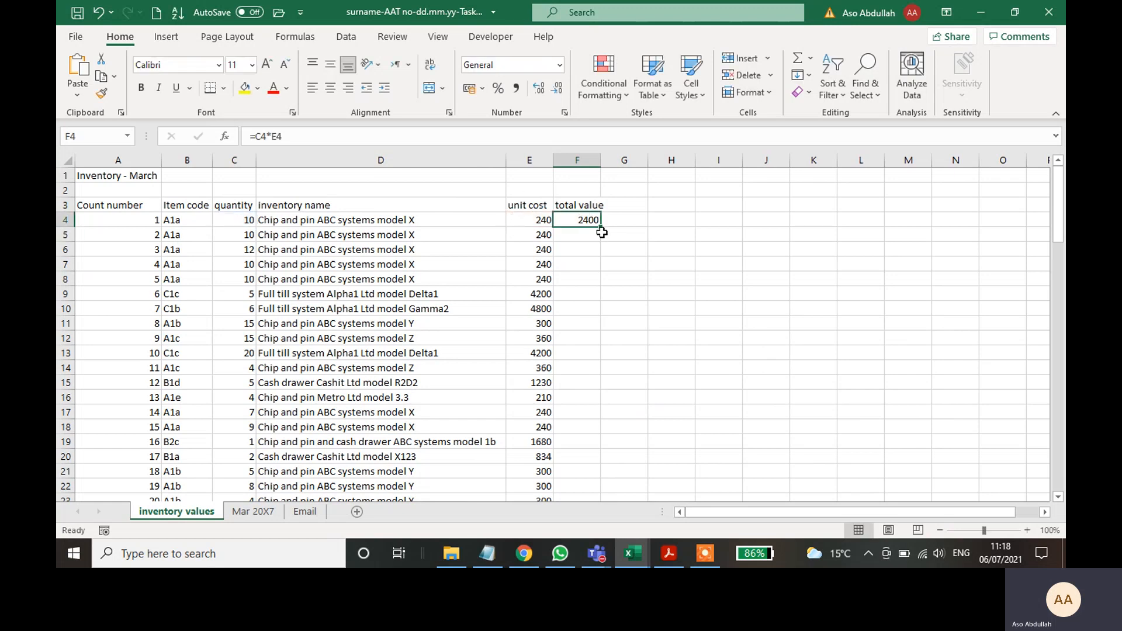
pyautogui.doubleClick(602, 230)
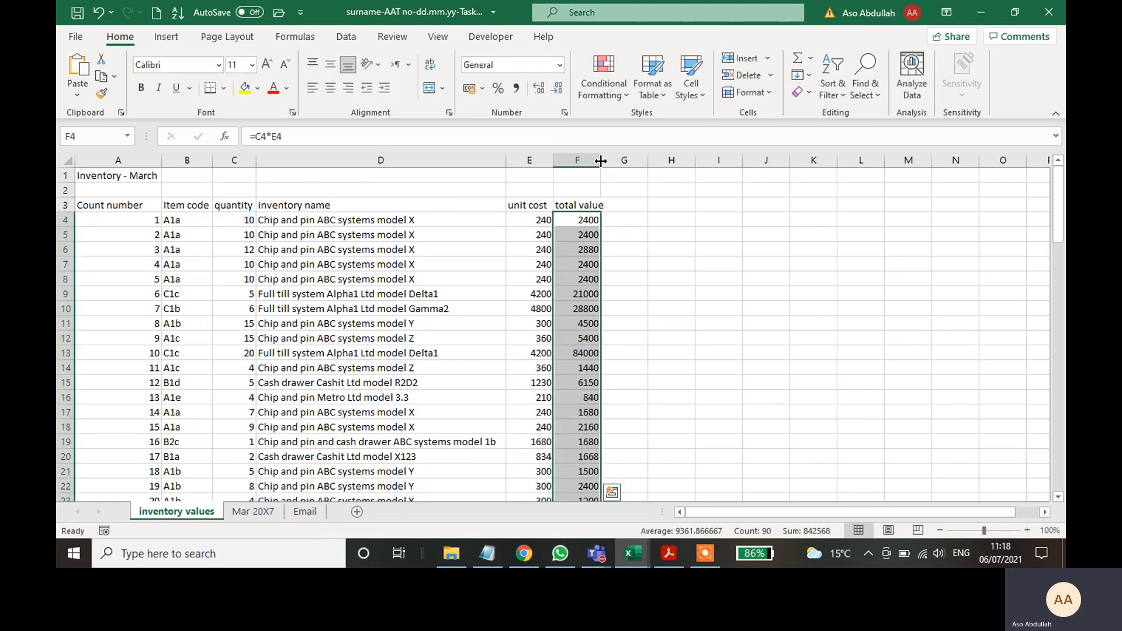
pyautogui.doubleClick(601, 160)
pyautogui.click(655, 219)
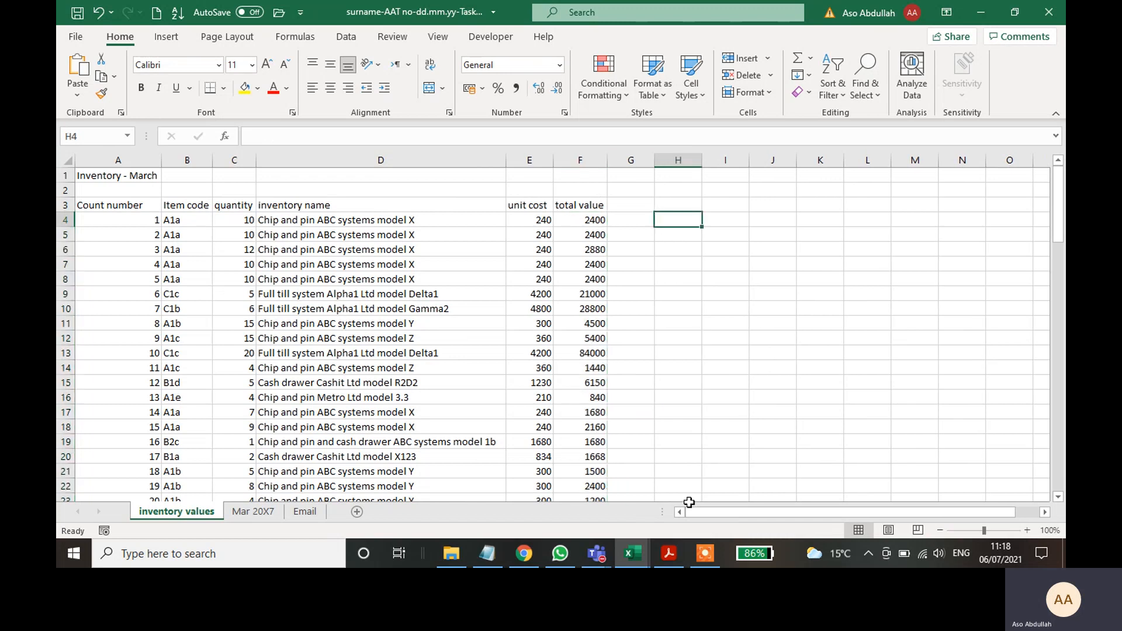
# - Switch to the PDF in Acrobat Reader and highlight the part (b) instruction on the column F title and total value calculation
pyautogui.click(675, 560)
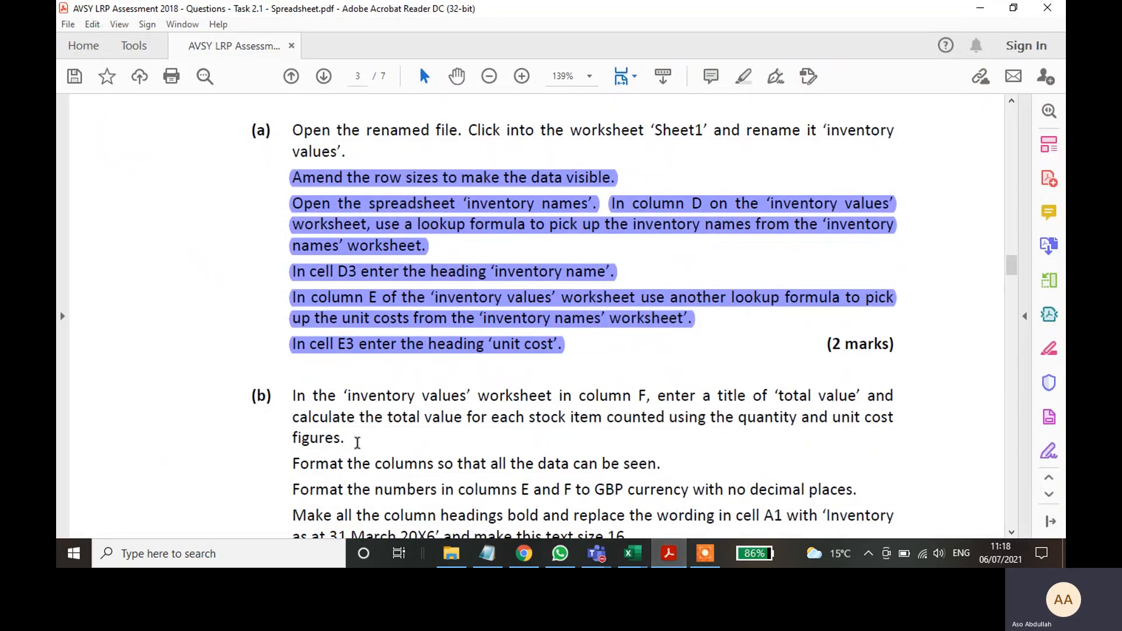
pyautogui.moveTo(356, 442); pyautogui.dragTo(293, 397)
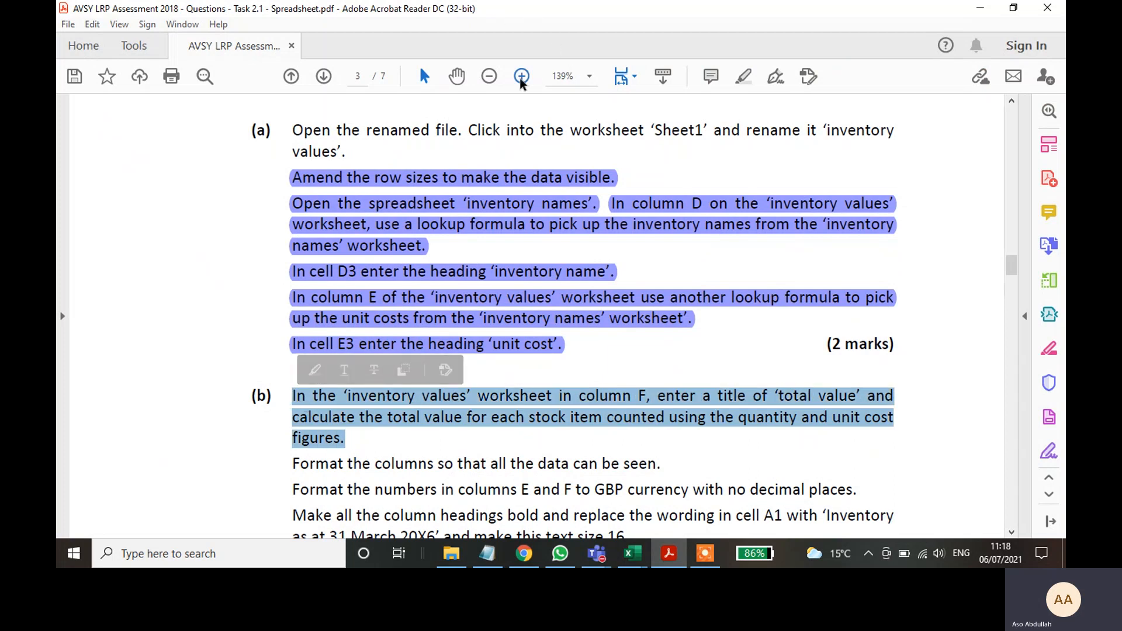
pyautogui.click(744, 77)
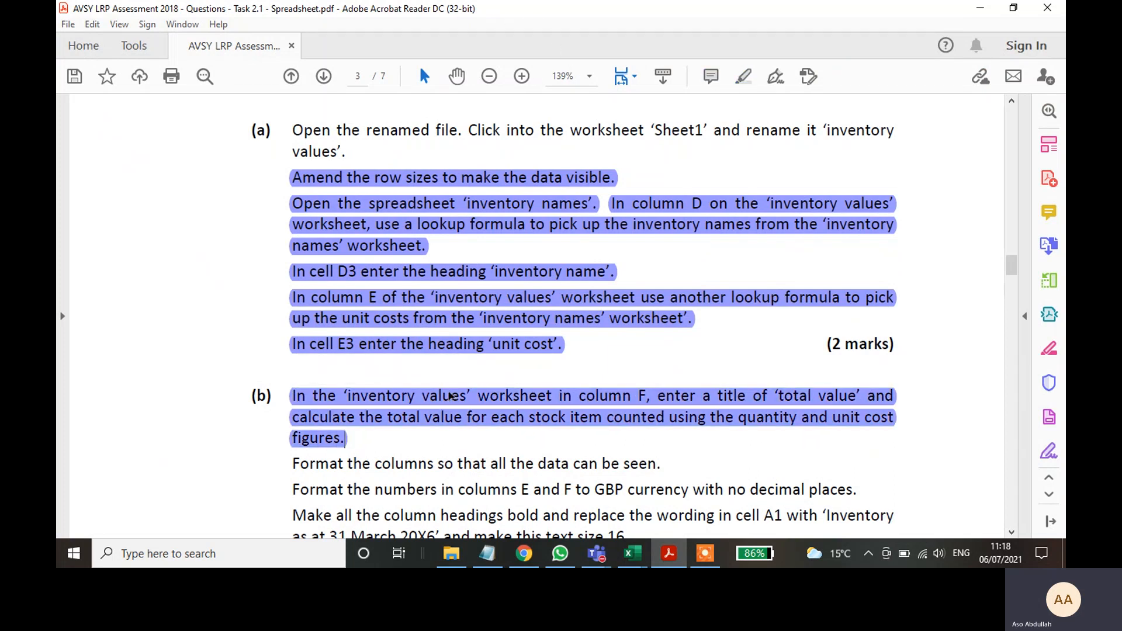
# - Check in Excel that all column data is visible, and highlight the 'Format the columns' instruction in the Acrobat Reader PDF
pyautogui.scroll(-1, 387, 422)
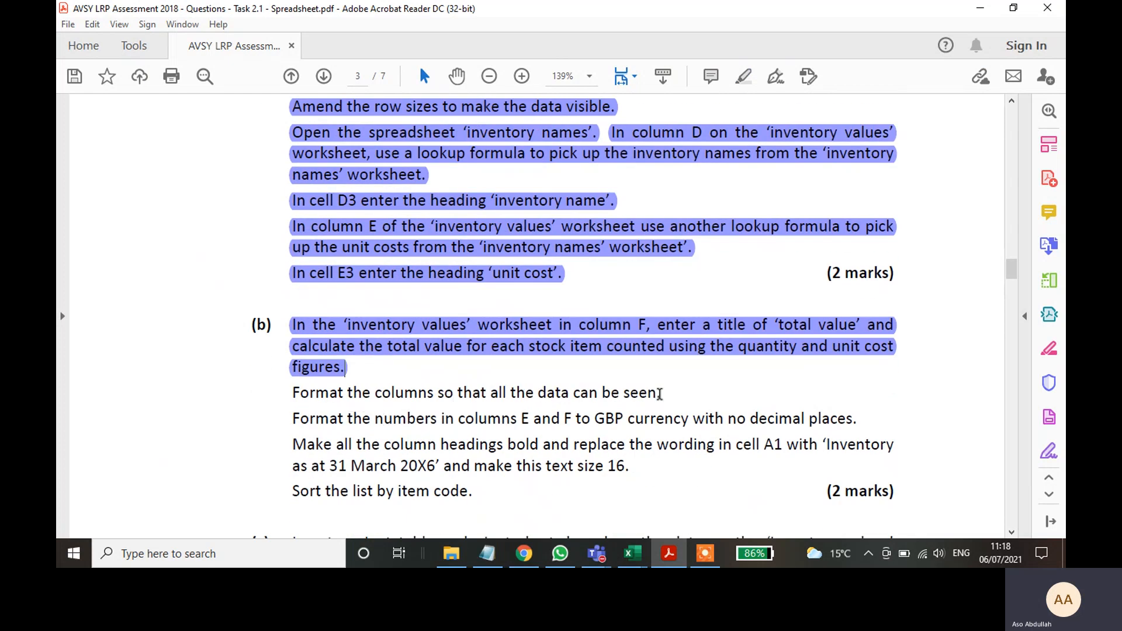
pyautogui.click(626, 554)
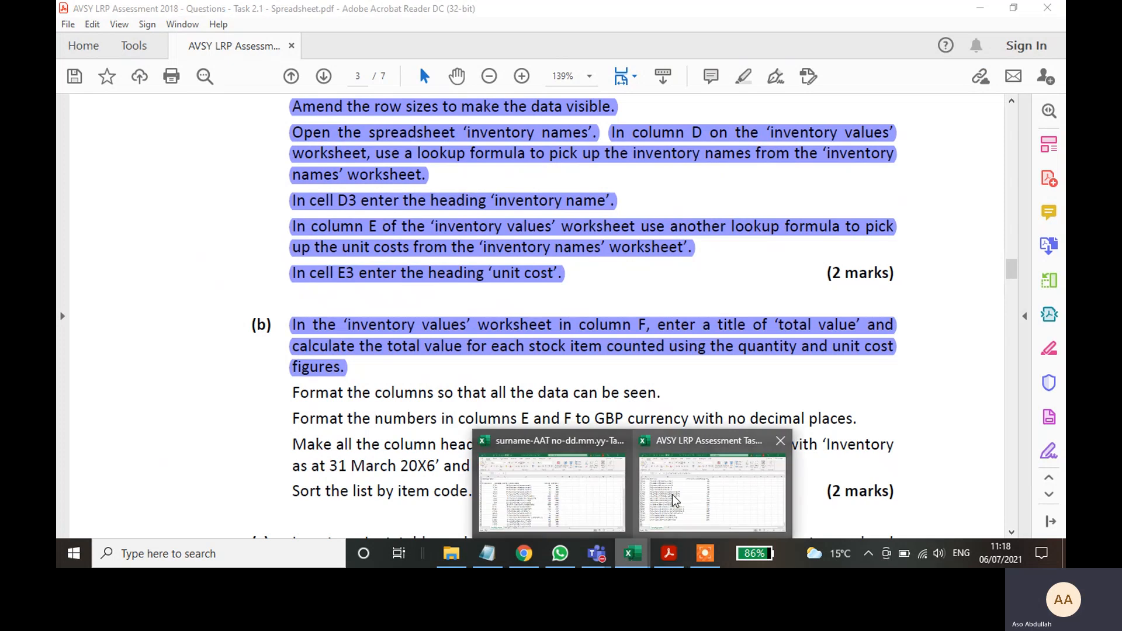
pyautogui.click(574, 503)
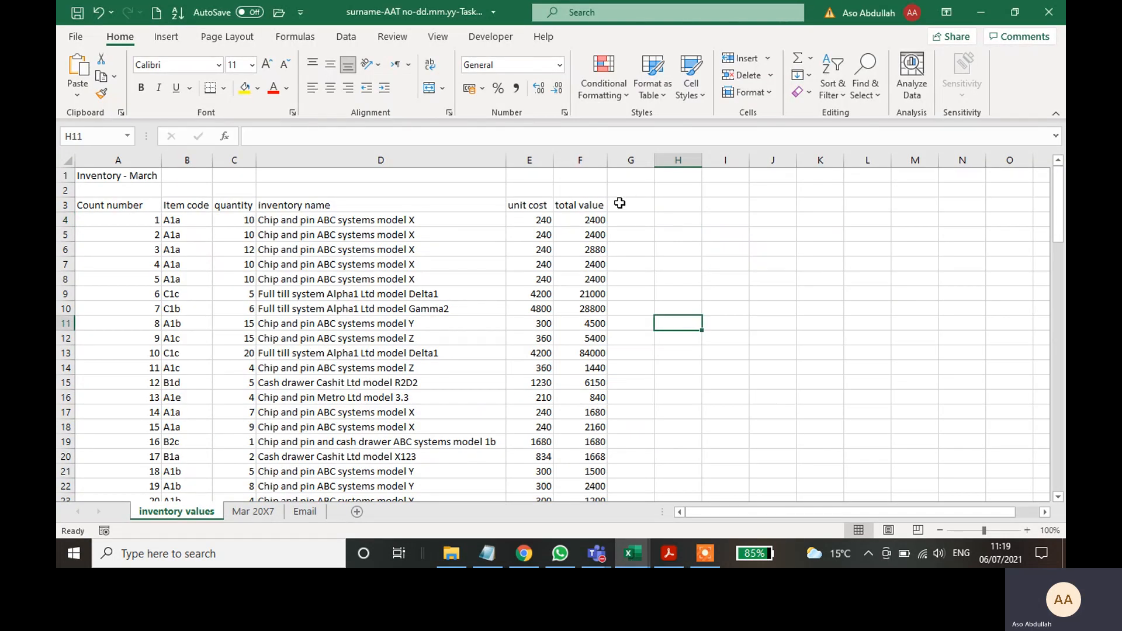
pyautogui.click(669, 556)
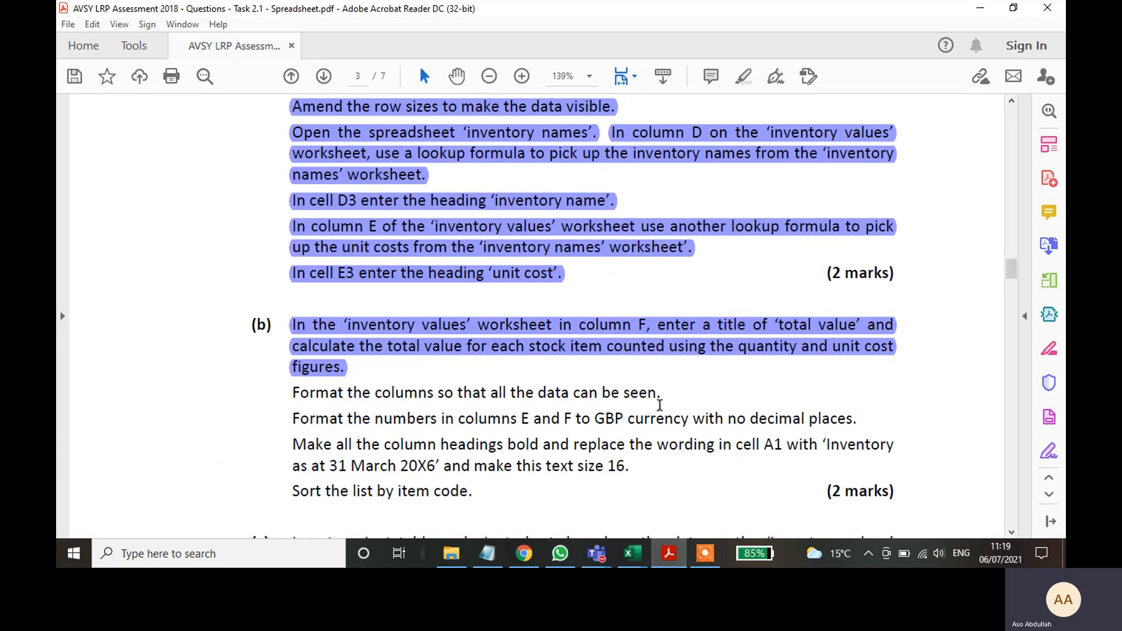
pyautogui.moveTo(675, 395); pyautogui.dragTo(325, 393)
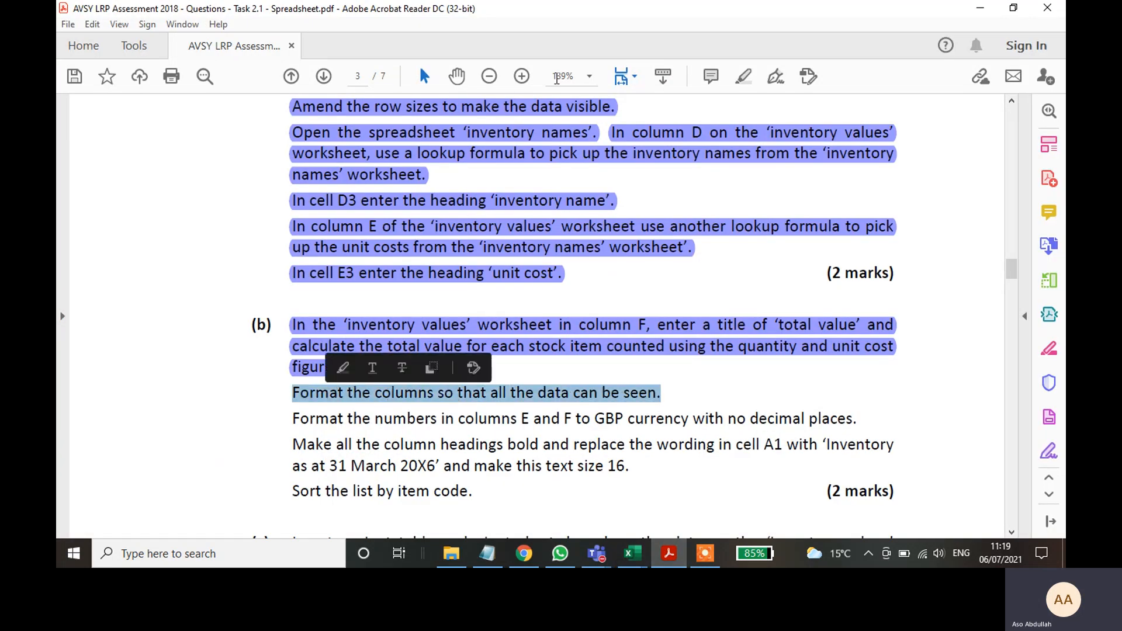
pyautogui.click(744, 76)
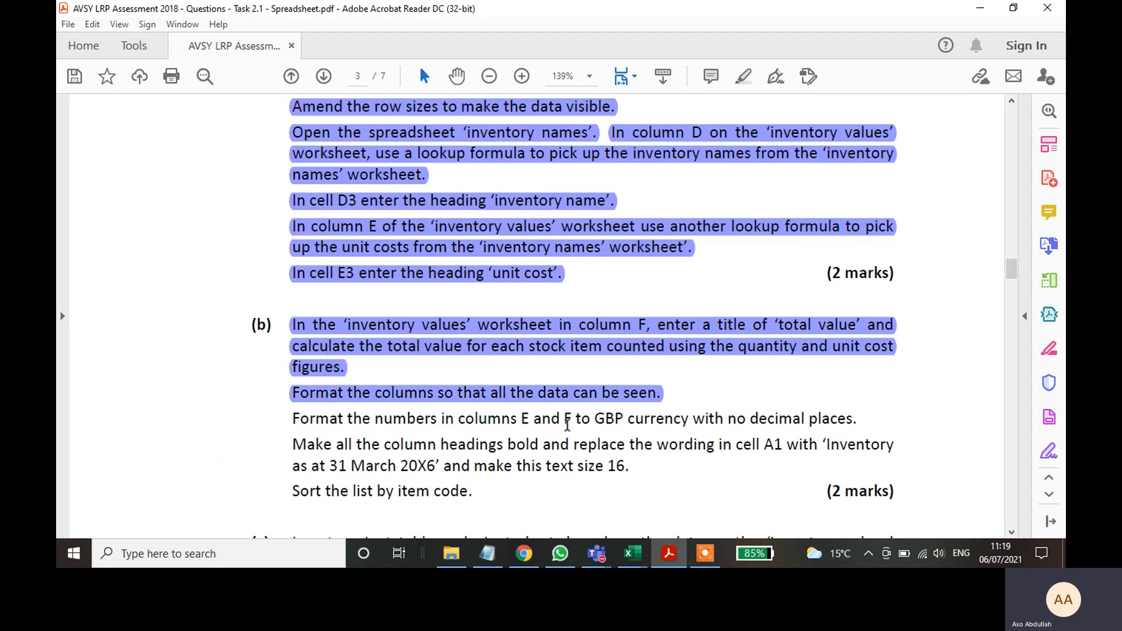
# - Switch to Excel and format the unit cost and total value figures in columns E and F as £ currency with 0 decimal places
pyautogui.moveTo(624, 420); pyautogui.dragTo(593, 419)
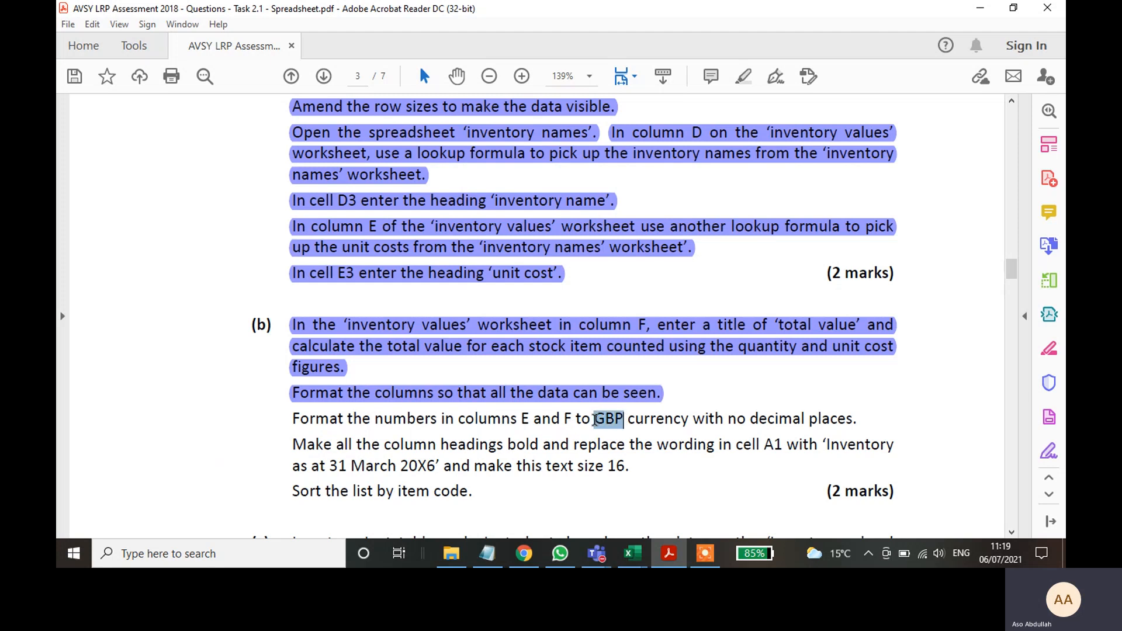
pyautogui.click(634, 554)
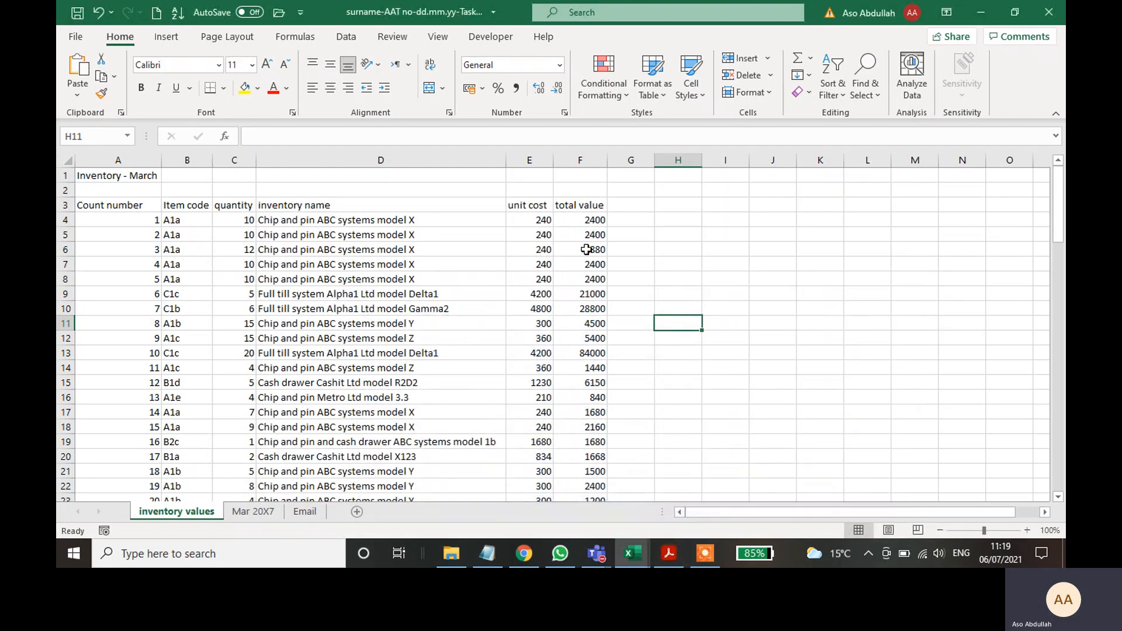
pyautogui.click(540, 220)
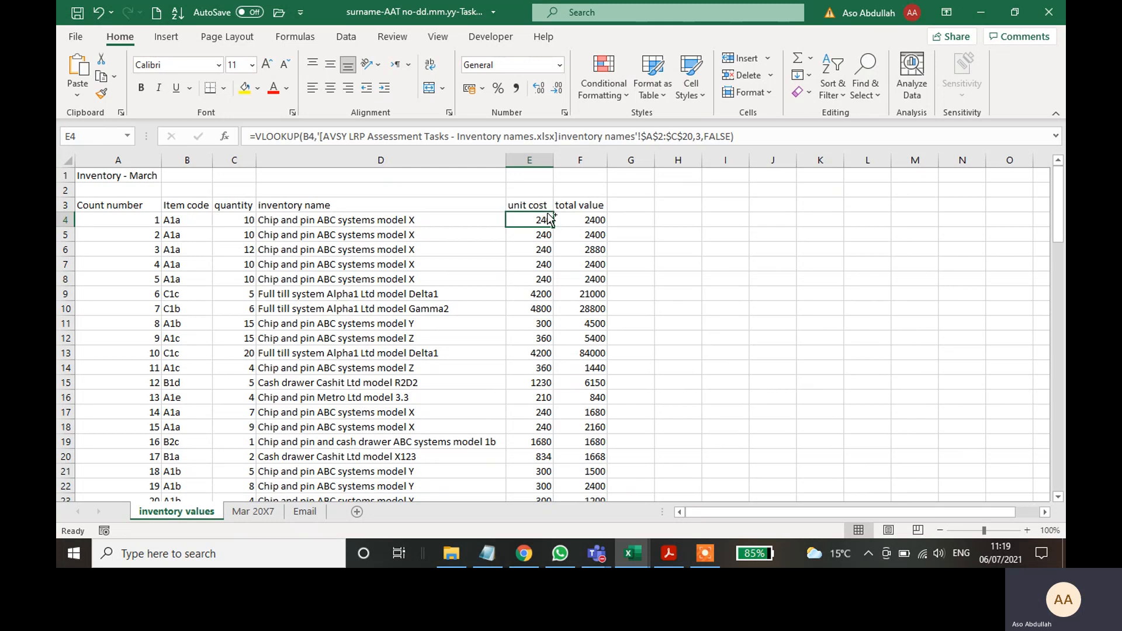
pyautogui.hotkey('shift', 'Right')
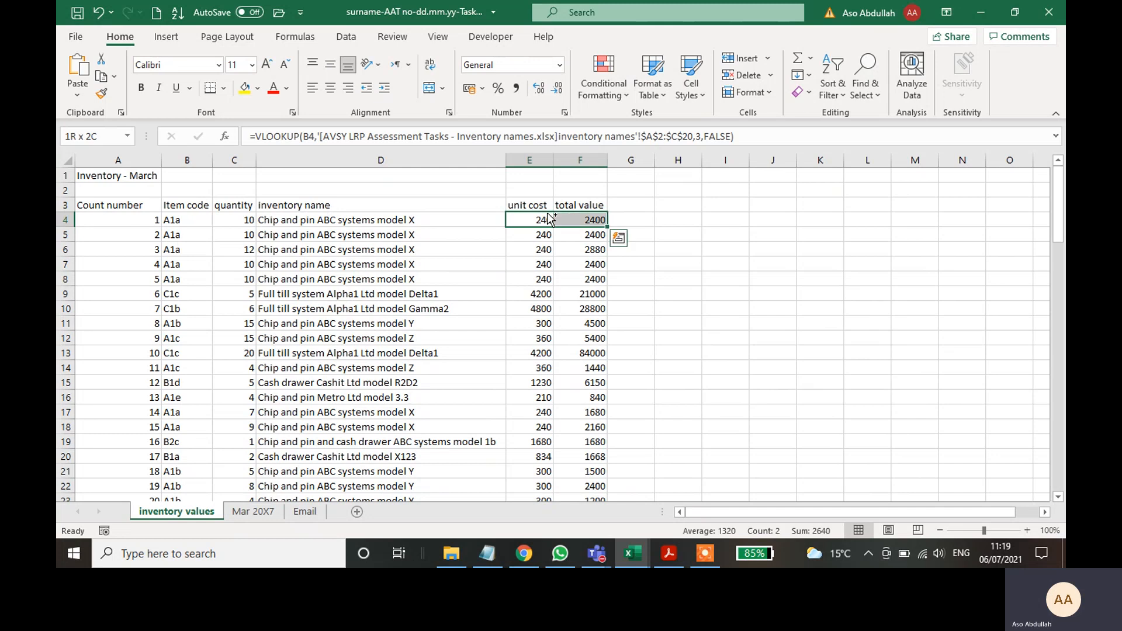
pyautogui.hotkey('ctrl', 'shift', 'Down')
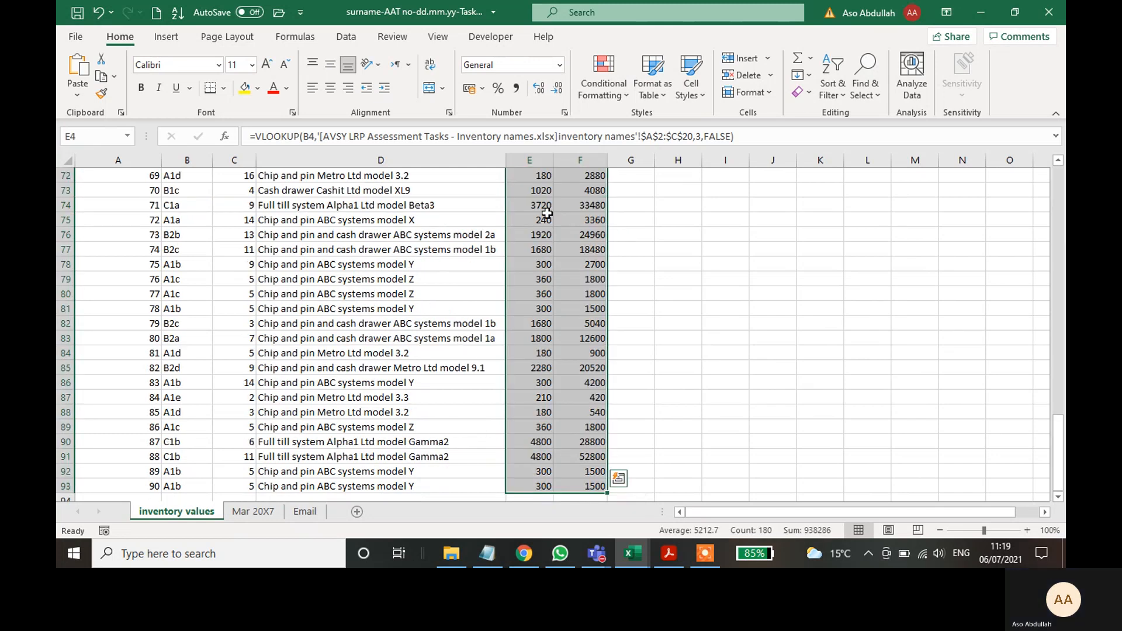
pyautogui.click(565, 112)
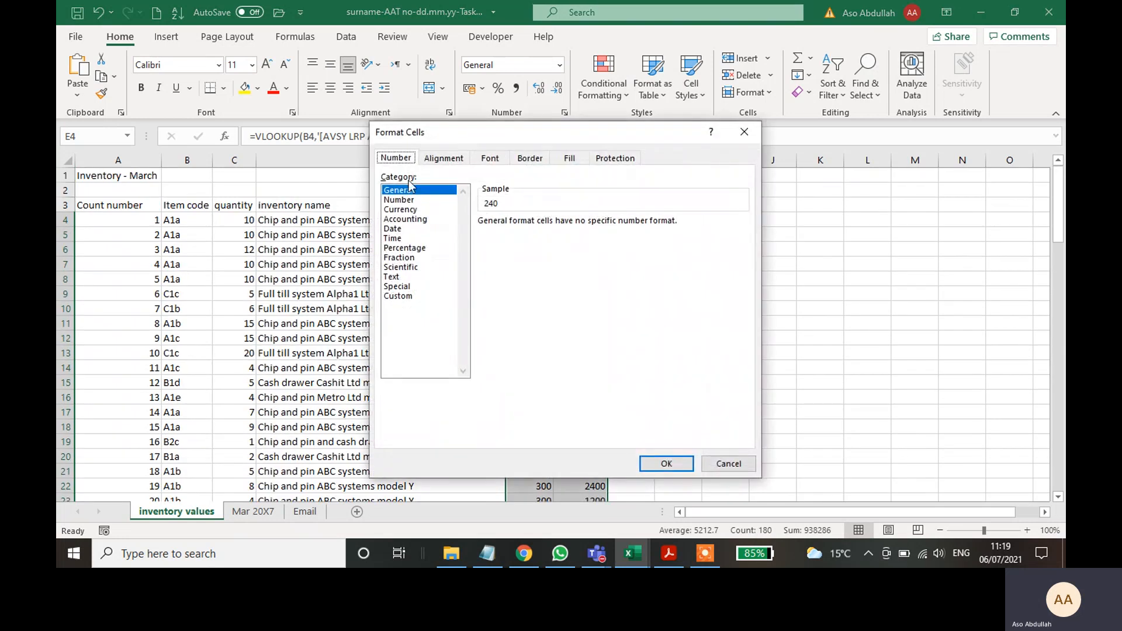
pyautogui.click(404, 209)
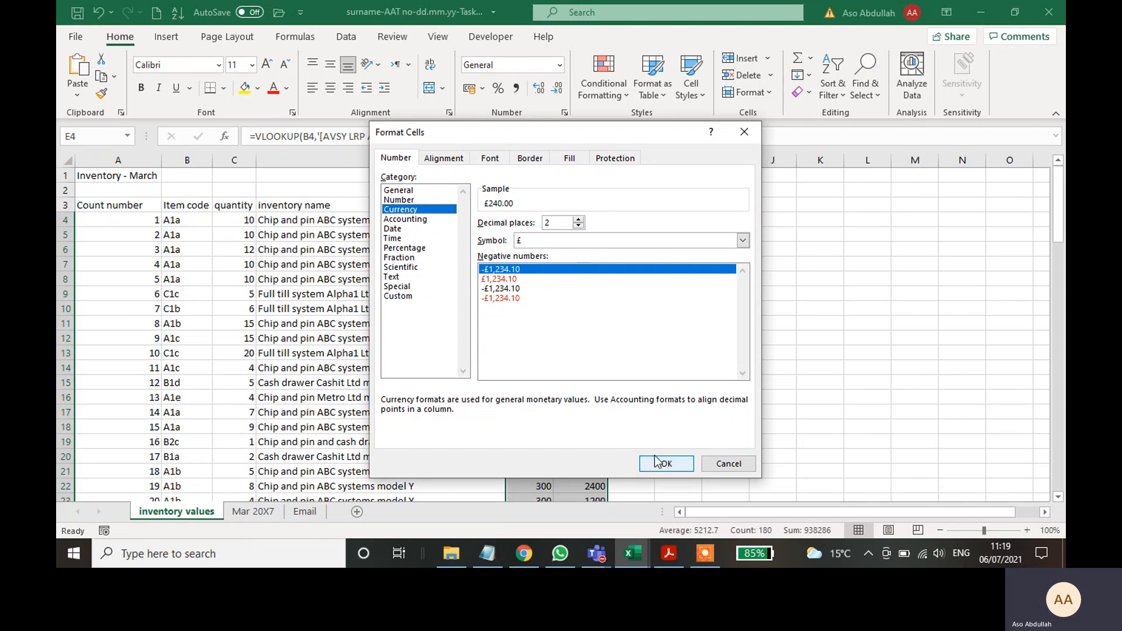
pyautogui.click(579, 226)
pyautogui.click(579, 226)
pyautogui.click(667, 463)
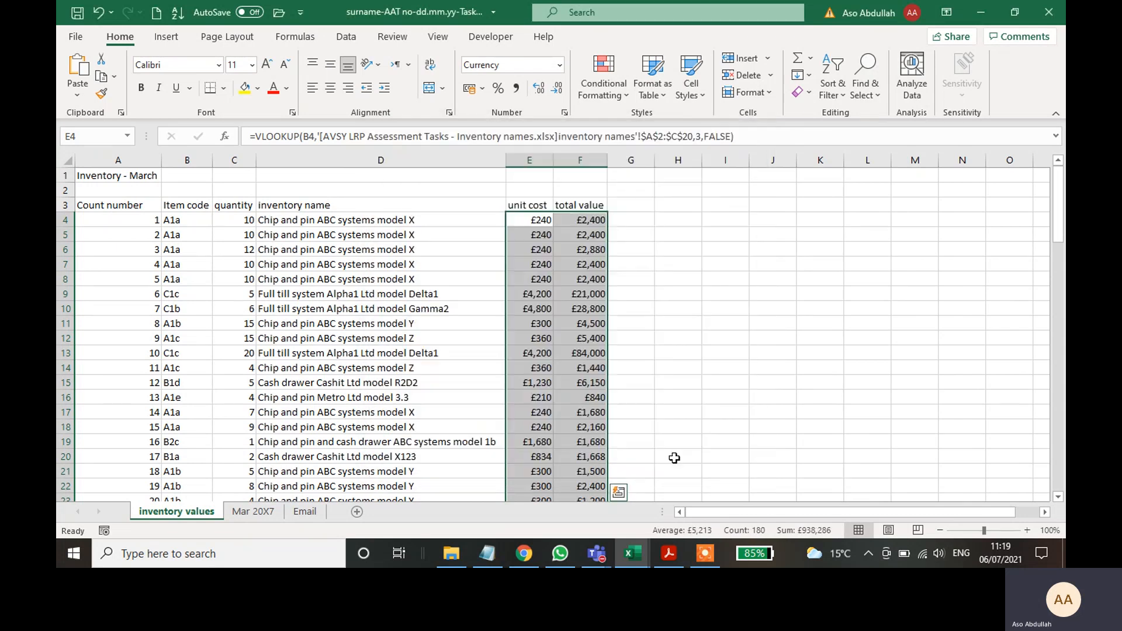
pyautogui.click(715, 414)
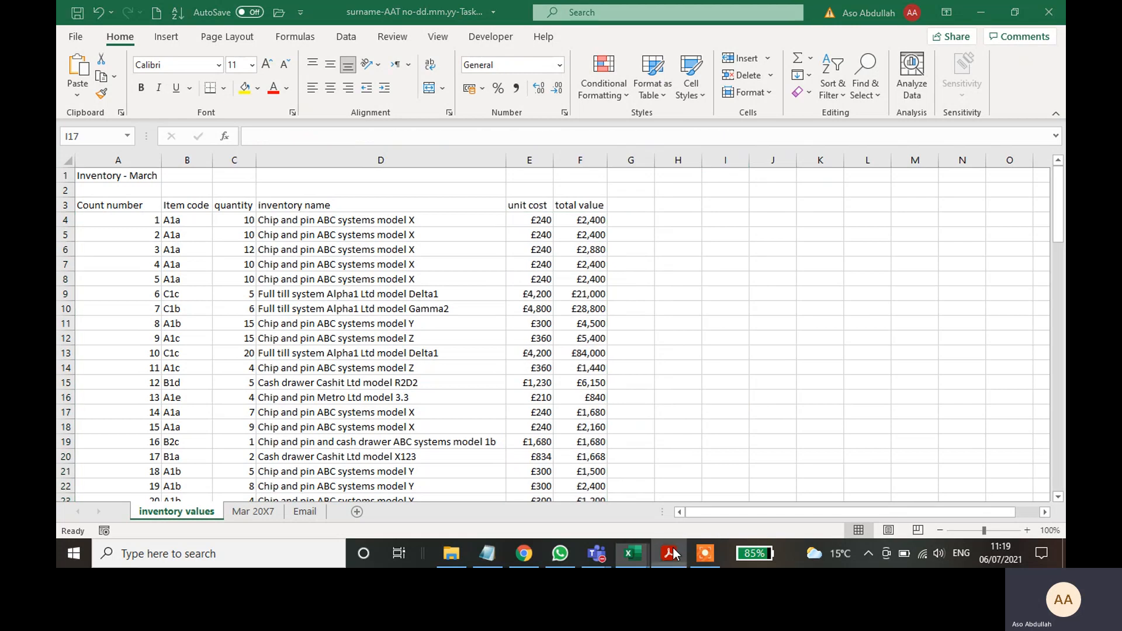
# - Switch to the PDF in Acrobat Reader and highlight the instruction on GBP currency formatting for columns E and F
pyautogui.click(668, 554)
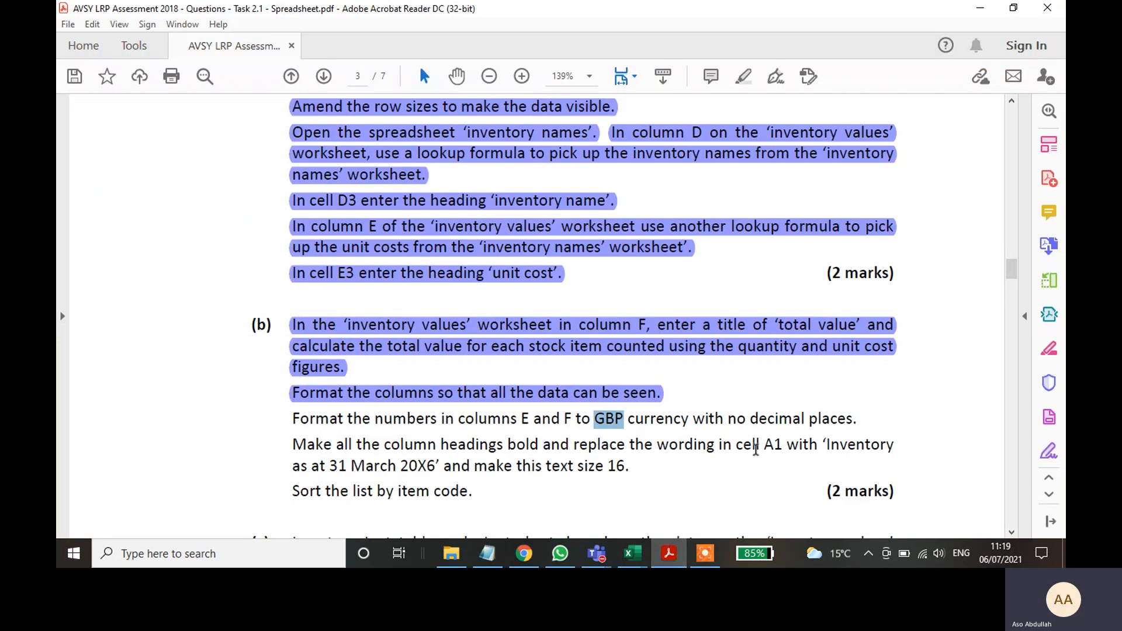
pyautogui.moveTo(865, 420); pyautogui.dragTo(292, 421)
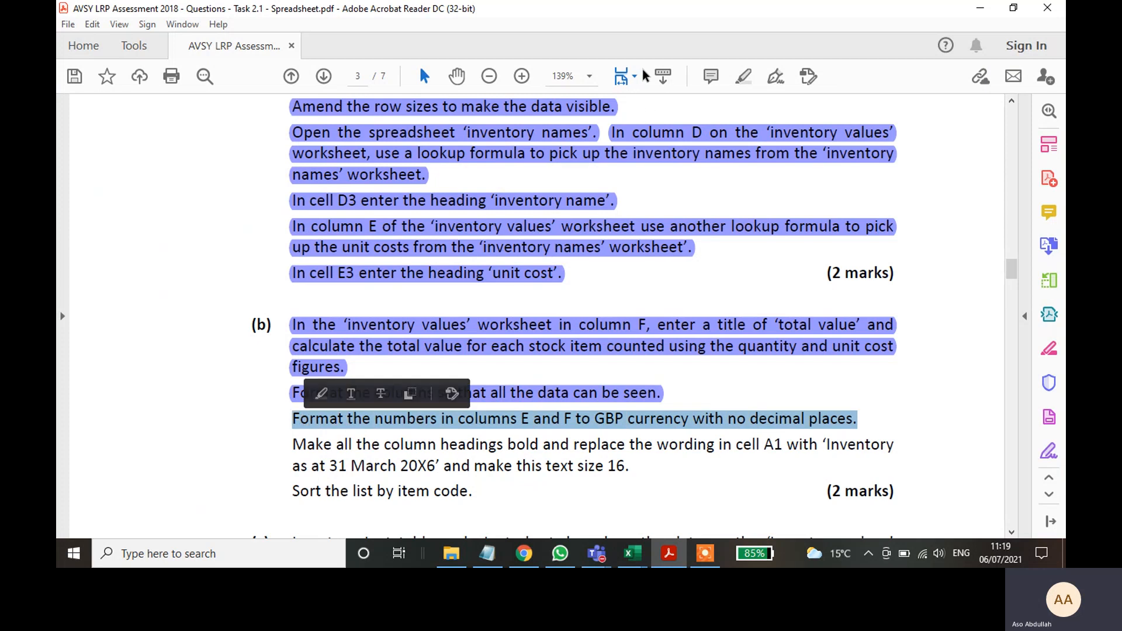
pyautogui.click(744, 77)
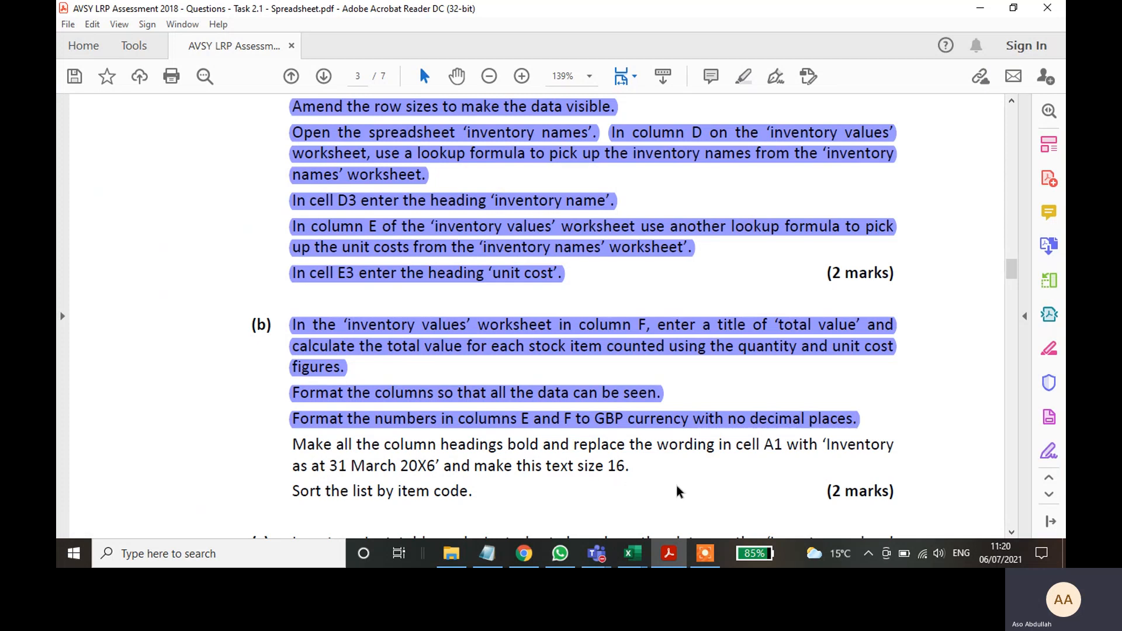
# - Switch to Excel and make the column headings in A3:F3 of the 'inventory values' worksheet bold
pyautogui.click(673, 557)
pyautogui.click(739, 295)
pyautogui.moveTo(92, 204); pyautogui.dragTo(570, 209)
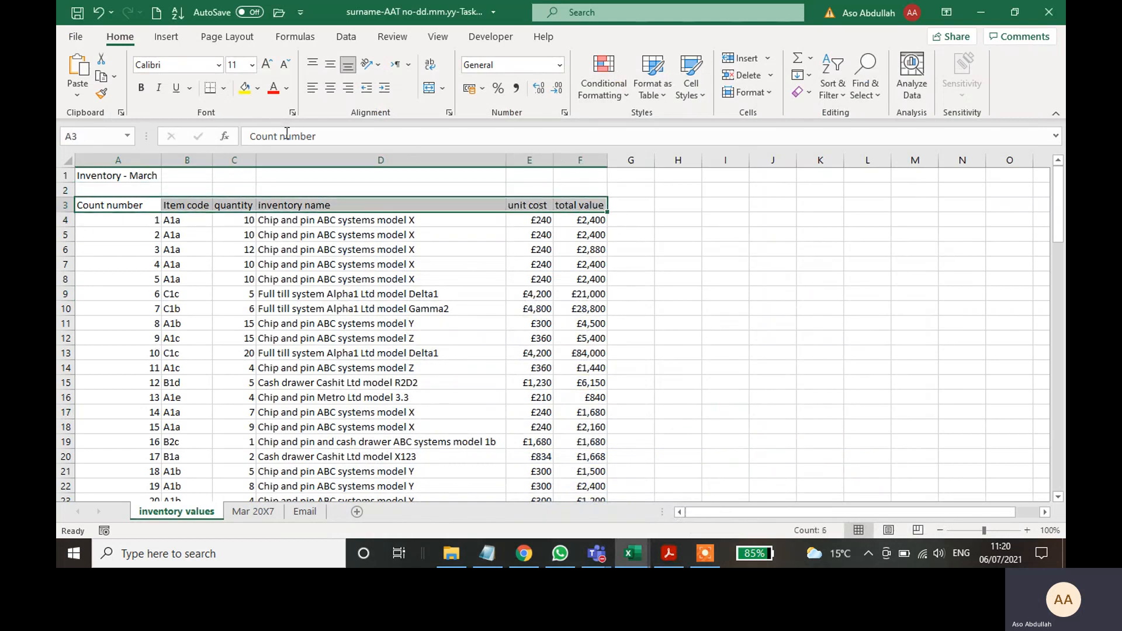
pyautogui.click(141, 88)
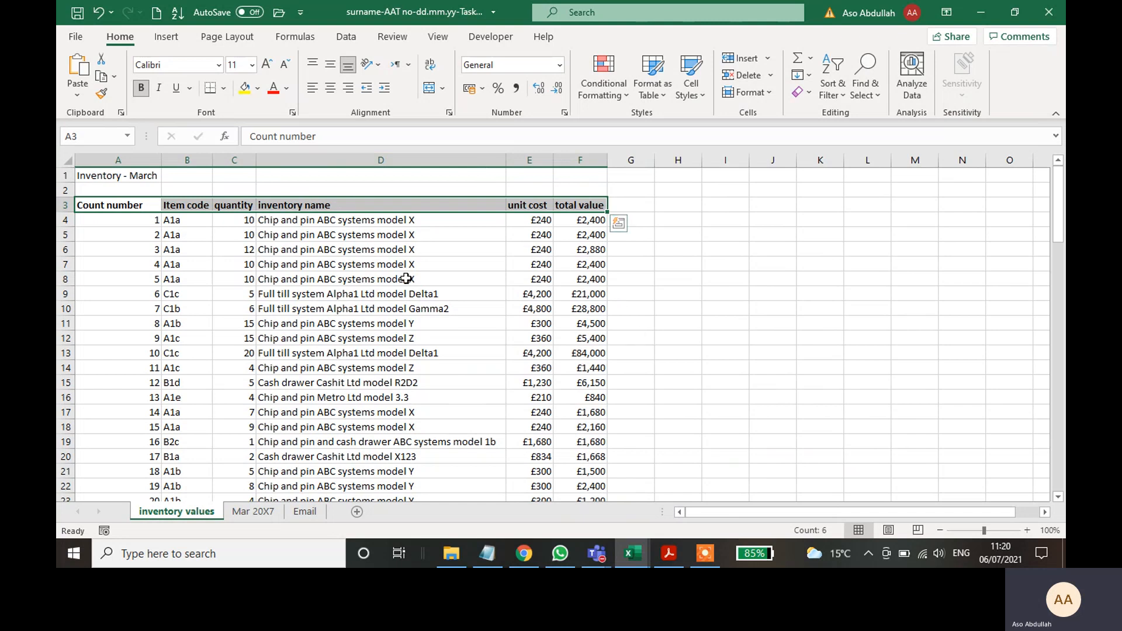
# - Switch to the PDF in Acrobat Reader and copy the part (b) wording from 'Inventory as at 31 March 20X6' through 'text size 16'
pyautogui.click(97, 175)
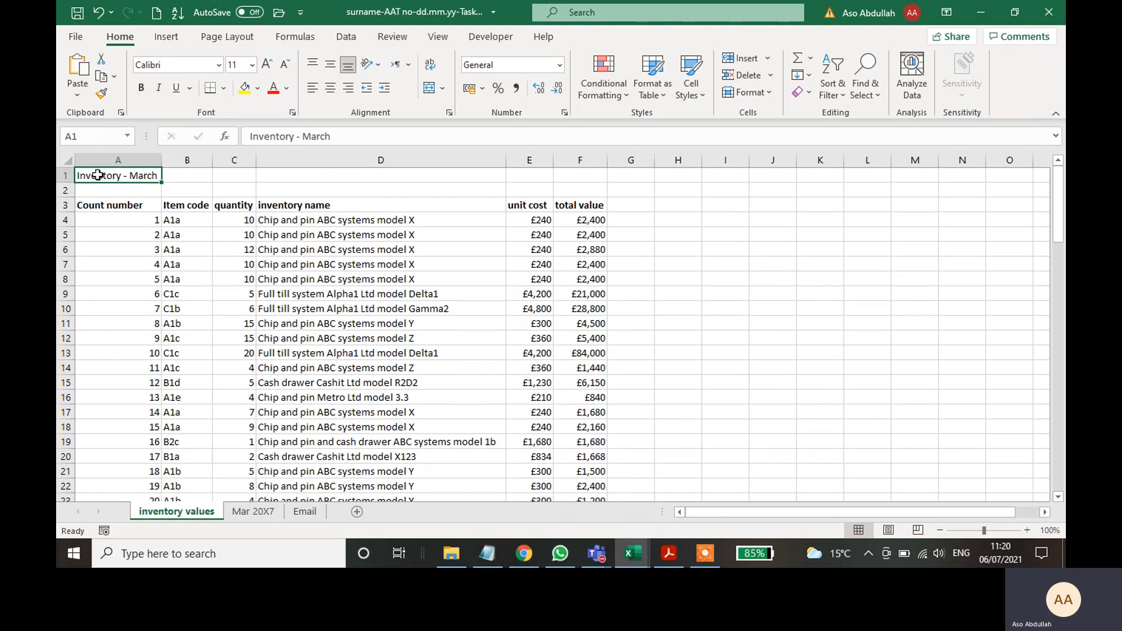
pyautogui.click(671, 560)
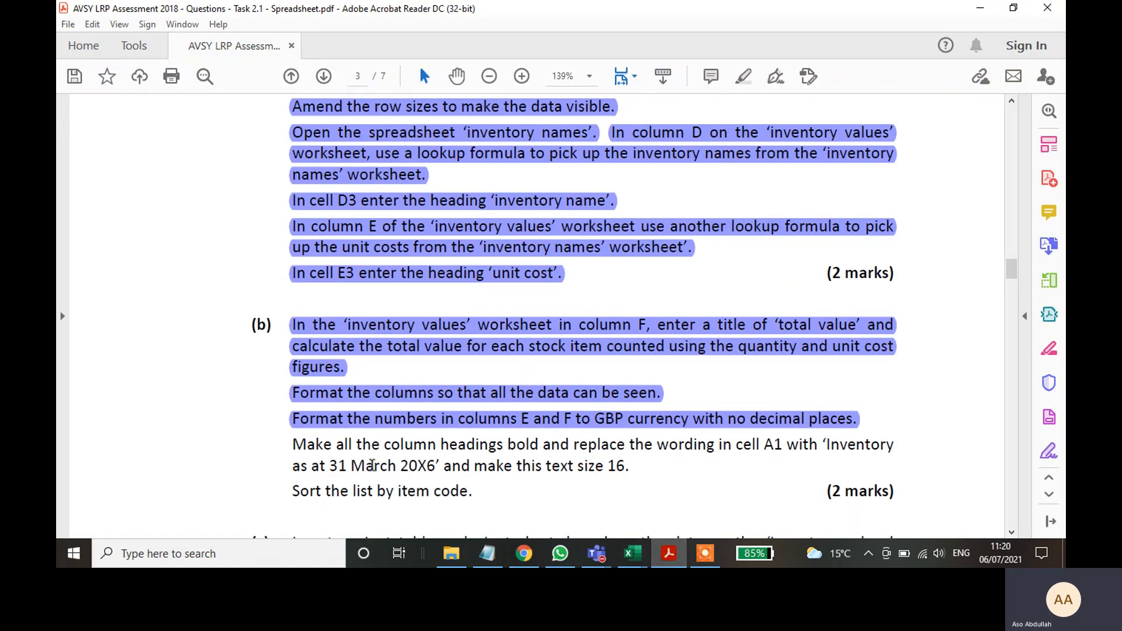
pyautogui.moveTo(828, 446); pyautogui.dragTo(628, 464)
pyautogui.hotkey('ctrl', 'c')
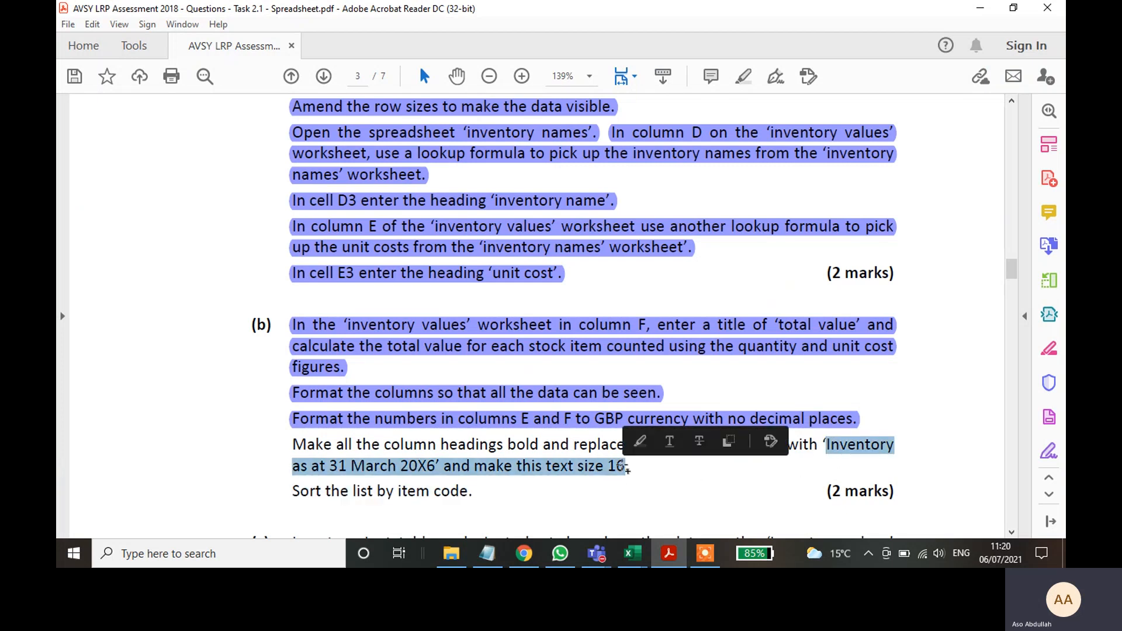
# - Switch to Notepad and paste the copied wording below the existing notes, separated by blank lines
pyautogui.click(486, 553)
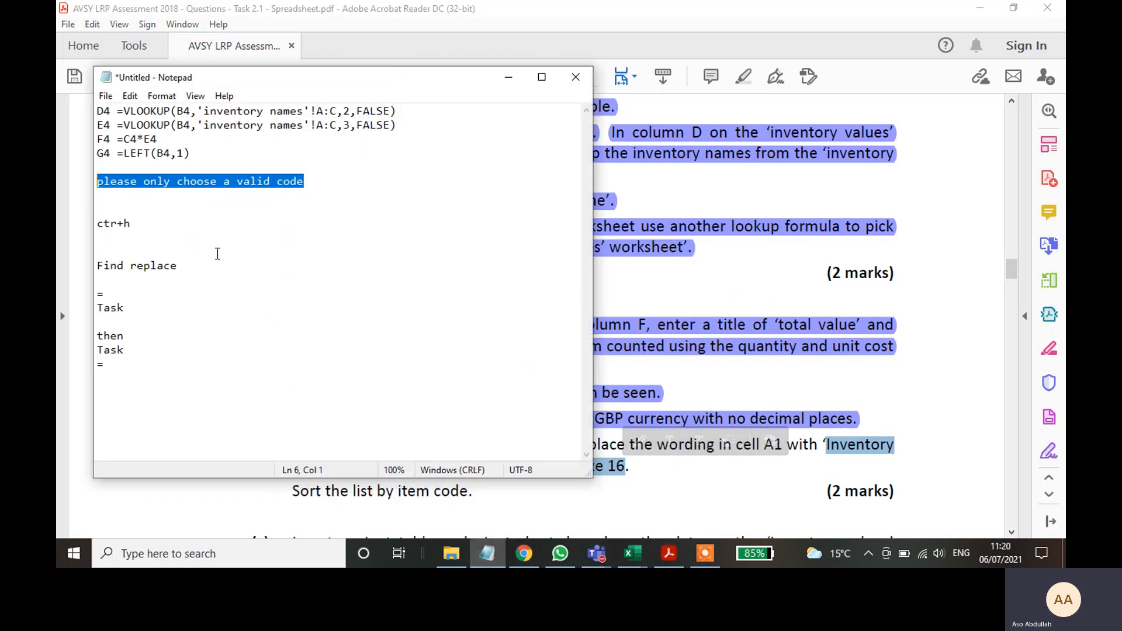
pyautogui.click(112, 202)
pyautogui.click(104, 398)
pyautogui.press('Return')
pyautogui.press('Return')
pyautogui.hotkey('ctrl', 'v')
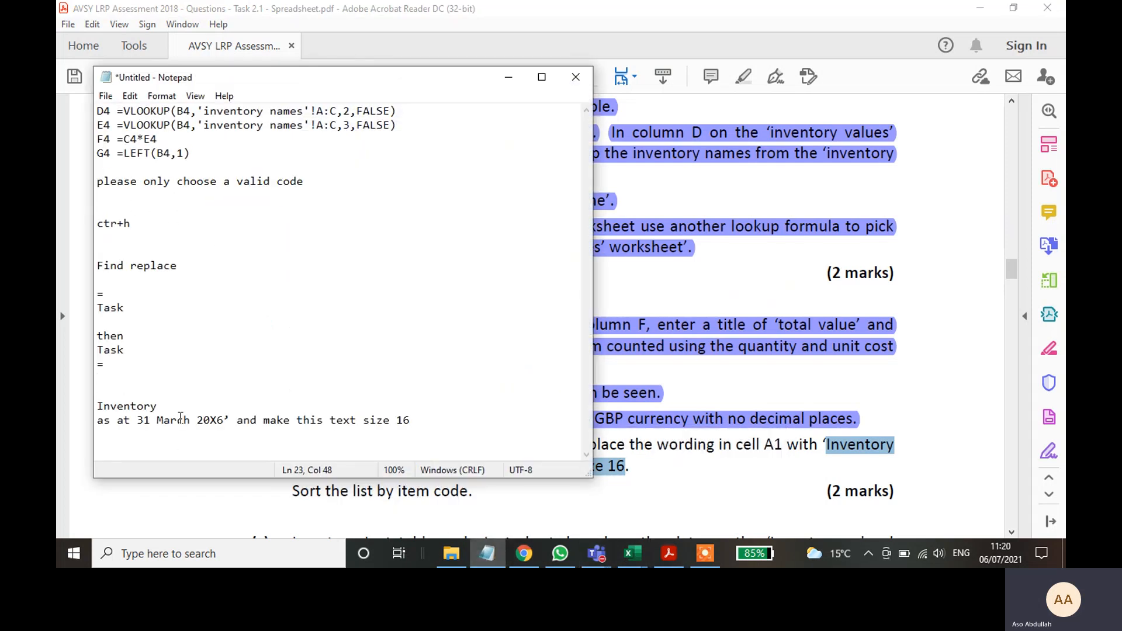
# - Join the two pasted lines into one with a single space after 'Inventory', and copy the whole line
pyautogui.click(156, 403)
pyautogui.press('Delete')
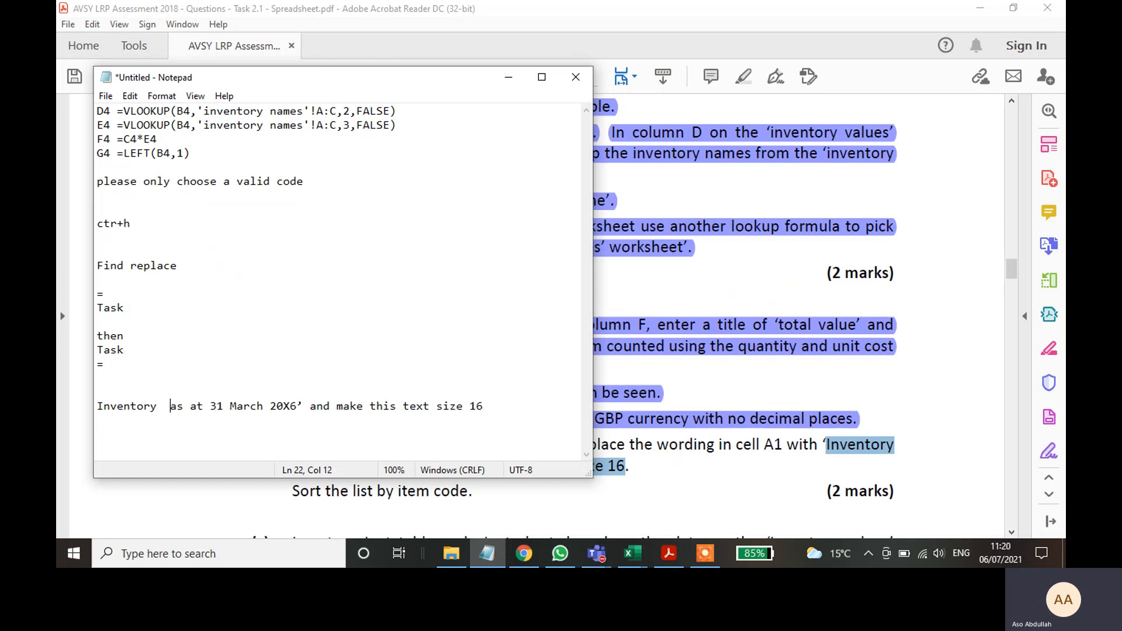
pyautogui.press('BackSpace')
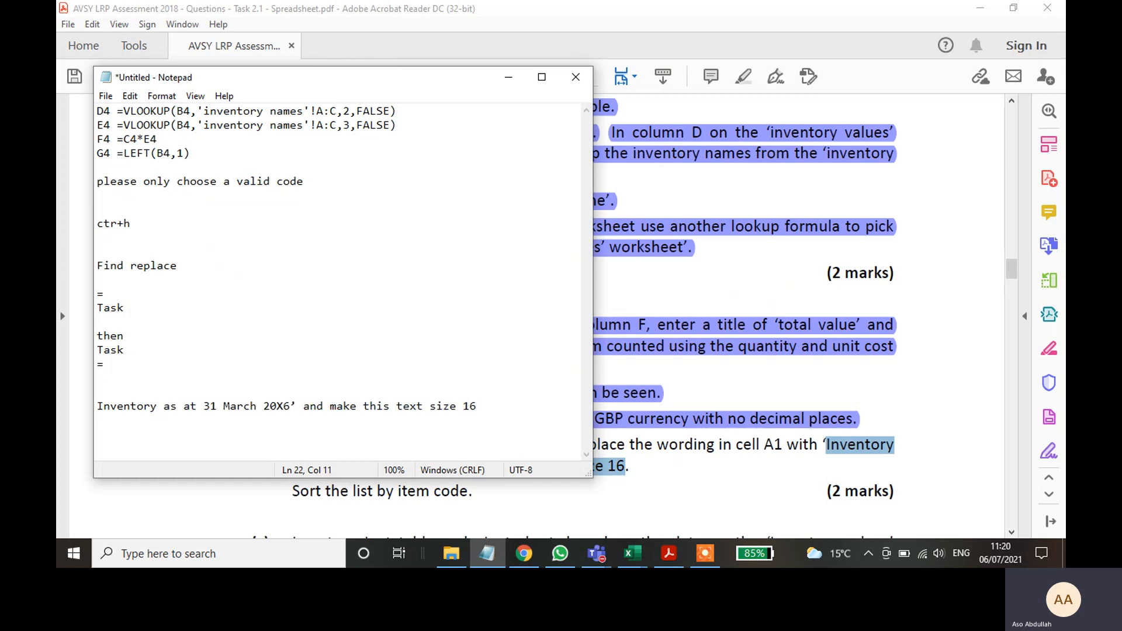
pyautogui.moveTo(487, 409); pyautogui.dragTo(97, 406)
pyautogui.hotkey('ctrl', 'c')
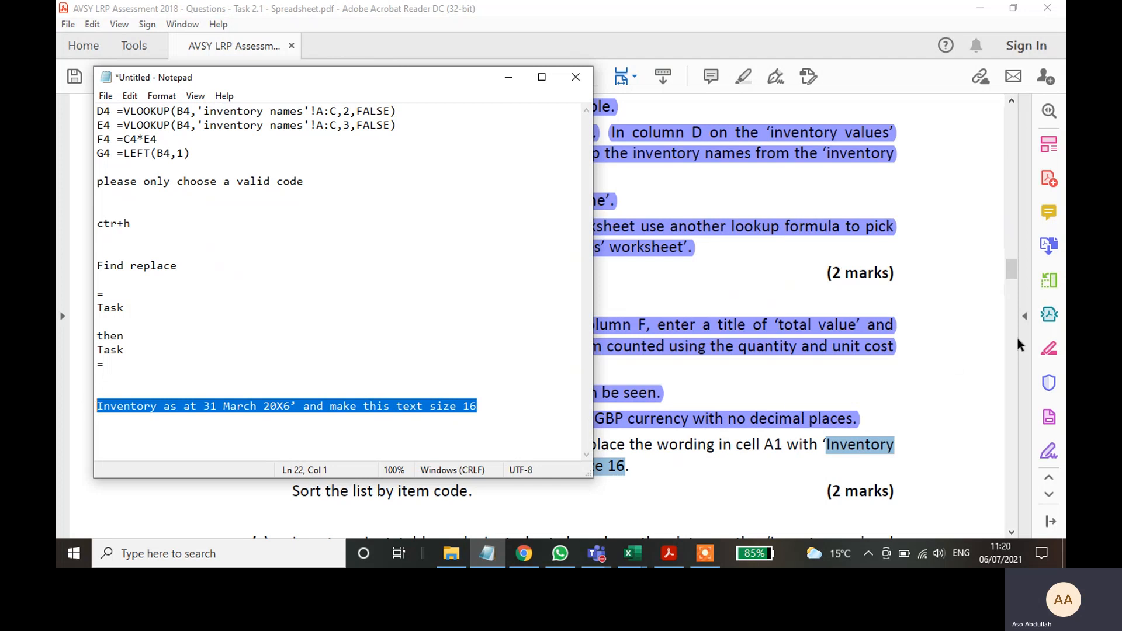
# - Switch to Excel and replace the text in cell A1 with the copied line 'Inventory as at 31 March 20X6’ and make this text size 16'
pyautogui.click(674, 558)
pyautogui.click(670, 558)
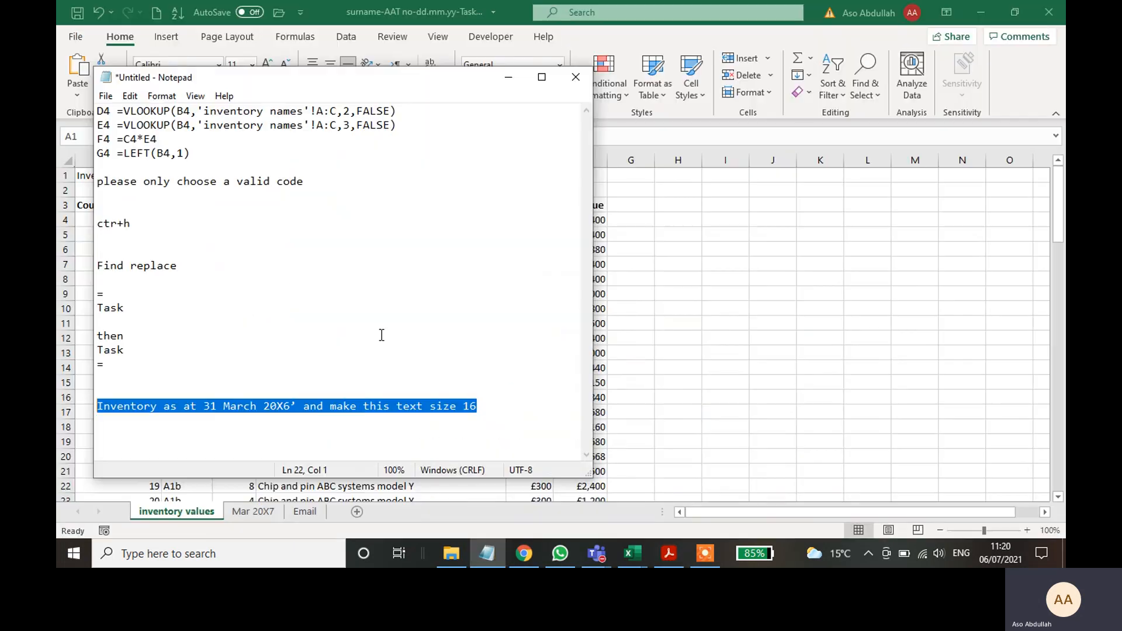
pyautogui.click(690, 351)
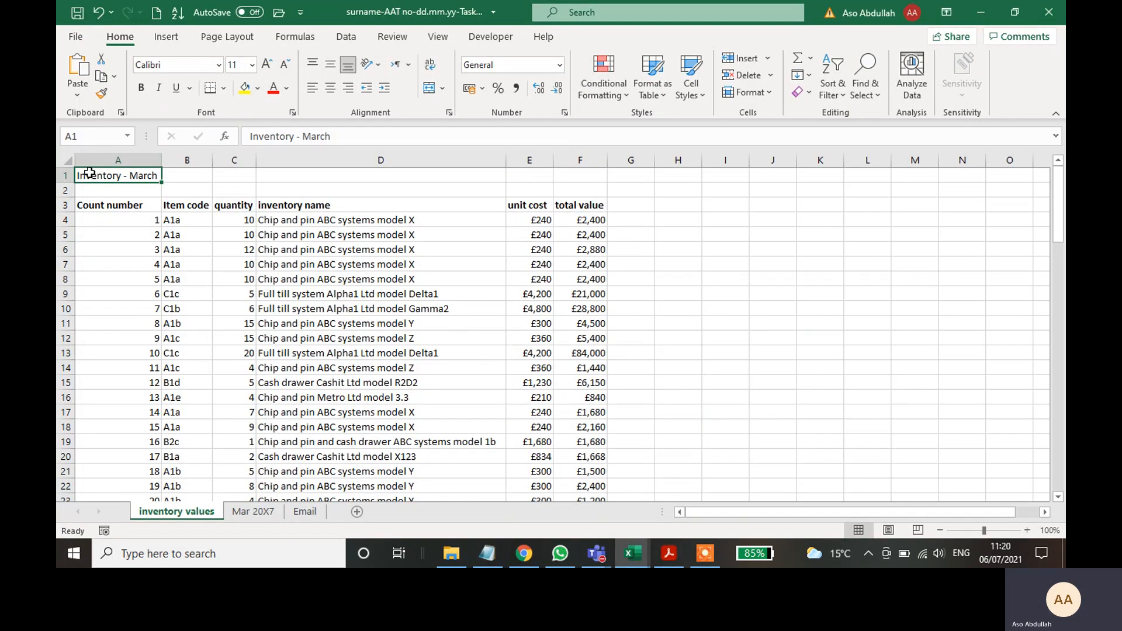
pyautogui.moveTo(332, 136); pyautogui.dragTo(232, 136)
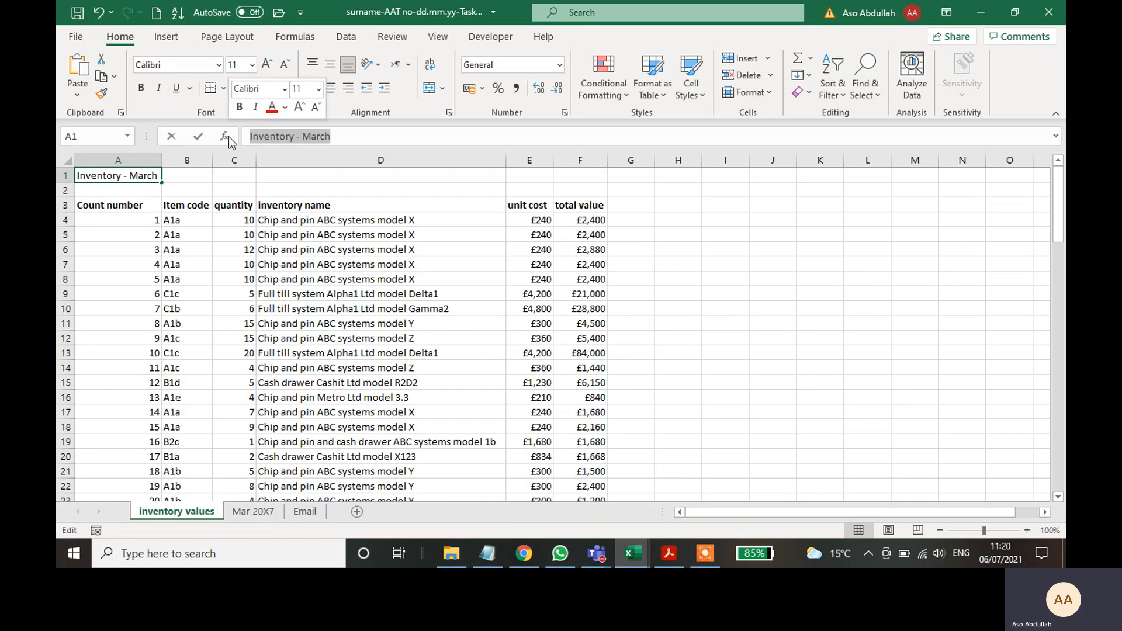
pyautogui.hotkey('ctrl', 'v')
pyautogui.click(773, 325)
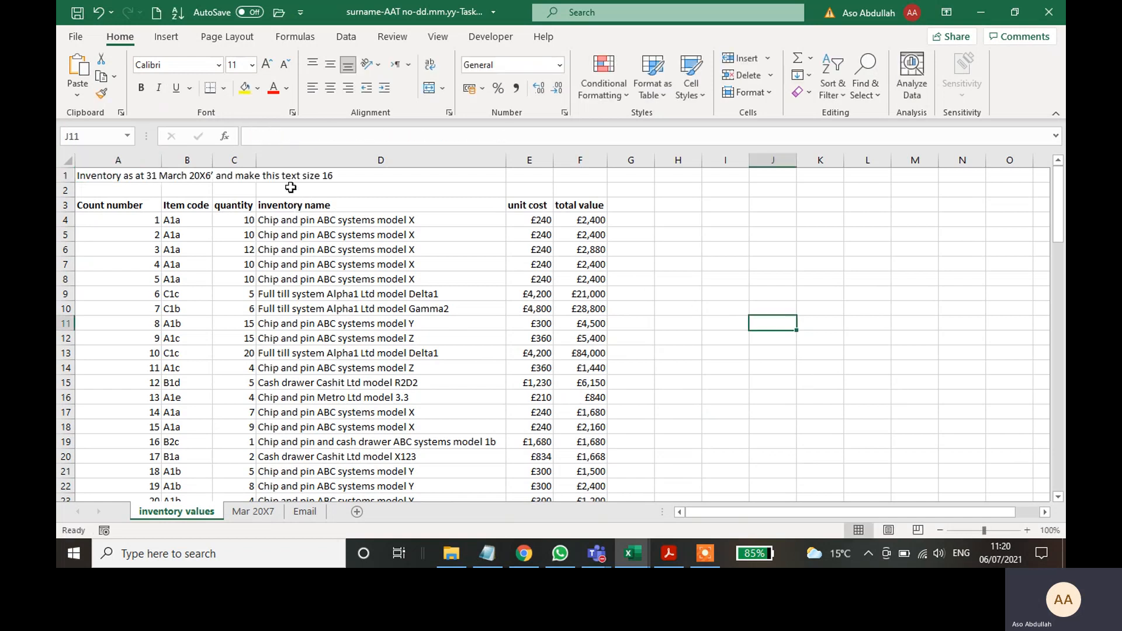
# - Increase the font size of the title in cell A1 to 16
pyautogui.click(78, 176)
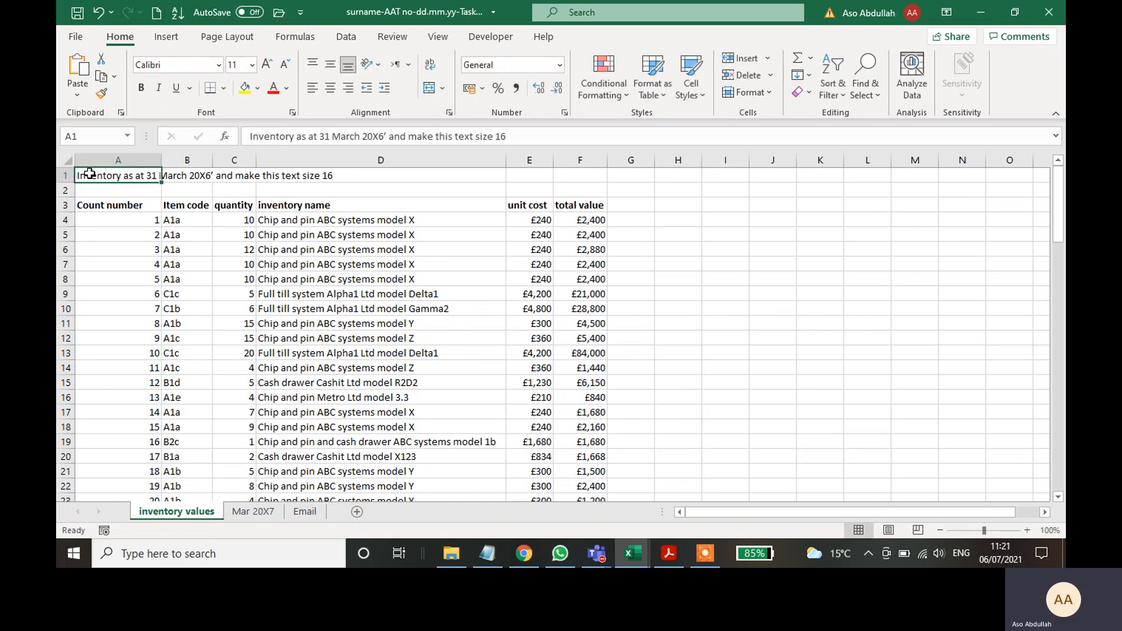
pyautogui.click(267, 65)
pyautogui.click(267, 66)
pyautogui.click(267, 66)
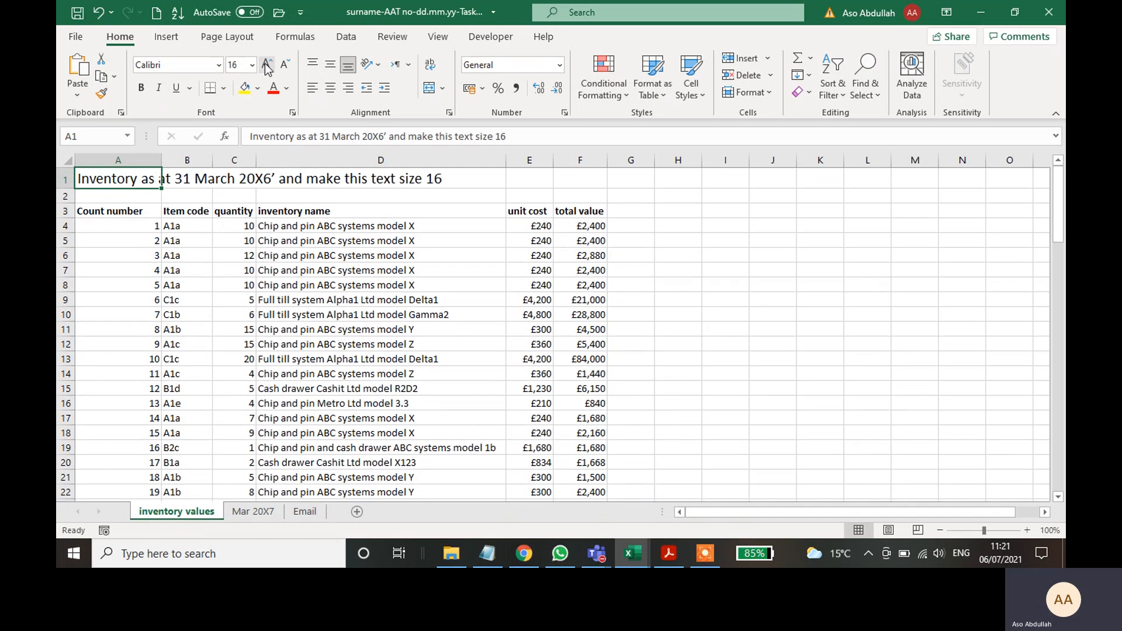
pyautogui.click(688, 238)
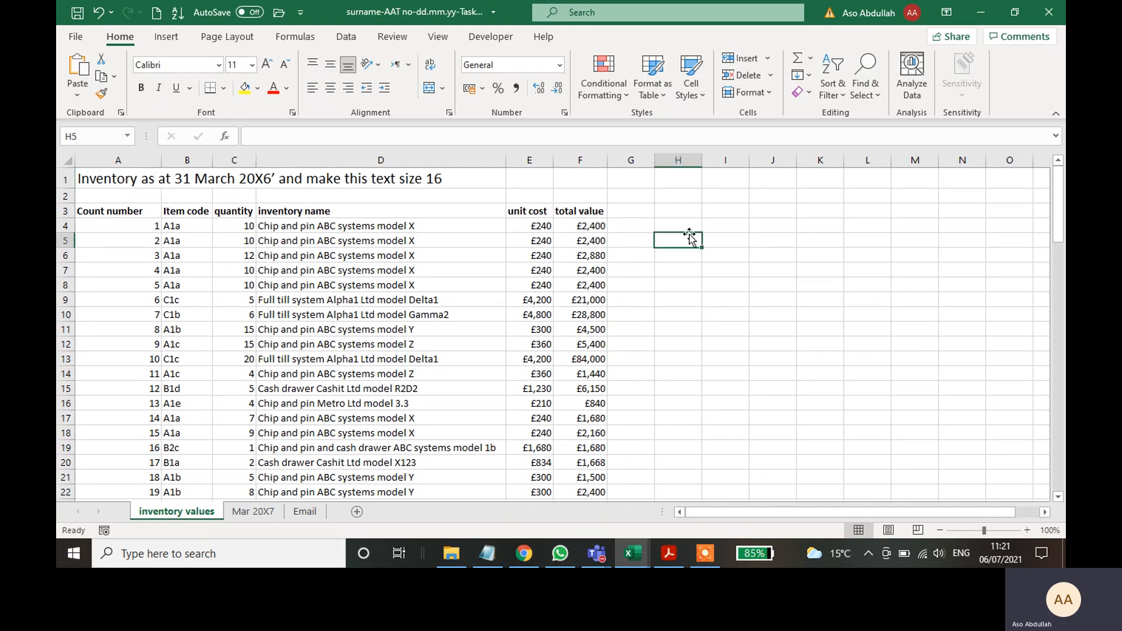
# - Switch to the PDF in Acrobat Reader and highlight the instruction on bold column headings and the A1 wording at size 16
pyautogui.click(669, 554)
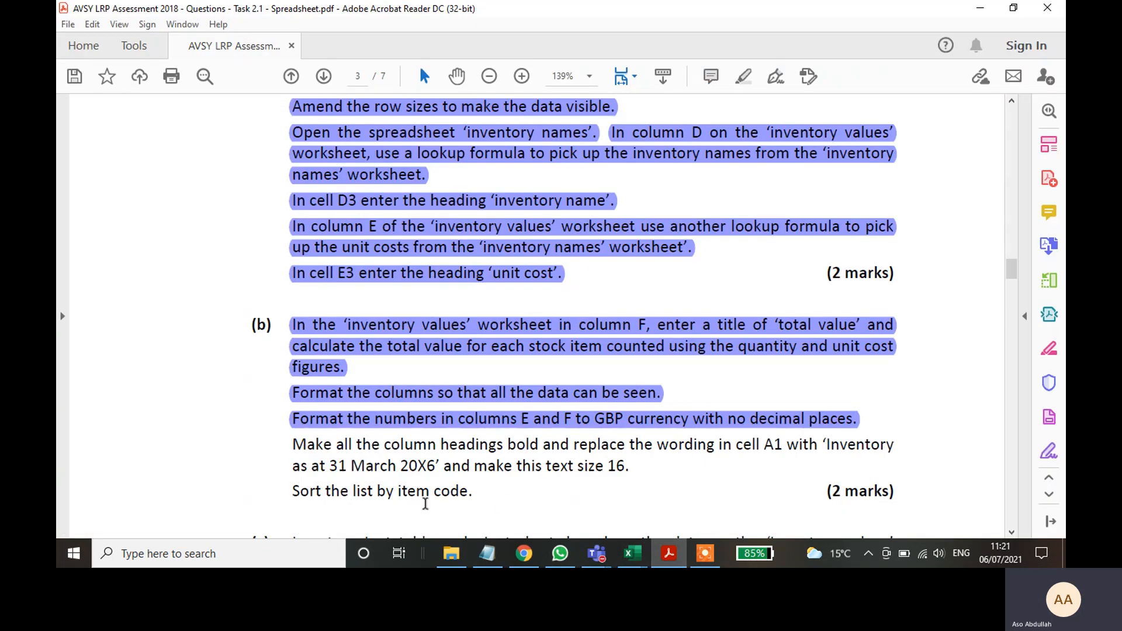
pyautogui.moveTo(631, 470); pyautogui.dragTo(272, 445)
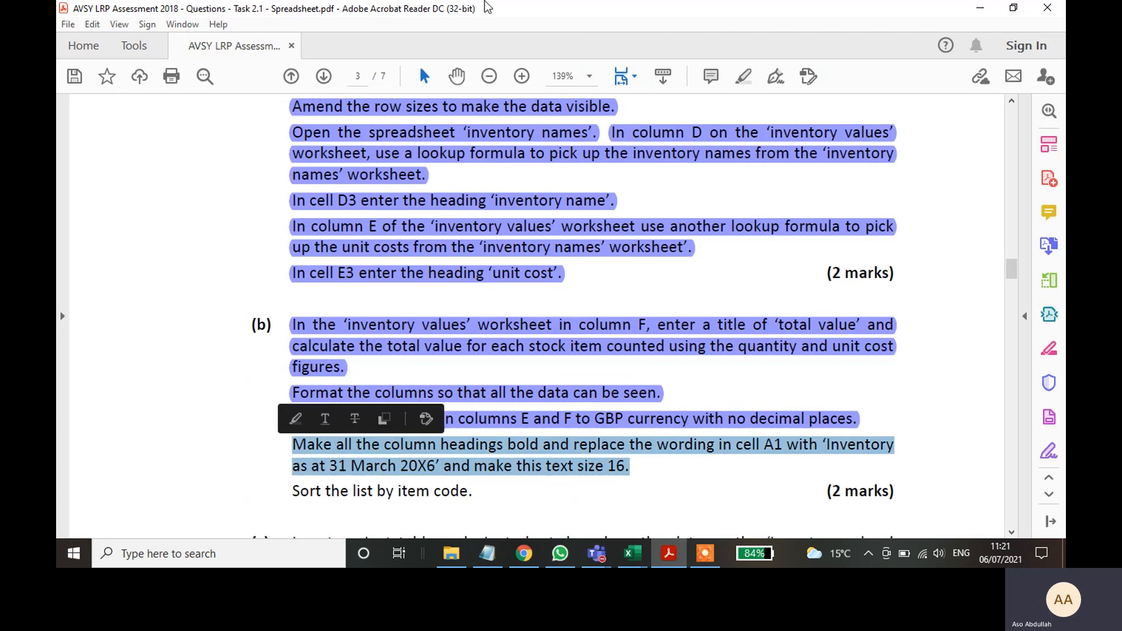
pyautogui.click(742, 77)
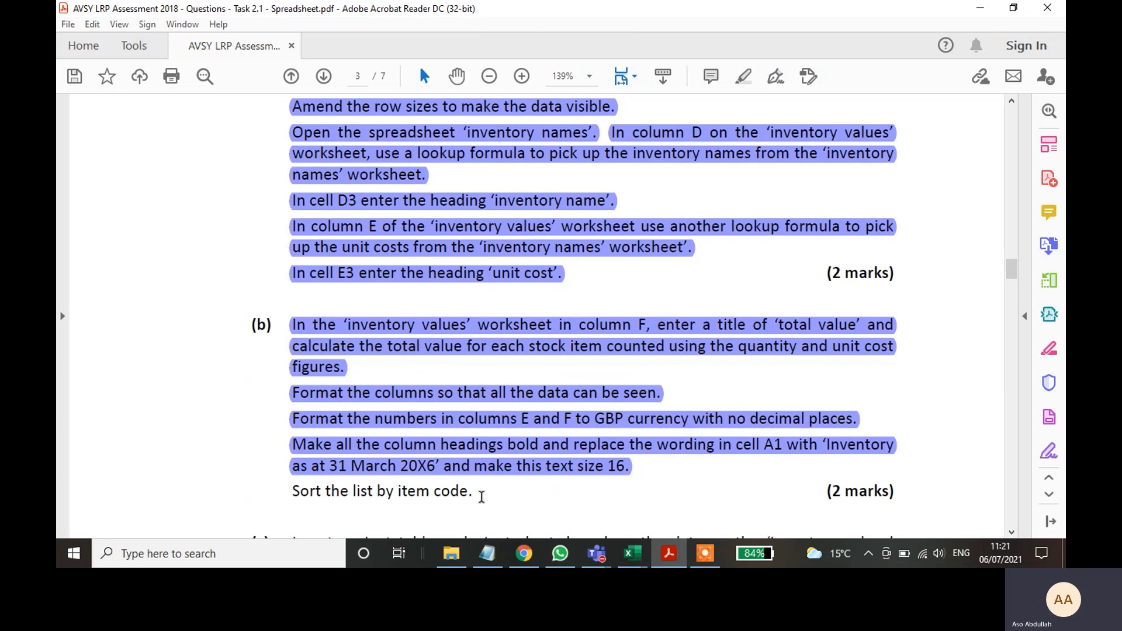
# - Switch to the 'inventory values' worksheet in Excel and sort the list by item code from A to Z, expanding the selection to adjacent columns
pyautogui.click(633, 558)
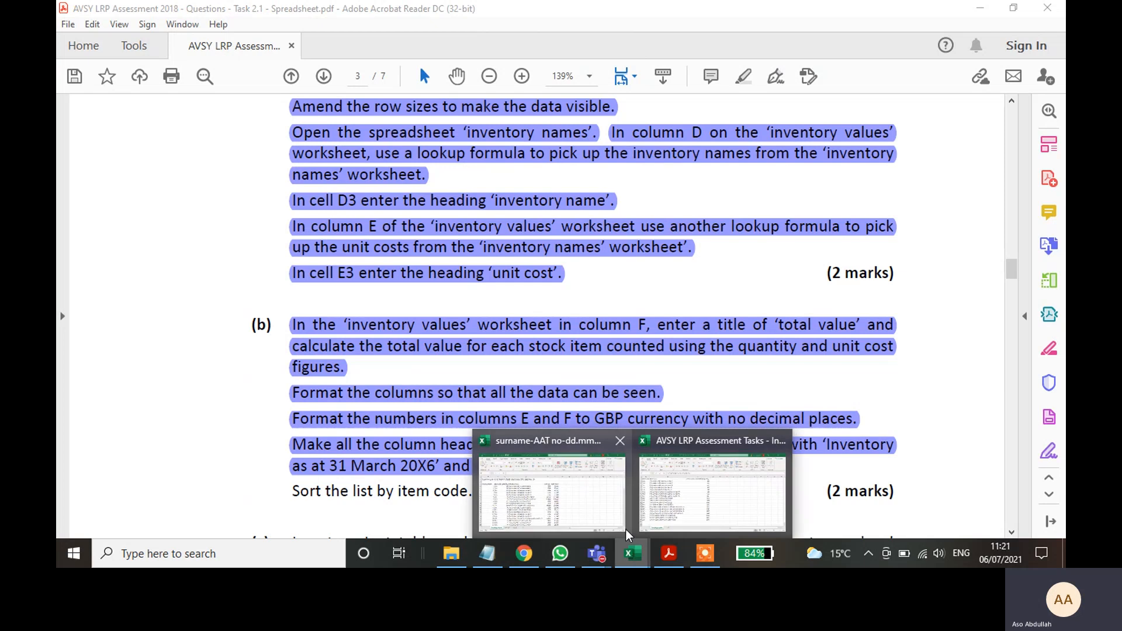
pyautogui.click(553, 515)
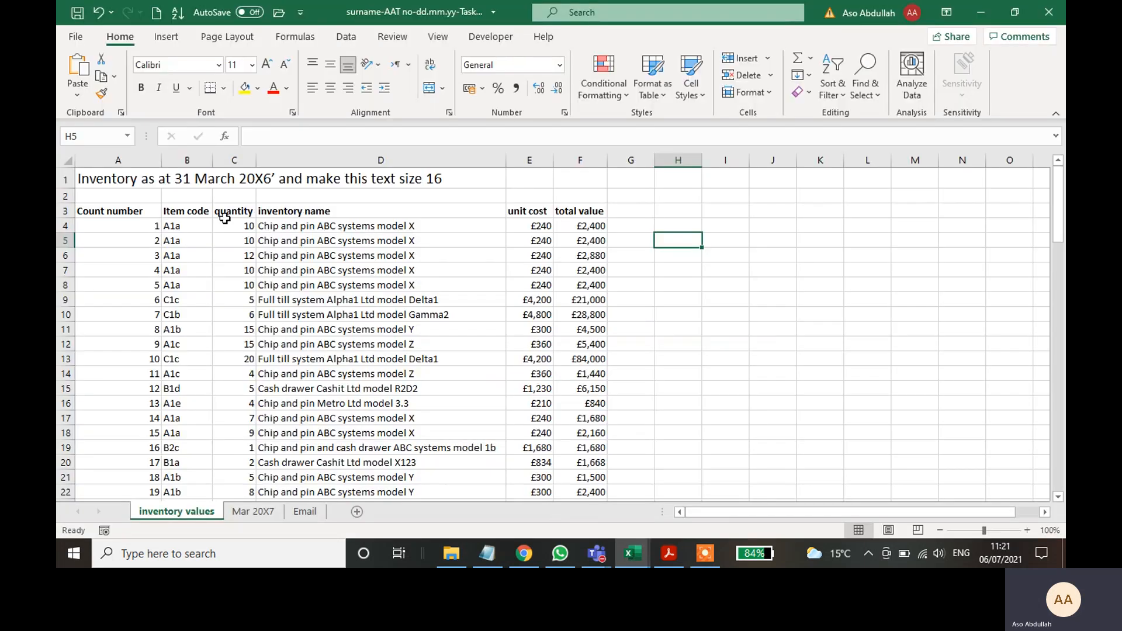
pyautogui.click(190, 212)
pyautogui.click(196, 223)
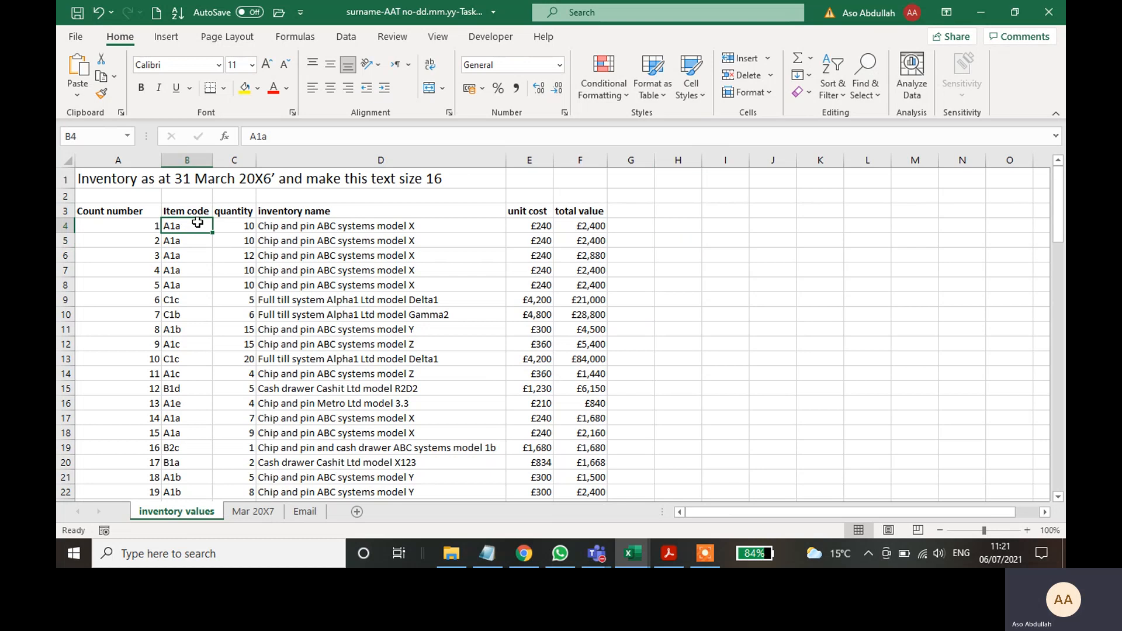
pyautogui.hotkey('ctrl', 'shift', 'Down')
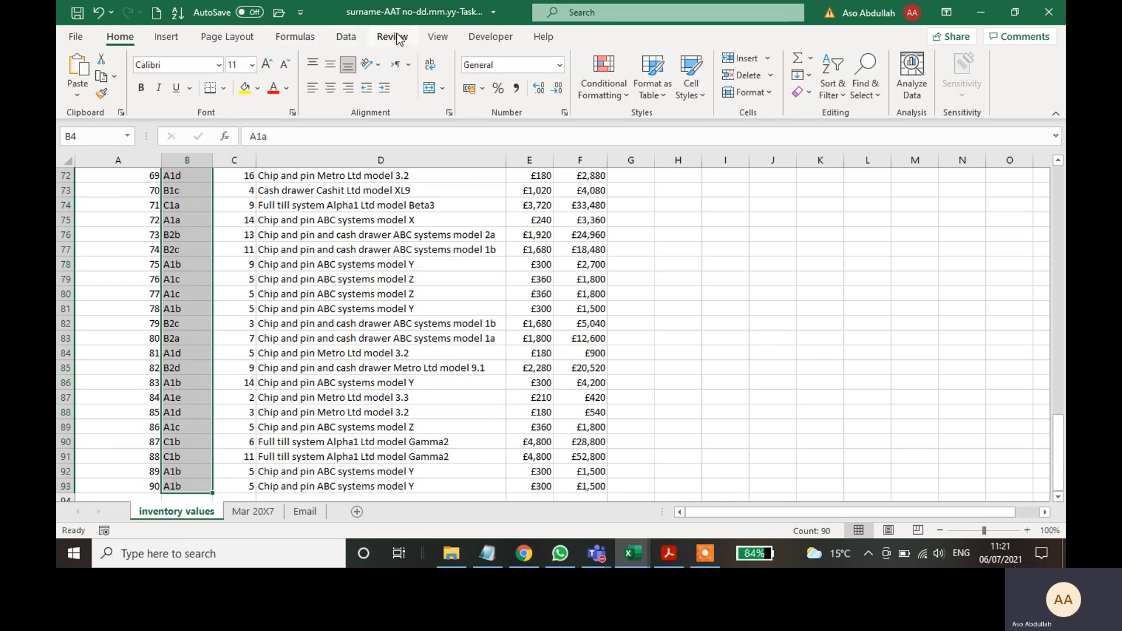
pyautogui.click(436, 38)
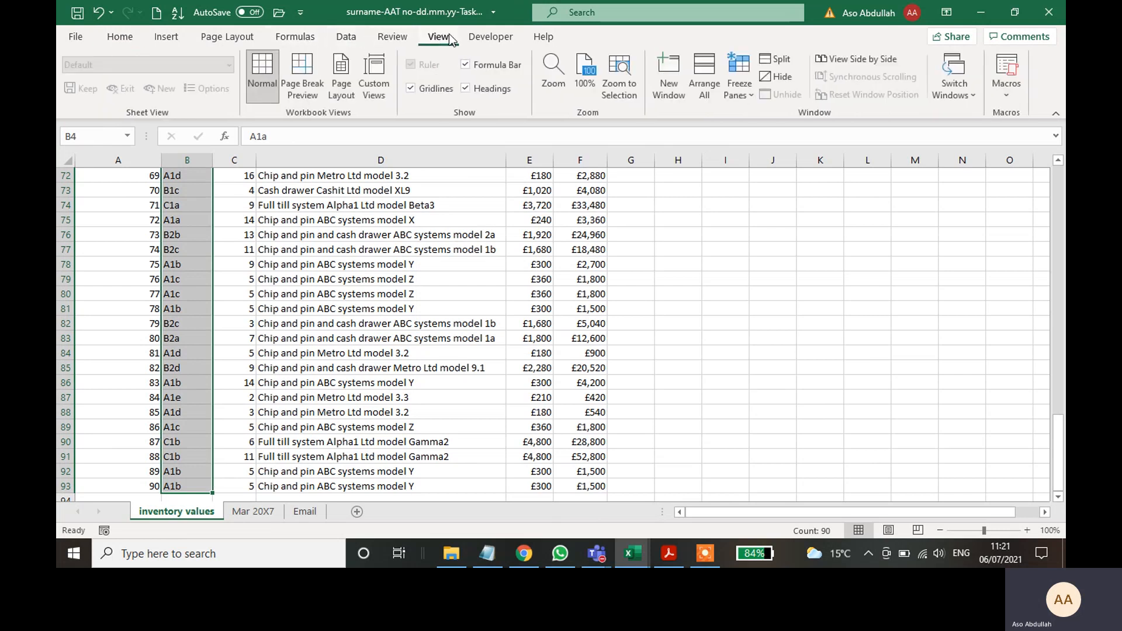
pyautogui.click(347, 37)
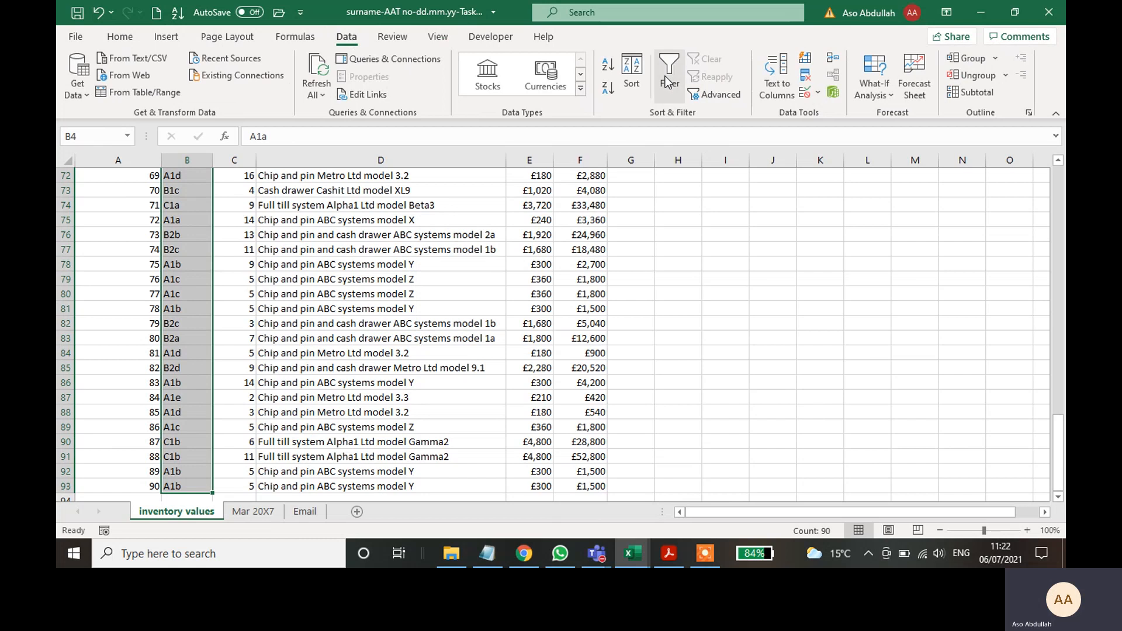
pyautogui.click(608, 68)
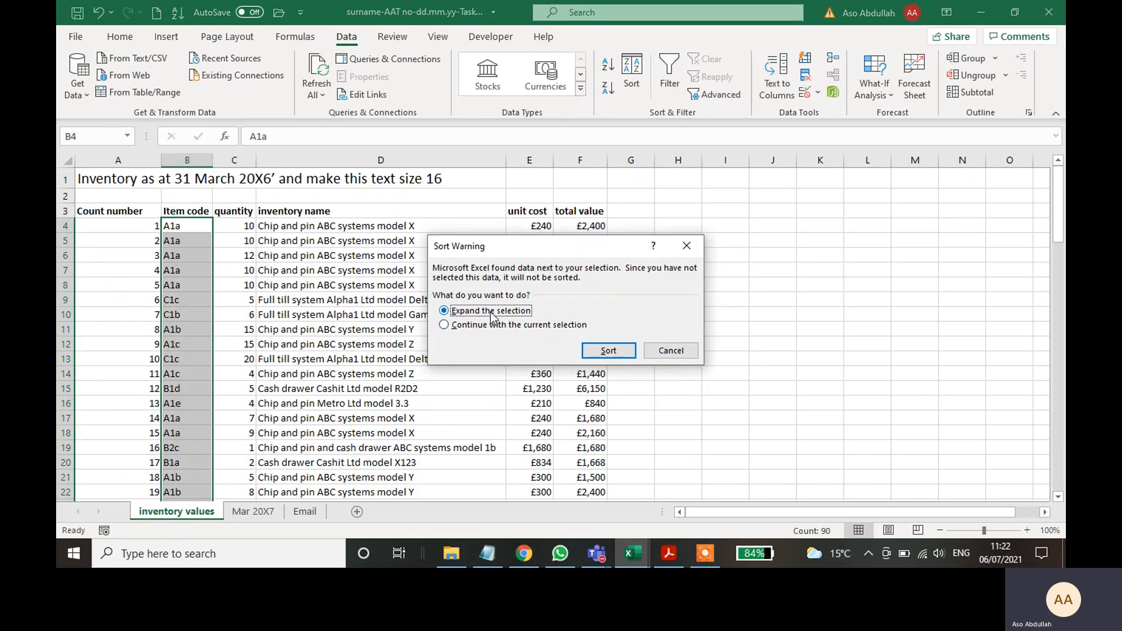
pyautogui.click(603, 350)
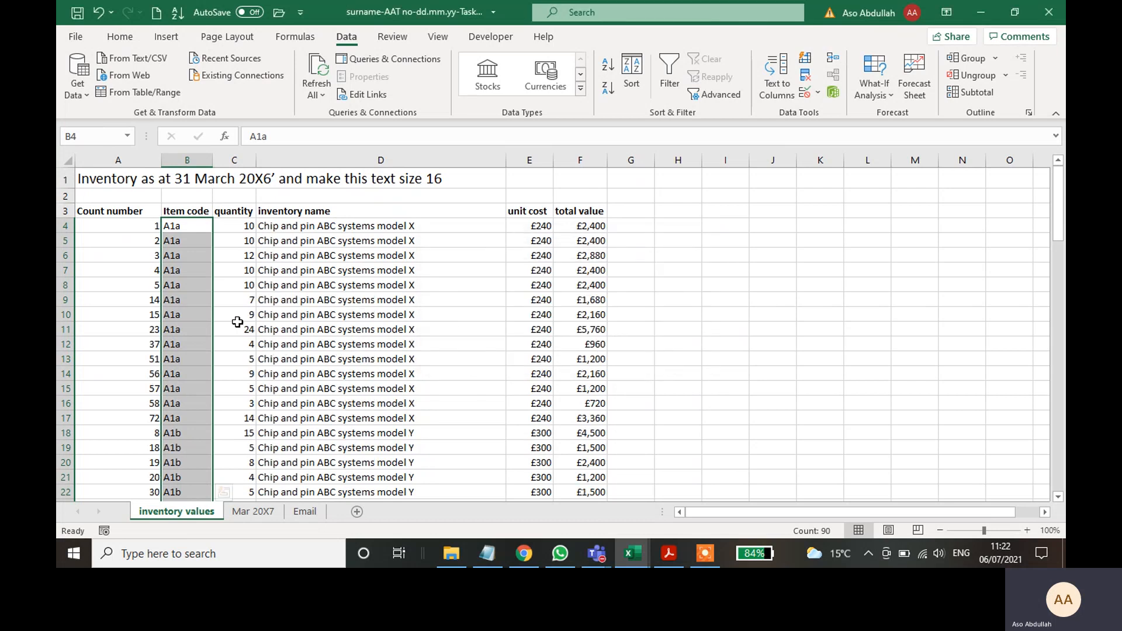
# - Check the order of the item codes down column B of the sorted list
pyautogui.moveTo(185, 226); pyautogui.dragTo(187, 462)
pyautogui.scroll(-6, 184, 409)
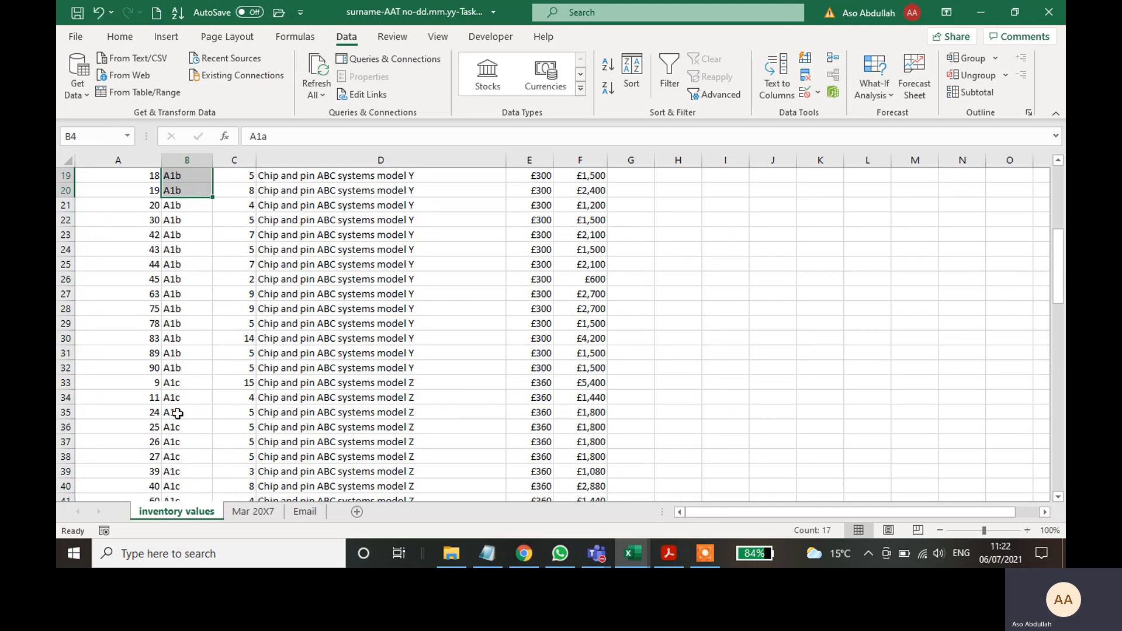
pyautogui.scroll(-4, 179, 409)
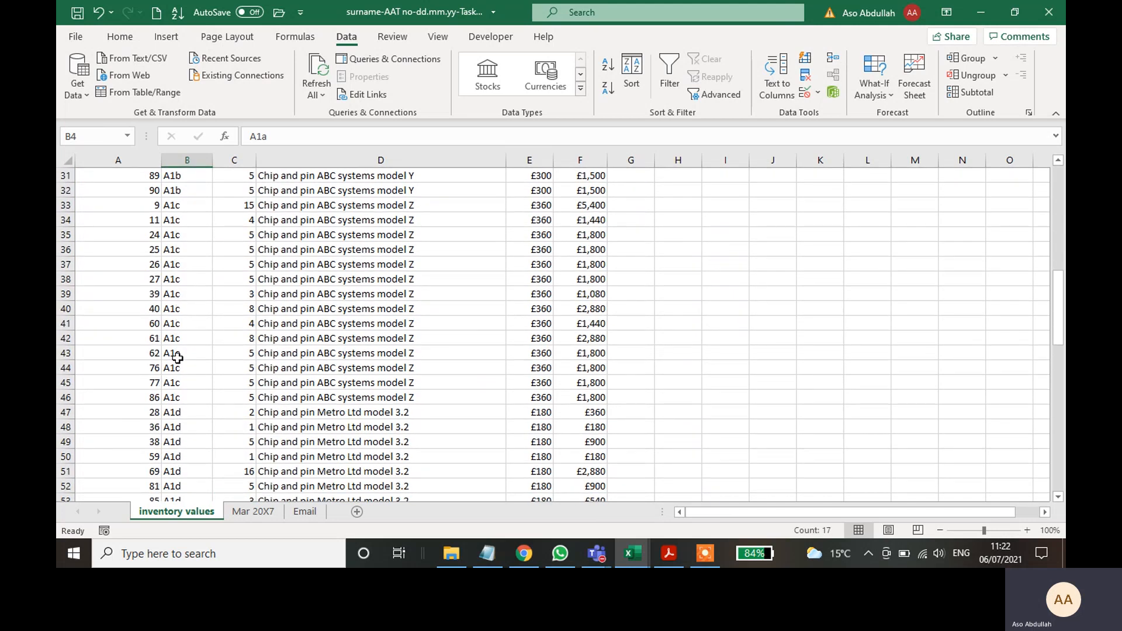
pyautogui.click(167, 417)
pyautogui.scroll(-5, 179, 462)
pyautogui.scroll(-3, 175, 435)
pyautogui.scroll(1, 169, 429)
pyautogui.click(170, 354)
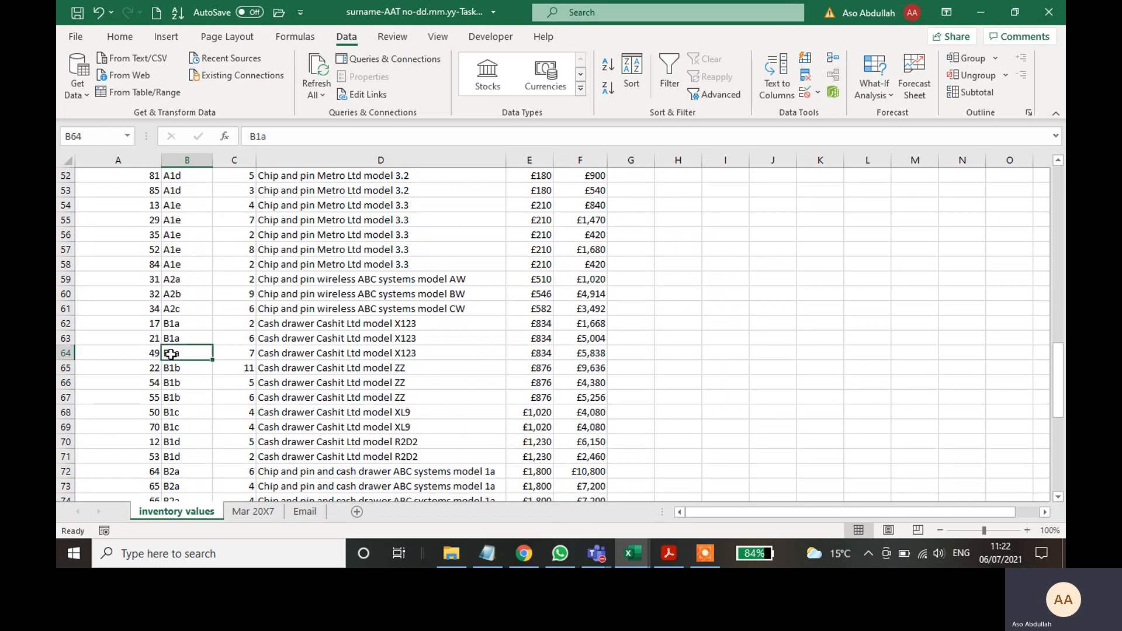
pyautogui.click(169, 457)
pyautogui.click(710, 393)
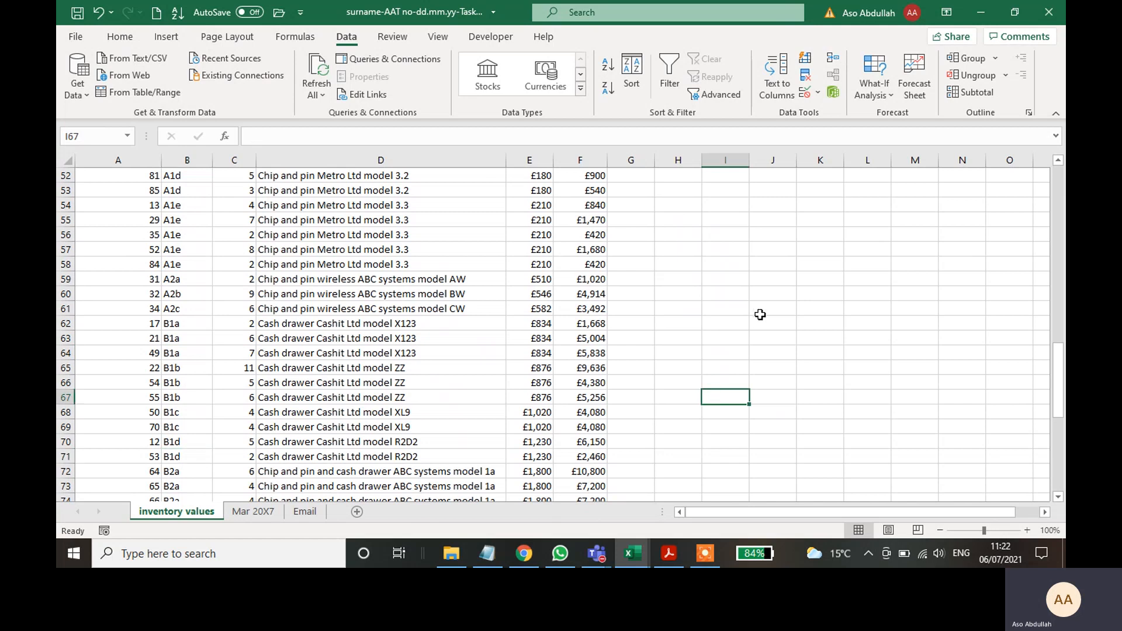
# - Switch to the PDF in Acrobat Reader, highlight 'Sort the list by item code.', and read the part (c) instruction on the pivot table and chart
pyautogui.click(669, 554)
pyautogui.moveTo(482, 491); pyautogui.dragTo(291, 491)
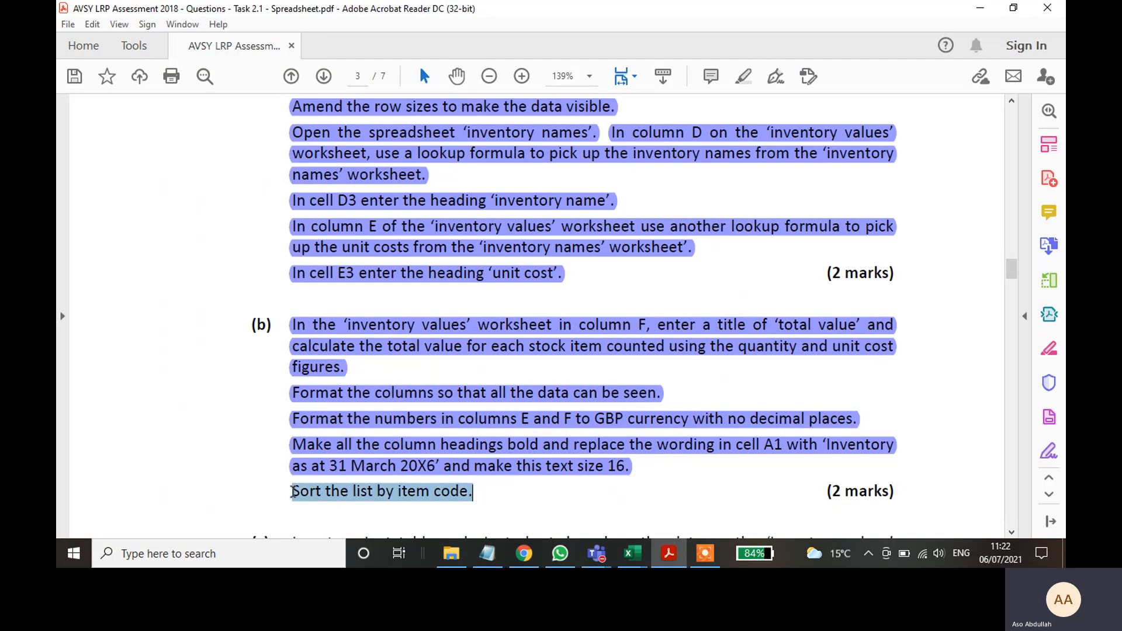
pyautogui.scroll(-5, 843, 177)
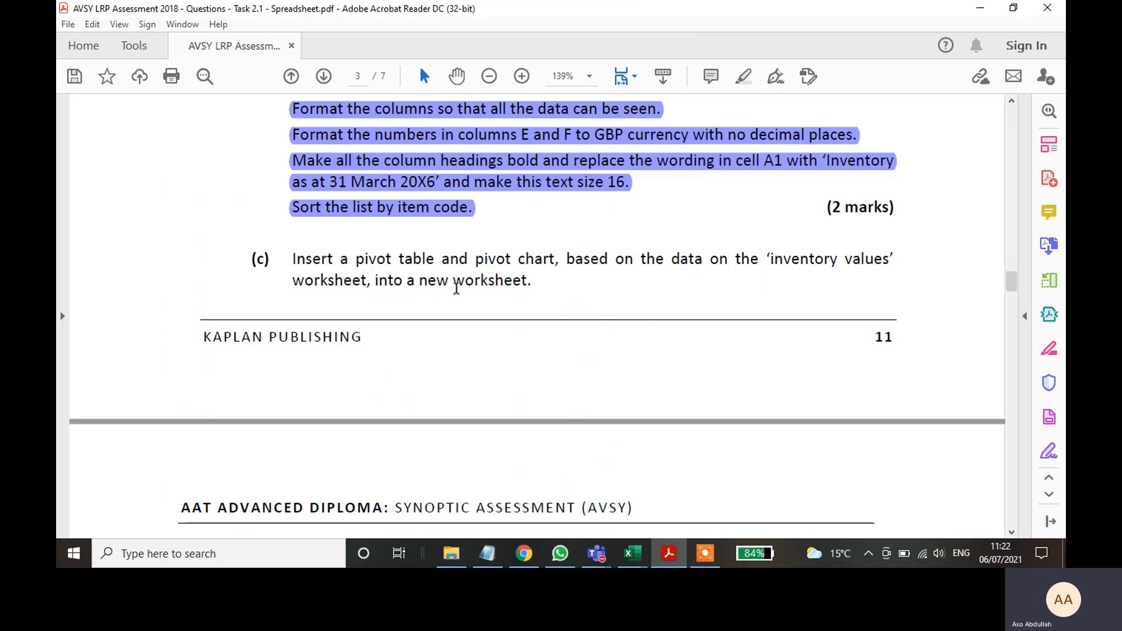
pyautogui.moveTo(529, 285); pyautogui.dragTo(419, 281)
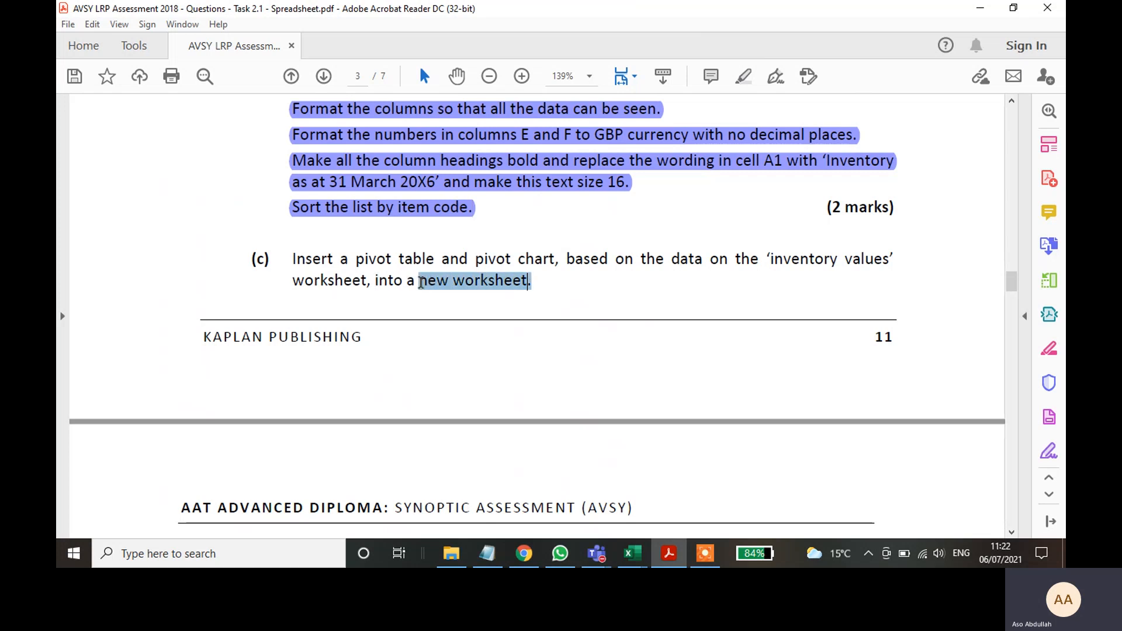
# - Highlight 'new worksheet.' in the part (c) instruction and switch to the surname-AAT workbook in Excel
pyautogui.click(743, 78)
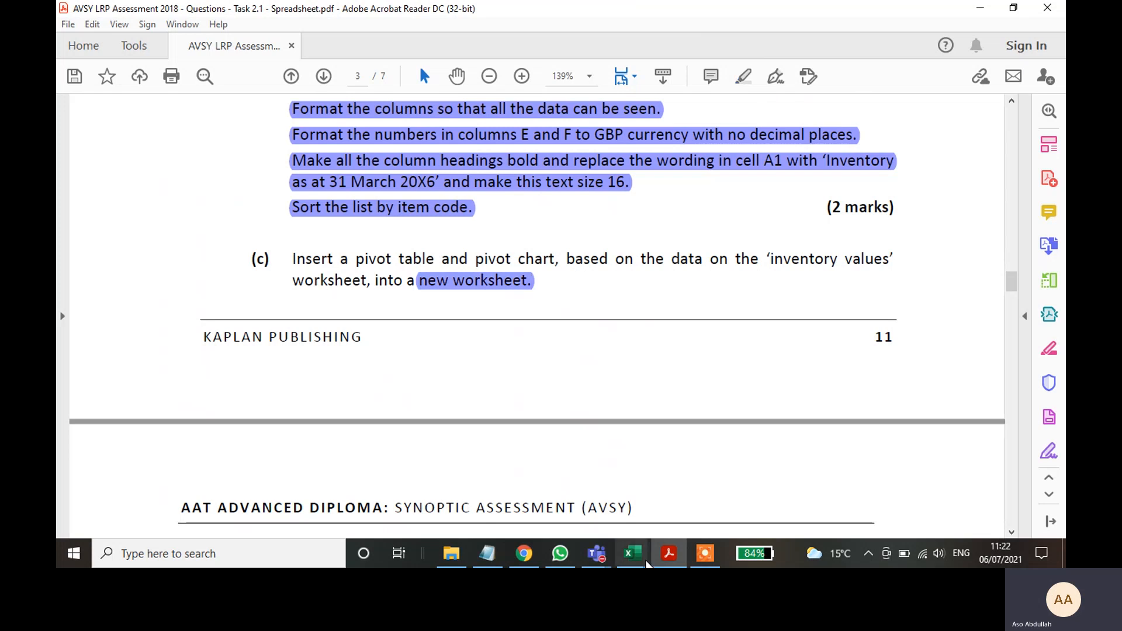
pyautogui.click(640, 556)
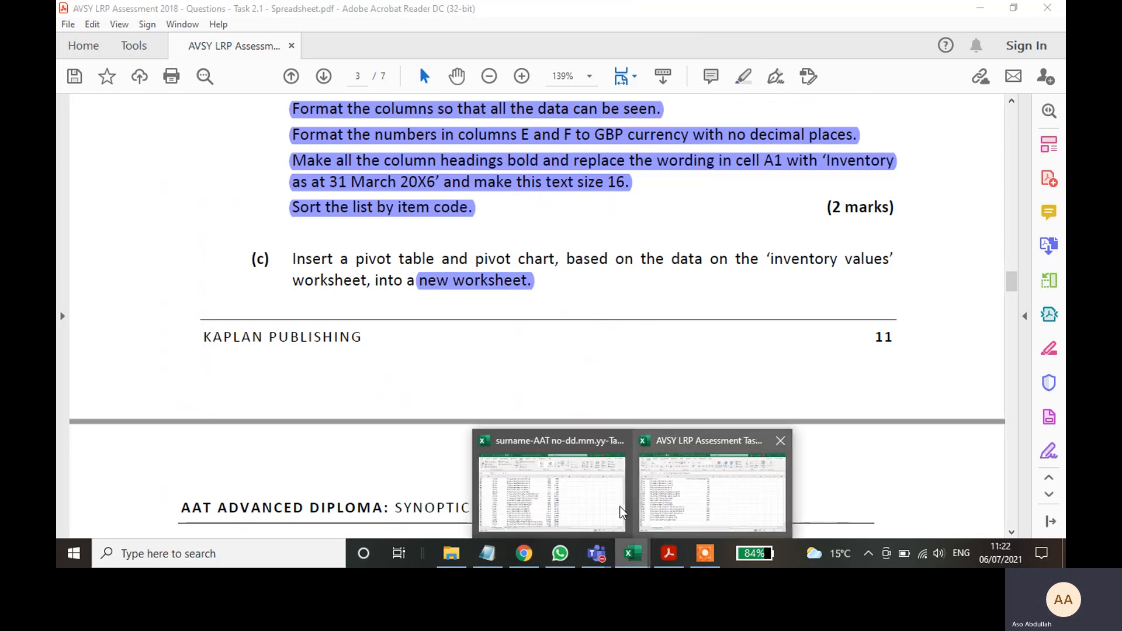
pyautogui.click(586, 507)
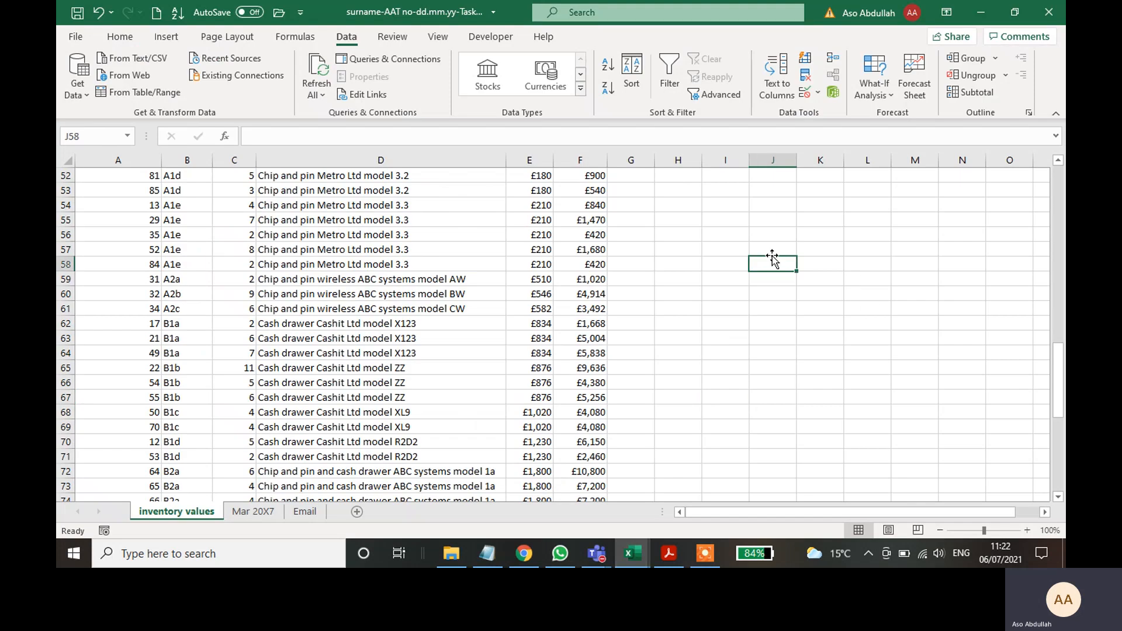
# - Insert a PivotChart and PivotTable in a new worksheet, based on the range A3:F93 of 'inventory values'
pyautogui.scroll(17, 718, 266)
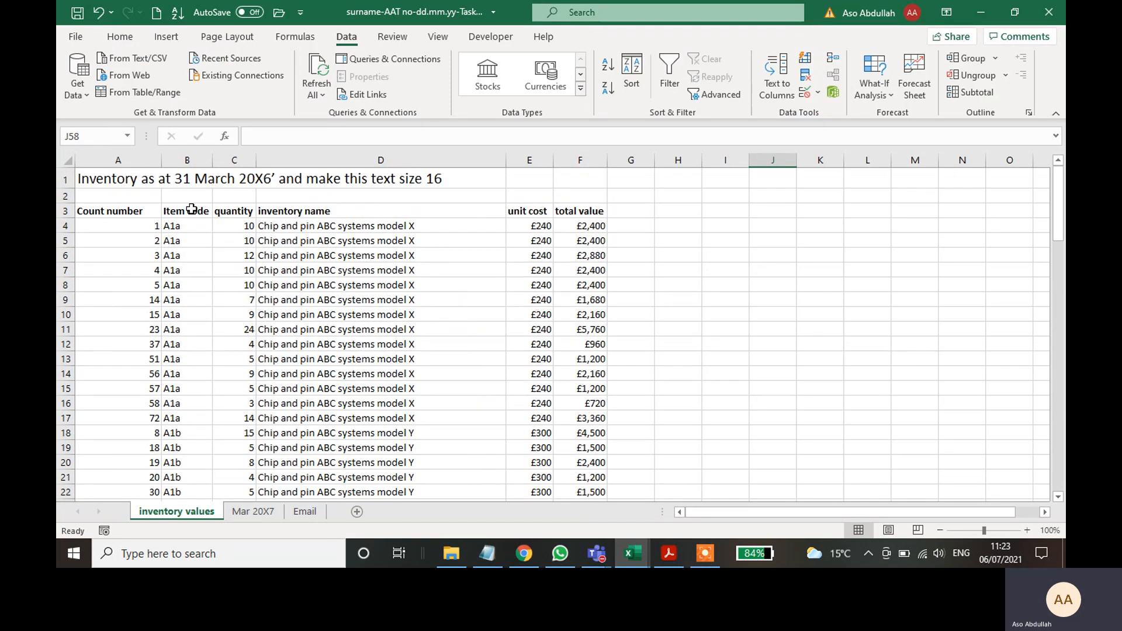
pyautogui.click(107, 211)
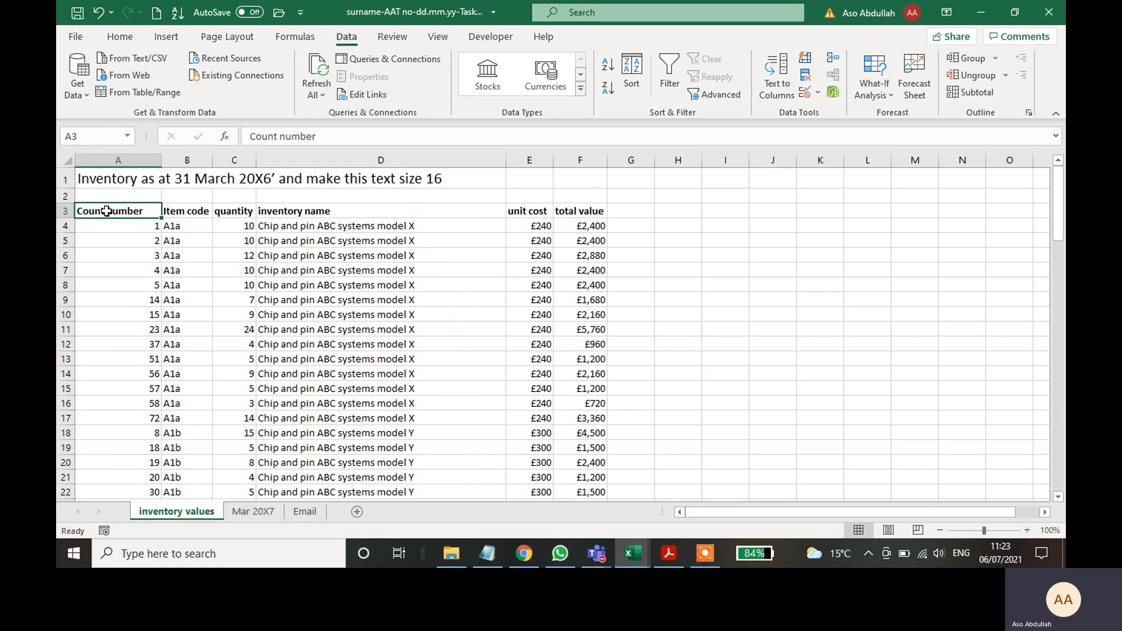
pyautogui.hotkey('ctrl', 'shift', 'Right')
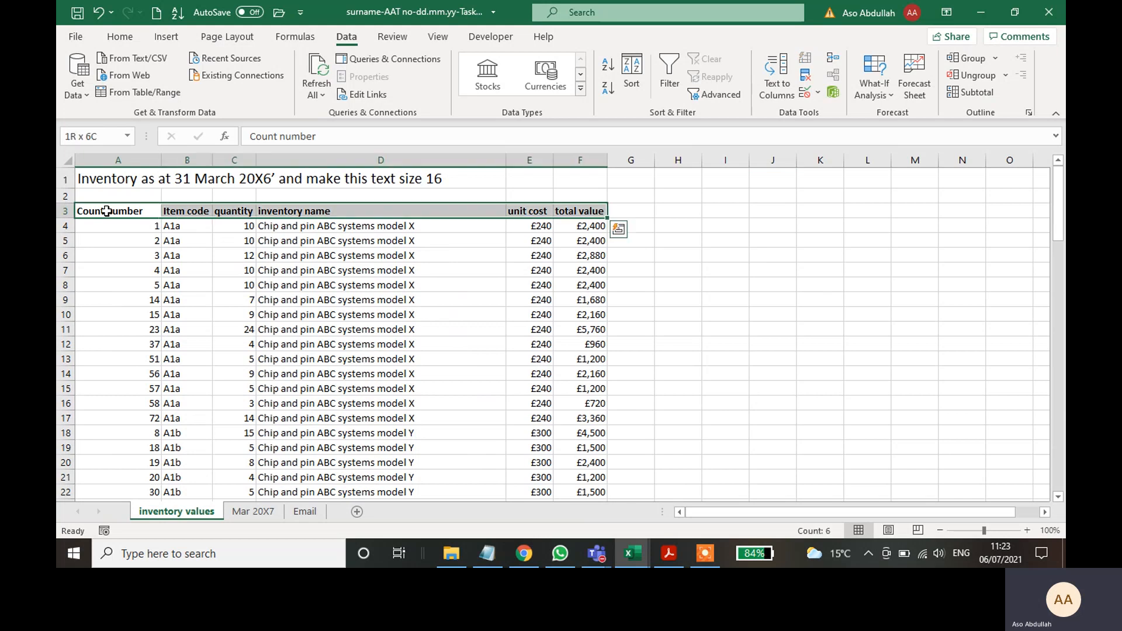
pyautogui.hotkey('ctrl', 'shift', 'Down')
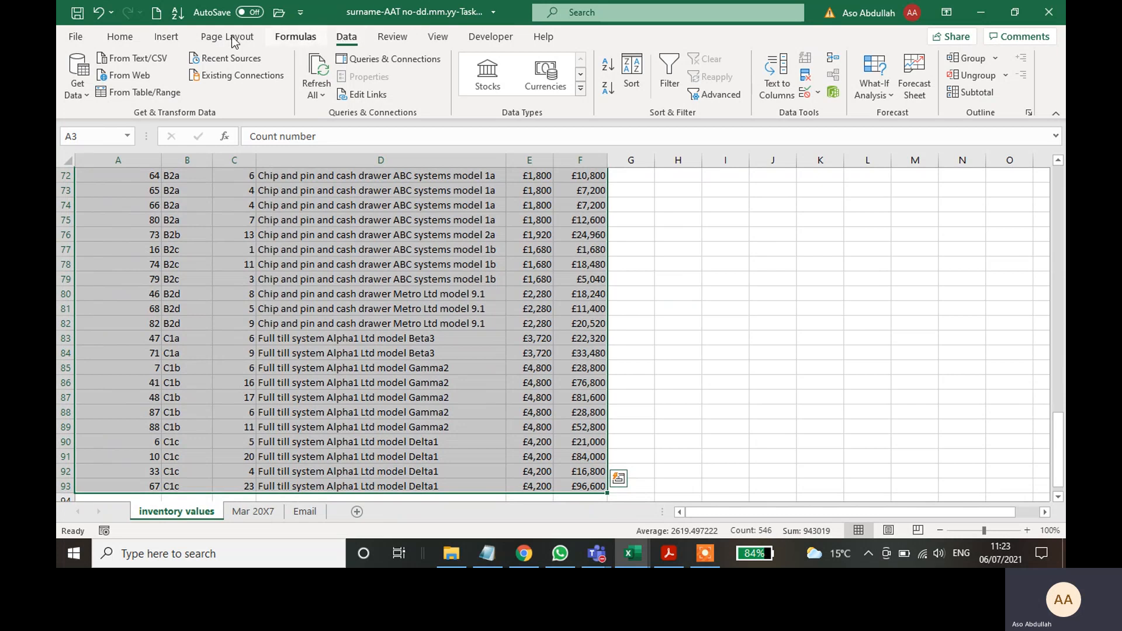
pyautogui.click(166, 37)
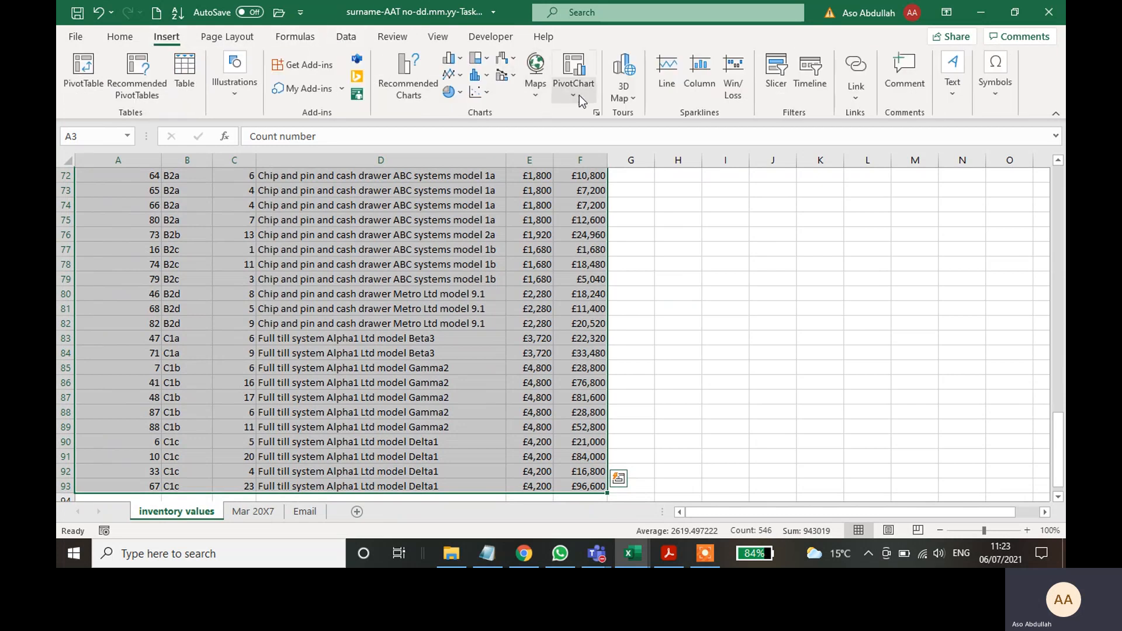
pyautogui.click(572, 95)
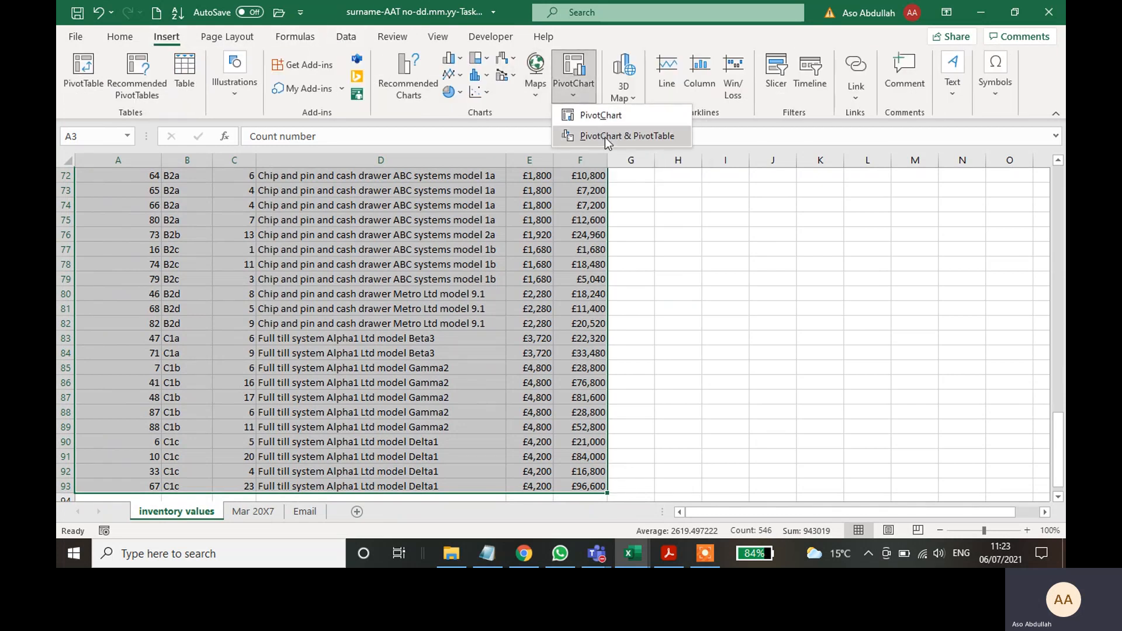
pyautogui.click(605, 138)
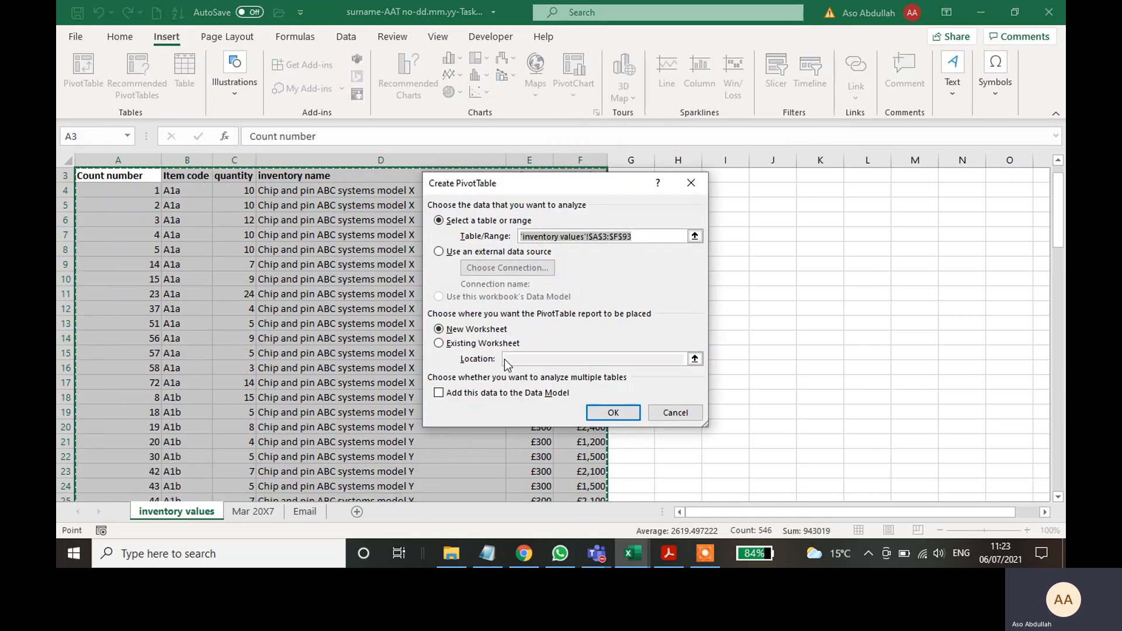
pyautogui.click(613, 413)
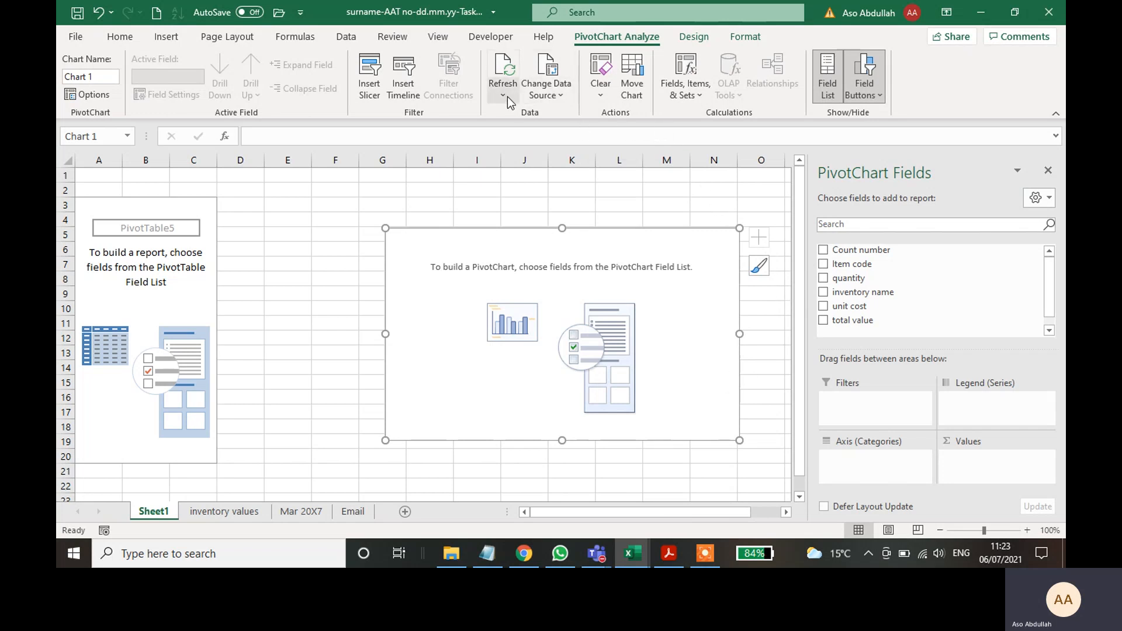
# - Switch to the PDF in Acrobat Reader, read the pivot chart requirements and select the wording '3-d exploded pie.'
pyautogui.click(667, 552)
pyautogui.scroll(-5, 468, 300)
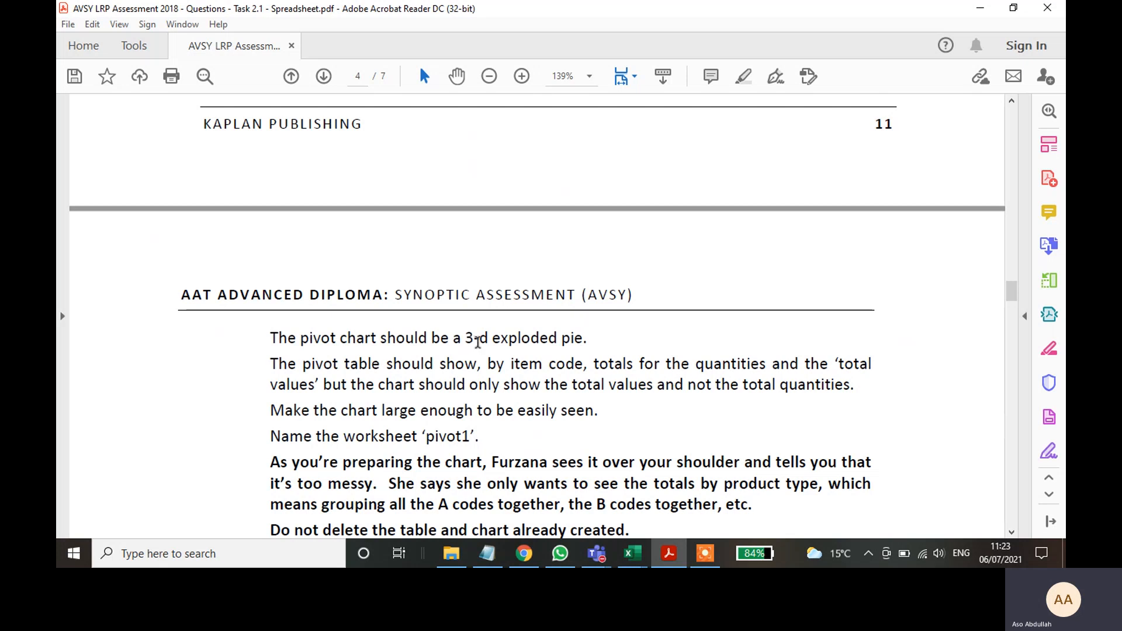
pyautogui.moveTo(587, 340); pyautogui.dragTo(464, 339)
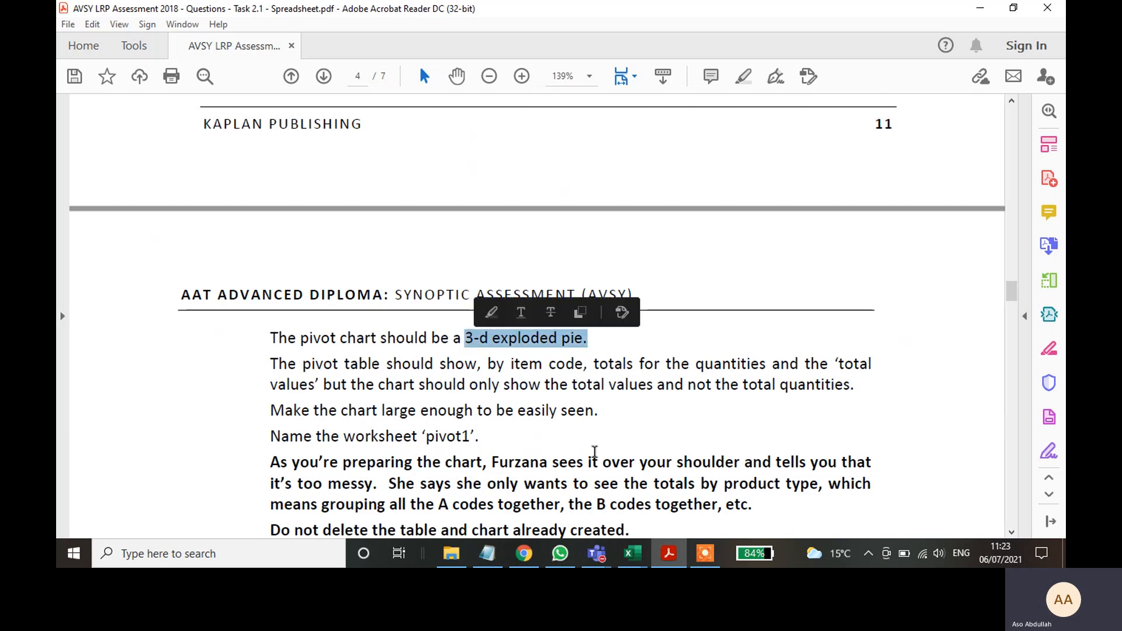
# - Switch to Excel and add the Item code, quantity and unit cost fields to the pivot table and chart
pyautogui.click(632, 554)
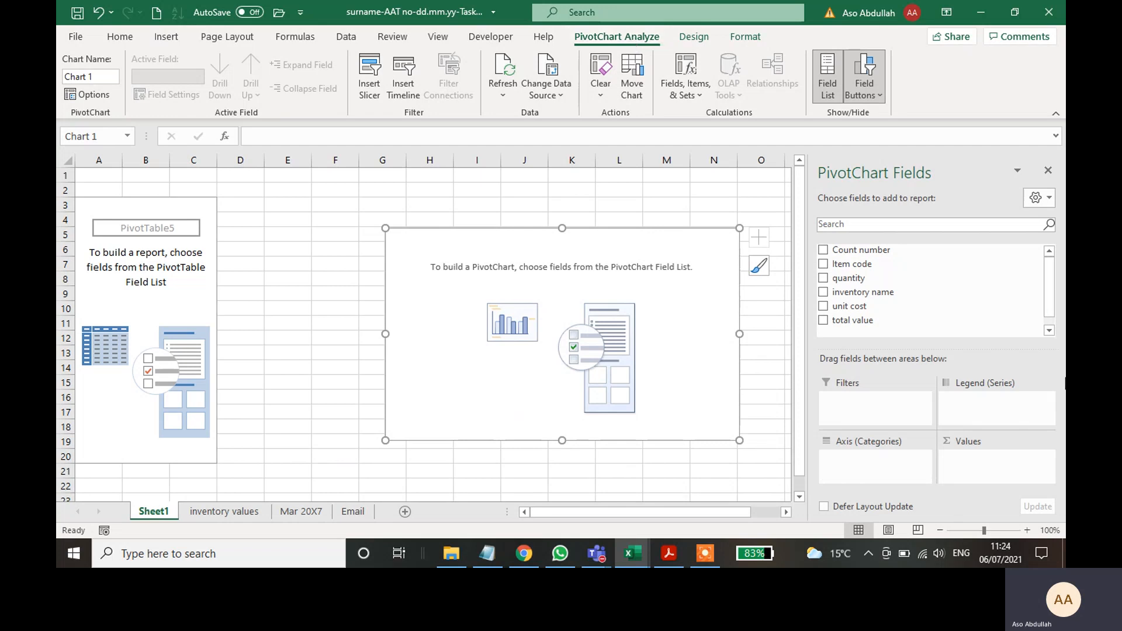
pyautogui.click(823, 265)
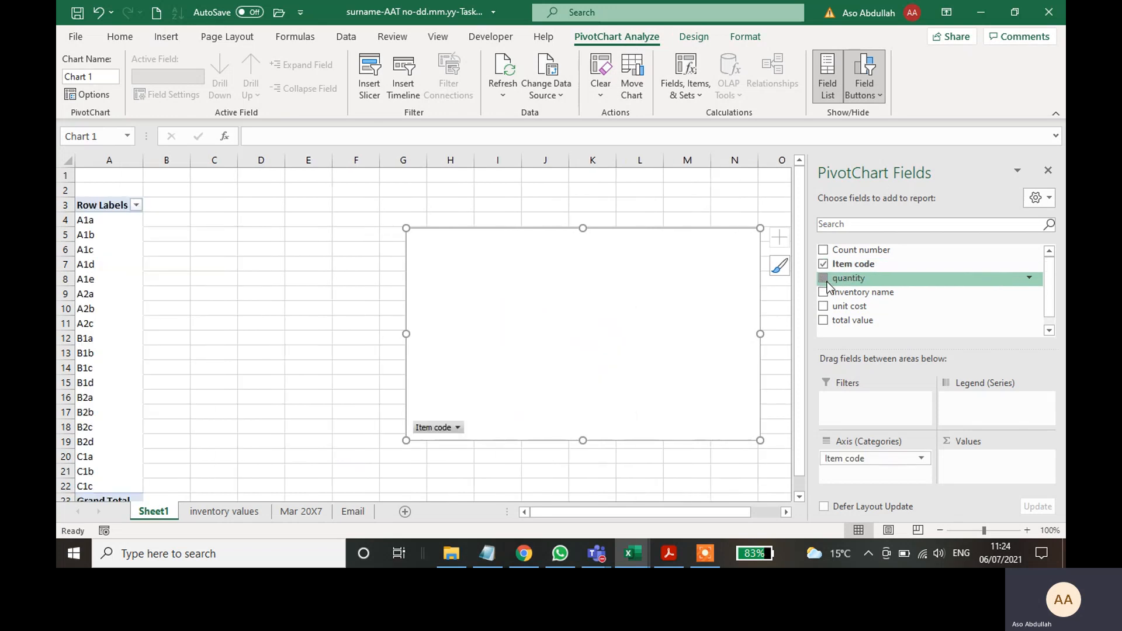
pyautogui.click(824, 279)
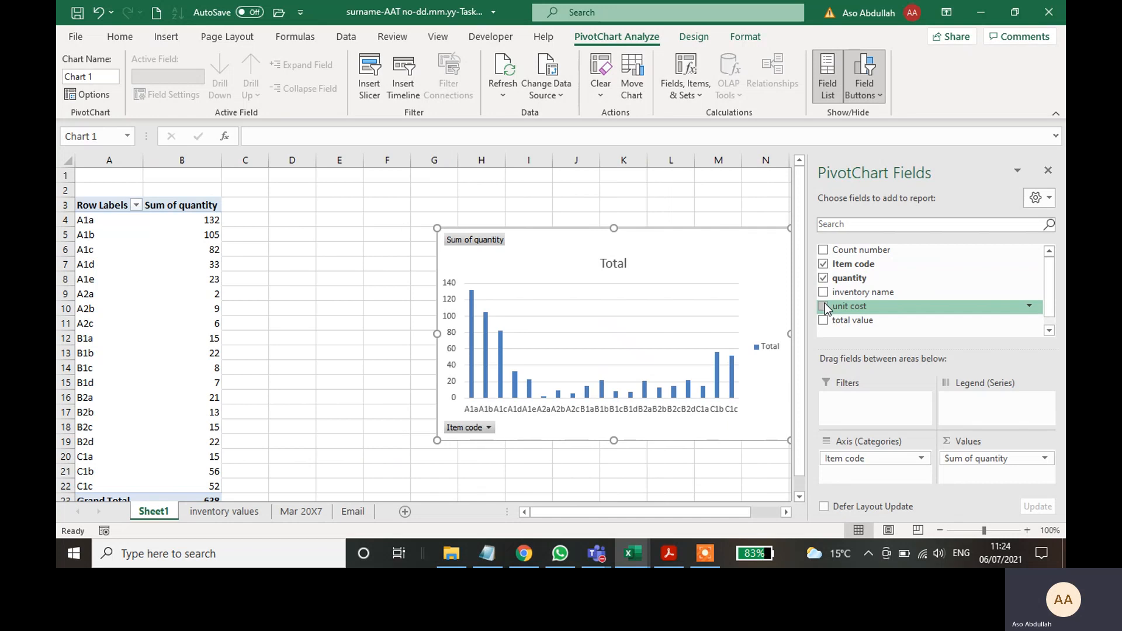
pyautogui.click(824, 305)
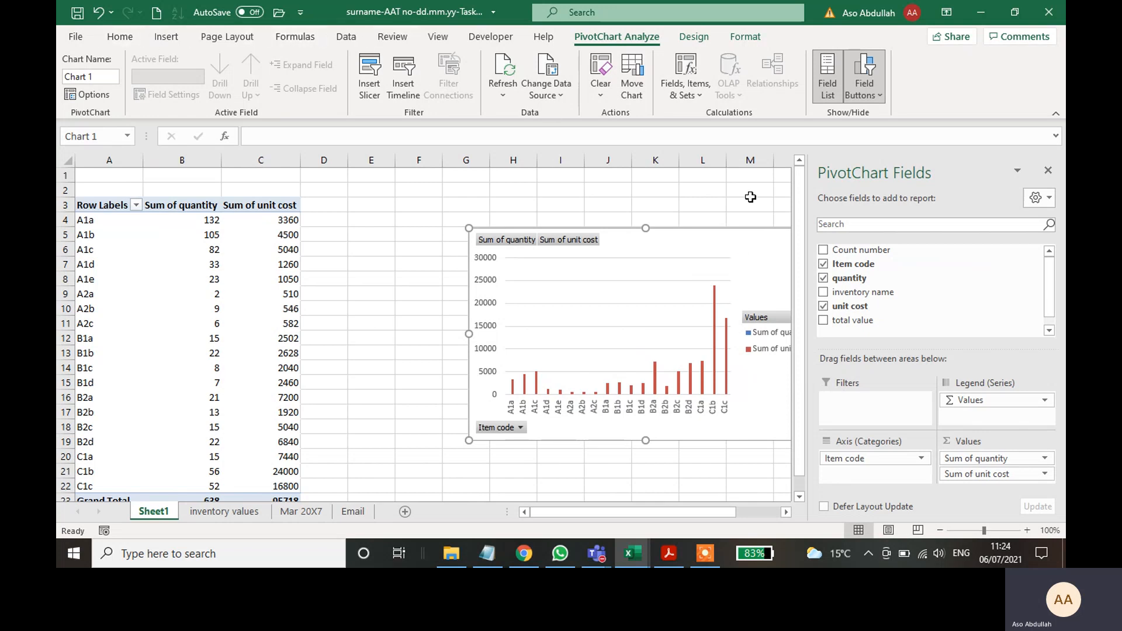
# - Change the pivot chart's type from clustered column to a plain Pie
pyautogui.rightClick(763, 239)
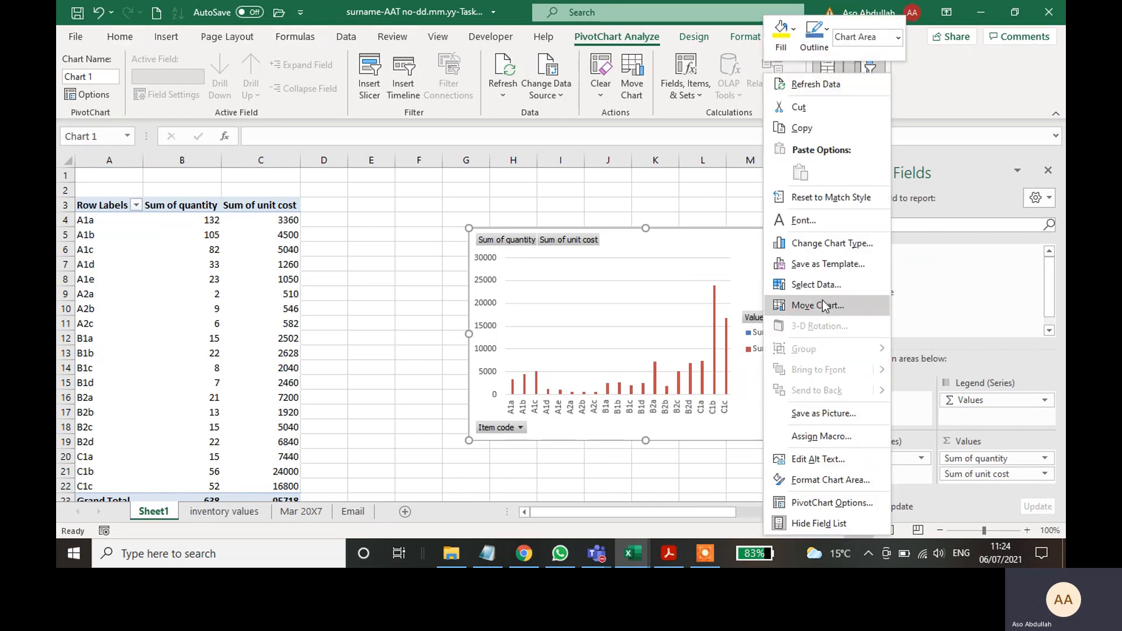
pyautogui.click(816, 249)
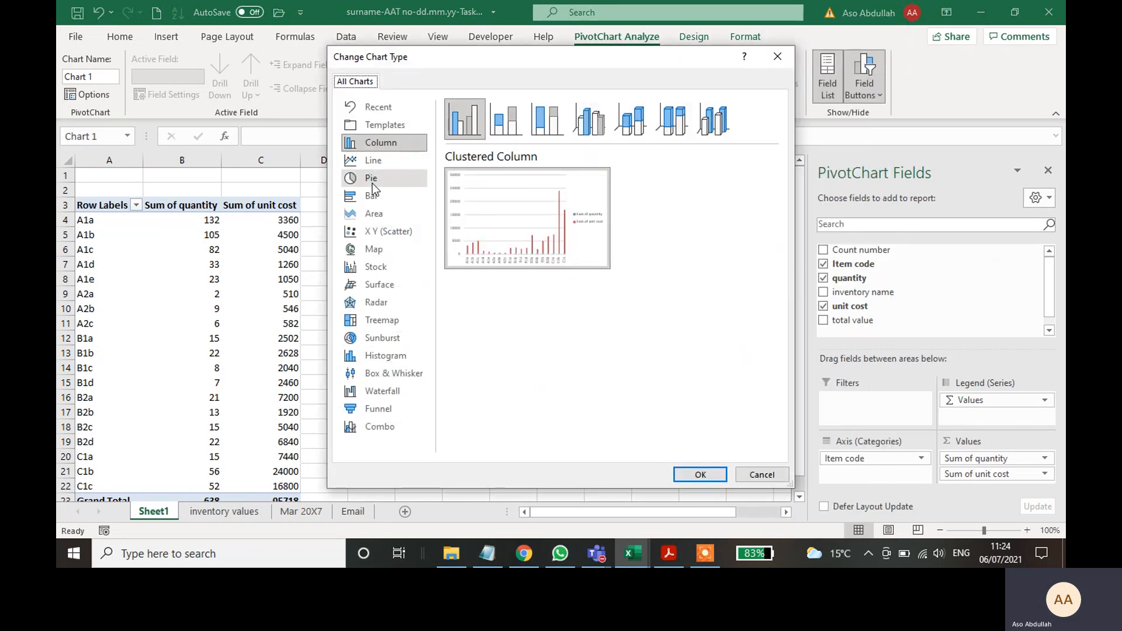
pyautogui.click(375, 177)
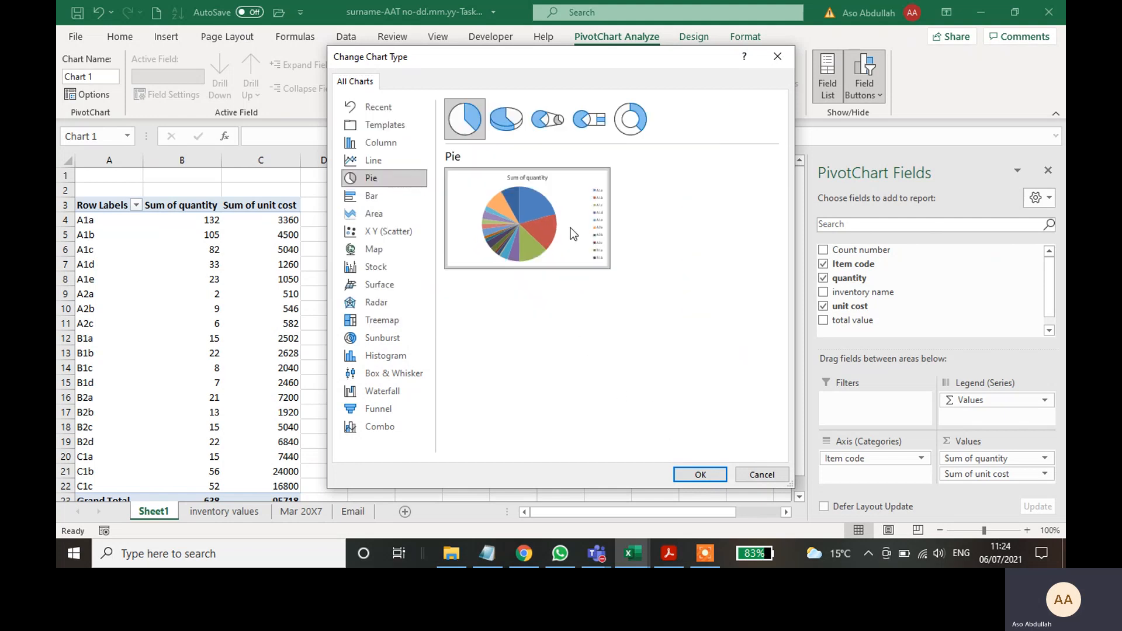
pyautogui.click(700, 475)
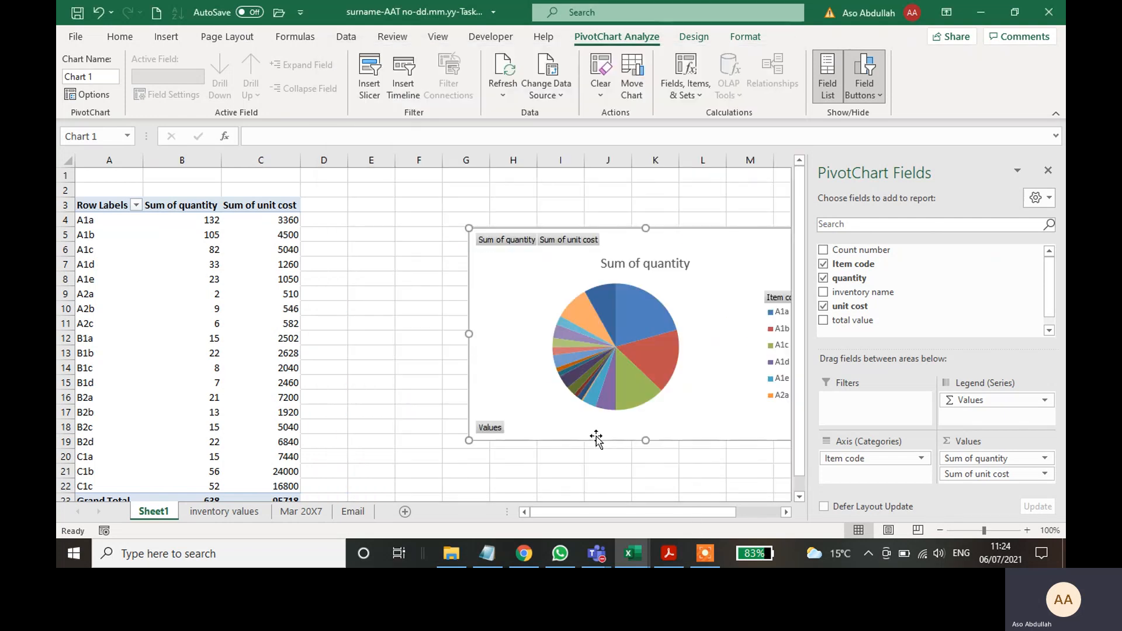
# - Enlarge the pie chart to fill columns E to O beside the pivot table and close the field list
pyautogui.moveTo(469, 226); pyautogui.dragTo(372, 192)
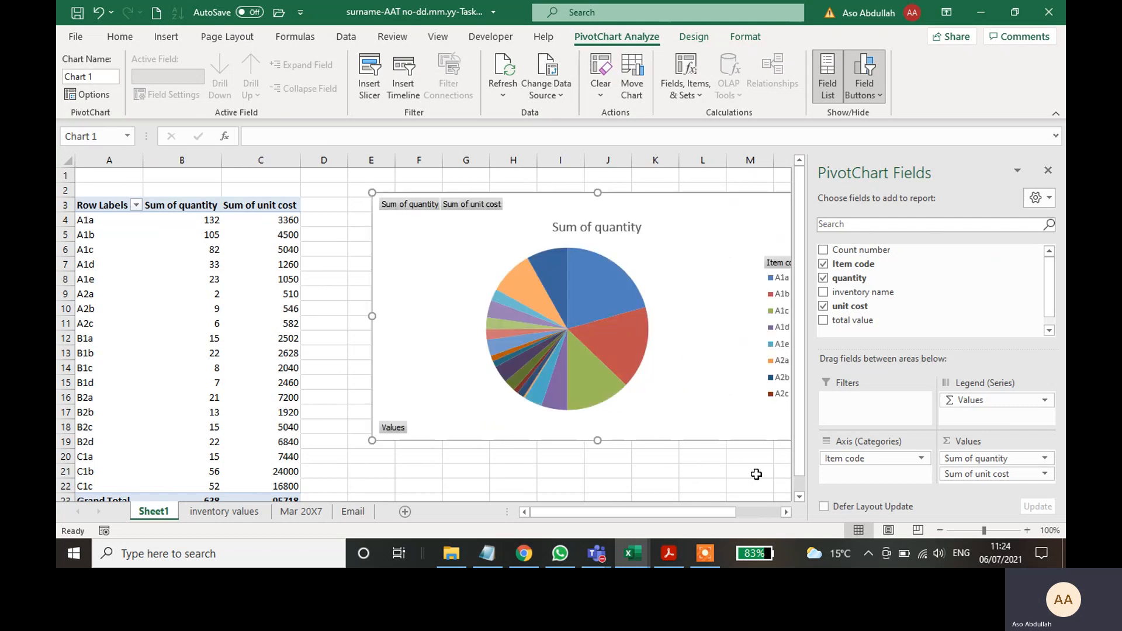
pyautogui.moveTo(373, 440); pyautogui.dragTo(335, 478)
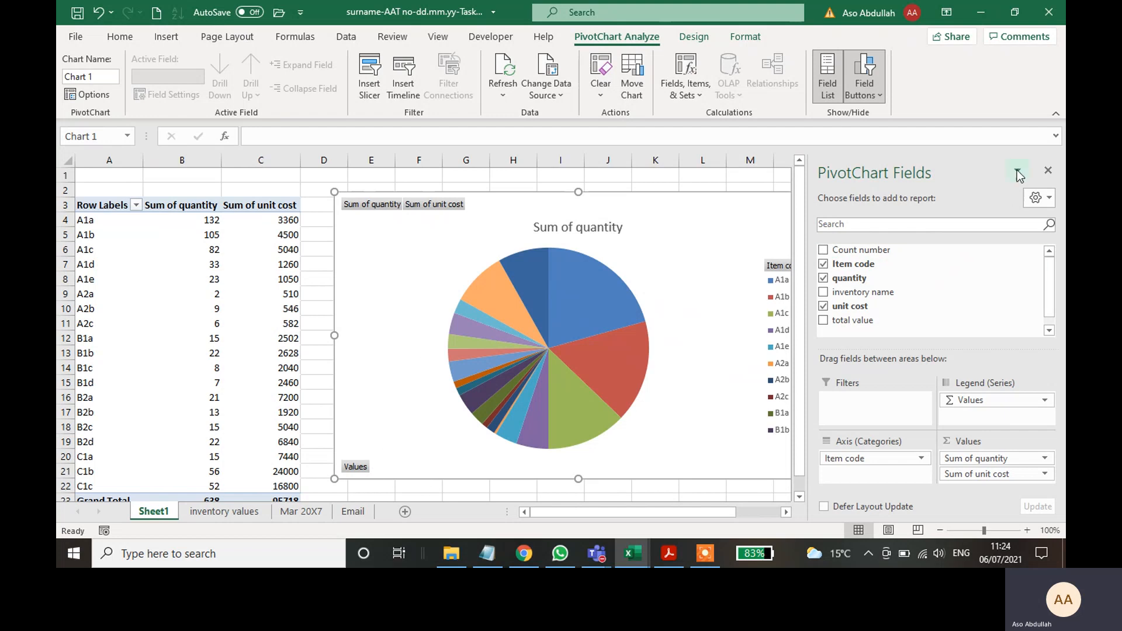
pyautogui.click(1047, 170)
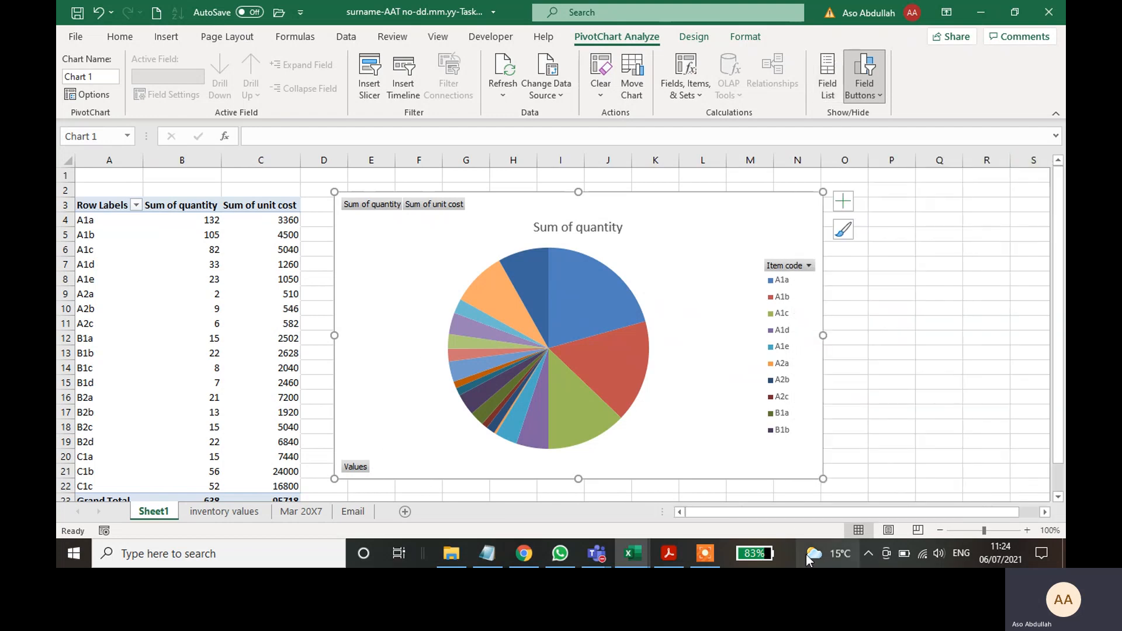
pyautogui.moveTo(822, 478); pyautogui.dragTo(877, 474)
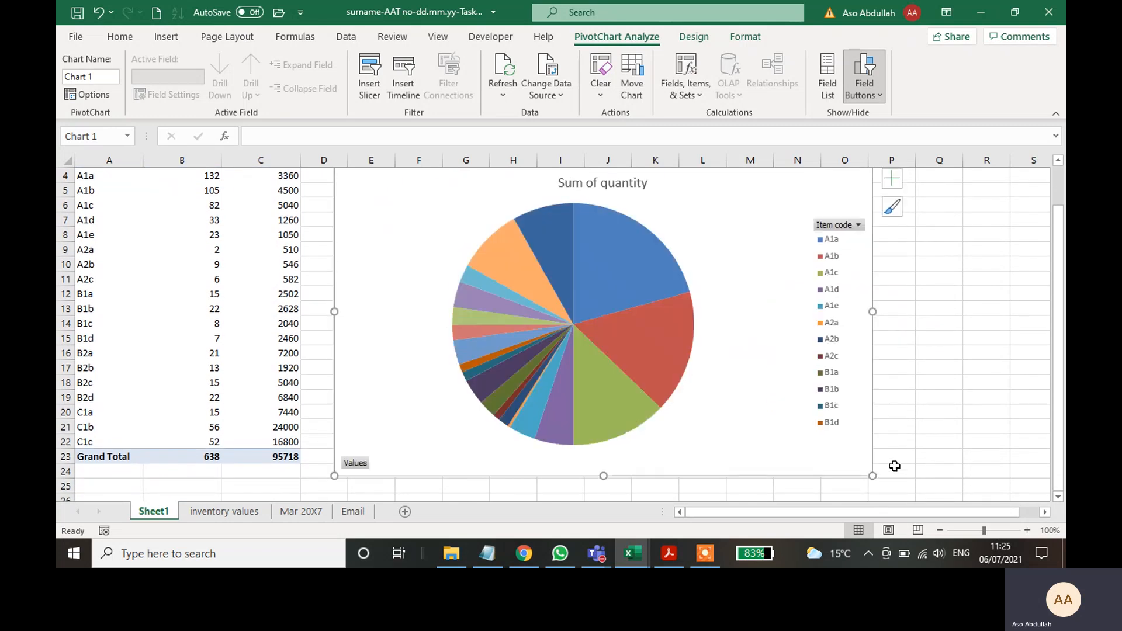
pyautogui.scroll(1, 899, 470)
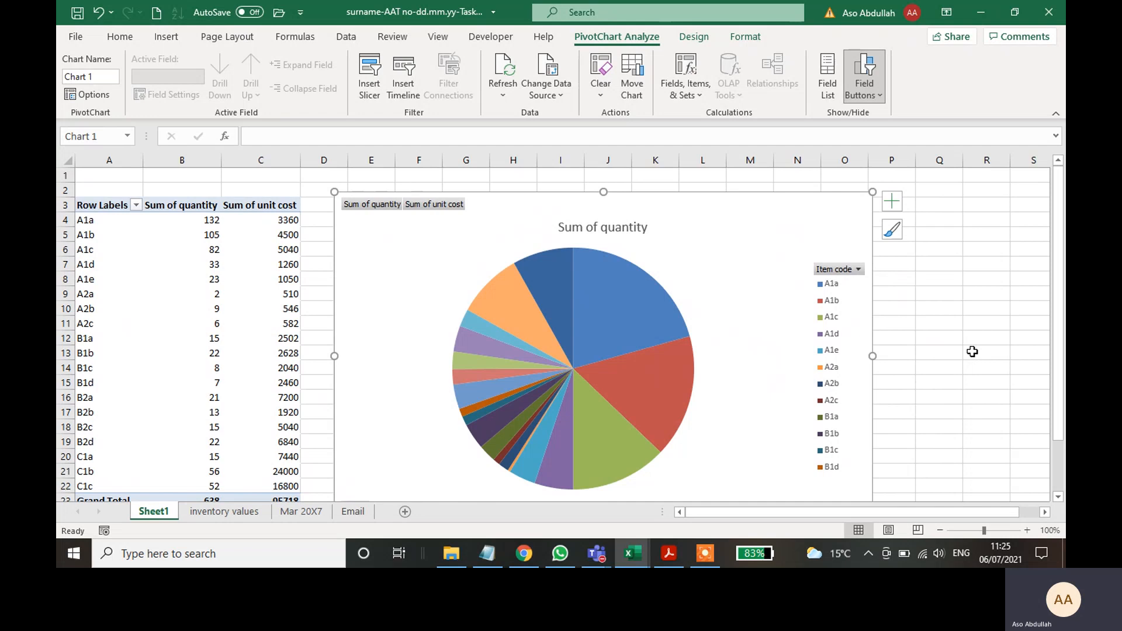
# - Compare the chart requirements in the PDF with the pivot table's columns and the pie chart in Excel
pyautogui.click(669, 554)
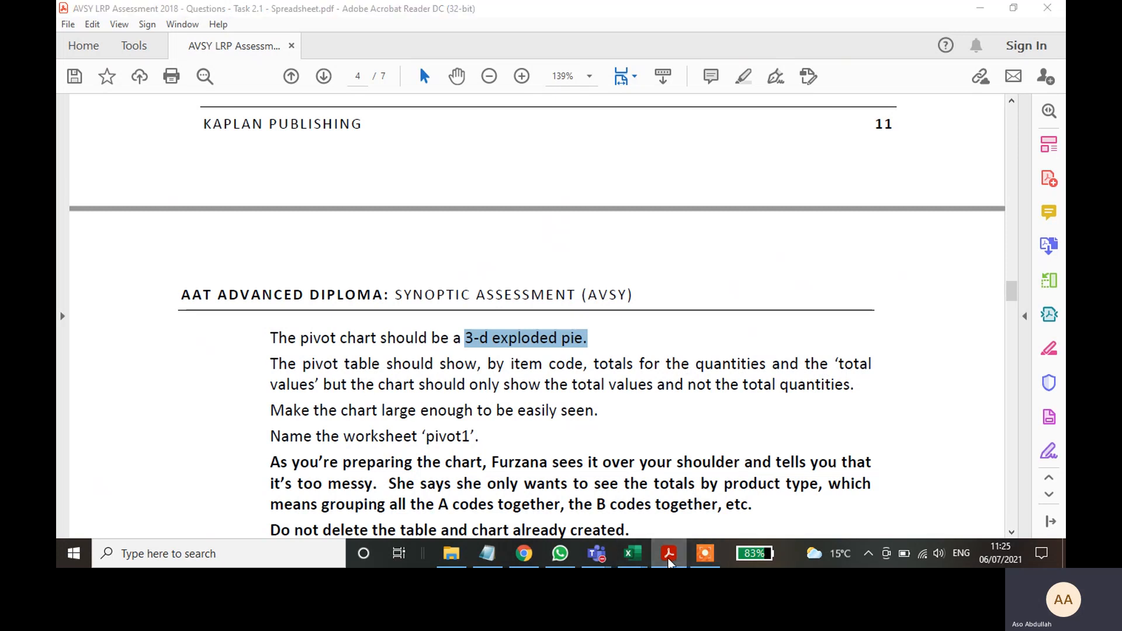
pyautogui.click(633, 553)
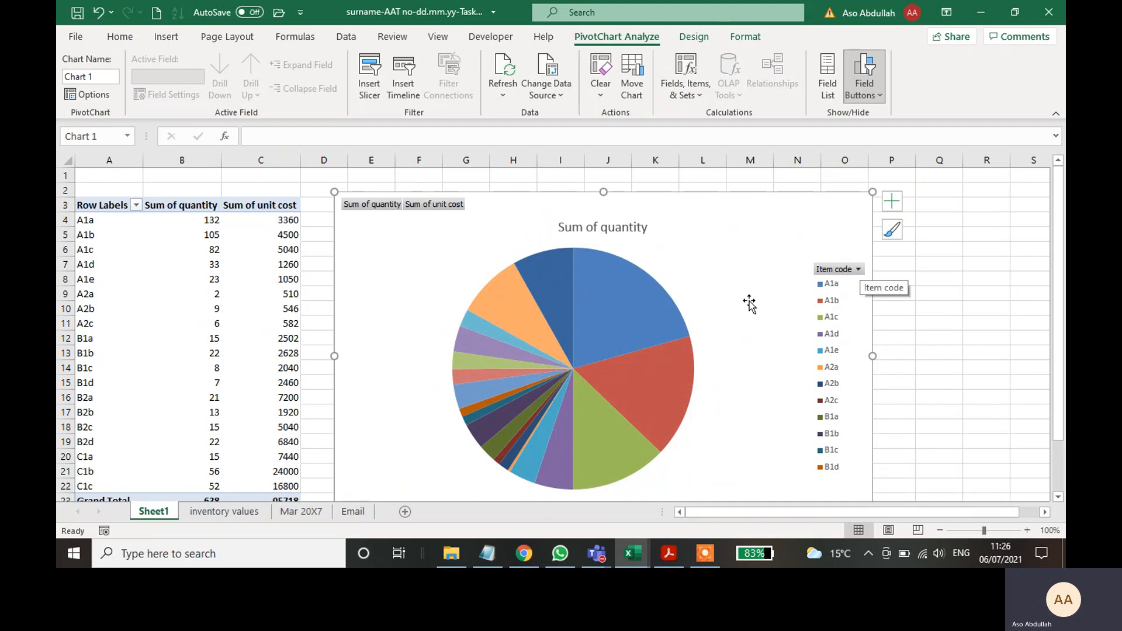
pyautogui.scroll(-2, 810, 365)
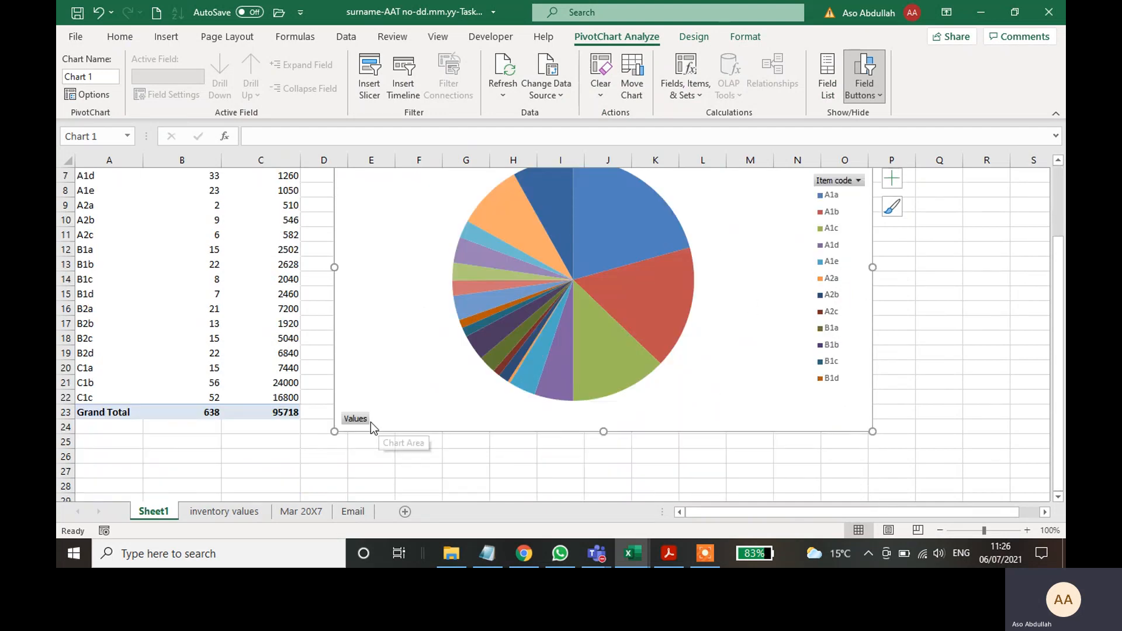
pyautogui.scroll(1, 320, 428)
pyautogui.scroll(2, 320, 428)
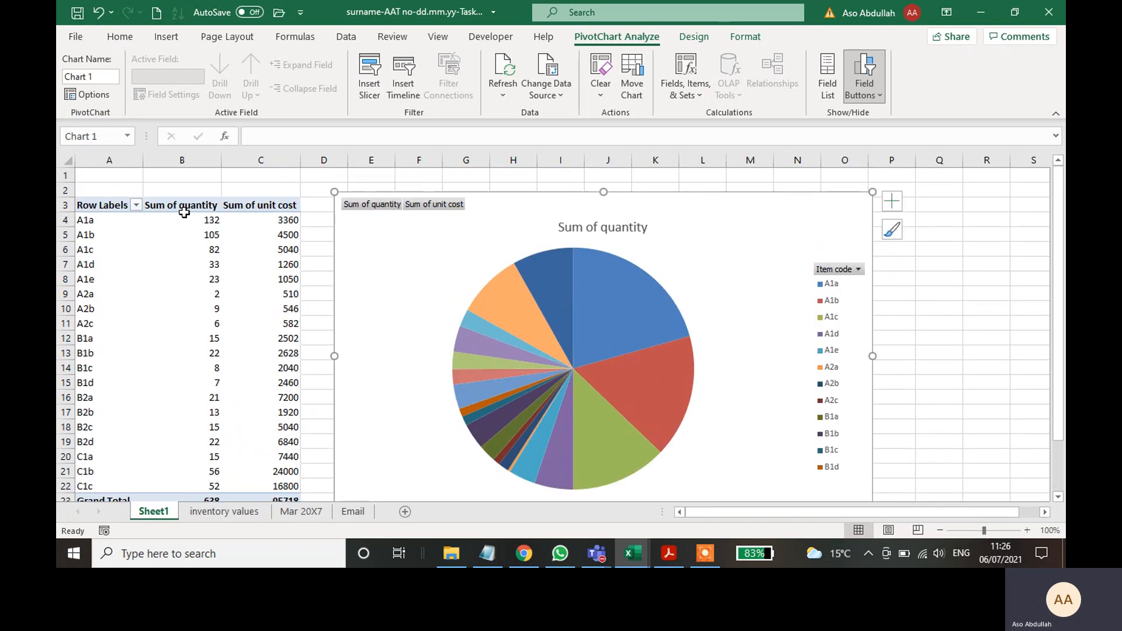
pyautogui.moveTo(273, 222)
# - Check the required sheet name in the PDF and rename the pivot table's worksheet in Excel to pivot1
pyautogui.click(669, 554)
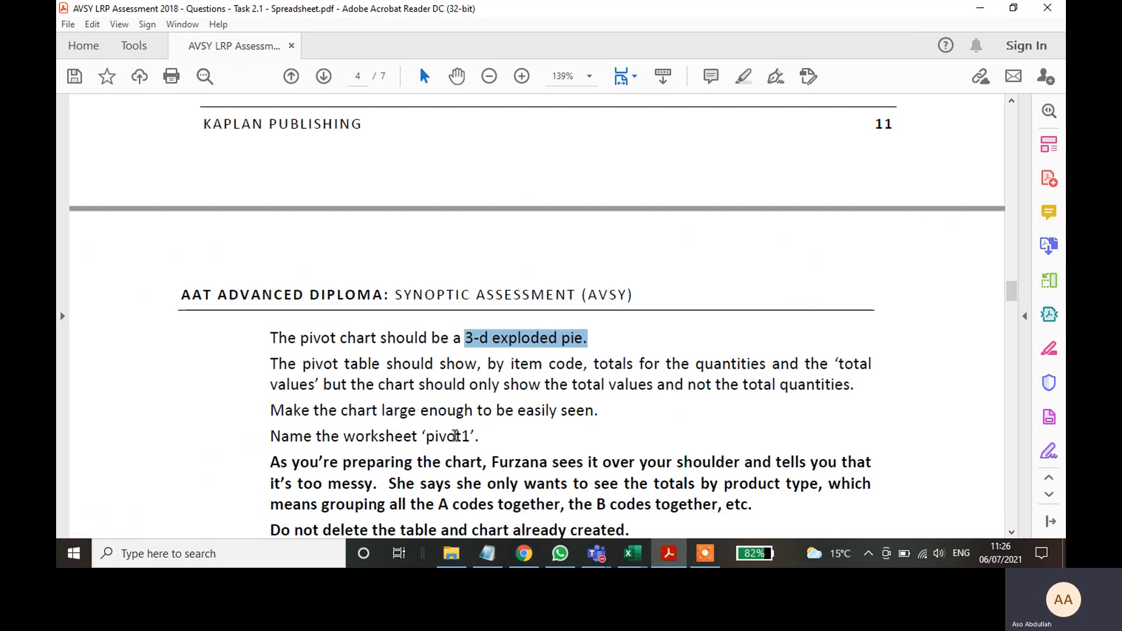
pyautogui.moveTo(477, 437); pyautogui.dragTo(425, 438)
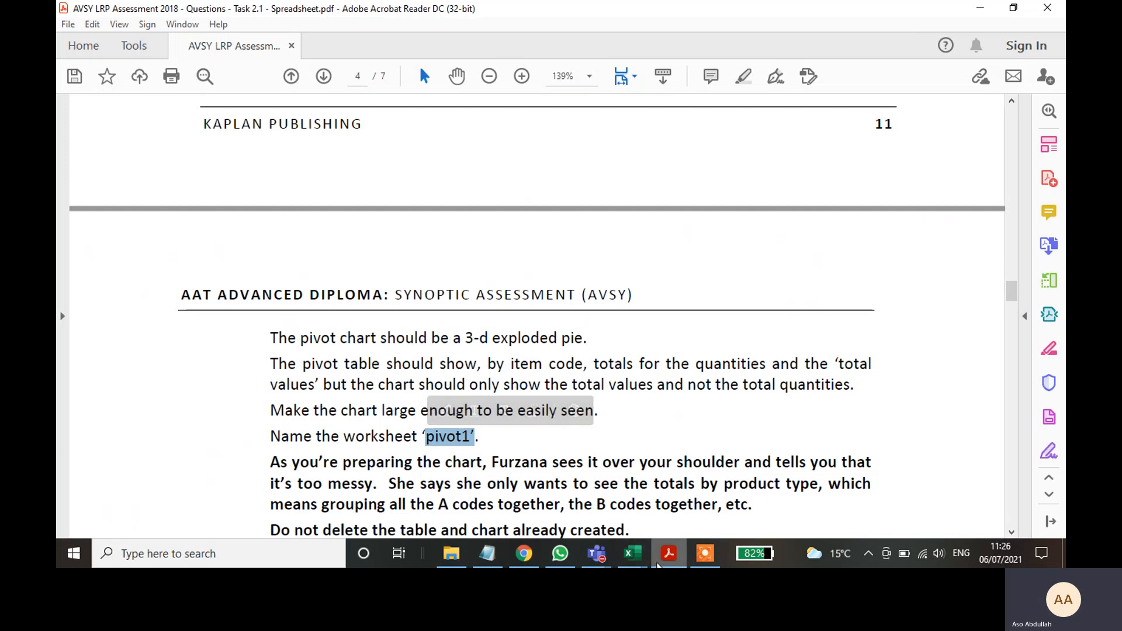
pyautogui.click(632, 553)
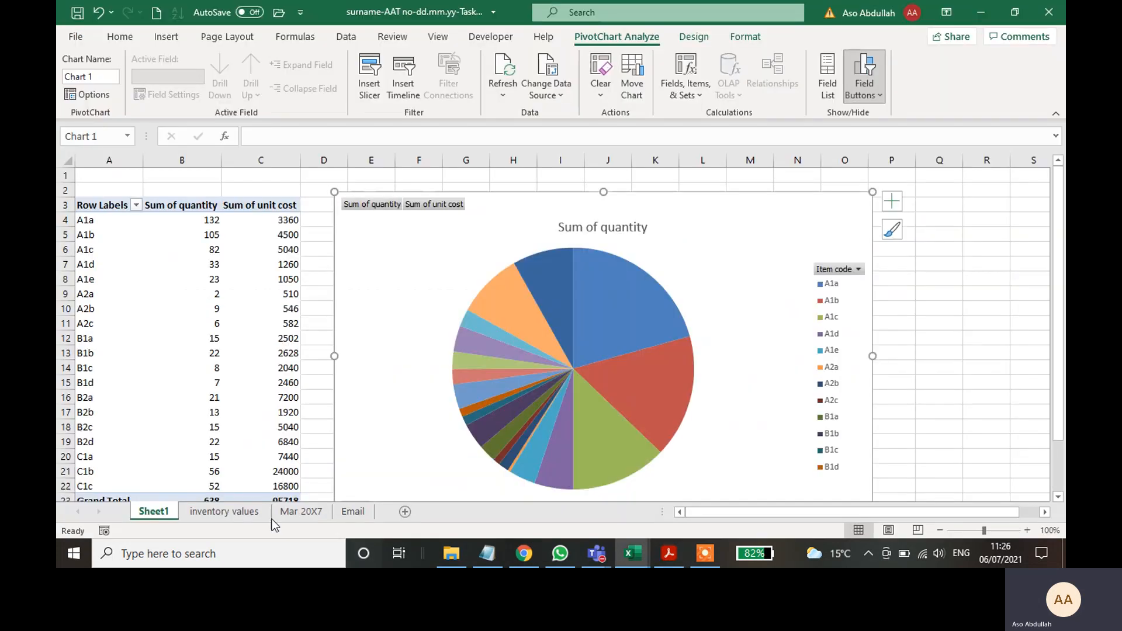
pyautogui.doubleClick(160, 516)
pyautogui.write('pivot t')
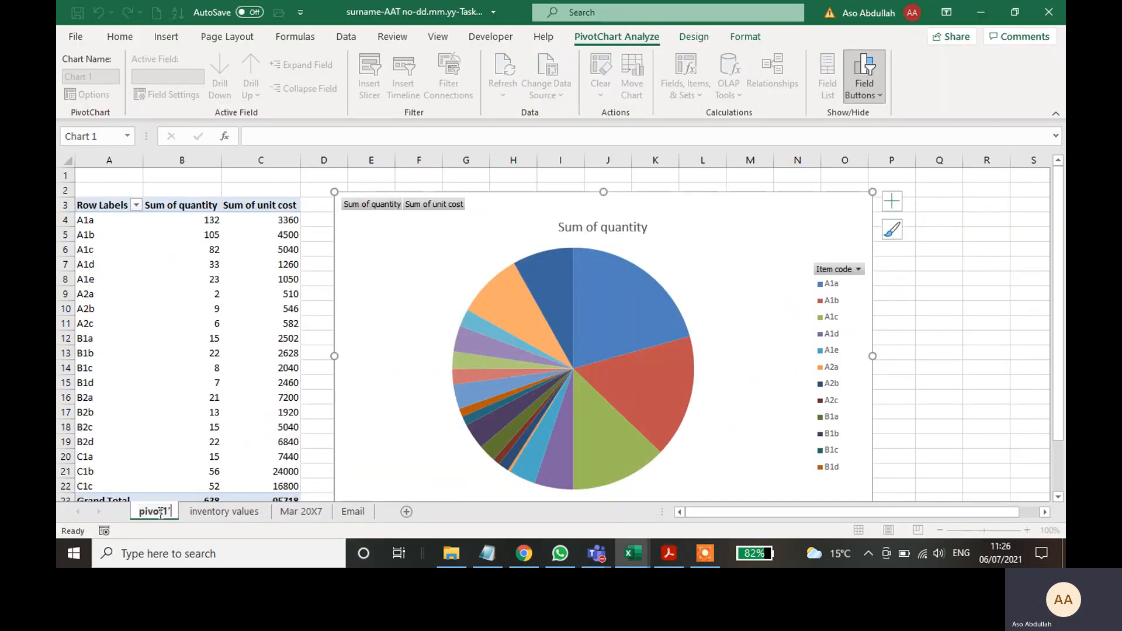
pyautogui.press('BackSpace')
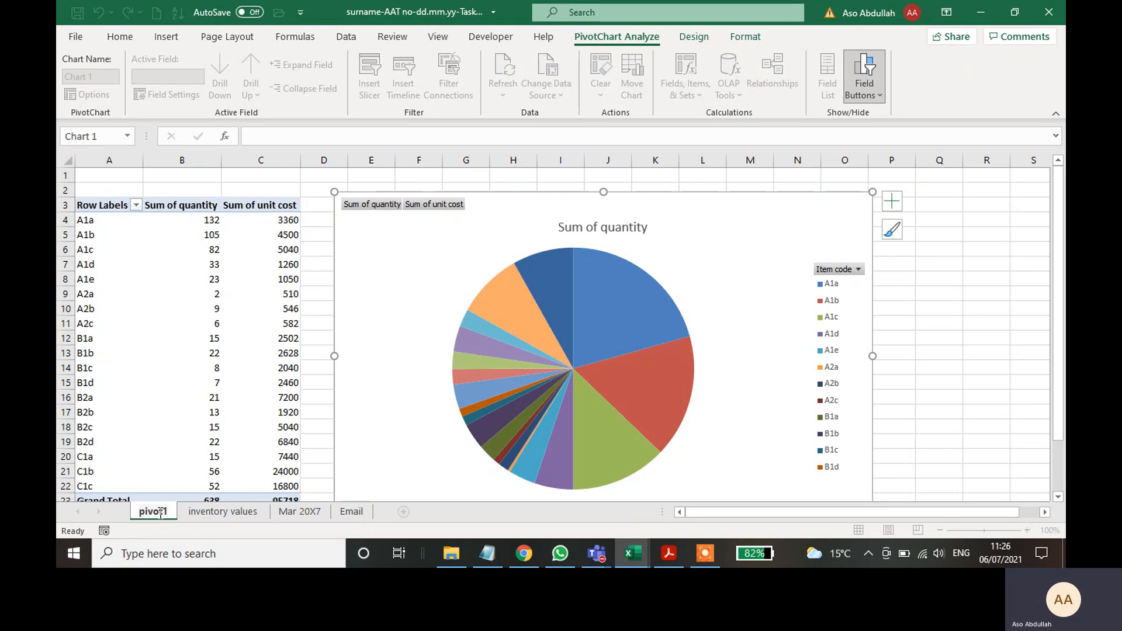
pyautogui.write('1')
pyautogui.press('Return')
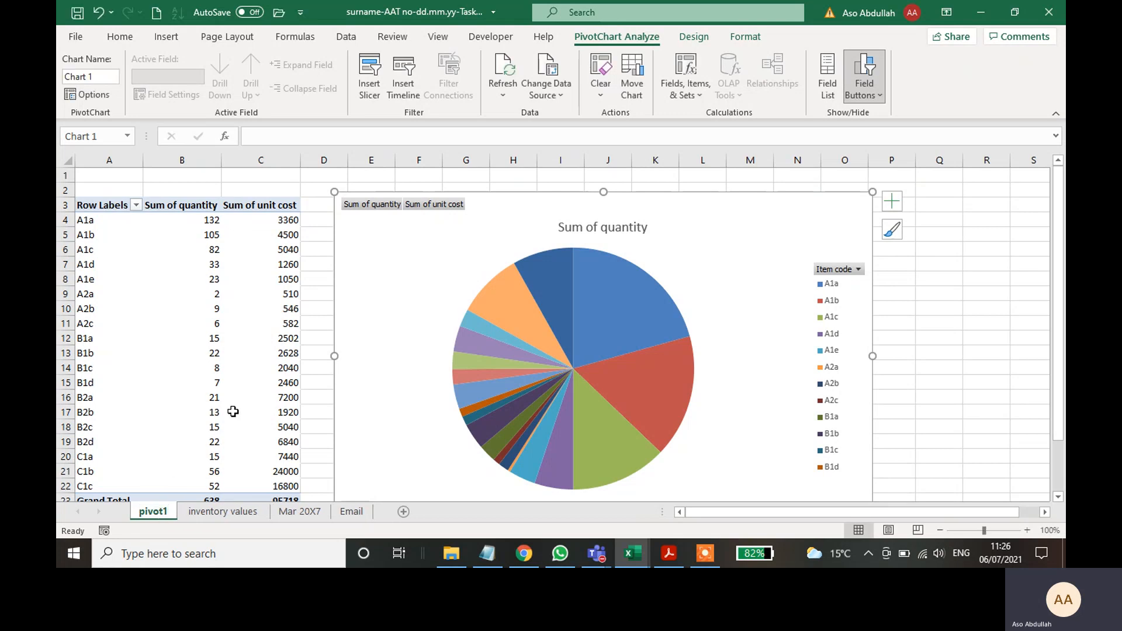
pyautogui.click(929, 287)
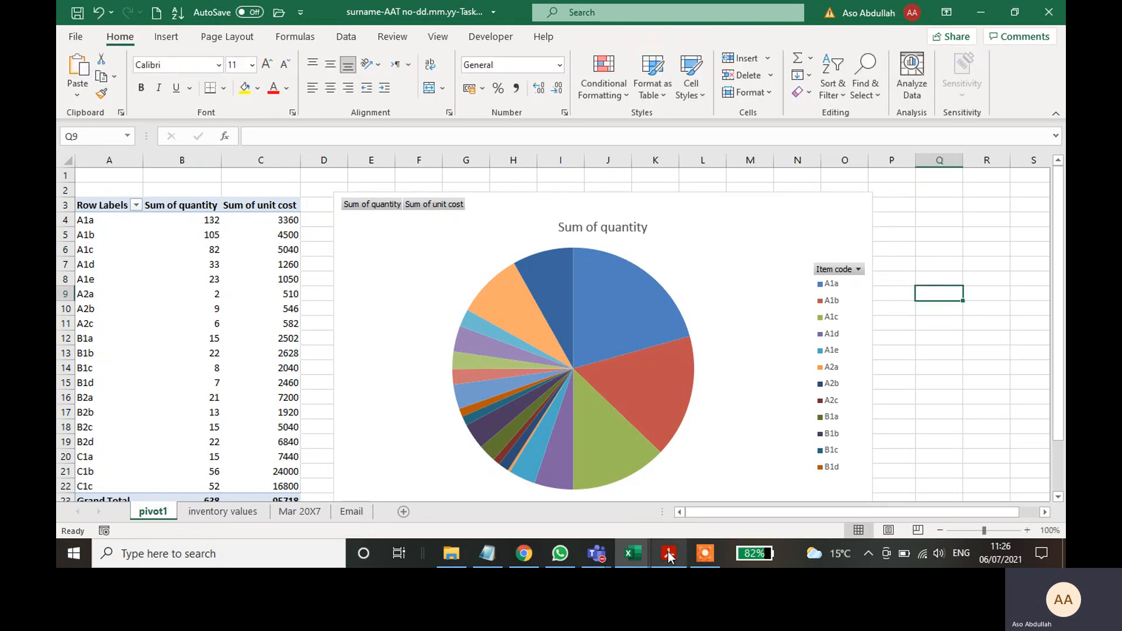
# - Switch to the PDF and highlight the completed requirements from the 3-d exploded pie line through the 'pivot1' worksheet name line
pyautogui.click(669, 554)
pyautogui.click(487, 440)
pyautogui.moveTo(492, 462); pyautogui.dragTo(265, 331)
pyautogui.click(509, 432)
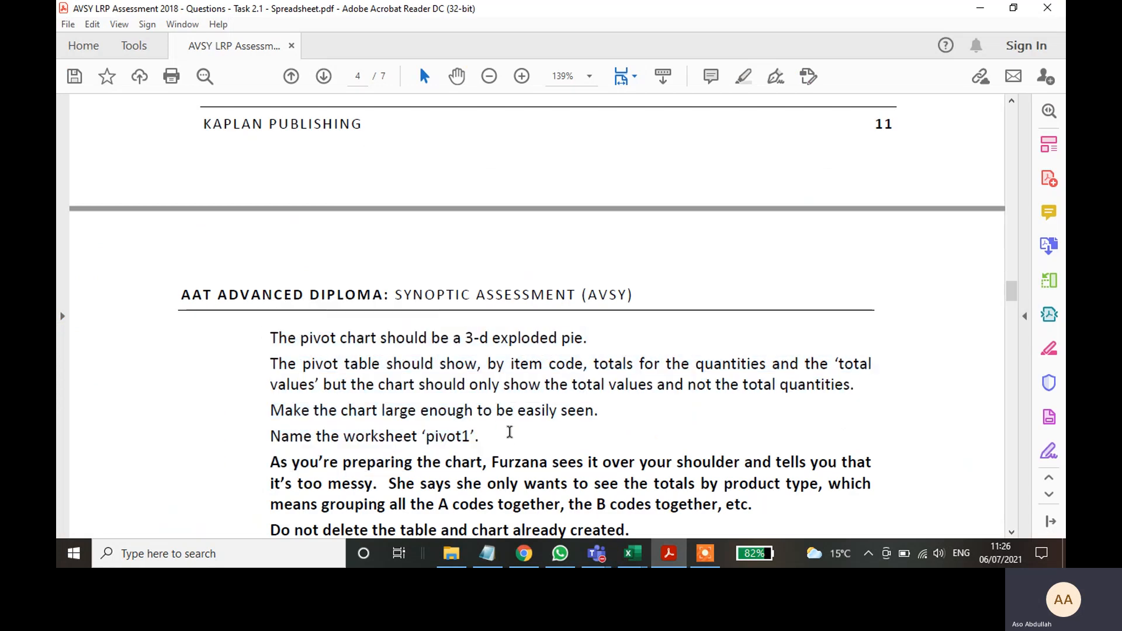
pyautogui.moveTo(488, 435); pyautogui.dragTo(270, 334)
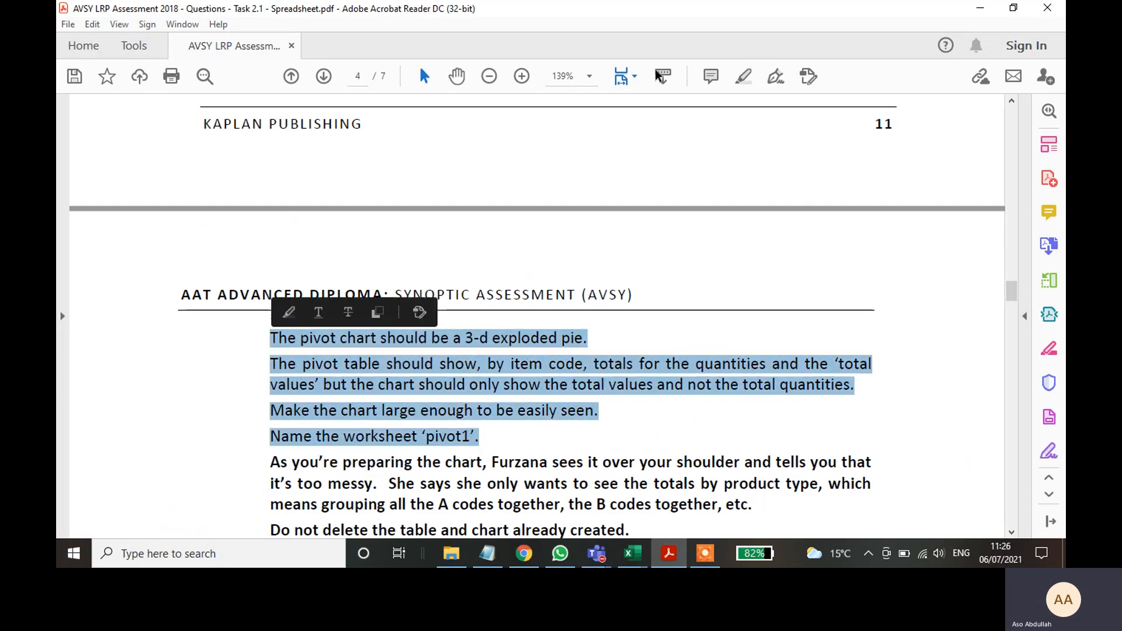
pyautogui.click(740, 77)
pyautogui.scroll(-2, 648, 328)
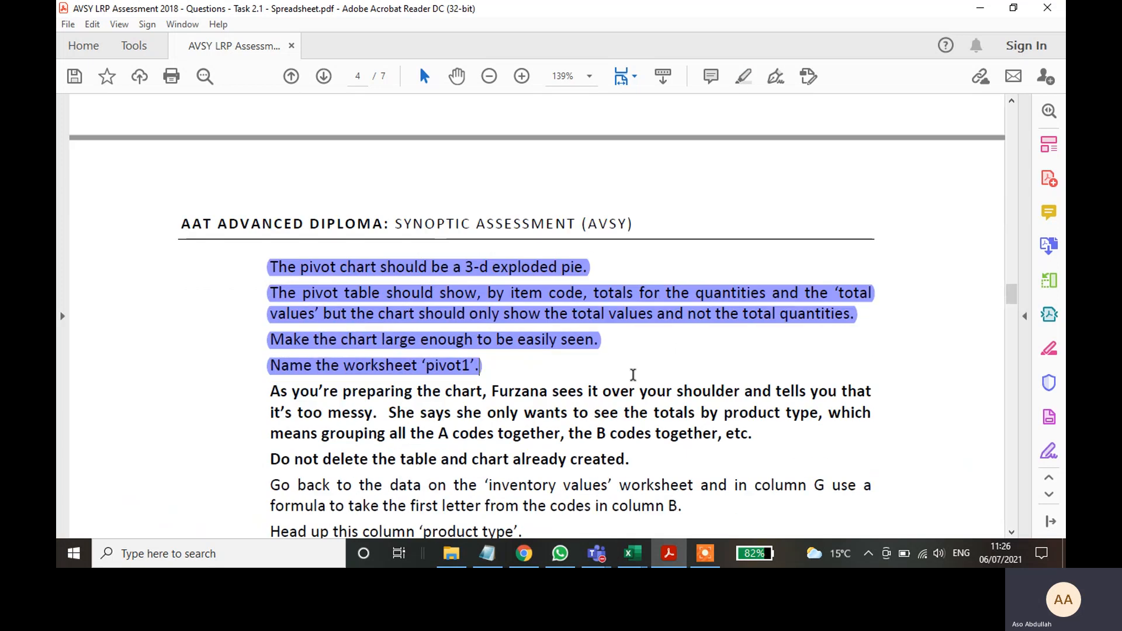
# - Read the PDF's request for totals grouped by product type, and view the item data on Excel's 'inventory values' worksheet
pyautogui.scroll(-1, 299, 417)
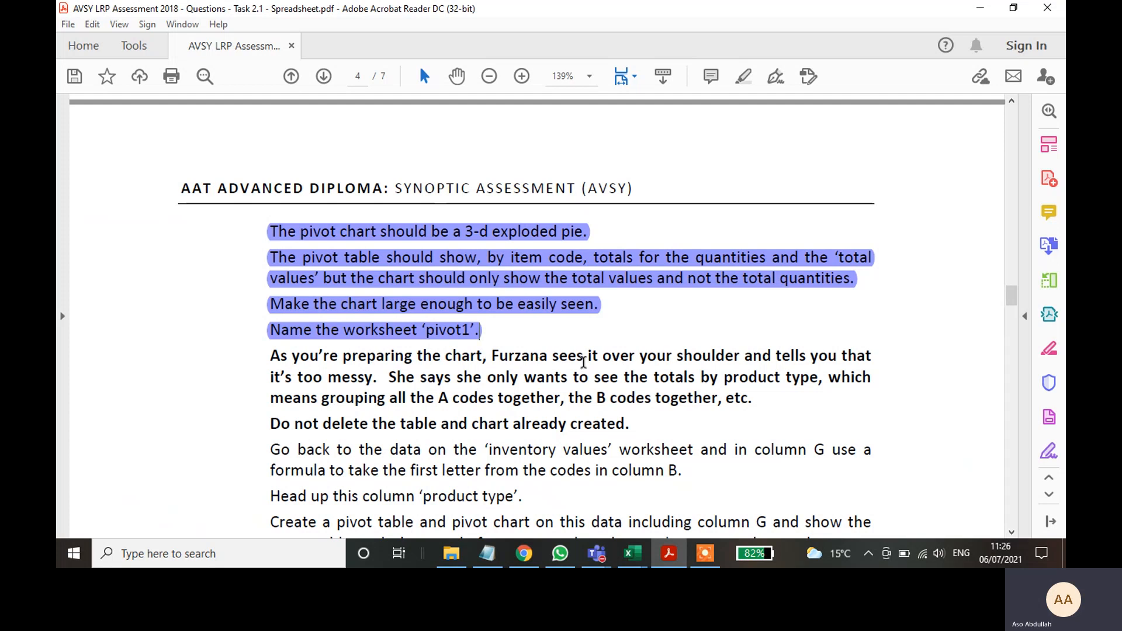
pyautogui.doubleClick(527, 360)
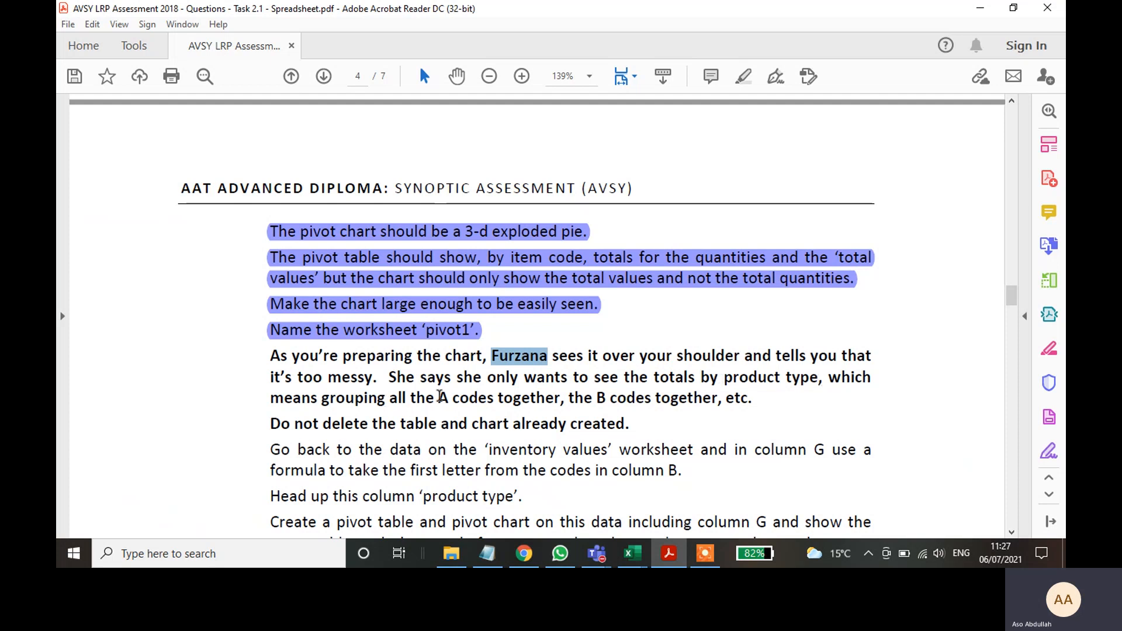
pyautogui.click(440, 397)
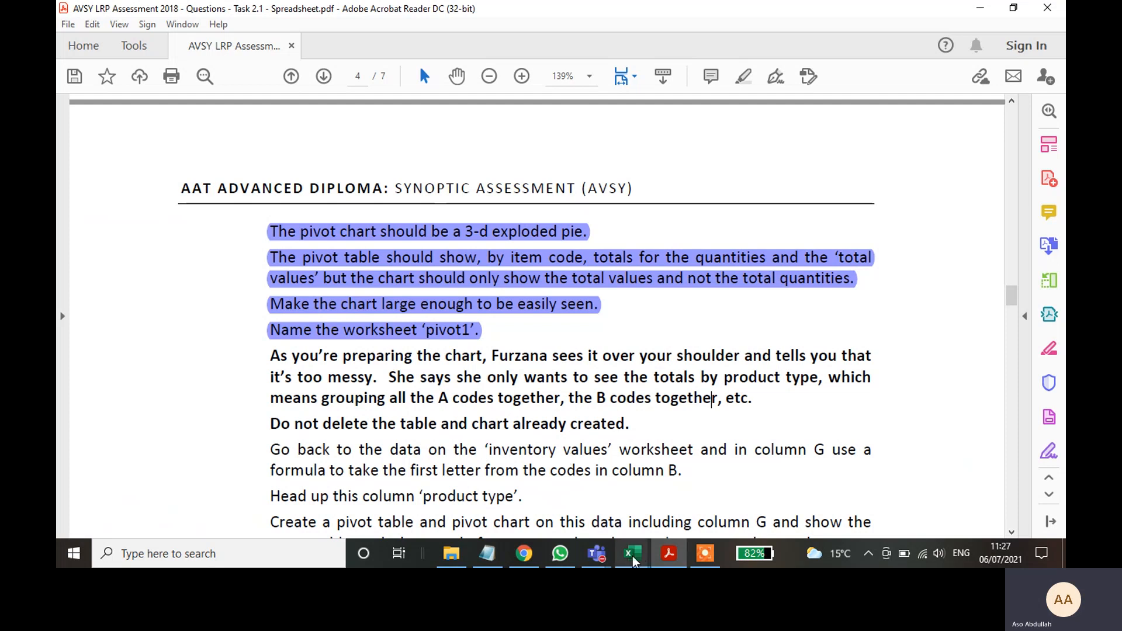
pyautogui.moveTo(632, 554)
pyautogui.click(561, 511)
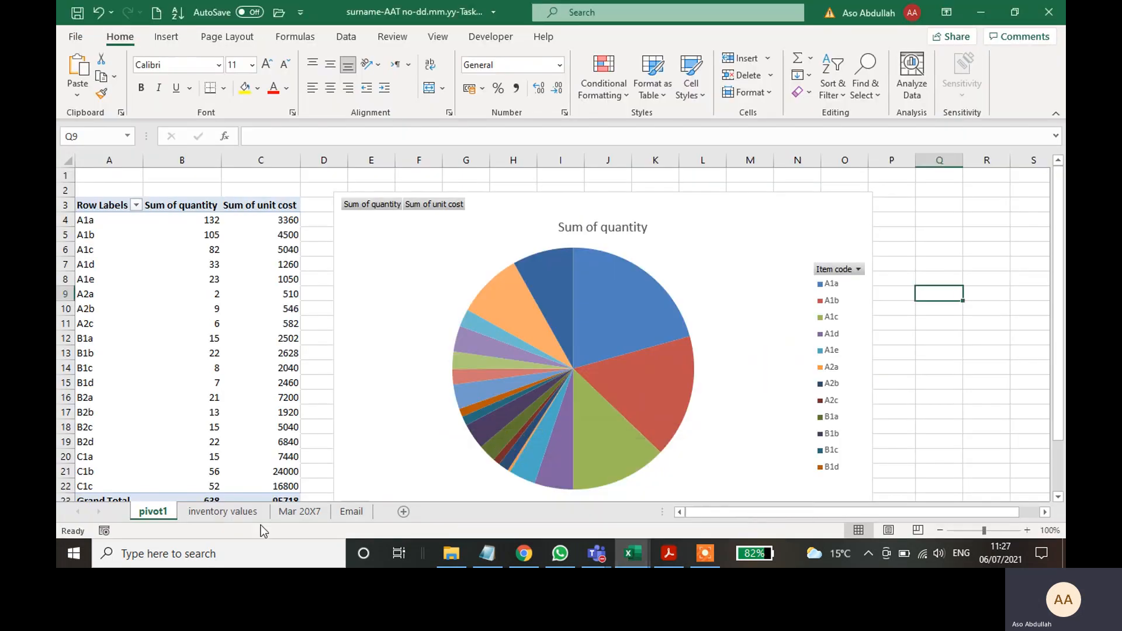
pyautogui.click(227, 511)
pyautogui.click(717, 333)
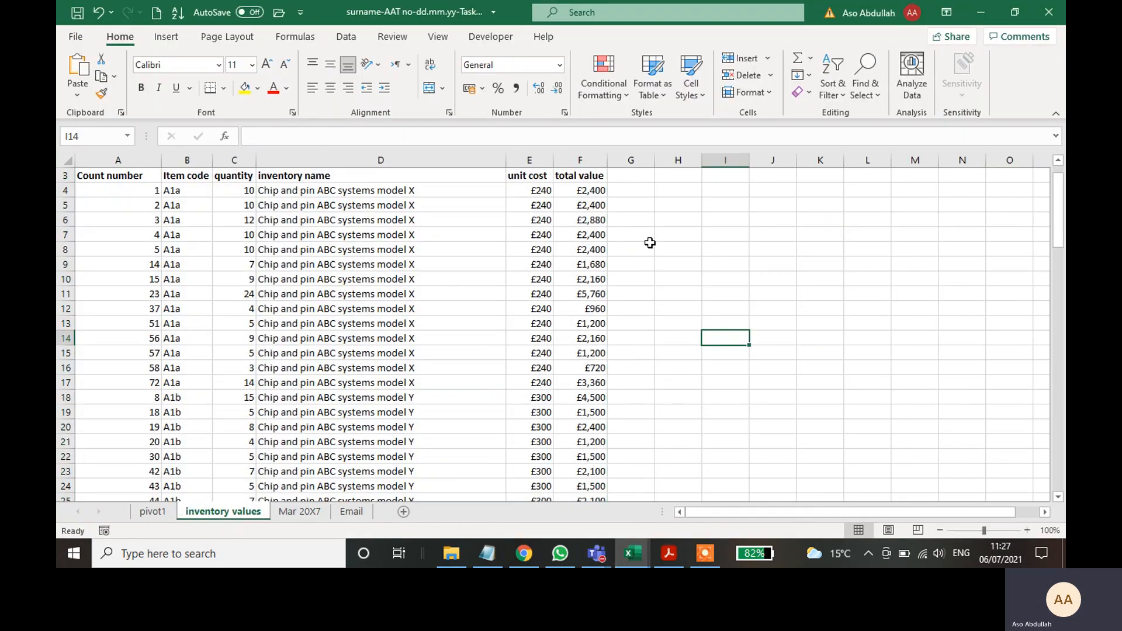
# - Check the column G formula instruction in the PDF against the worksheet and highlight the words 'first letter' in it
pyautogui.click(672, 554)
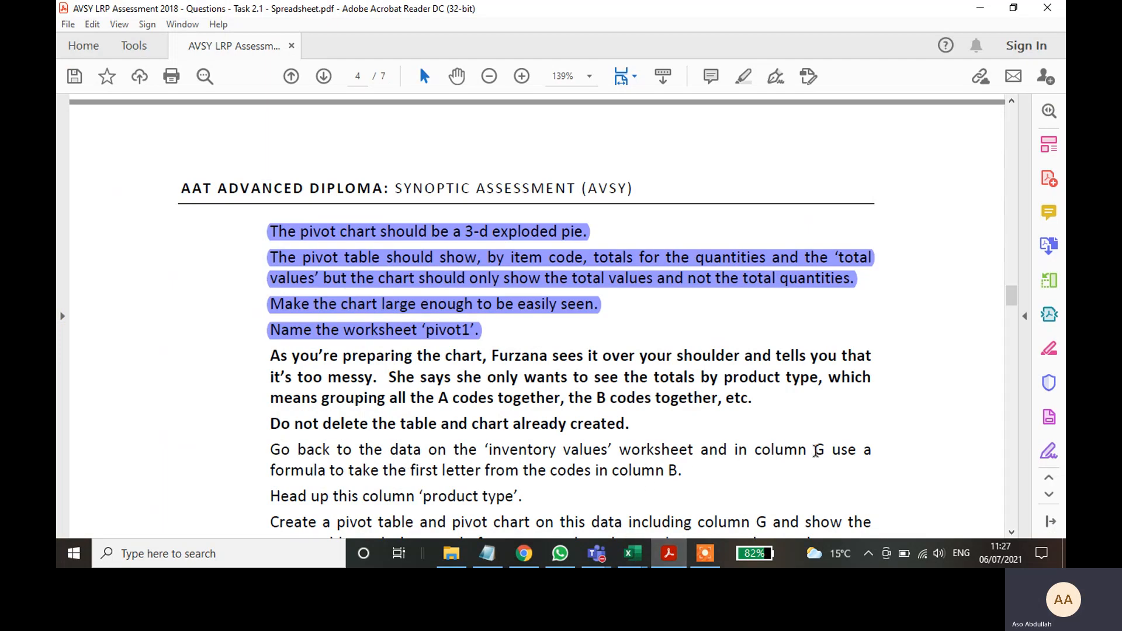
pyautogui.click(671, 555)
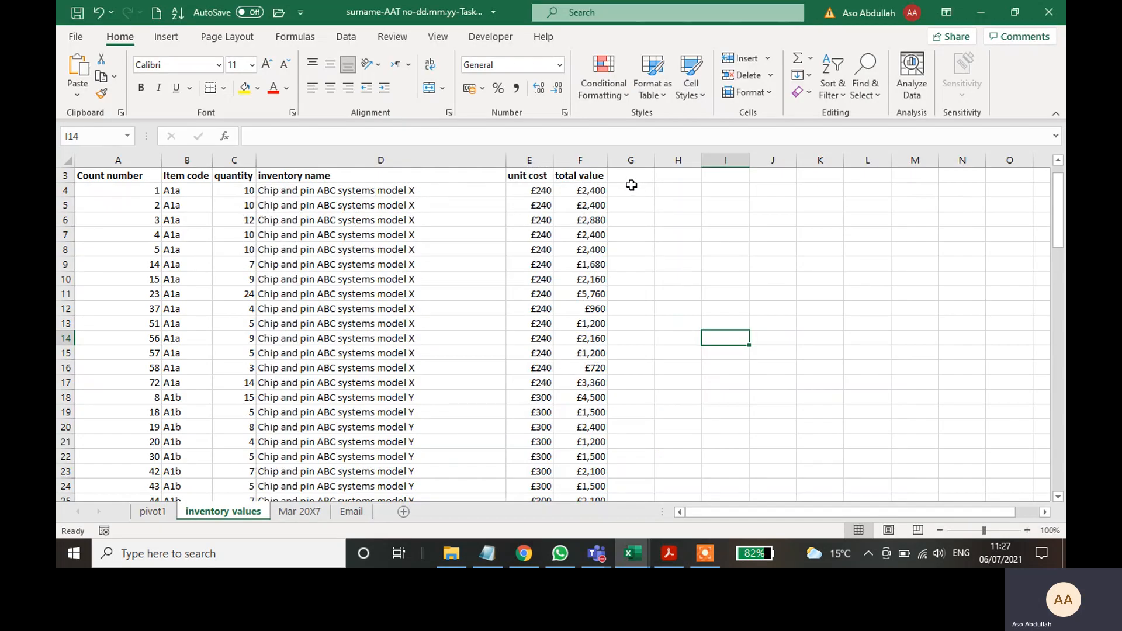
pyautogui.click(631, 185)
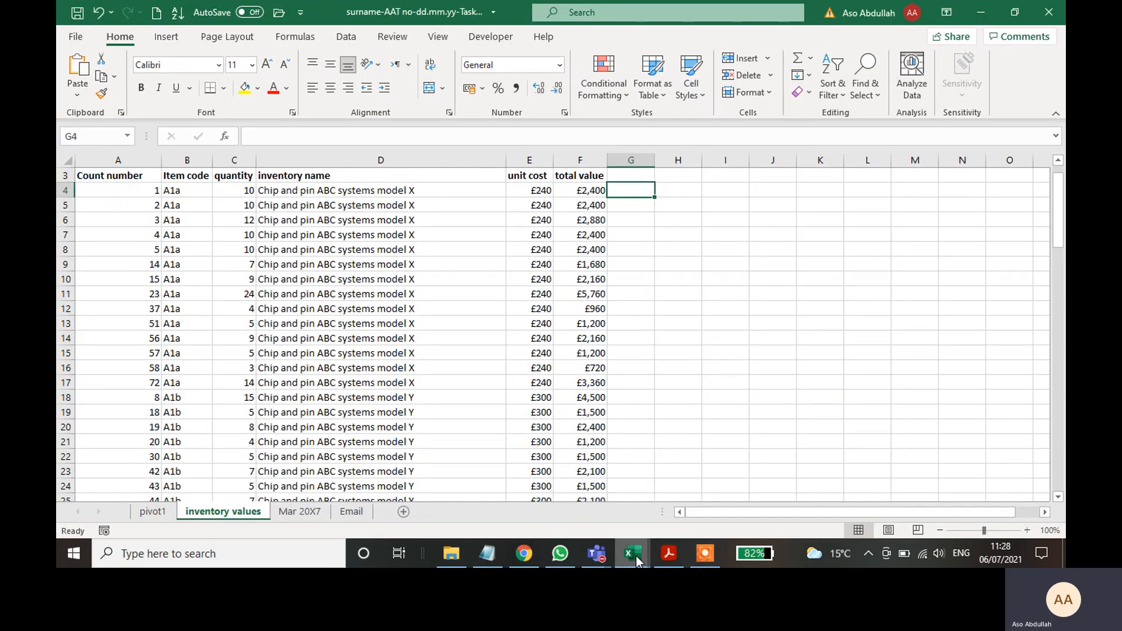
pyautogui.click(678, 556)
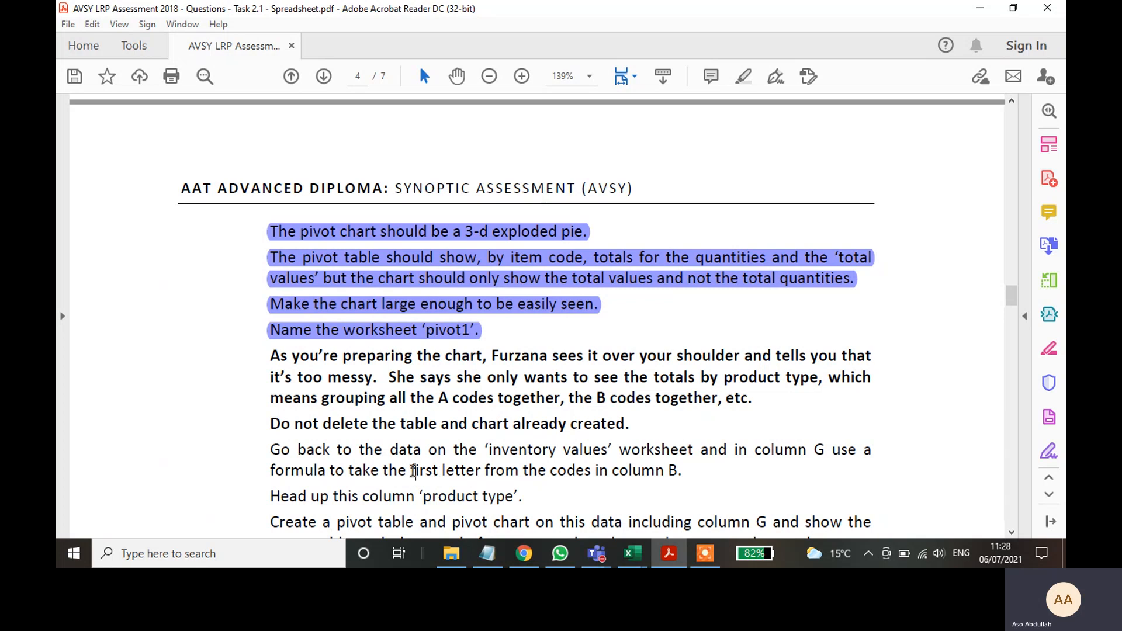
pyautogui.moveTo(412, 471); pyautogui.dragTo(481, 472)
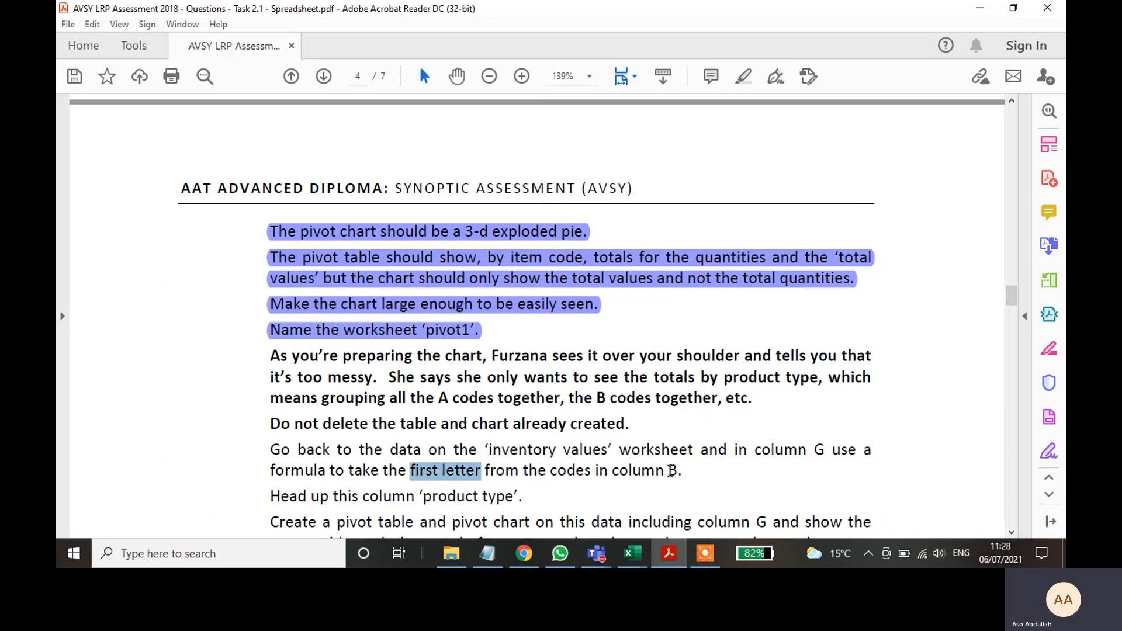
pyautogui.click(741, 81)
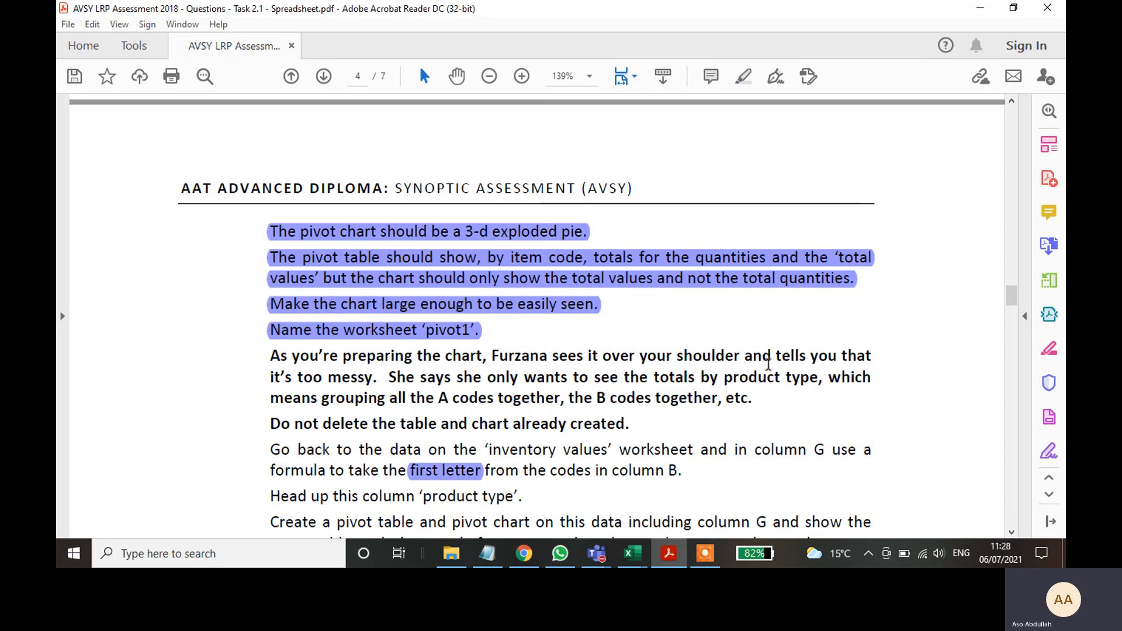
# - Switch to Excel, enter =LEFT(B4,1) in cell G4 of 'inventory values', and fill the formula down column G
pyautogui.click(669, 560)
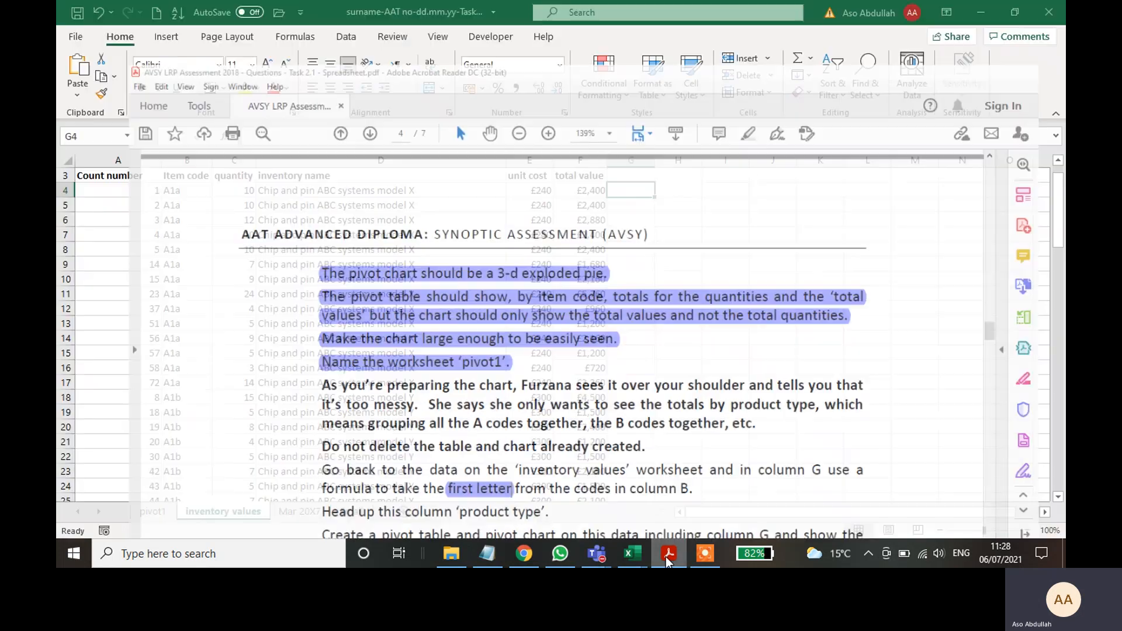
pyautogui.click(179, 192)
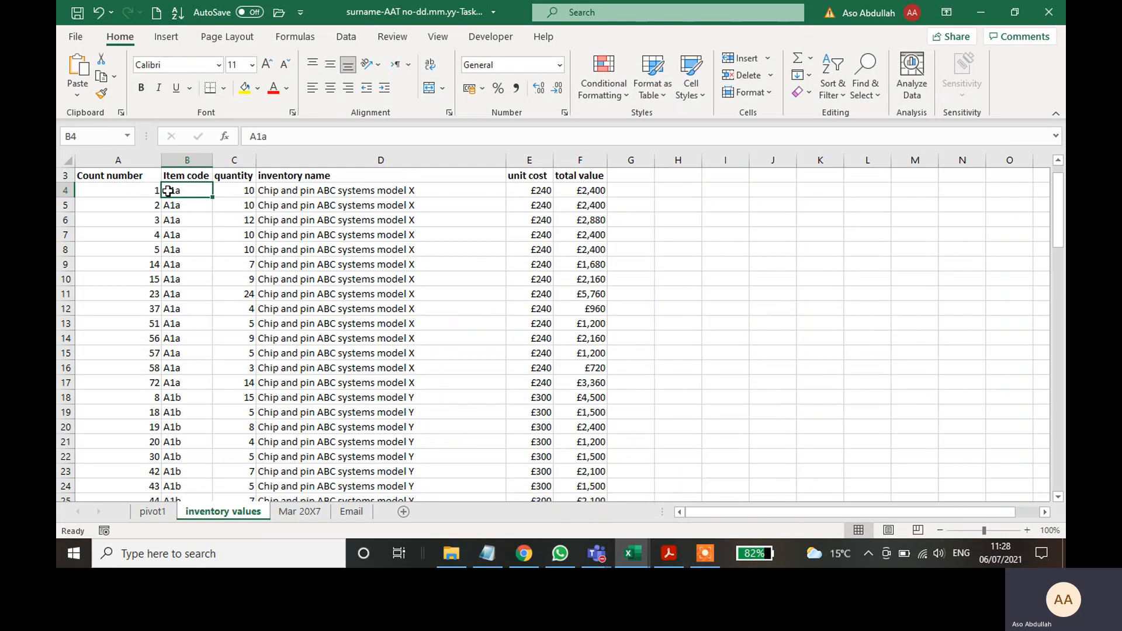
pyautogui.click(625, 191)
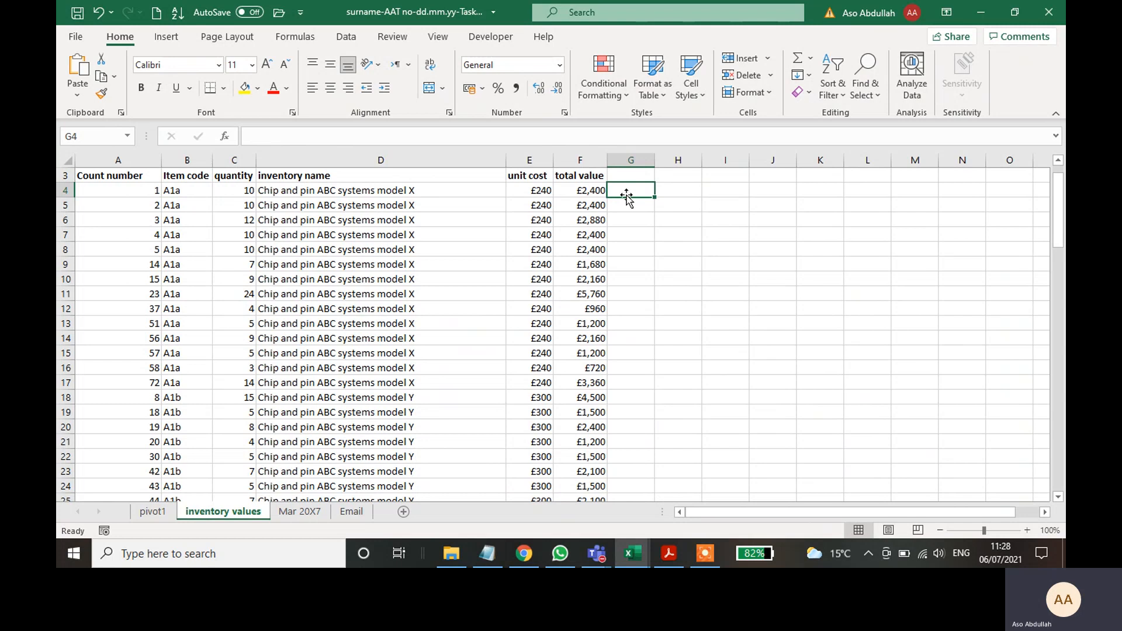
pyautogui.write('=l')
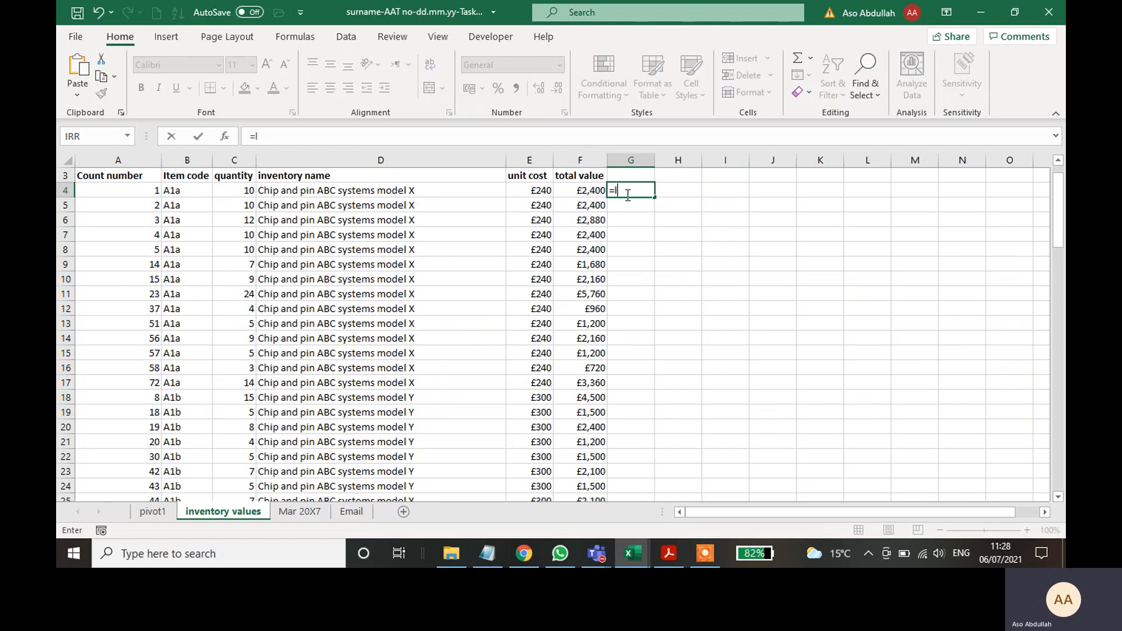
pyautogui.write('eft(')
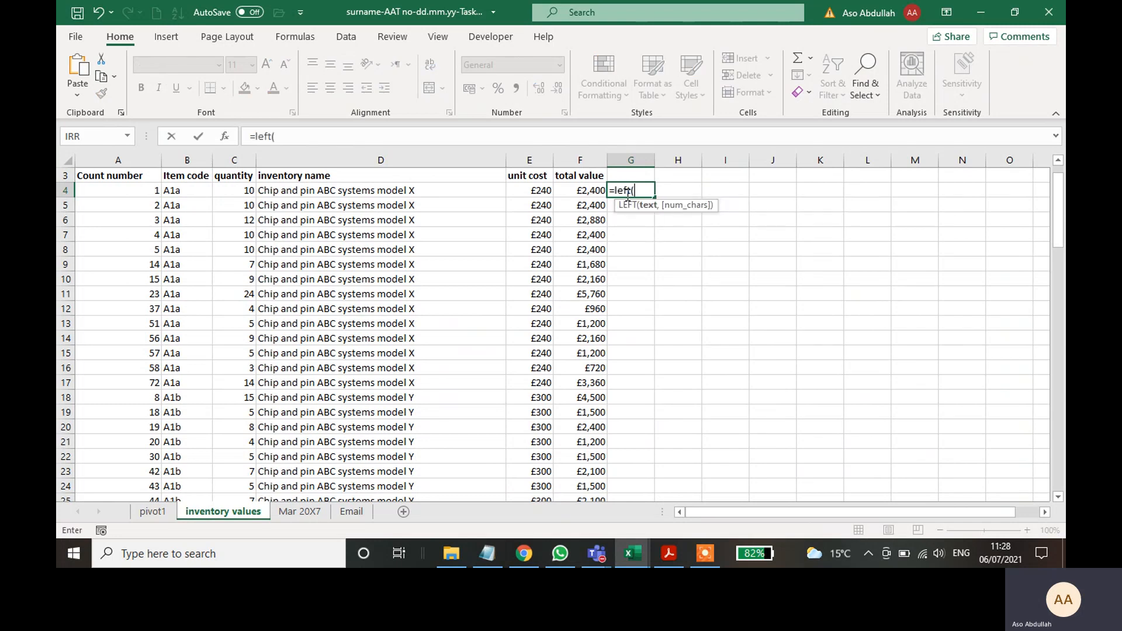
pyautogui.click(180, 192)
pyautogui.write(',1)')
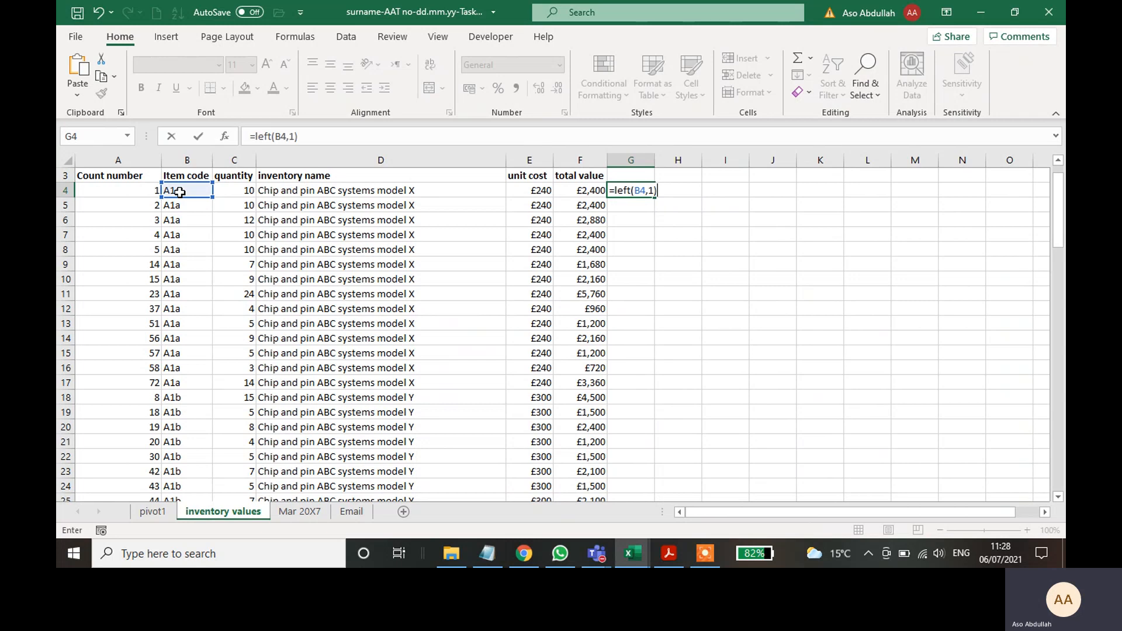
pyautogui.press('Return')
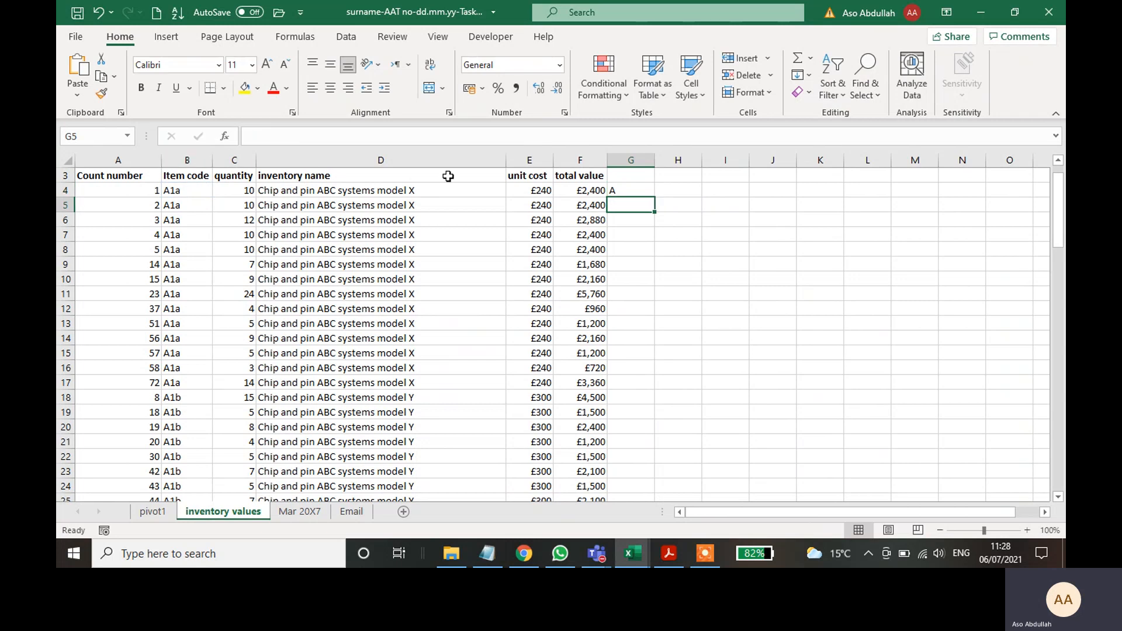
pyautogui.click(621, 192)
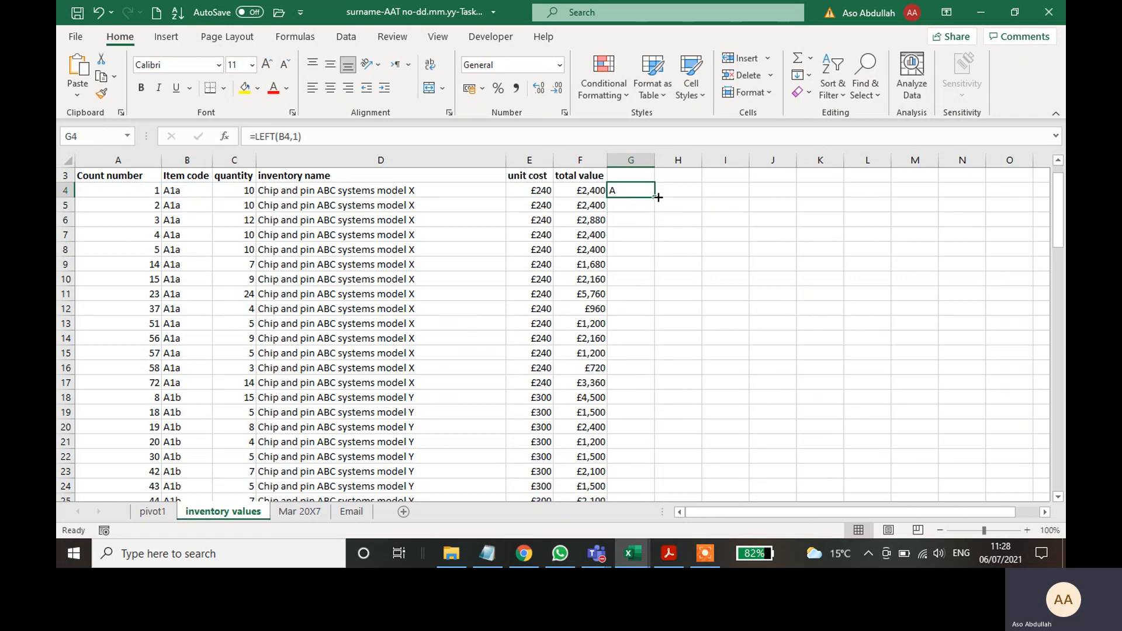
pyautogui.doubleClick(658, 197)
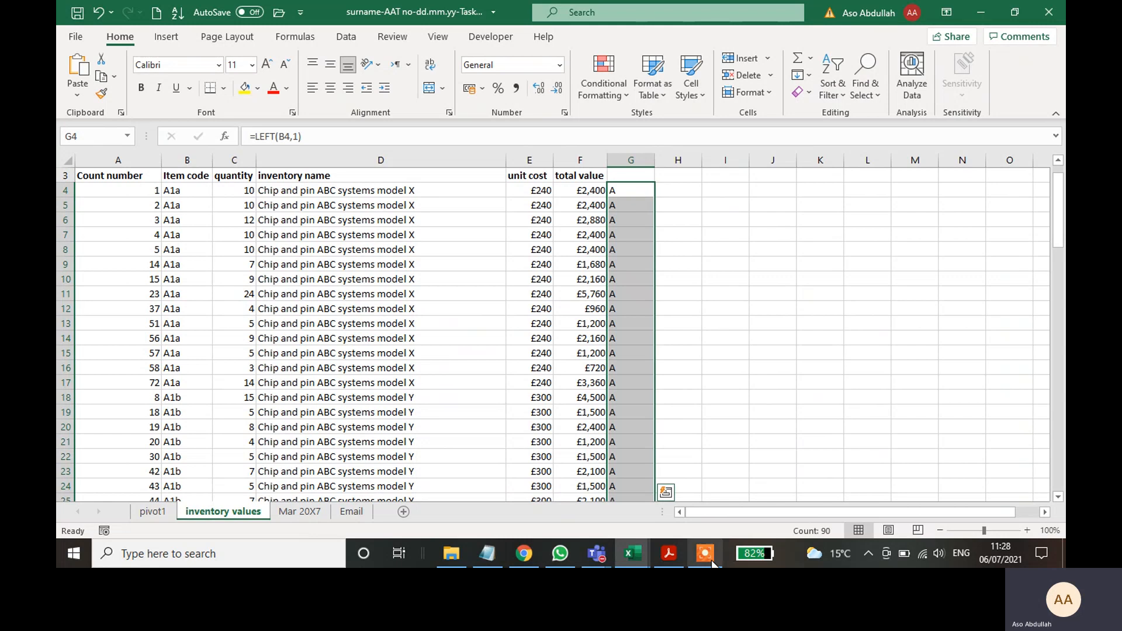
# - Copy the heading text 'product type' from the PDF and paste it into cell G3 of Excel's 'inventory values' worksheet
pyautogui.click(678, 557)
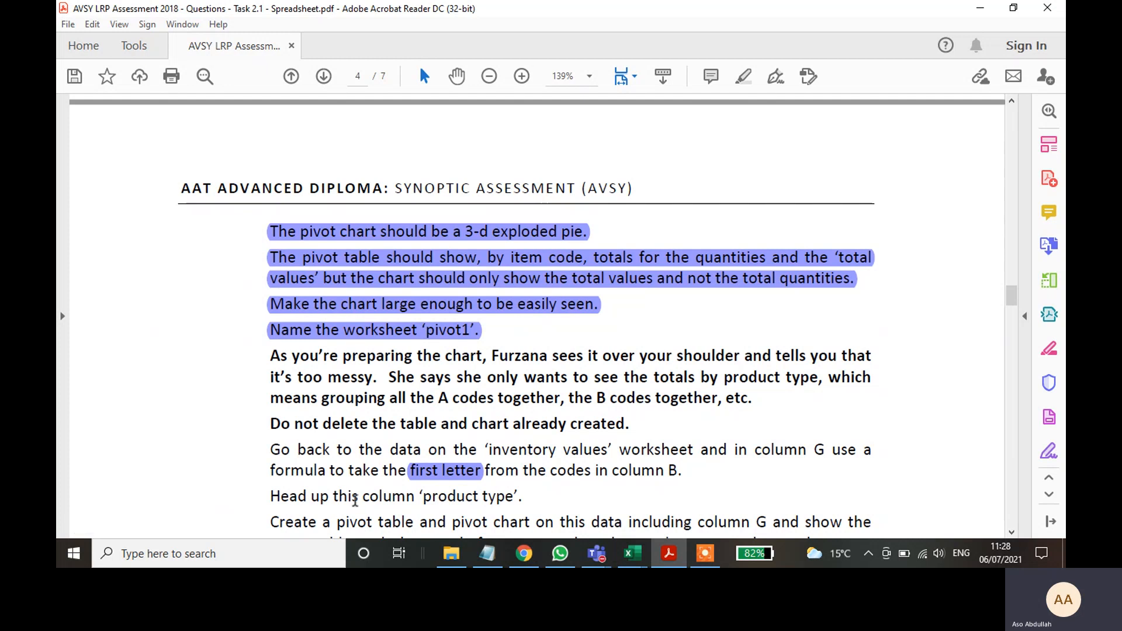
pyautogui.moveTo(423, 497); pyautogui.dragTo(513, 498)
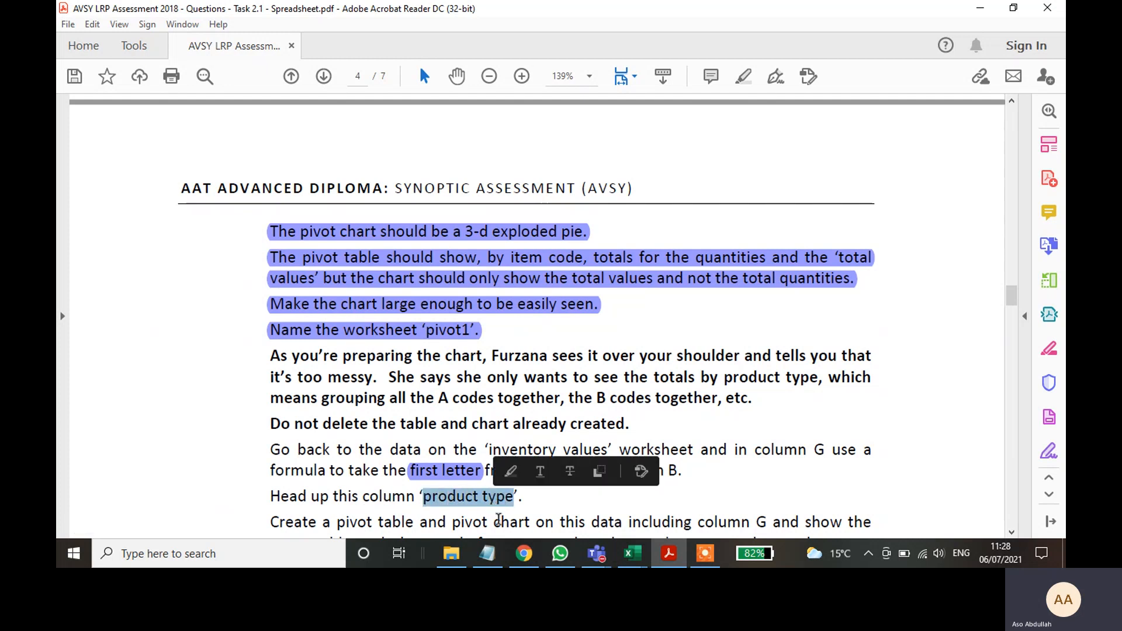
pyautogui.click(666, 556)
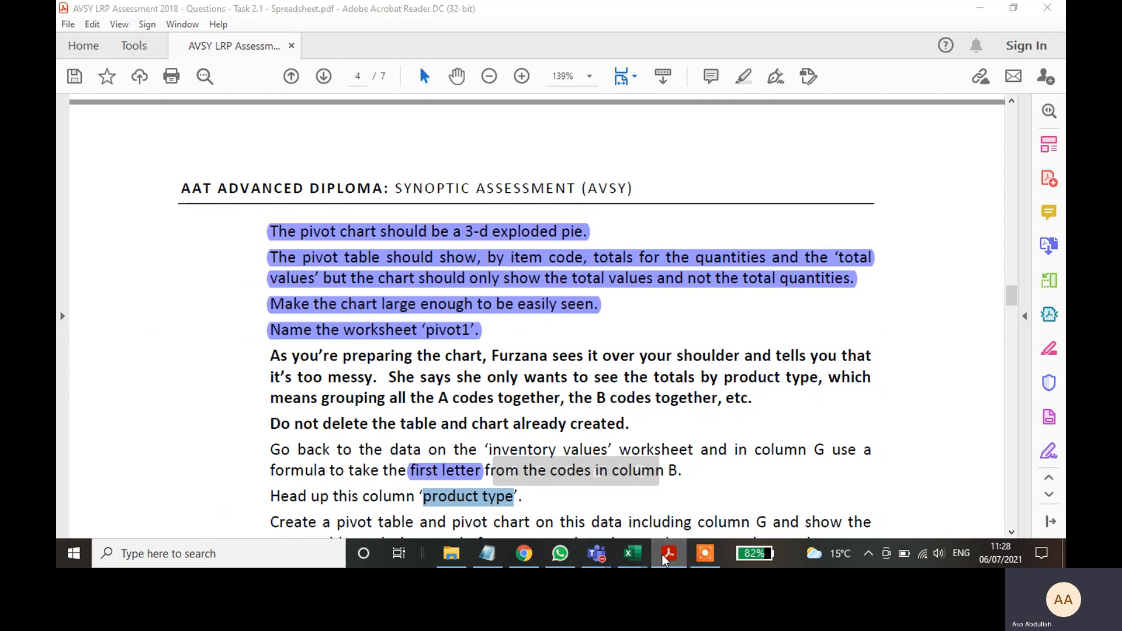
pyautogui.scroll(1, 660, 214)
pyautogui.click(644, 209)
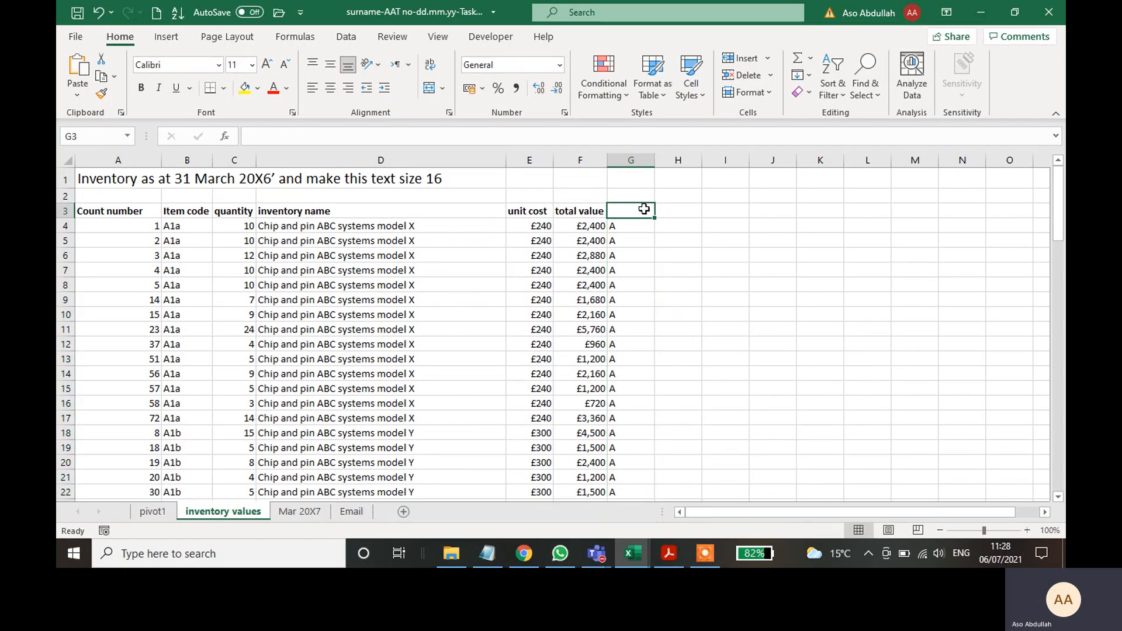
pyautogui.click(261, 136)
pyautogui.hotkey('ctrl', 'v')
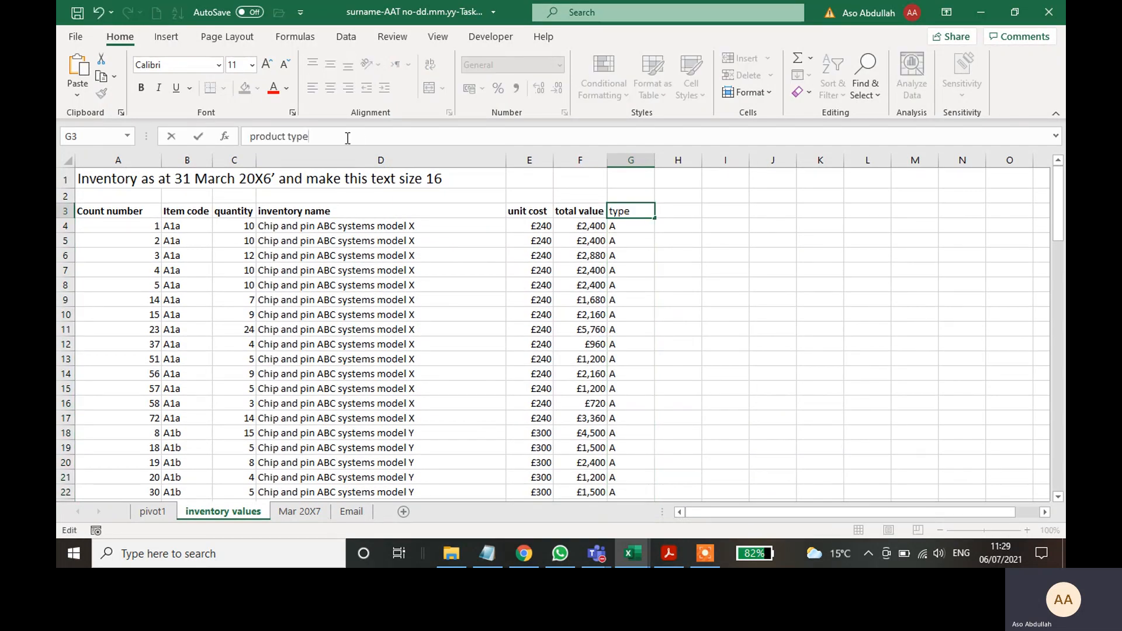
pyautogui.press('Return')
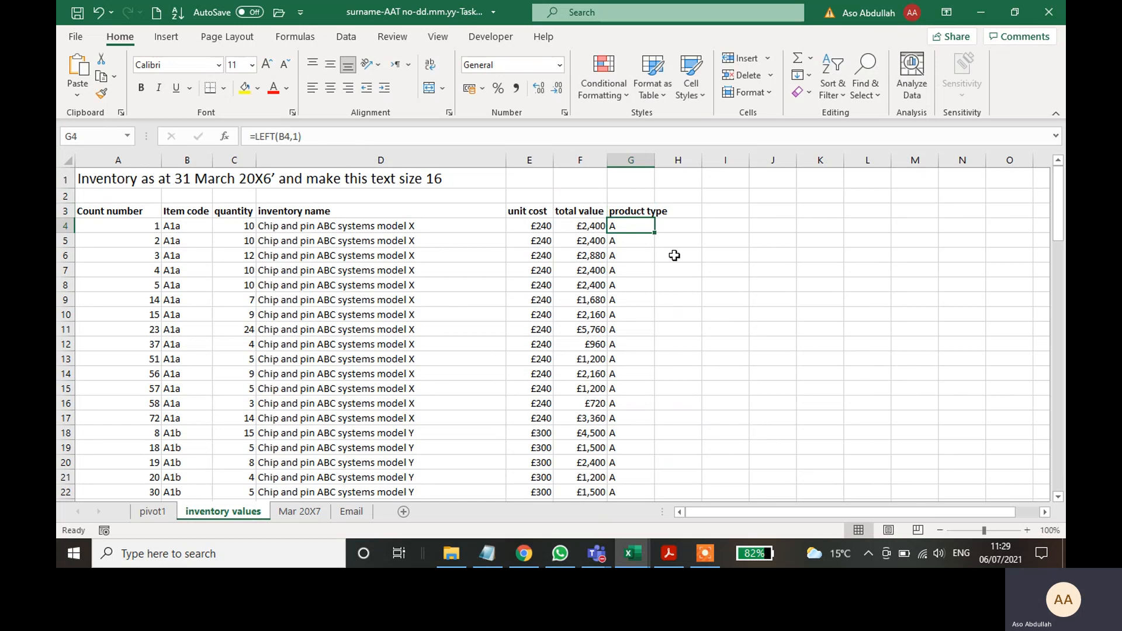
# - AutoFit the width of column G so it fits the 'product type' heading
pyautogui.click(679, 254)
pyautogui.doubleClick(648, 160)
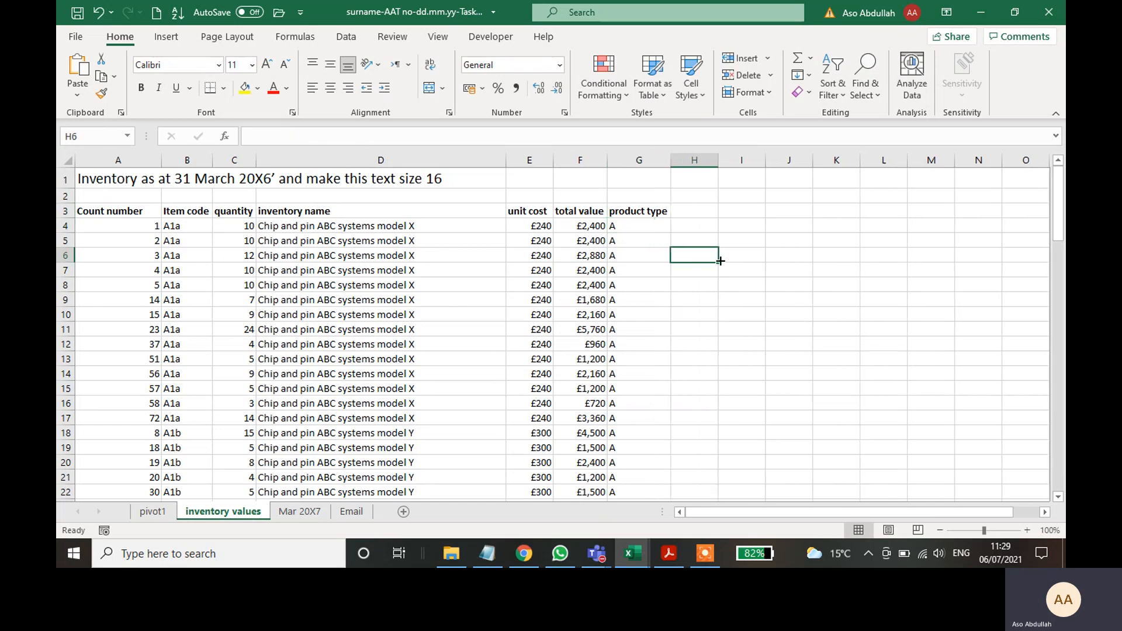
pyautogui.click(763, 269)
pyautogui.click(634, 226)
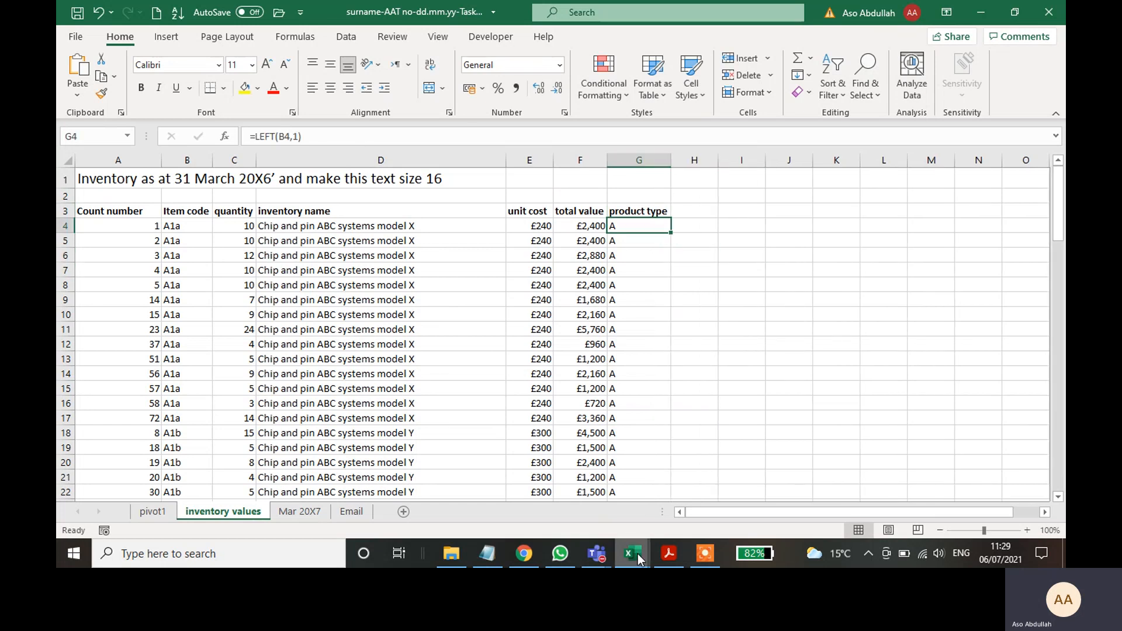
# - Switch to the PDF and highlight the completed instructions from 'As you're preparing the chart' through the 'product type' heading line
pyautogui.click(668, 556)
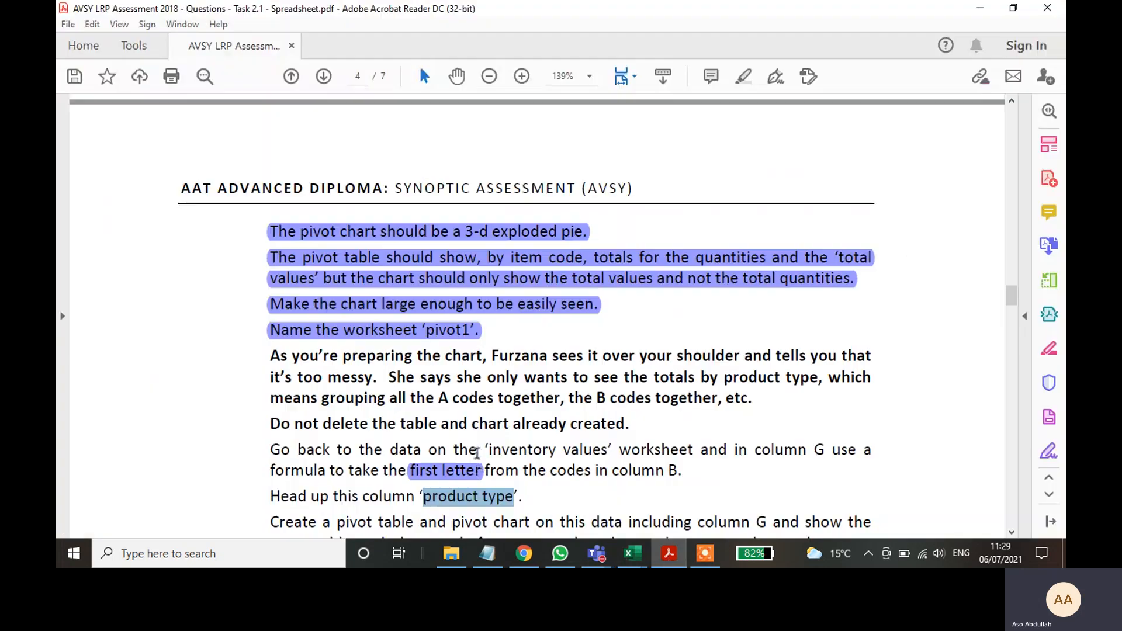
pyautogui.moveTo(526, 428); pyautogui.dragTo(270, 284)
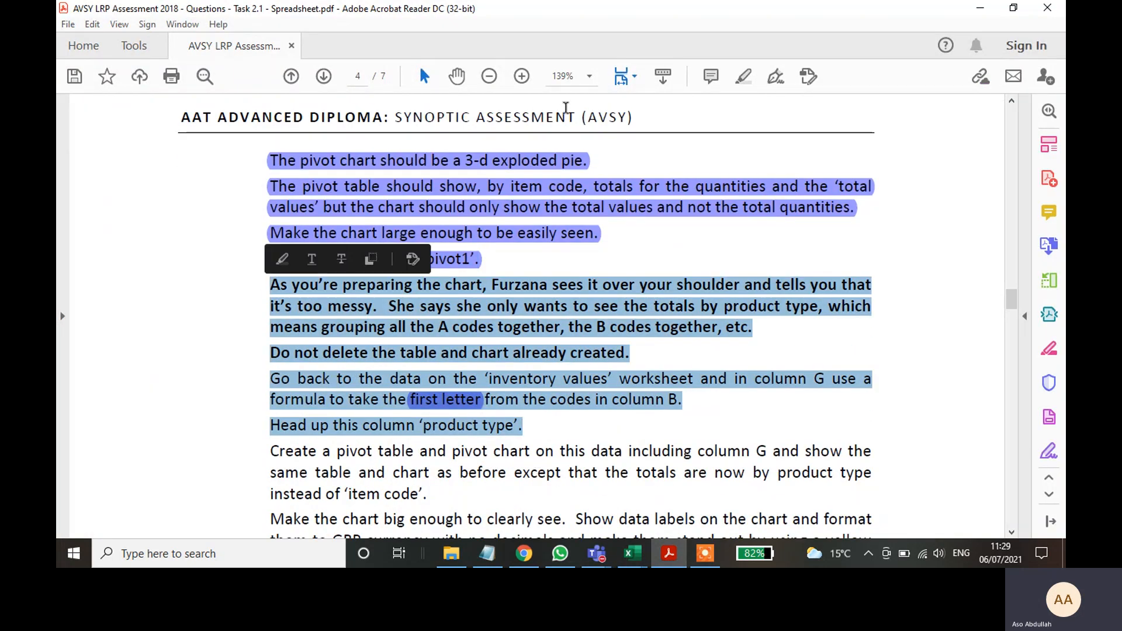
pyautogui.click(743, 76)
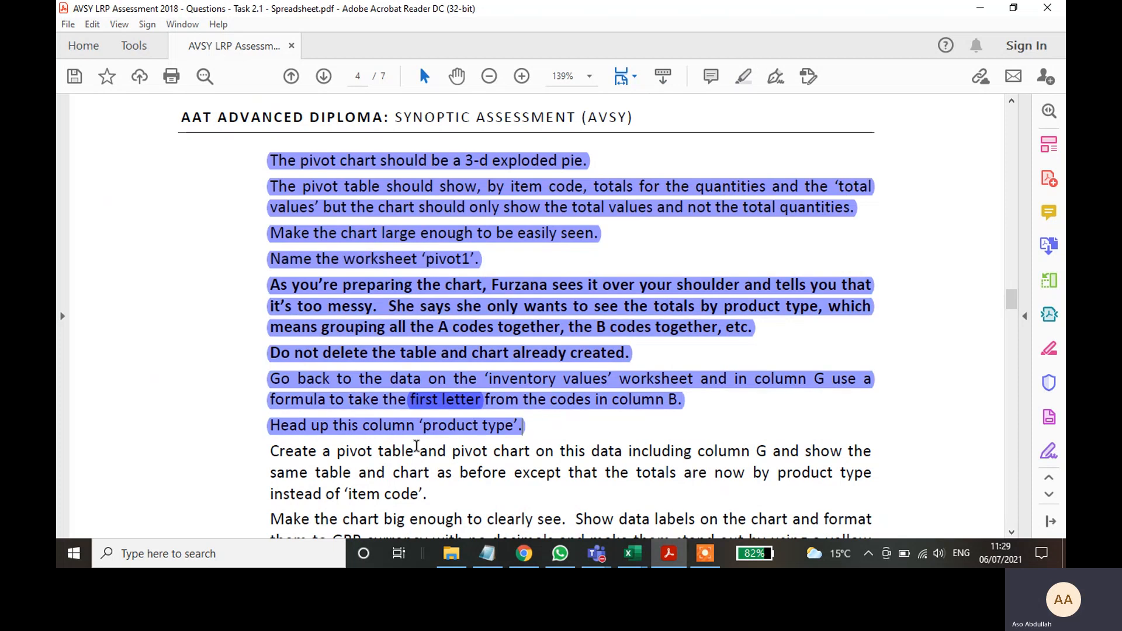
# - Read the PDF's instructions for the second pivot table and chart by product type, and return to Excel's 'inventory values' worksheet
pyautogui.scroll(-3, 371, 407)
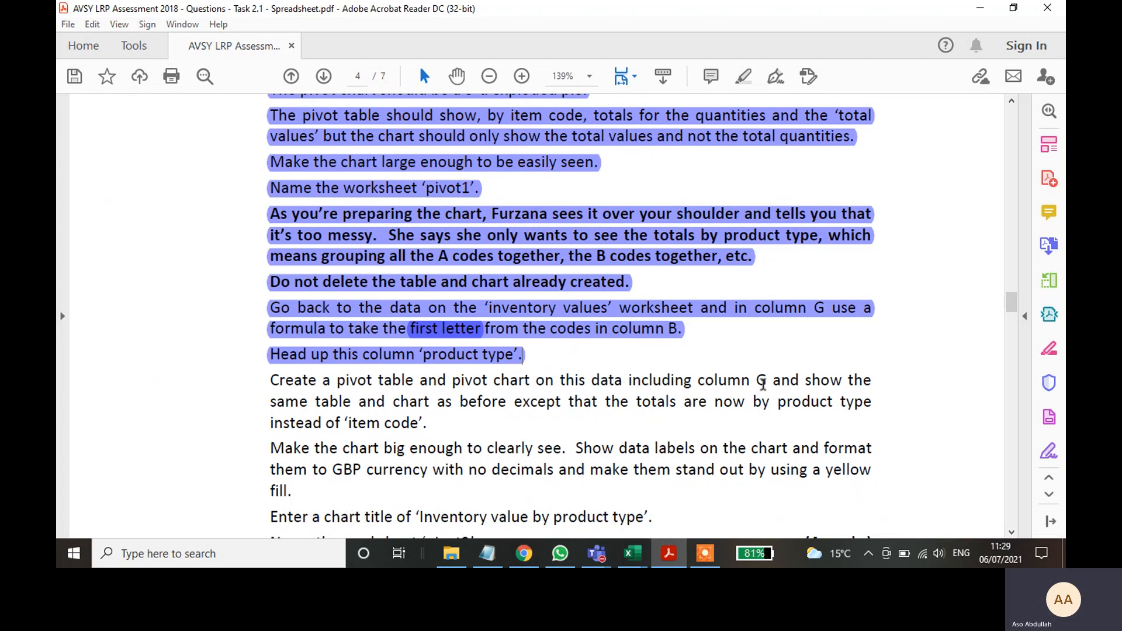
pyautogui.moveTo(768, 382); pyautogui.dragTo(757, 377)
pyautogui.moveTo(781, 407); pyautogui.dragTo(872, 406)
pyautogui.click(897, 438)
pyautogui.click(669, 555)
pyautogui.click(796, 379)
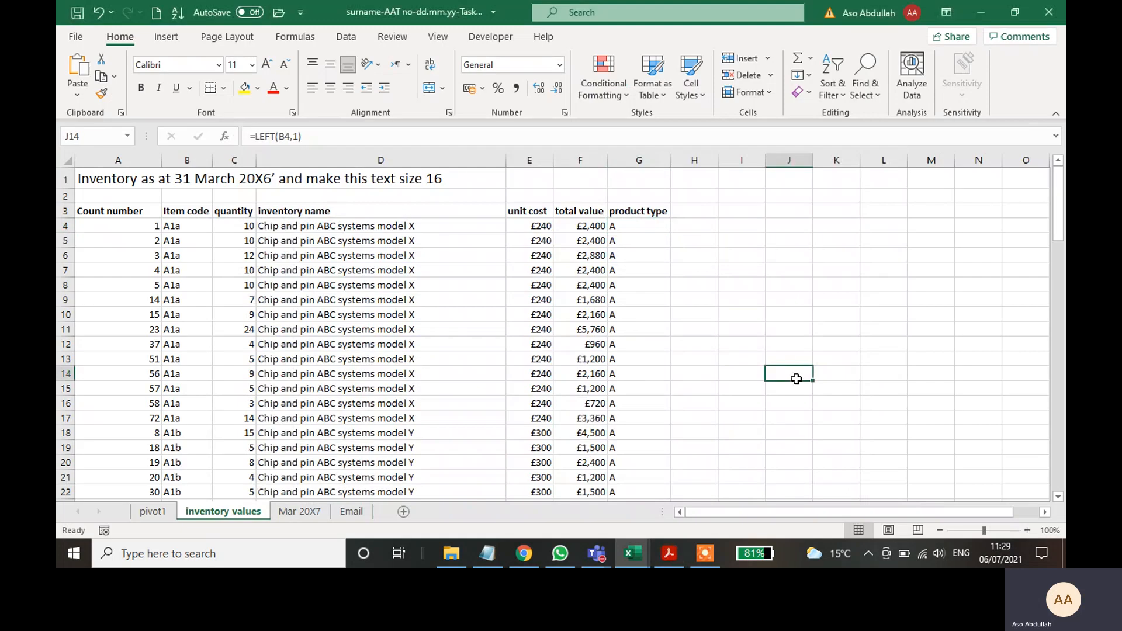
# - Insert a PivotChart and PivotTable on a new worksheet from the 'inventory values' data range A3:G93
pyautogui.click(92, 214)
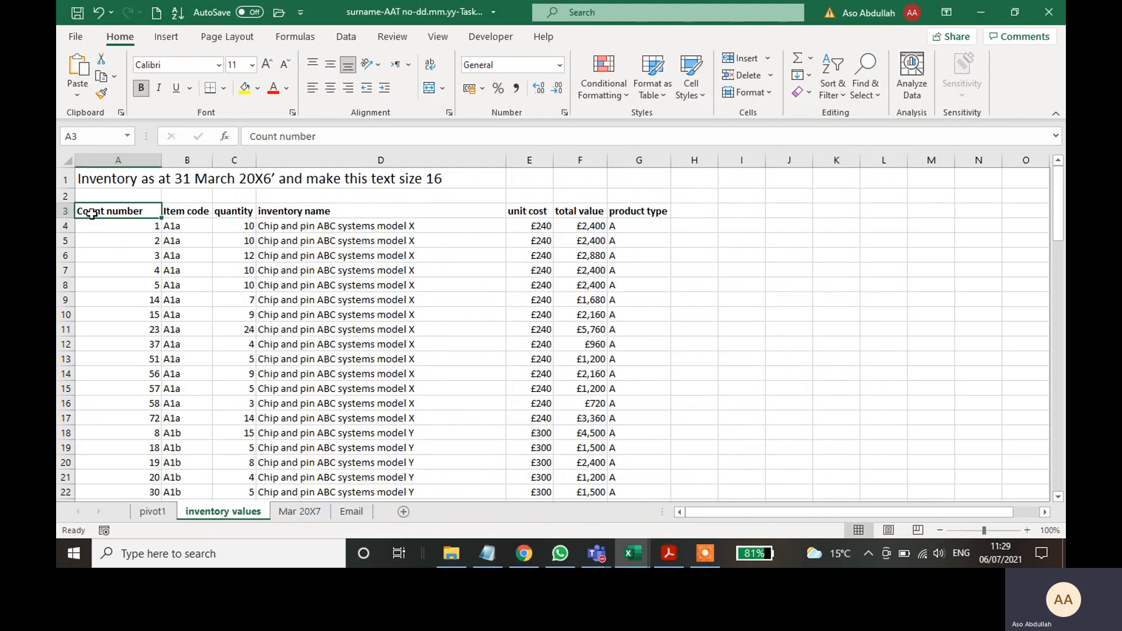
pyautogui.hotkey('ctrl', 'shift', 'Right')
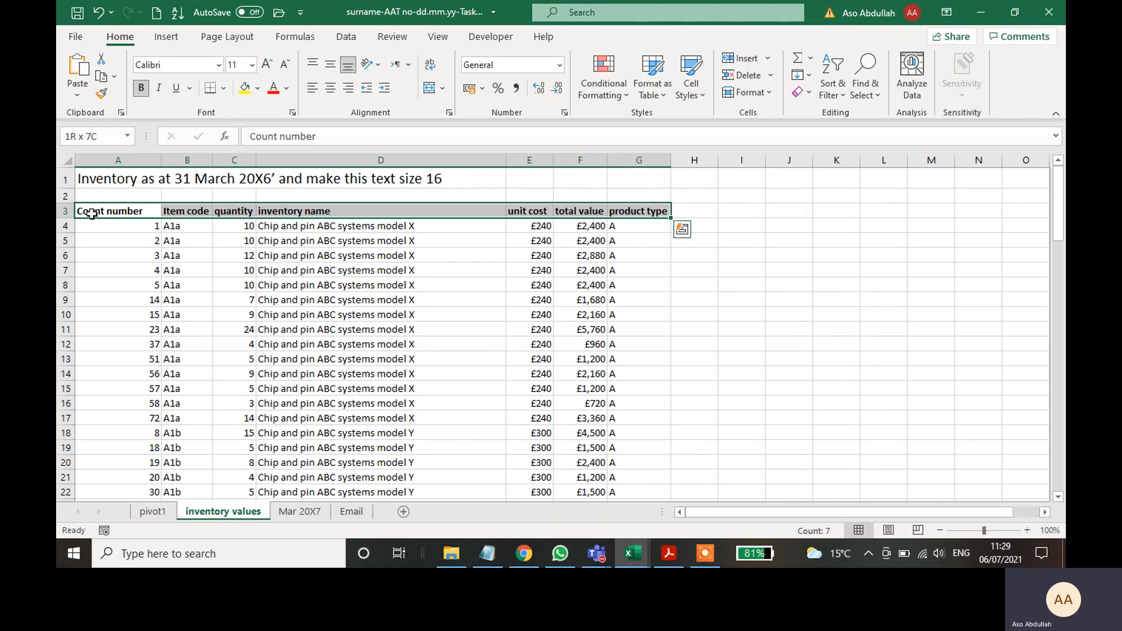
pyautogui.hotkey('ctrl', 'shift', 'Down')
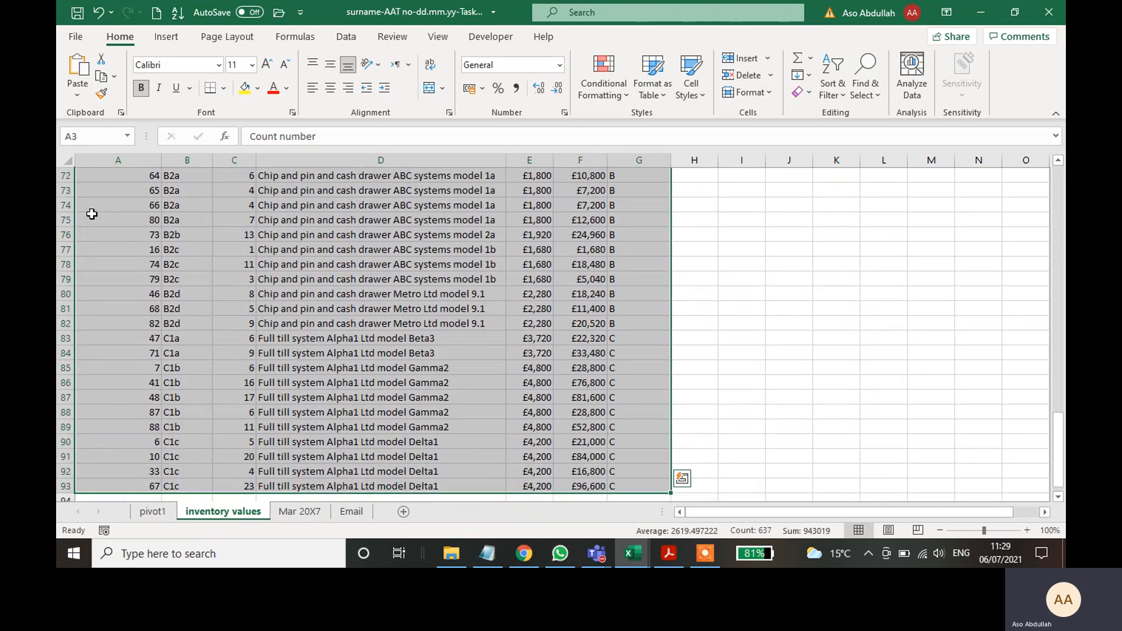
pyautogui.click(165, 38)
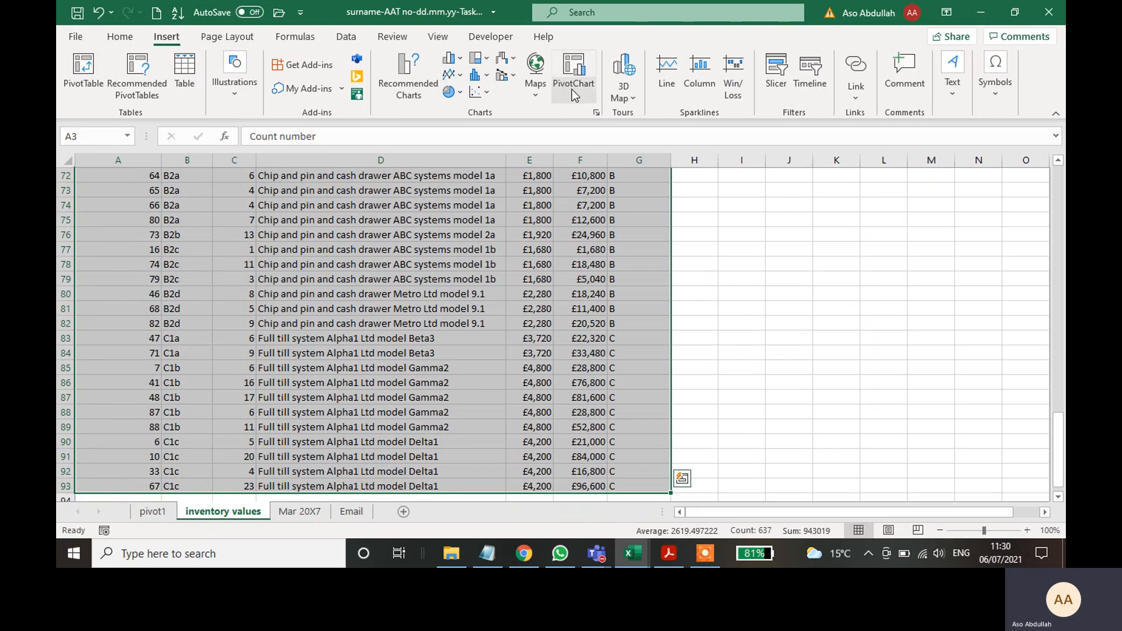
pyautogui.click(574, 96)
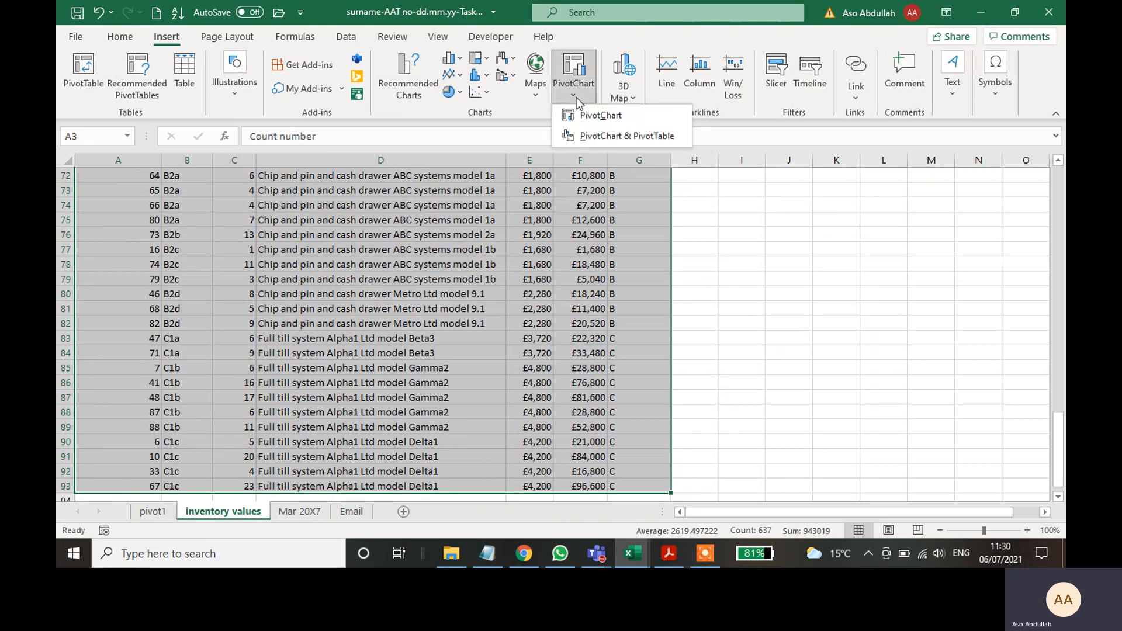
pyautogui.click(602, 135)
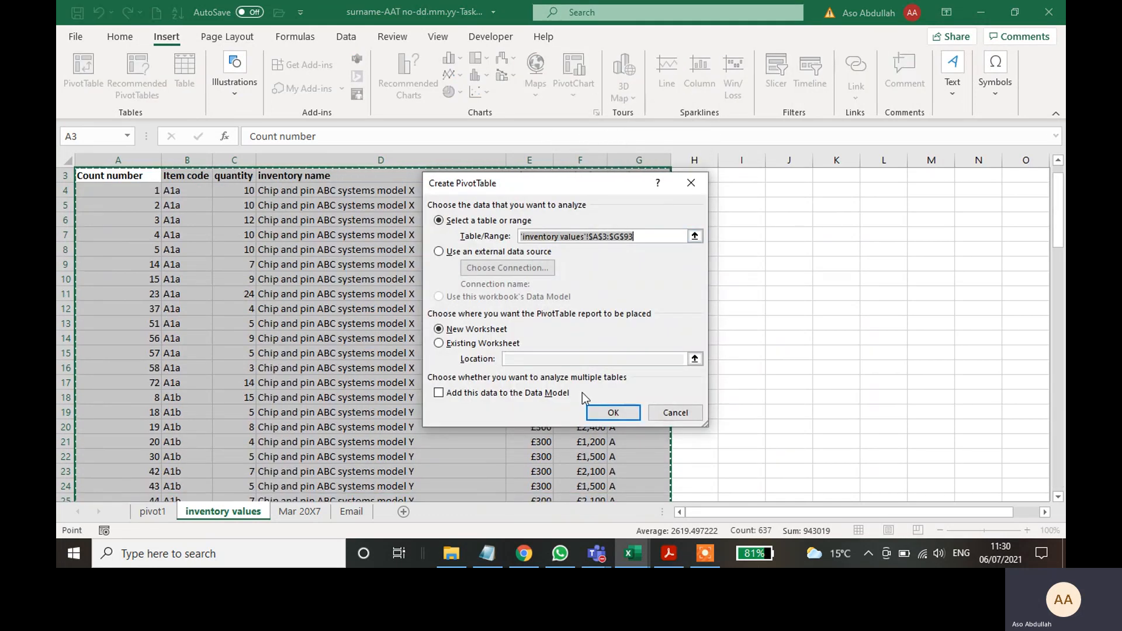
pyautogui.click(610, 413)
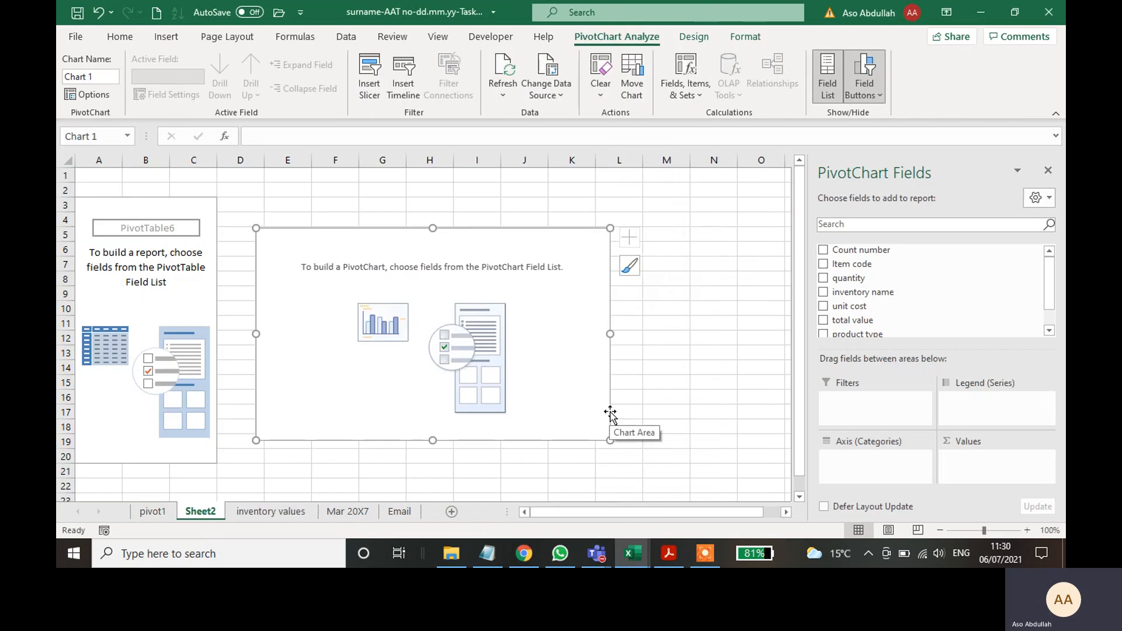
# - Check the PDF requirement, and add product type as the pivot's axis category with the sums of total value and quantity as values
pyautogui.click(675, 561)
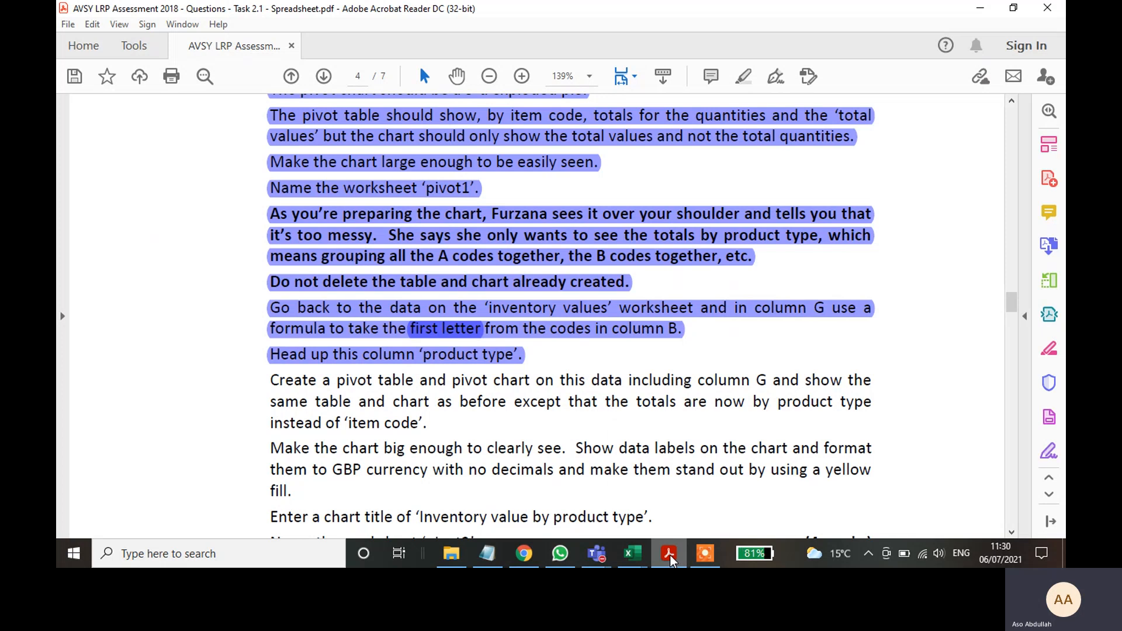
pyautogui.click(632, 554)
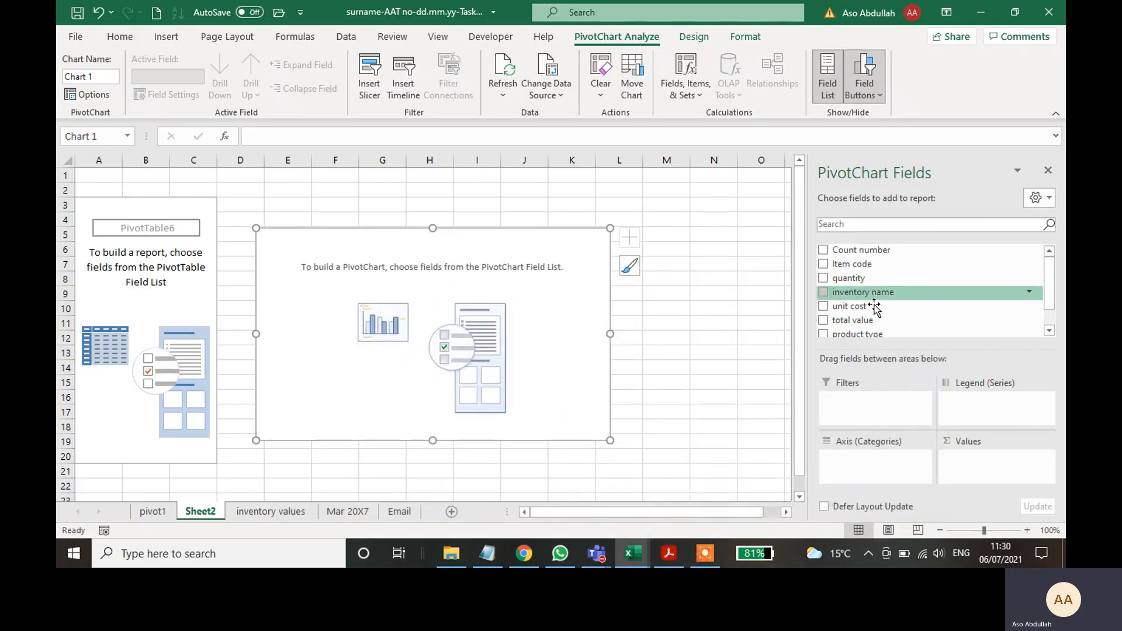
pyautogui.click(824, 333)
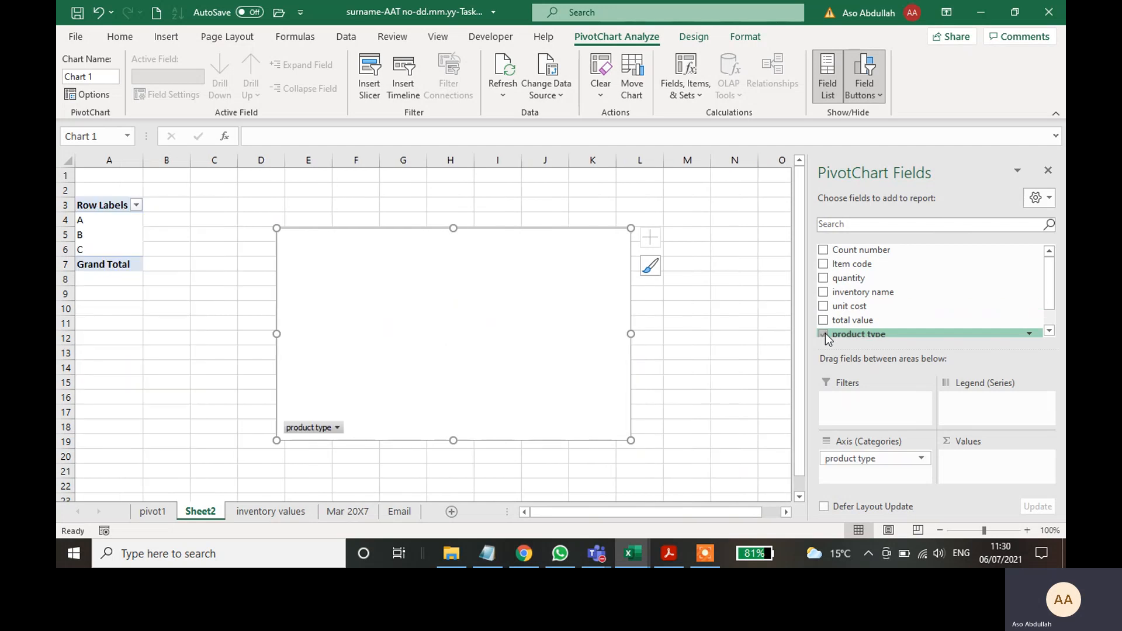
pyautogui.scroll(-1, 825, 334)
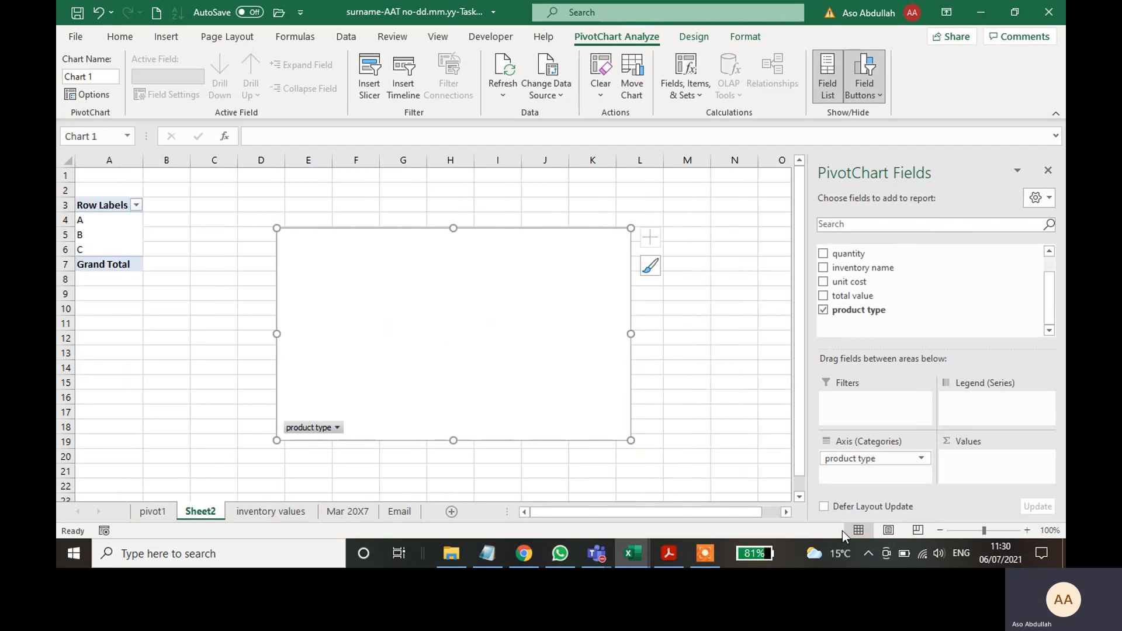
pyautogui.moveTo(673, 555)
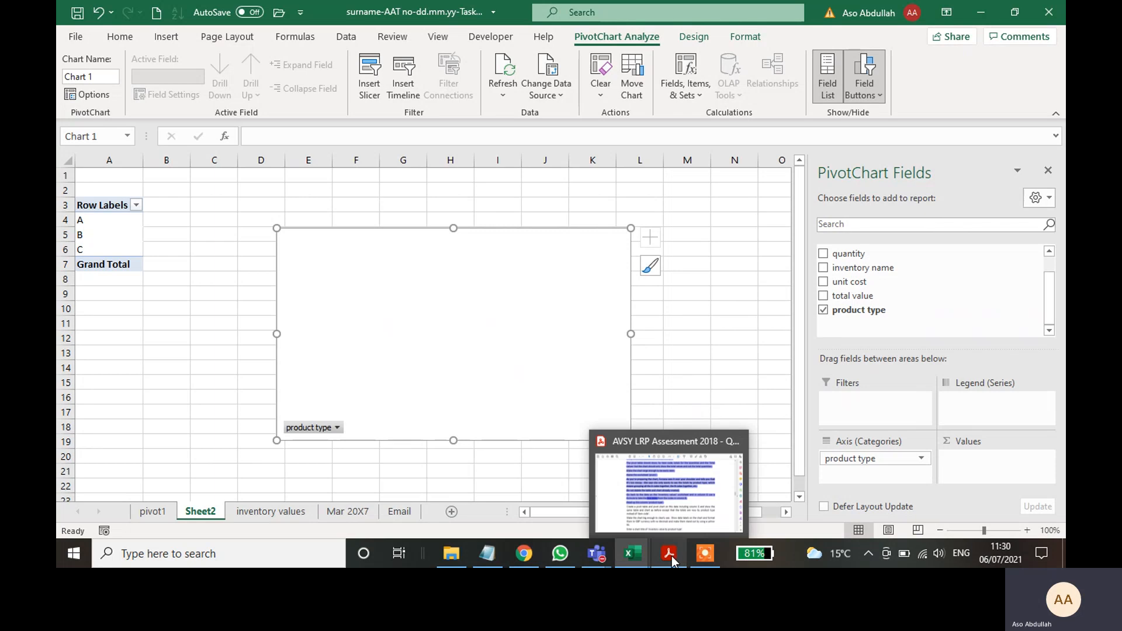
pyautogui.click(824, 296)
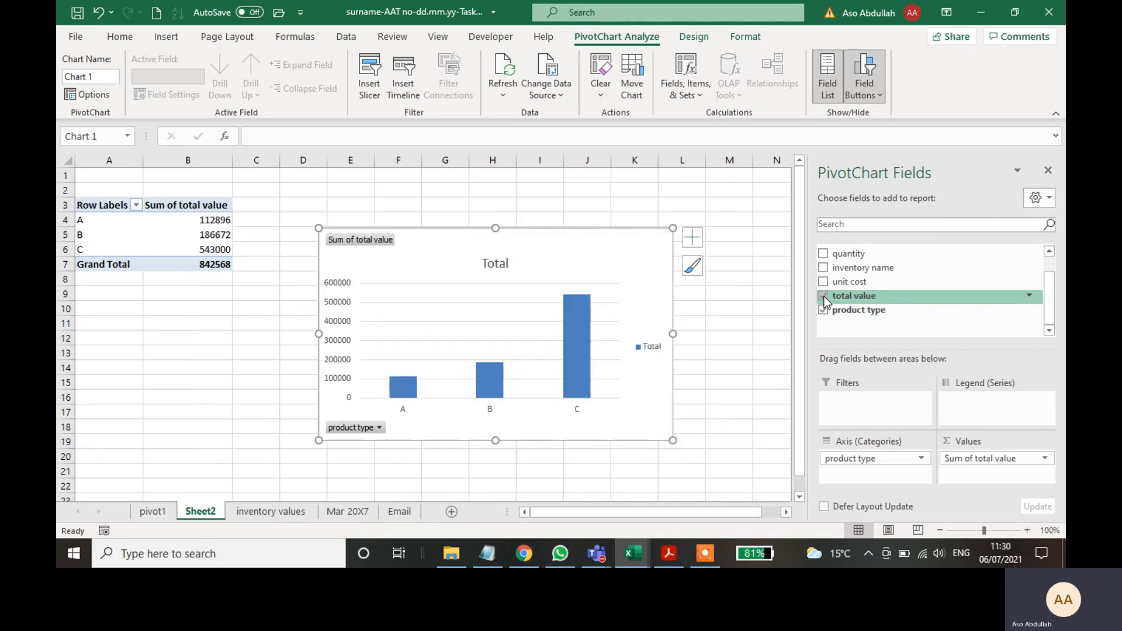
pyautogui.click(824, 256)
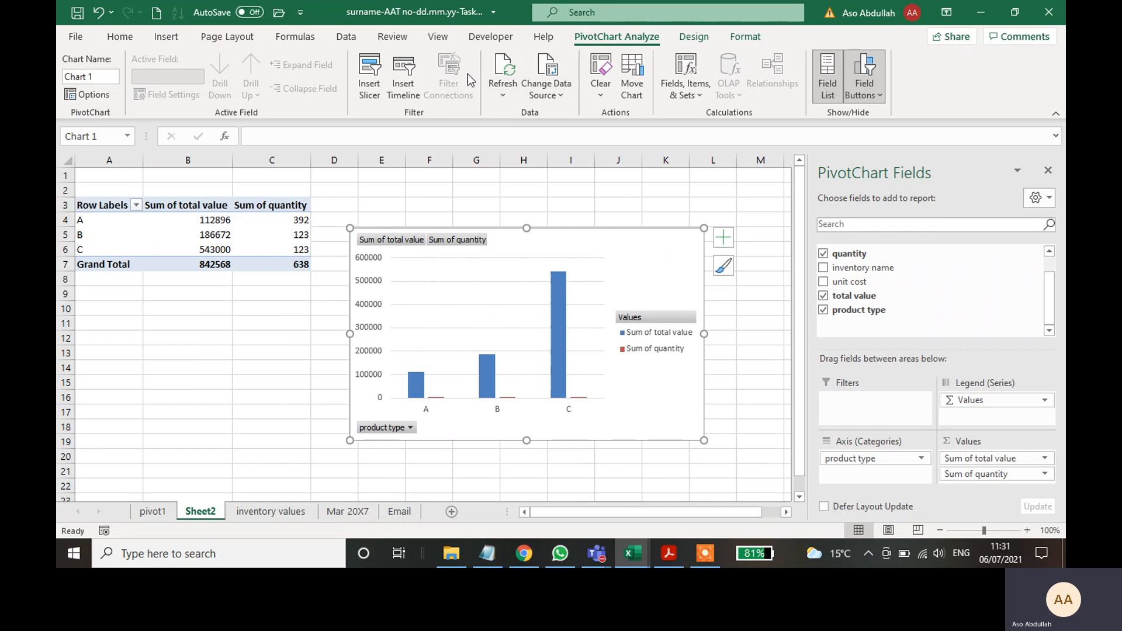
# - Change the chart type of the new product type pivot chart
pyautogui.rightClick(668, 247)
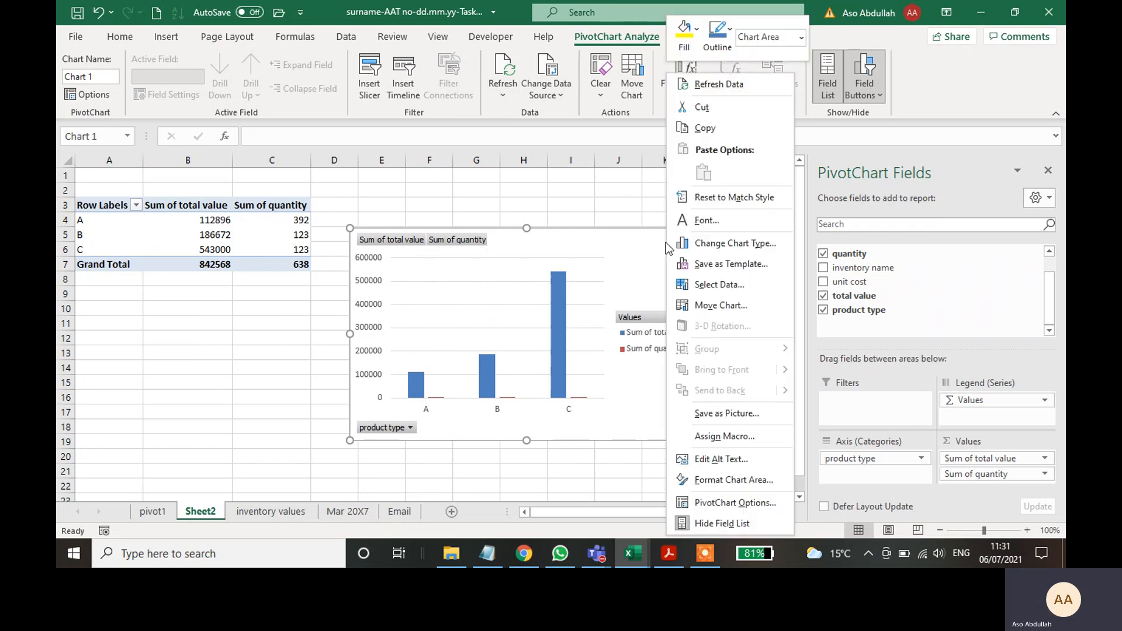
# - Change the pivot chart's type to a standard 2-D Pie
pyautogui.click(718, 250)
pyautogui.click(368, 182)
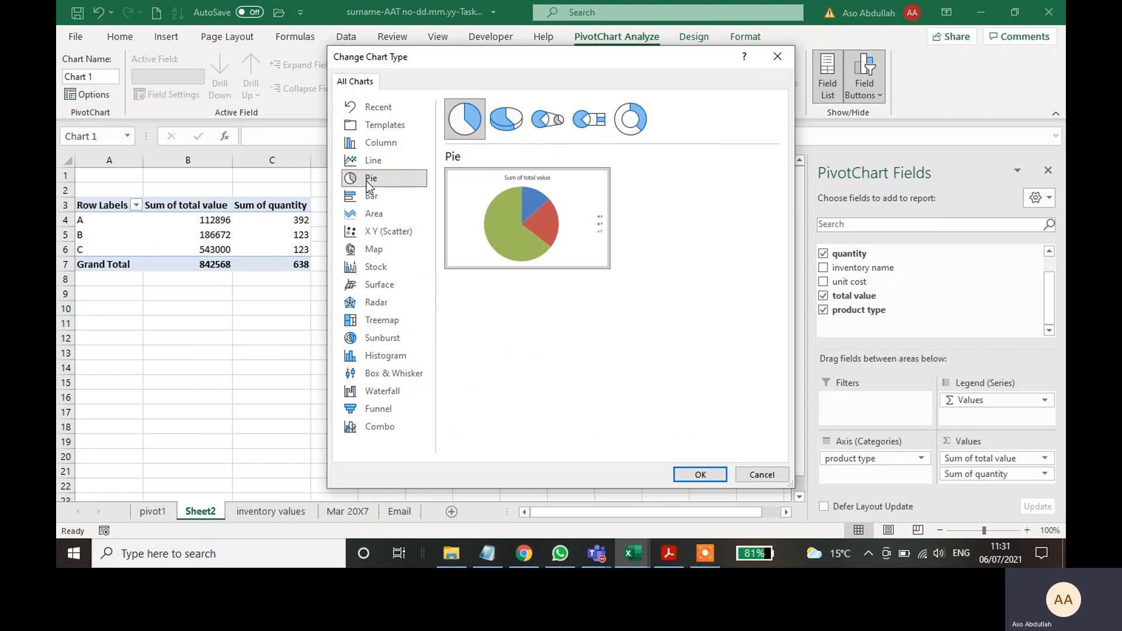
pyautogui.moveTo(508, 210)
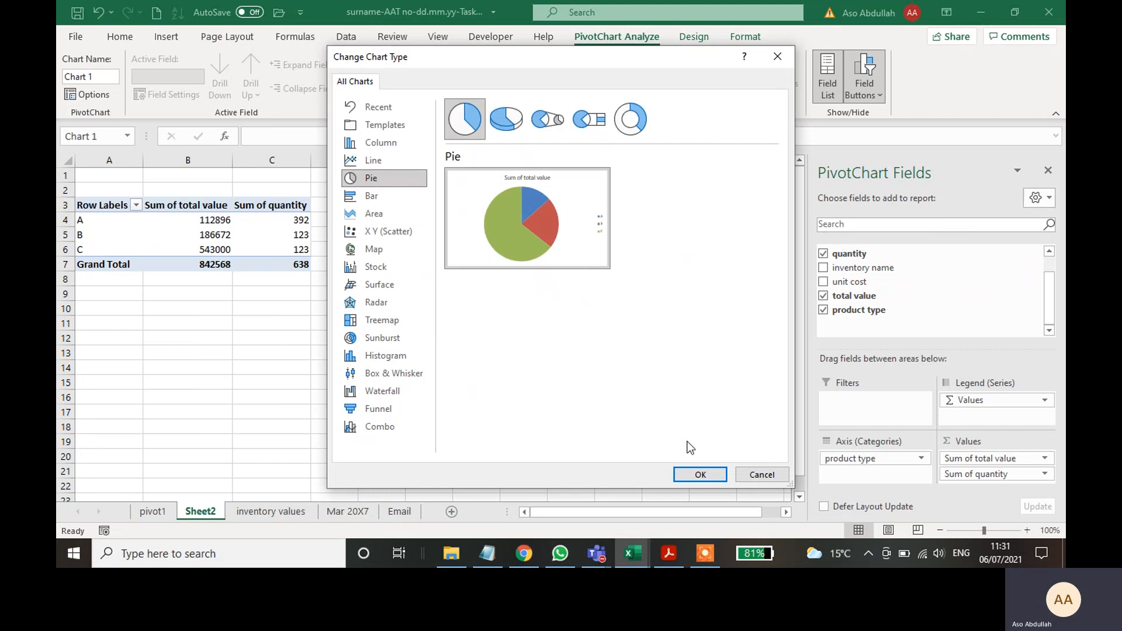
pyautogui.click(698, 476)
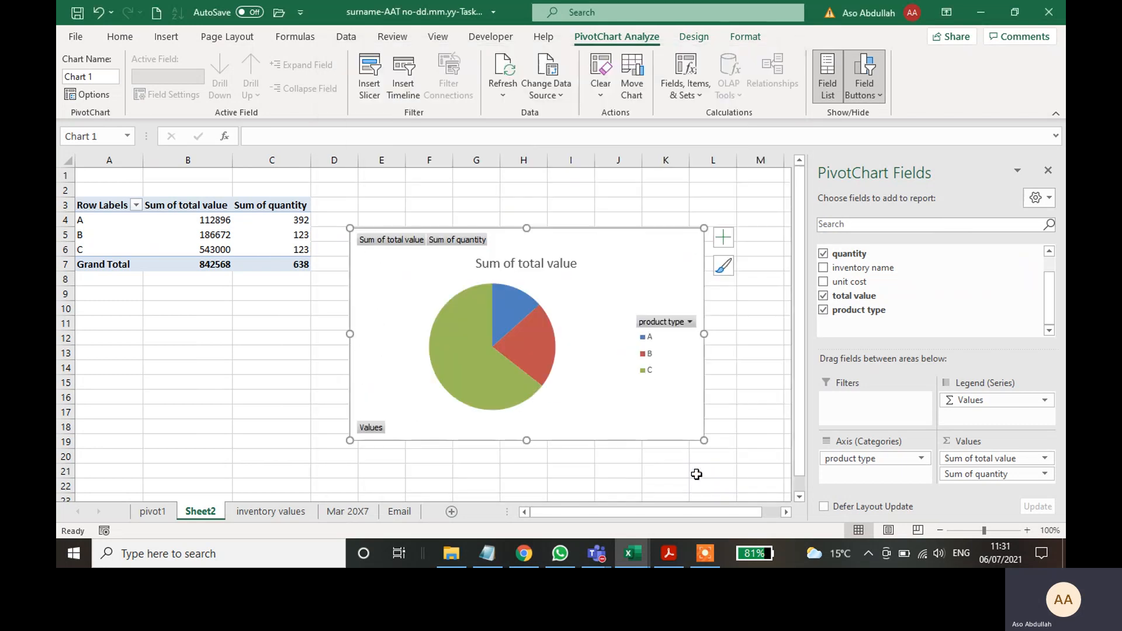
# - Enlarge the pie chart so it spans roughly columns E to M and rows 3 to 22
pyautogui.moveTo(703, 441); pyautogui.dragTo(760, 487)
pyautogui.moveTo(349, 227); pyautogui.dragTo(330, 200)
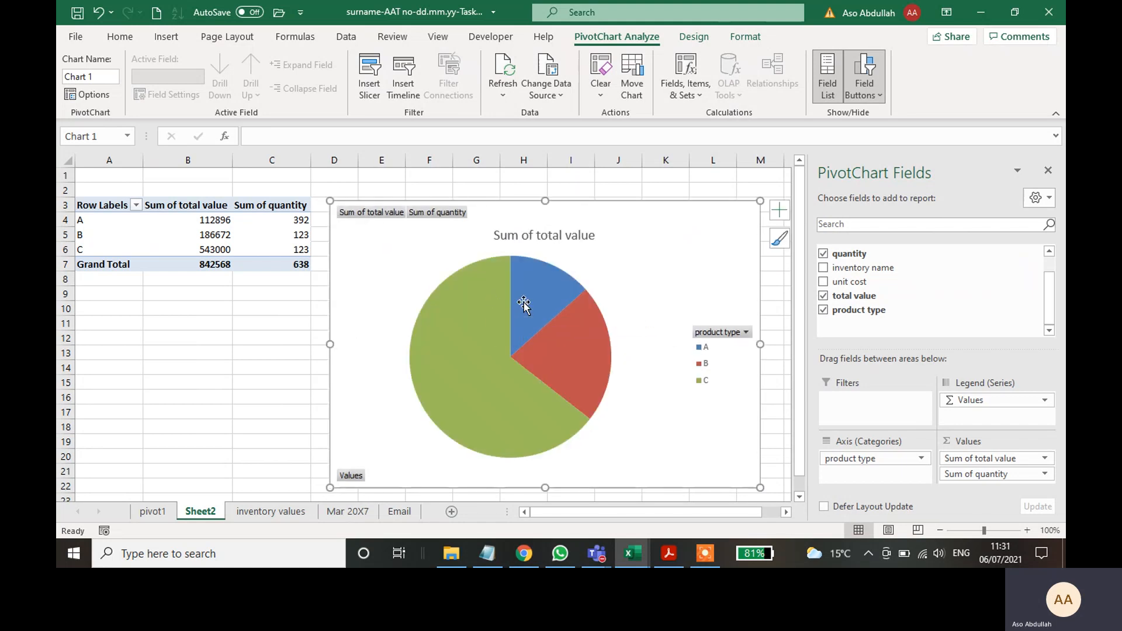
pyautogui.moveTo(523, 304)
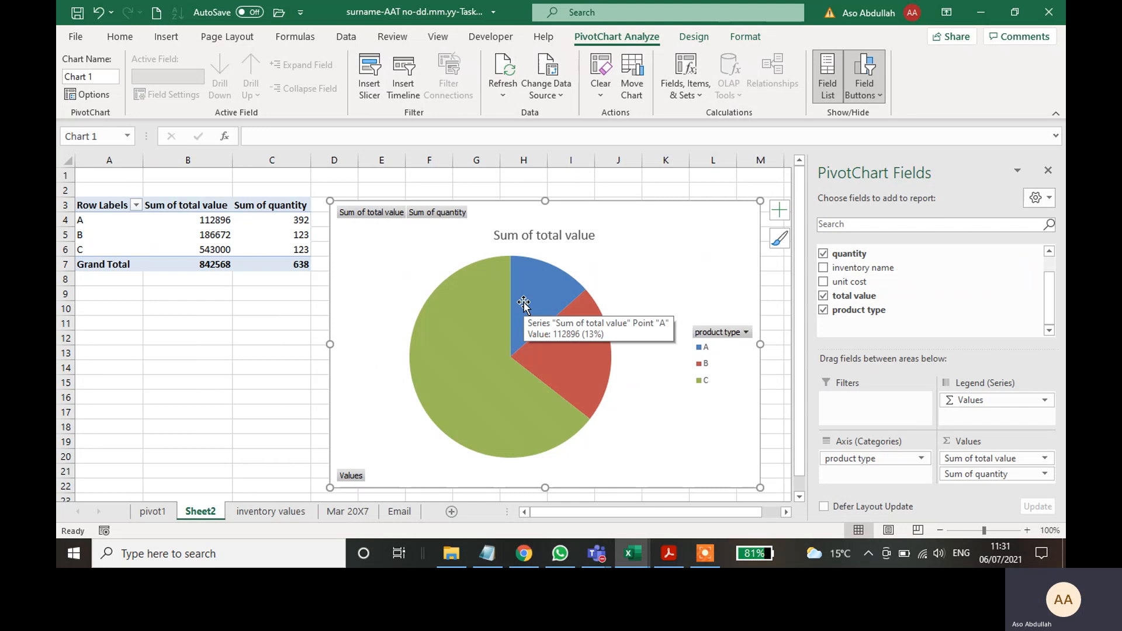
# - Switch to the assessment PDF and highlight the paragraph about creating a pivot table and pivot chart by product type
pyautogui.click(669, 553)
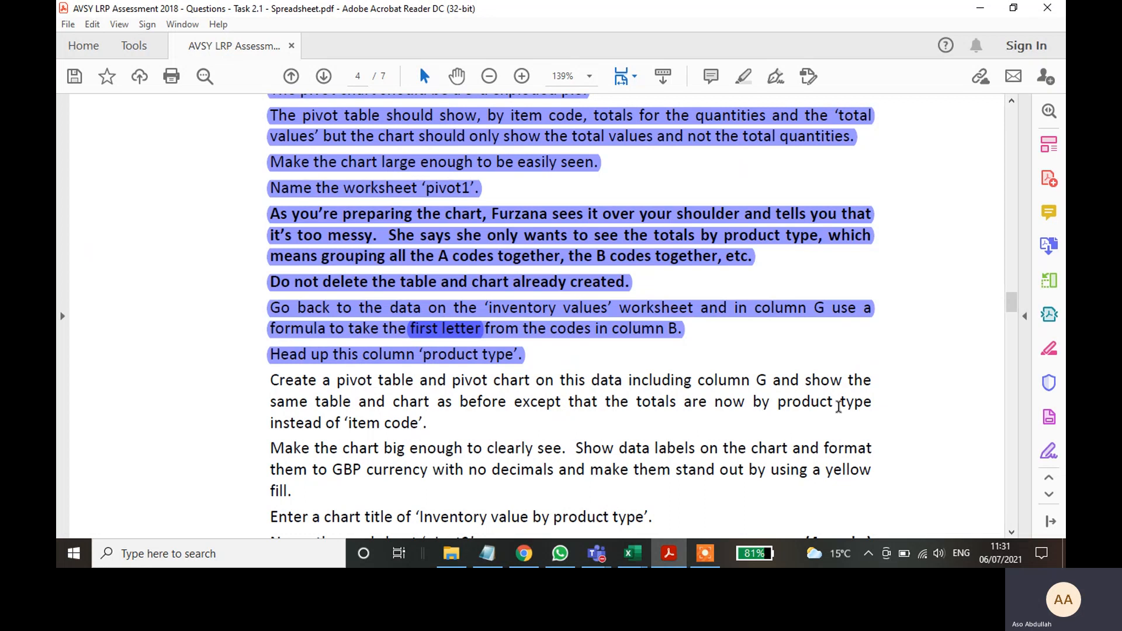
pyautogui.moveTo(429, 424); pyautogui.dragTo(271, 382)
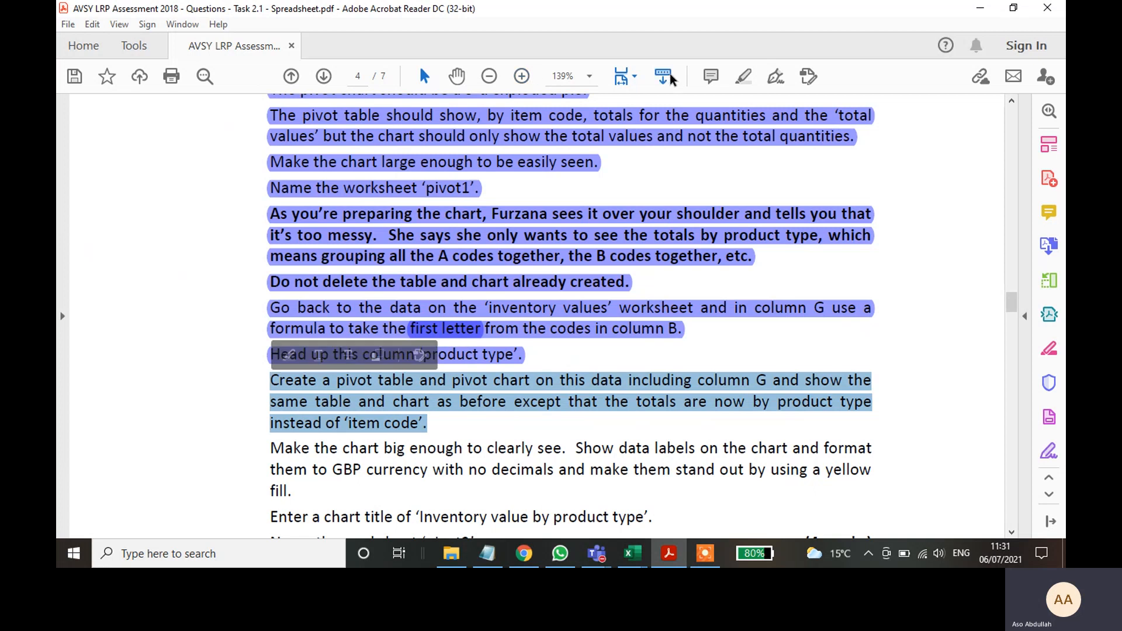
pyautogui.click(743, 76)
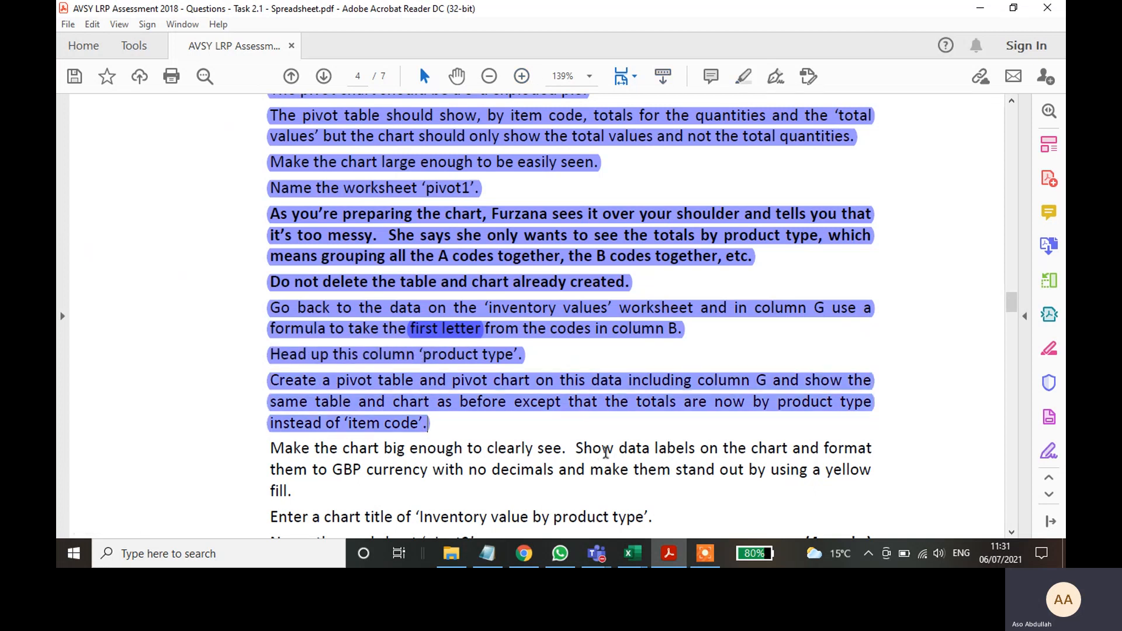
# - Highlight the words "data labels", "decimals" and "yellow" in the PDF's chart formatting instruction
pyautogui.moveTo(696, 452); pyautogui.dragTo(619, 451)
pyautogui.click(744, 76)
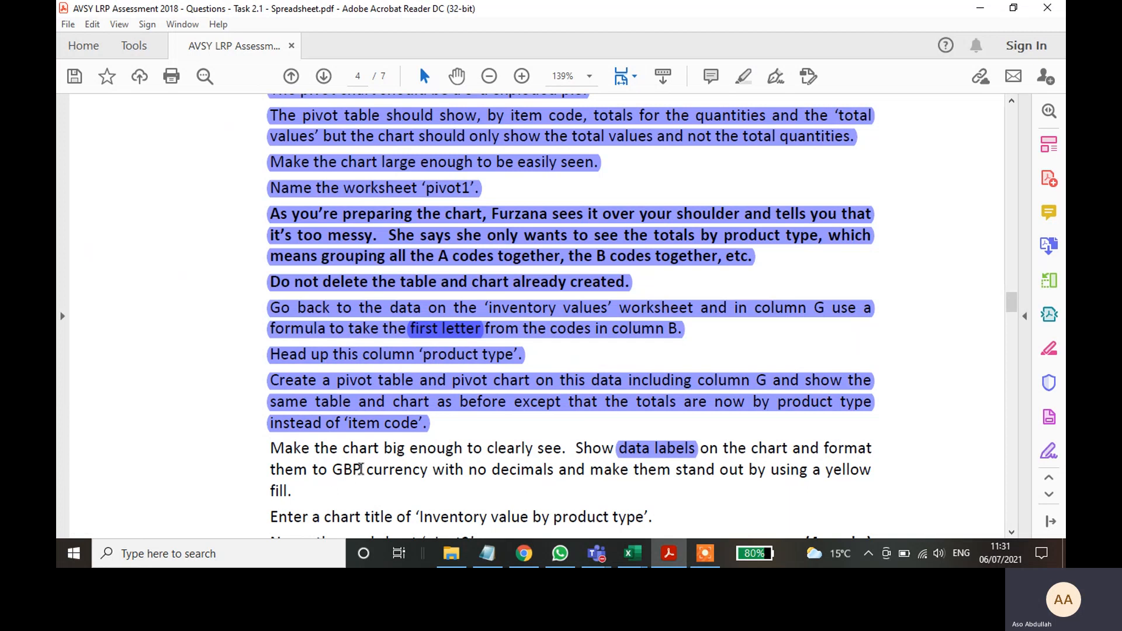
pyautogui.doubleClick(352, 469)
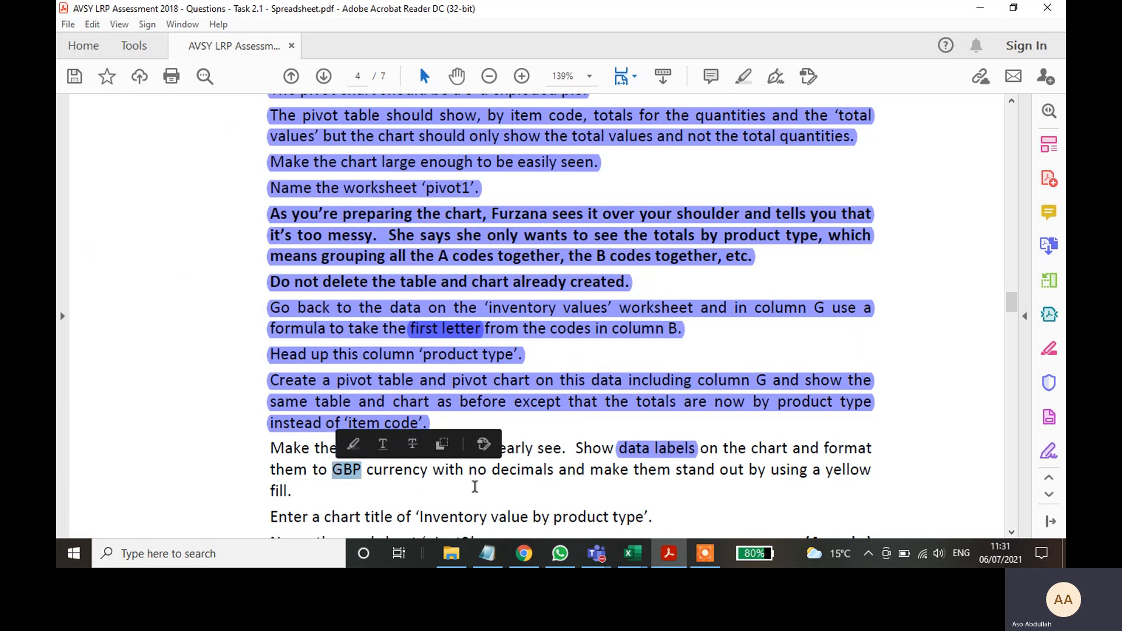
pyautogui.moveTo(554, 471); pyautogui.dragTo(494, 468)
pyautogui.click(506, 444)
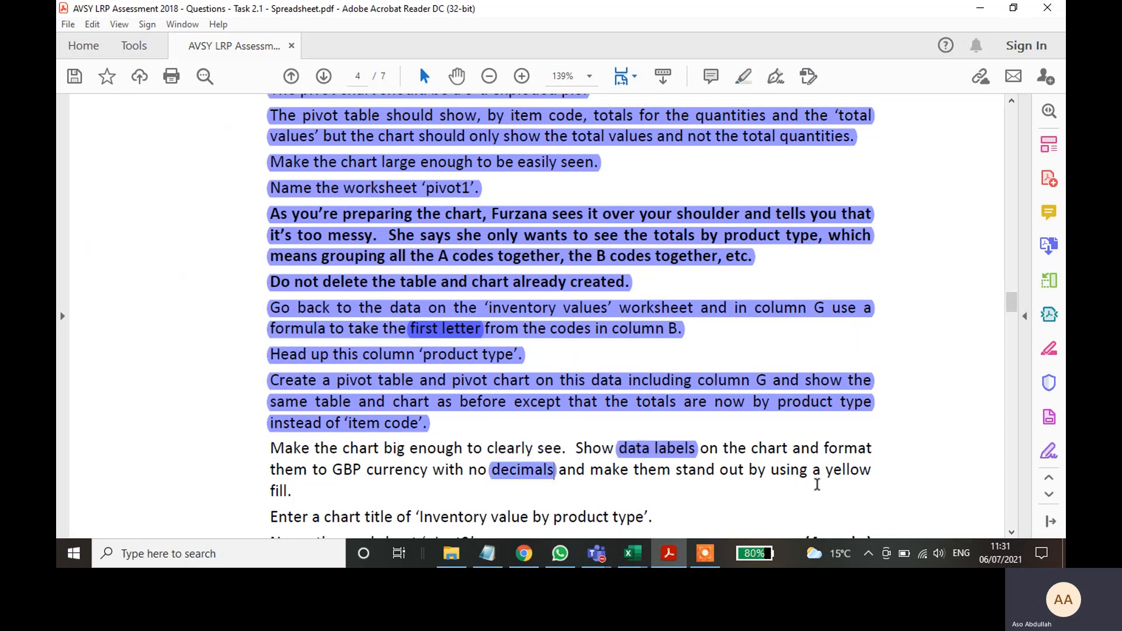
pyautogui.moveTo(869, 472); pyautogui.dragTo(827, 471)
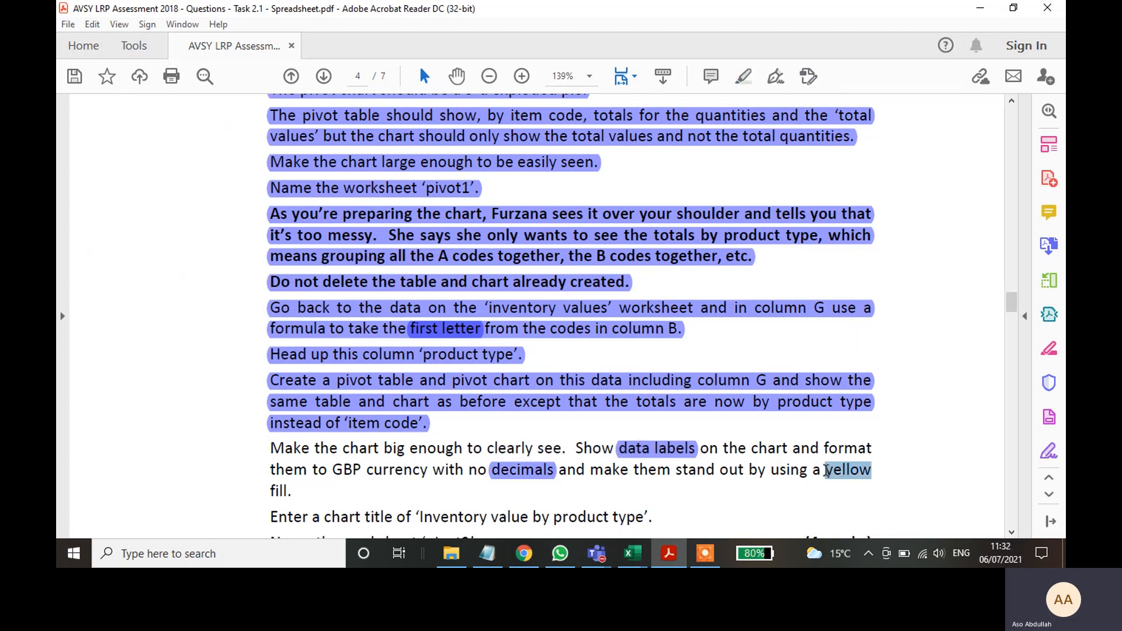
pyautogui.click(742, 78)
# - Return to the Excel workbook and add data labels to the pie chart's series
pyautogui.click(669, 553)
pyautogui.click(450, 357)
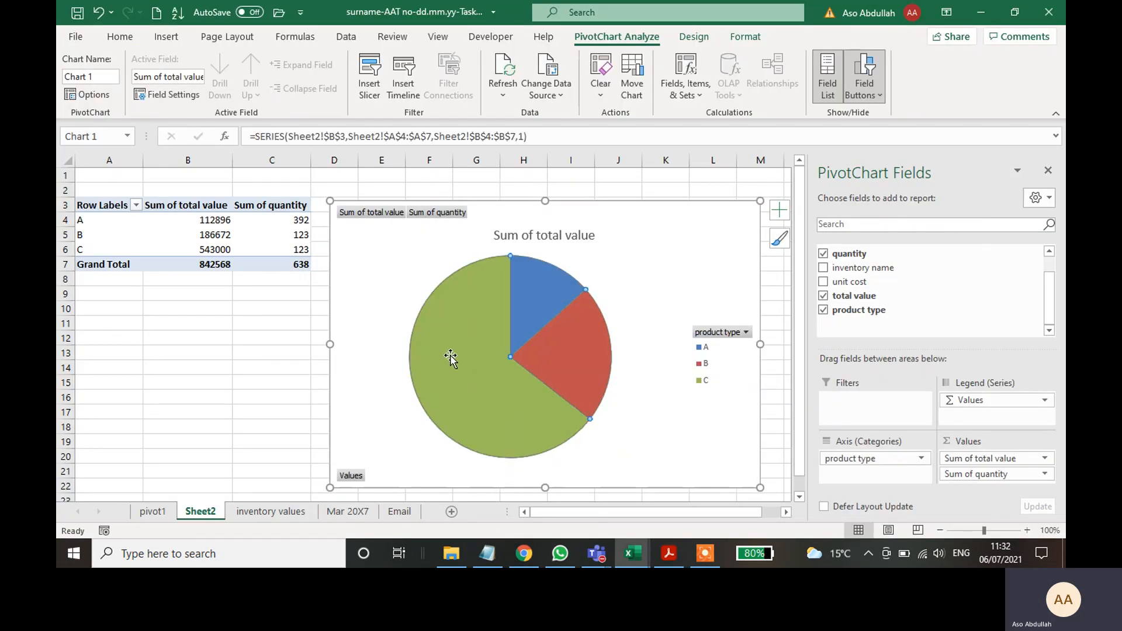
pyautogui.rightClick(450, 358)
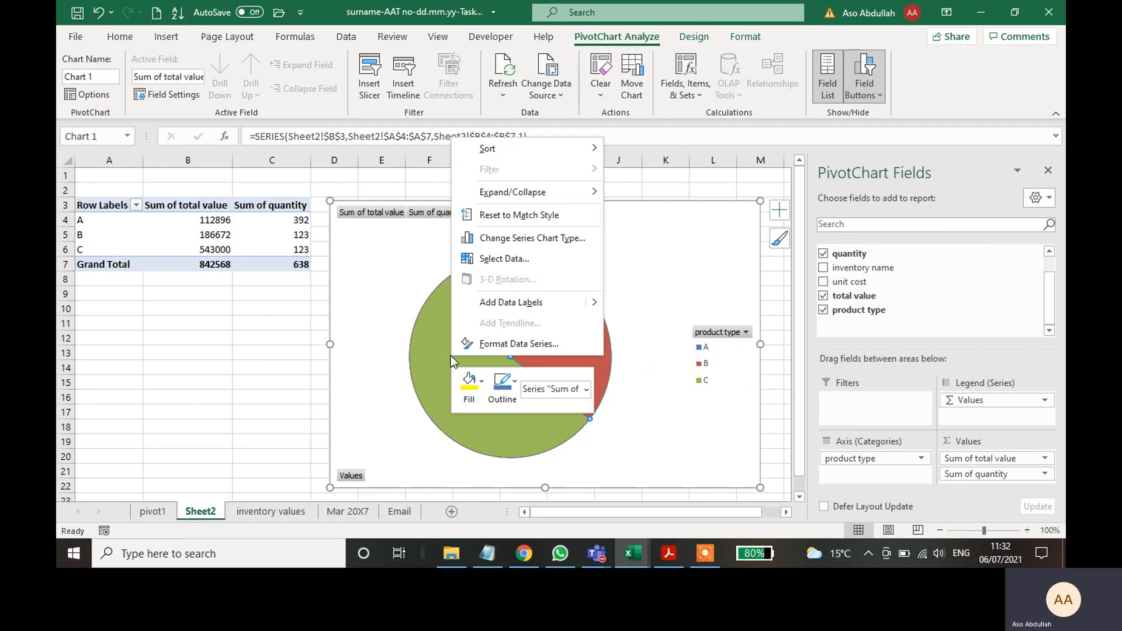
pyautogui.click(501, 303)
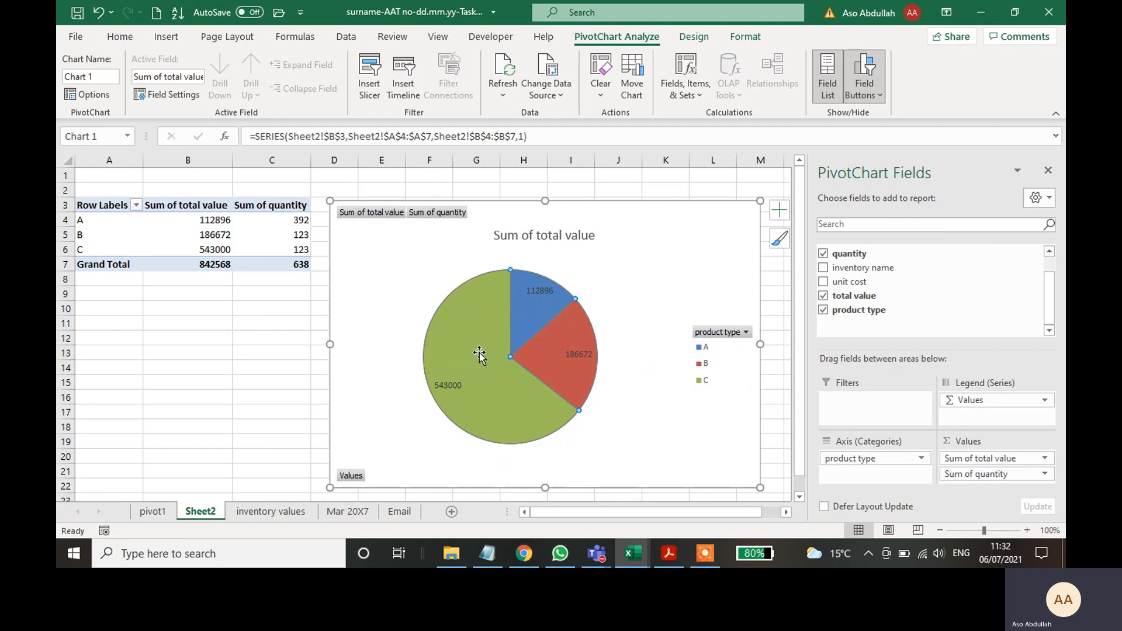
# - Format all of the pie chart's data labels as Currency with the £ symbol and 0 decimal places
pyautogui.click(454, 384)
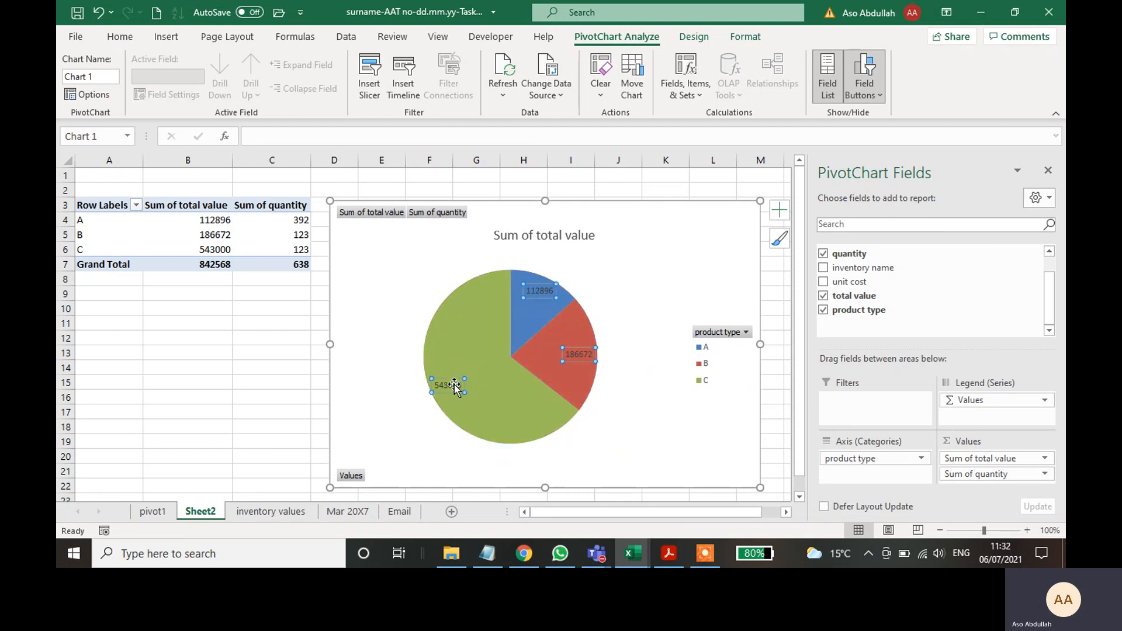
pyautogui.doubleClick(454, 384)
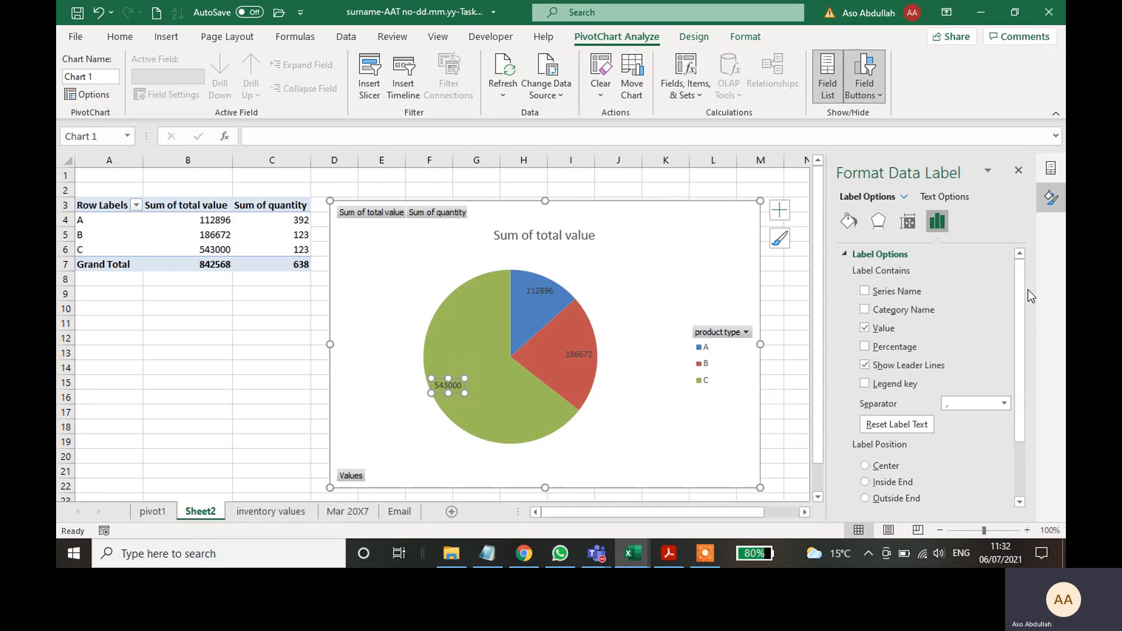
pyautogui.scroll(-2, 1015, 280)
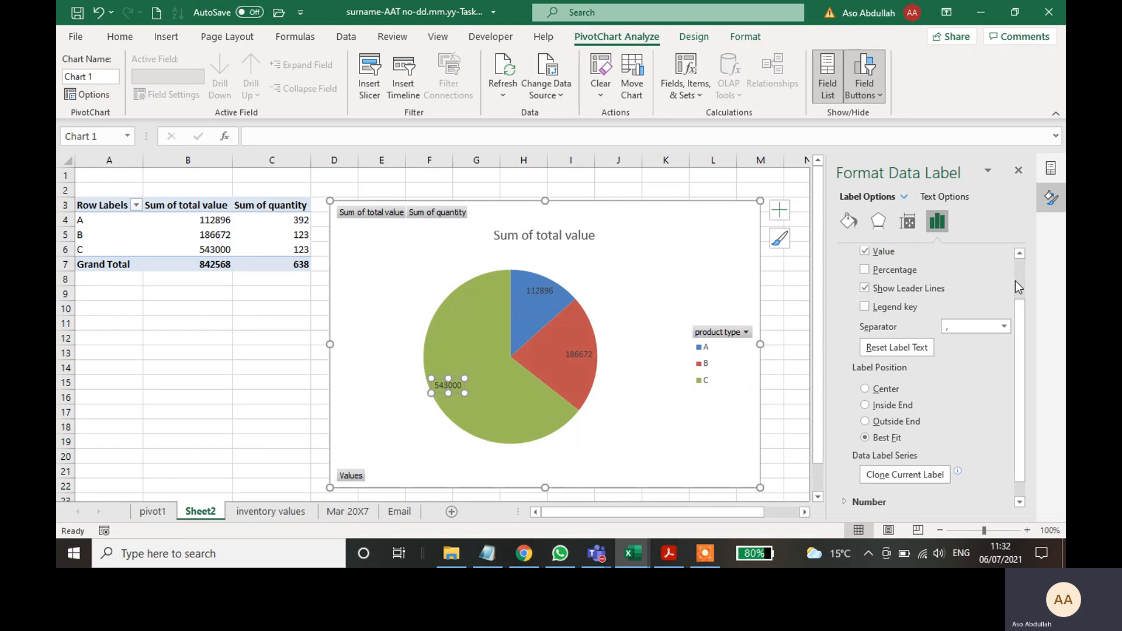
pyautogui.click(871, 503)
pyautogui.click(540, 295)
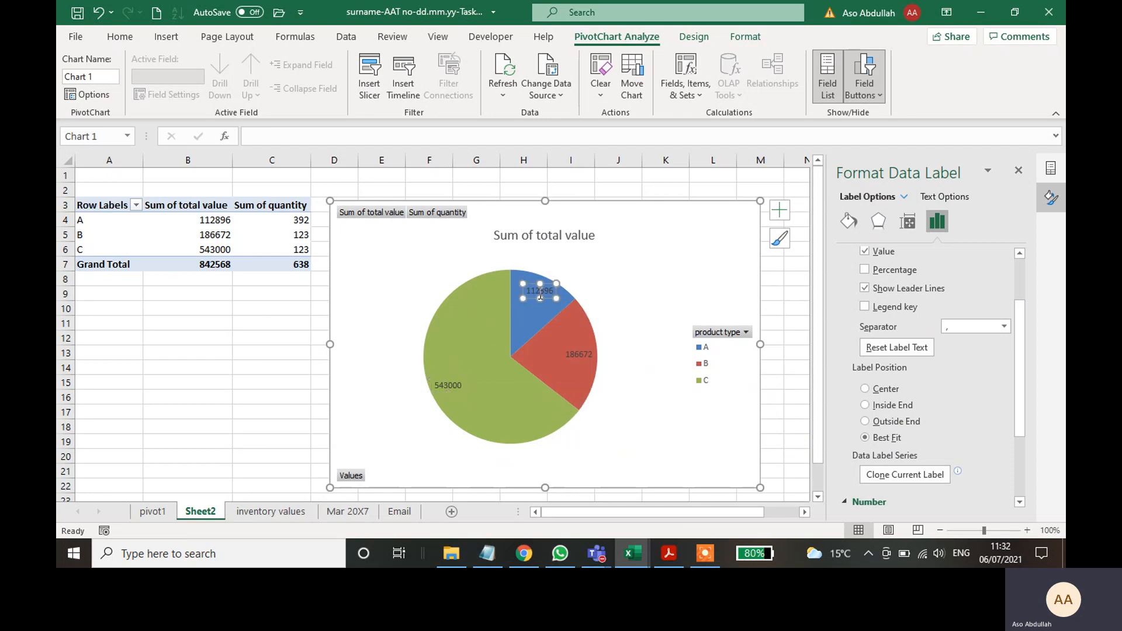
pyautogui.click(449, 387)
pyautogui.click(537, 296)
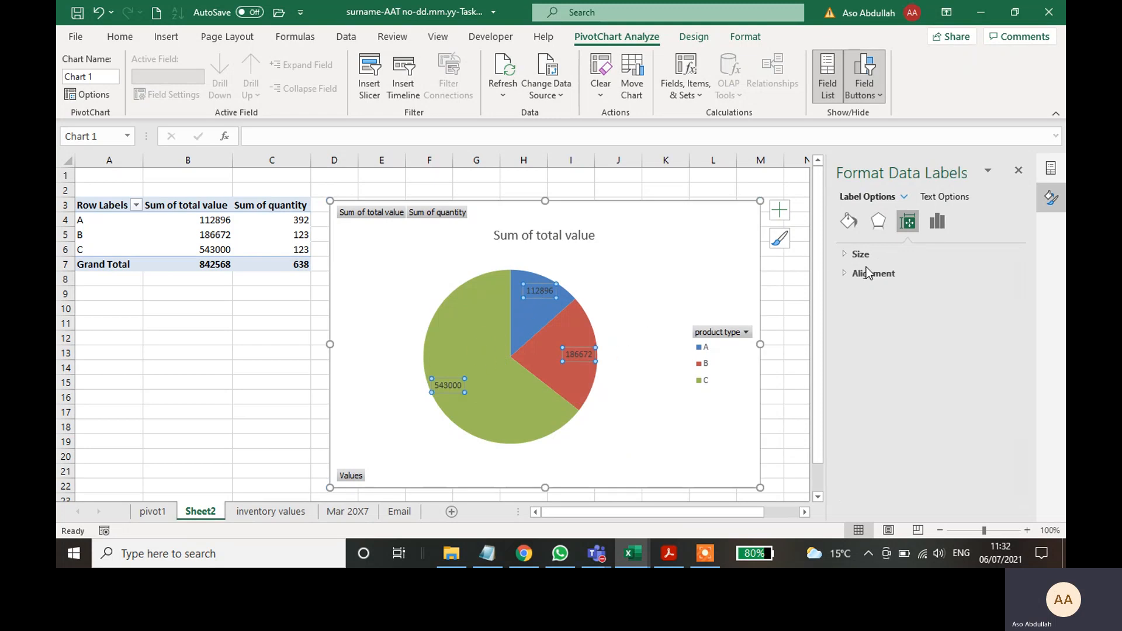
pyautogui.click(937, 220)
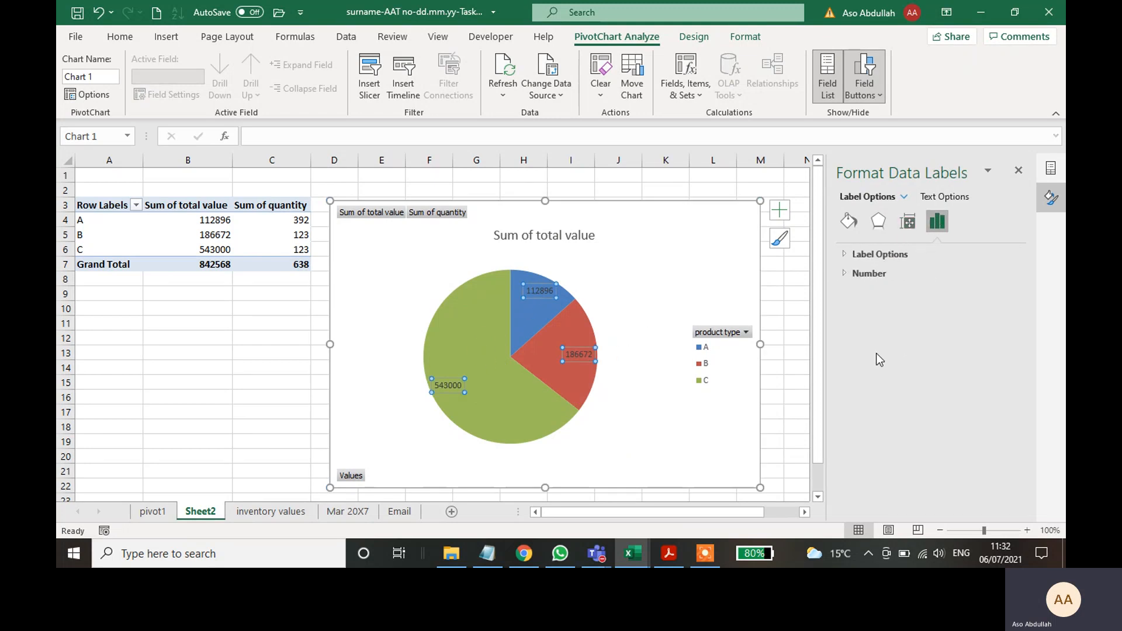
pyautogui.click(872, 272)
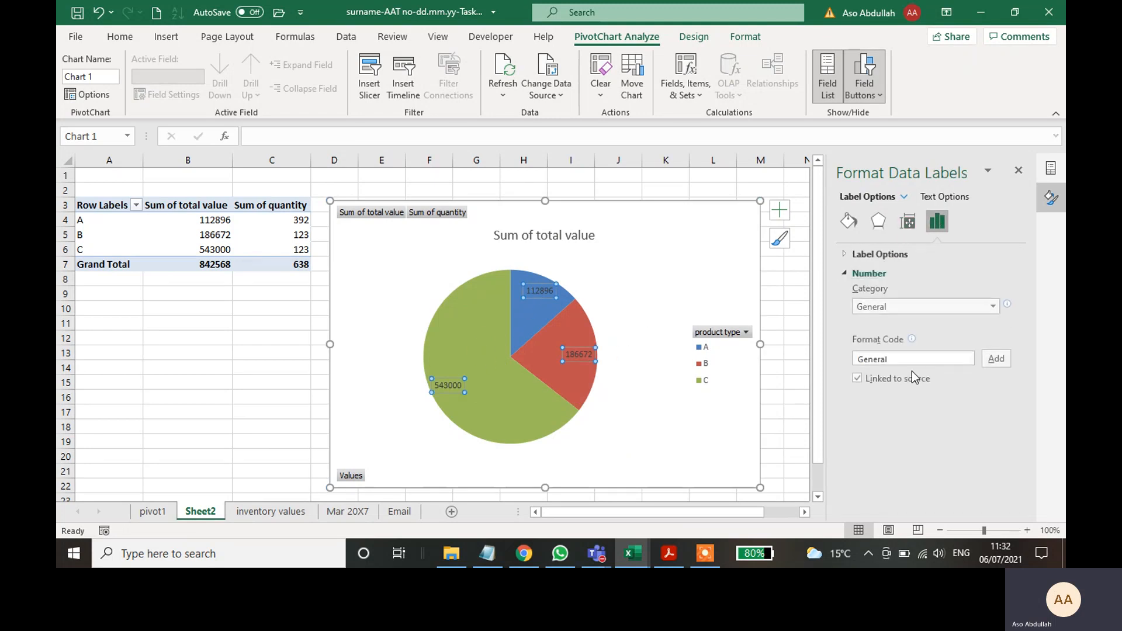
pyautogui.click(934, 306)
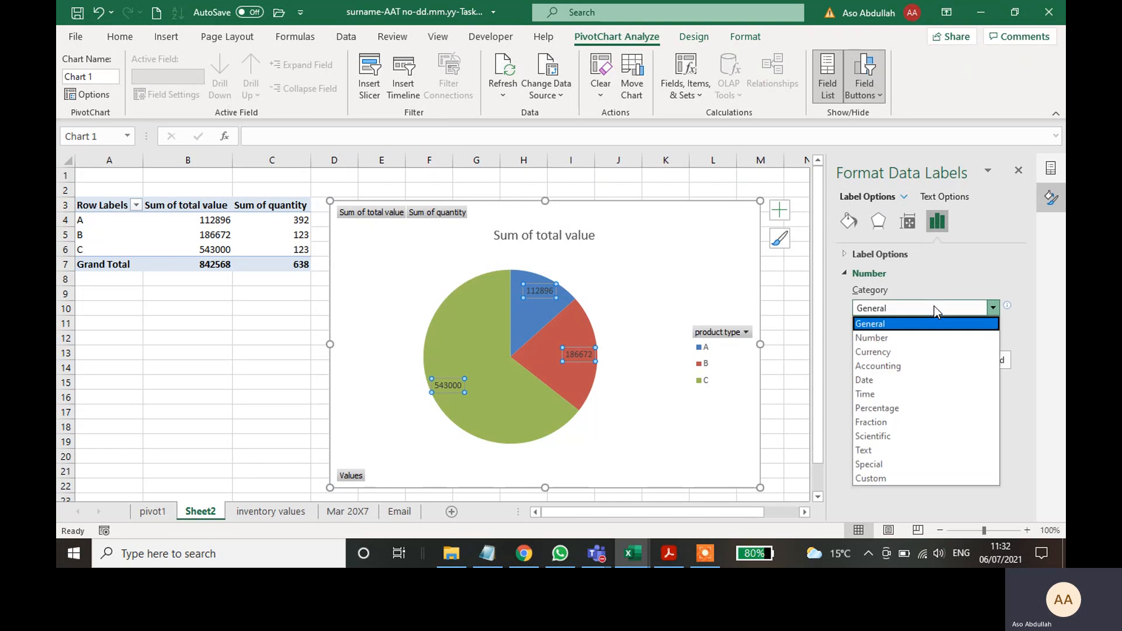
pyautogui.click(880, 353)
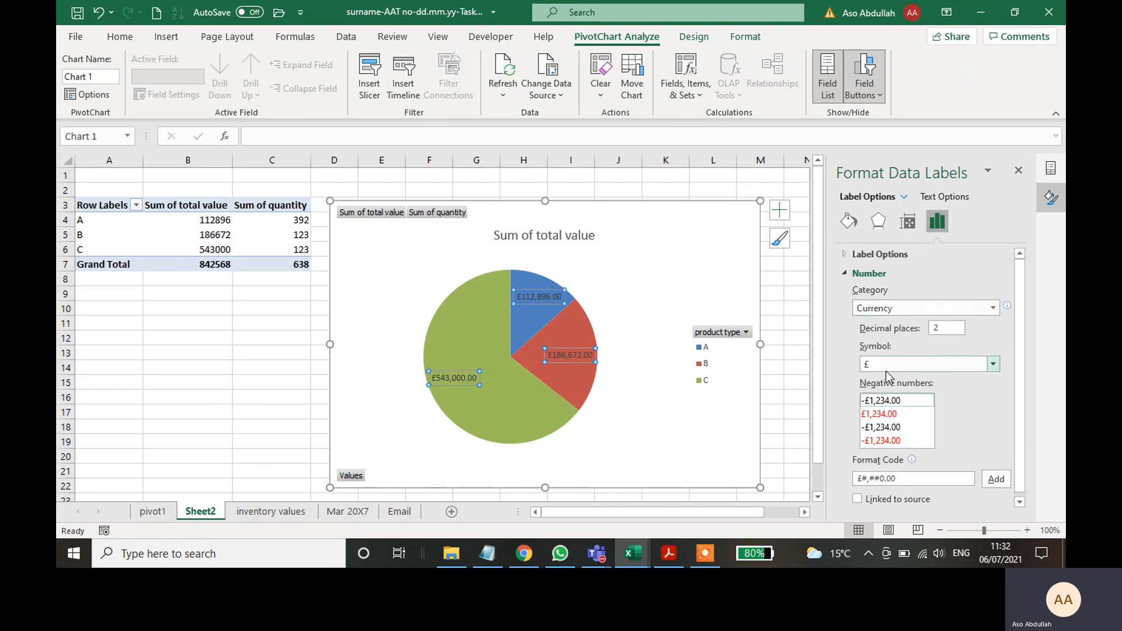
pyautogui.click(943, 330)
pyautogui.click(786, 353)
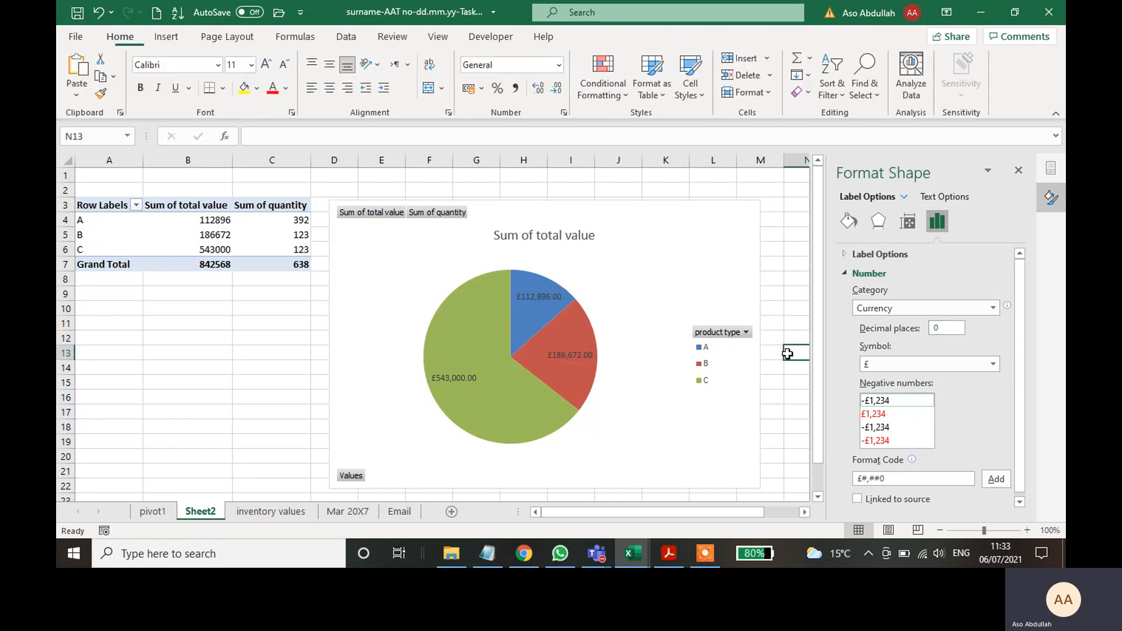
# - Apply a yellow fill to all of the pie chart's data labels
pyautogui.click(442, 382)
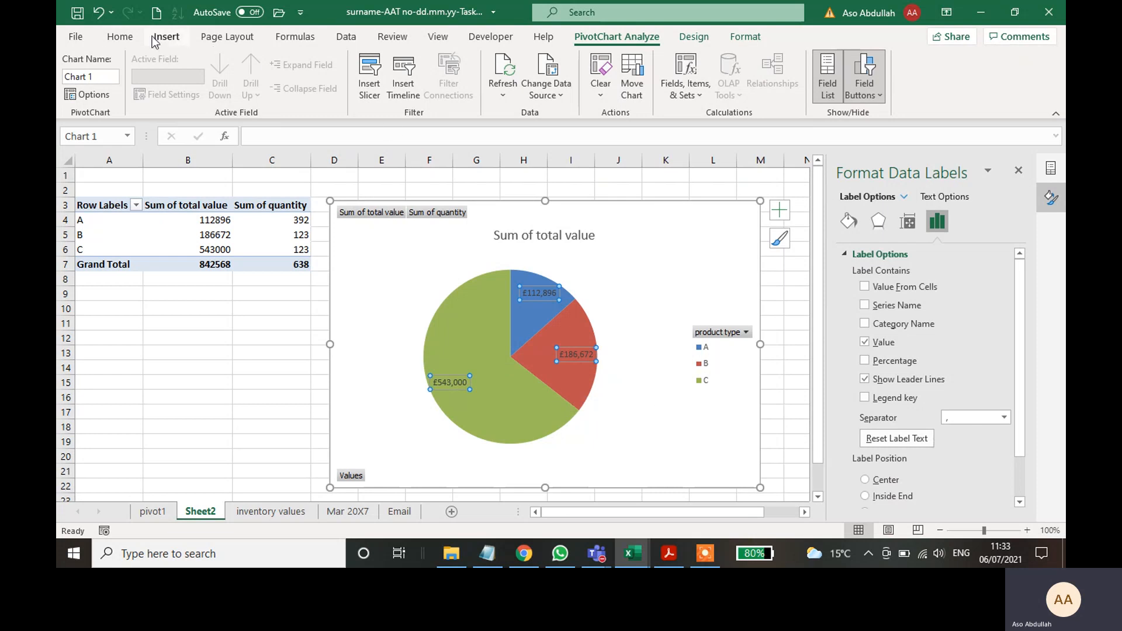
pyautogui.click(125, 38)
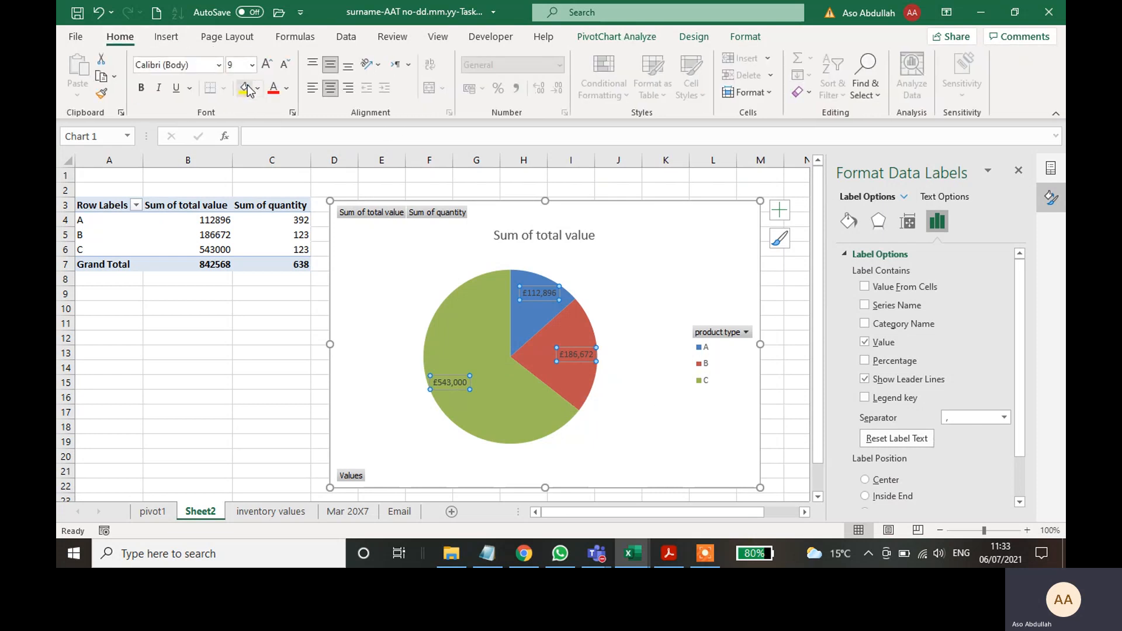
pyautogui.click(246, 89)
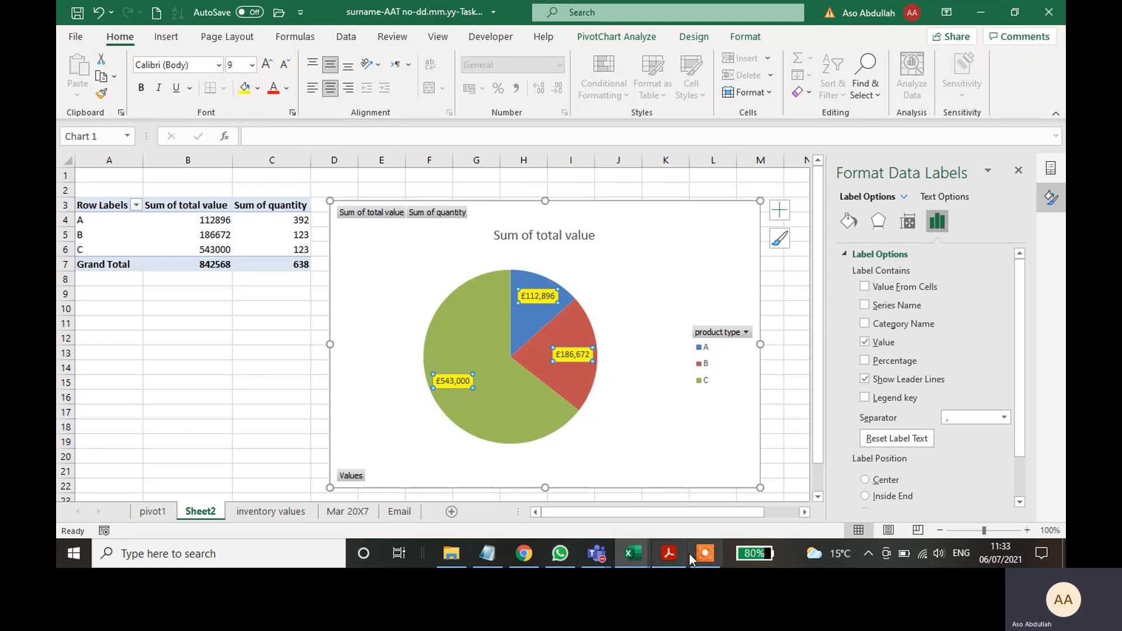
# - Switch to the assessment PDF and highlight the whole paragraph about chart size, data labels, currency format and yellow fill
pyautogui.click(669, 553)
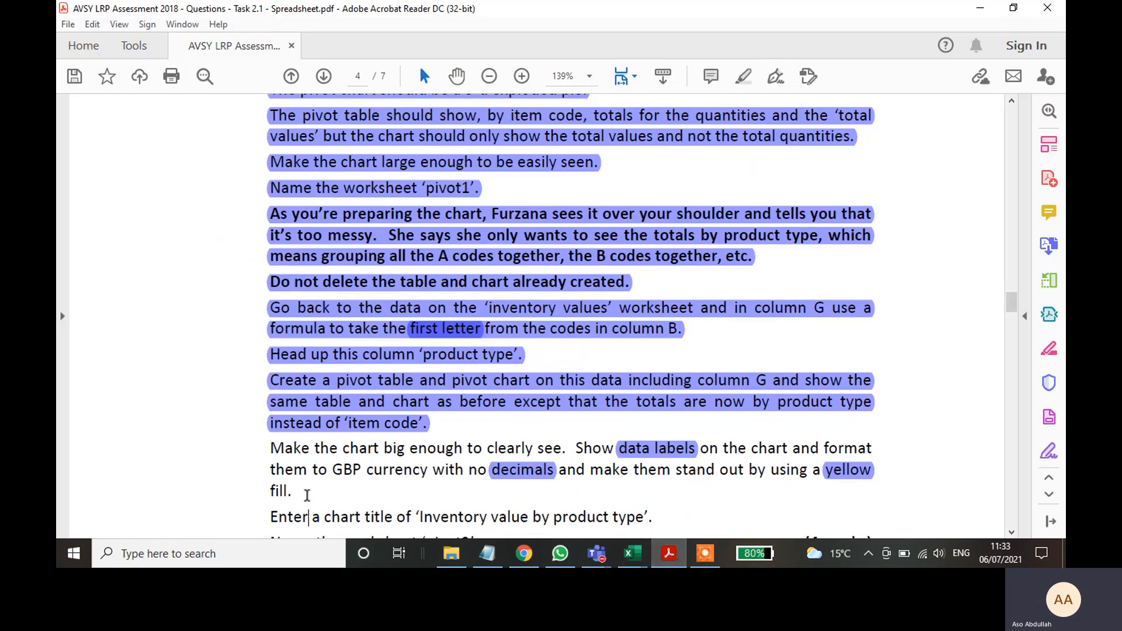
pyautogui.moveTo(293, 492); pyautogui.dragTo(271, 446)
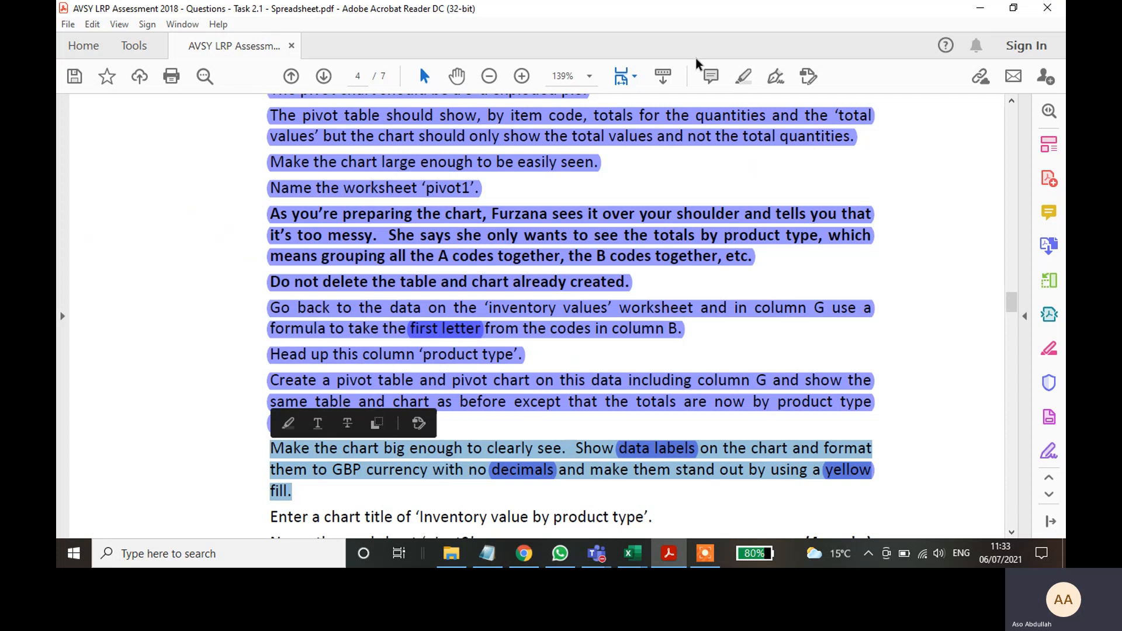
pyautogui.click(744, 76)
# - Copy the required chart title from the assessment PDF and set the Excel pie chart's title to 'Inventory value by product type'
pyautogui.scroll(-3, 699, 339)
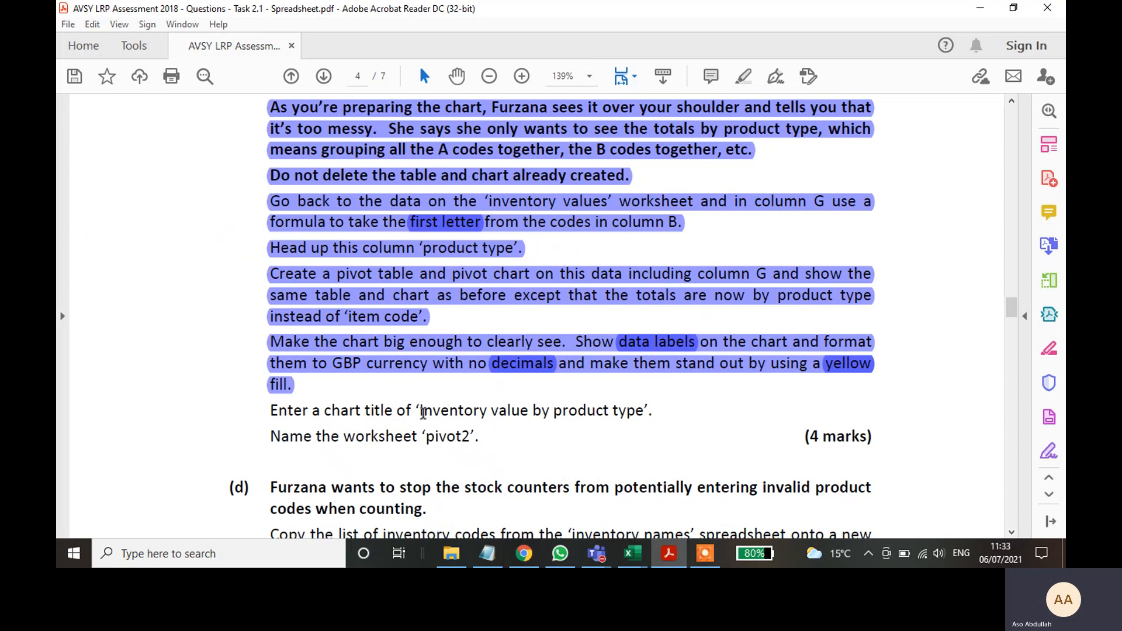
pyautogui.moveTo(423, 412); pyautogui.dragTo(631, 413)
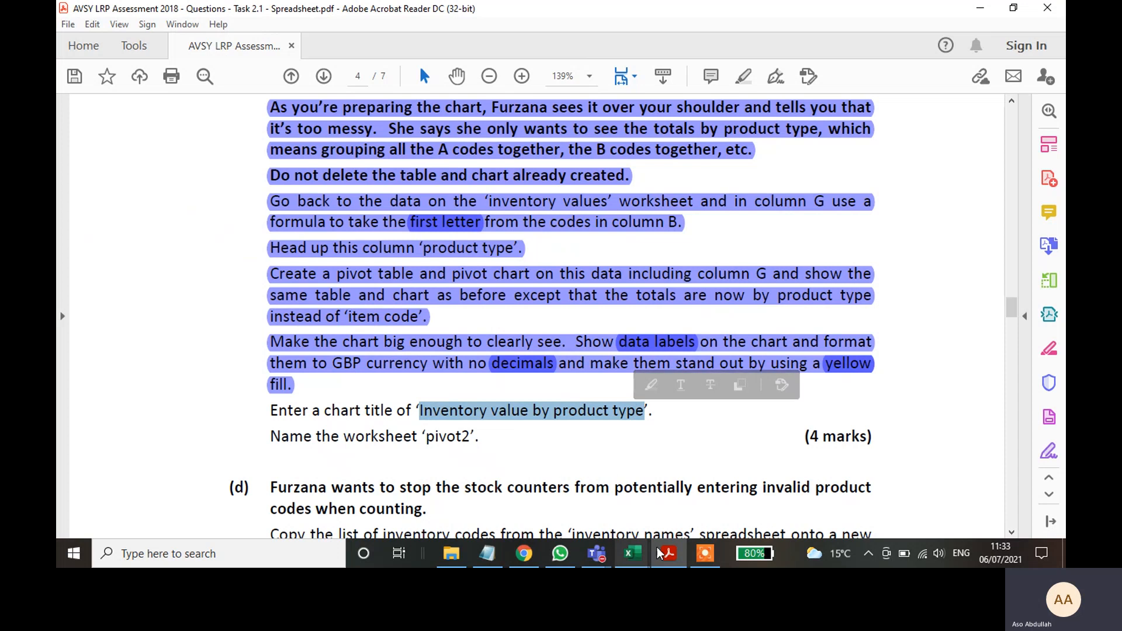
pyautogui.click(672, 559)
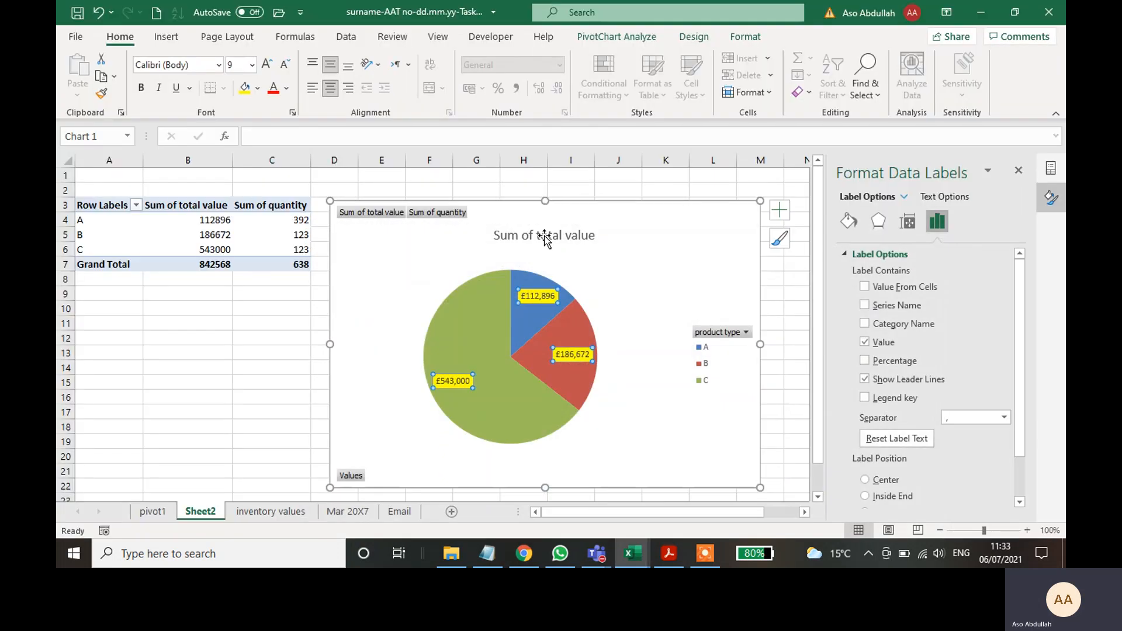
pyautogui.click(545, 238)
pyautogui.doubleClick(576, 234)
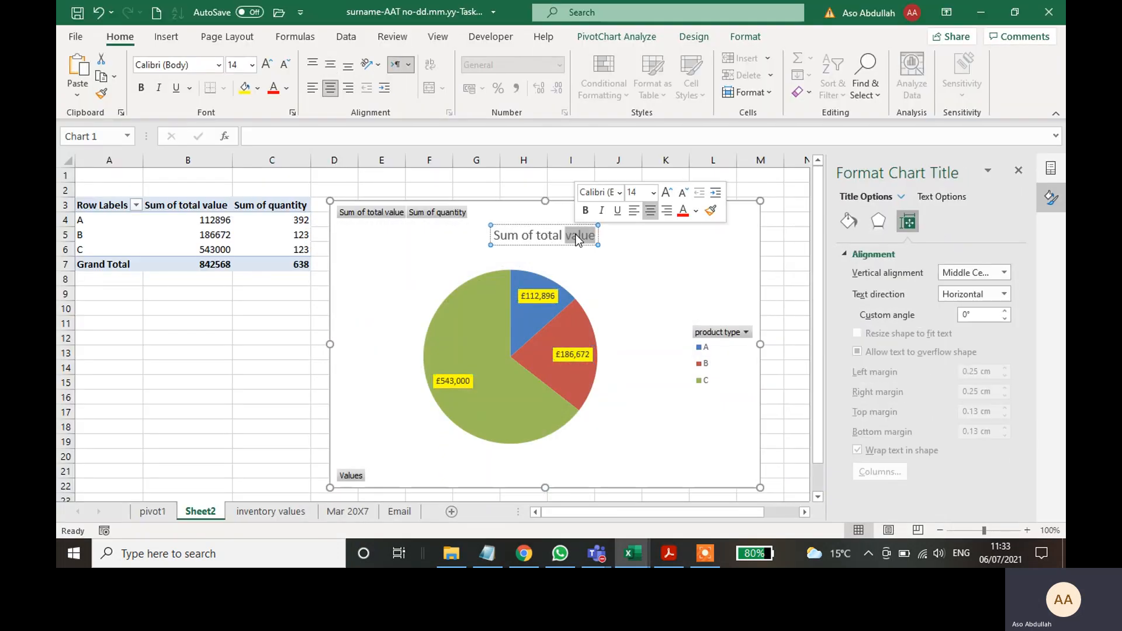
pyautogui.tripleClick(549, 236)
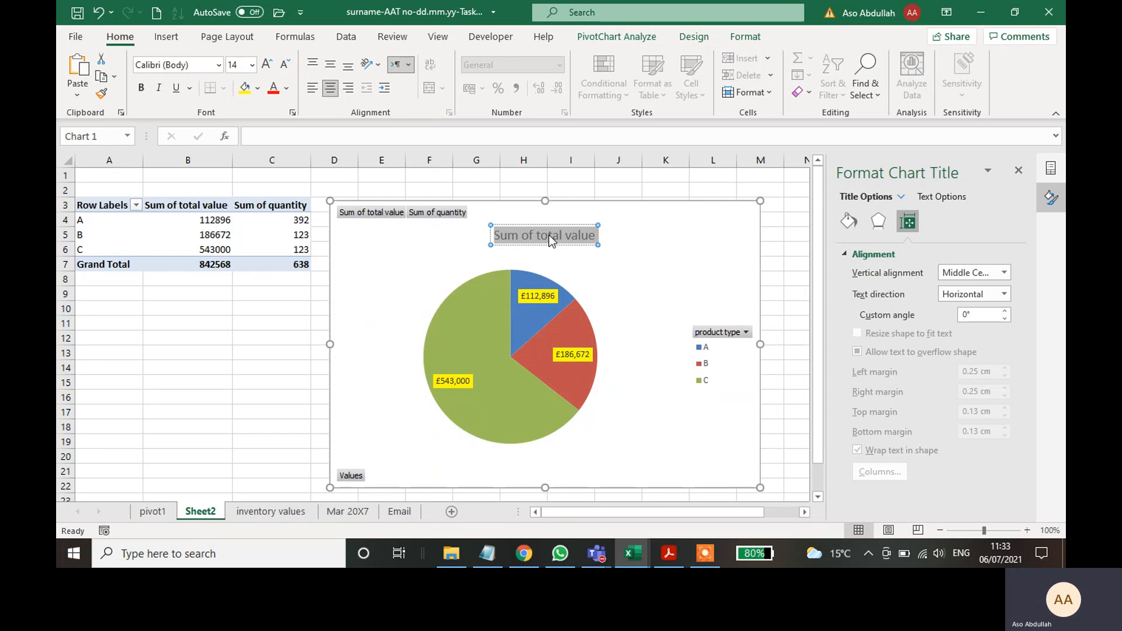
pyautogui.write('Inventory value by product type')
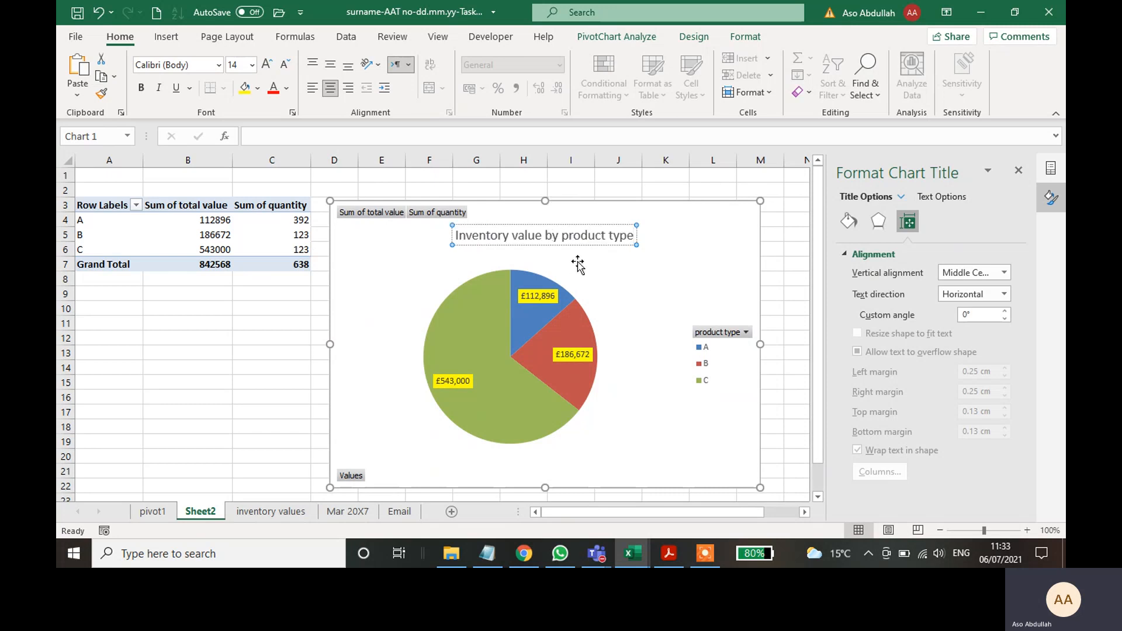
pyautogui.click(710, 236)
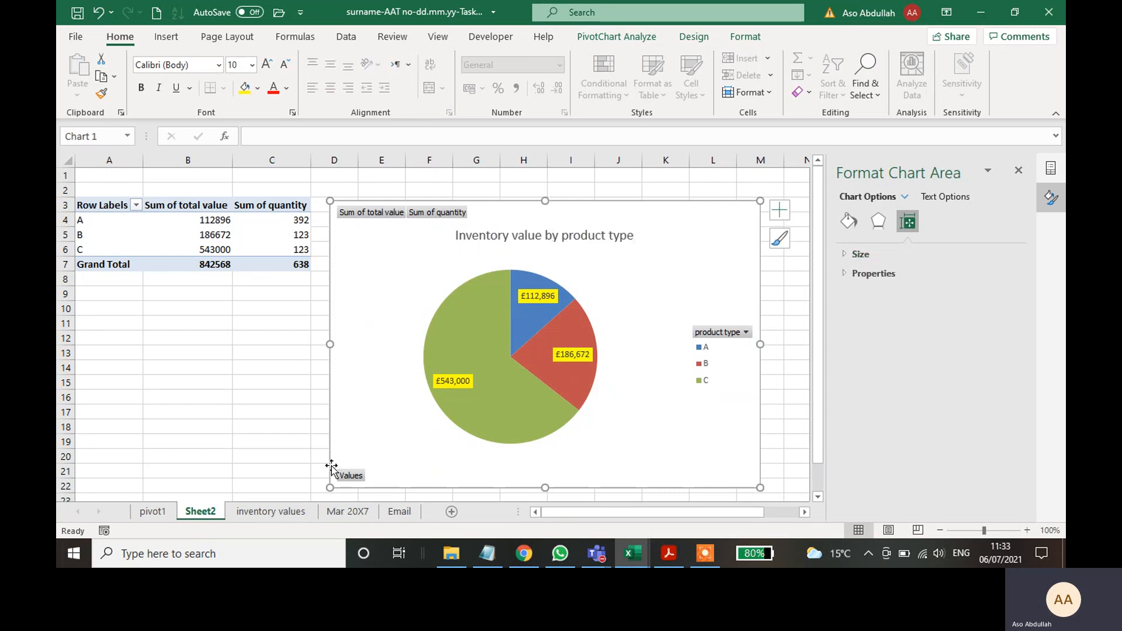
# - Copy the required sheet name from the assessment PDF and rename Sheet2 in the Excel workbook as pivot2
pyautogui.click(670, 554)
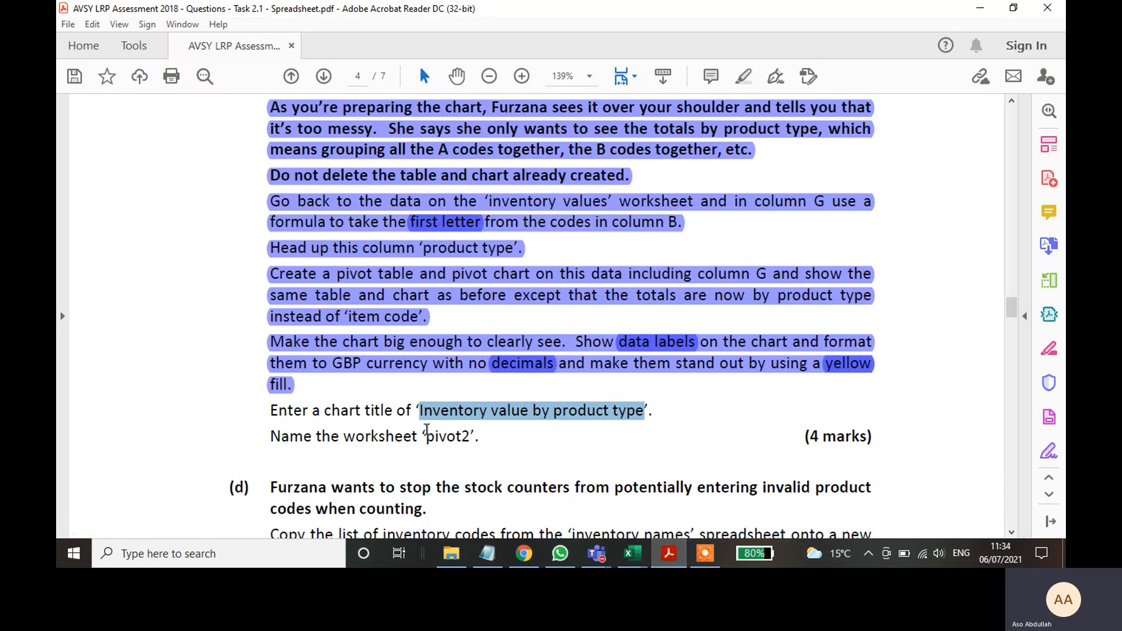
pyautogui.doubleClick(449, 435)
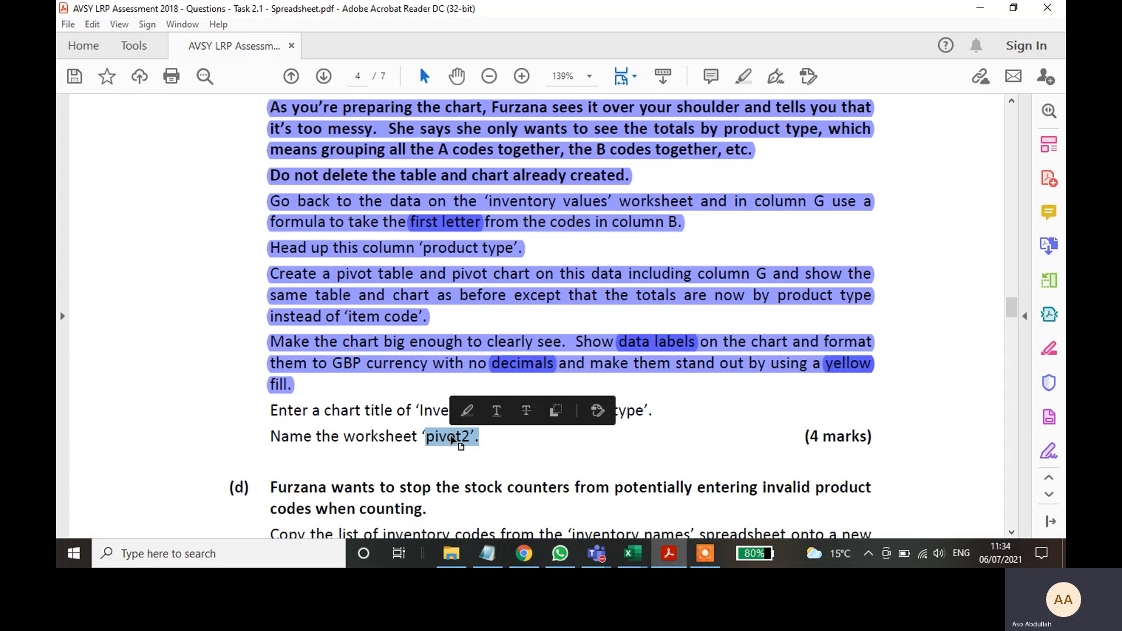
pyautogui.click(633, 553)
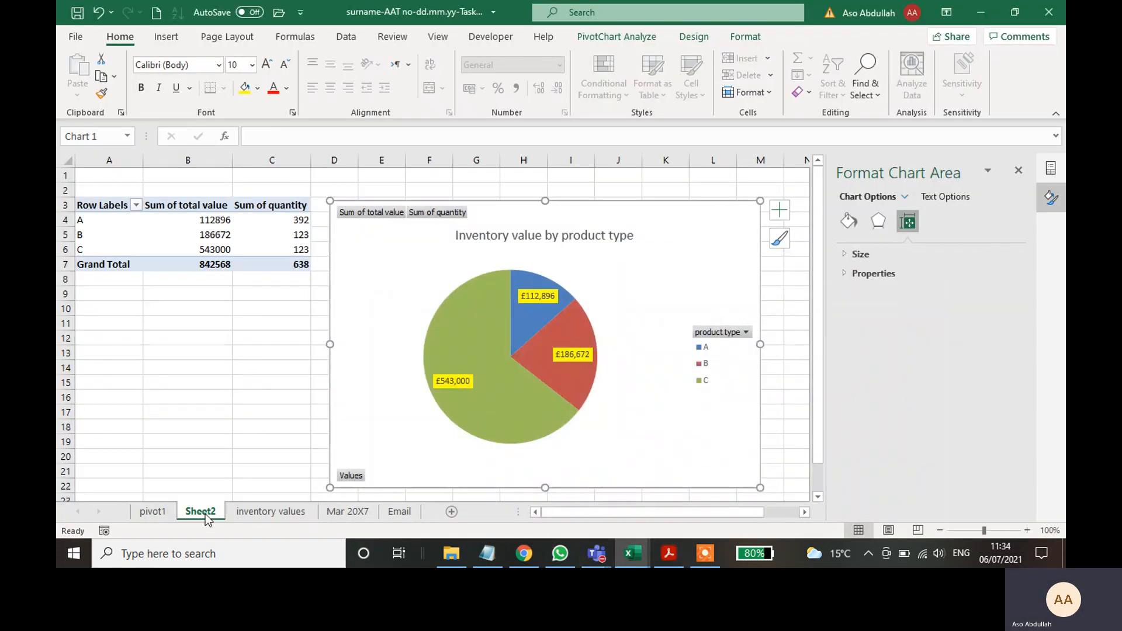
pyautogui.doubleClick(205, 514)
pyautogui.write("pivot2'.")
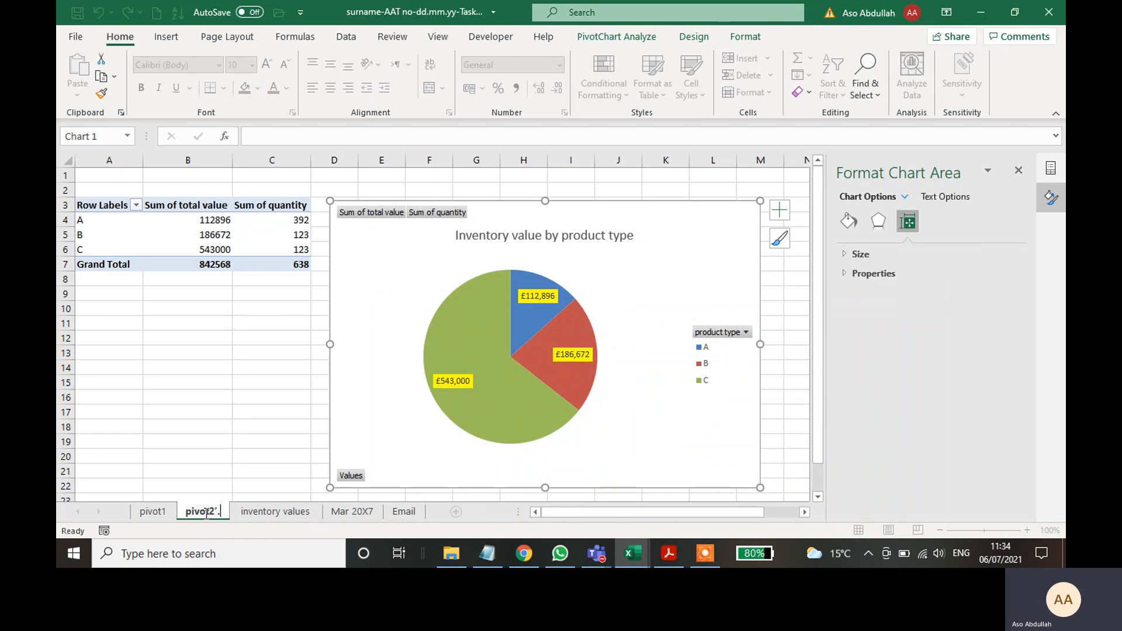
pyautogui.press('Return')
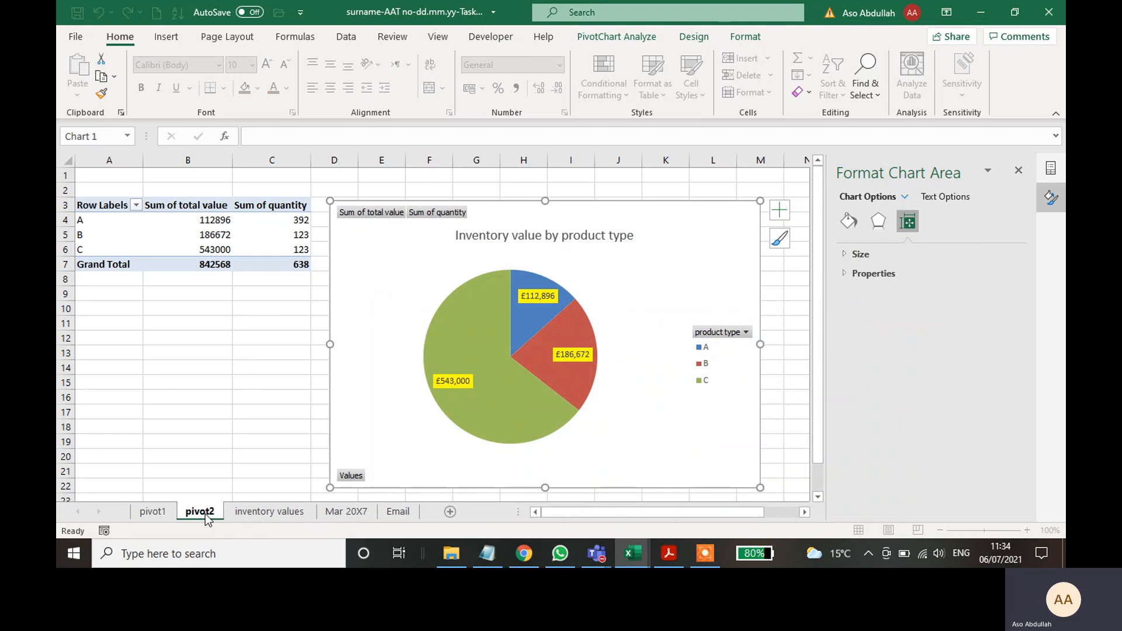
# - Deselect the pie chart and close the formatting pane on the pivot2 worksheet
pyautogui.click(240, 410)
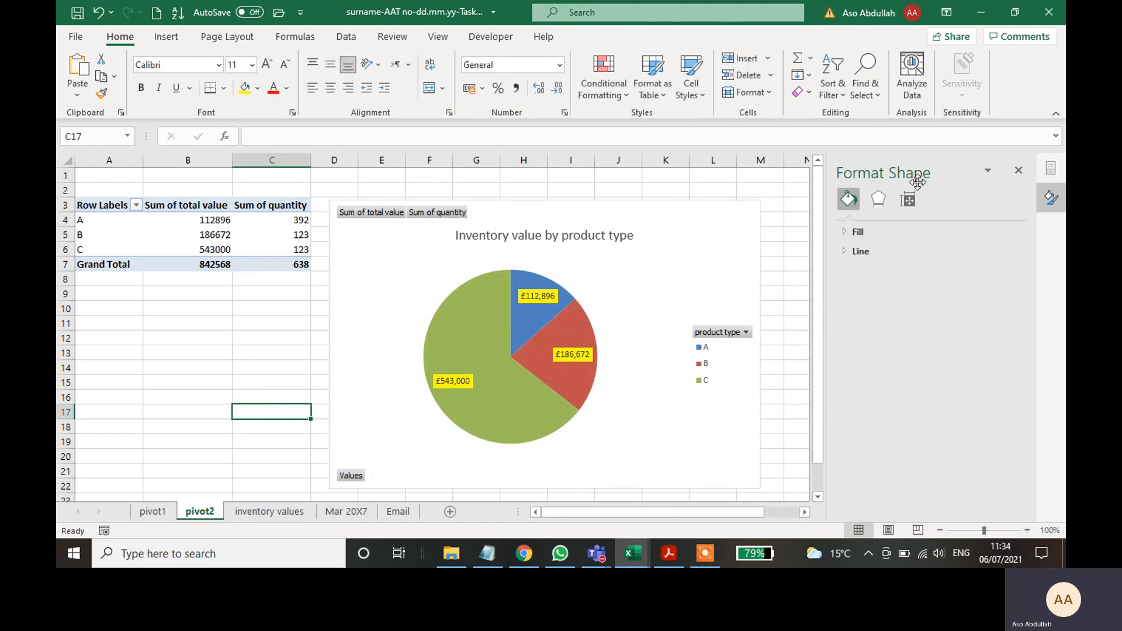
pyautogui.click(1019, 170)
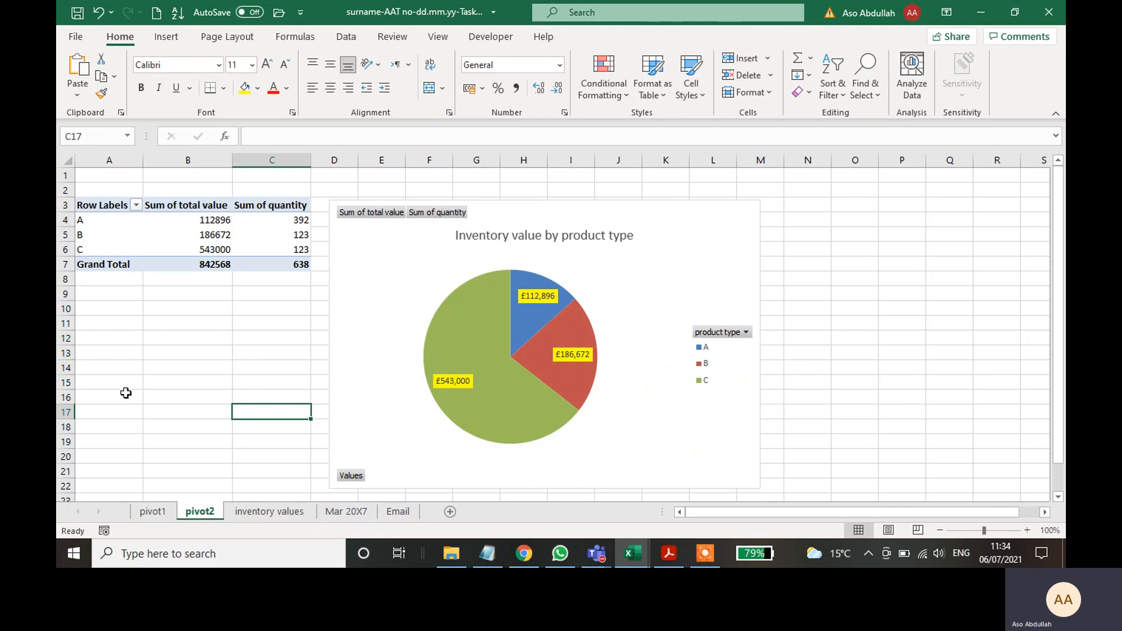
pyautogui.click(123, 386)
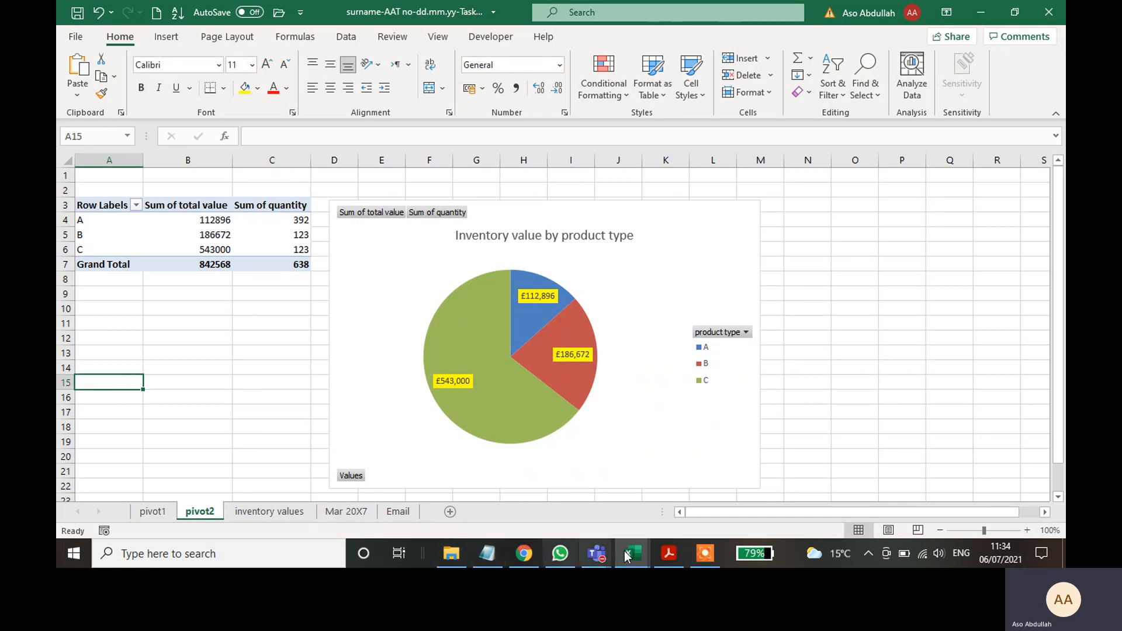
# - Switch to the assessment PDF and highlight the two lines about the chart title and the worksheet name 'pivot2'
pyautogui.click(669, 555)
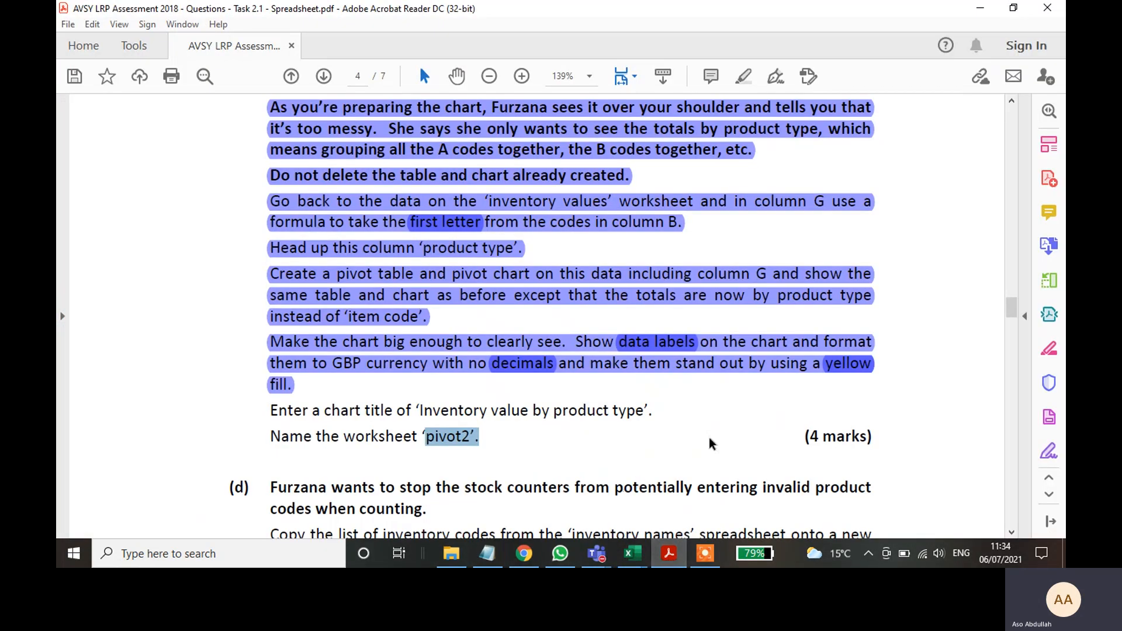
pyautogui.moveTo(485, 436); pyautogui.dragTo(271, 403)
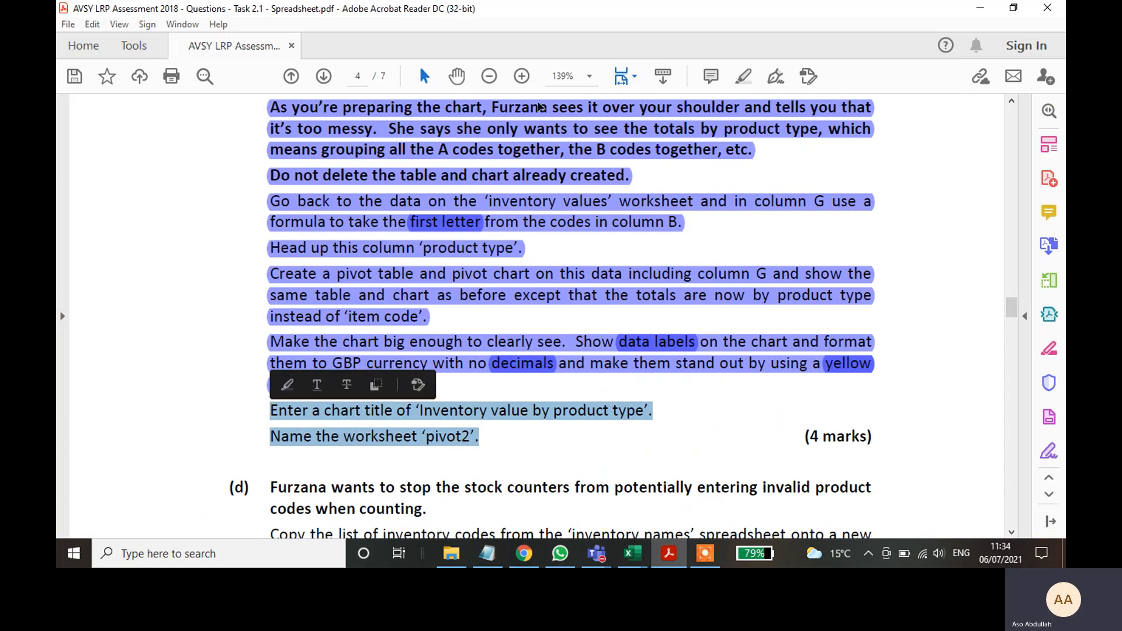
pyautogui.click(744, 76)
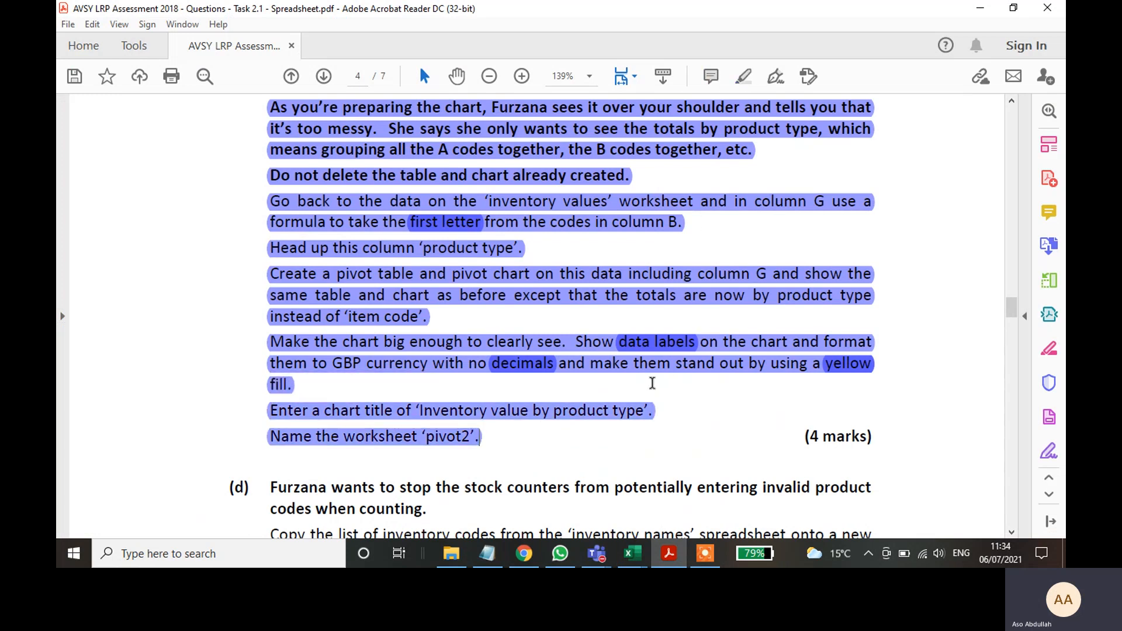
# - Read part (d) about invalid product codes, then examine the item codes in column B of the workbook's 'inventory values' worksheet
pyautogui.scroll(-3, 609, 374)
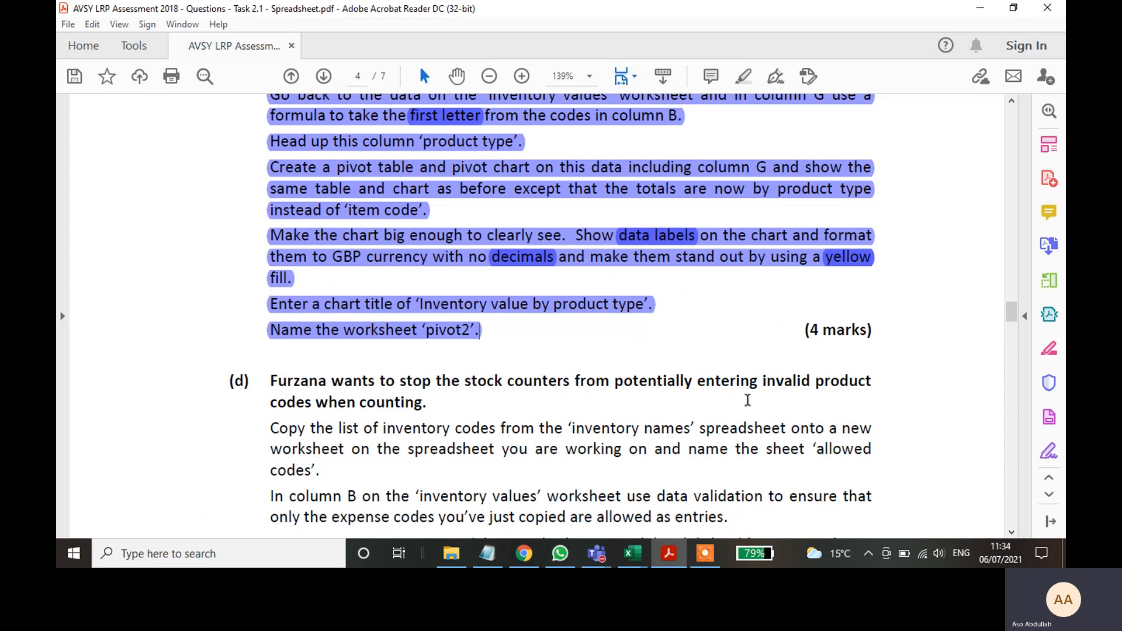
pyautogui.moveTo(881, 383); pyautogui.dragTo(791, 385)
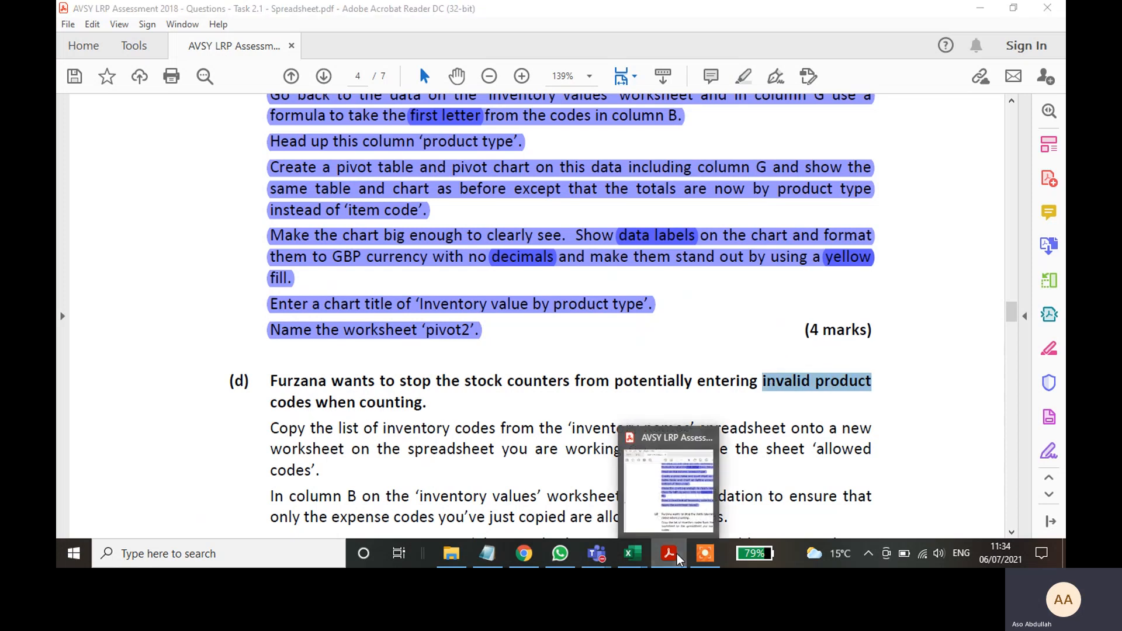
pyautogui.click(629, 558)
pyautogui.click(269, 511)
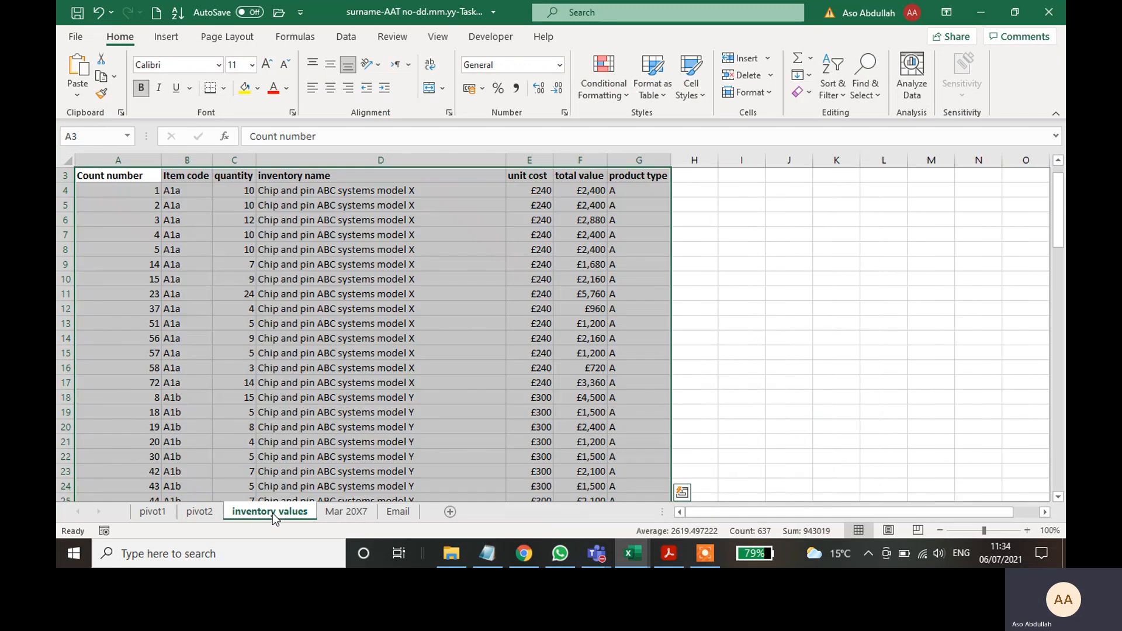
pyautogui.click(186, 205)
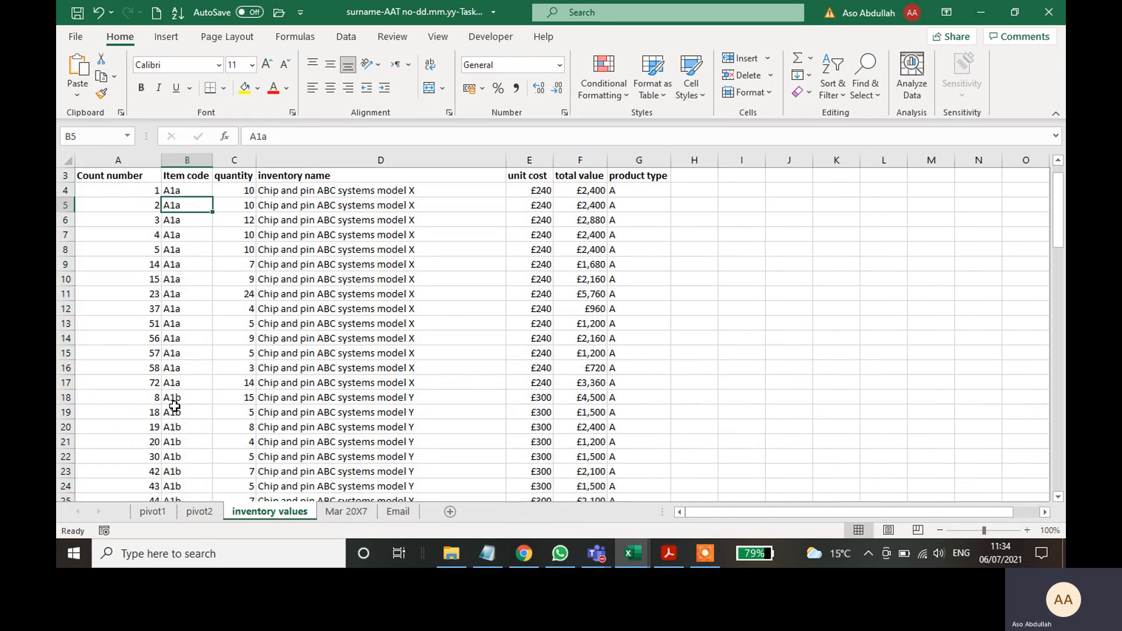
pyautogui.scroll(-2, 182, 398)
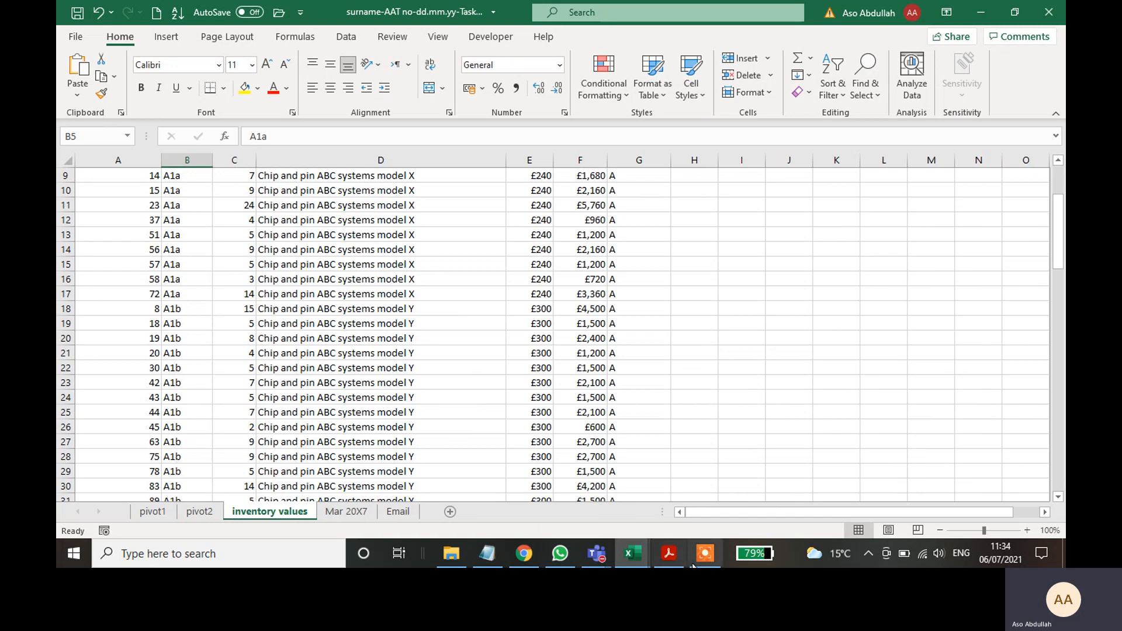
# - Check part (d) in the PDF, then copy the whole Item code column from the 'Inventory names' workbook in Excel
pyautogui.click(665, 556)
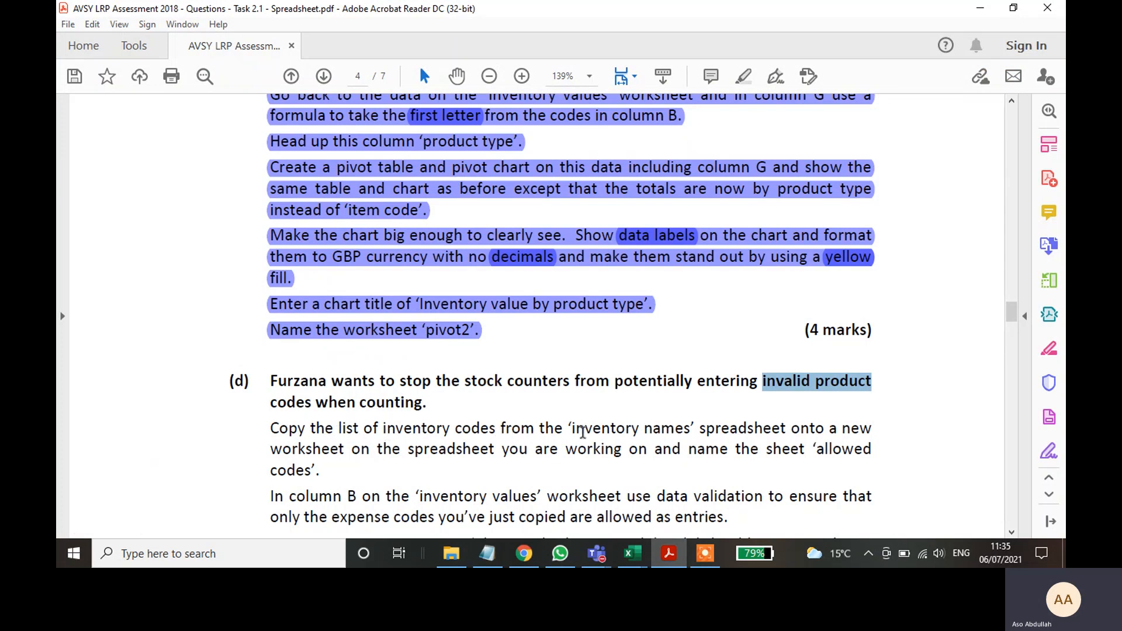
pyautogui.click(634, 563)
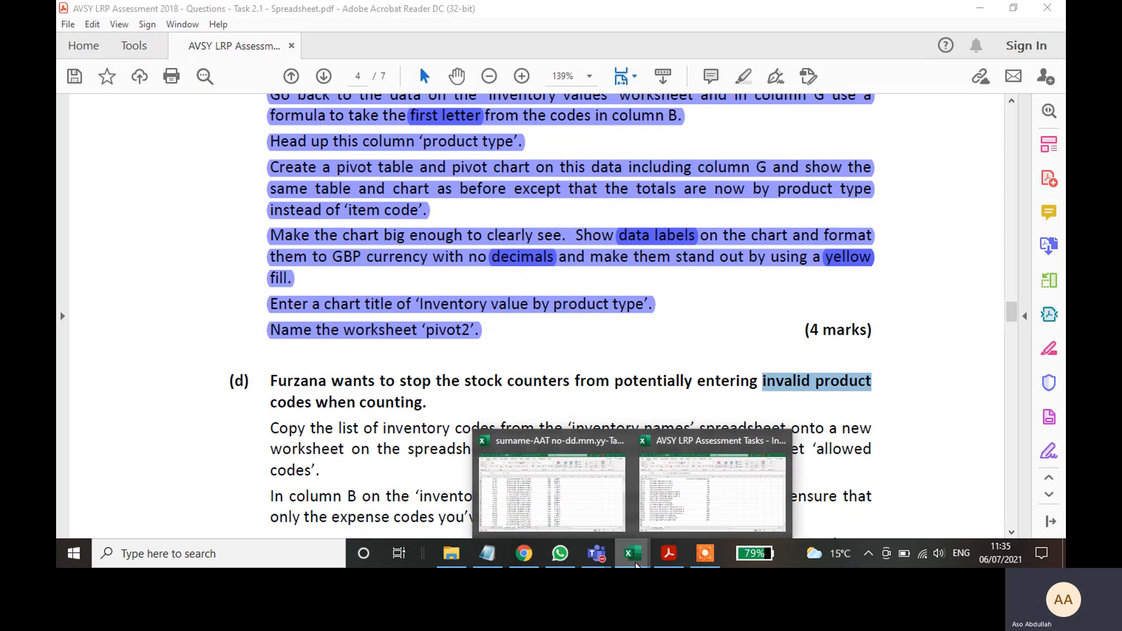
pyautogui.click(688, 507)
pyautogui.click(701, 358)
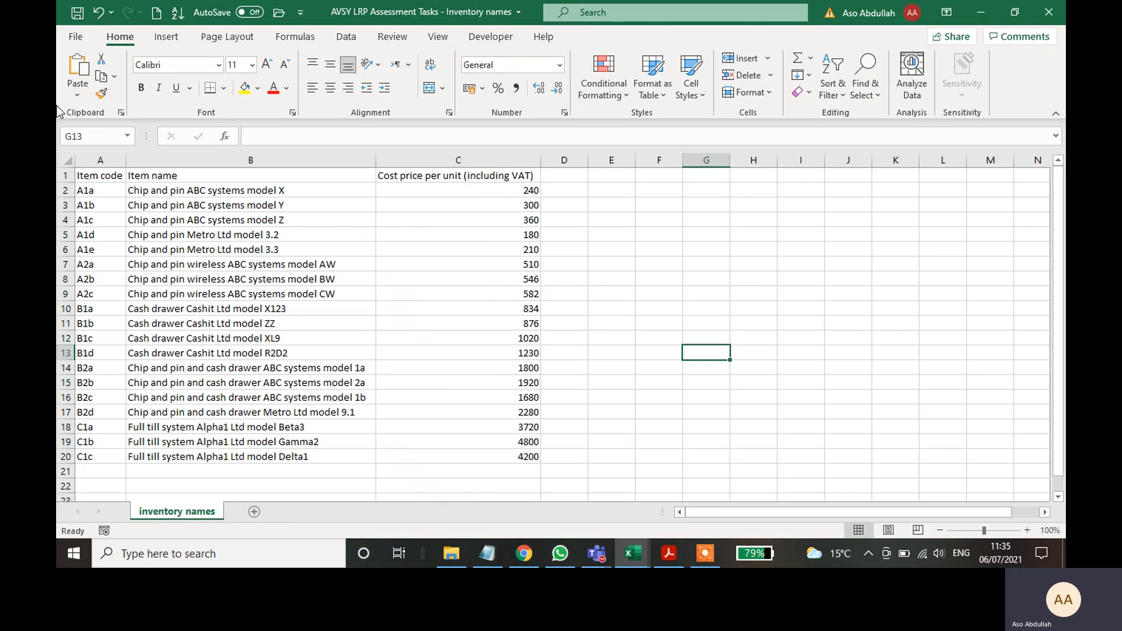
pyautogui.click(104, 159)
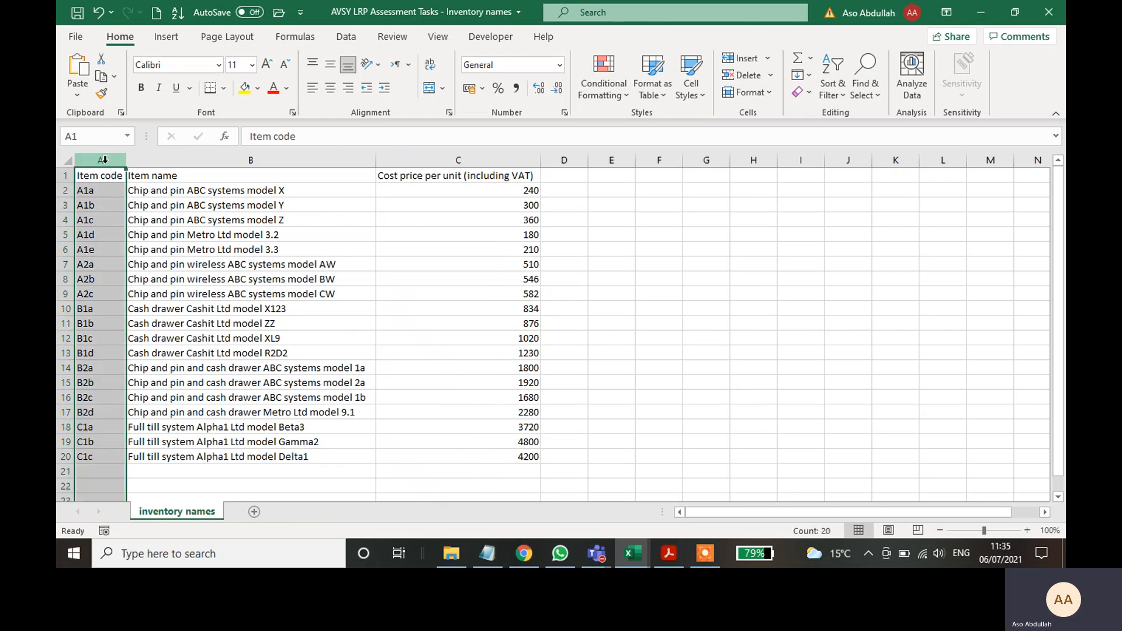
pyautogui.hotkey('ctrl', 'c')
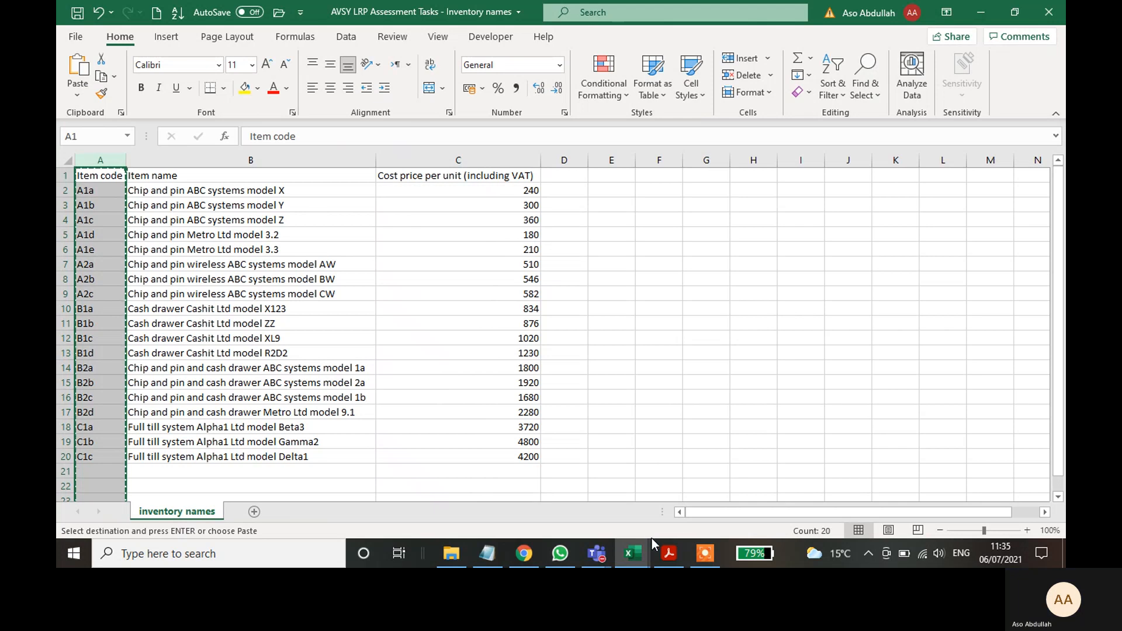
# - Recheck the PDF, return to the working Excel workbook and insert a new worksheet between 'inventory values' and 'Mar 20X7'
pyautogui.click(667, 554)
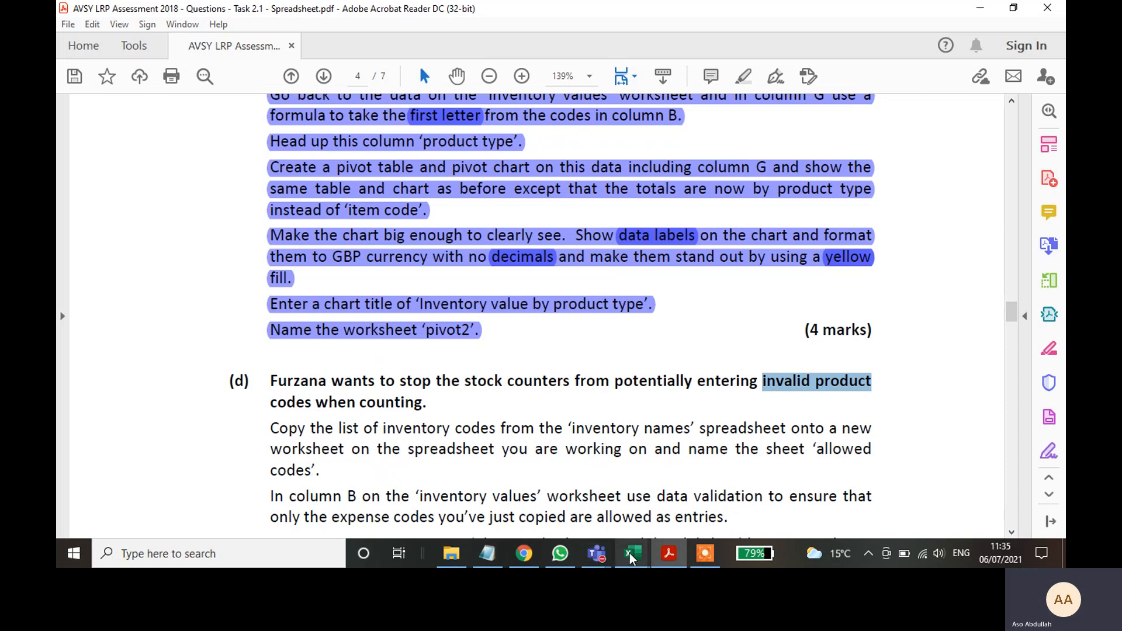
pyautogui.click(671, 557)
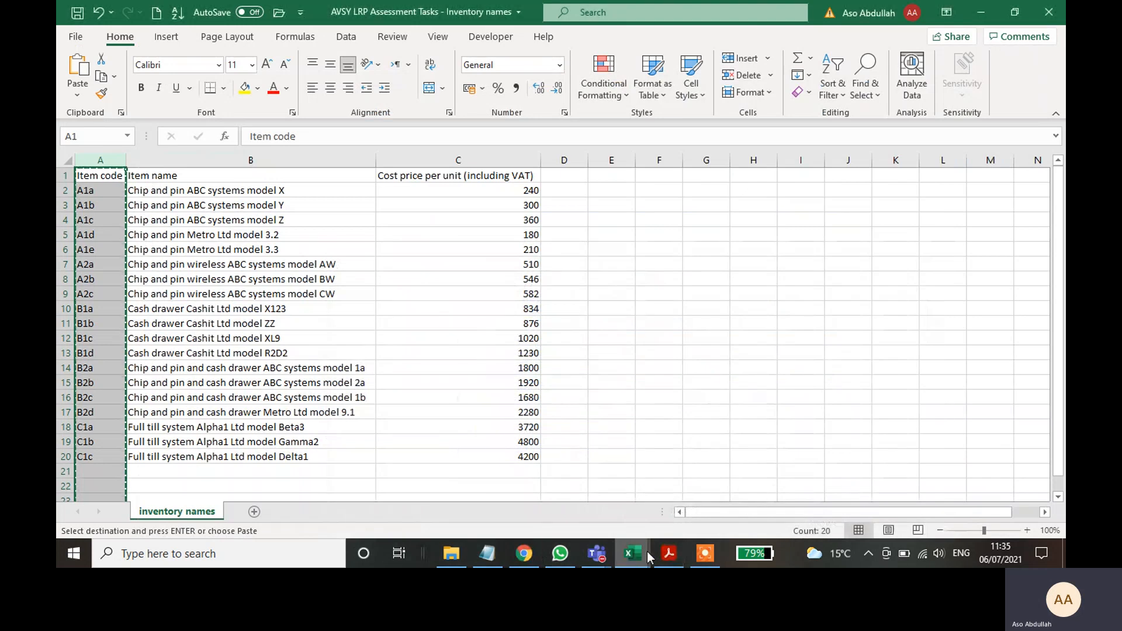
pyautogui.moveTo(632, 554)
pyautogui.click(572, 518)
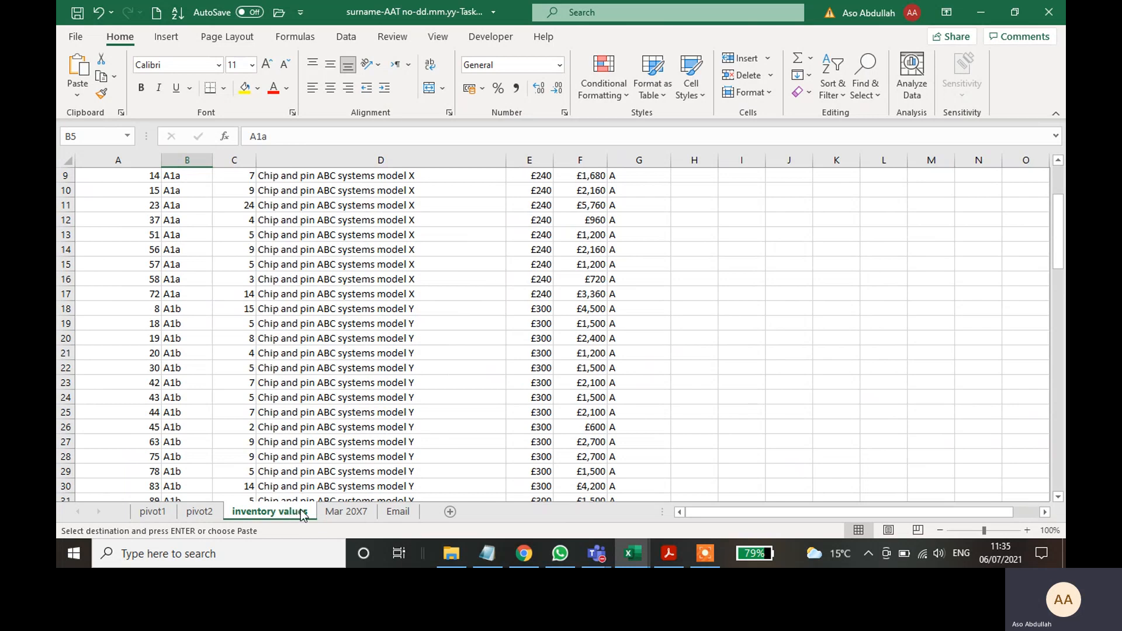
pyautogui.click(743, 384)
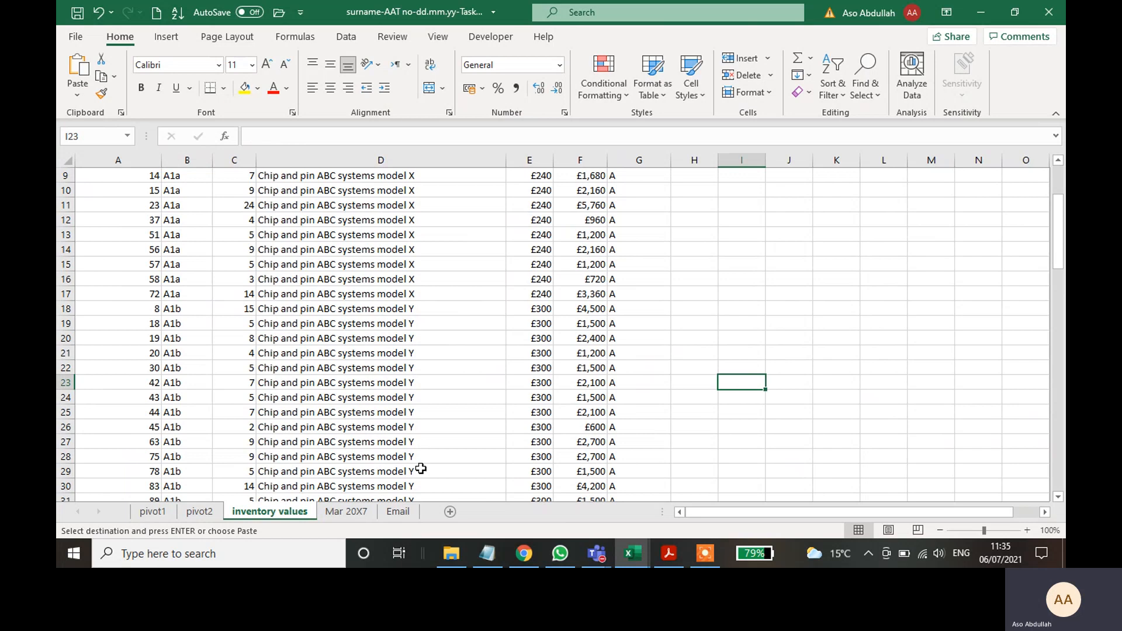
pyautogui.rightClick(308, 515)
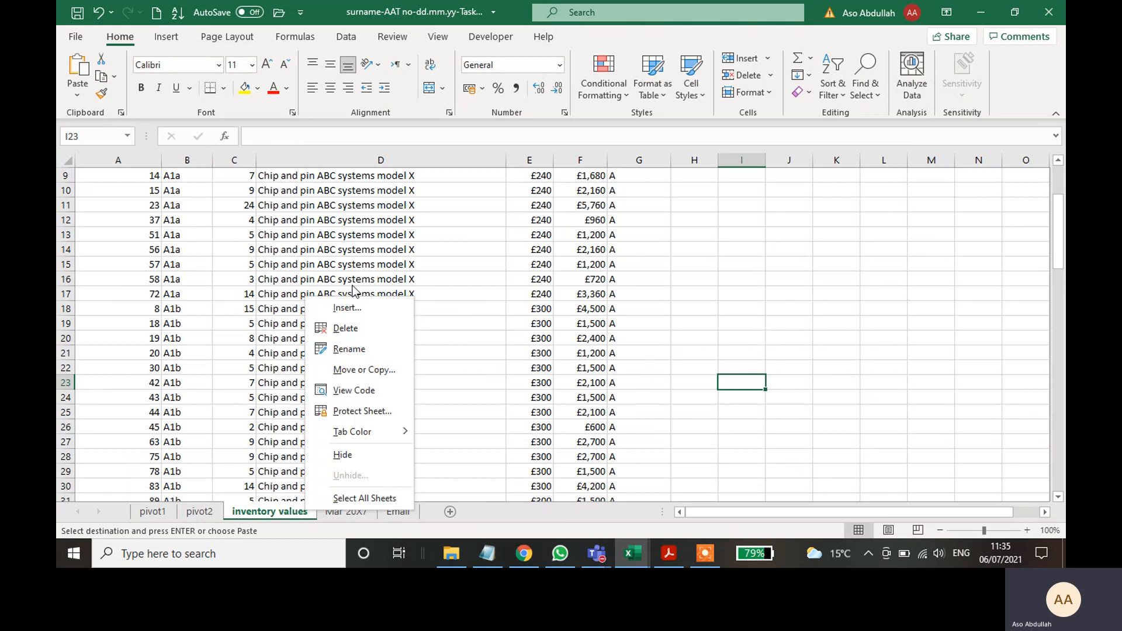
pyautogui.click(346, 308)
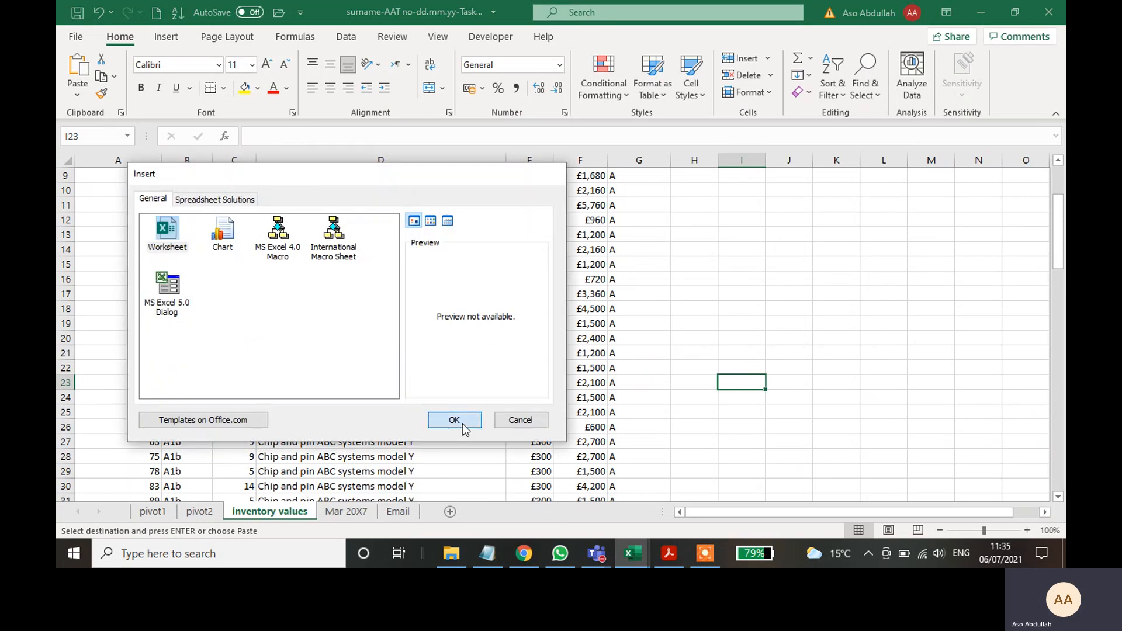
pyautogui.click(454, 421)
pyautogui.moveTo(246, 516); pyautogui.dragTo(391, 511)
pyautogui.click(601, 371)
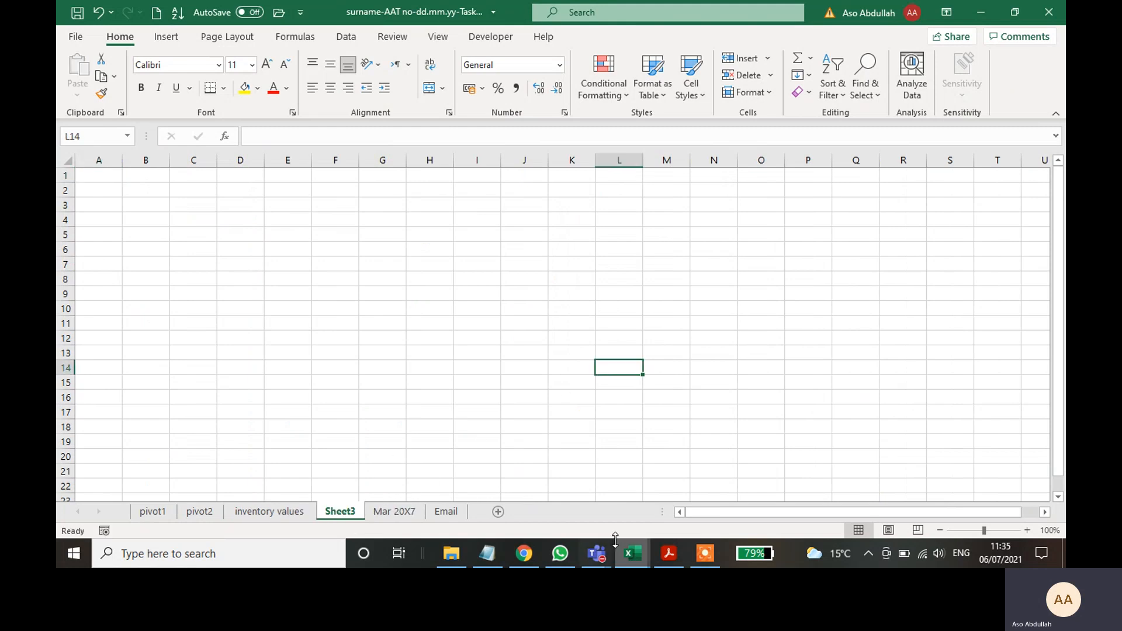
# - Copy the Item code column again from the 'Inventory names' workbook and paste it into column A of the working workbook's new worksheet
pyautogui.moveTo(640, 556)
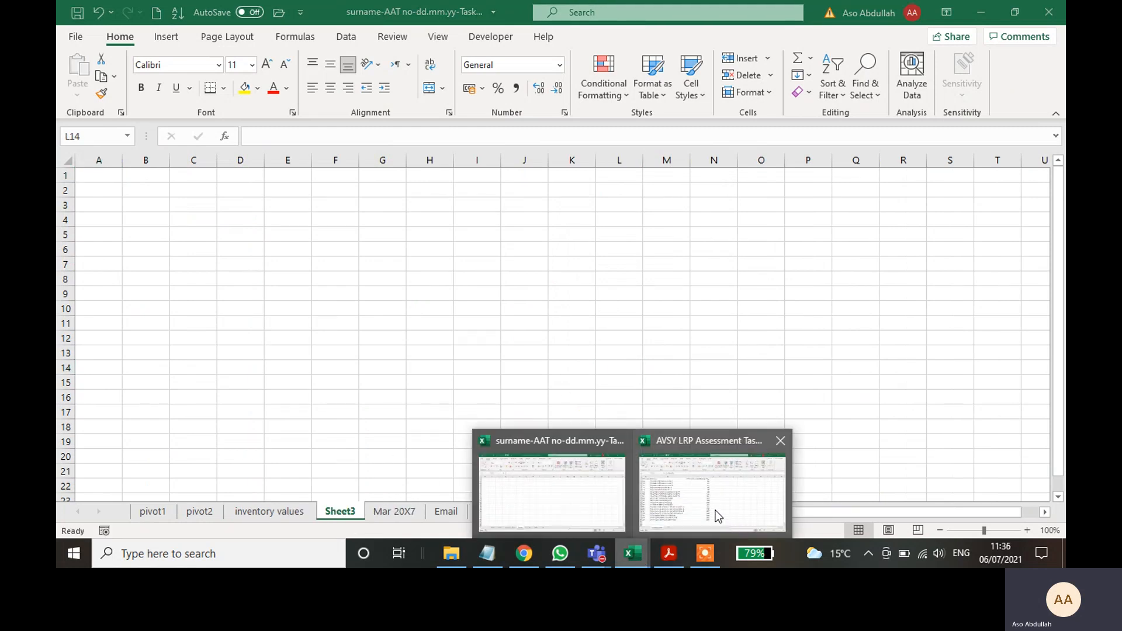
pyautogui.click(715, 510)
pyautogui.hotkey('ctrl', 'c')
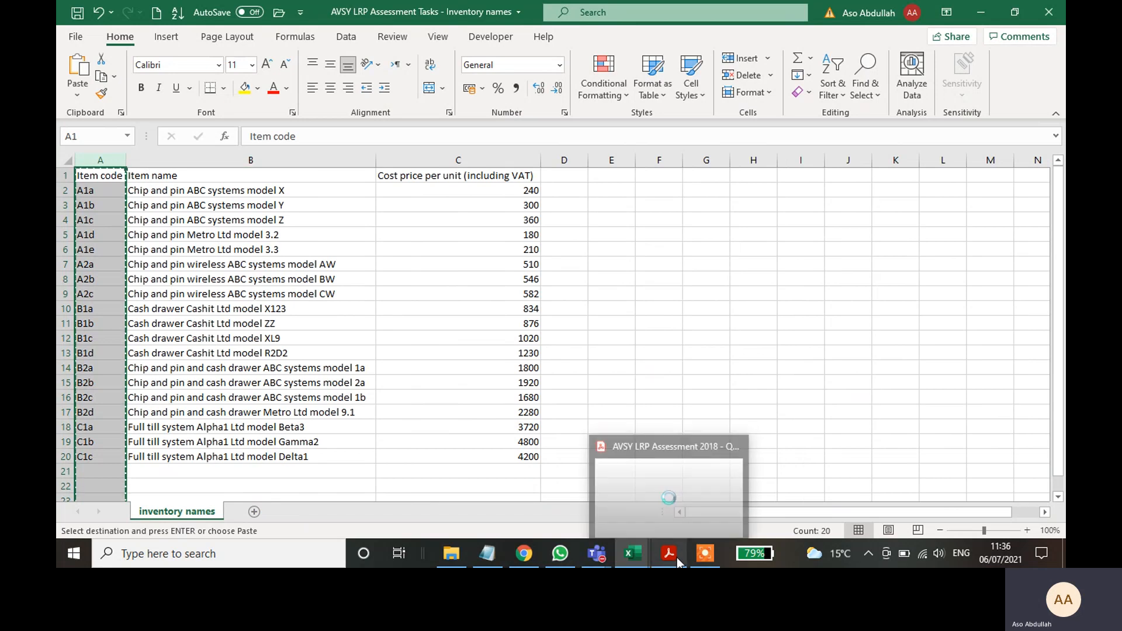
pyautogui.moveTo(639, 556)
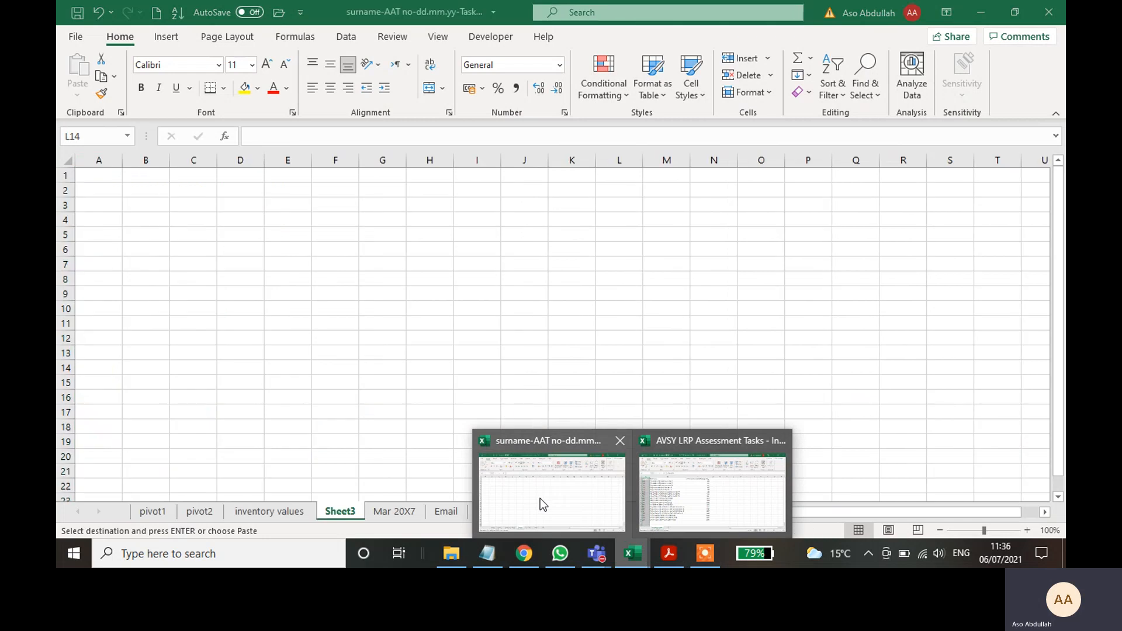
pyautogui.click(540, 499)
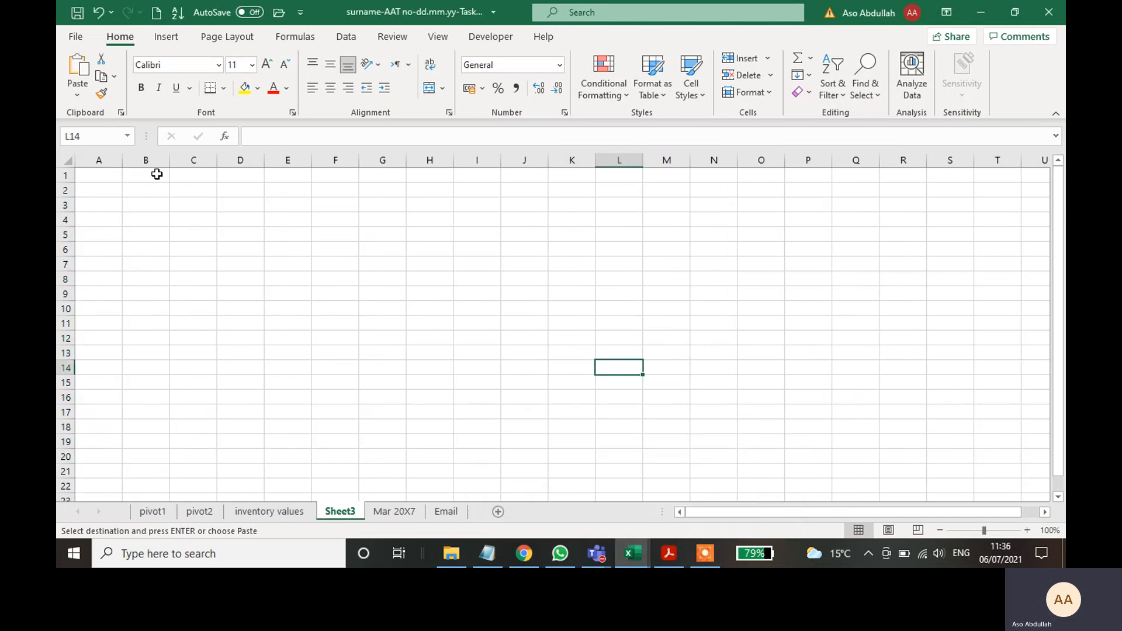
pyautogui.click(113, 174)
pyautogui.click(78, 66)
pyautogui.click(313, 287)
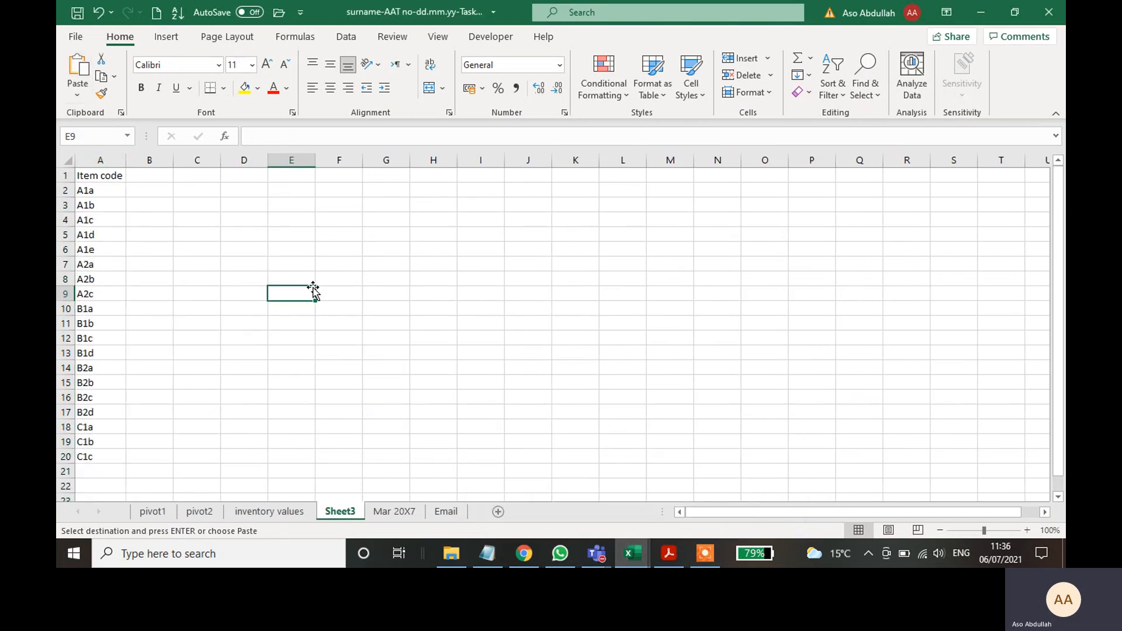
# - Check the required sheet name in part (d) of the PDF, then rename the new worksheet in Excel as 'allowed code'
pyautogui.click(669, 555)
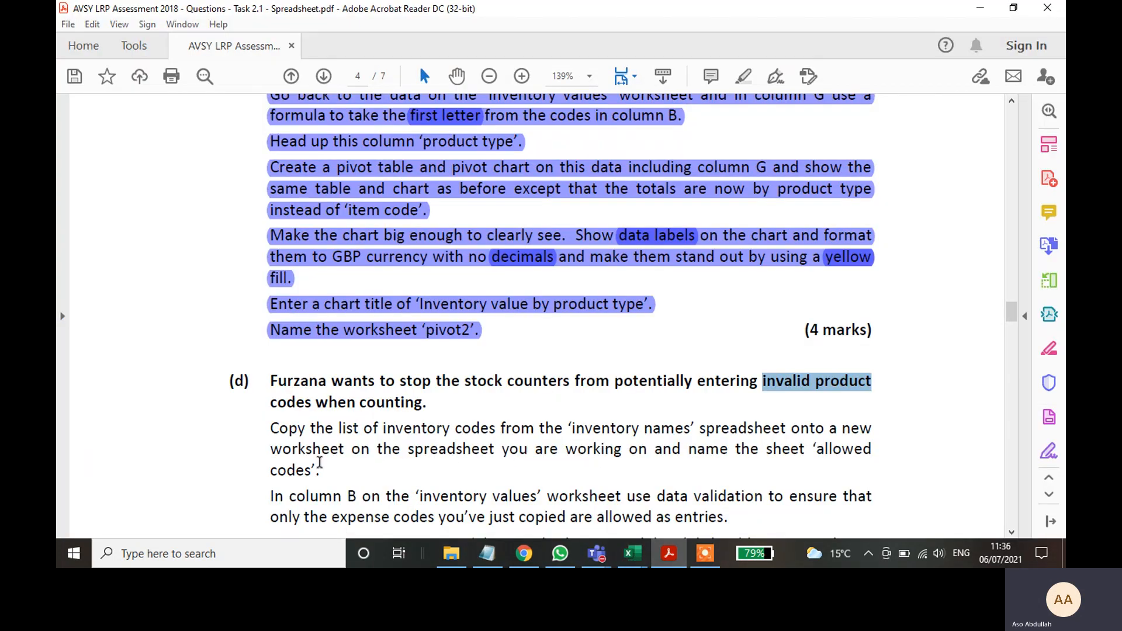
pyautogui.moveTo(821, 450); pyautogui.dragTo(319, 476)
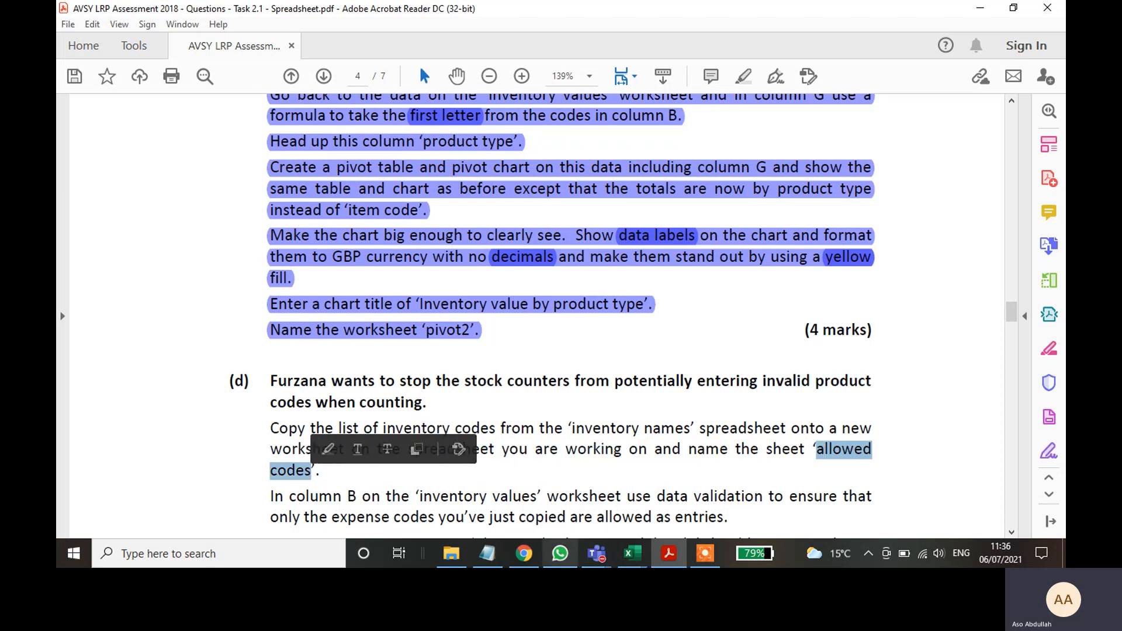
pyautogui.click(682, 563)
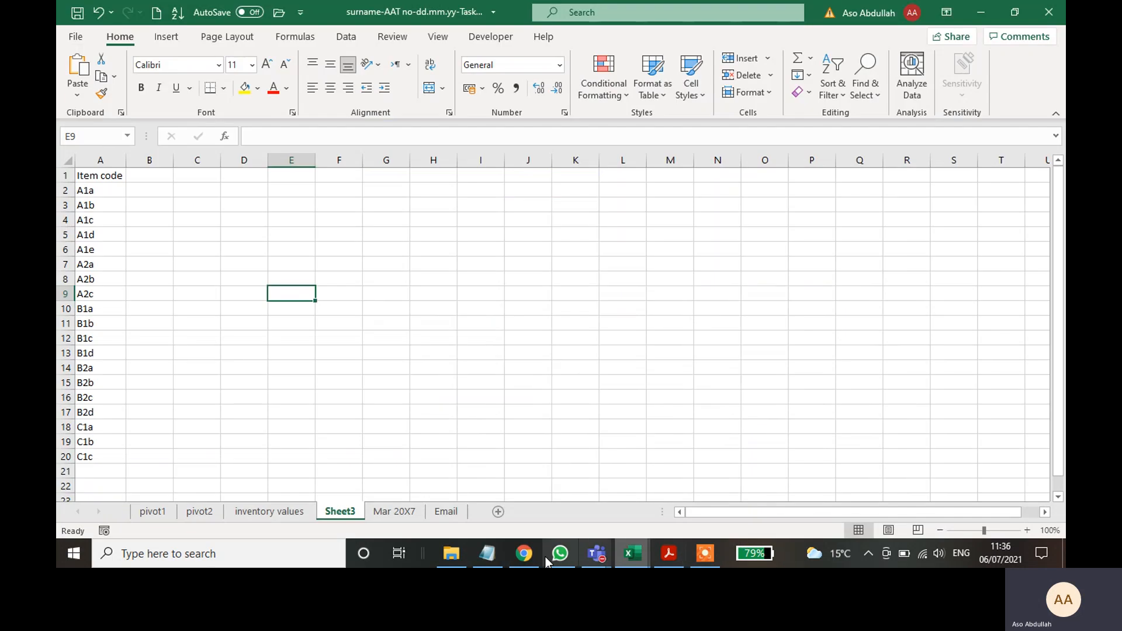
pyautogui.doubleClick(332, 512)
pyautogui.hotkey('ctrl', 'v')
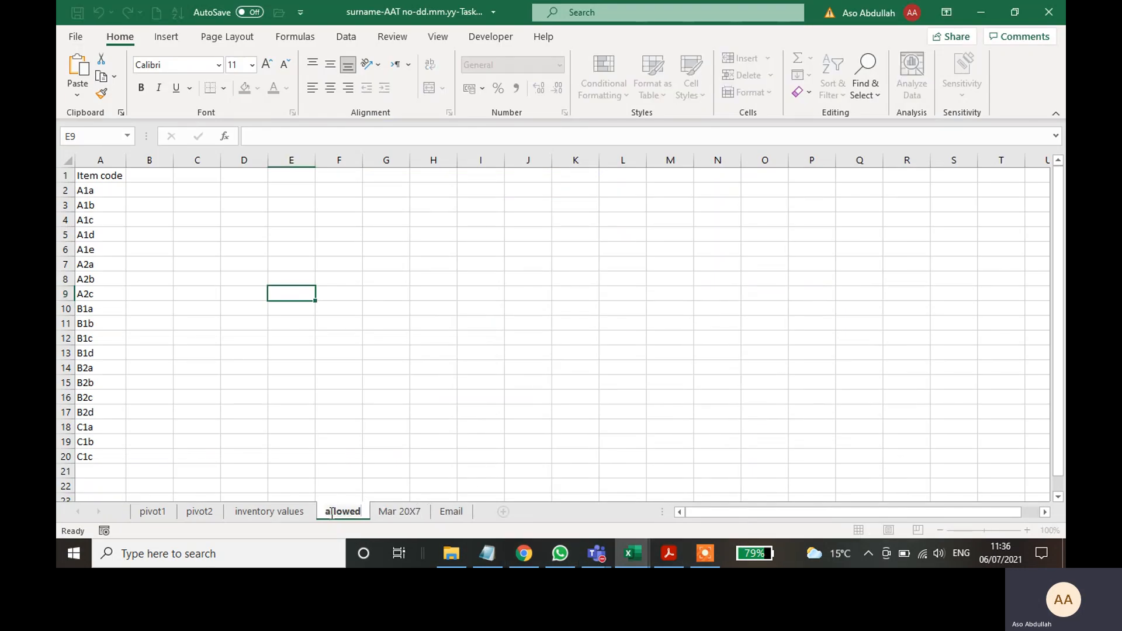
pyautogui.write('code')
pyautogui.press('Return')
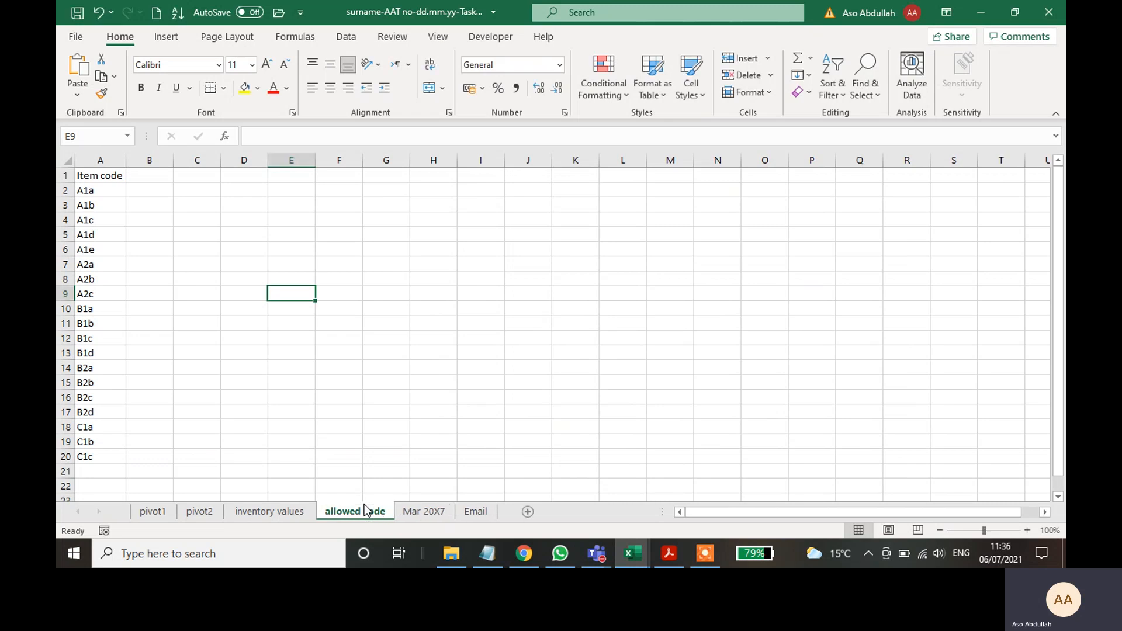
# - Correct the new worksheet's name to 'allowed codes'
pyautogui.click(668, 555)
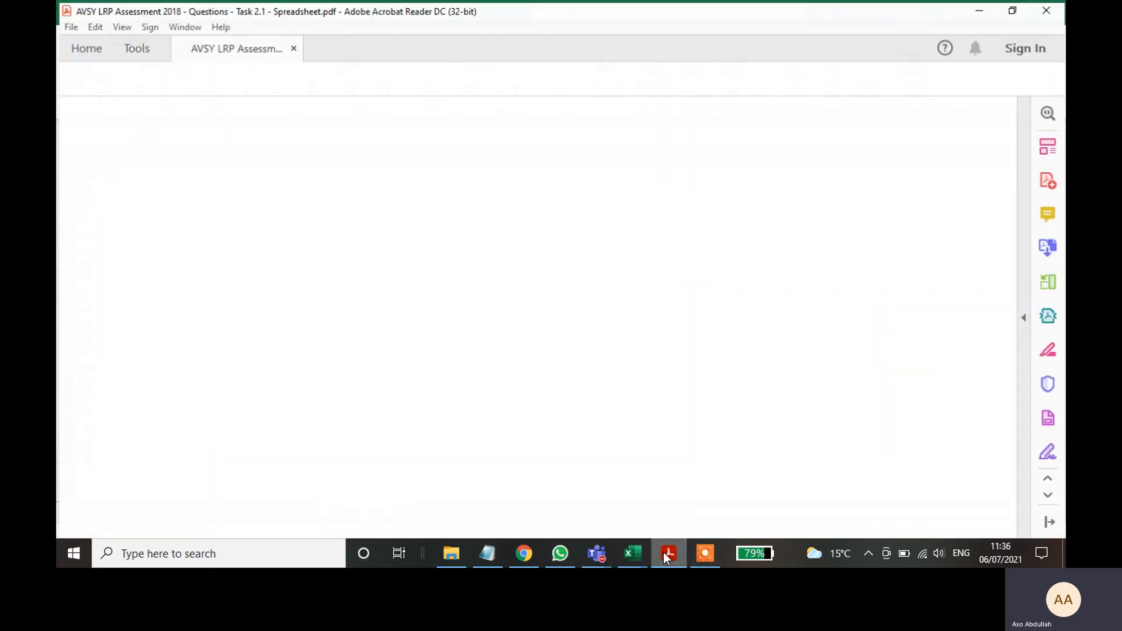
pyautogui.click(633, 554)
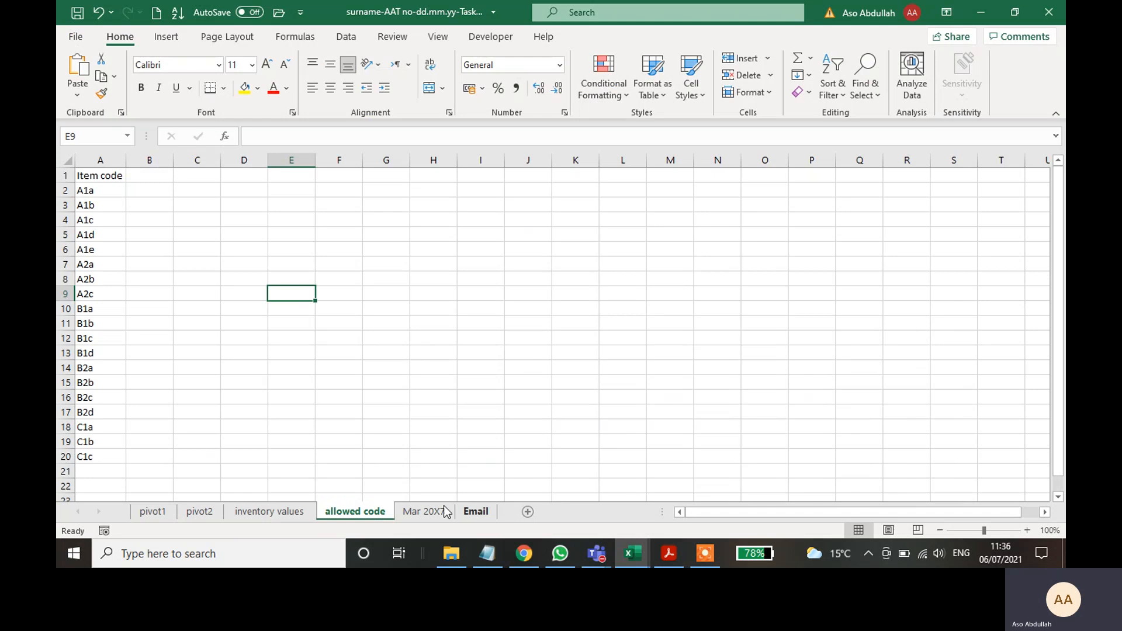
pyautogui.doubleClick(386, 513)
pyautogui.click(385, 512)
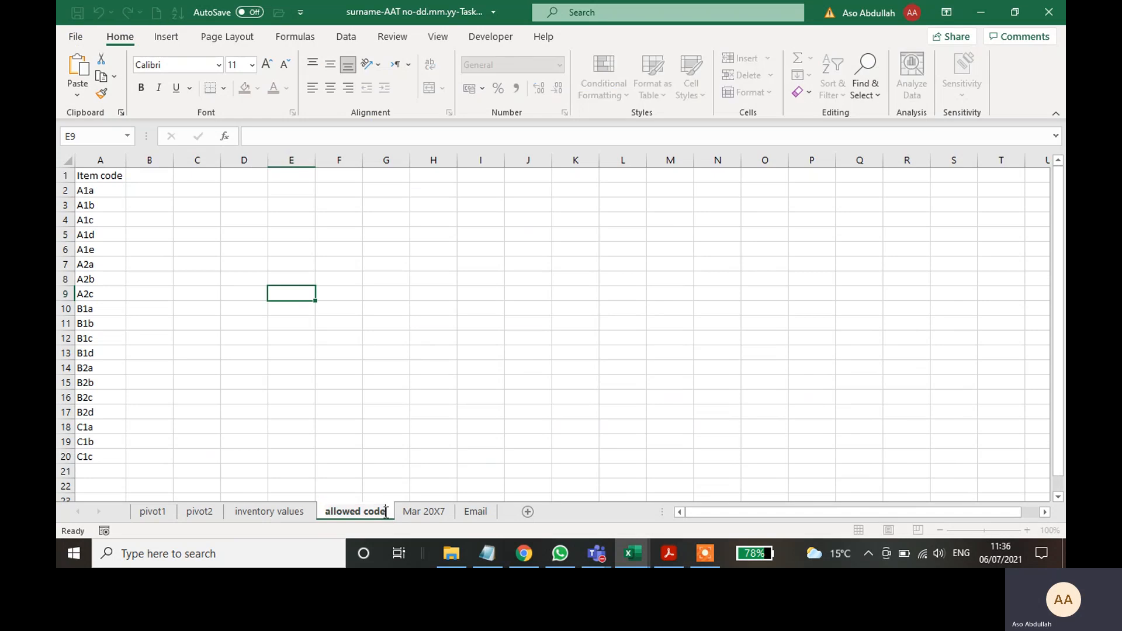
pyautogui.write('s')
pyautogui.press('Return')
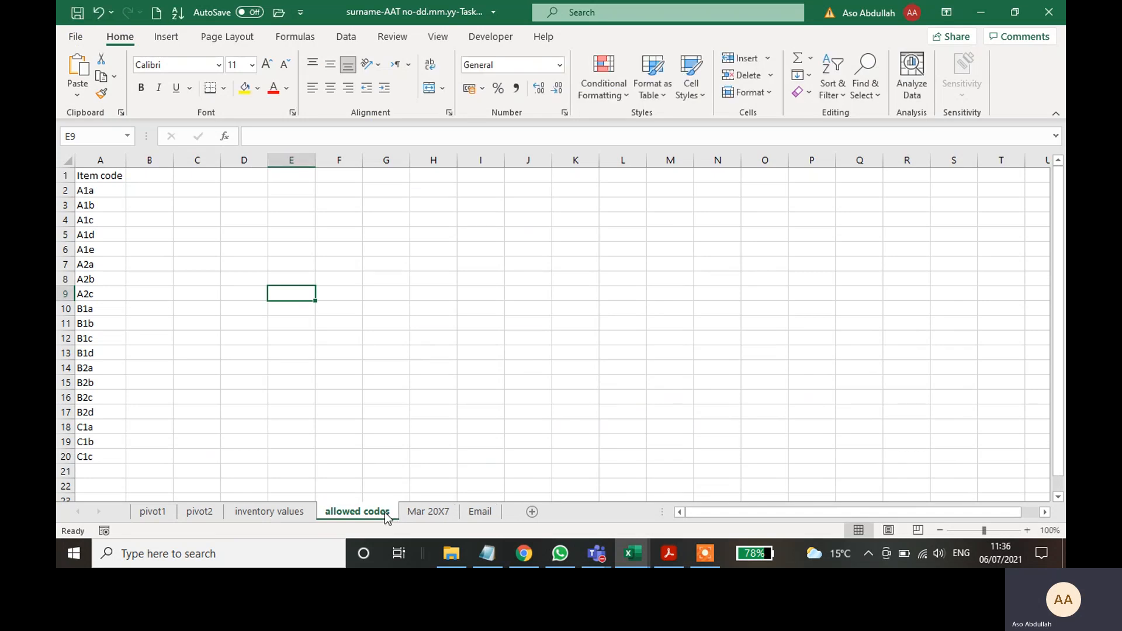
pyautogui.click(550, 234)
# - Switch to the assessment PDF and highlight part (d)'s opening lines, from the invalid product codes sentence through the 'allowed codes' sheet name
pyautogui.click(666, 561)
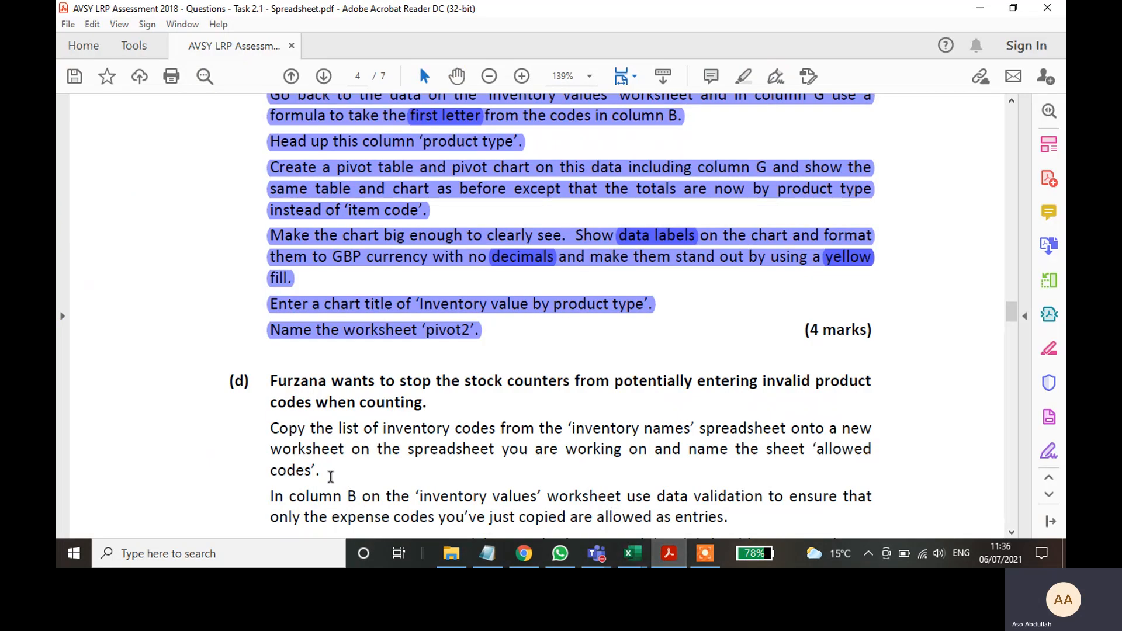
pyautogui.doubleClick(307, 470)
pyautogui.moveTo(342, 477); pyautogui.dragTo(288, 381)
pyautogui.click(744, 76)
pyautogui.scroll(-3, 417, 355)
pyautogui.scroll(-1, 417, 355)
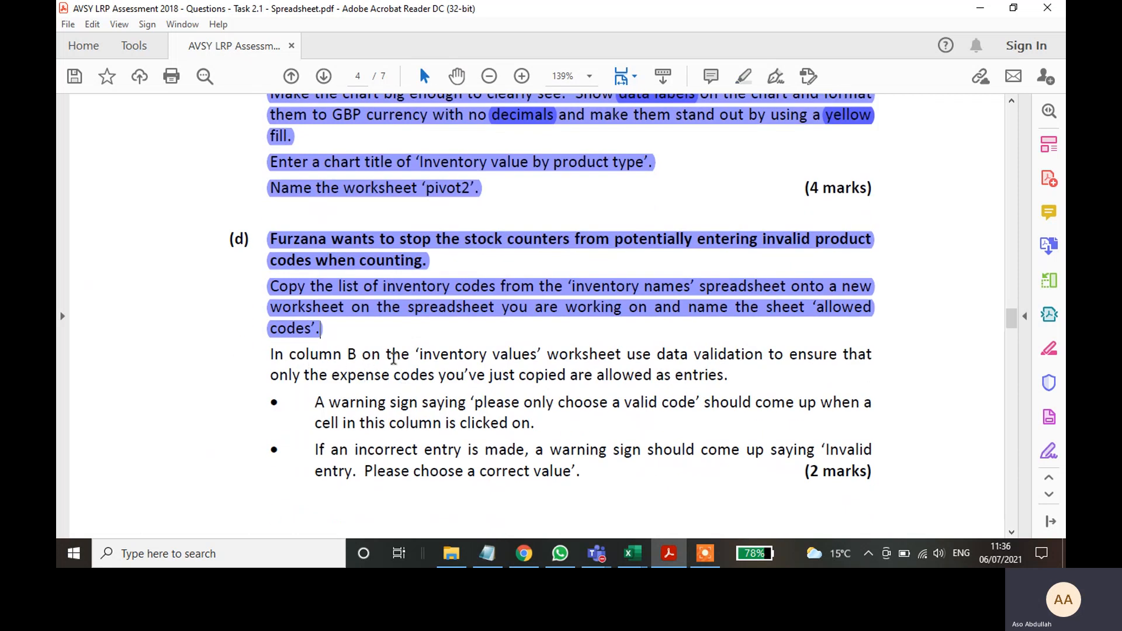
# - Read the data validation instruction in part (d) of the PDF and locate column B on the 'inventory values' worksheet in Excel
pyautogui.moveTo(539, 354); pyautogui.dragTo(419, 354)
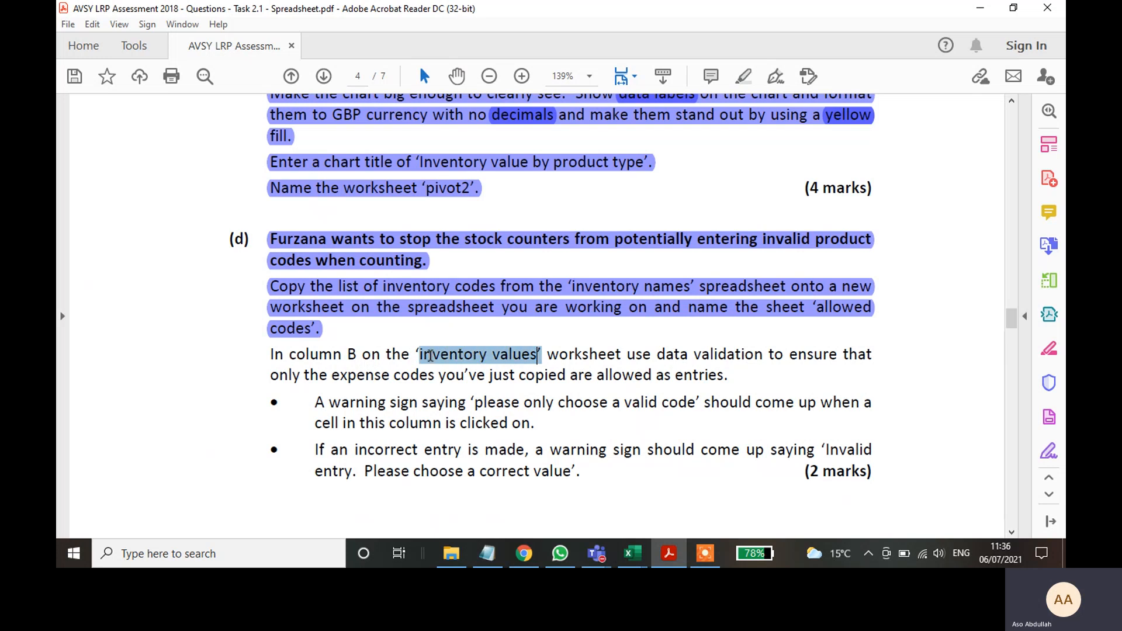
pyautogui.click(667, 556)
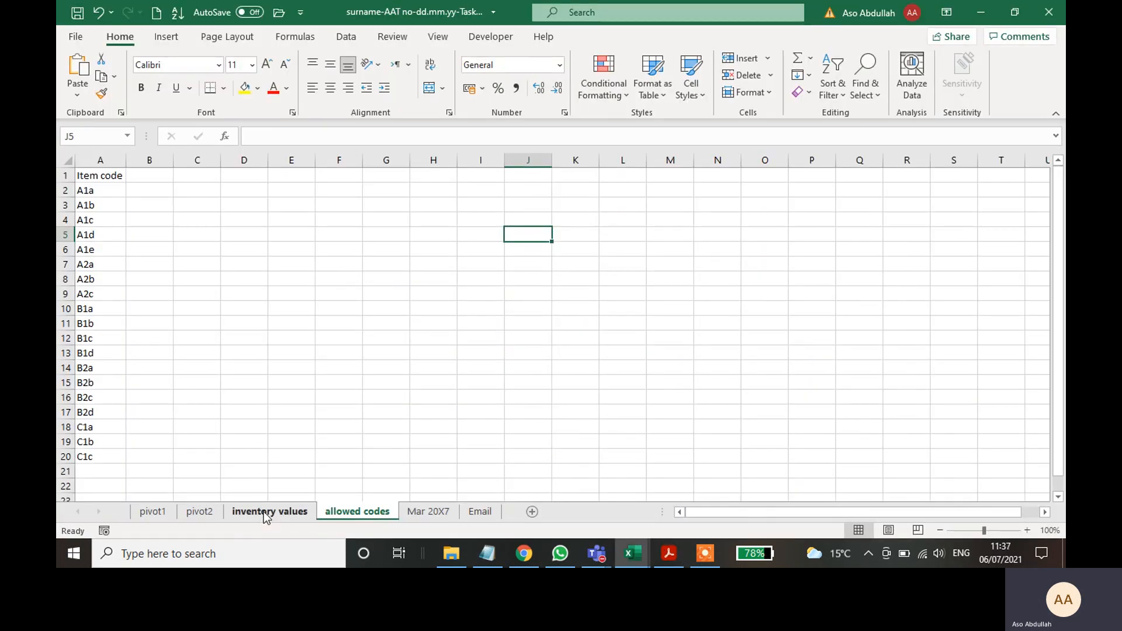
pyautogui.click(267, 512)
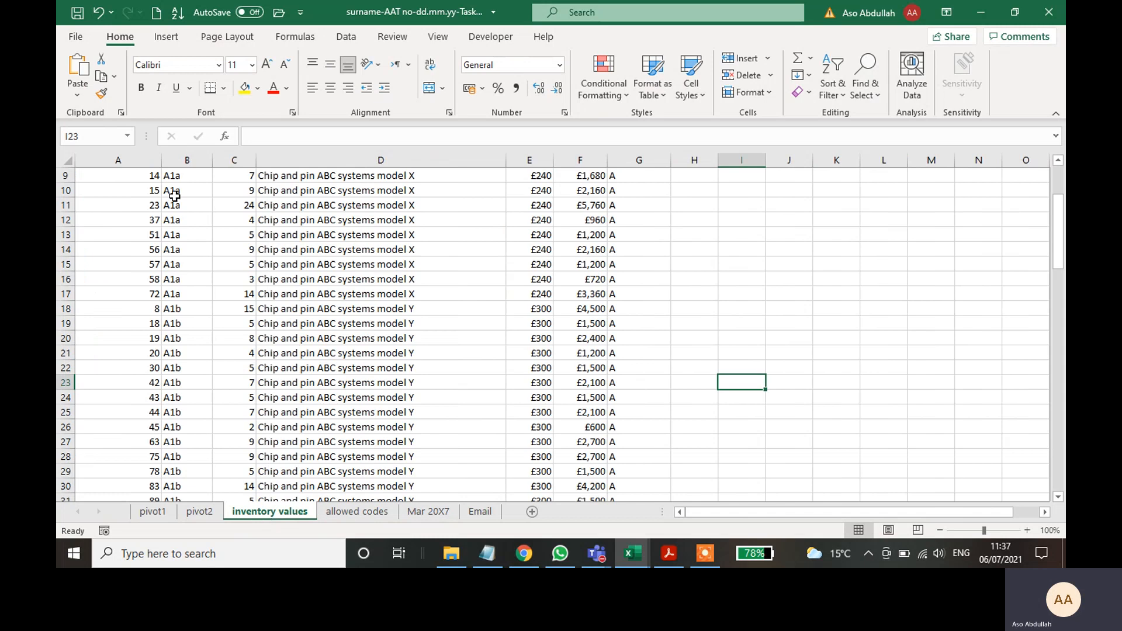
pyautogui.click(188, 160)
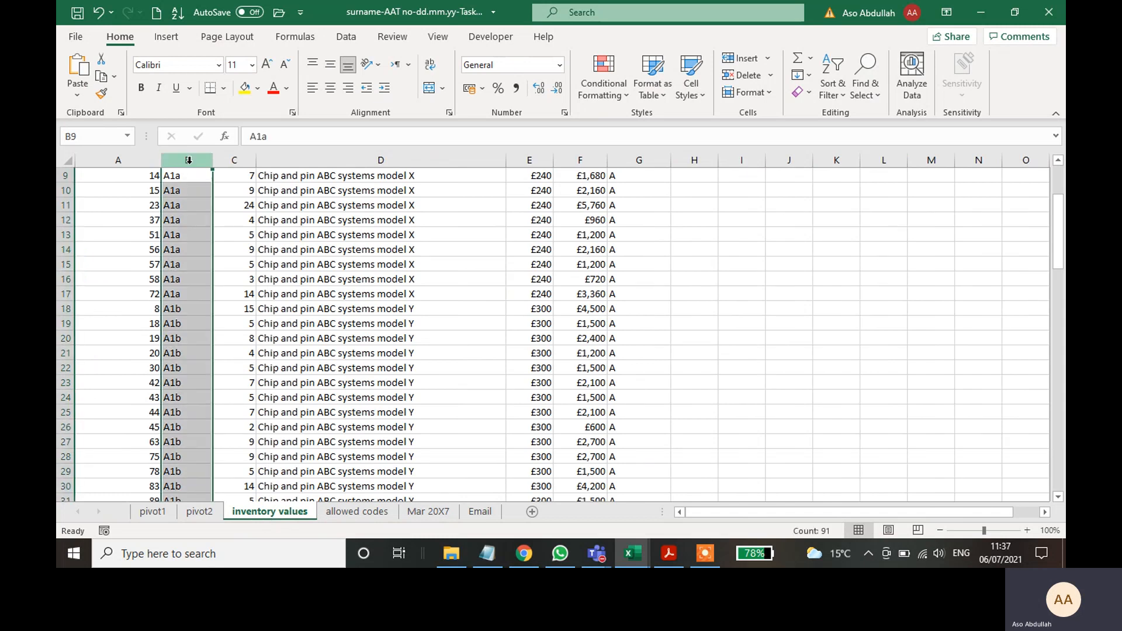
pyautogui.click(674, 563)
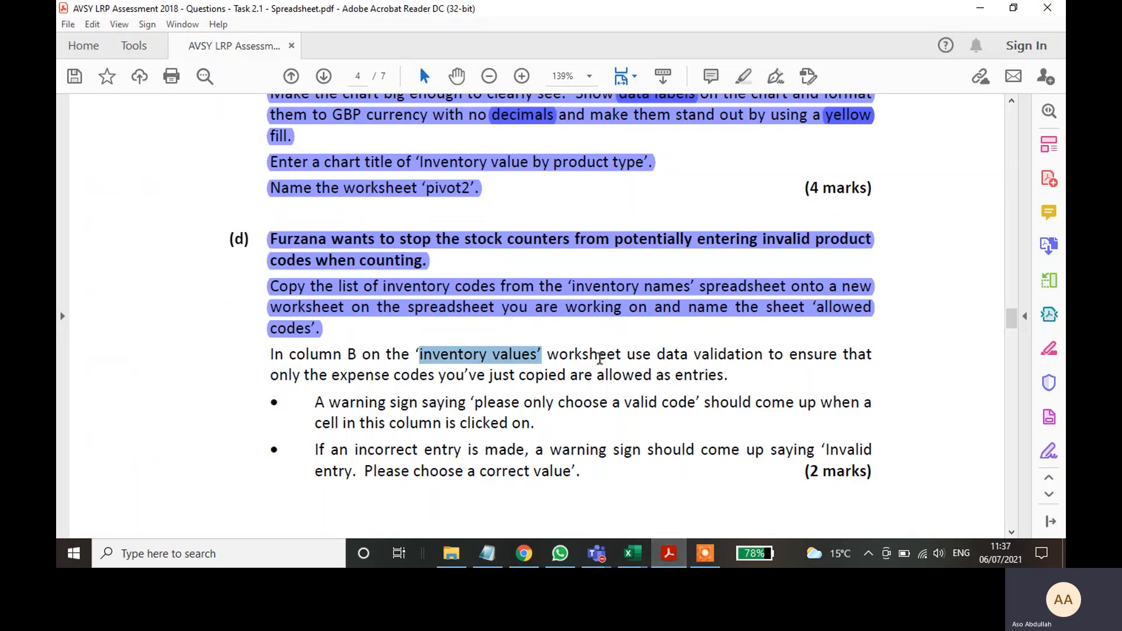
pyautogui.moveTo(656, 354); pyautogui.dragTo(742, 363)
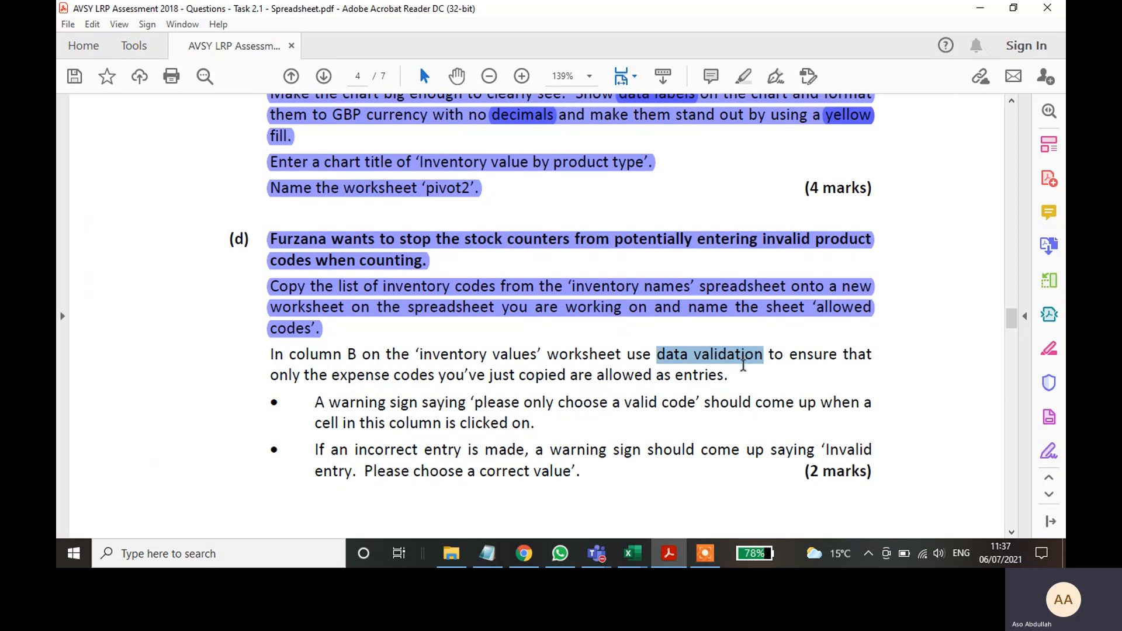
pyautogui.moveTo(742, 365); pyautogui.dragTo(769, 361)
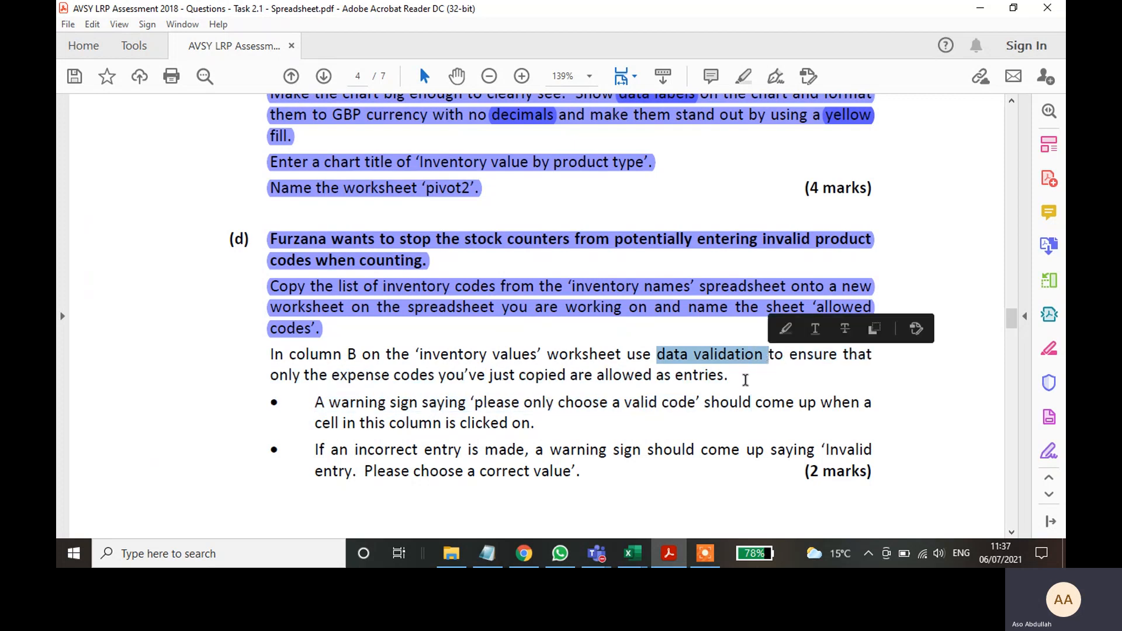
pyautogui.click(933, 404)
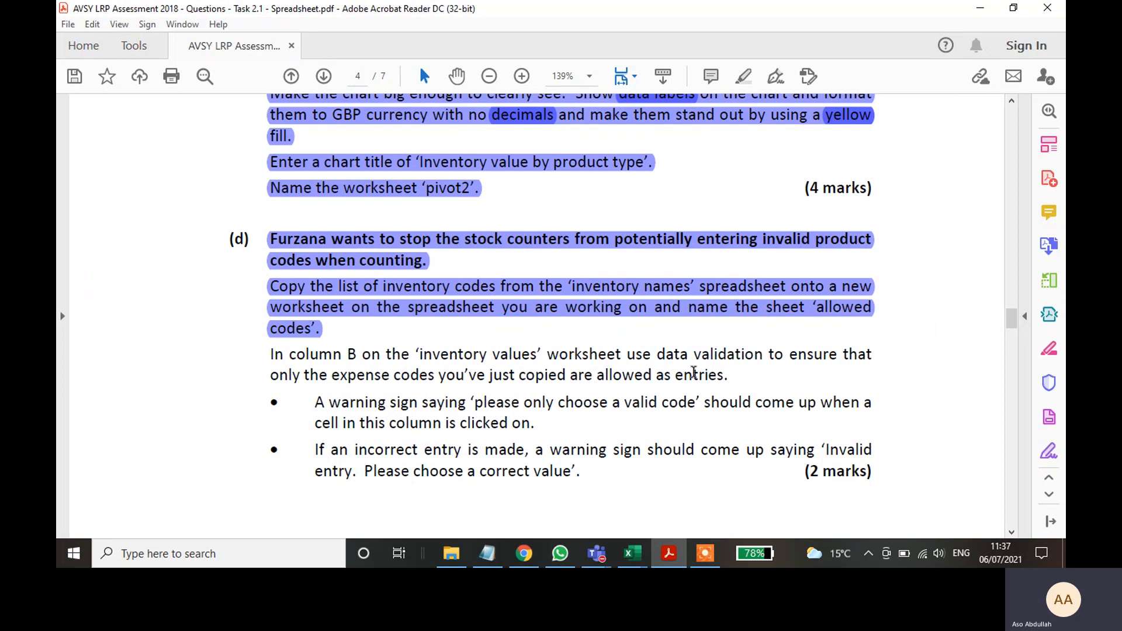
# - Return to the working Excel workbook and open the Data Validation settings for column A of the 'allowed codes' worksheet
pyautogui.click(634, 556)
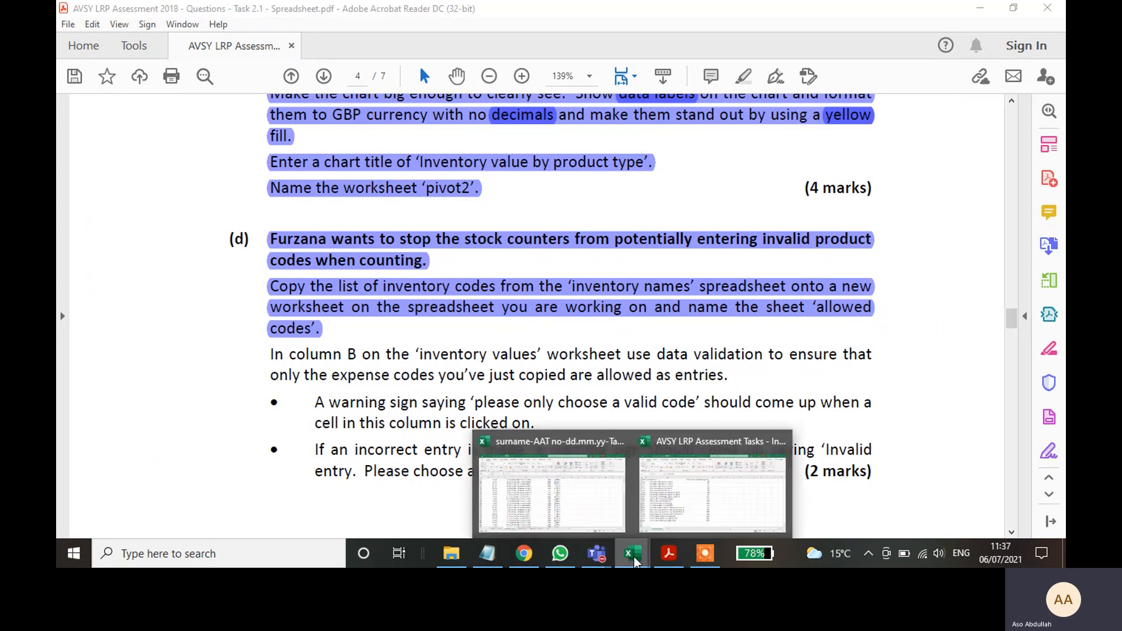
pyautogui.click(692, 511)
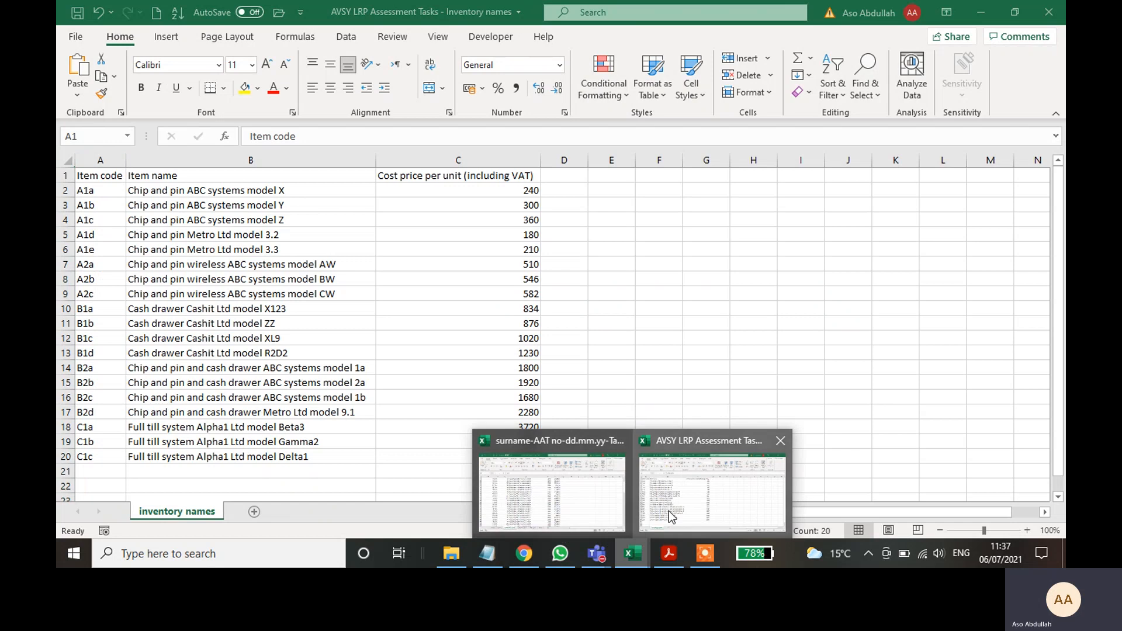
pyautogui.click(583, 514)
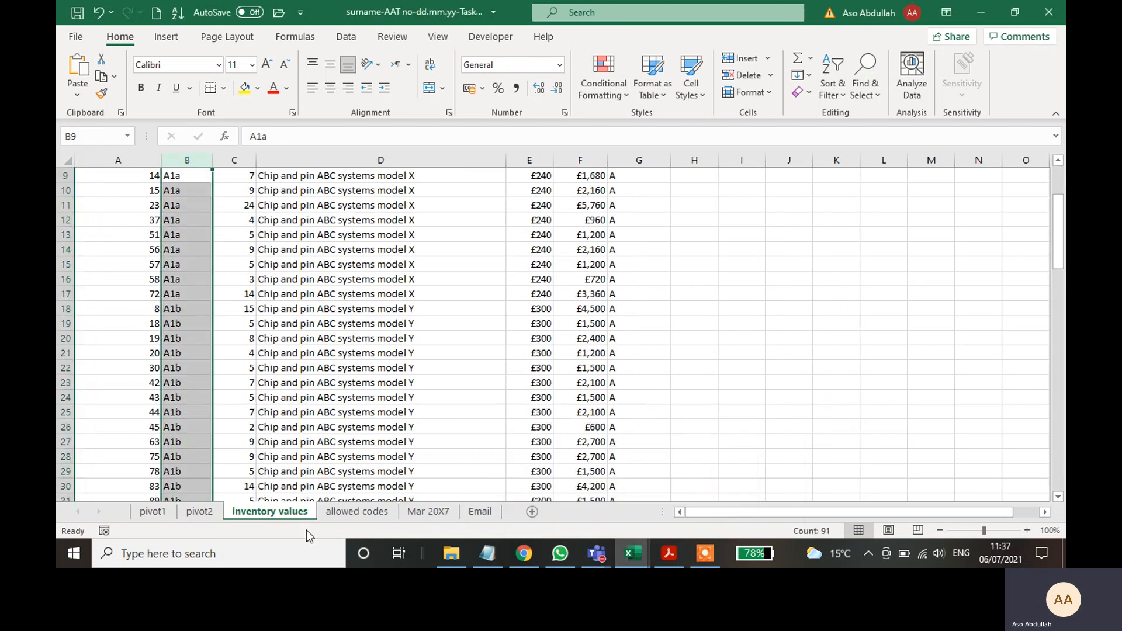
pyautogui.click(353, 514)
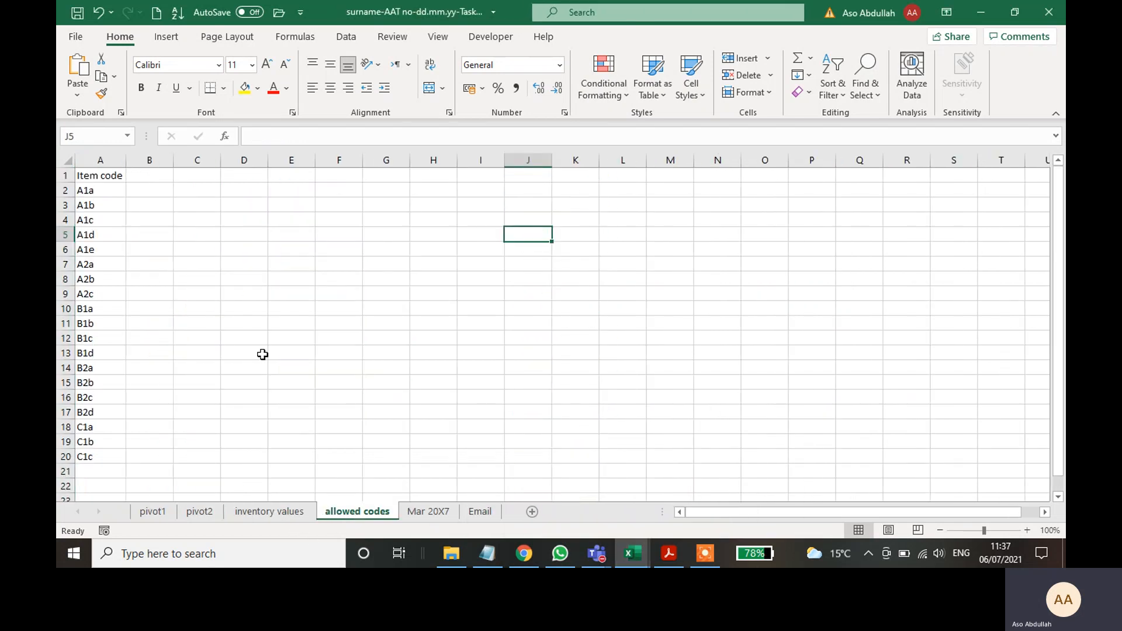
pyautogui.click(291, 337)
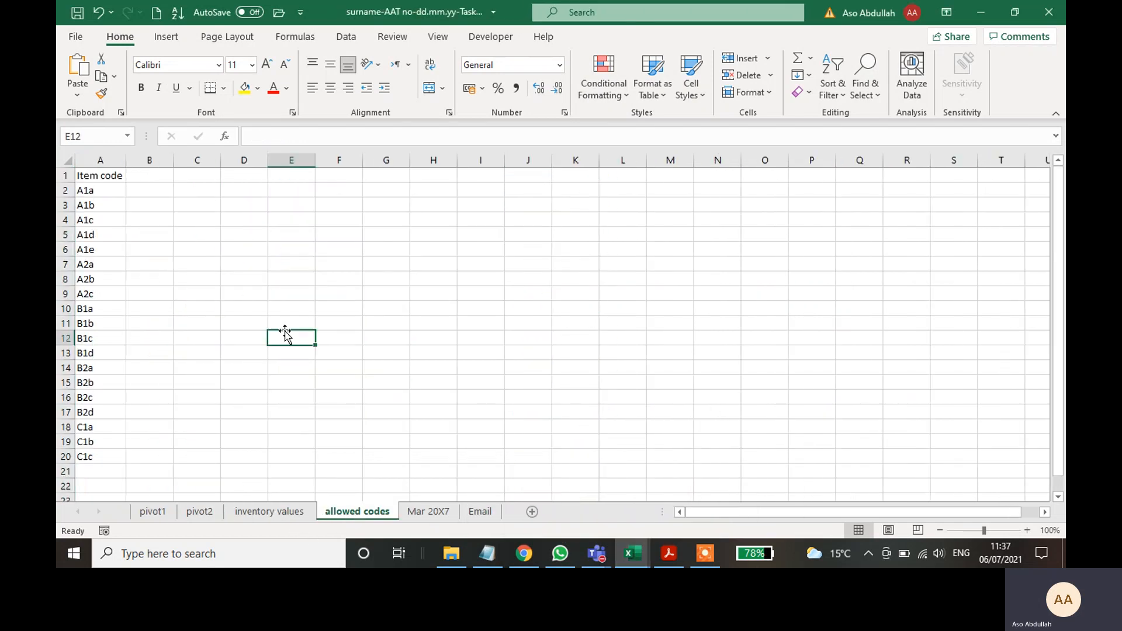
pyautogui.click(108, 160)
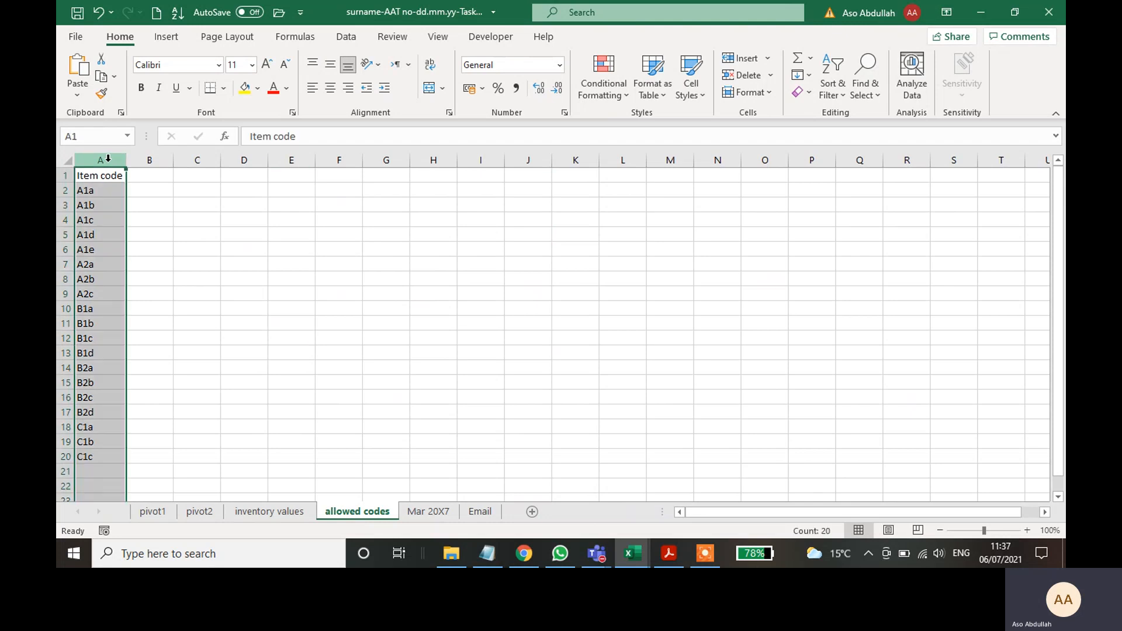
pyautogui.click(345, 37)
pyautogui.click(807, 95)
pyautogui.click(448, 221)
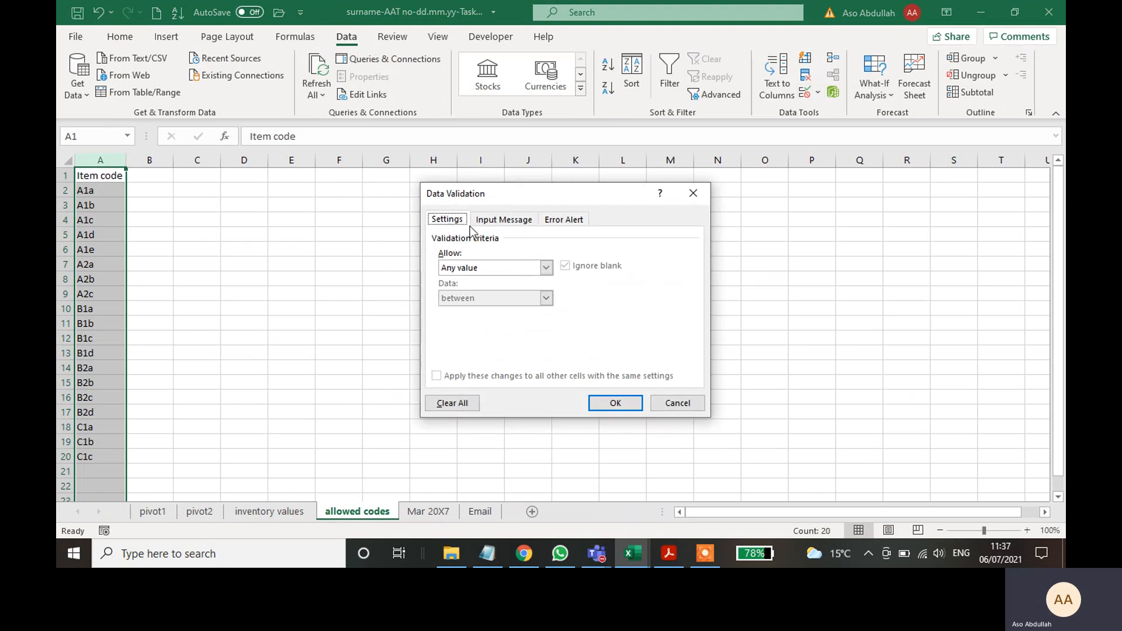
# - Allow only list entries in column A of 'allowed codes', with column B of the 'inventory values' worksheet as the source
pyautogui.click(545, 267)
pyautogui.click(454, 315)
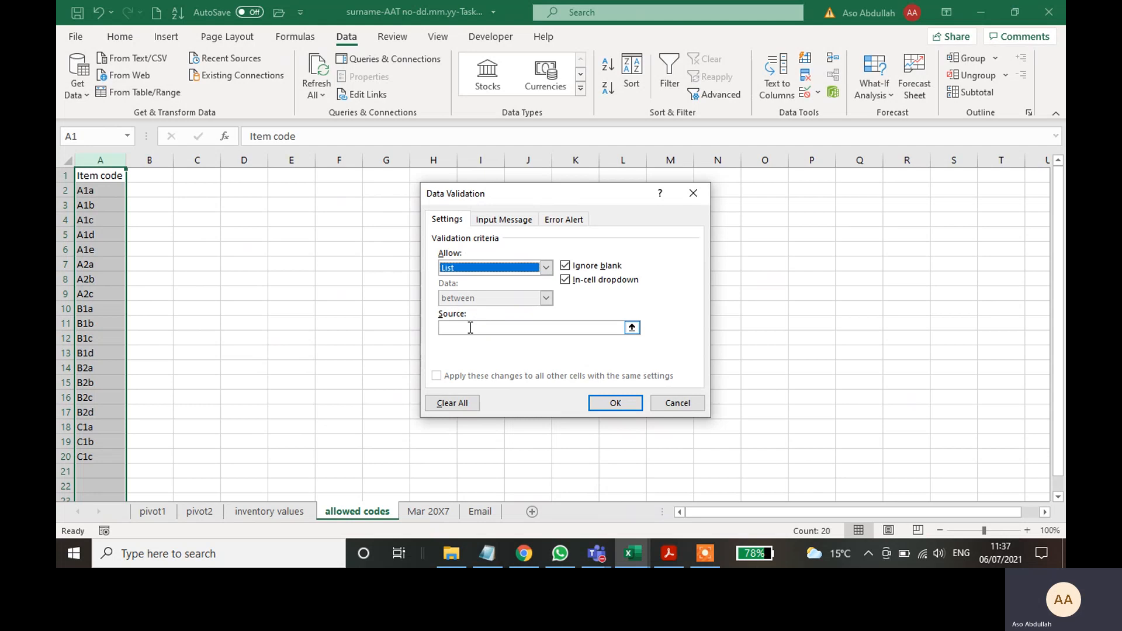
pyautogui.click(467, 327)
pyautogui.click(290, 514)
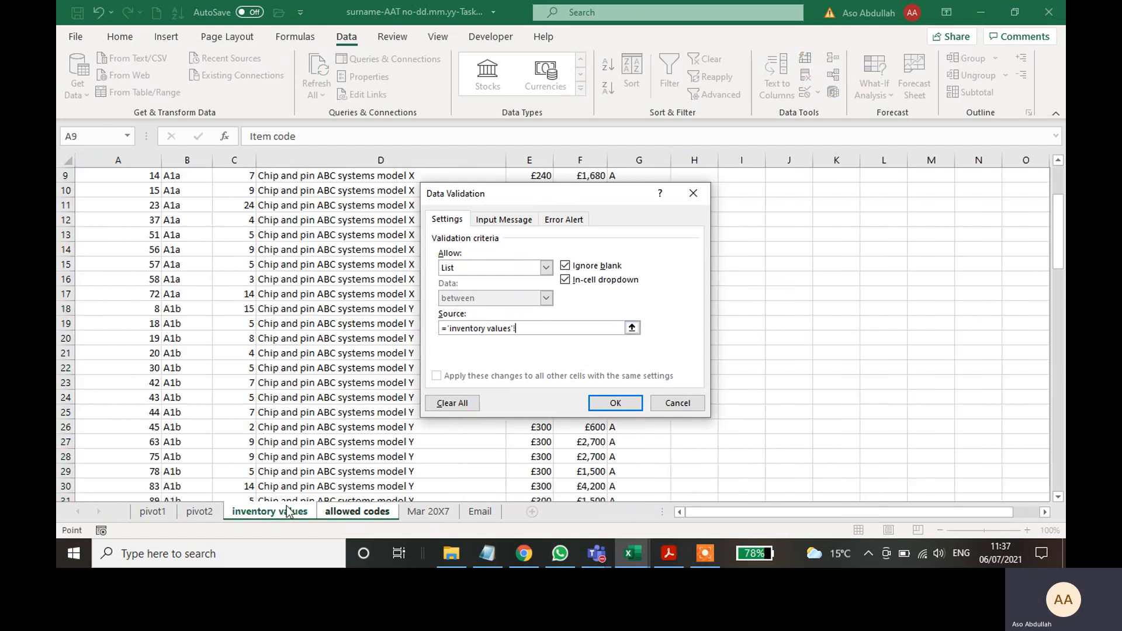
pyautogui.click(194, 156)
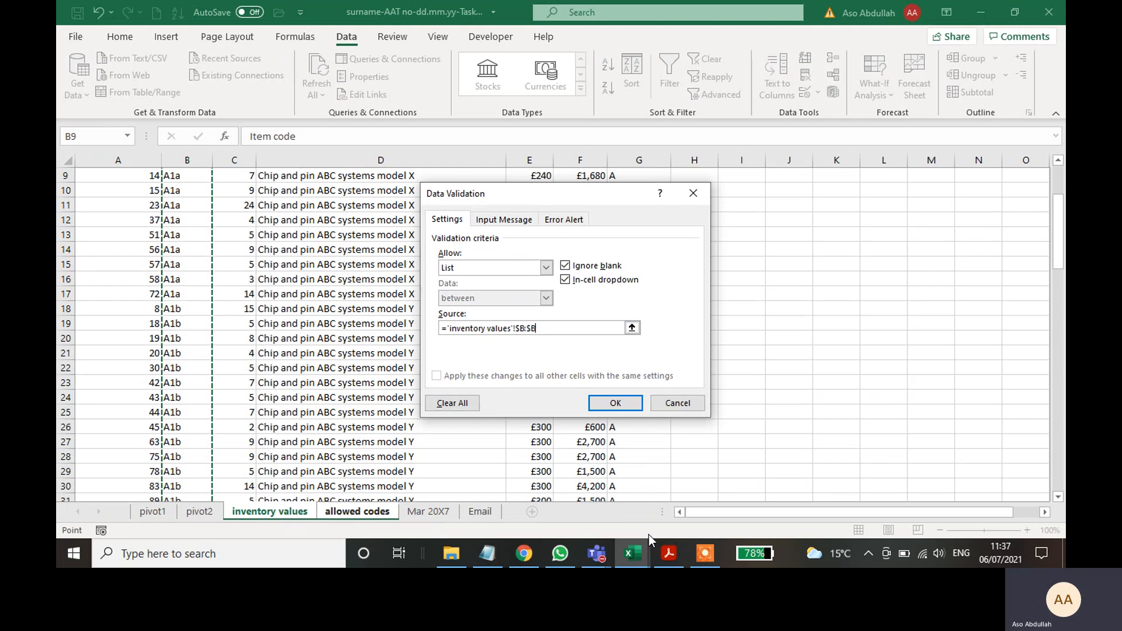
# - Copy the warning text 'please only choose a valid code' from part (d) of the assessment PDF and return to the Excel workbook
pyautogui.click(669, 553)
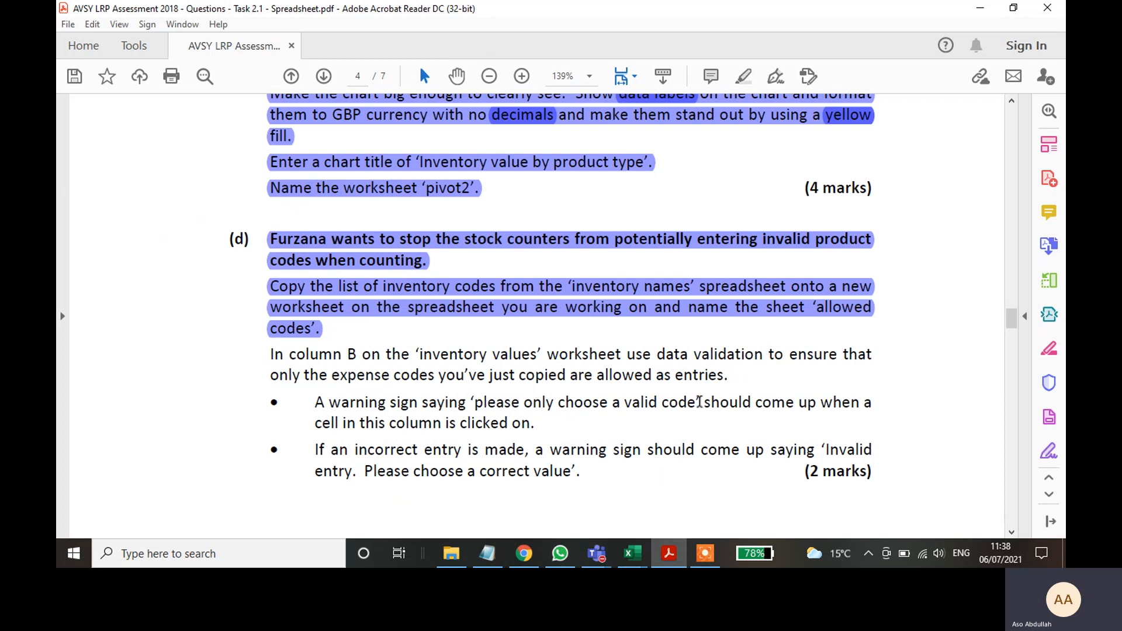
pyautogui.moveTo(700, 402); pyautogui.dragTo(503, 406)
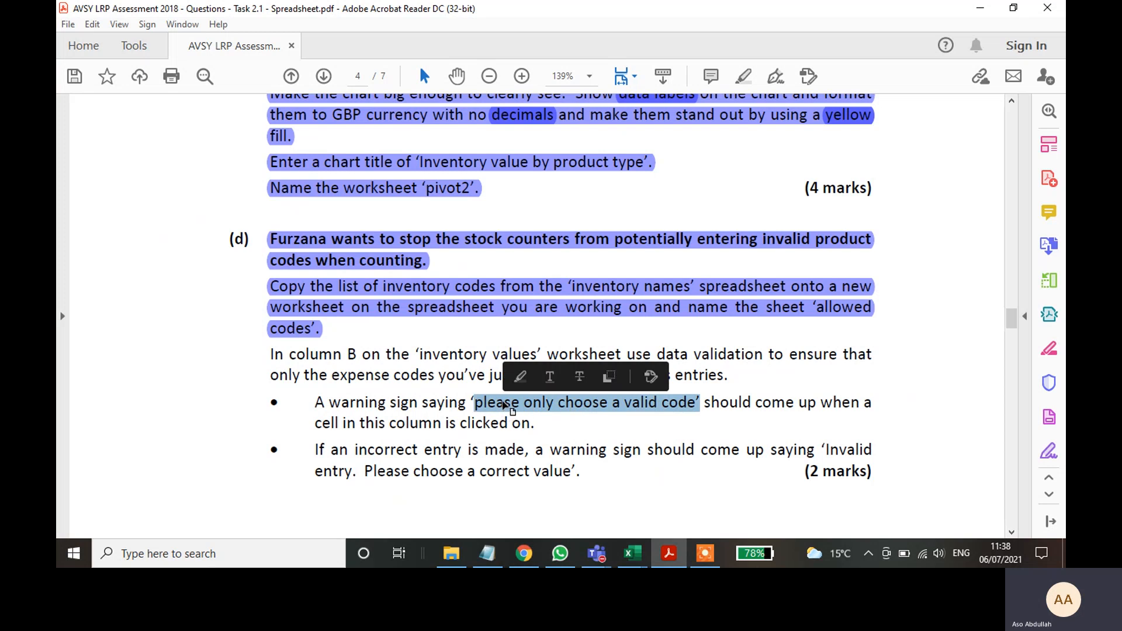
pyautogui.click(632, 553)
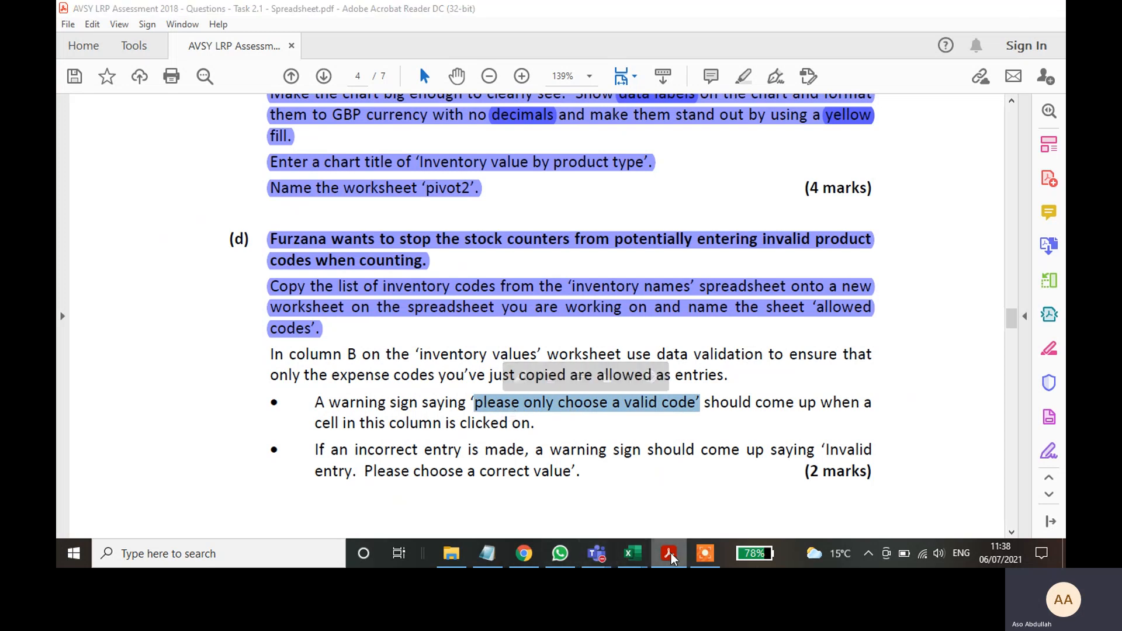
# - Add a Warning-style error alert with the message 'please only choose a valid code' and apply the data validation
pyautogui.click(564, 219)
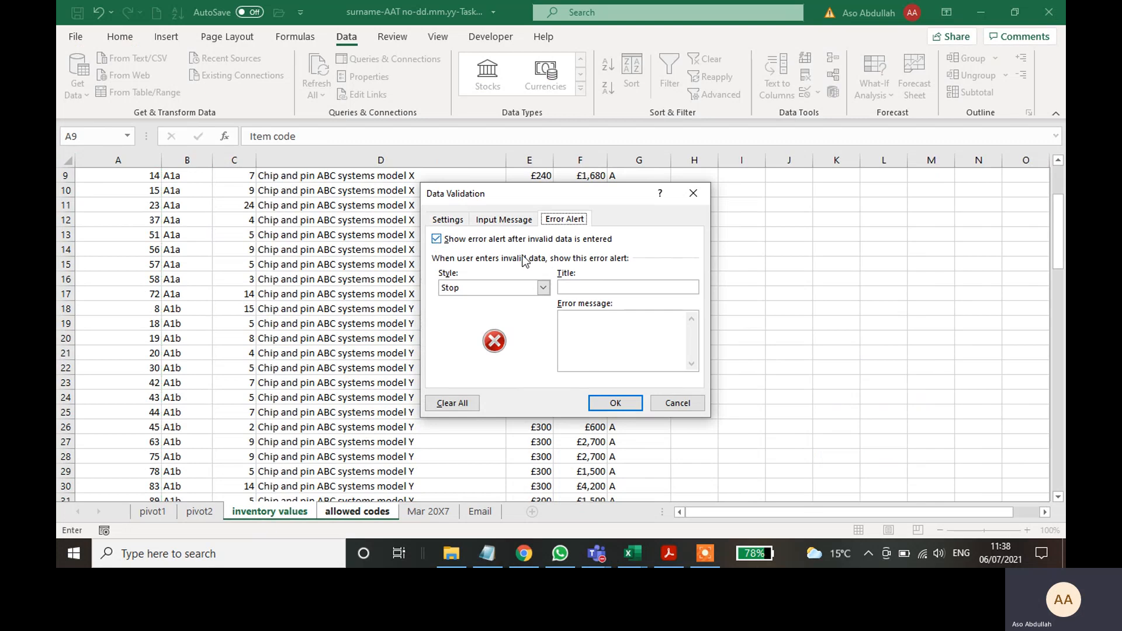
pyautogui.click(543, 287)
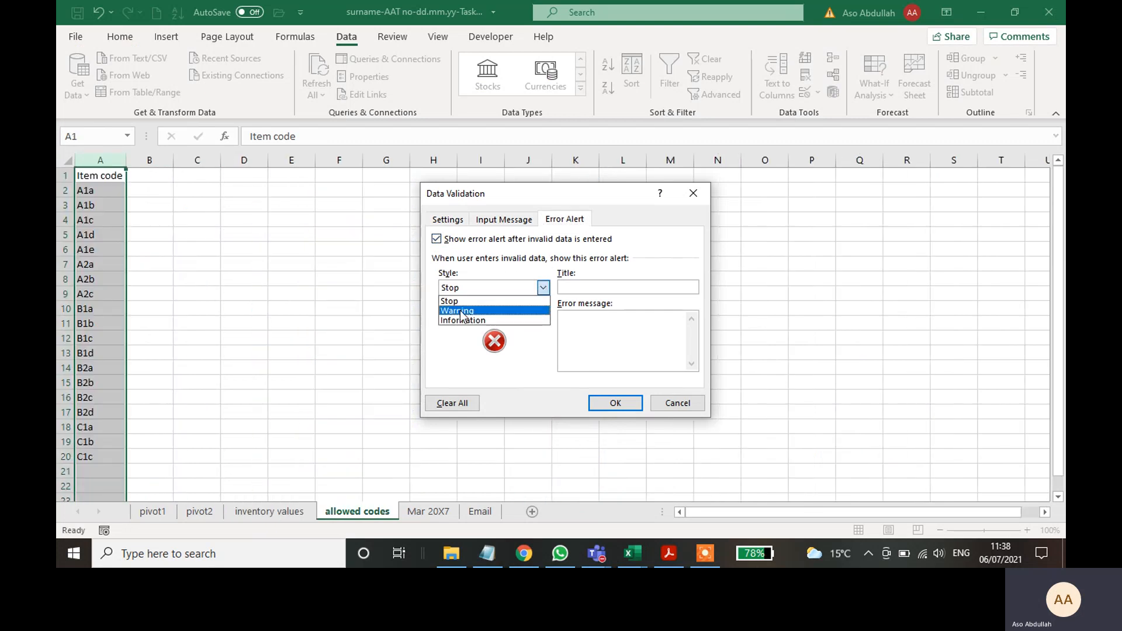
pyautogui.click(464, 312)
pyautogui.click(576, 322)
pyautogui.write('please only choose a valid code')
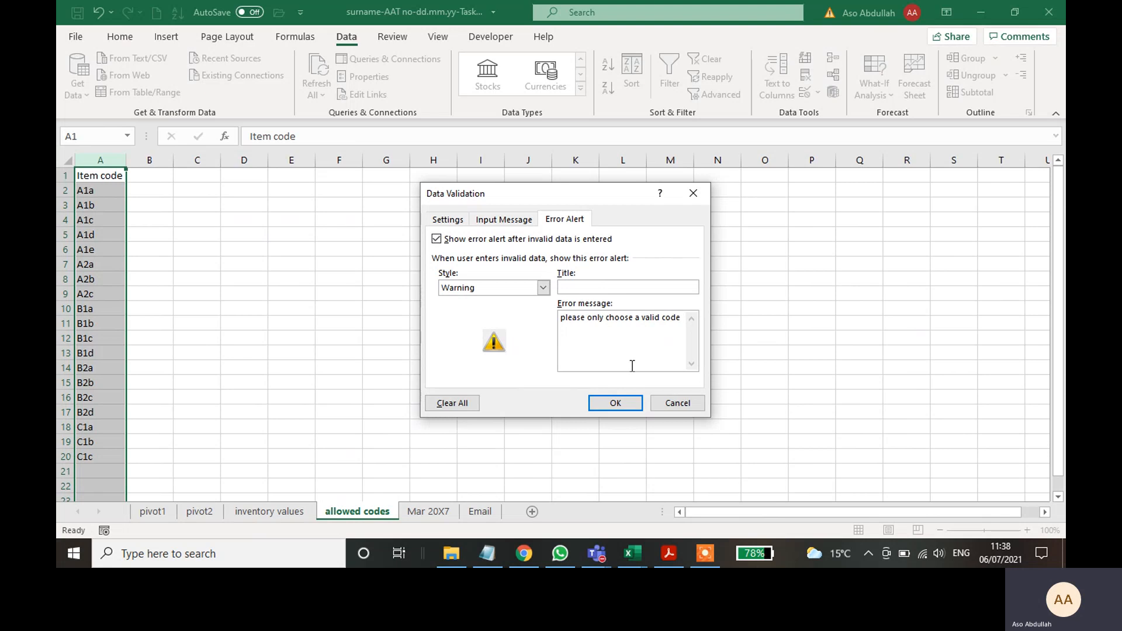
pyautogui.click(615, 404)
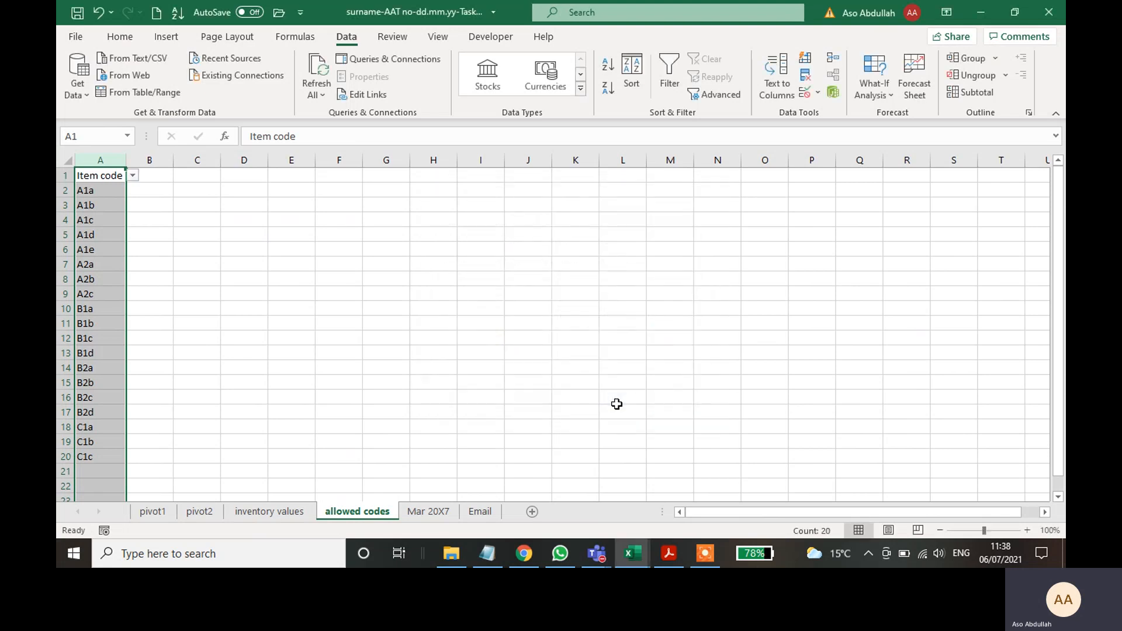
# - Test the validation with a valid code by copying A1b from cell B28 of 'inventory values' into cell A21 of 'allowed codes'
pyautogui.click(295, 308)
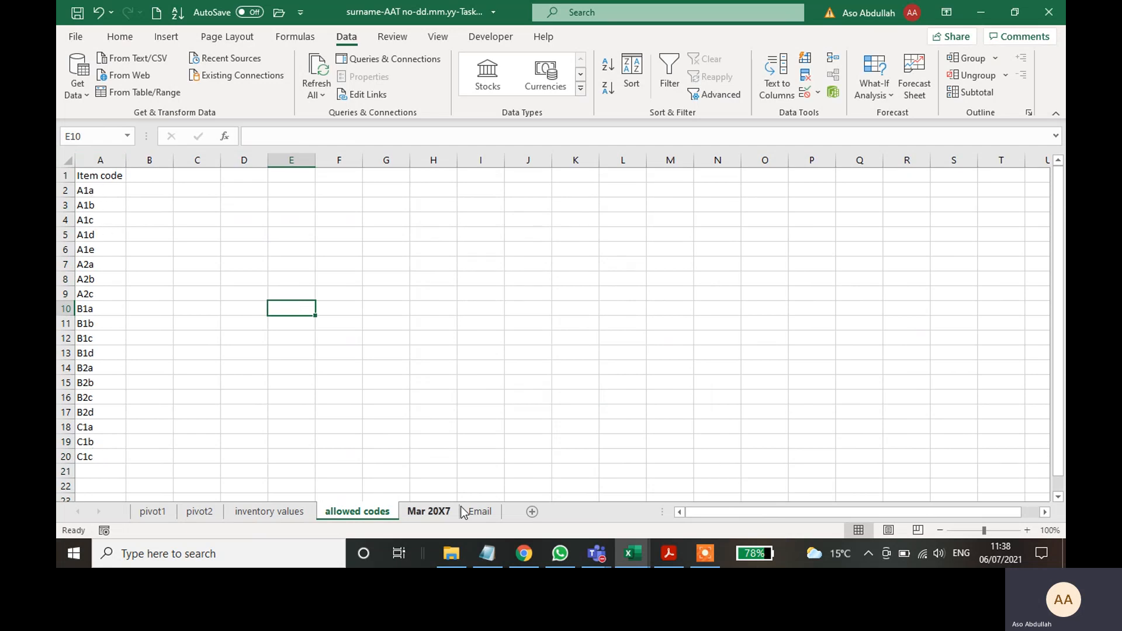
pyautogui.click(298, 514)
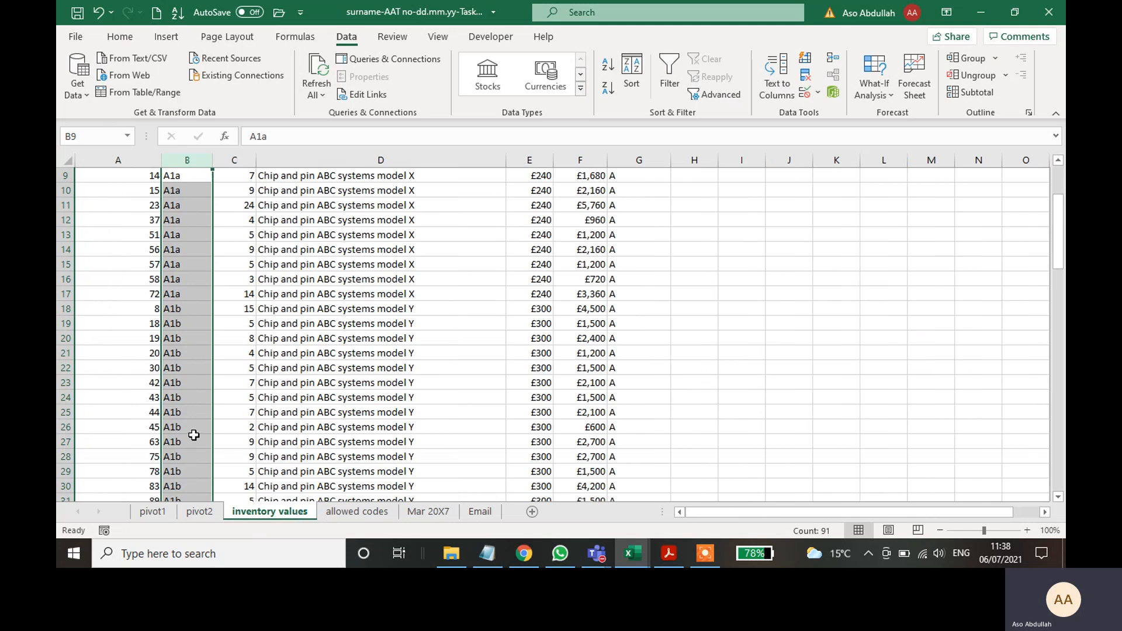
pyautogui.click(191, 457)
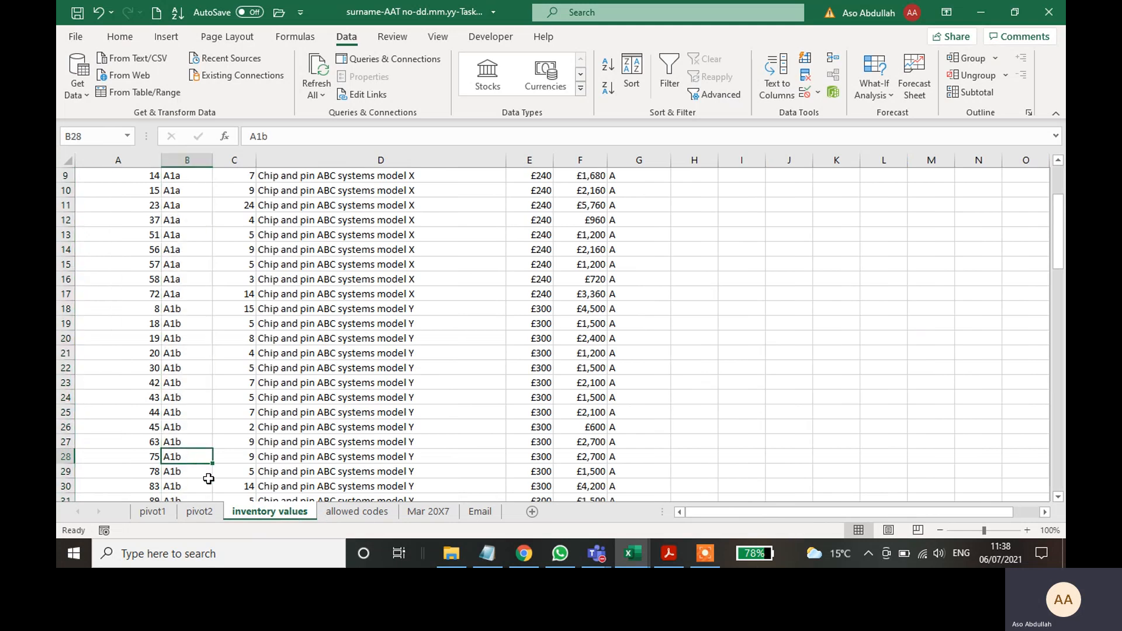
pyautogui.moveTo(275, 137); pyautogui.dragTo(255, 137)
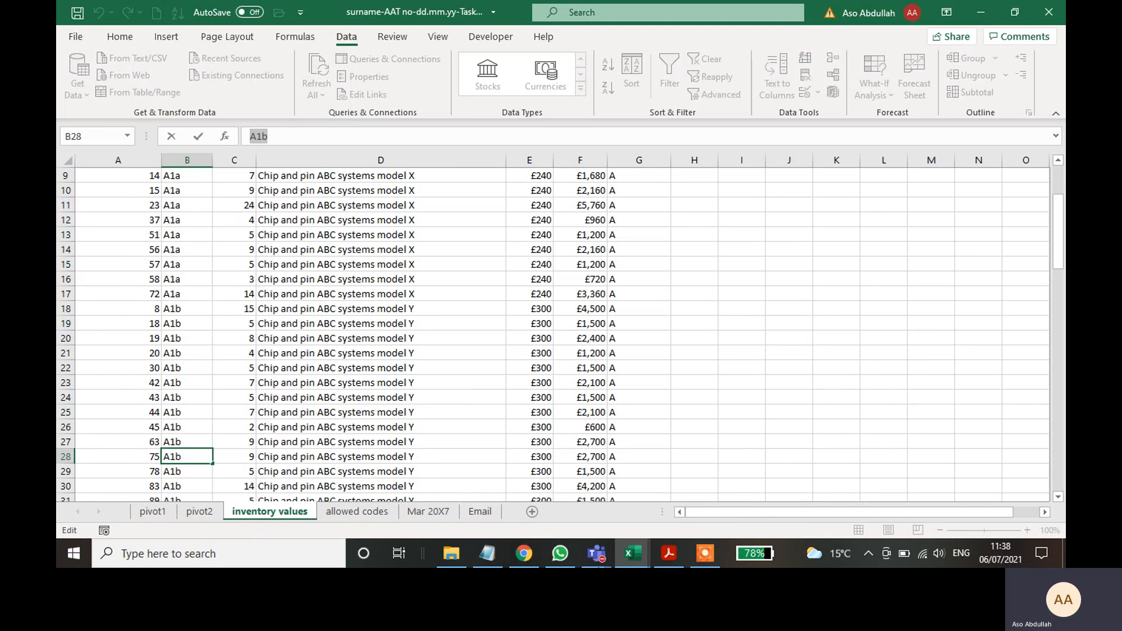
pyautogui.click(360, 512)
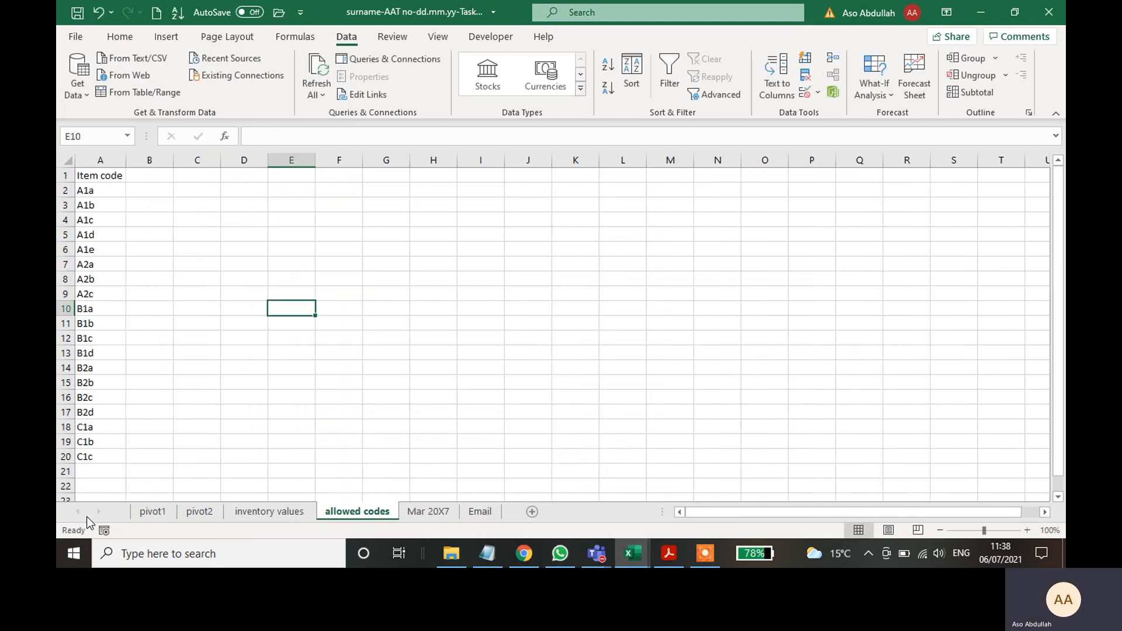
pyautogui.click(102, 468)
pyautogui.write('A1b')
pyautogui.click(228, 444)
# - Test the validation with an invalid code by entering w23 in cell A22 of 'allowed codes'
pyautogui.click(95, 483)
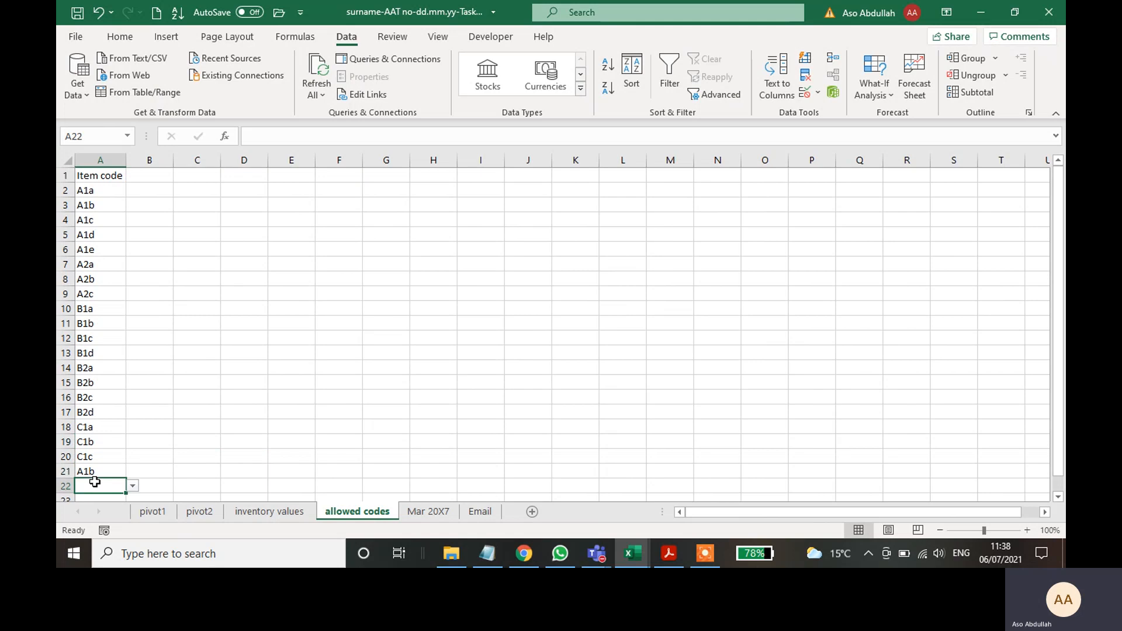
pyautogui.write('w2')
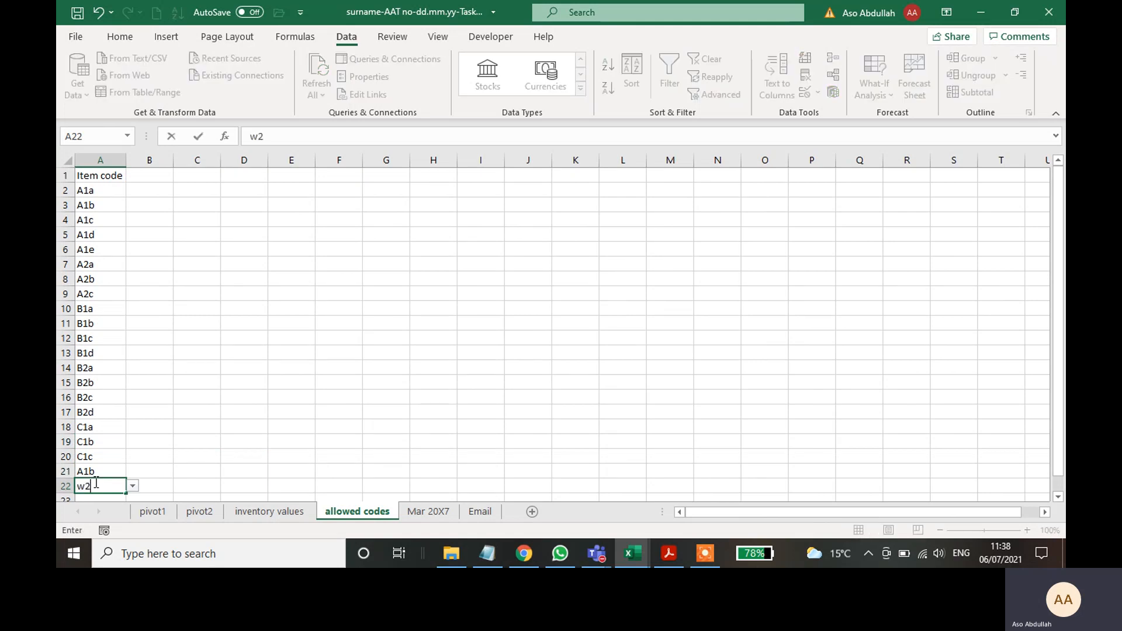
pyautogui.write('3')
pyautogui.press('Return')
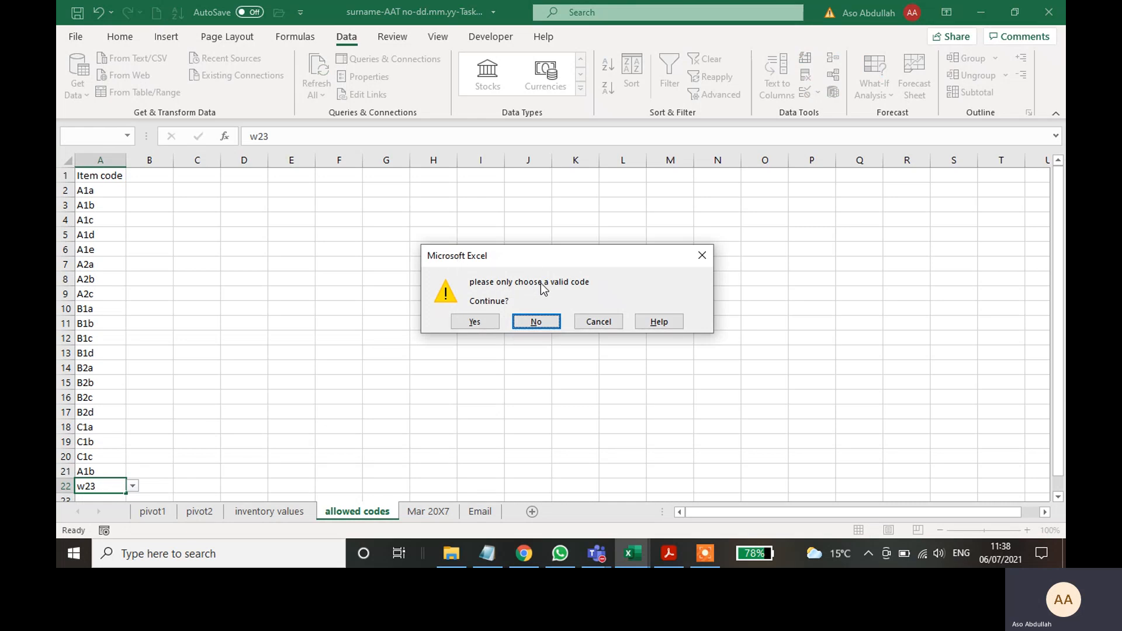
# - Switch to the assessment PDF and highlight part (d)'s column B data validation instruction together with its first warning bullet
pyautogui.click(673, 556)
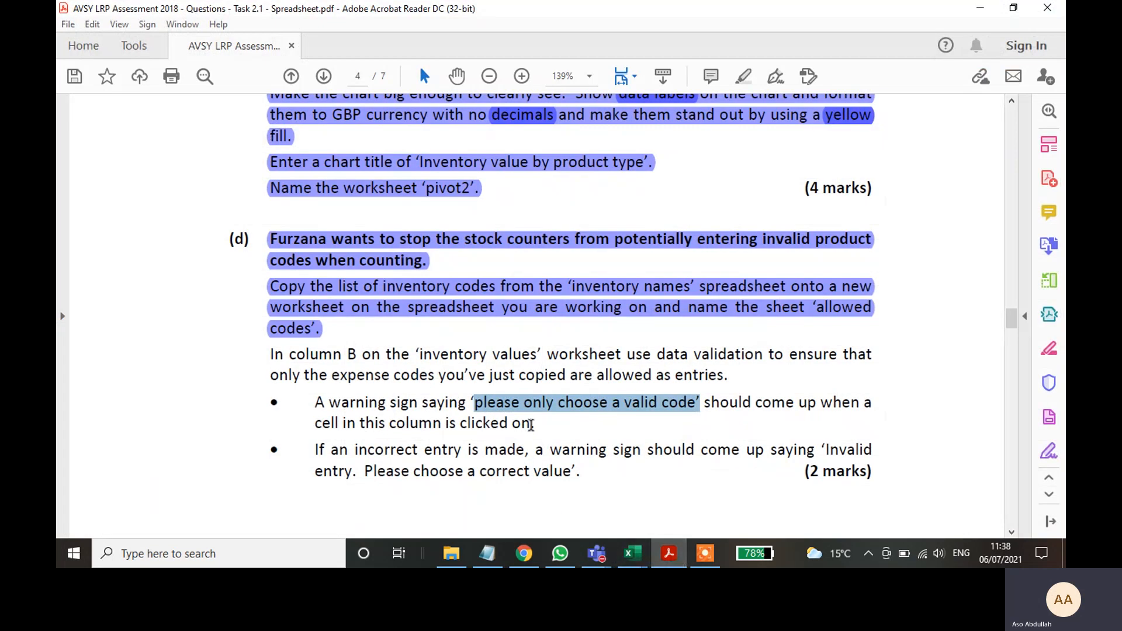
pyautogui.moveTo(537, 425); pyautogui.dragTo(264, 357)
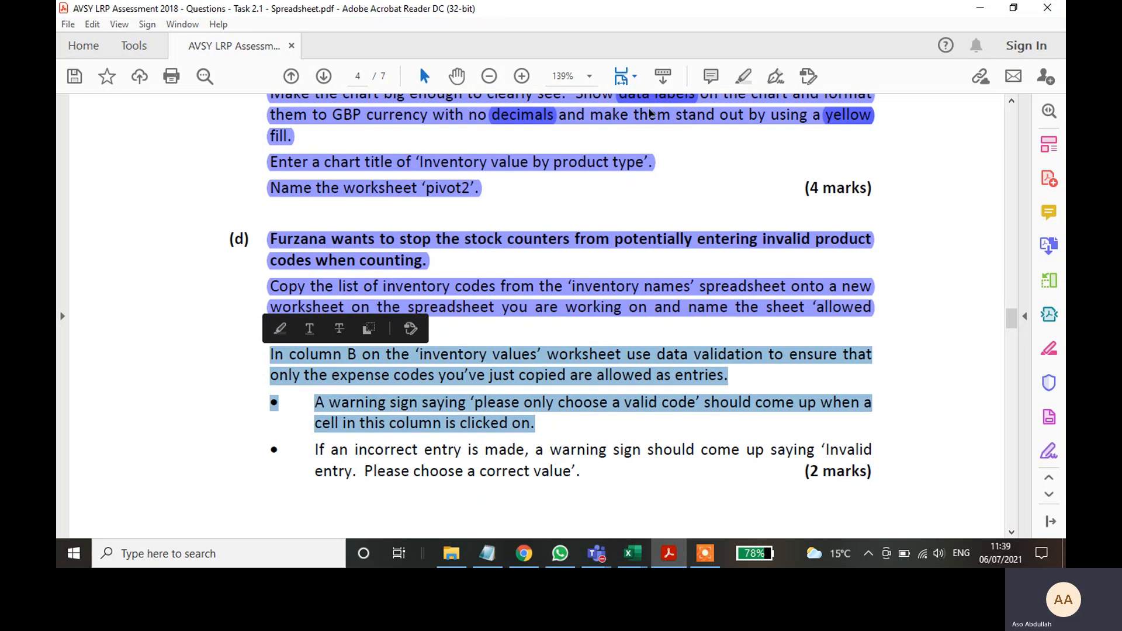
pyautogui.click(741, 77)
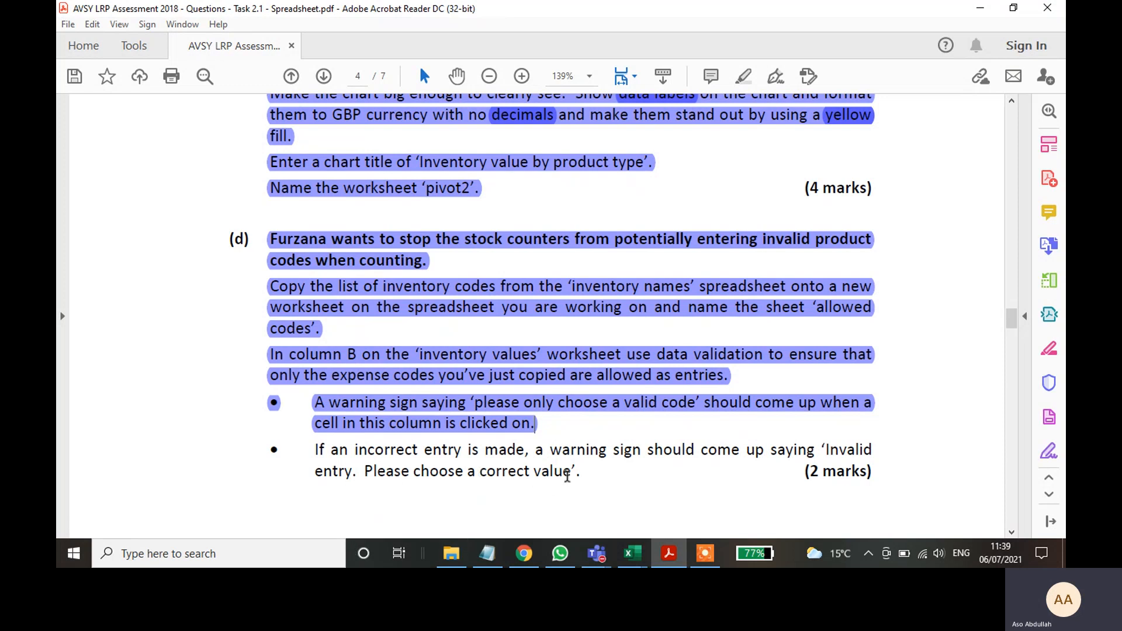
# - Return to Excel, cancel the w23 entry and undo the A1b test entry in cell A21 of 'allowed codes'
pyautogui.click(632, 553)
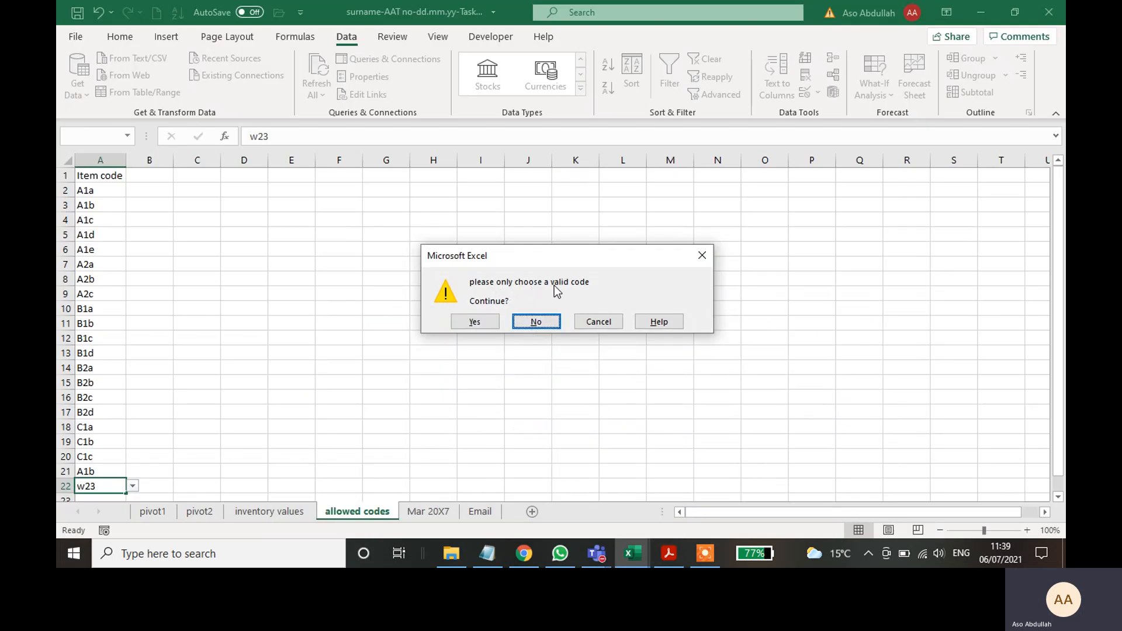
pyautogui.click(598, 324)
pyautogui.click(566, 395)
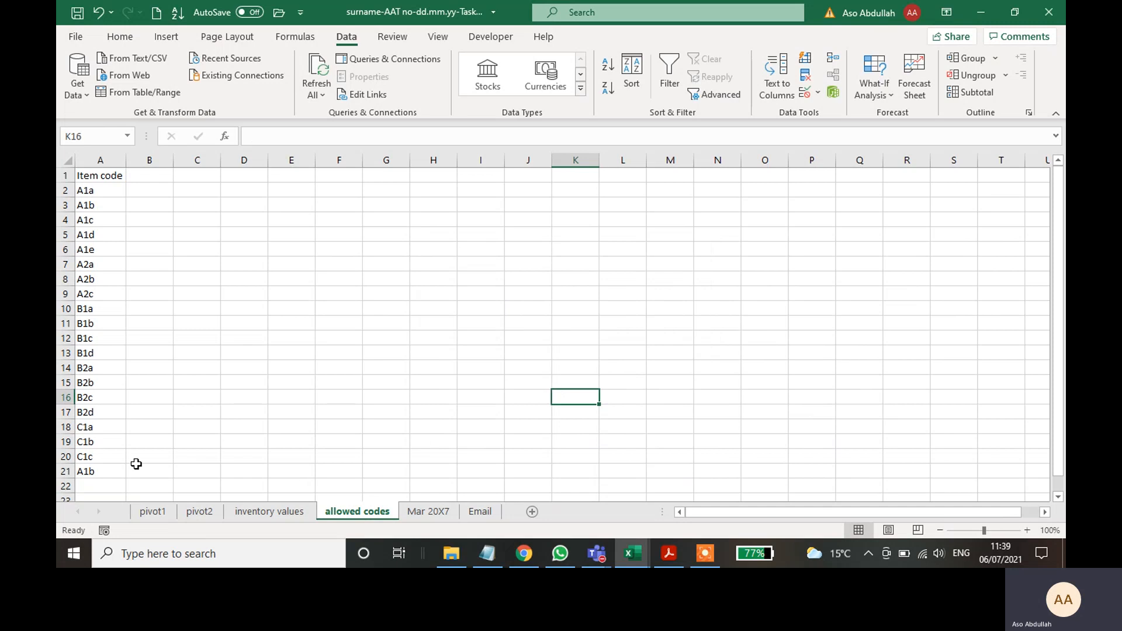
pyautogui.click(98, 12)
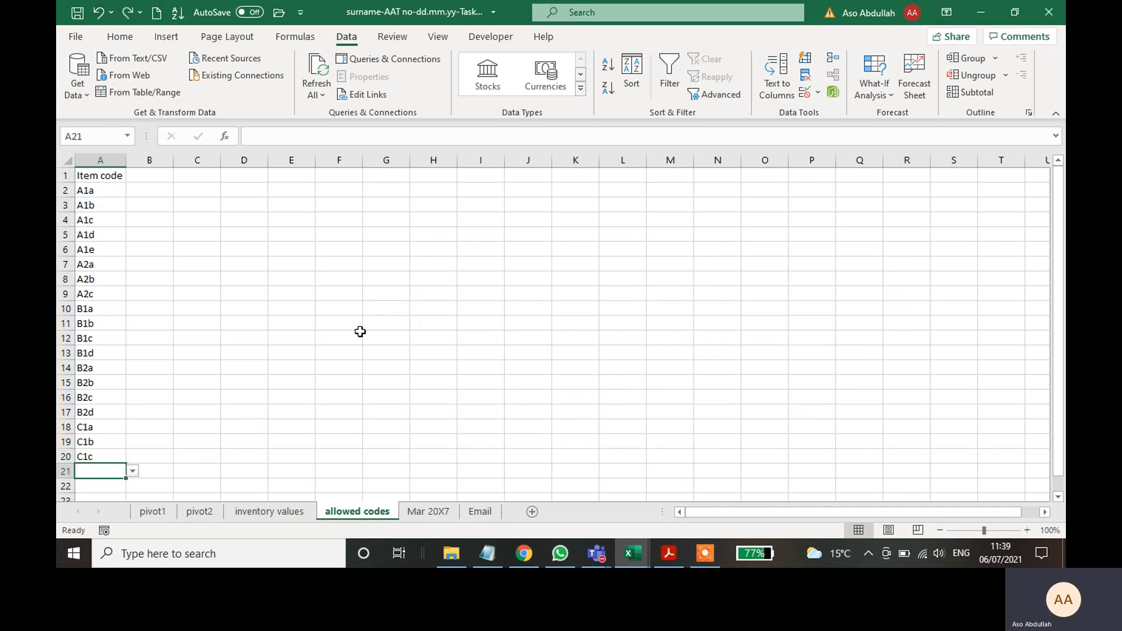
pyautogui.click(501, 335)
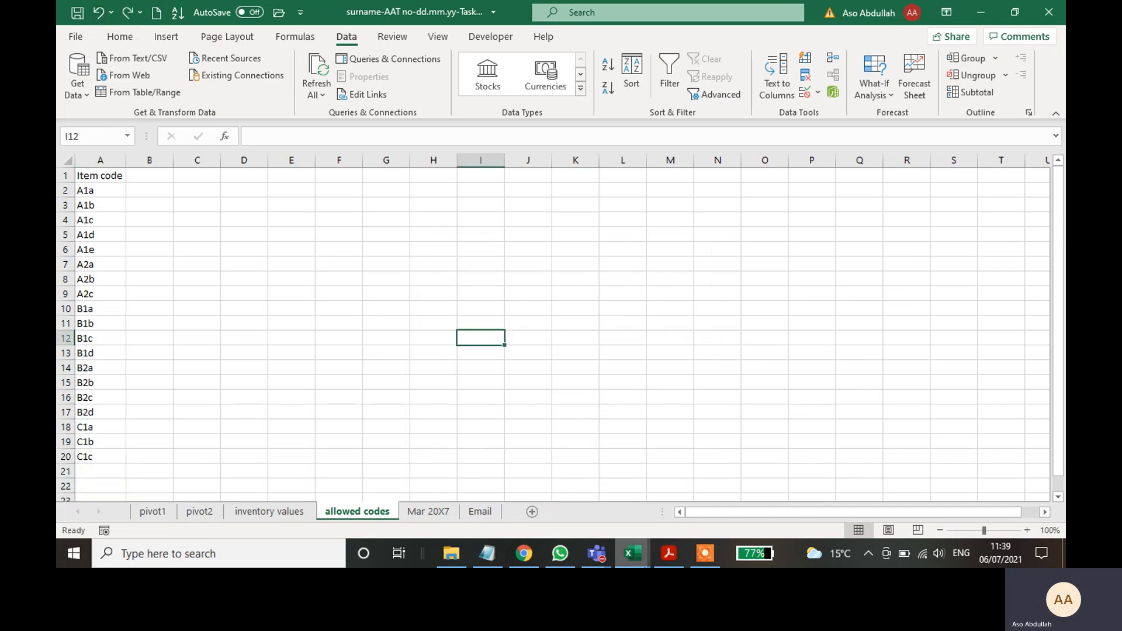
# - Switch to the assessment PDF and highlight part (d)'s second bullet about the 'Invalid entry. Please choose a correct value' warning
pyautogui.click(670, 556)
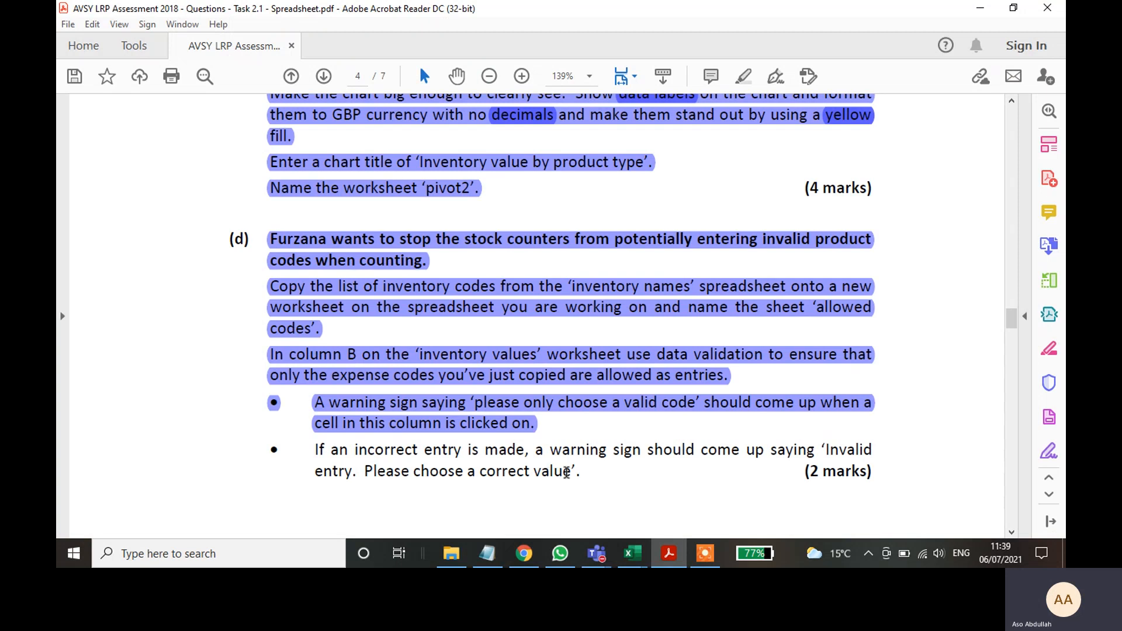
pyautogui.moveTo(582, 472); pyautogui.dragTo(307, 447)
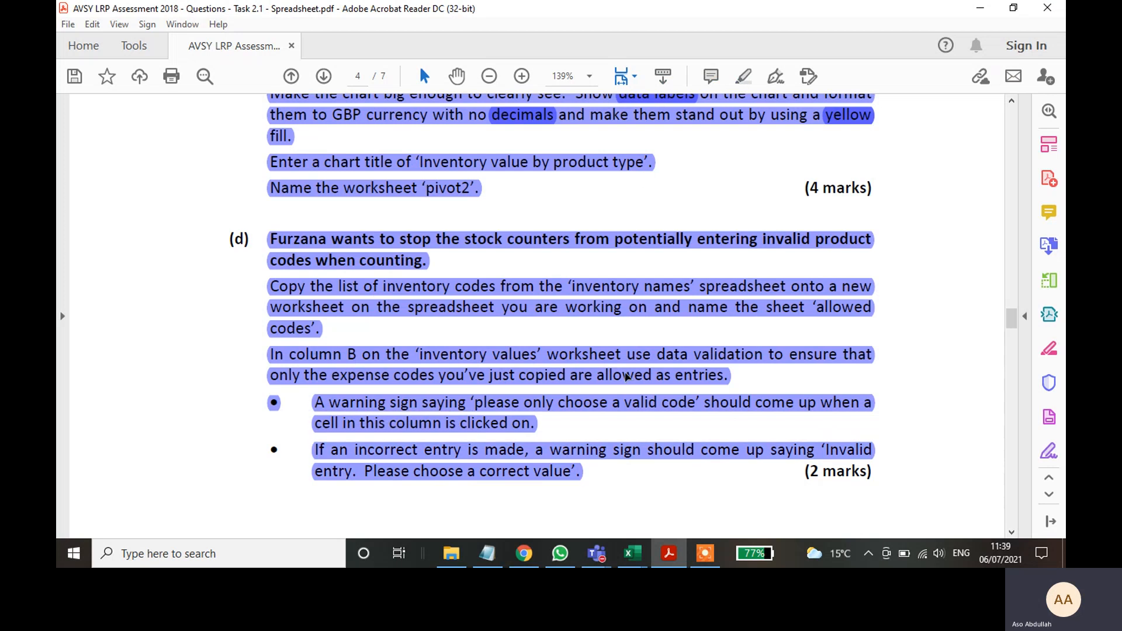
# - Read the start of part (e) in the PDF and examine the blank selling price and unit cost cells on the 'Mar 20X7' worksheet
pyautogui.scroll(-3, 623, 397)
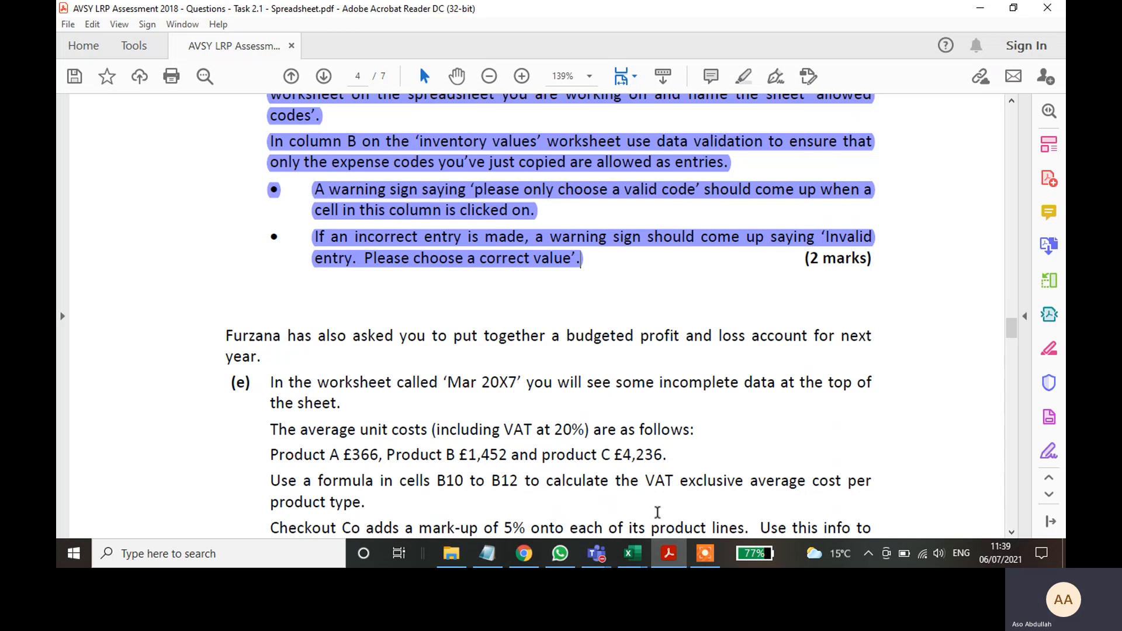
pyautogui.click(669, 558)
pyautogui.click(428, 513)
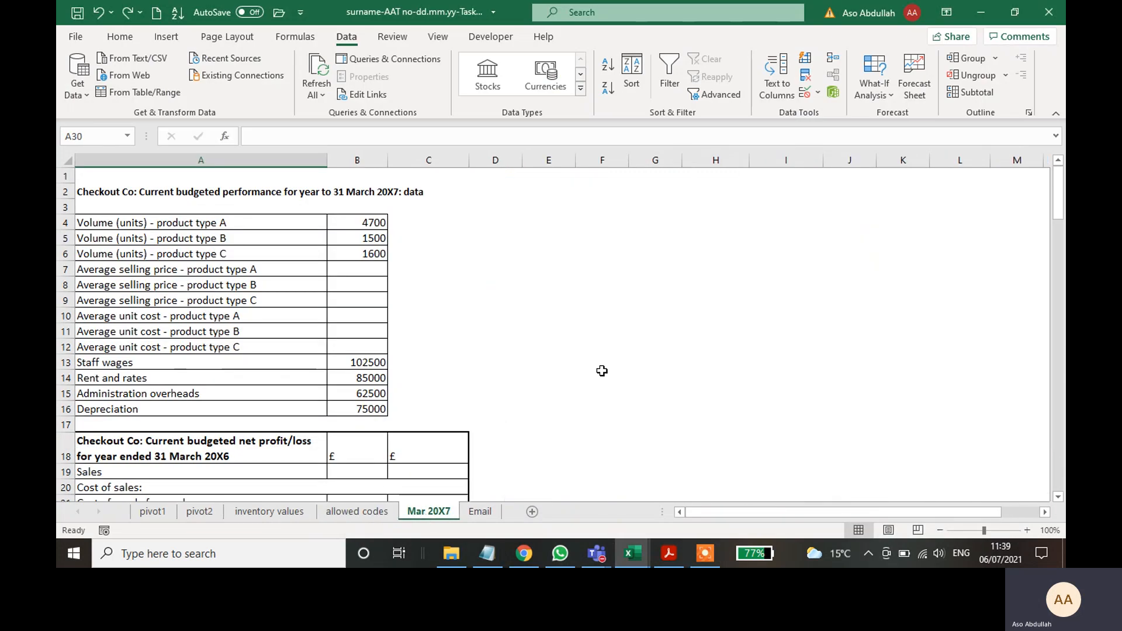
pyautogui.click(673, 558)
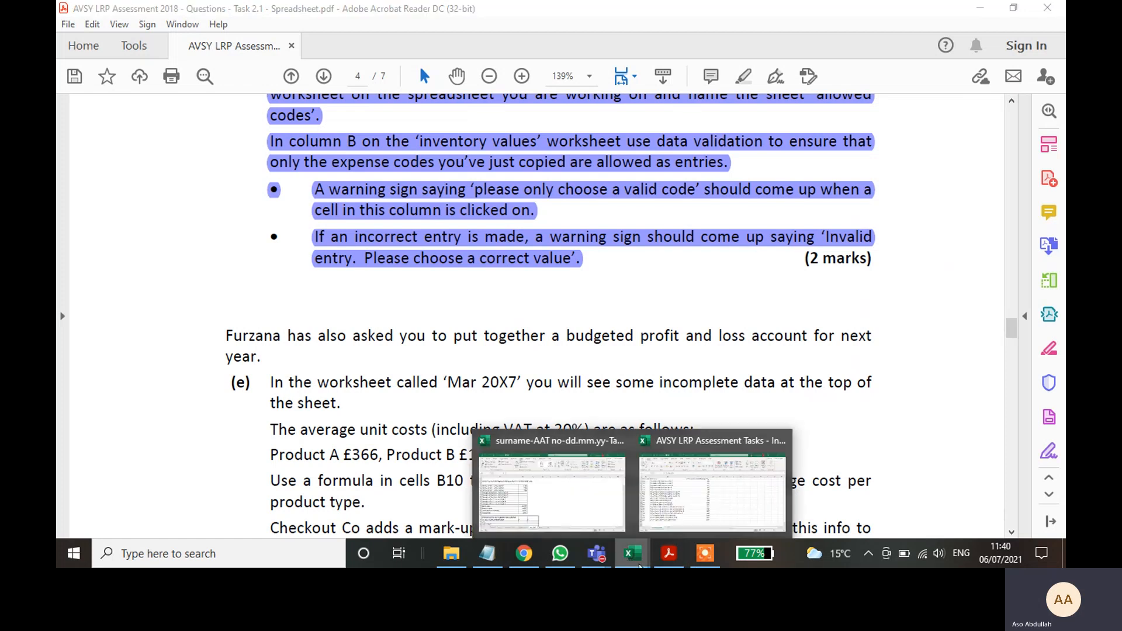
pyautogui.click(672, 558)
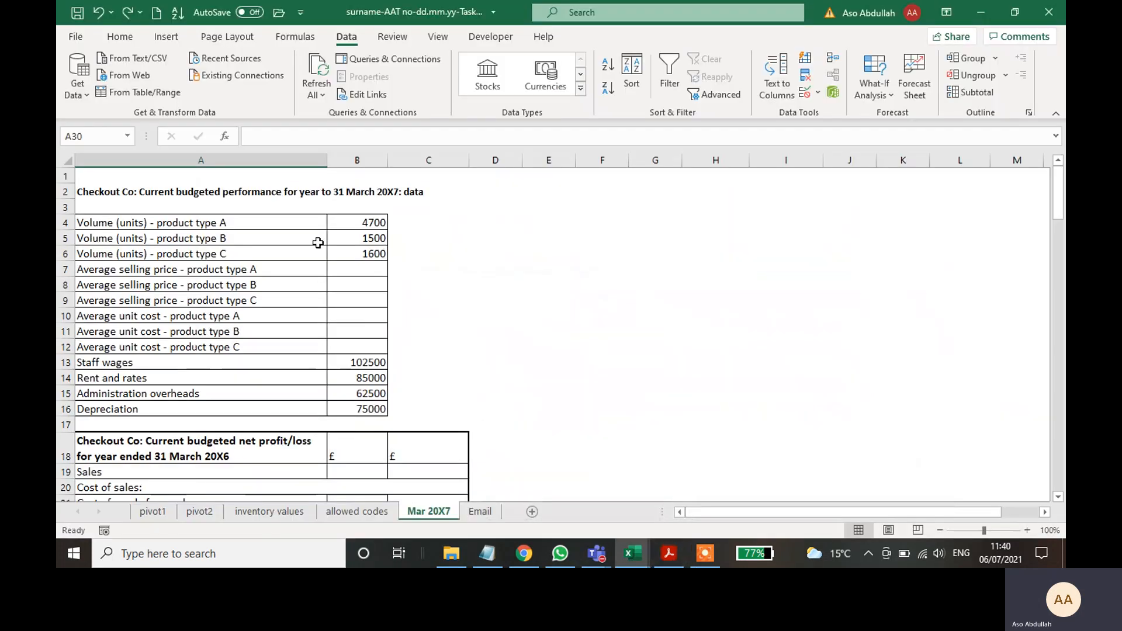
pyautogui.moveTo(353, 270); pyautogui.dragTo(367, 338)
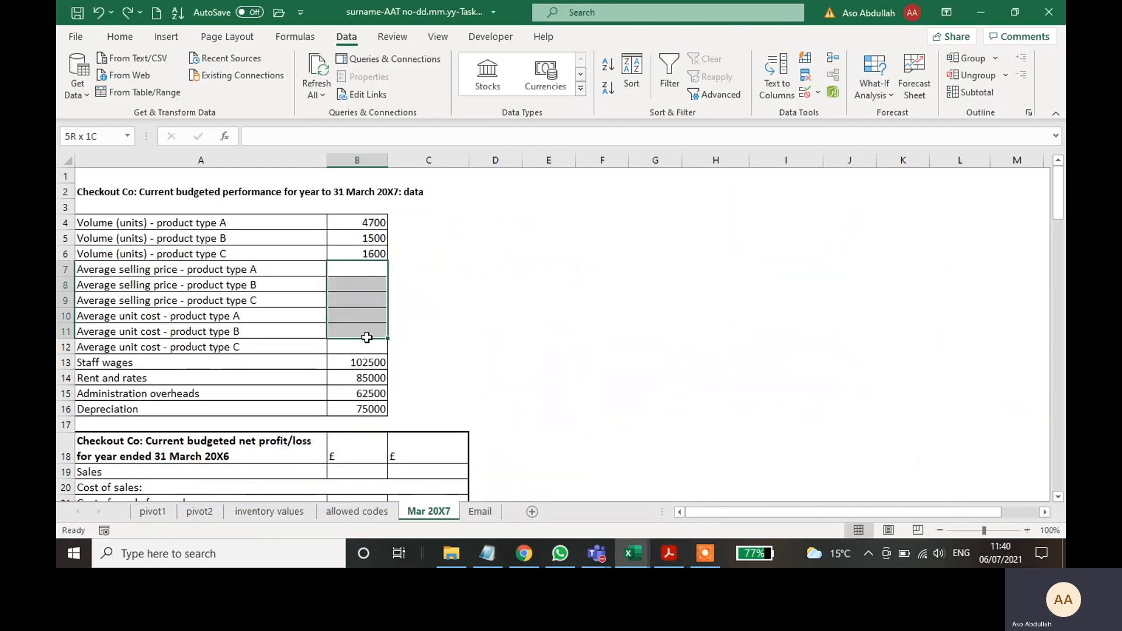
pyautogui.click(496, 344)
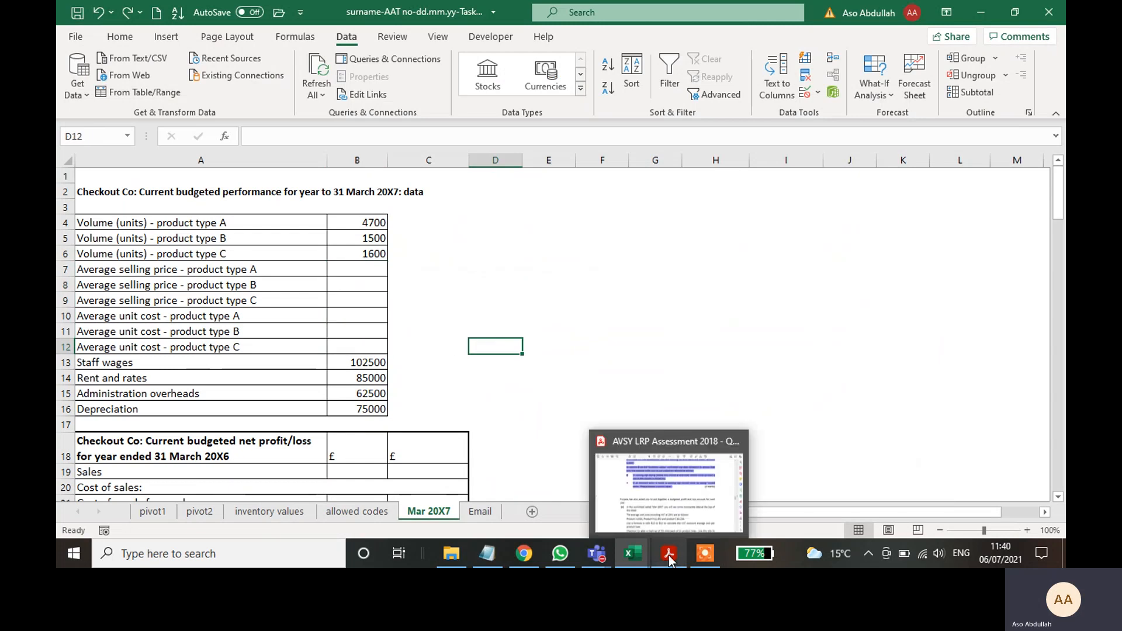
# - Compare the VAT-inclusive average unit cost wording in the assessment PDF with the unit cost rows A10:B12 on the 'Mar 20X7' worksheet
pyautogui.click(643, 405)
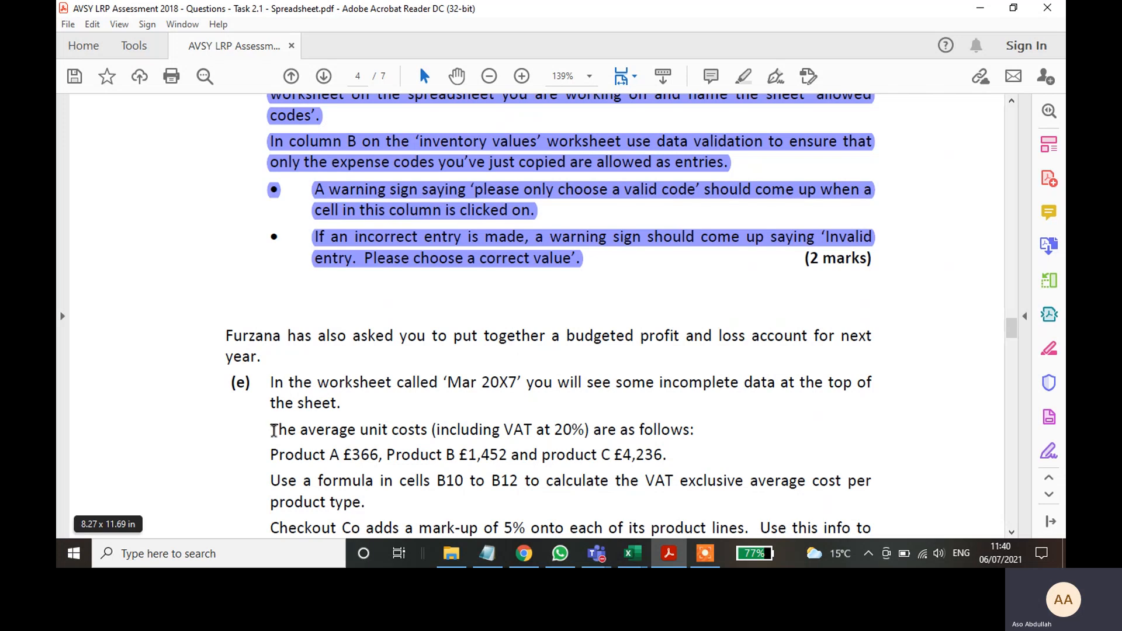
pyautogui.moveTo(270, 430); pyautogui.dragTo(577, 428)
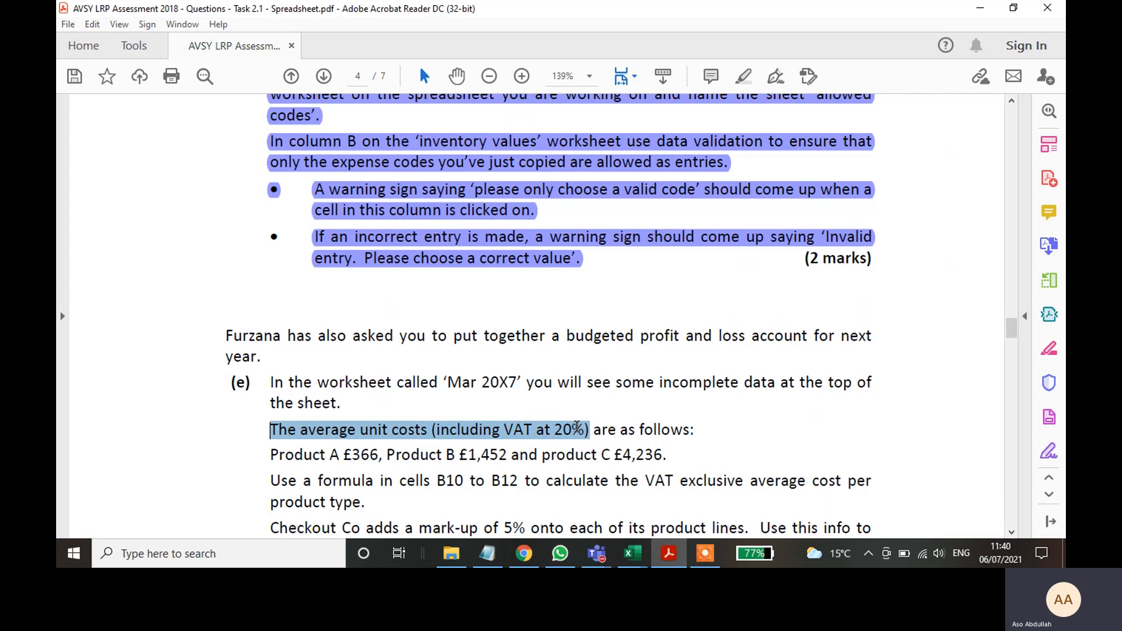
pyautogui.click(674, 556)
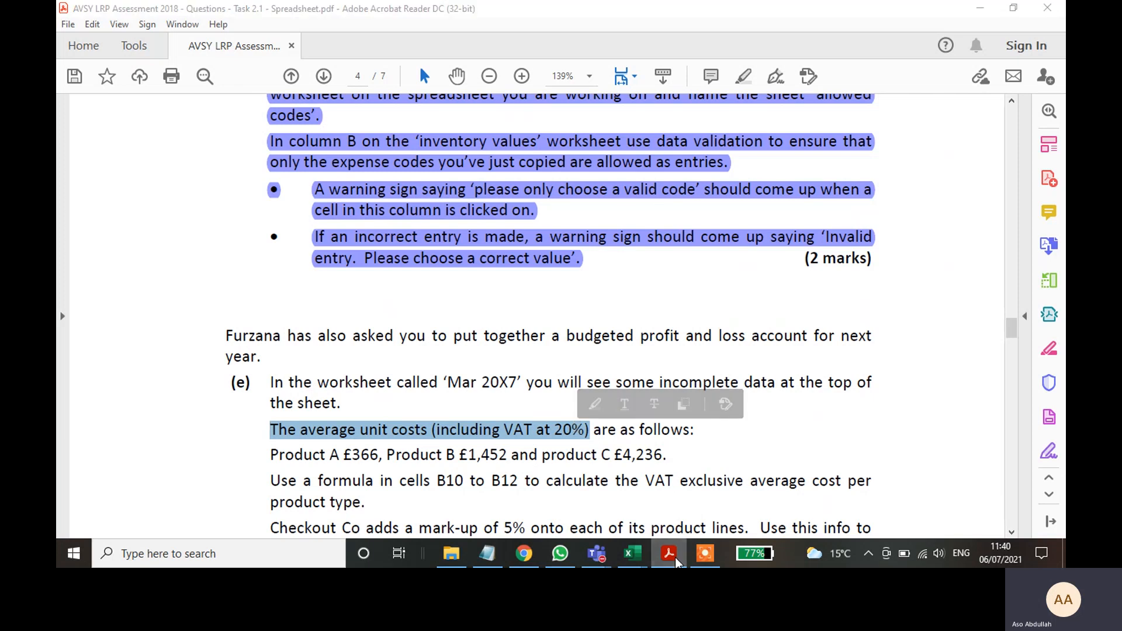
pyautogui.moveTo(128, 320); pyautogui.dragTo(348, 342)
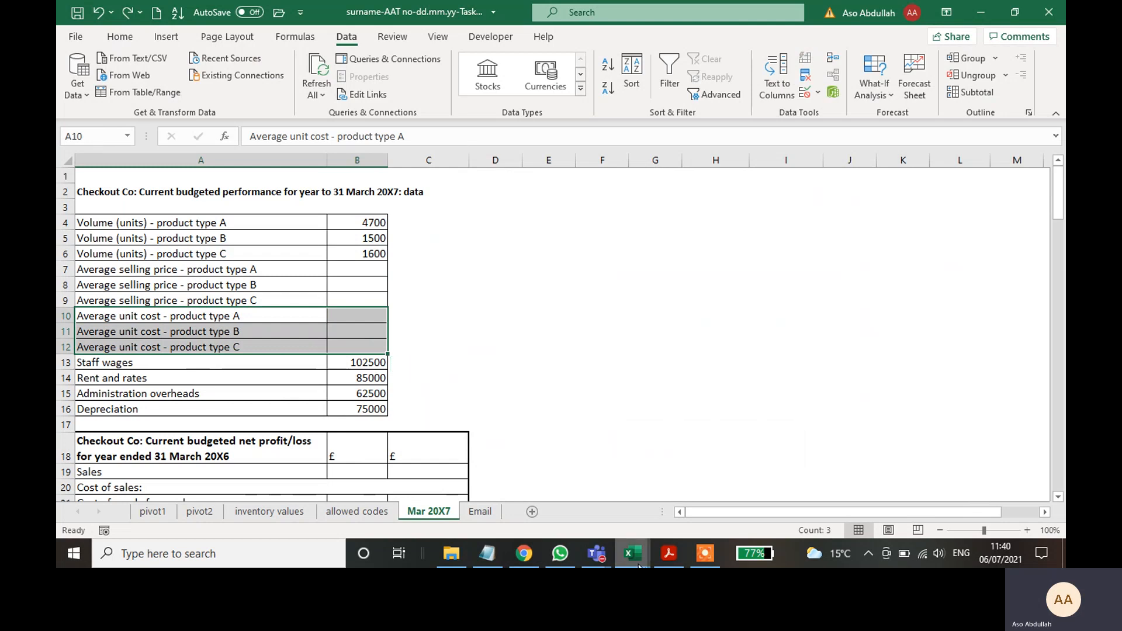
pyautogui.click(669, 553)
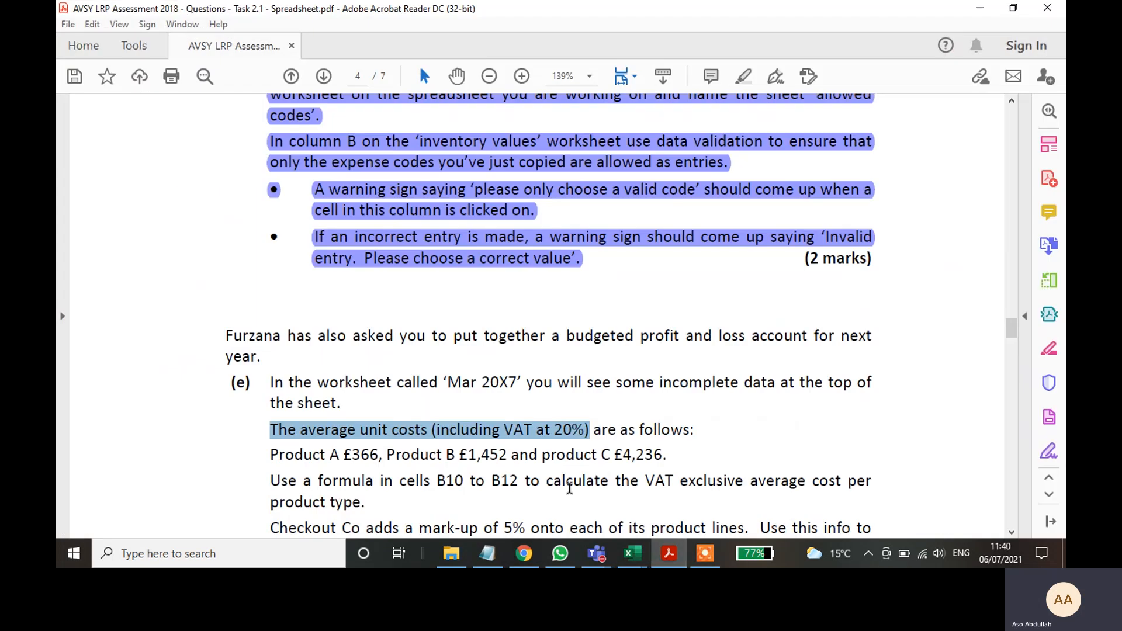
# - Highlight part (e)'s introduction and the sentence about average unit costs including VAT at 20% in the PDF
pyautogui.click(701, 432)
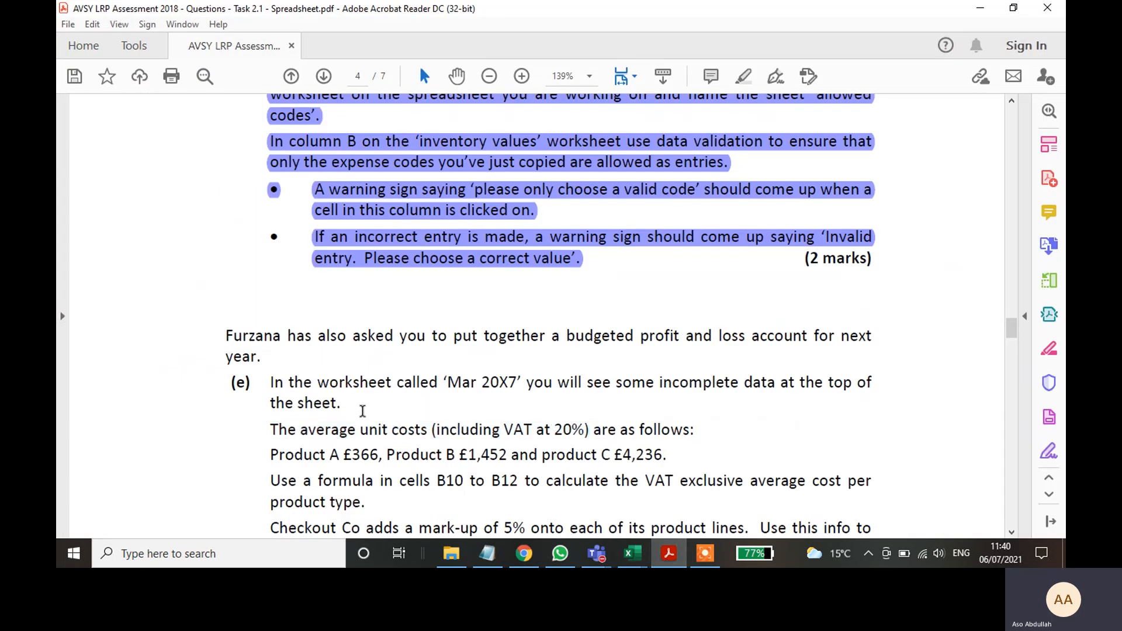
pyautogui.moveTo(342, 404); pyautogui.dragTo(225, 332)
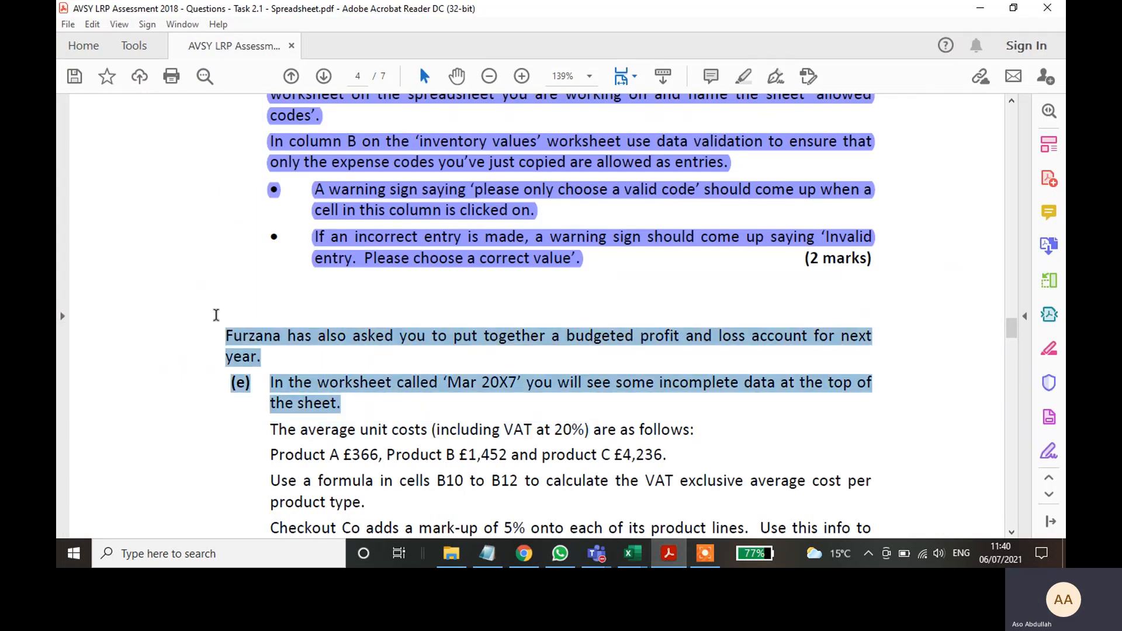
pyautogui.click(743, 75)
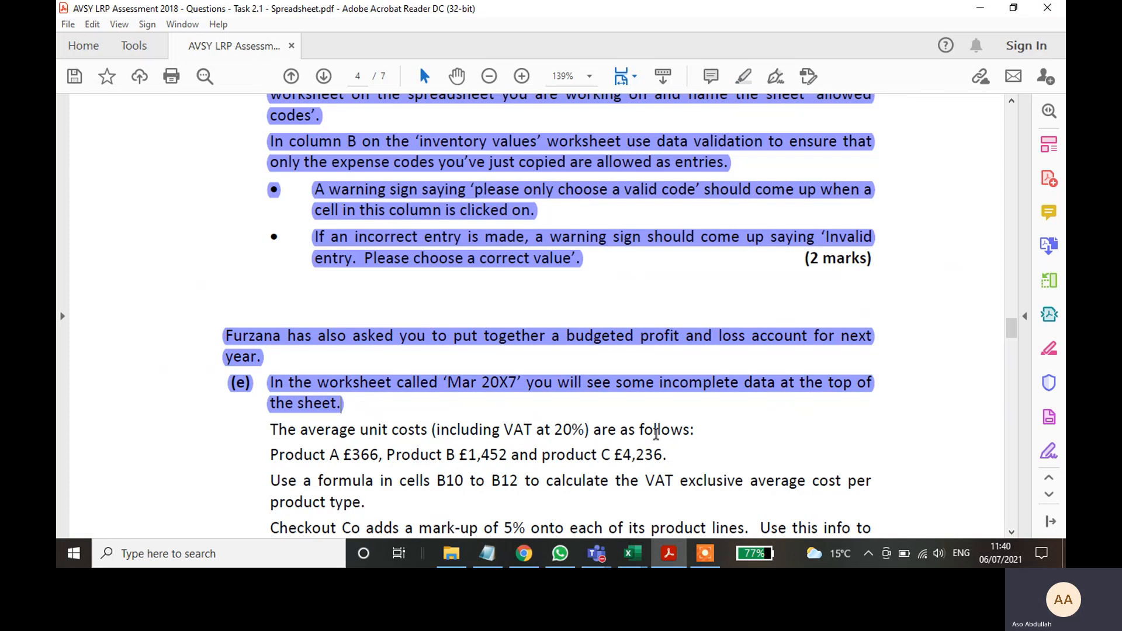
pyautogui.moveTo(695, 429); pyautogui.dragTo(289, 436)
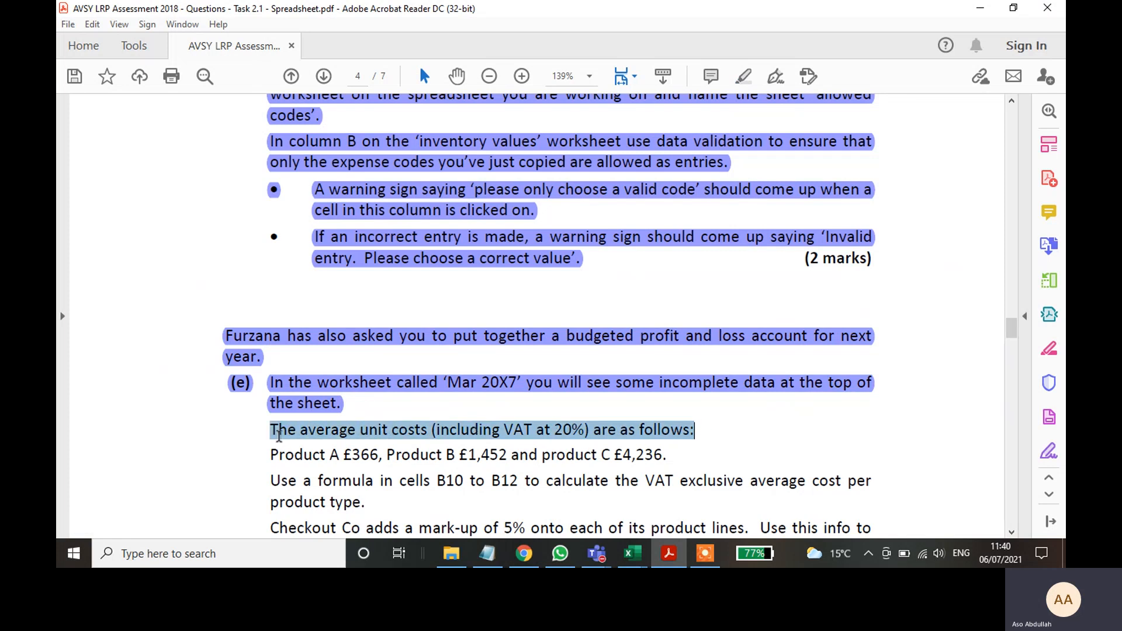
pyautogui.click(743, 76)
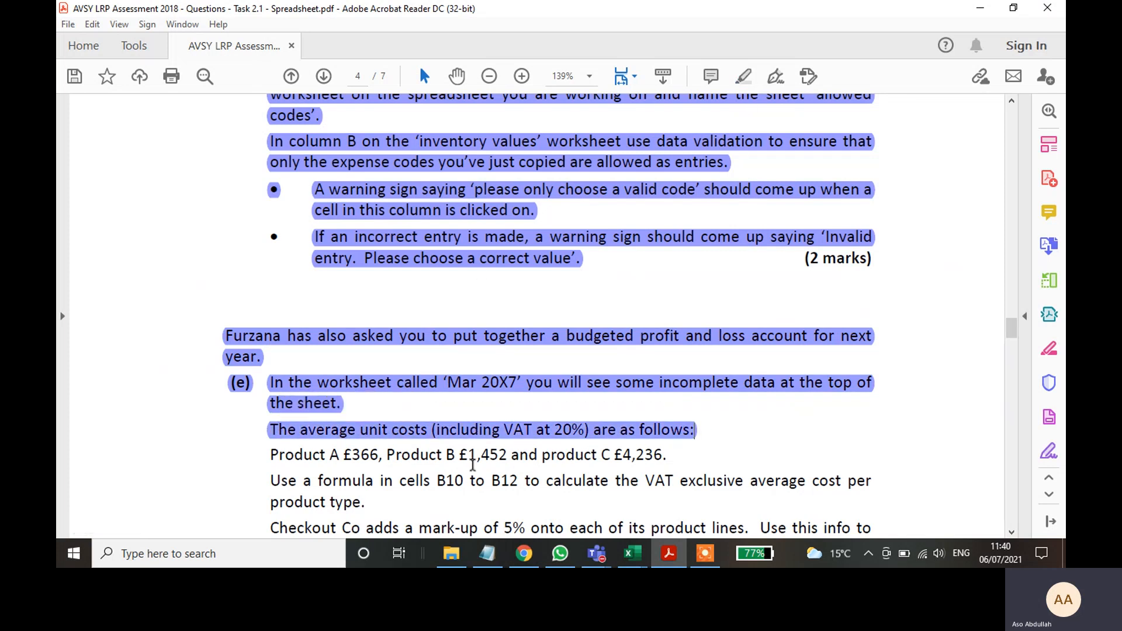
# - Select product A's £366 average unit cost figure in the PDF
pyautogui.moveTo(378, 454); pyautogui.dragTo(359, 455)
pyautogui.moveTo(359, 455); pyautogui.dragTo(352, 454)
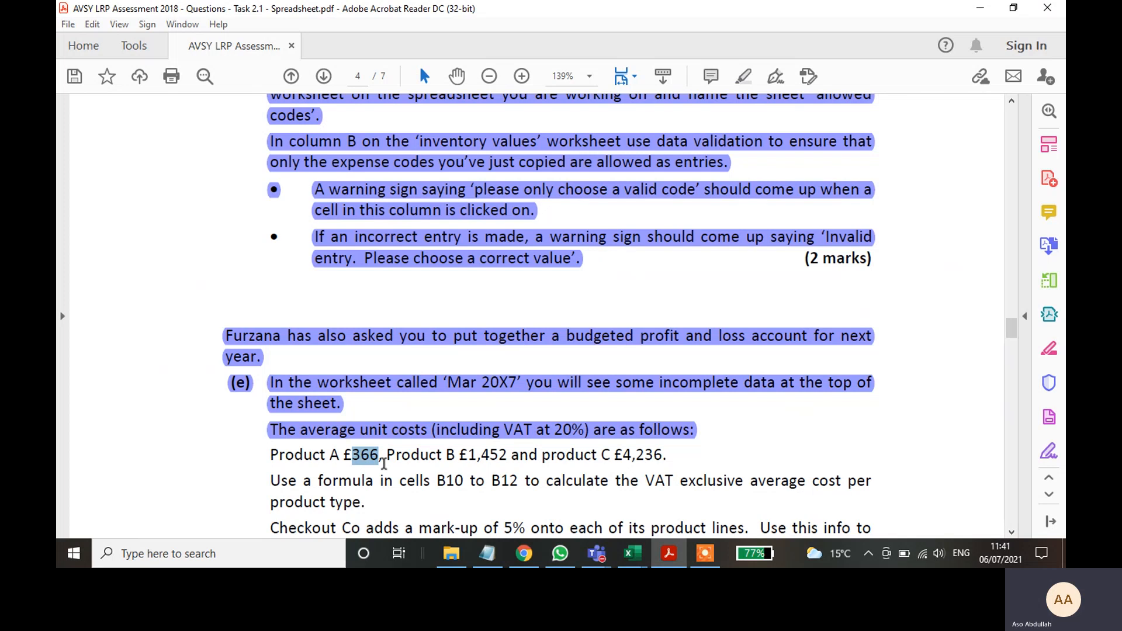
pyautogui.click(534, 428)
pyautogui.click(382, 456)
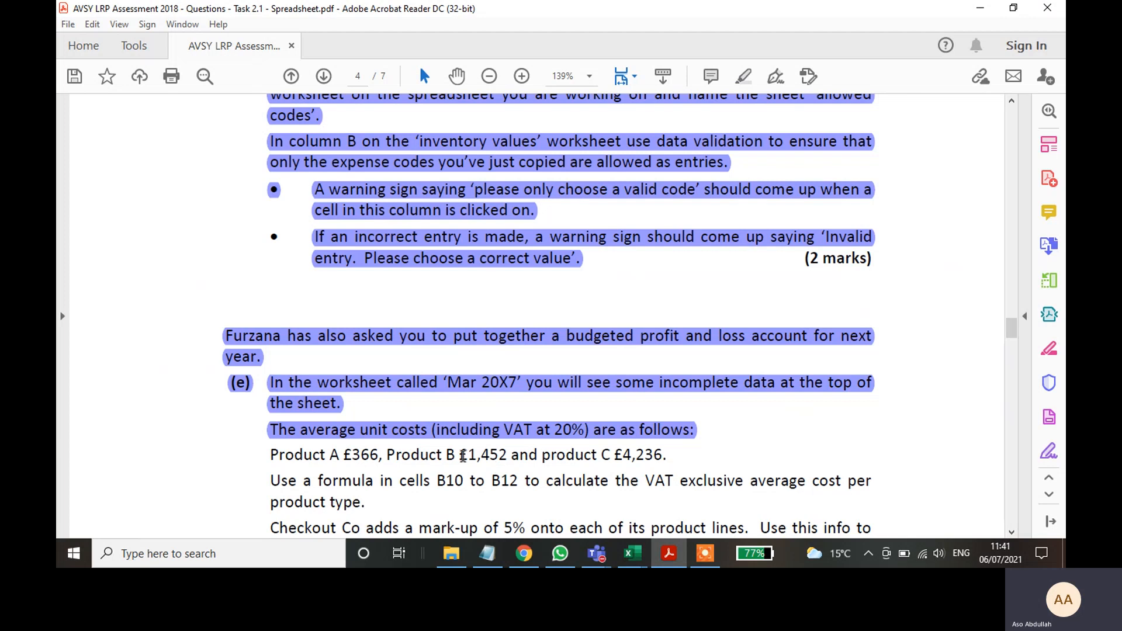
pyautogui.moveTo(378, 458); pyautogui.dragTo(352, 459)
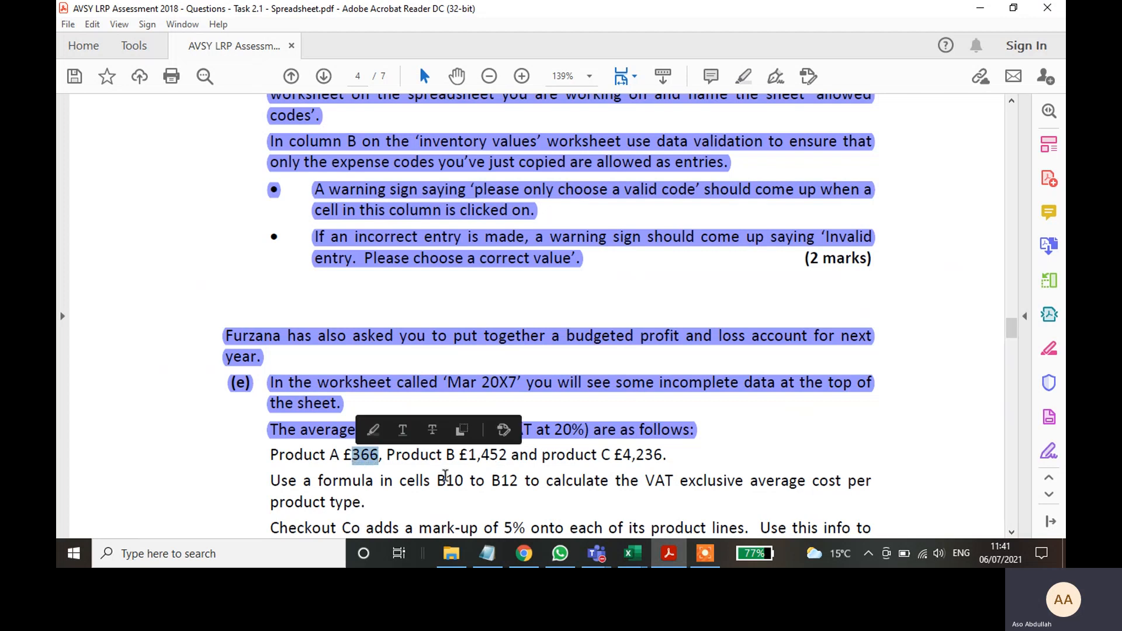
# - Switch to Excel and enter the VAT-exclusive unit cost formula =366/1.2 for product type A in cell B10
pyautogui.click(655, 556)
pyautogui.click(367, 161)
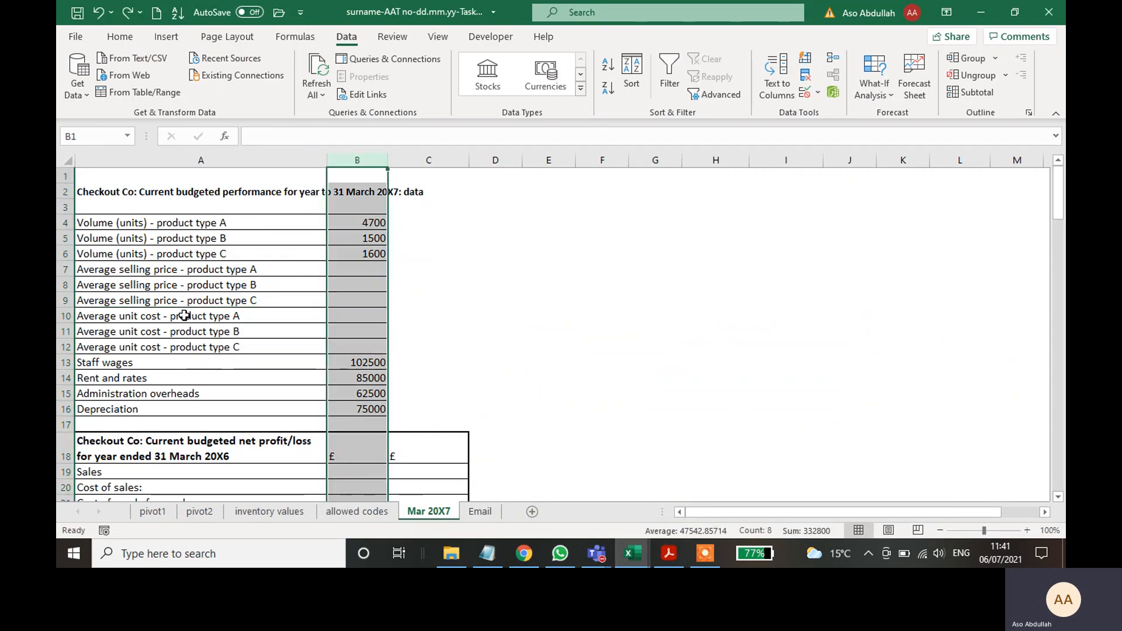
pyautogui.click(349, 316)
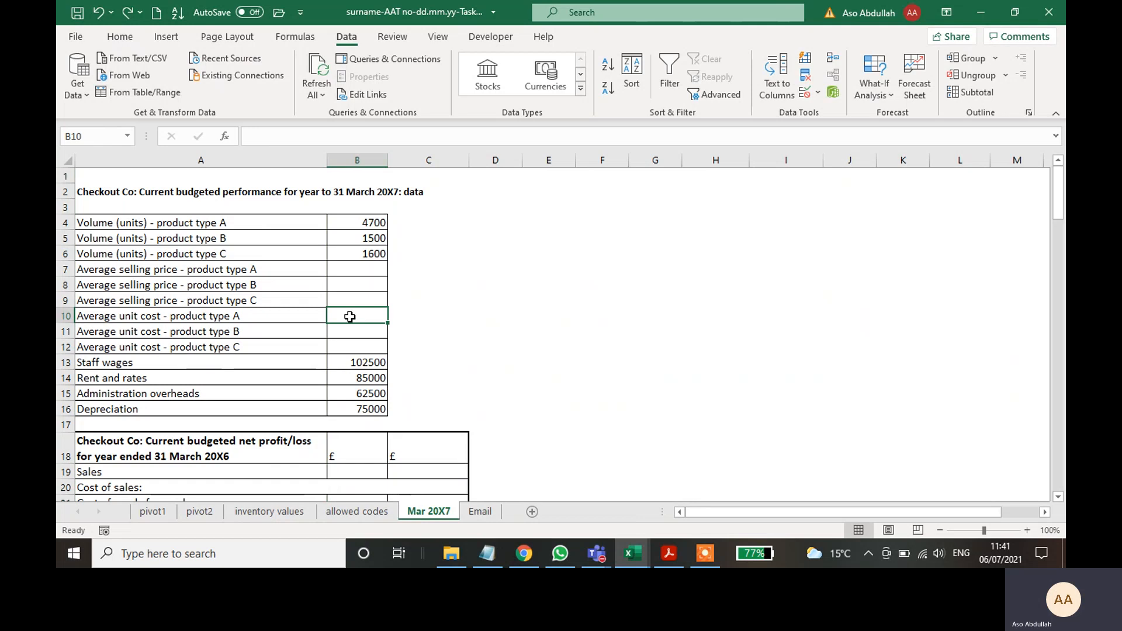
pyautogui.write('=')
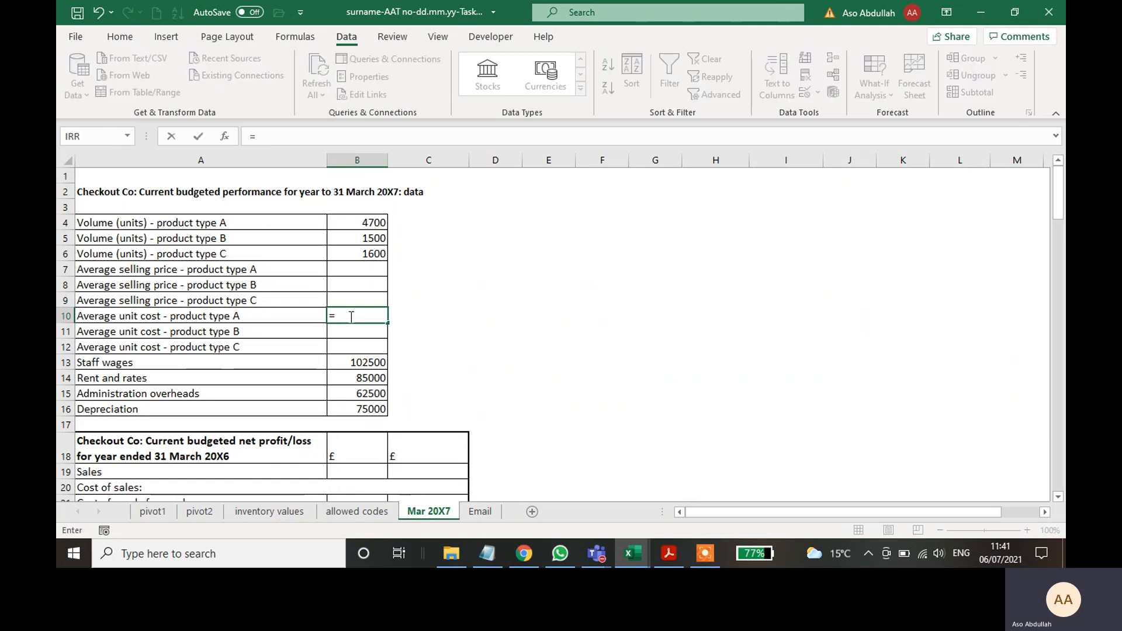
pyautogui.write('366')
pyautogui.write('/1.2')
pyautogui.press('Return')
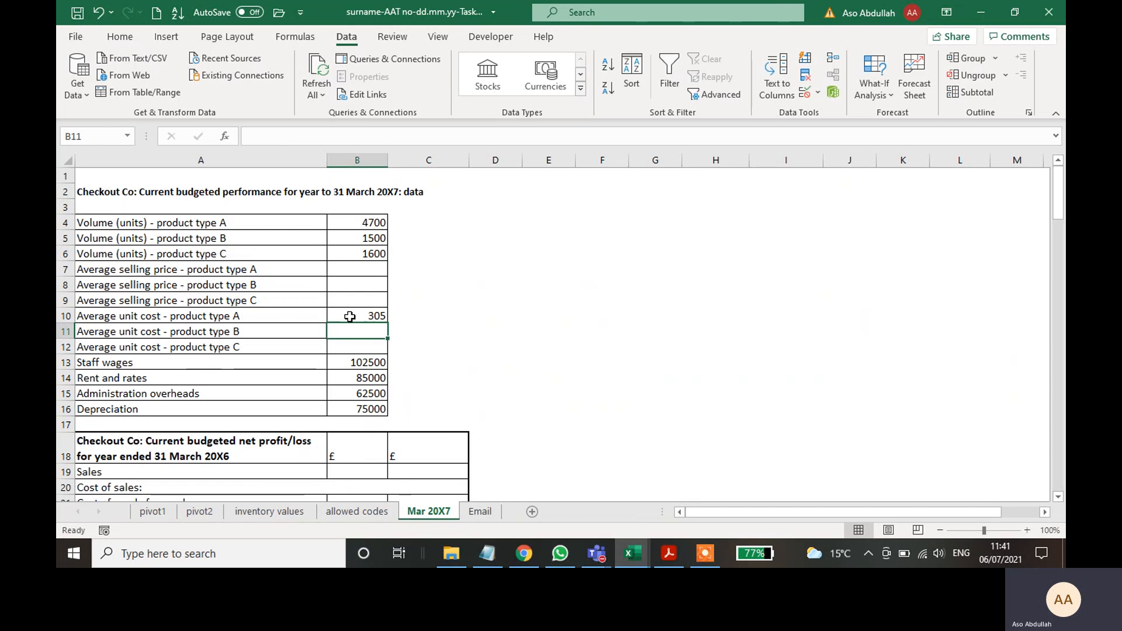
# - Check product A's cost by calculating VAT in E10 with =B10*0.2, viewing the sum of B10 and E10, and clearing E10
pyautogui.click(530, 317)
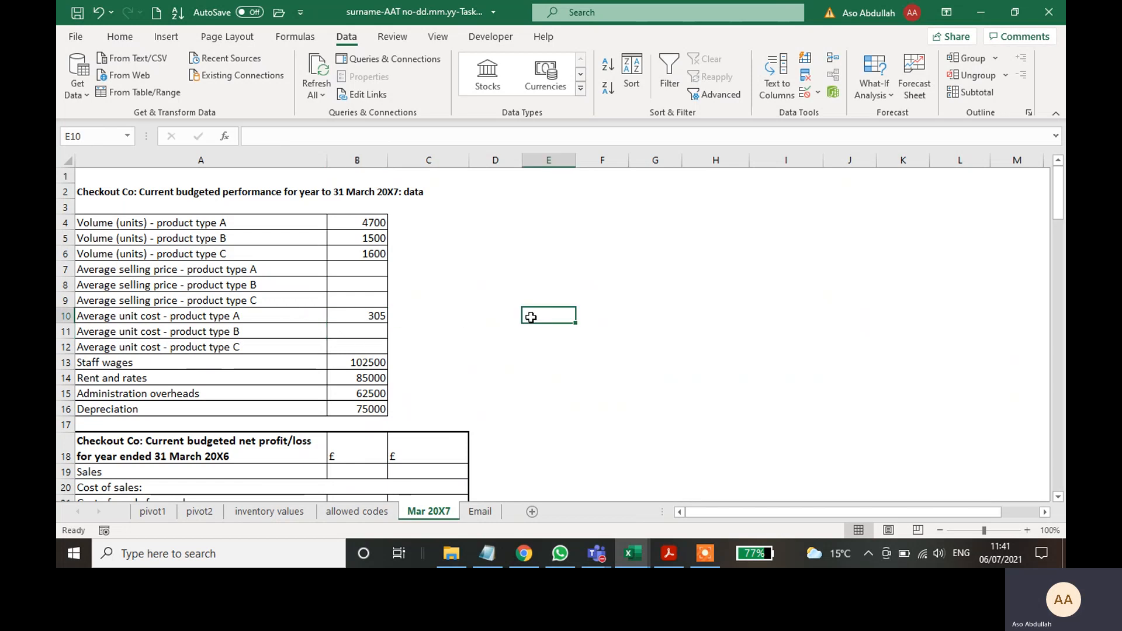
pyautogui.write('=')
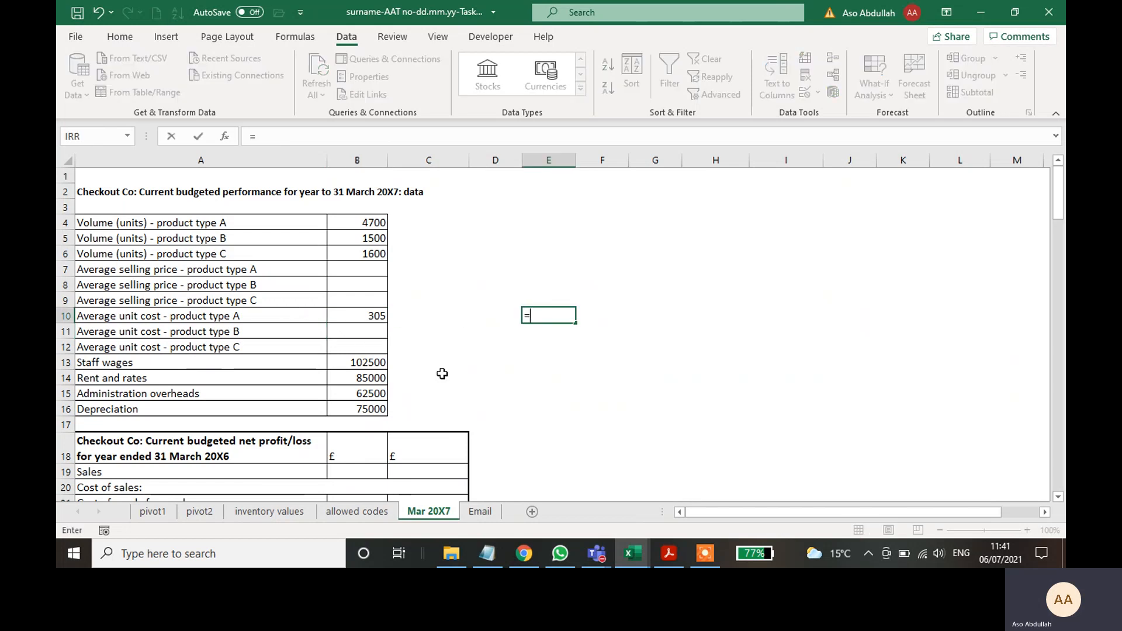
pyautogui.click(351, 316)
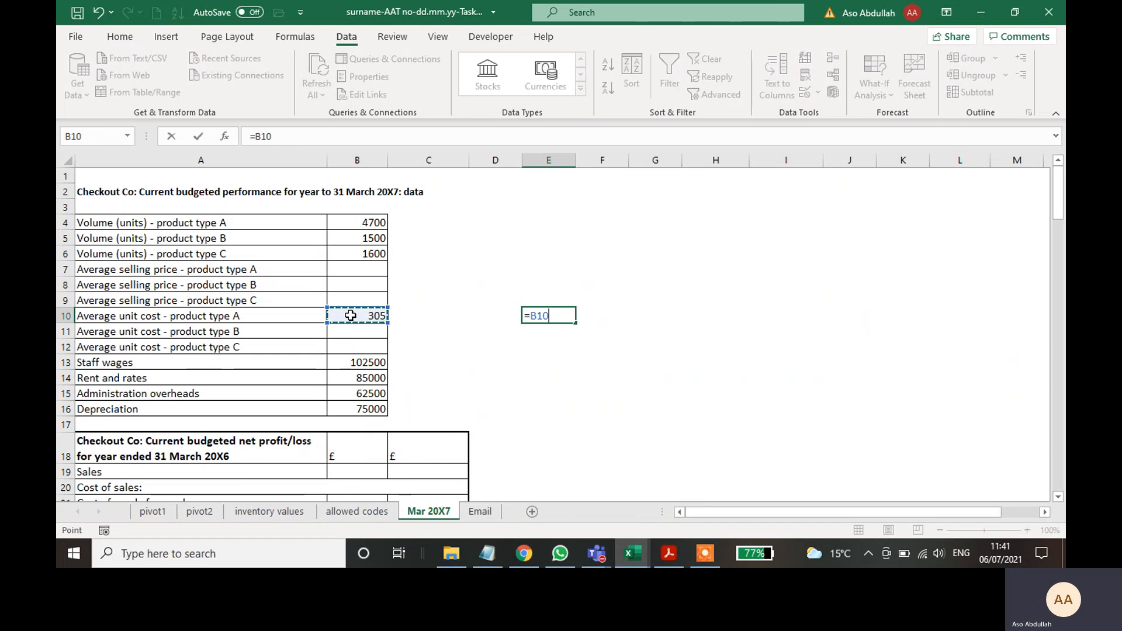
pyautogui.write('*')
pyautogui.press('Return')
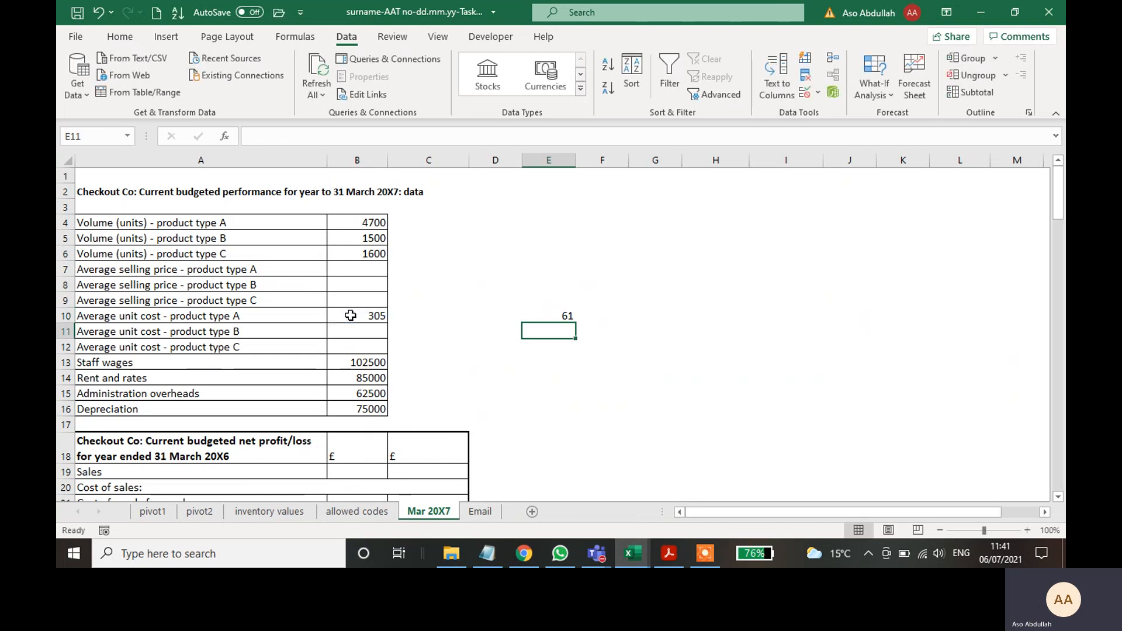
pyautogui.click(351, 316)
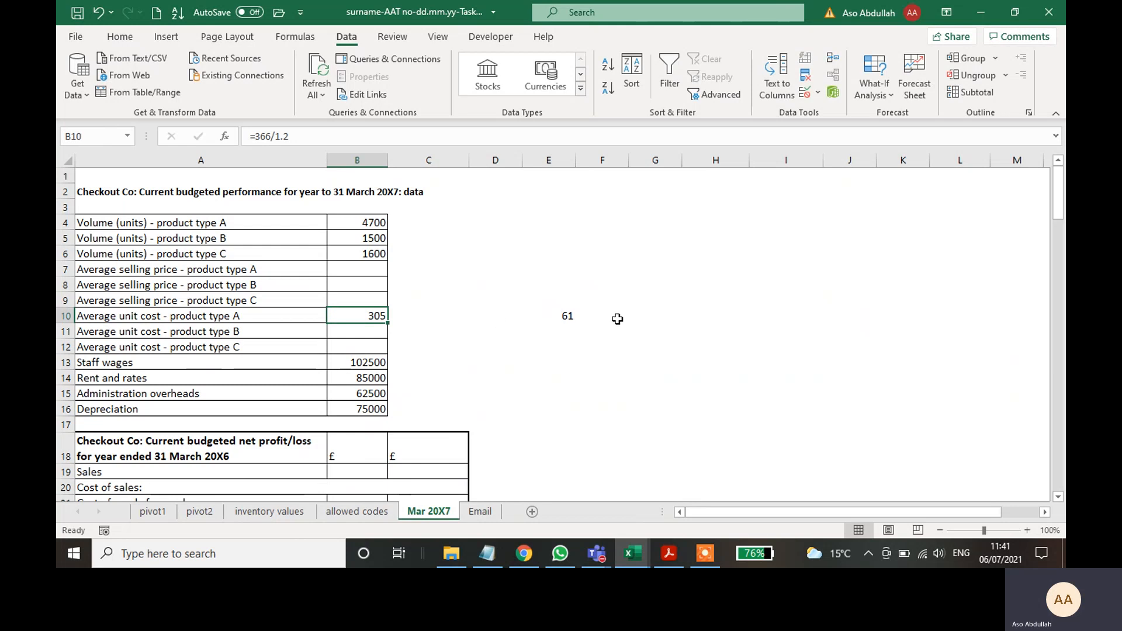
pyautogui.keyDown('ctrl'); pyautogui.click(569, 318); pyautogui.keyUp('ctrl')
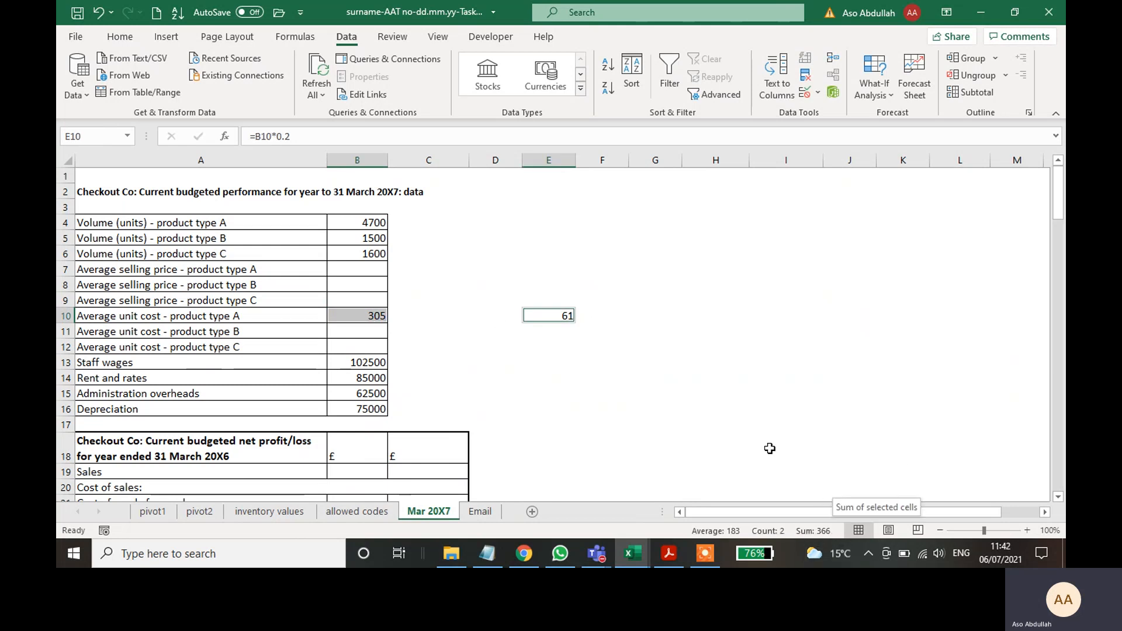
pyautogui.click(736, 374)
pyautogui.click(567, 316)
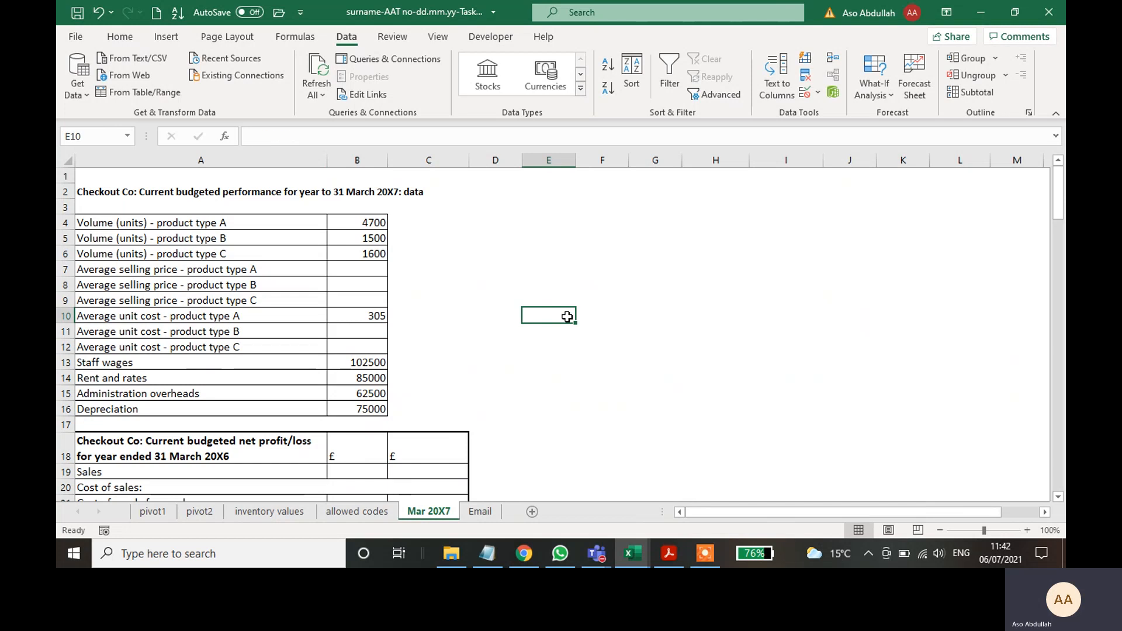
# - Fill the product A unit cost formula from B10 down to B12
pyautogui.click(366, 319)
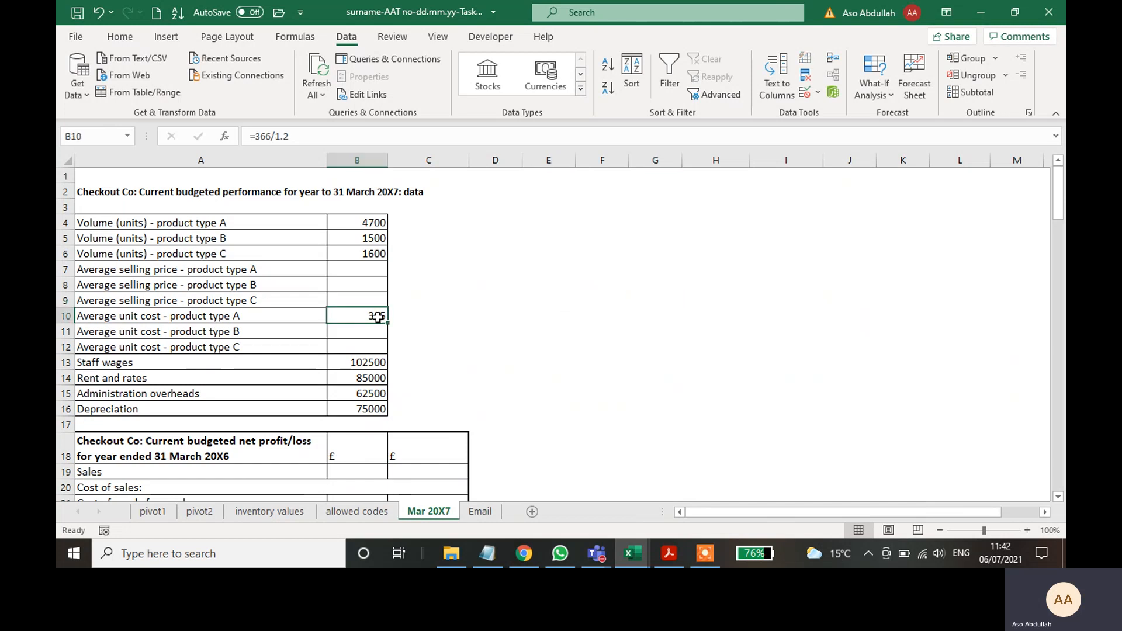
pyautogui.moveTo(388, 321); pyautogui.dragTo(385, 354)
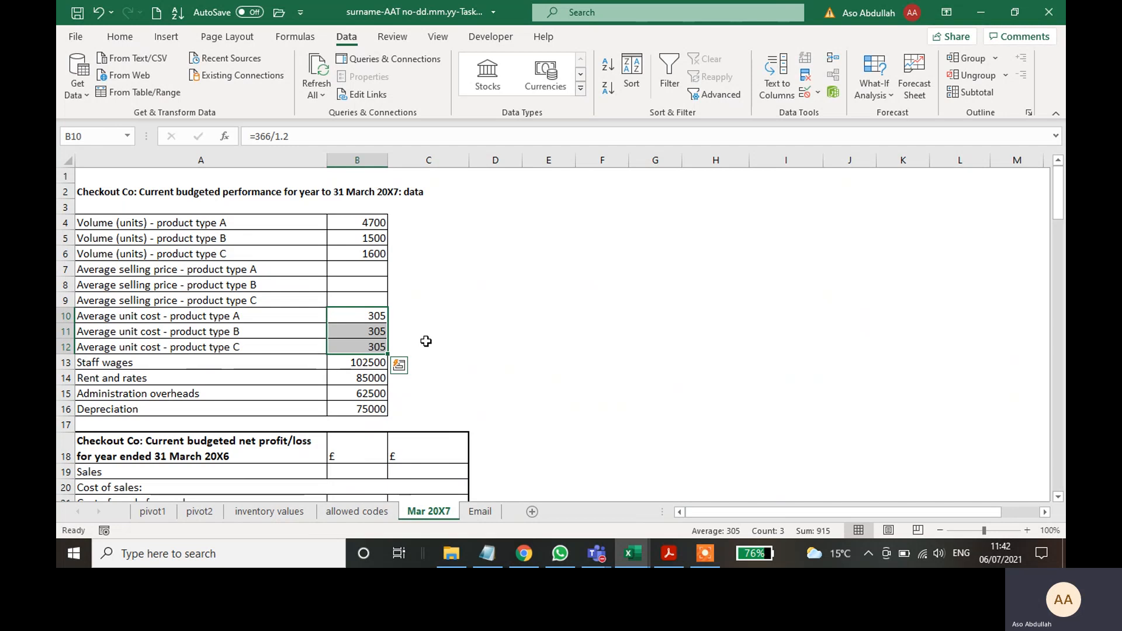
pyautogui.click(371, 331)
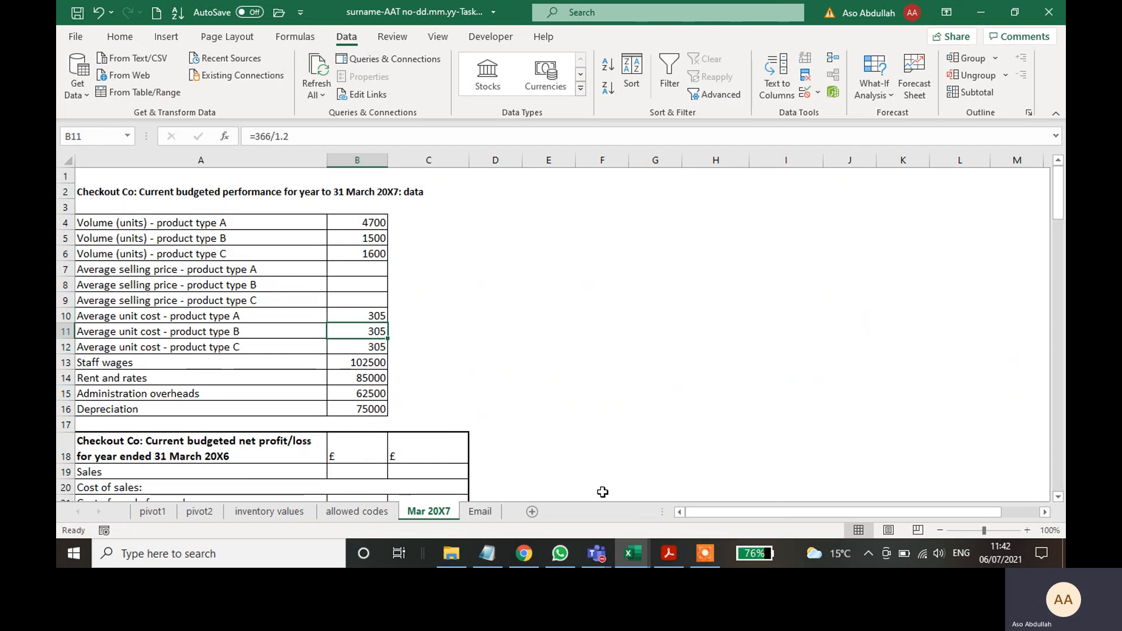
# - Switch to the assessment PDF and select product B's unit cost figure of 1,452
pyautogui.click(668, 556)
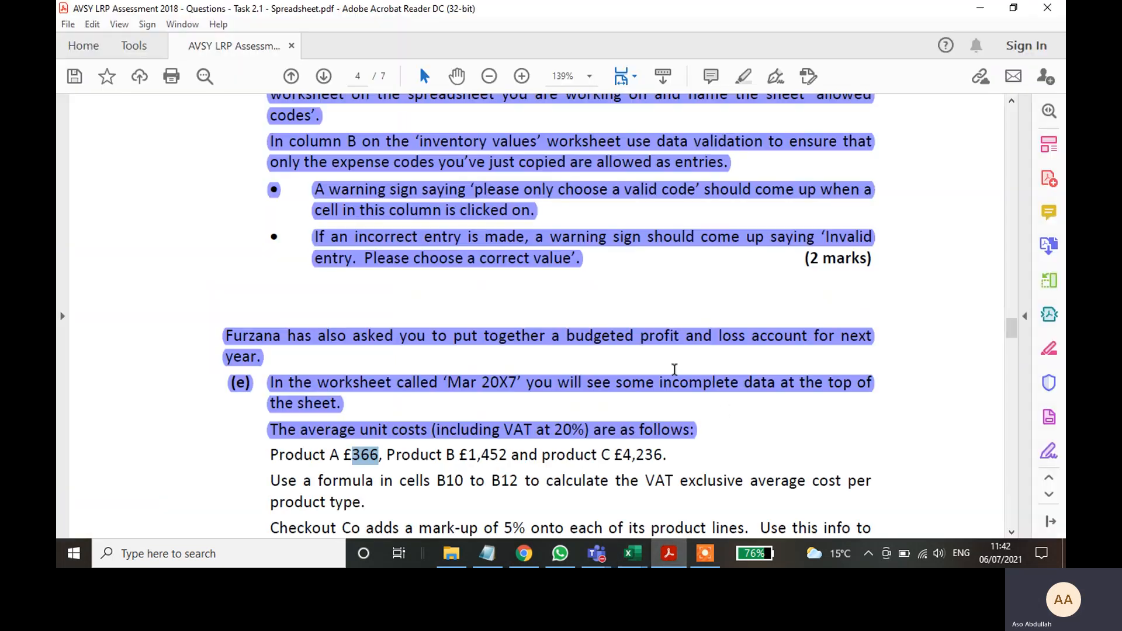
pyautogui.click(775, 426)
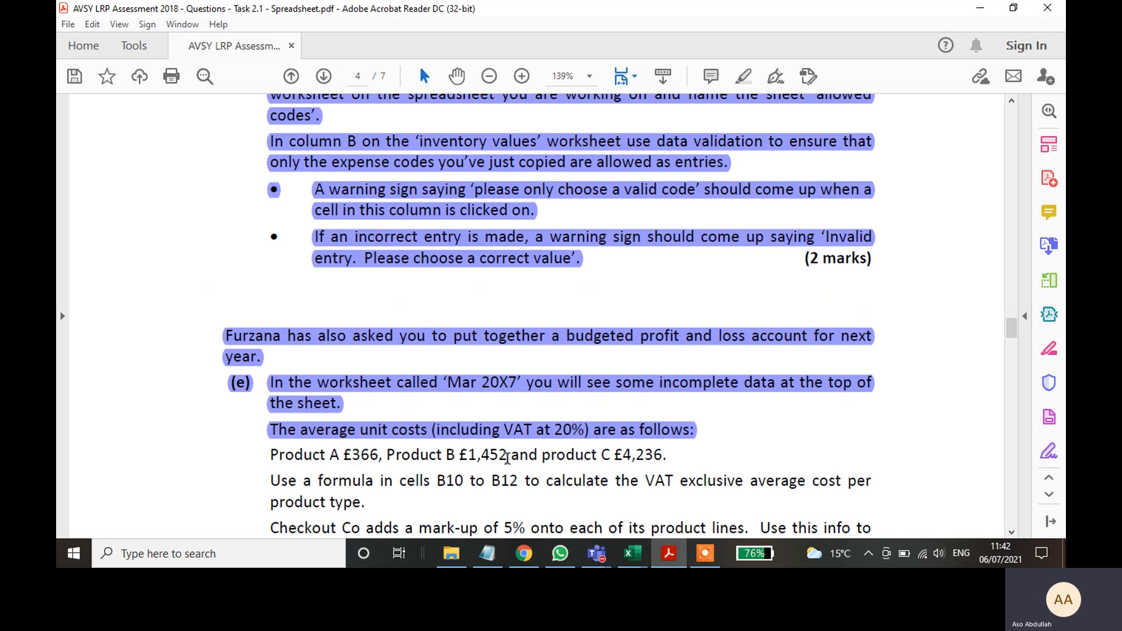
pyautogui.moveTo(508, 459); pyautogui.dragTo(473, 459)
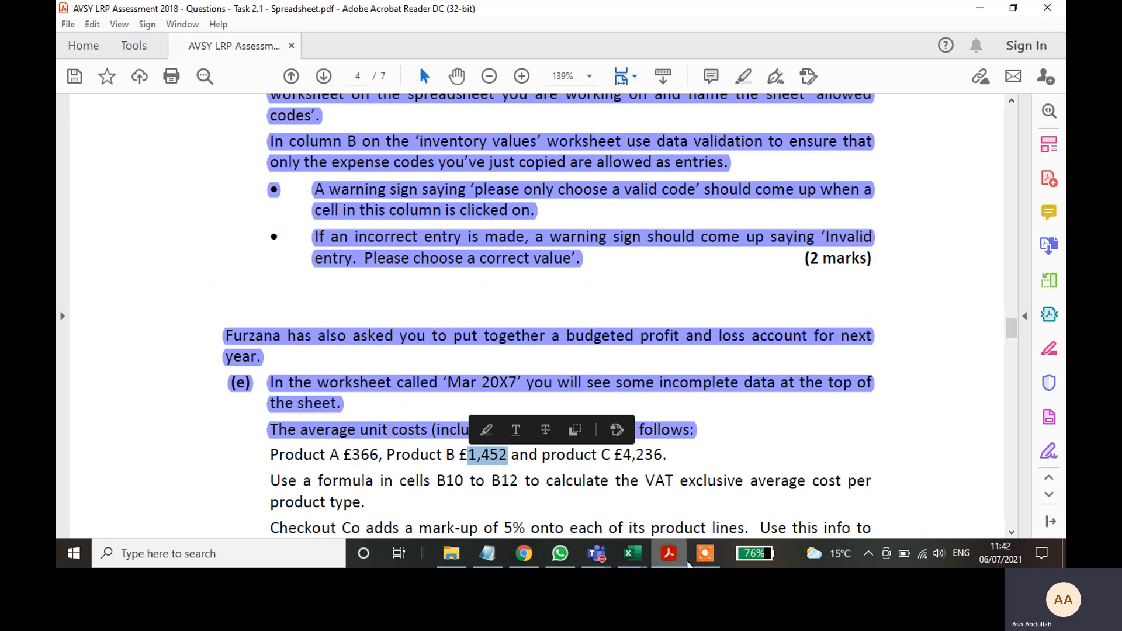
# - Return to Excel and change product B's unit cost formula in B11 to =1452/1.2, accepting the suggested formula correction
pyautogui.hotkey('alt', 'Tab')
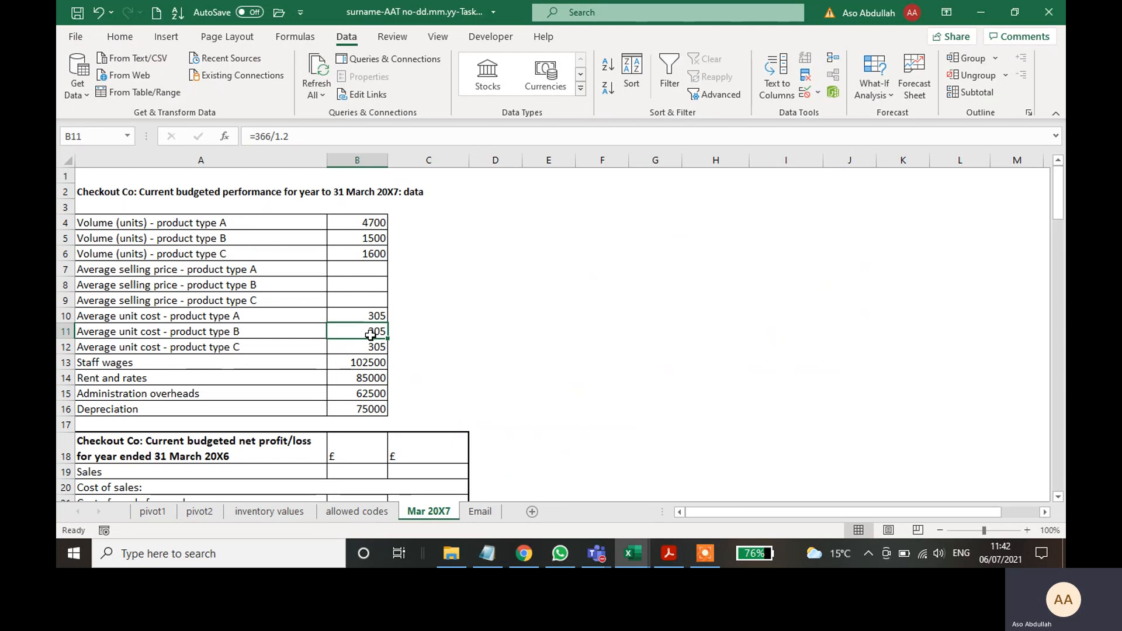
pyautogui.click(276, 134)
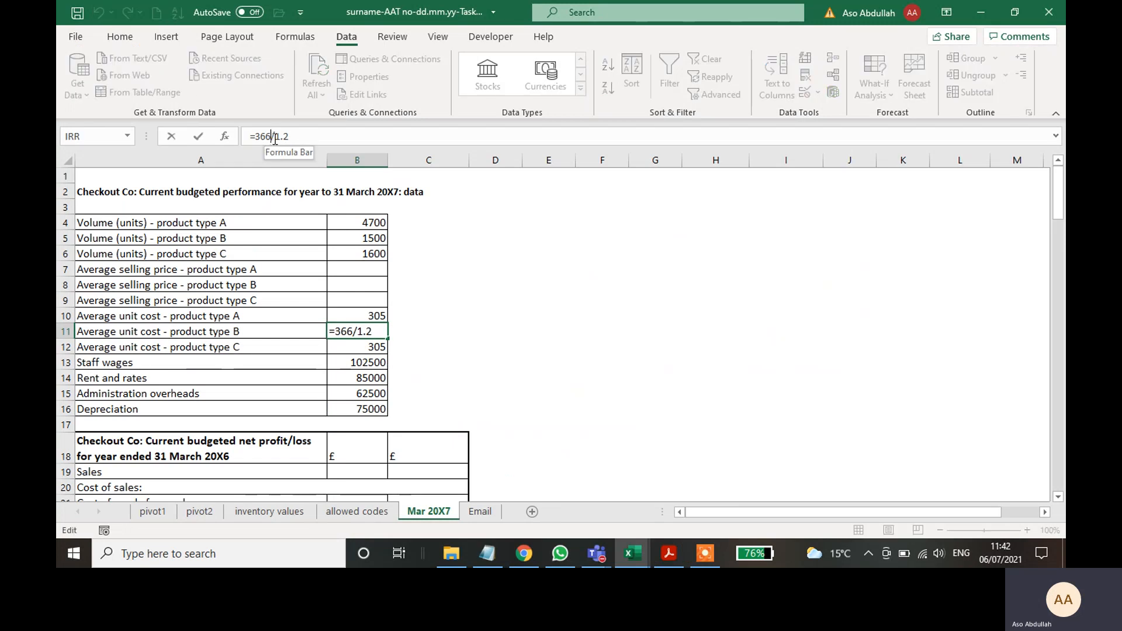
pyautogui.press('BackSpace')
pyautogui.press('BackSpace')
pyautogui.press('BackSpace')
pyautogui.write('1,452')
pyautogui.press('Return')
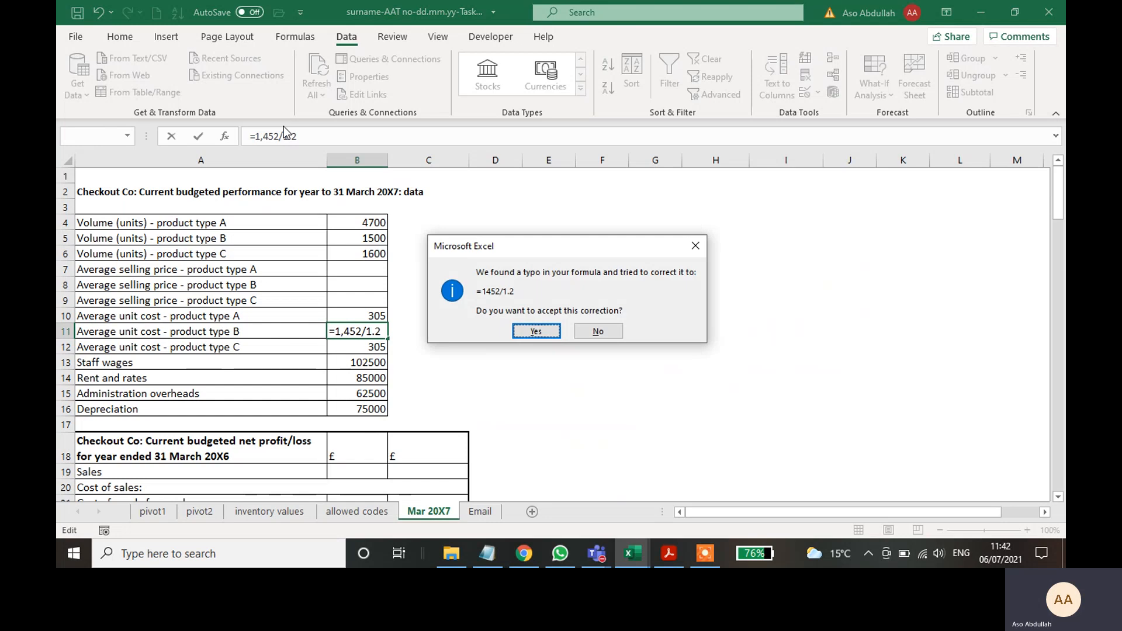
pyautogui.click(546, 333)
pyautogui.click(374, 329)
pyautogui.click(537, 319)
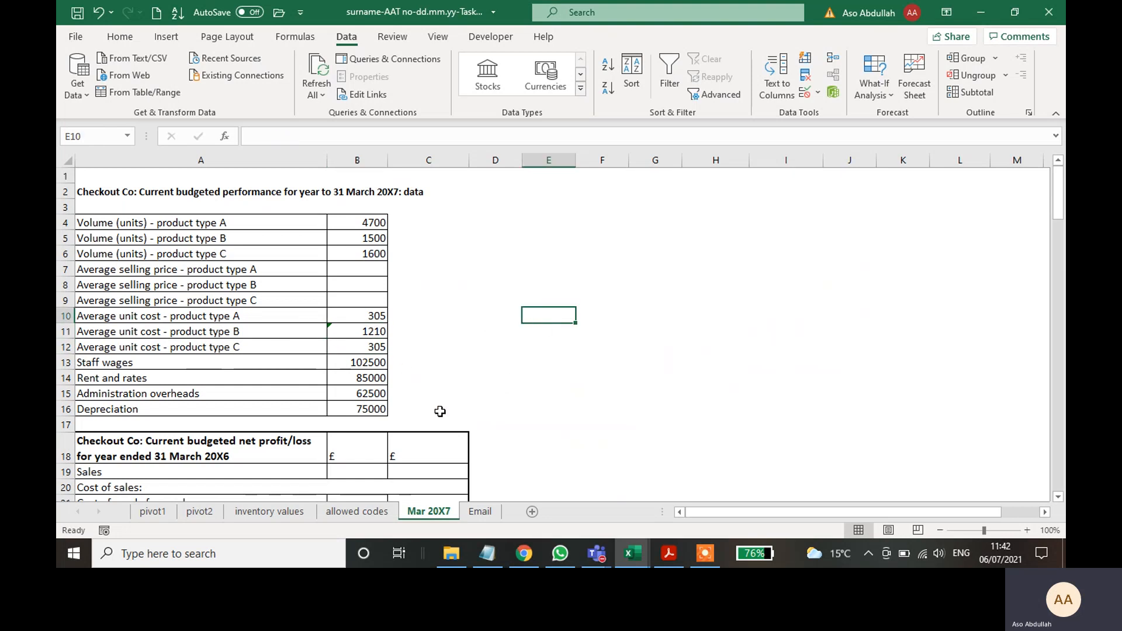
# - Switch to the assessment PDF and copy product C's unit cost figure of 4,236
pyautogui.click(674, 554)
pyautogui.moveTo(663, 455); pyautogui.dragTo(623, 455)
pyautogui.hotkey('ctrl', 'c')
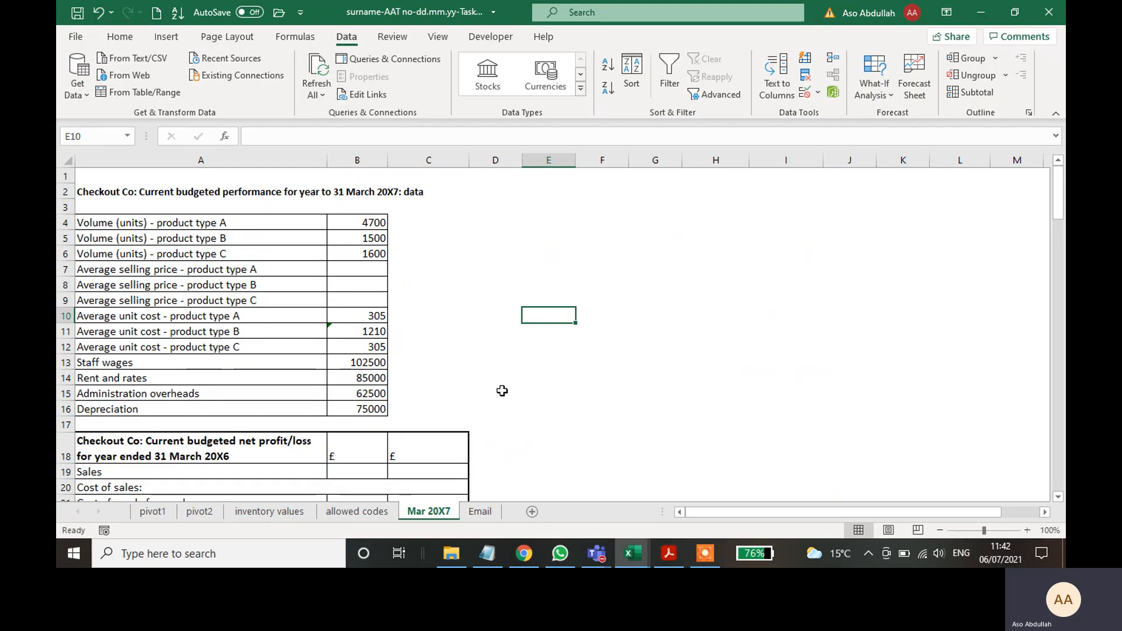
# - Return to Excel and change product C's average unit cost formula in B12 to =4236/1.2
pyautogui.click(633, 554)
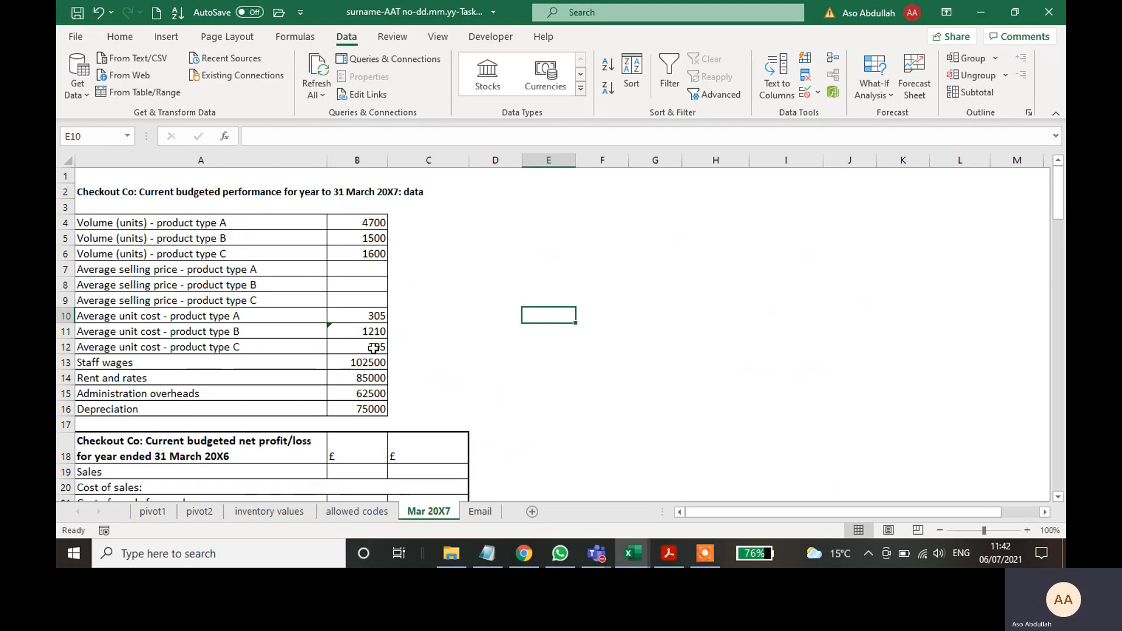
pyautogui.click(373, 348)
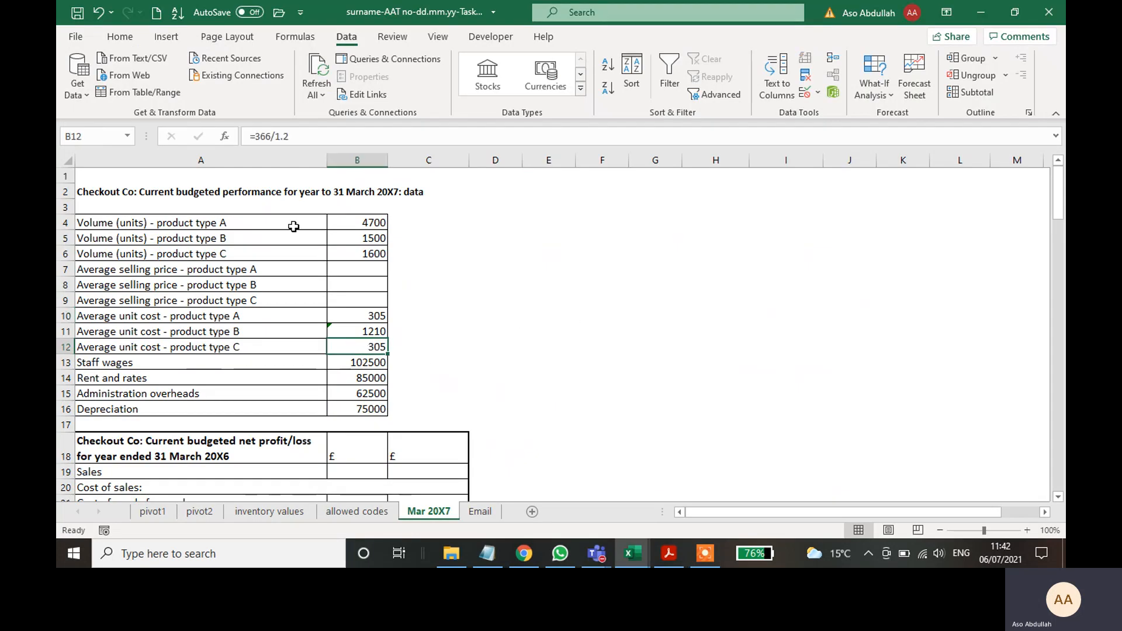
pyautogui.click(269, 136)
pyautogui.press('BackSpace')
pyautogui.press('BackSpace')
pyautogui.press('BackSpace')
pyautogui.hotkey('ctrl', 'v')
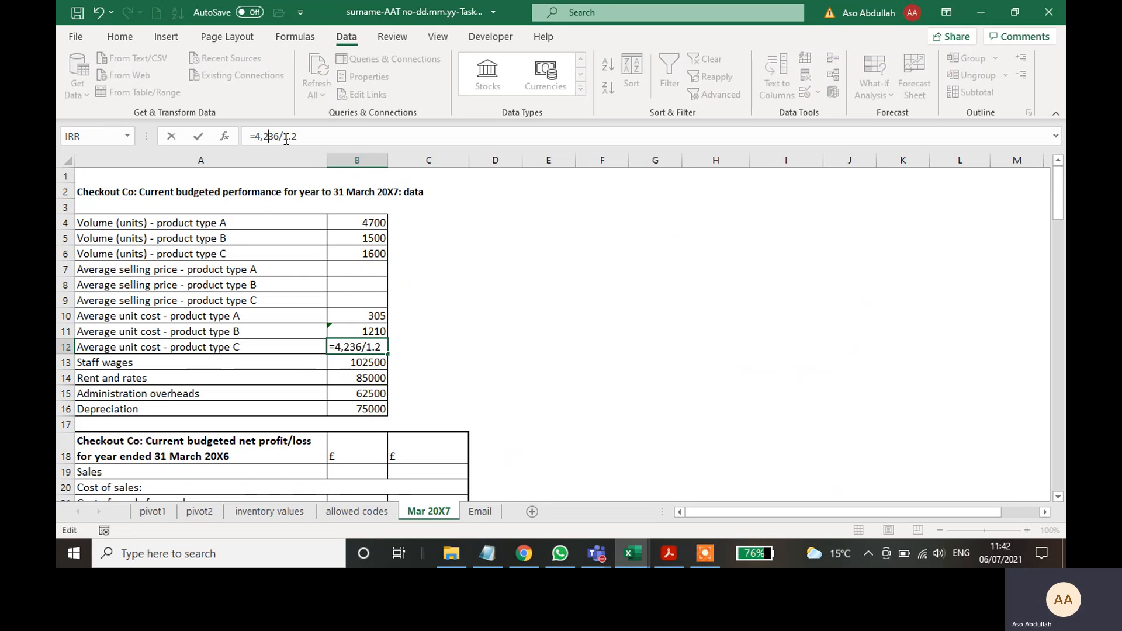
pyautogui.press('Left')
pyautogui.press('Left')
pyautogui.press('Left')
pyautogui.press('BackSpace')
pyautogui.press('Return')
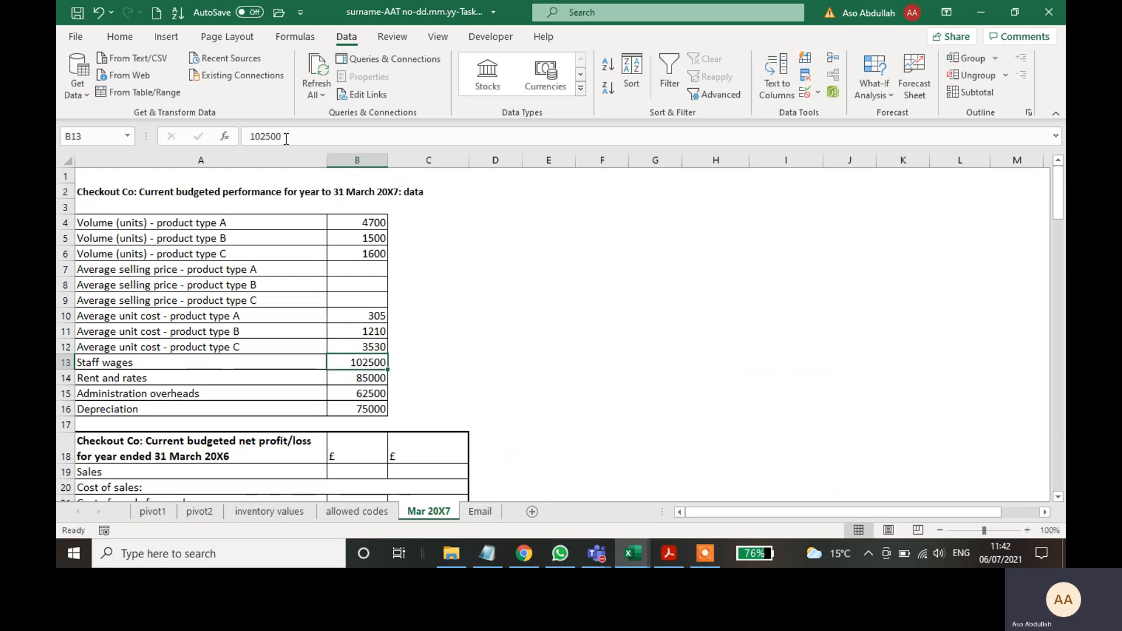
pyautogui.click(510, 329)
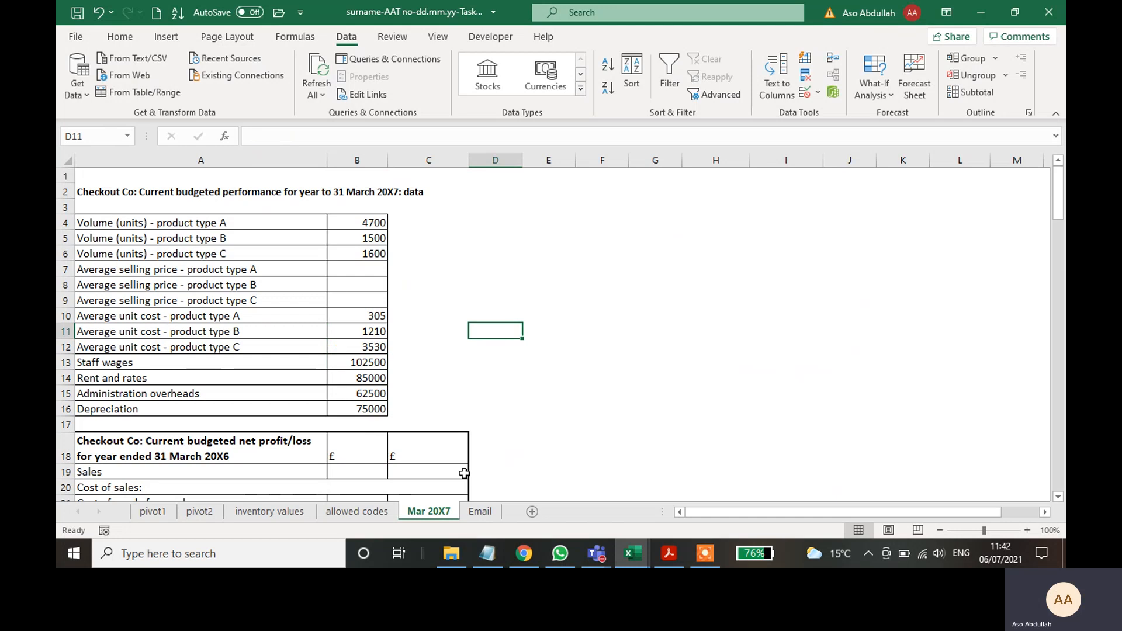
# - Switch to the assessment PDF and highlight the product cost figures together with the B10 to B12 VAT-exclusive cost instruction
pyautogui.click(670, 556)
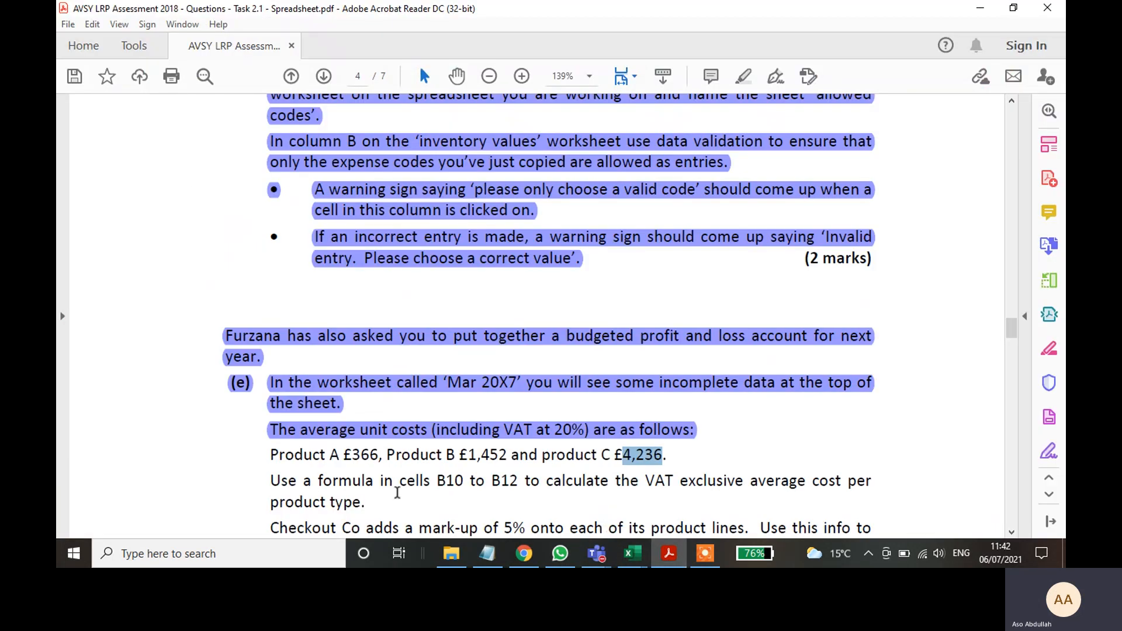
pyautogui.click(363, 504)
pyautogui.moveTo(362, 503); pyautogui.dragTo(271, 451)
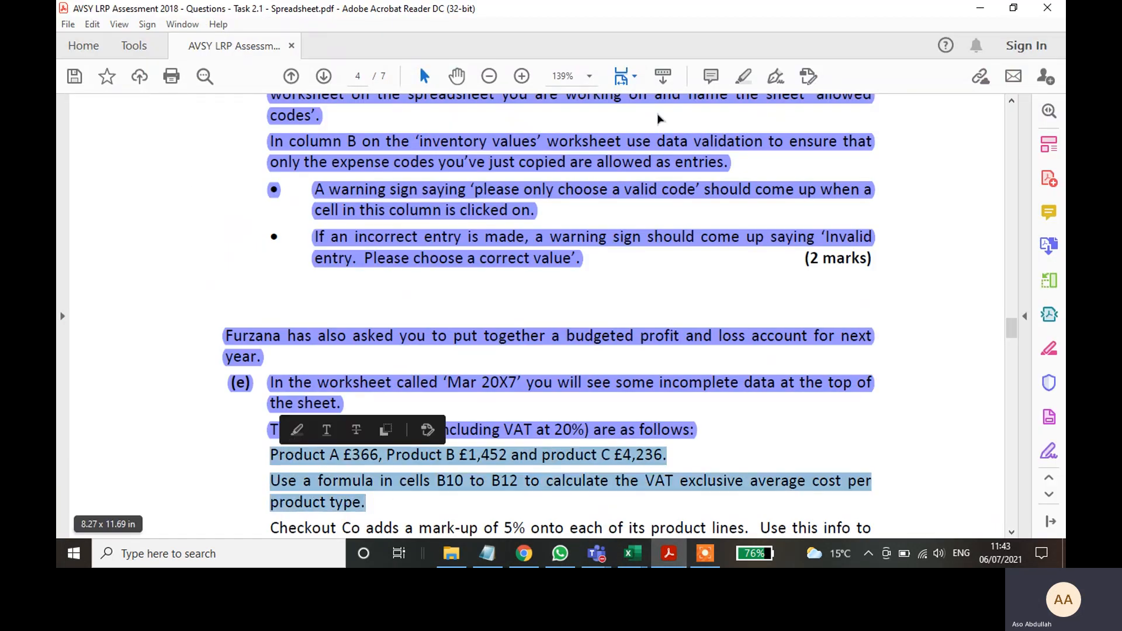
pyautogui.click(744, 77)
# - Review the 5% mark-up and B7 to B9 selling price instructions, and highlight the phrase "rounding to 0 decimal places."
pyautogui.scroll(-3, 342, 432)
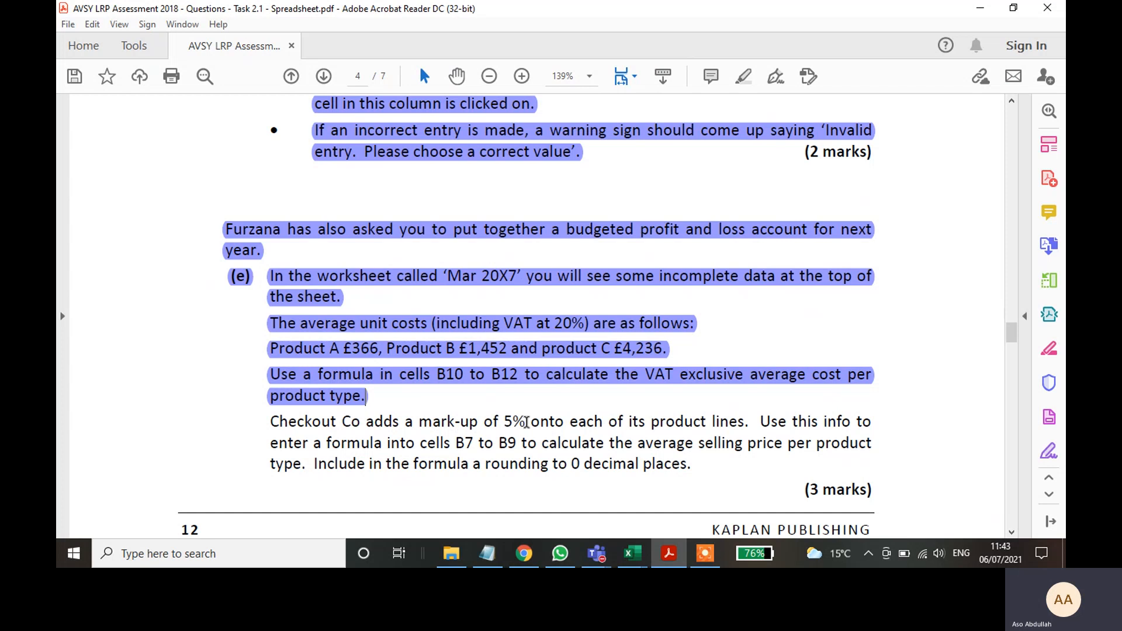
pyautogui.moveTo(526, 422); pyautogui.dragTo(505, 422)
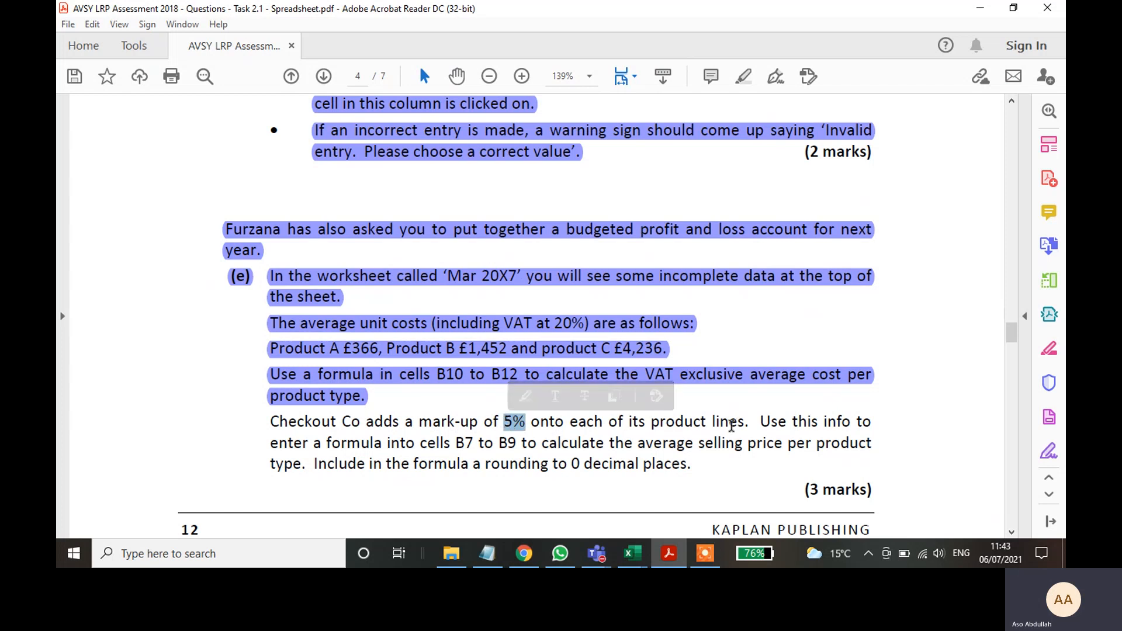
pyautogui.moveTo(745, 422); pyautogui.dragTo(708, 423)
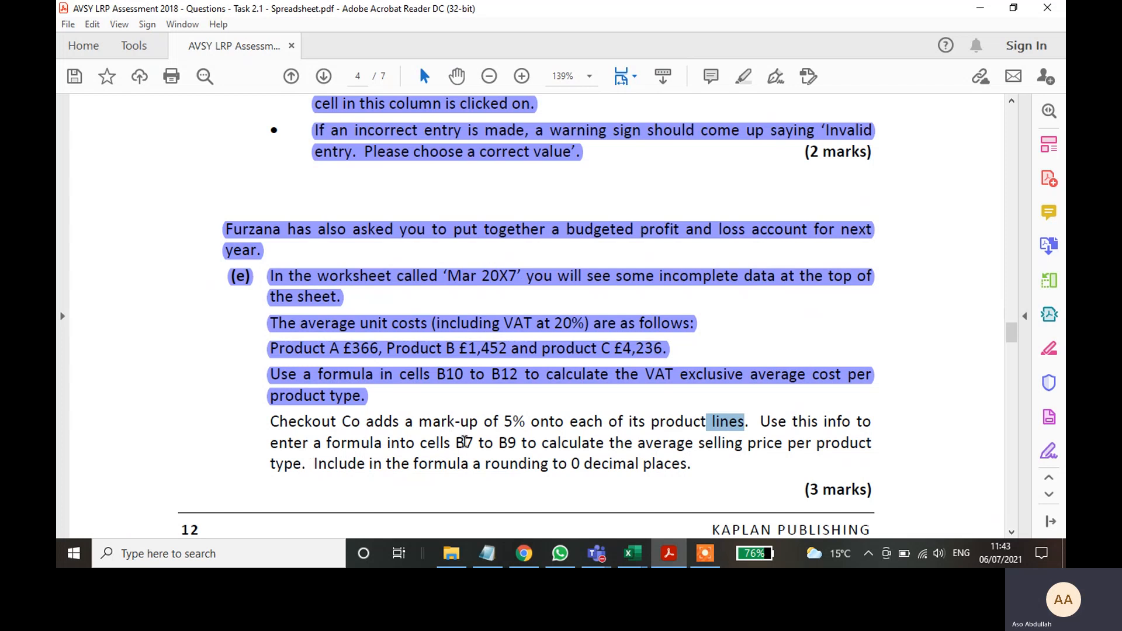
pyautogui.moveTo(456, 444); pyautogui.dragTo(479, 444)
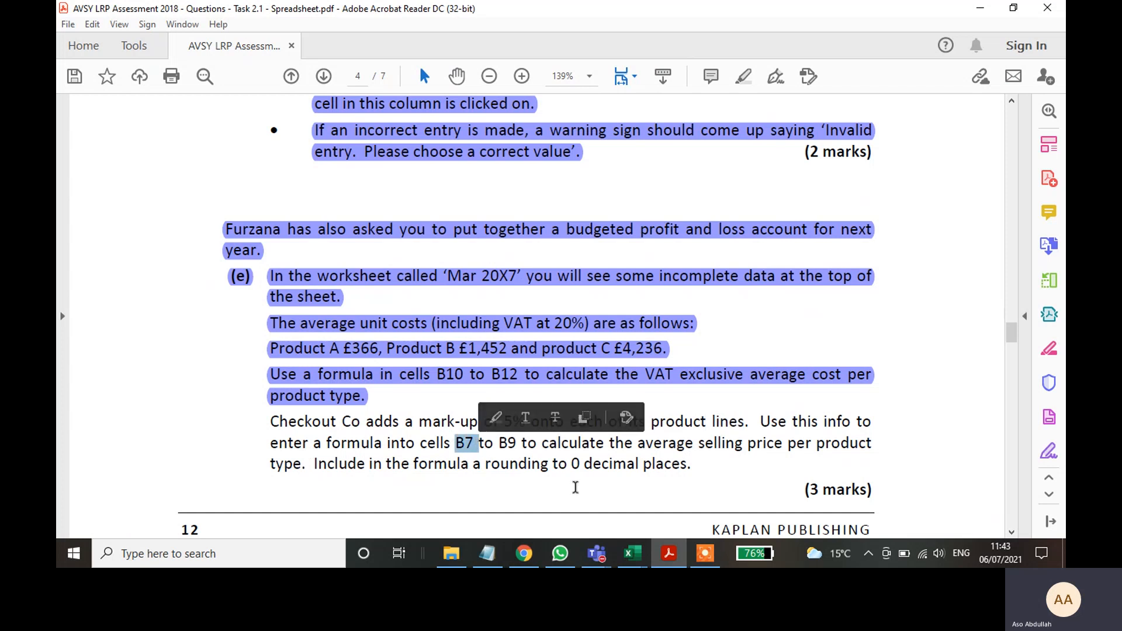
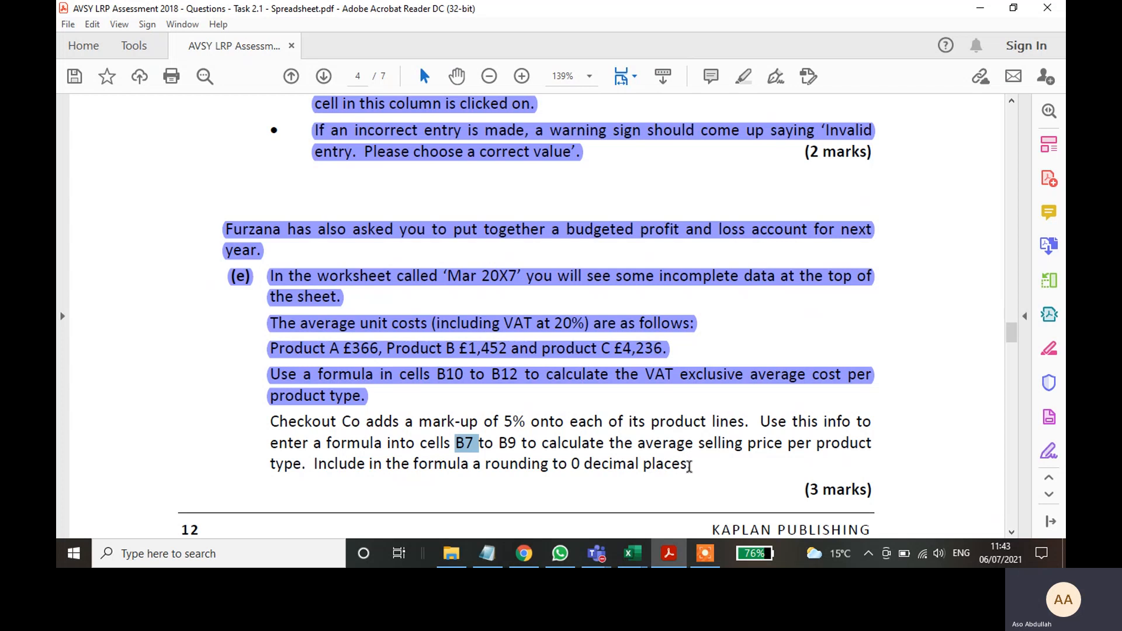
pyautogui.moveTo(689, 466); pyautogui.dragTo(541, 469)
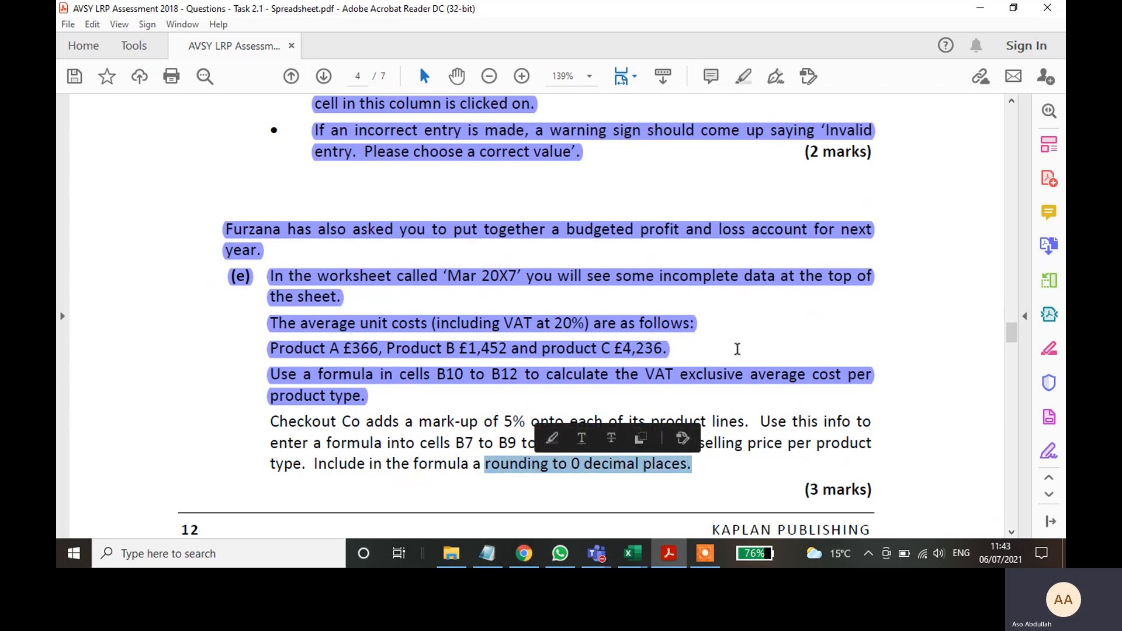
pyautogui.click(744, 80)
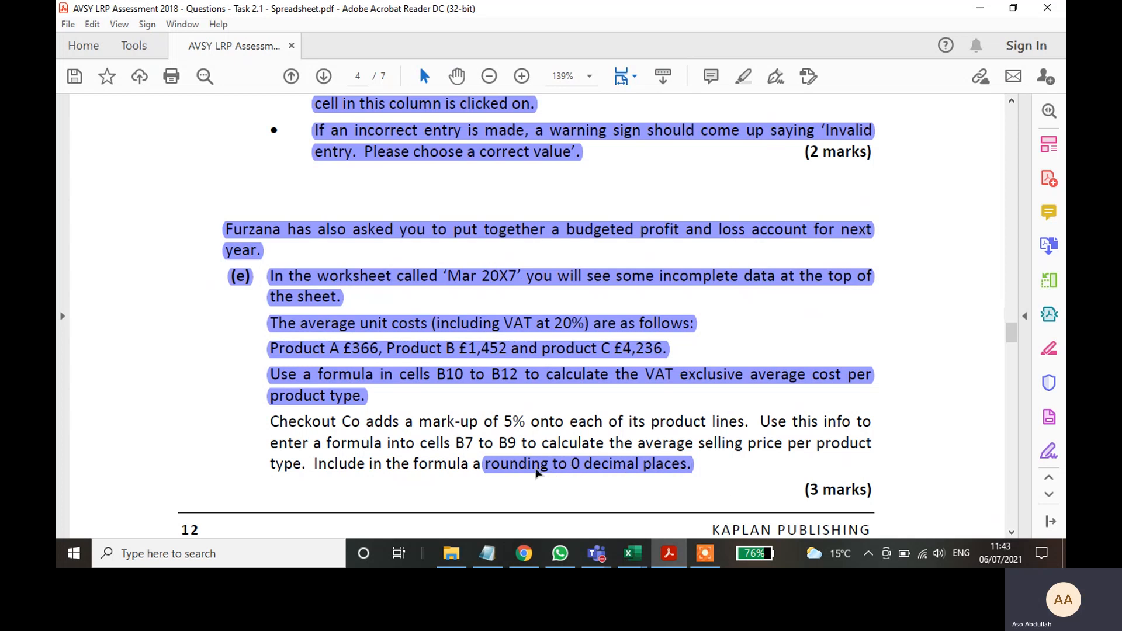
pyautogui.click(537, 474)
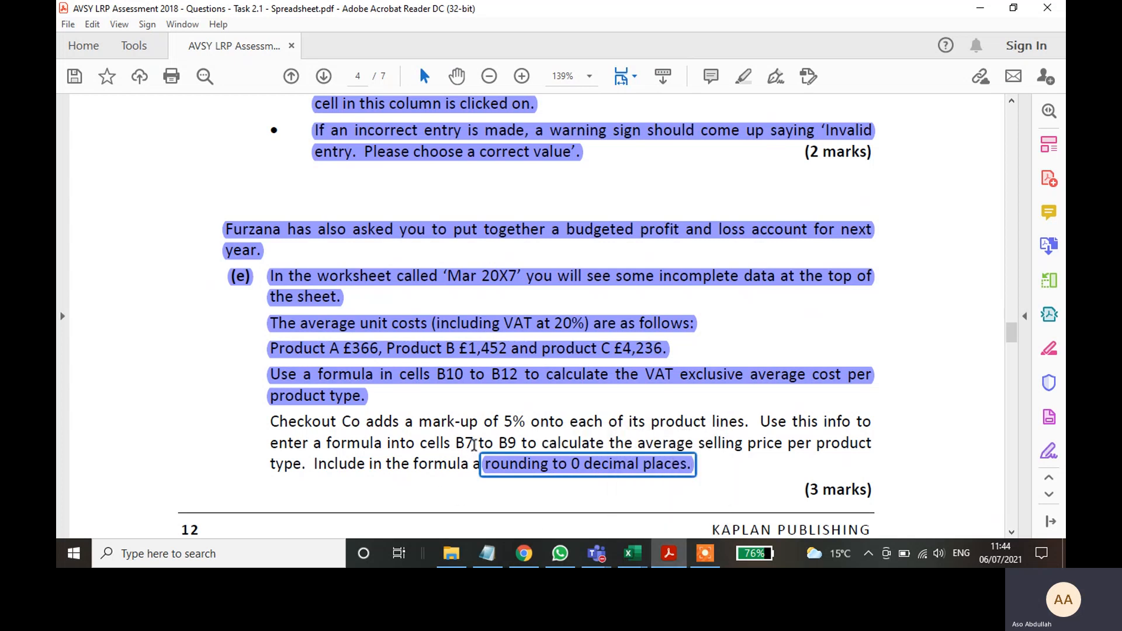
# - Return to Excel and enter product A's average selling price formula =B10*1.05 in B7
pyautogui.click(632, 553)
pyautogui.click(643, 331)
pyautogui.click(351, 271)
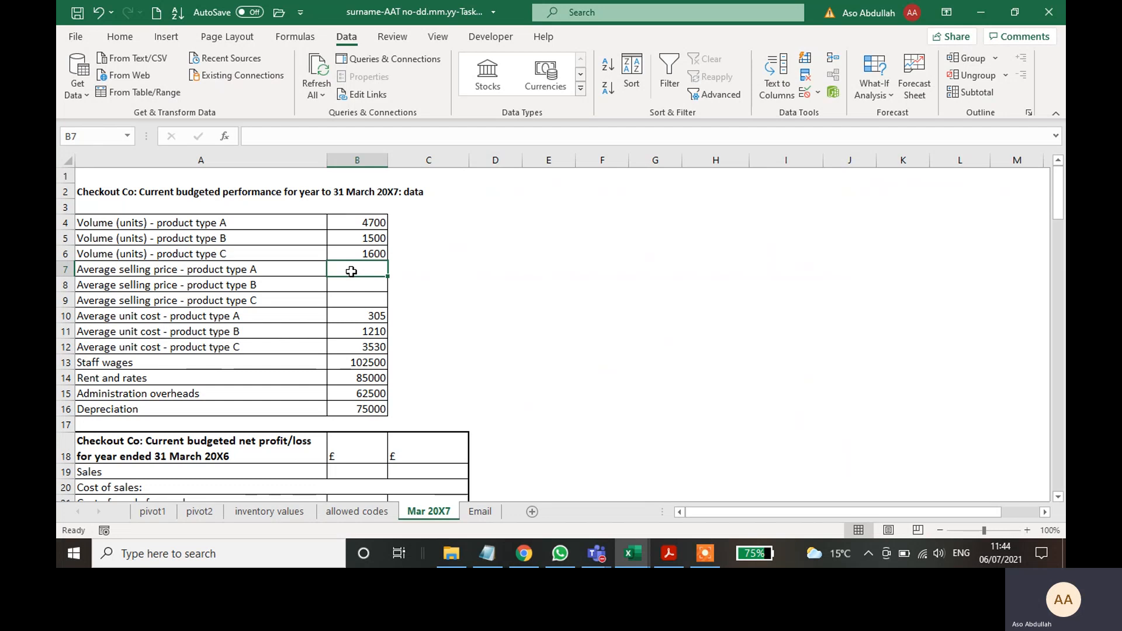
pyautogui.write('=')
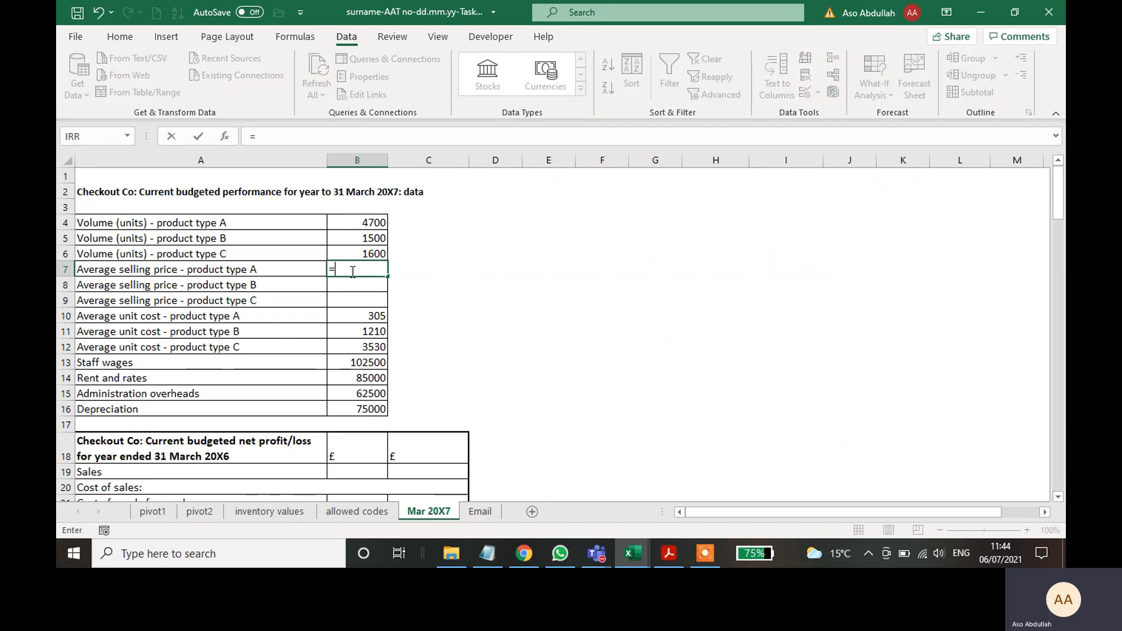
pyautogui.click(360, 315)
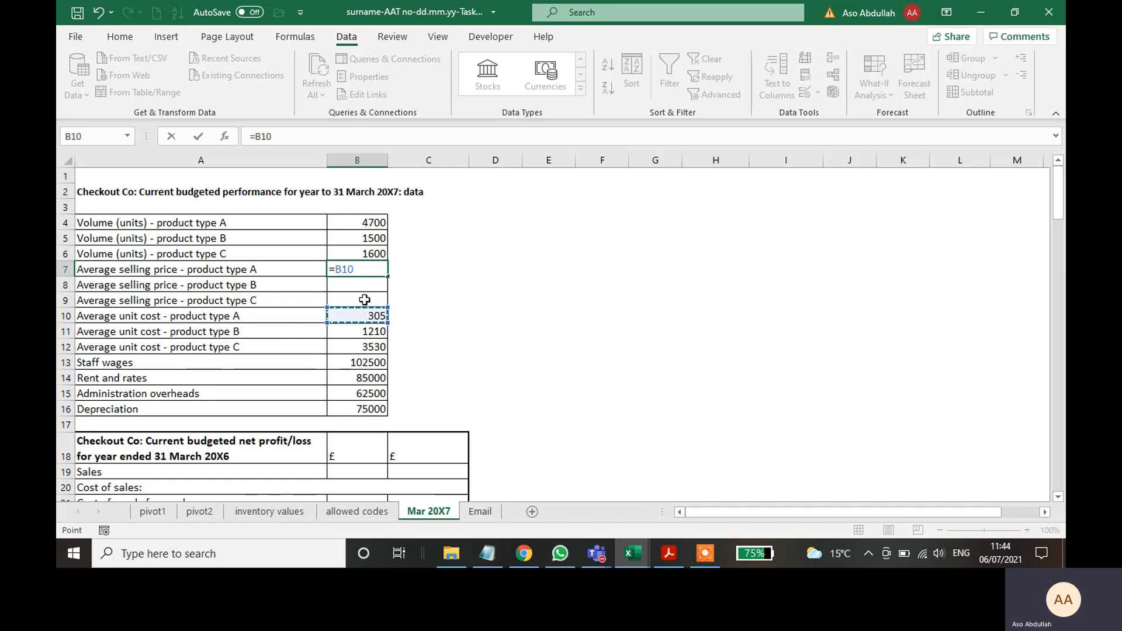
pyautogui.write('*1.05')
pyautogui.press('Return')
pyautogui.click(381, 268)
pyautogui.click(415, 273)
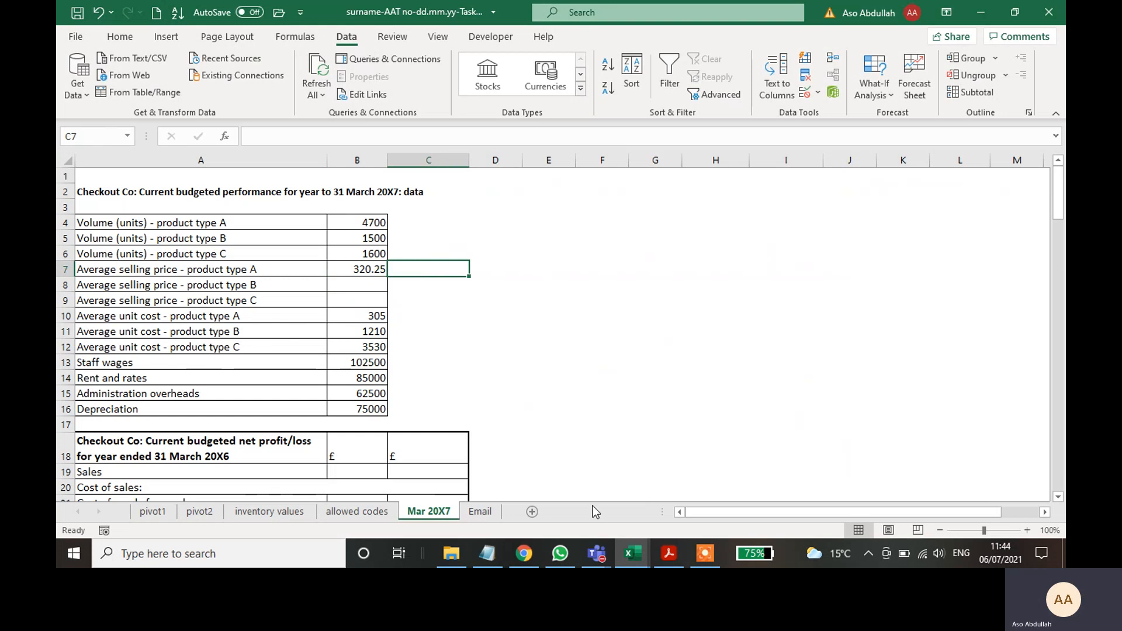
# - Recheck the rounding requirement in the assessment PDF and, back in Excel, format product A's selling price in B7 to show no decimal places
pyautogui.click(666, 555)
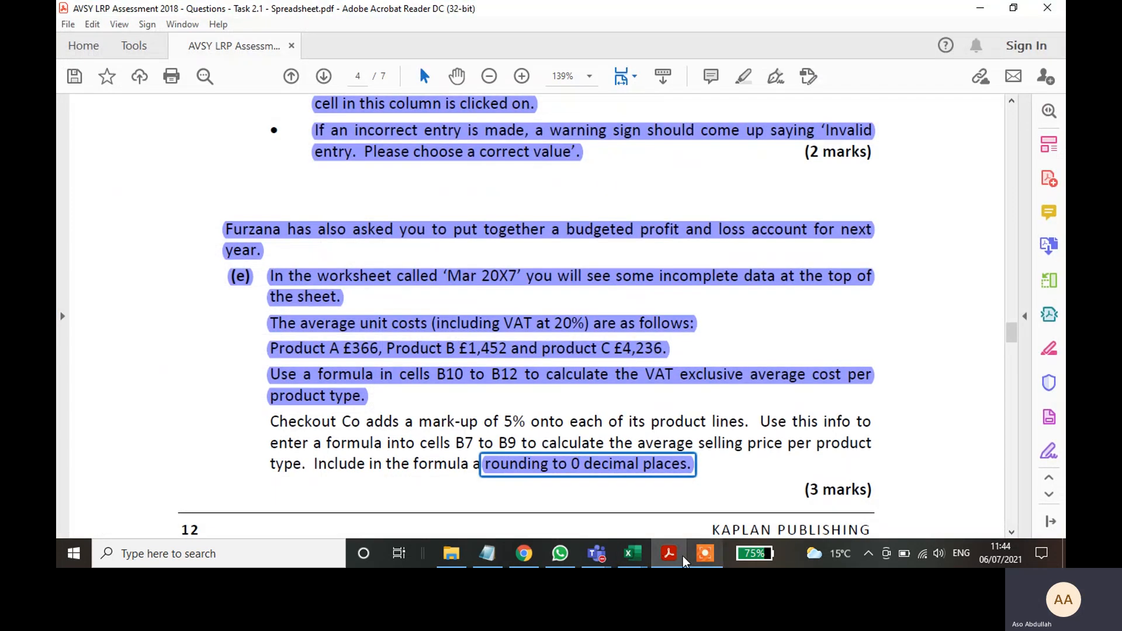
pyautogui.click(634, 553)
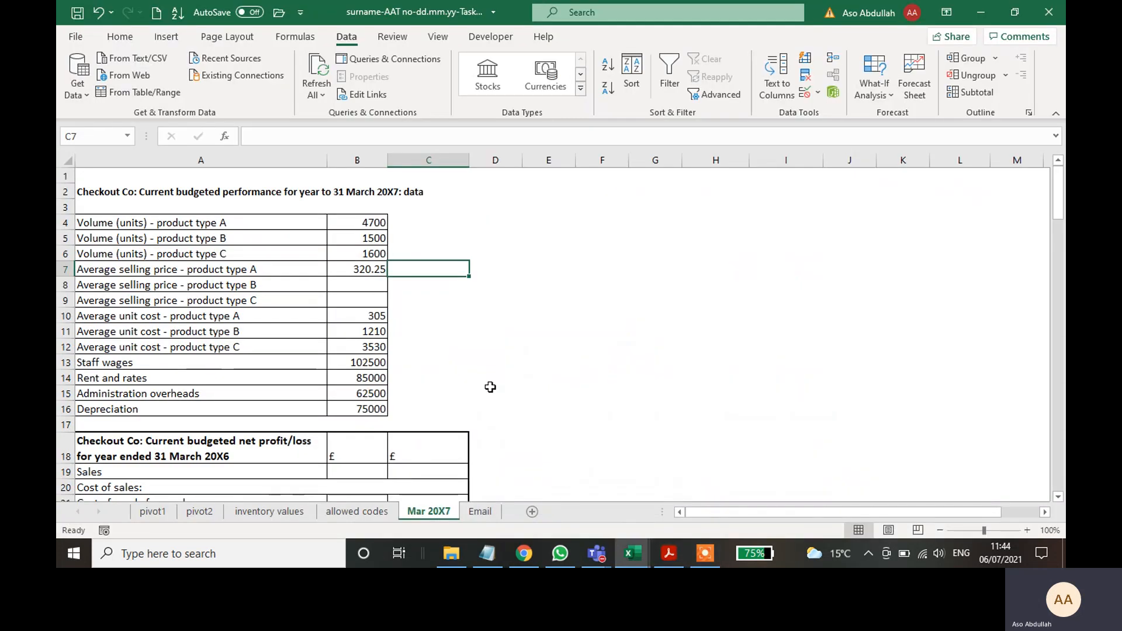
pyautogui.click(668, 555)
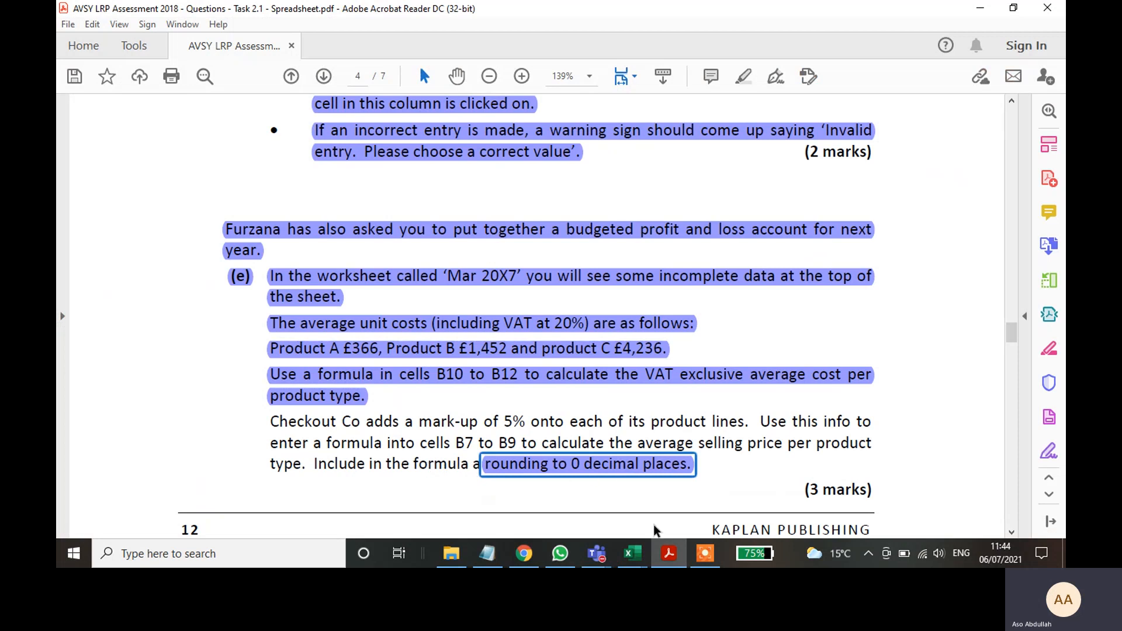
pyautogui.click(671, 554)
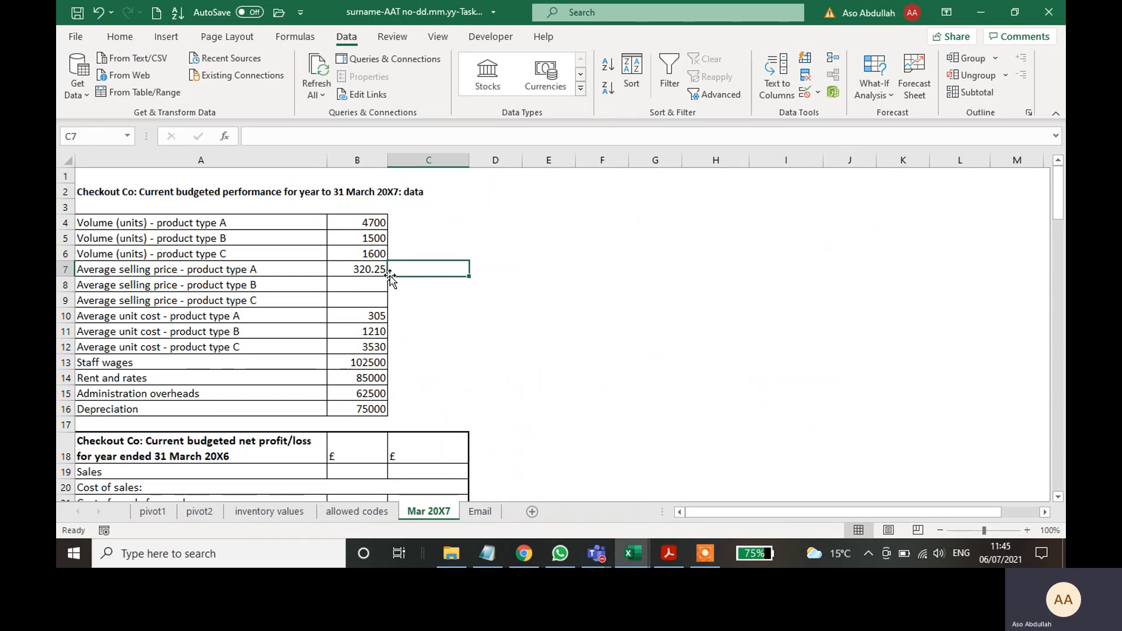
pyautogui.click(366, 270)
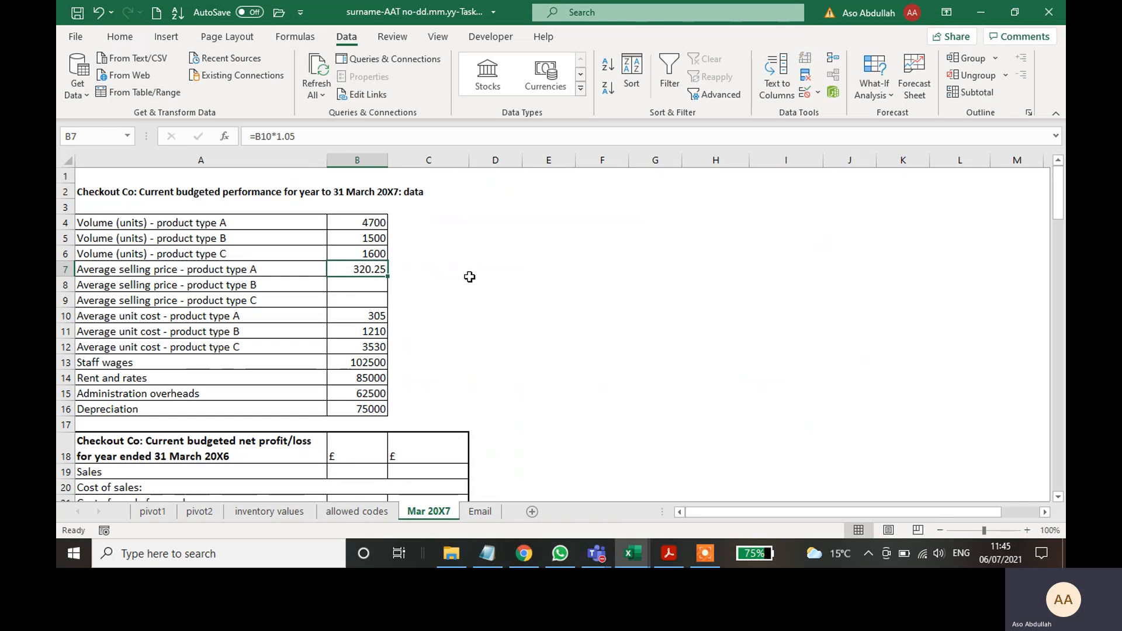
pyautogui.click(532, 282)
pyautogui.click(371, 269)
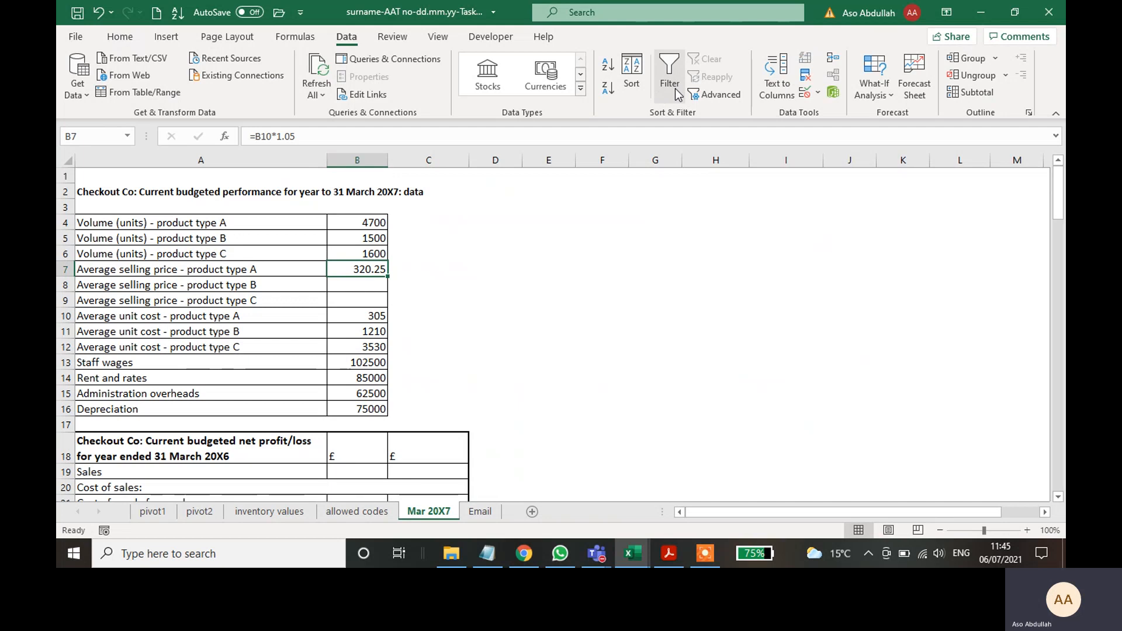
pyautogui.click(120, 37)
pyautogui.click(558, 90)
pyautogui.click(558, 90)
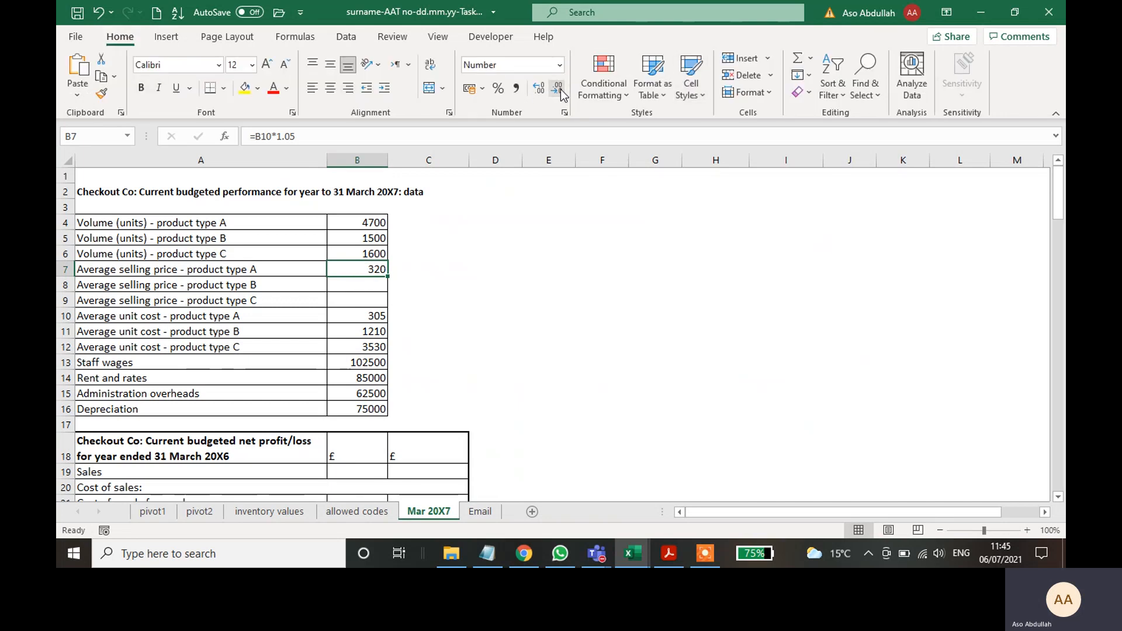
pyautogui.click(602, 206)
# - Try to wrap product A's existing selling price formula in B7 in ROUND, as =round(B10*1.05), and cancel the edit
pyautogui.click(361, 268)
pyautogui.click(419, 275)
pyautogui.click(374, 267)
pyautogui.click(255, 140)
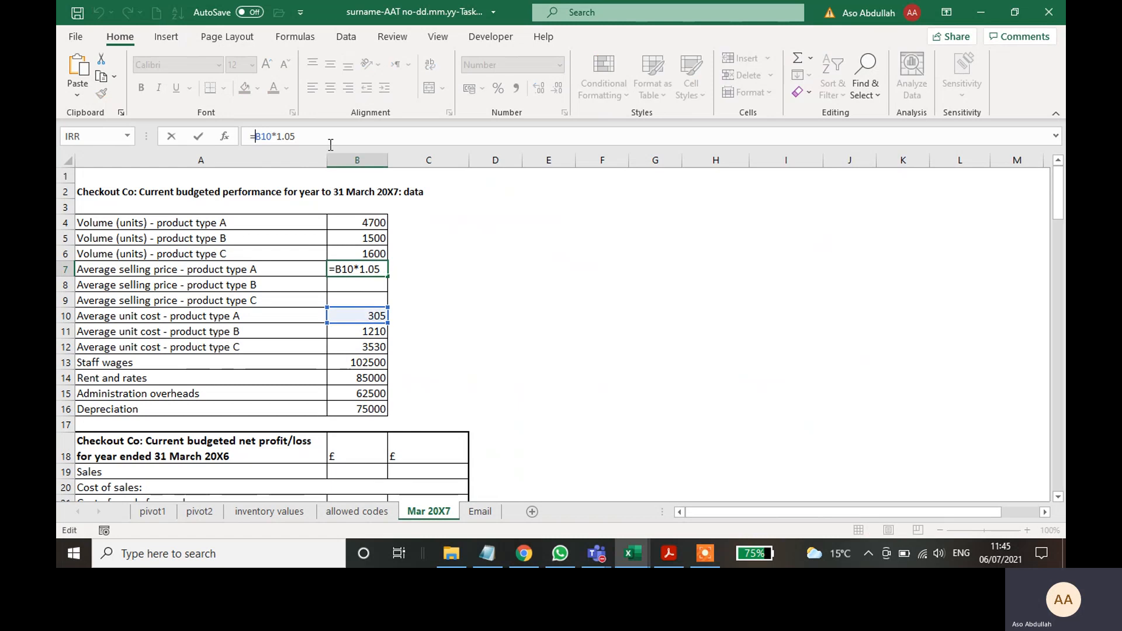
pyautogui.write('round')
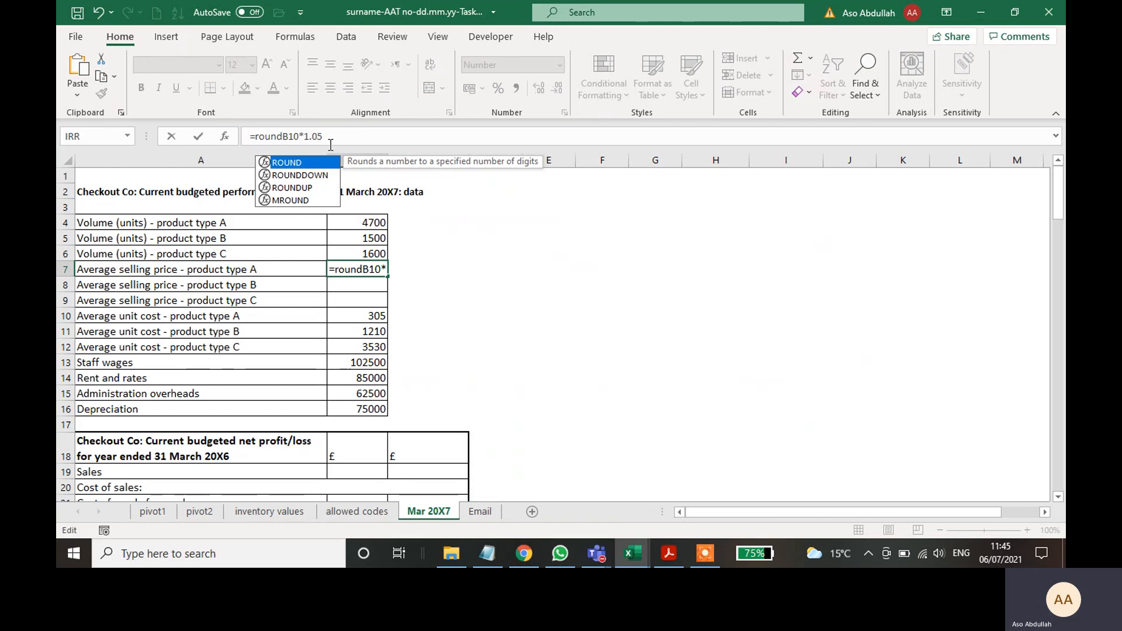
pyautogui.write('(')
pyautogui.press('End')
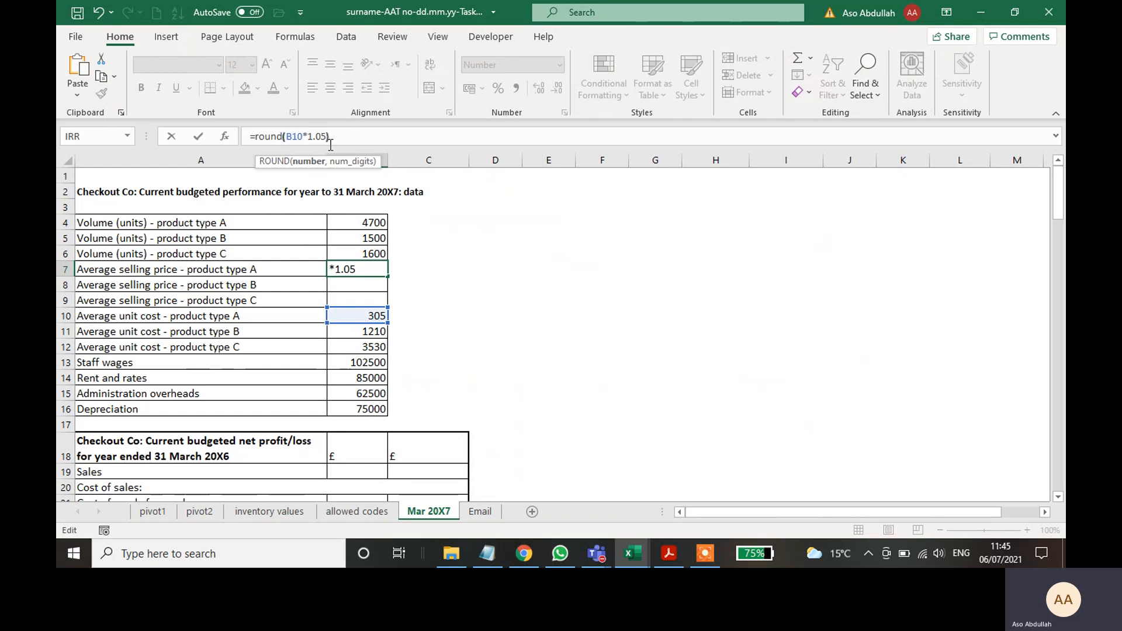
pyautogui.write(')')
pyautogui.press('Return')
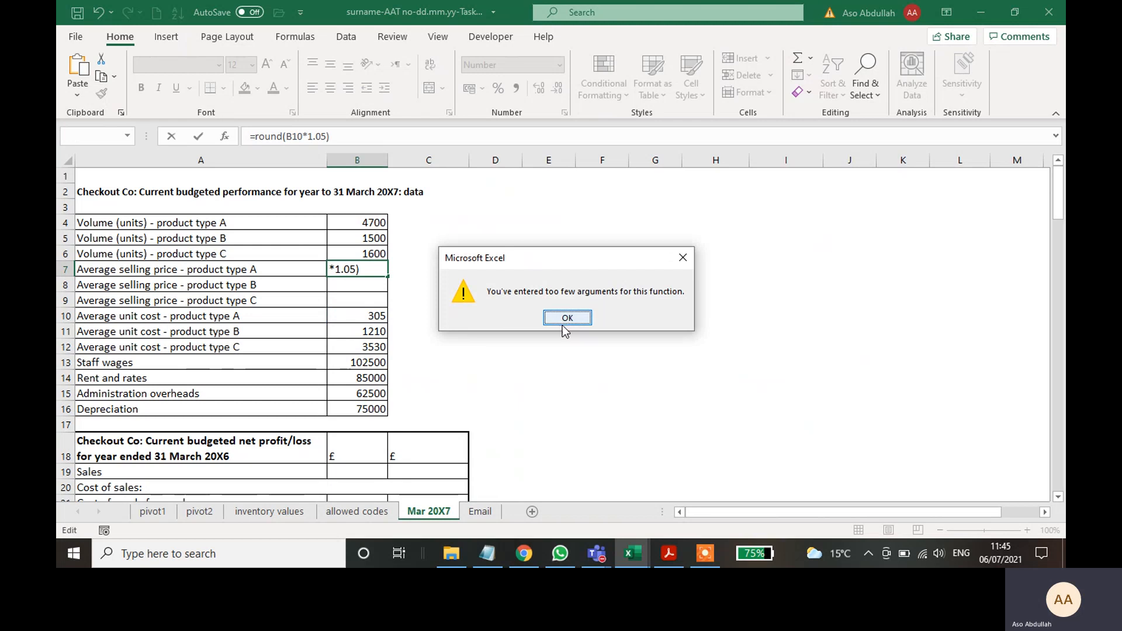
pyautogui.click(568, 318)
pyautogui.click(537, 314)
pyautogui.press('Escape')
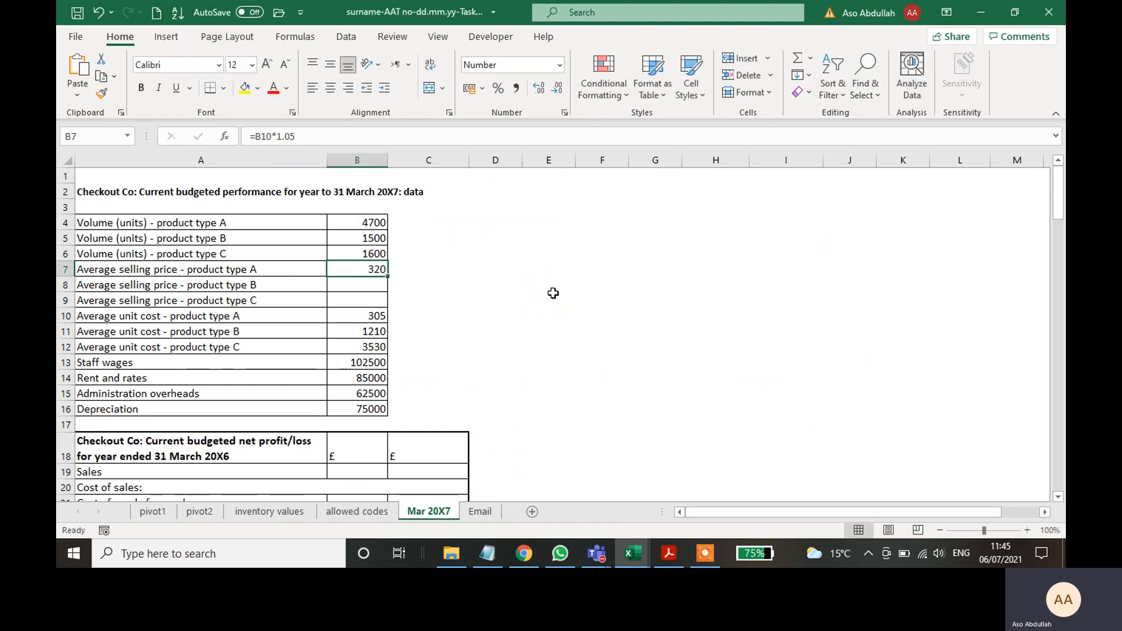
# - Try to replace product A's average selling price formula in B7 with =round(B10*1.05)
pyautogui.click(548, 299)
pyautogui.click(368, 269)
pyautogui.write('=')
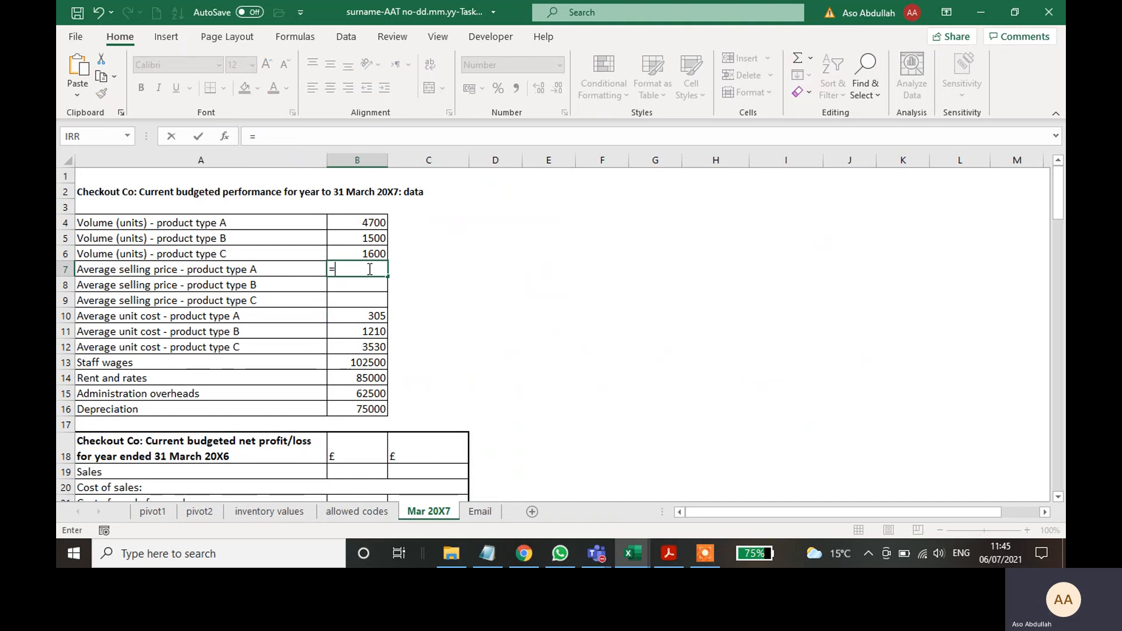
pyautogui.write('round(')
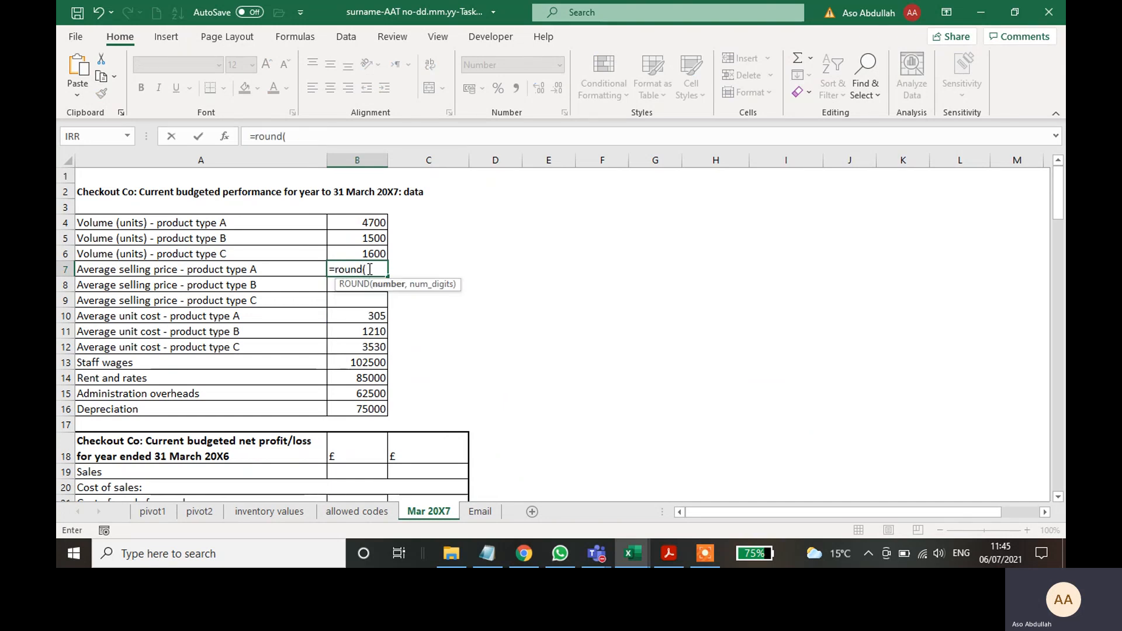
pyautogui.click(363, 317)
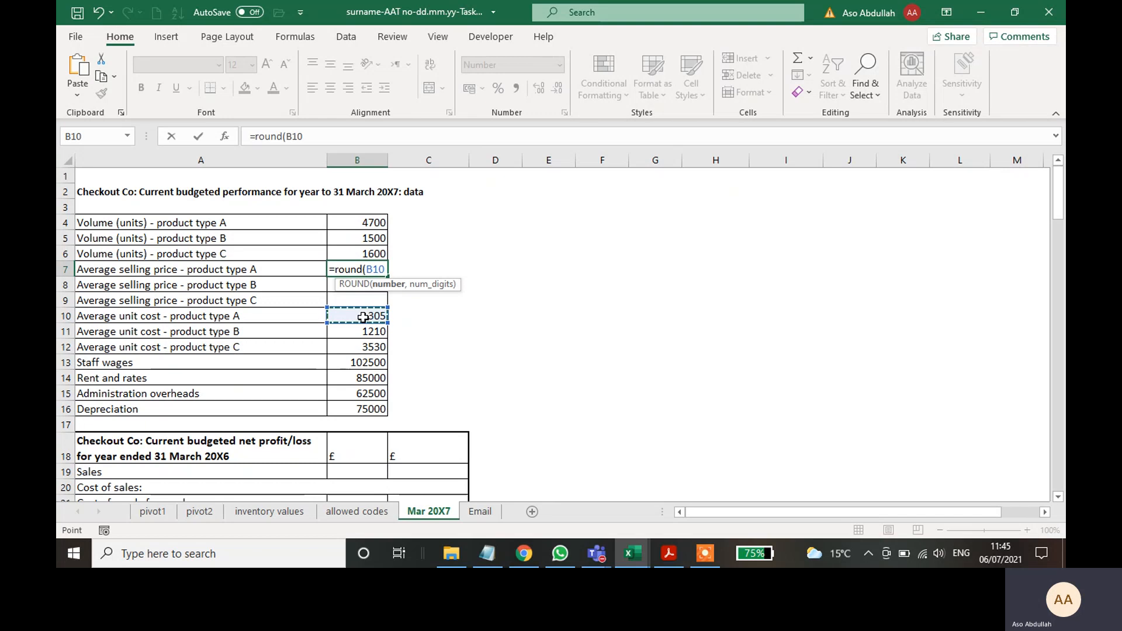
pyautogui.write('*1.05)')
pyautogui.press('Return')
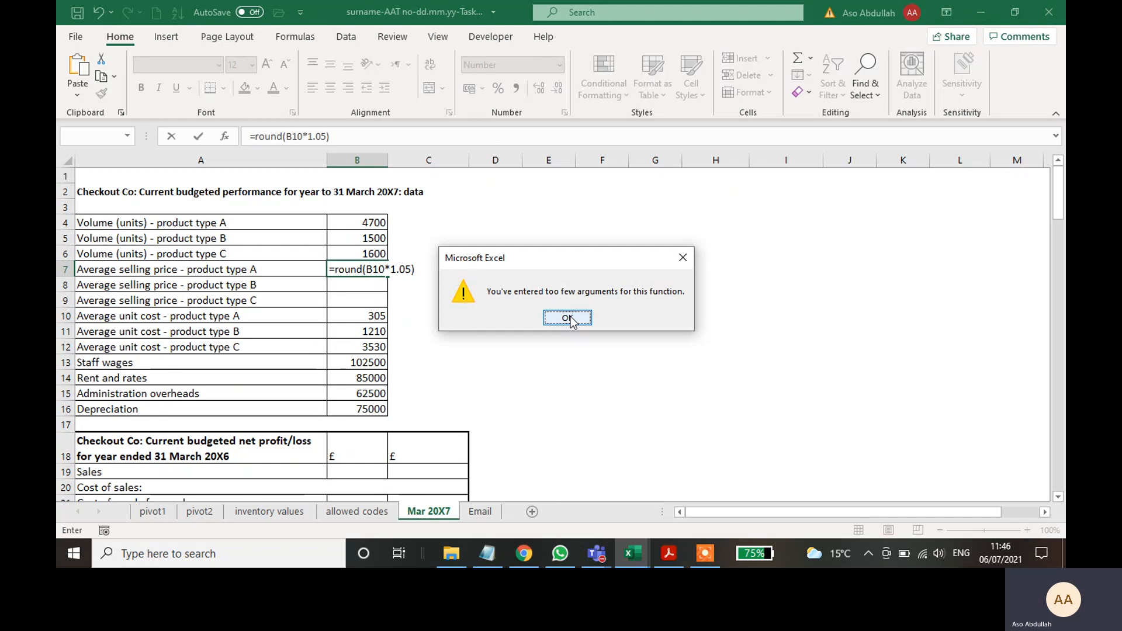
pyautogui.click(568, 318)
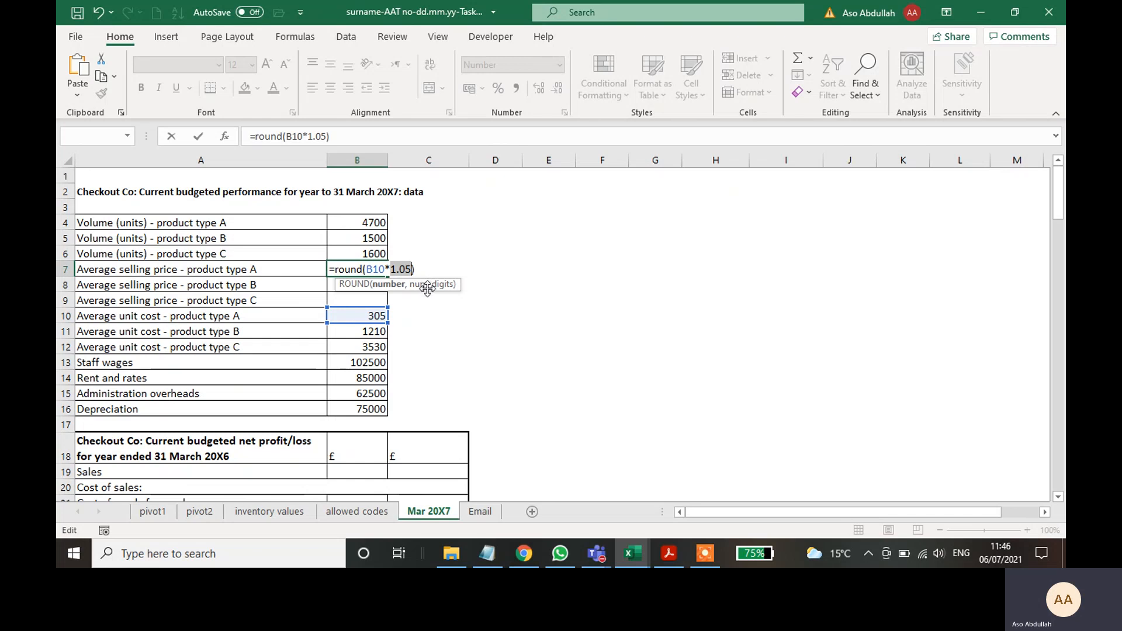
# - Cut the formula in B7 back to =round and enter it
pyautogui.press('BackSpace')
pyautogui.press('BackSpace')
pyautogui.press('BackSpace')
pyautogui.press('BackSpace')
pyautogui.press('BackSpace')
pyautogui.press('BackSpace')
pyautogui.press('BackSpace')
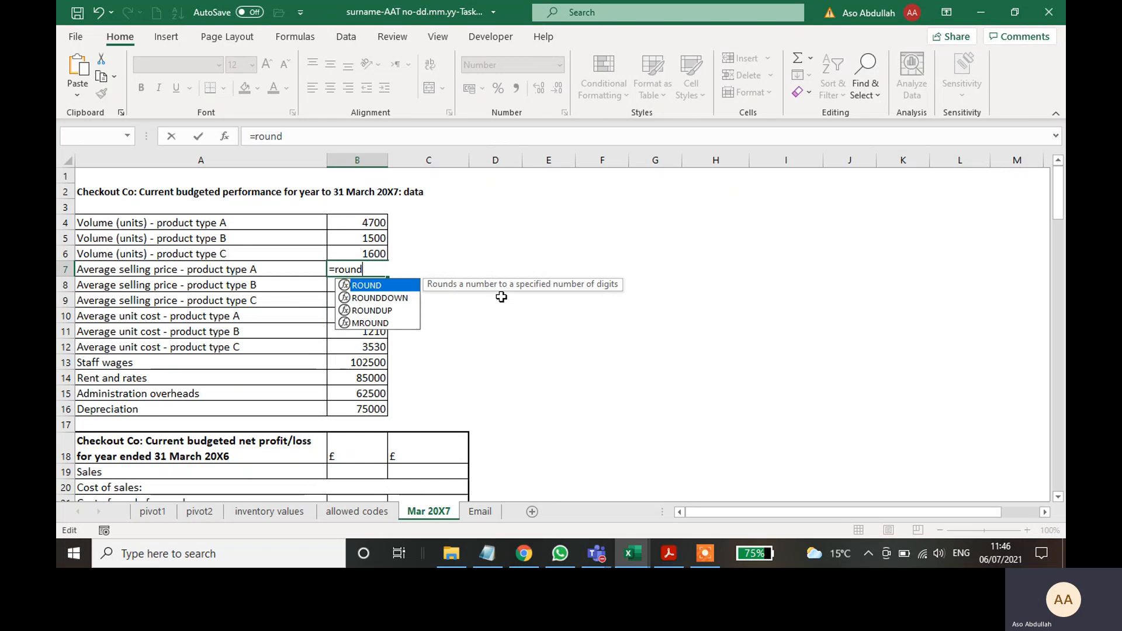
pyautogui.press('Return')
pyautogui.click(494, 313)
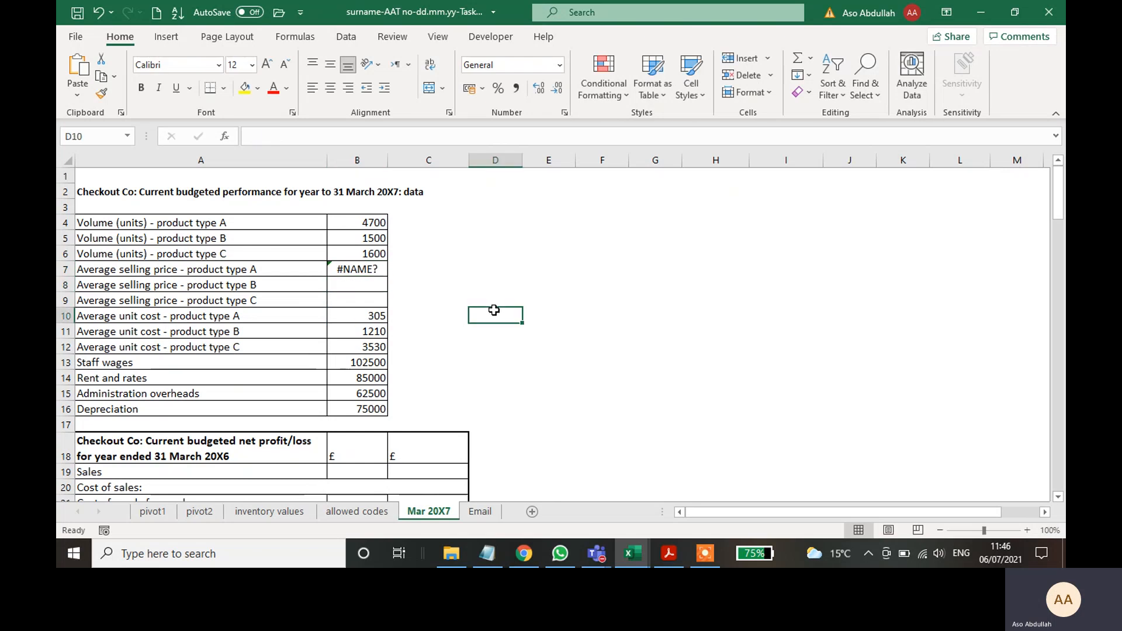
# - Try to extend the =round entry in B7 to =round(B10*1.05), referencing product A's average unit cost
pyautogui.click(371, 268)
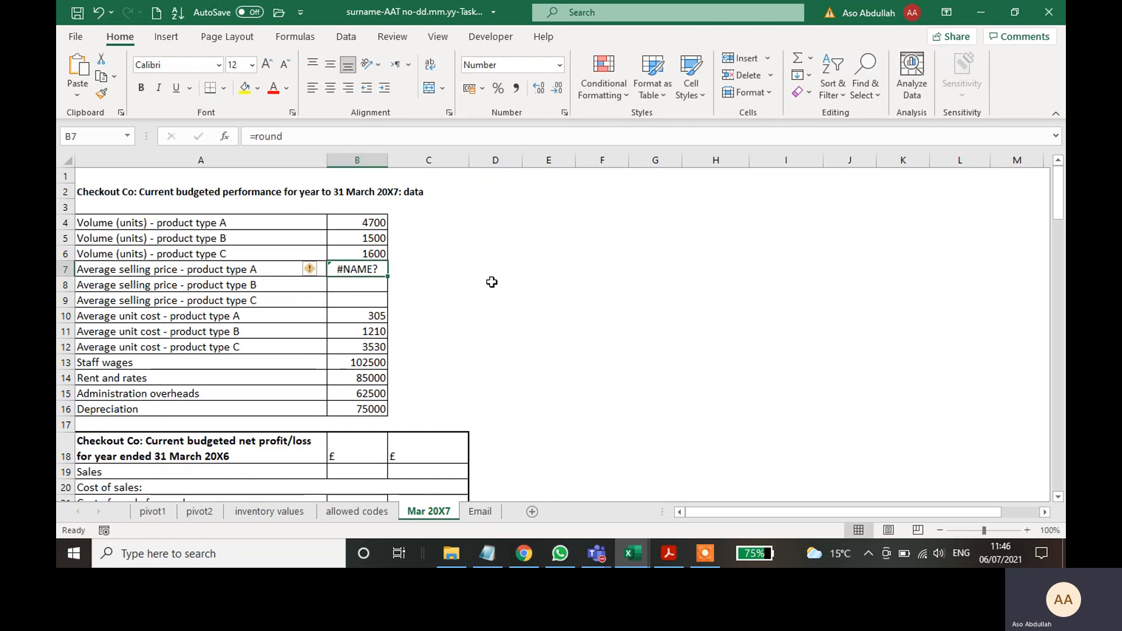
pyautogui.click(492, 283)
pyautogui.click(369, 270)
pyautogui.click(301, 135)
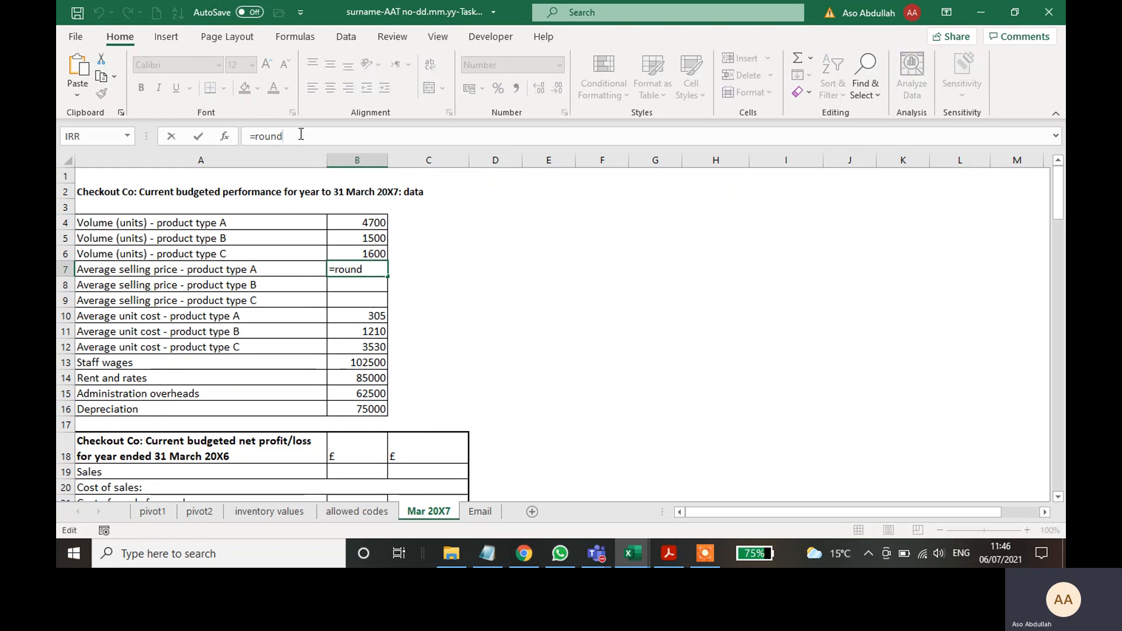
pyautogui.write('(')
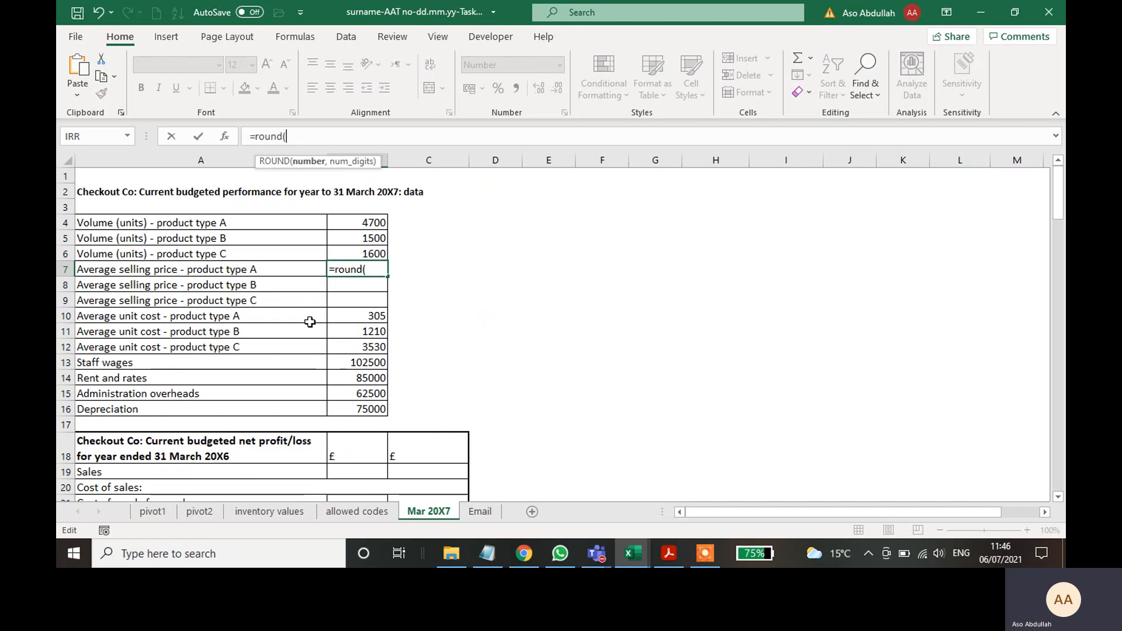
pyautogui.click(372, 313)
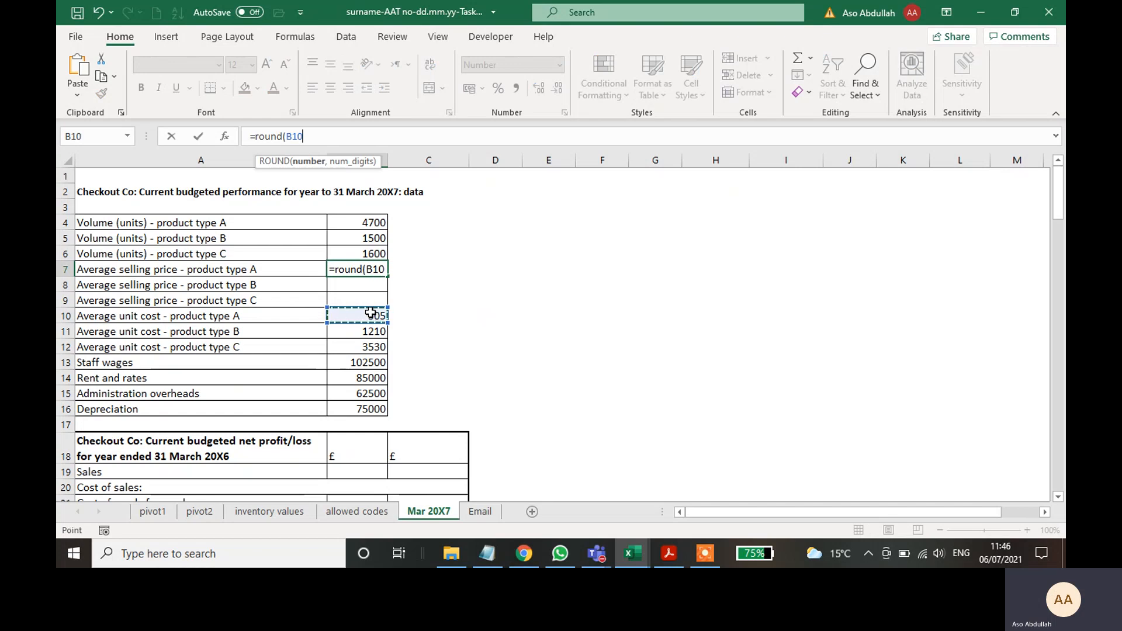
pyautogui.write('*1.0')
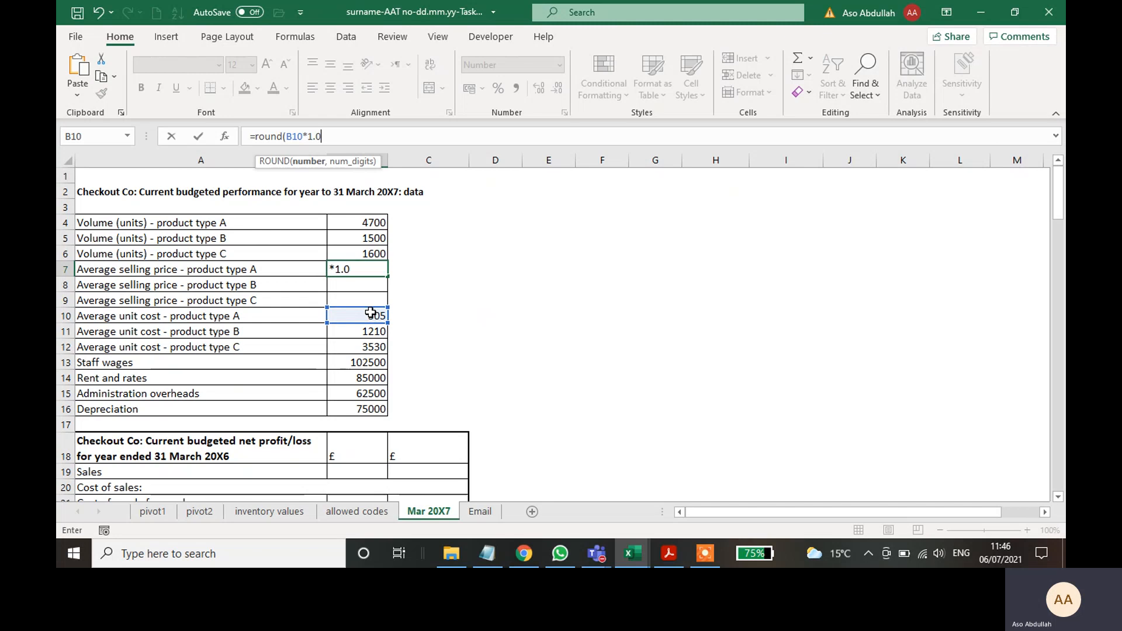
pyautogui.write('5)')
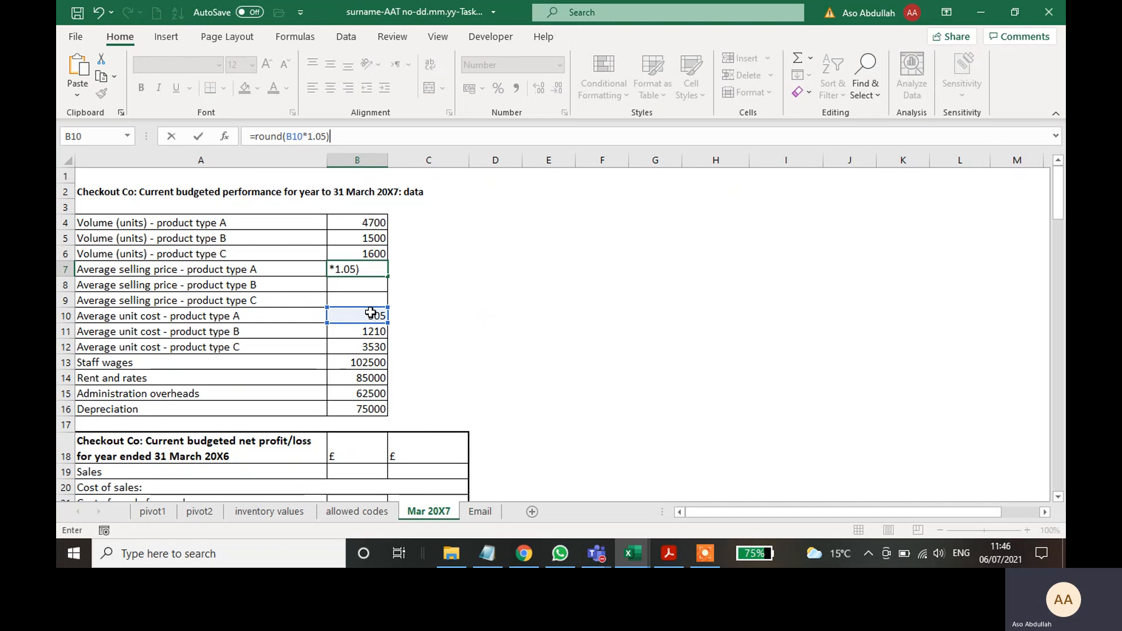
pyautogui.press('Return')
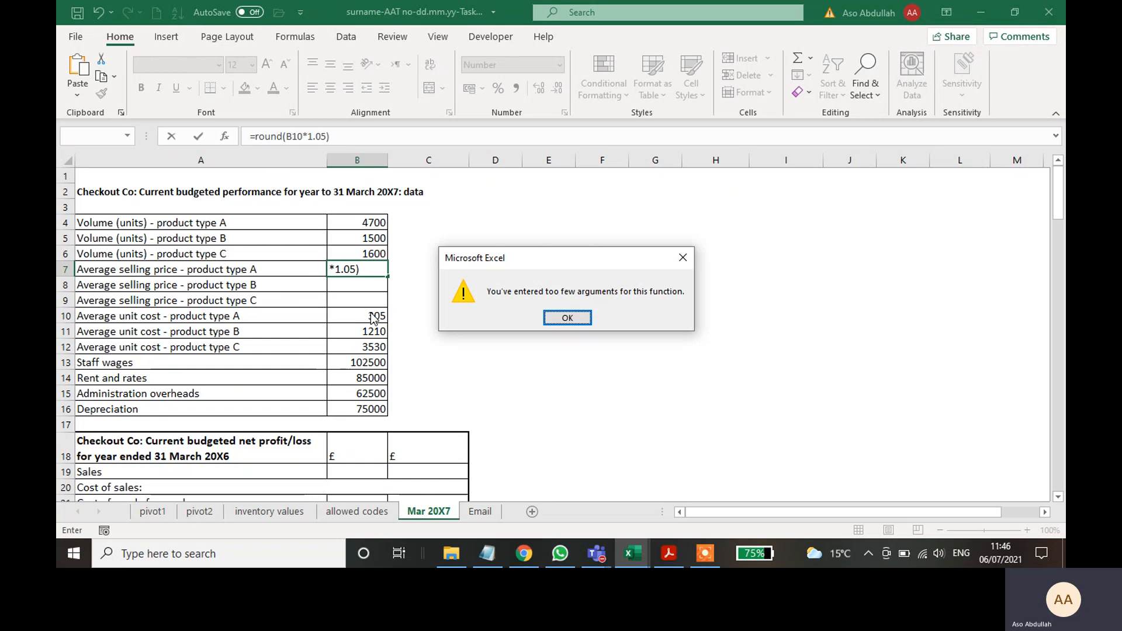
pyautogui.press('Return')
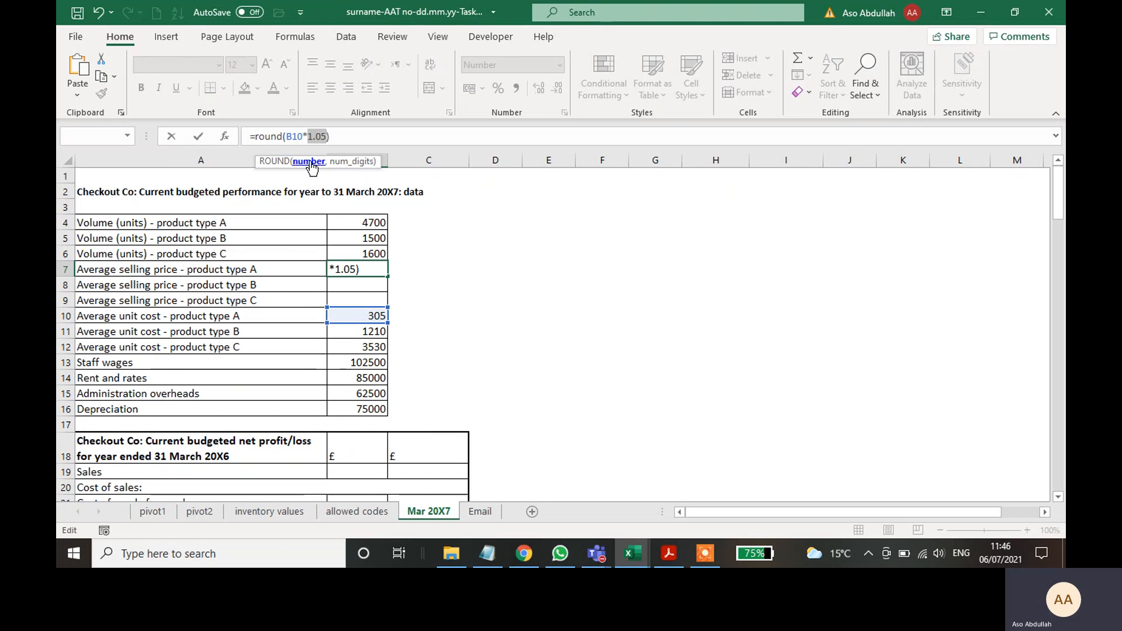
# - Open and close the ROUND function help, and discard the formula edit by clearing product A's selling price in B7
pyautogui.click(275, 161)
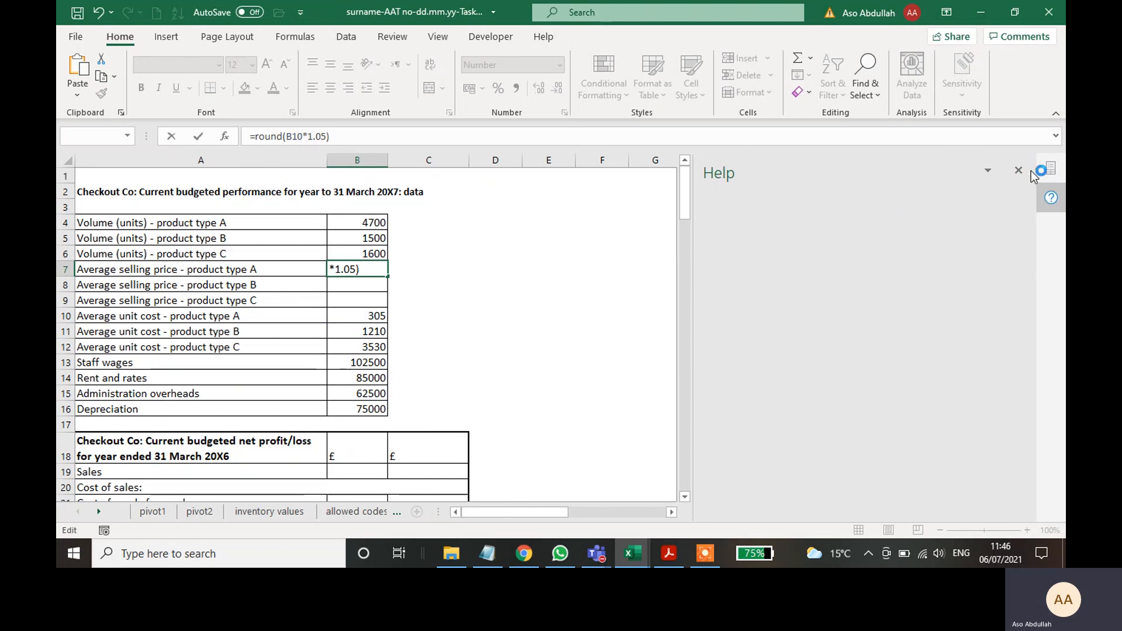
pyautogui.click(1018, 170)
pyautogui.click(859, 252)
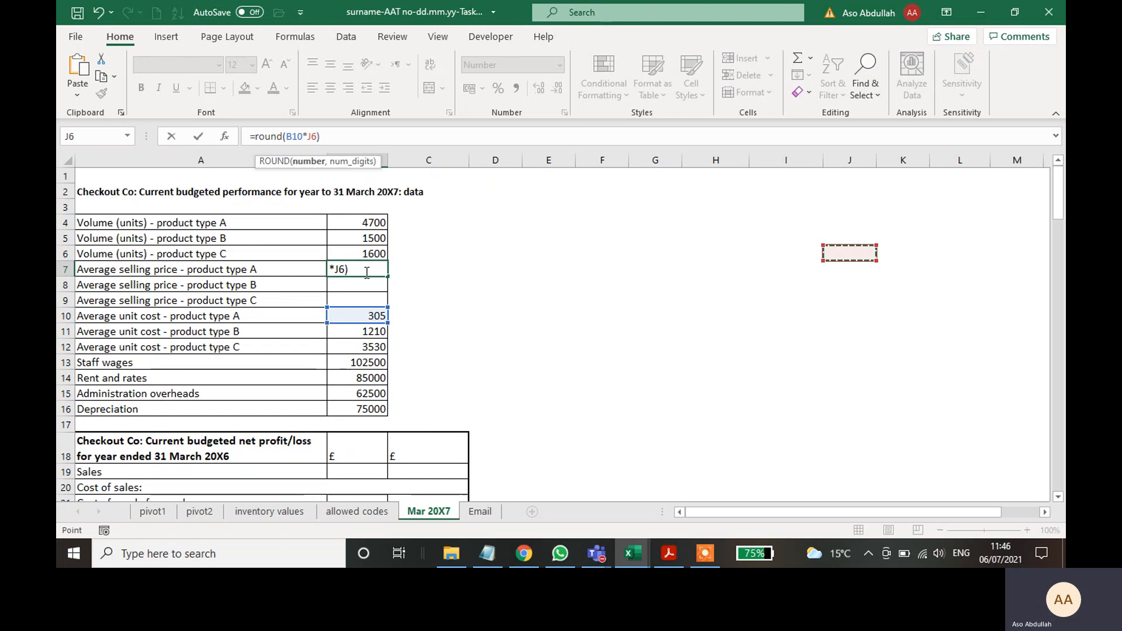
pyautogui.press('Escape')
pyautogui.press('Delete')
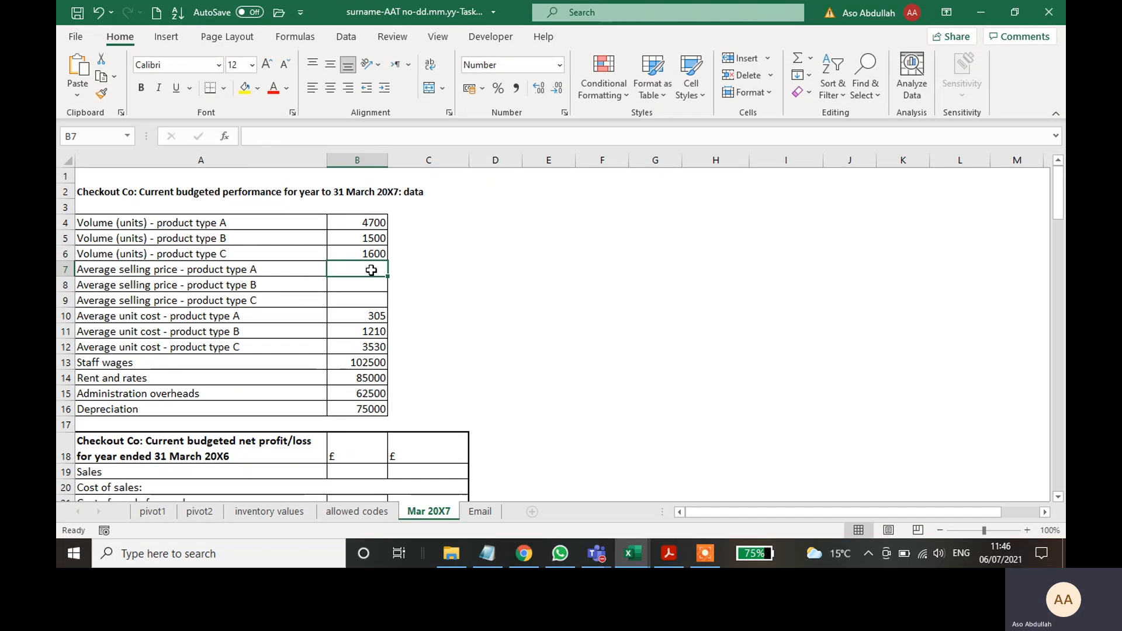
# - Check the formula notes in Notepad and return to the empty selling price cell B7 in Excel
pyautogui.click(541, 360)
pyautogui.click(340, 268)
pyautogui.click(487, 560)
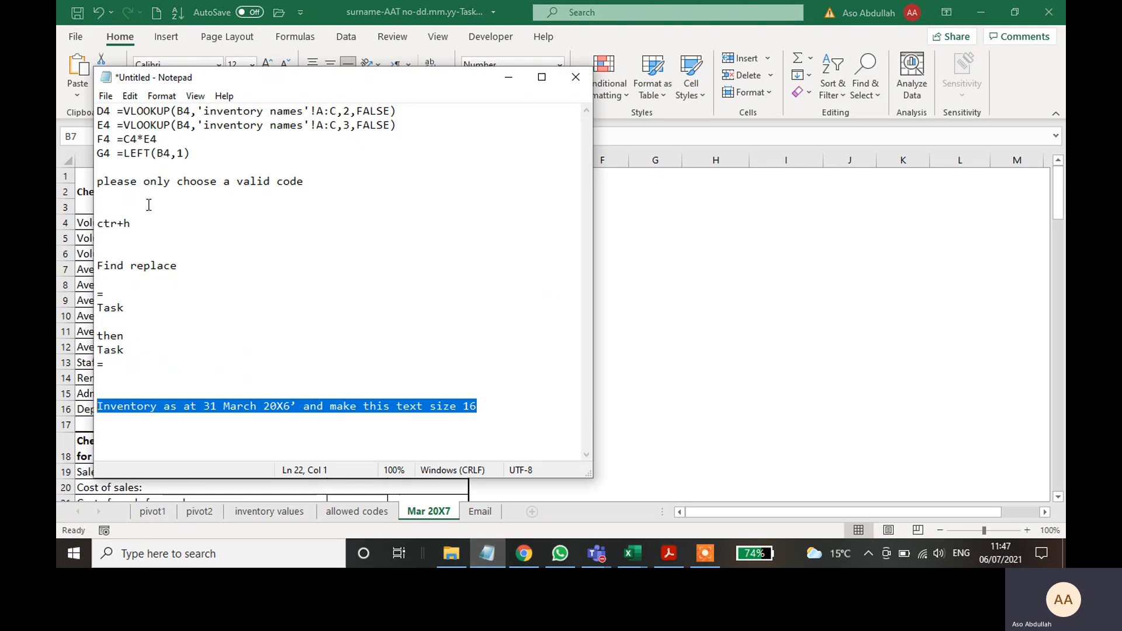
pyautogui.click(316, 245)
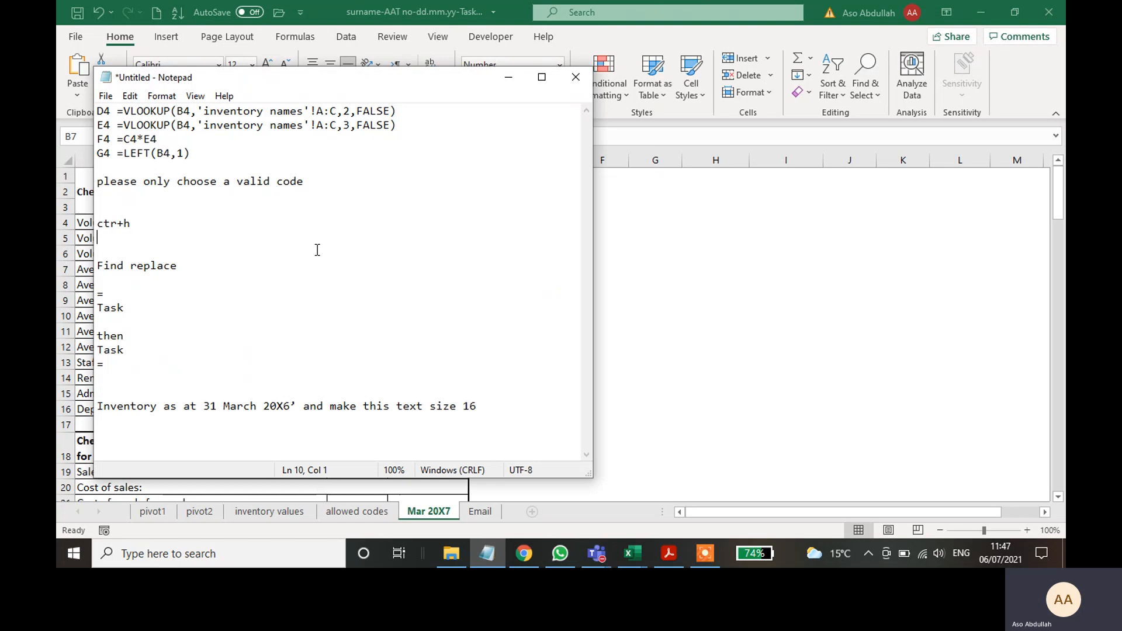
pyautogui.hotkey('alt', 'Tab')
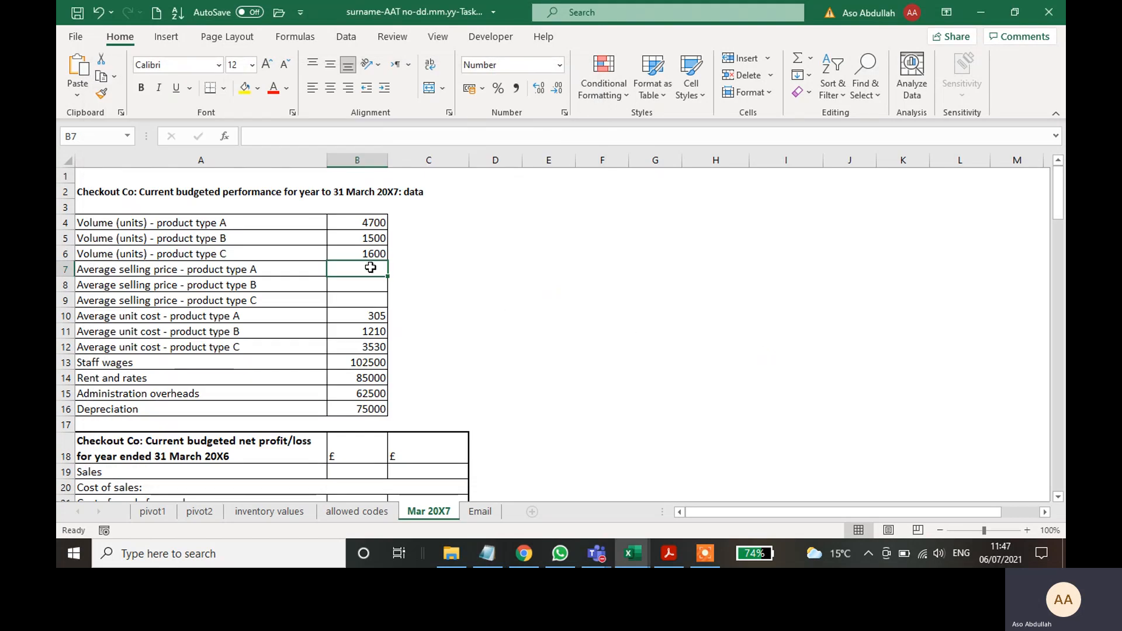
# - Try =ROUND(B10,*1.05) in B7 for product A's average selling price, and correct it to =ROUND(B10,1.05)
pyautogui.write('=')
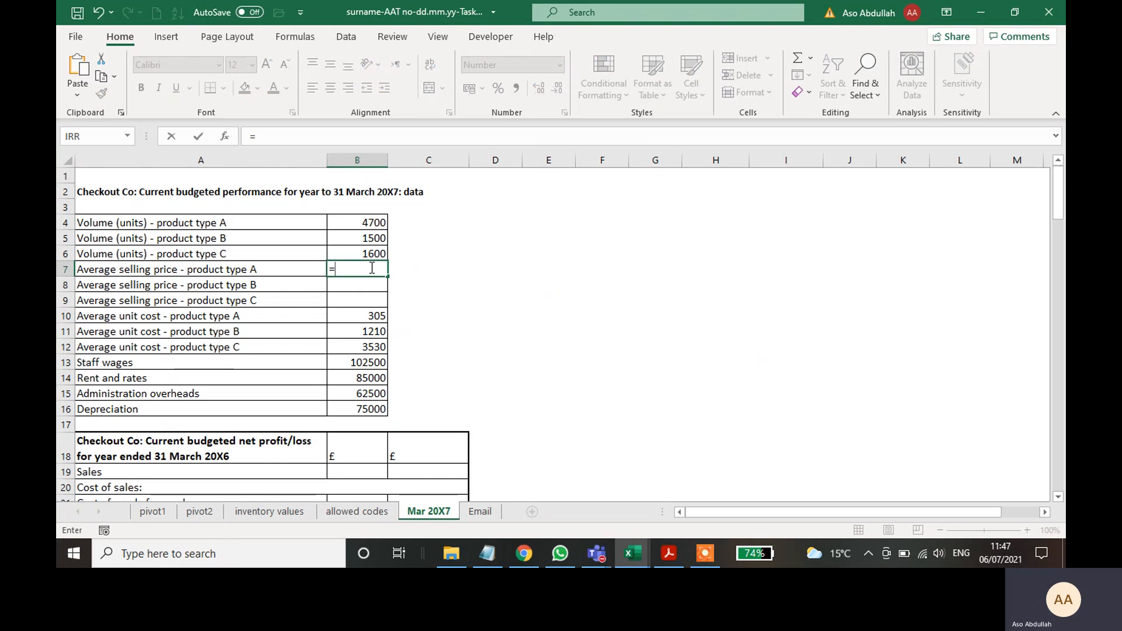
pyautogui.write('round')
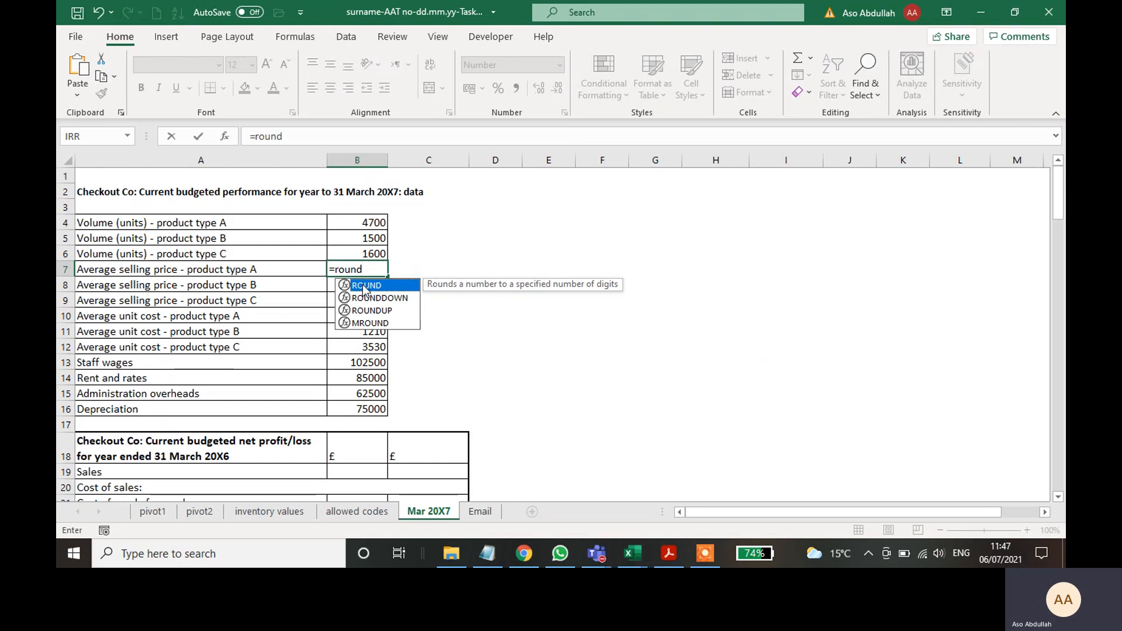
pyautogui.doubleClick(363, 287)
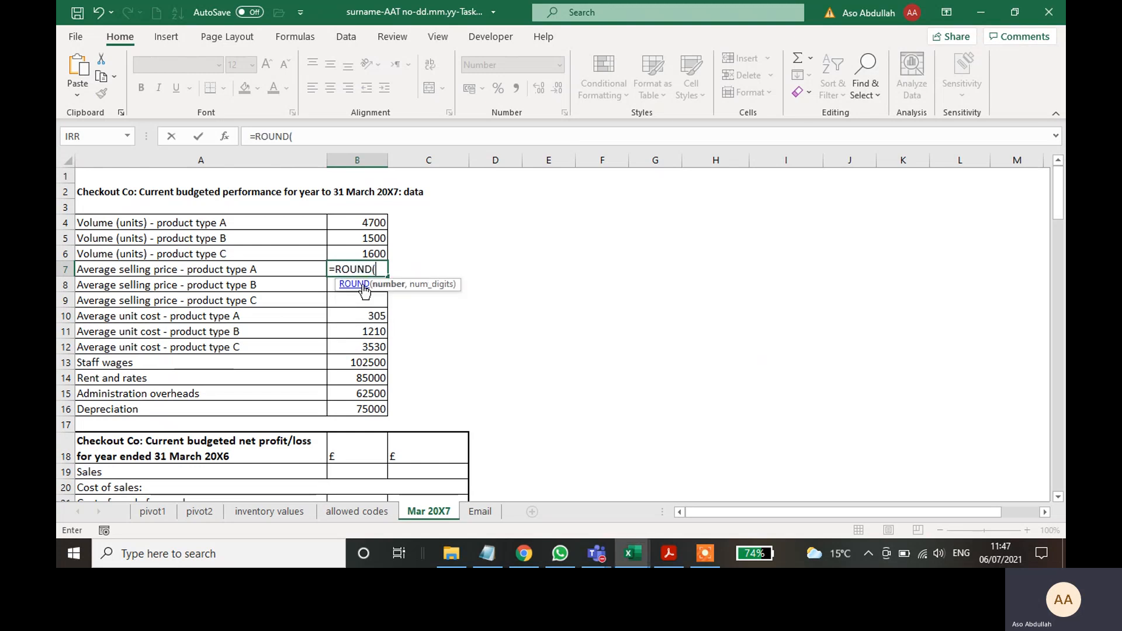
pyautogui.click(369, 316)
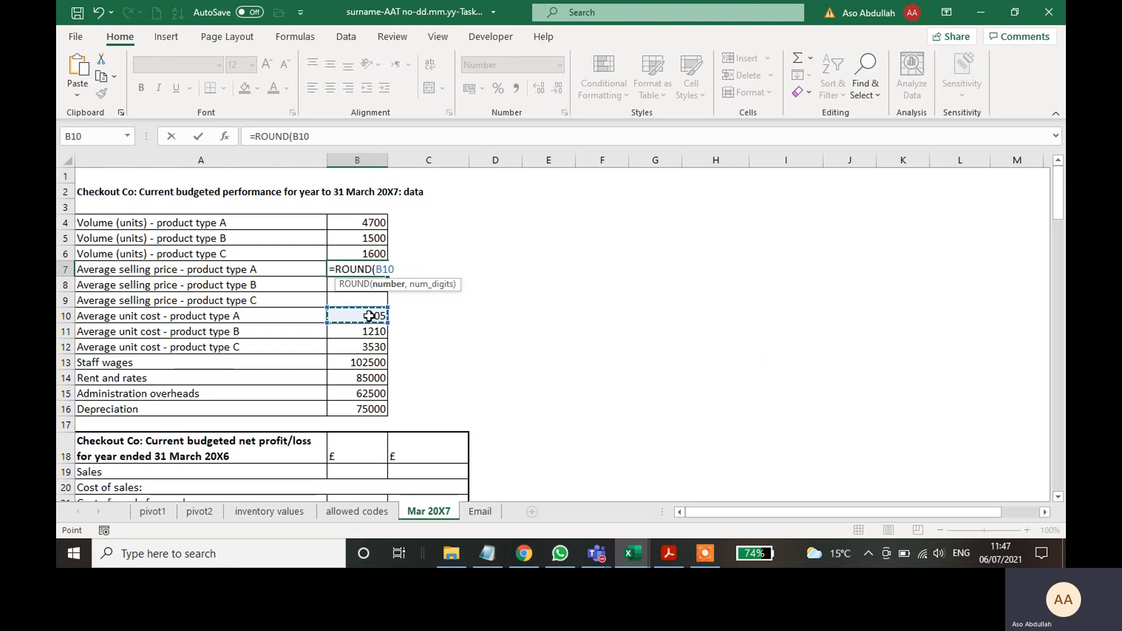
pyautogui.write(',')
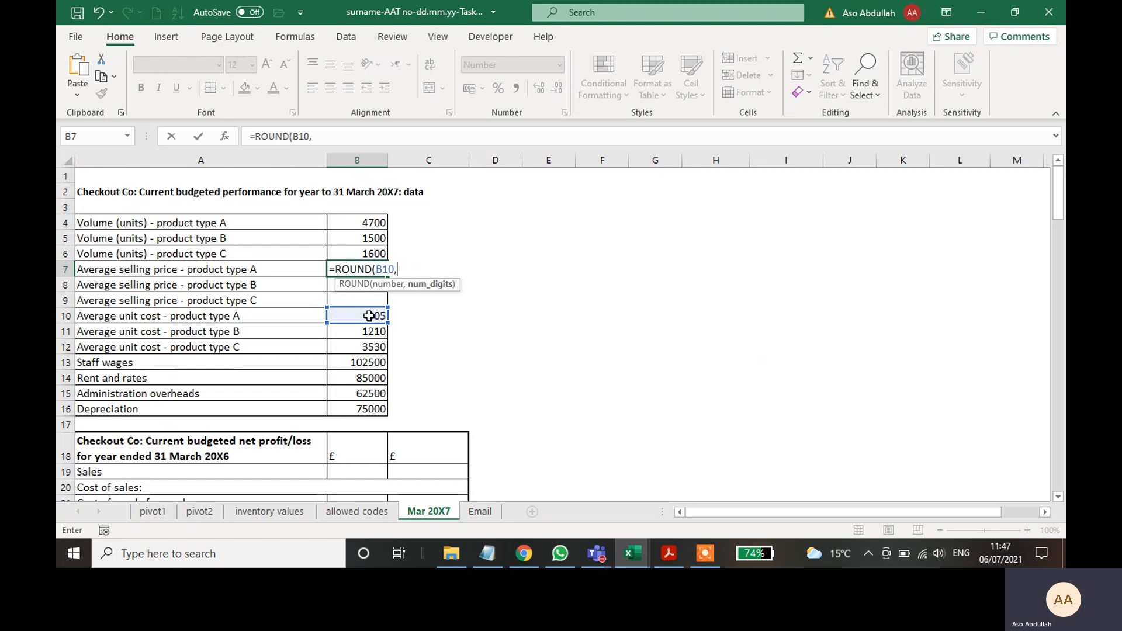
pyautogui.write('*1.05)')
pyautogui.press('Return')
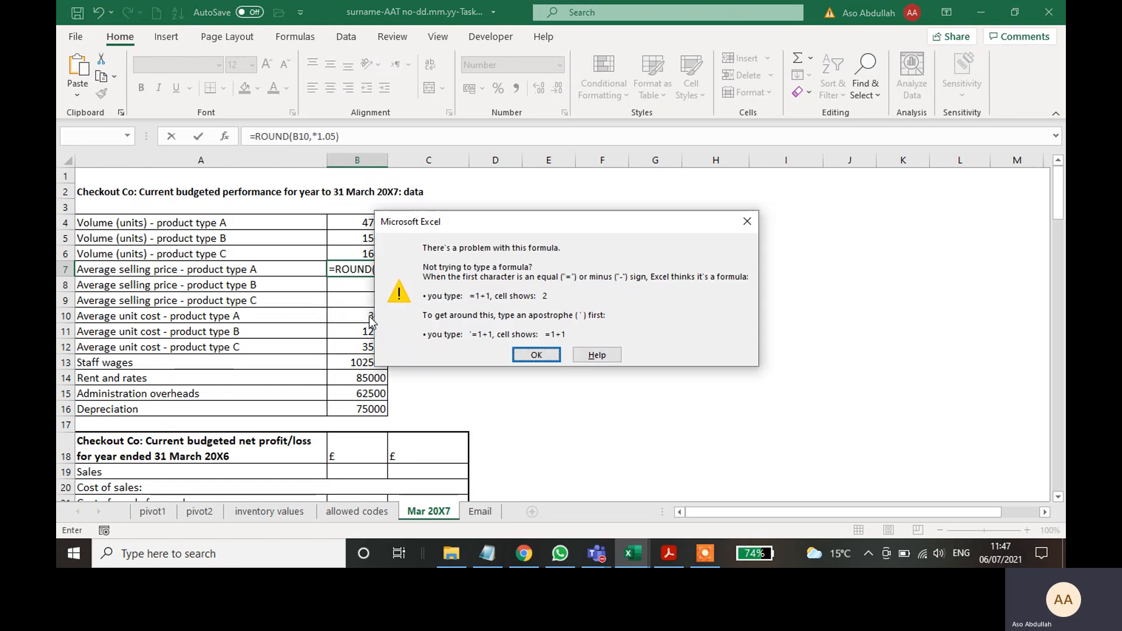
pyautogui.press('Return')
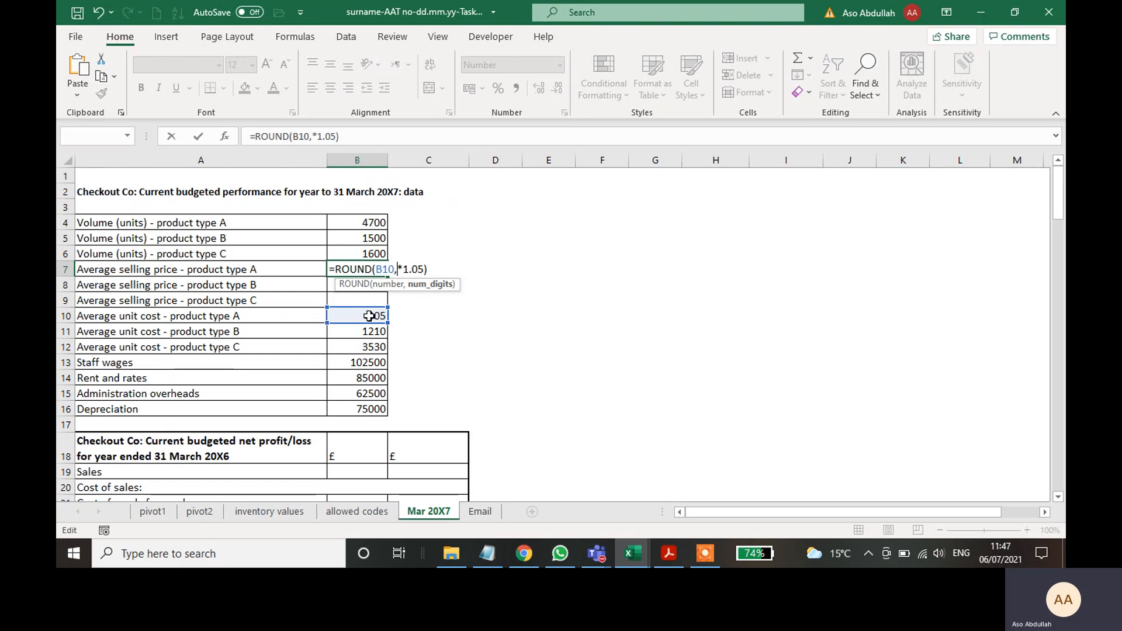
pyautogui.press('BackSpace')
pyautogui.press('Return')
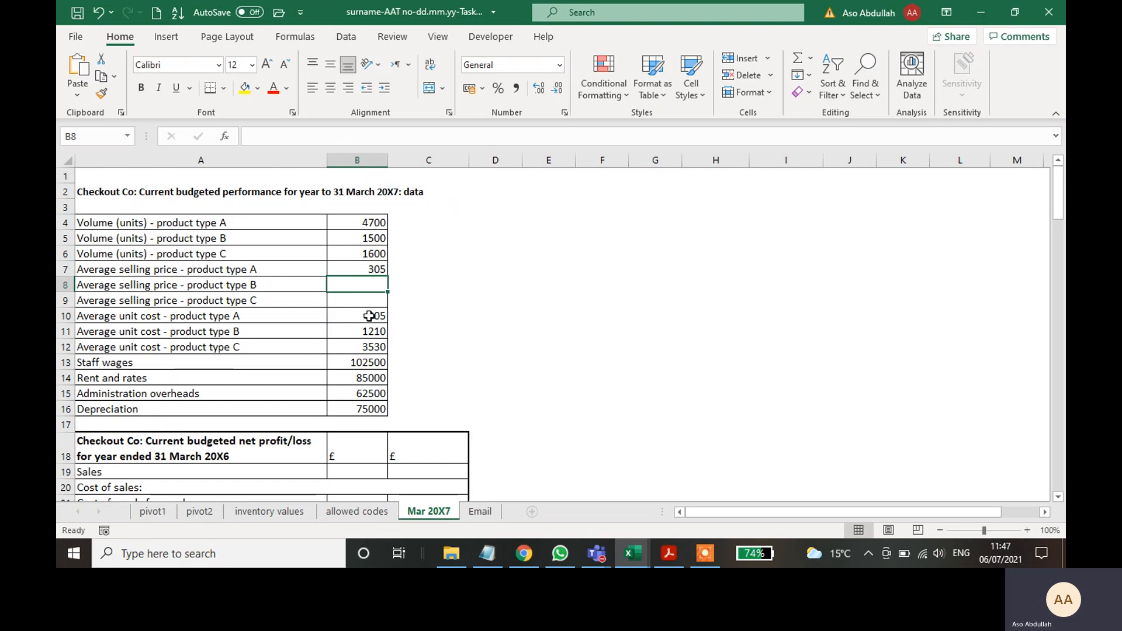
# - Try to change product A's selling price formula in B7 to =ROUND(B10*,1.05), and cancel the edit
pyautogui.click(368, 269)
pyautogui.click(311, 138)
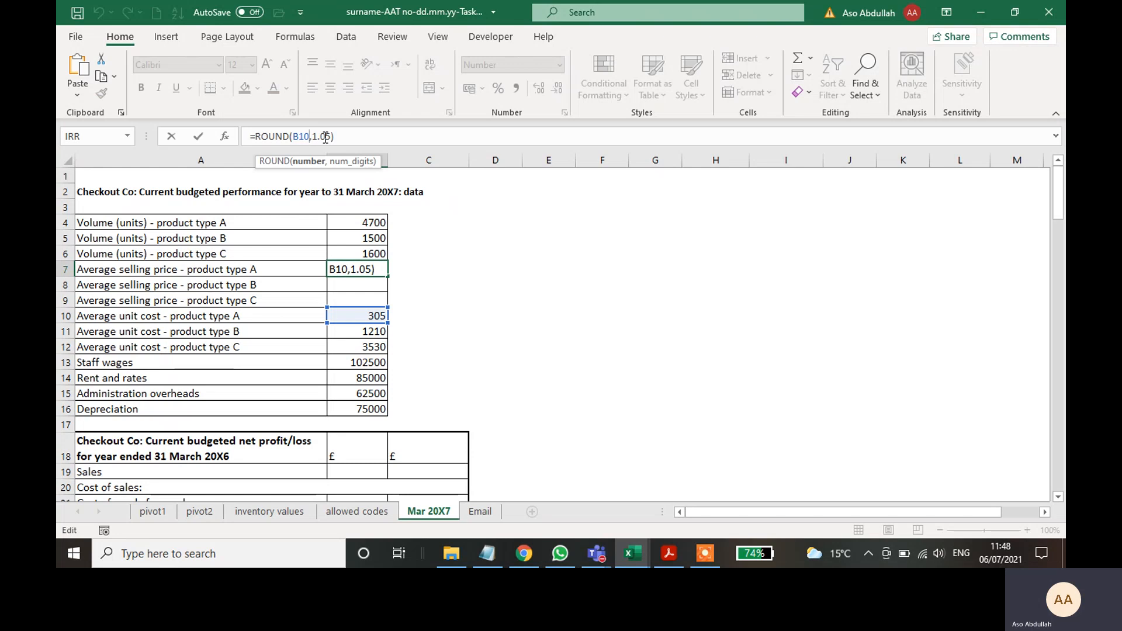
pyautogui.write('*')
pyautogui.press('Return')
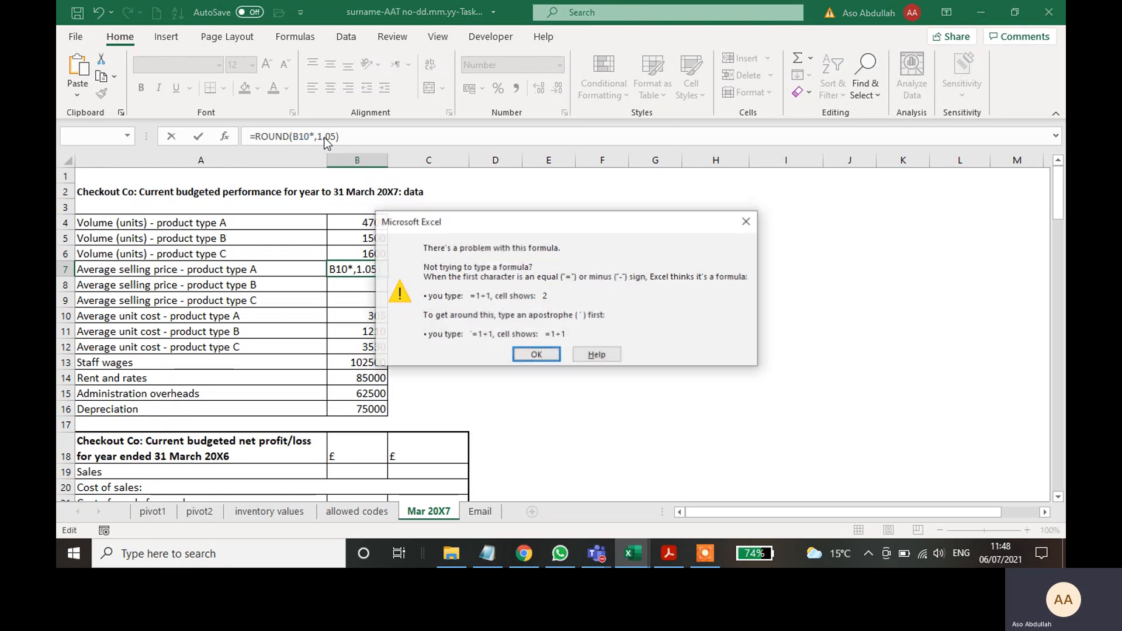
pyautogui.press('Return')
pyautogui.moveTo(655, 316); pyautogui.dragTo(655, 331)
pyautogui.moveTo(623, 555)
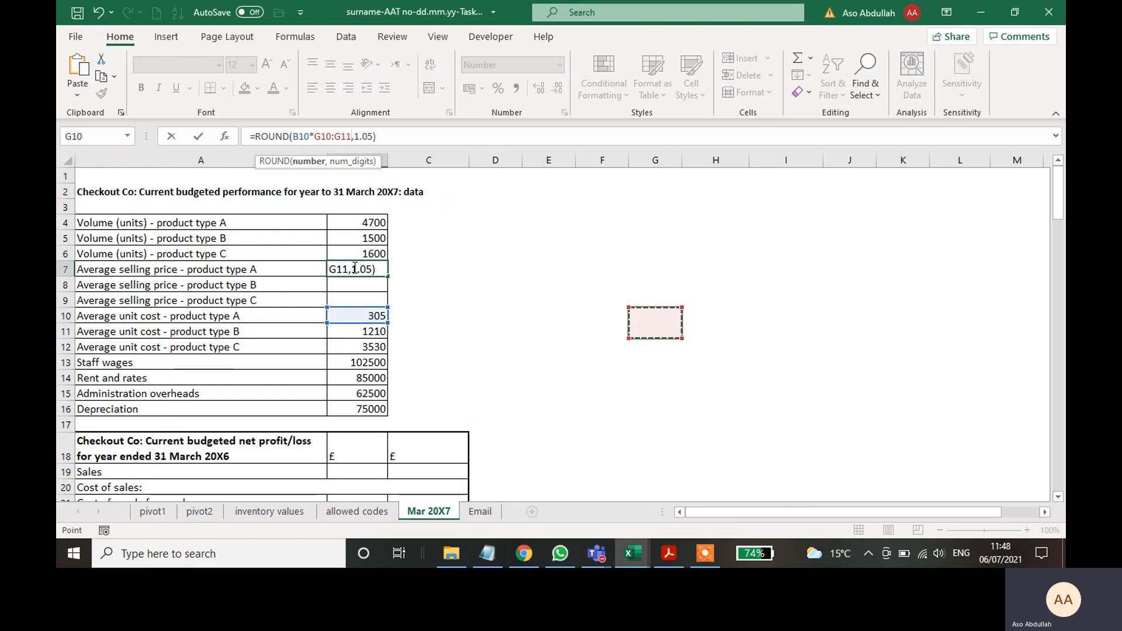
pyautogui.hotkey('ctrl', 'Return')
pyautogui.press('Escape')
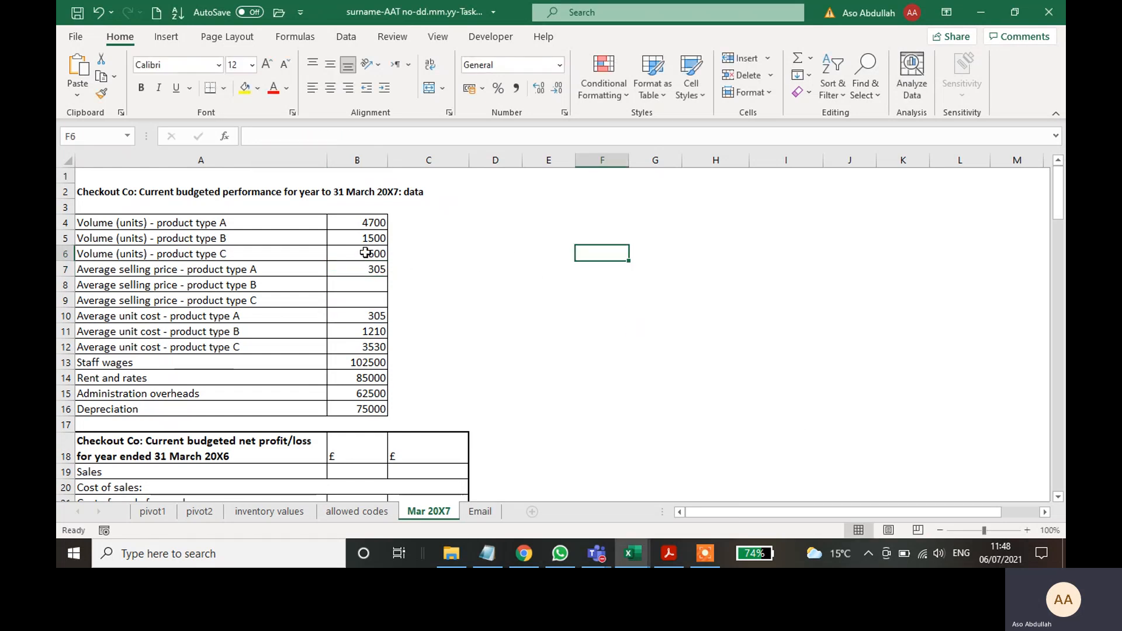
# - Try to change product A's average selling price formula in B7 to =ROUND(B10,*1.05)
pyautogui.click(313, 138)
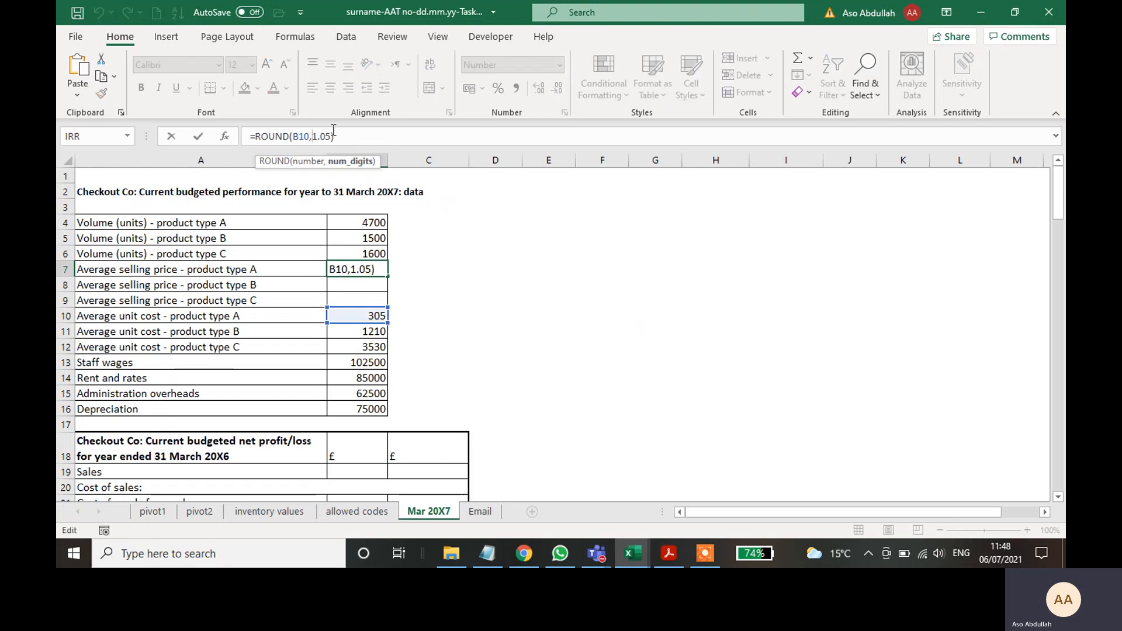
pyautogui.write('*')
pyautogui.press('Return')
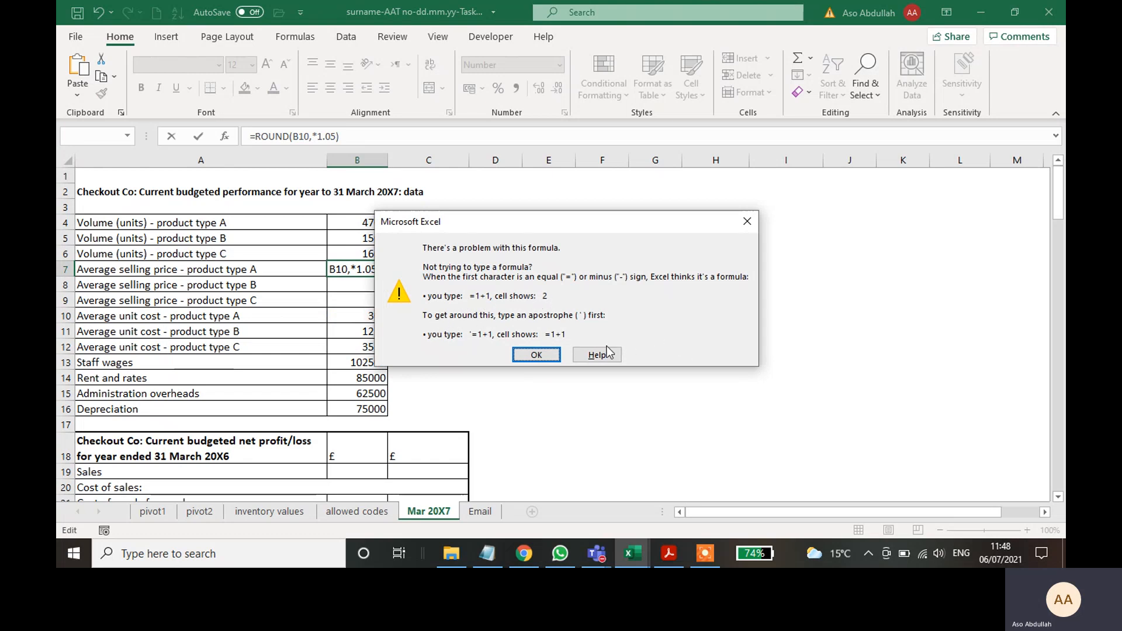
pyautogui.click(542, 356)
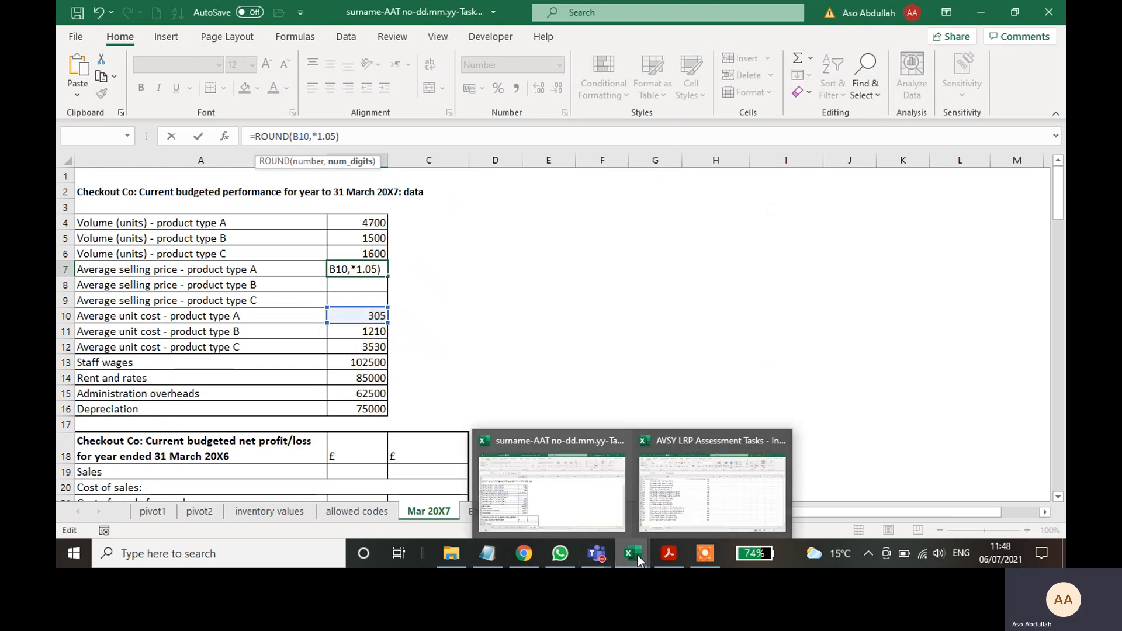
# - Open the completed Task 2.1 workbook and inspect the formula for product A's average selling price in B7 on 'Mar 20X7'
pyautogui.rightClick(637, 555)
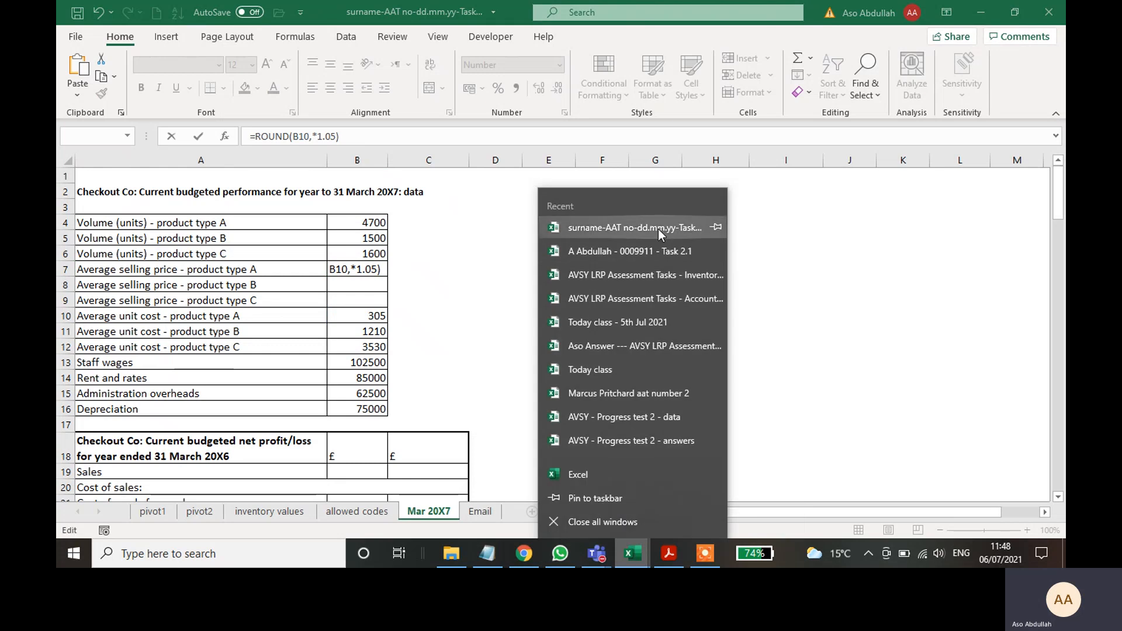
pyautogui.click(607, 255)
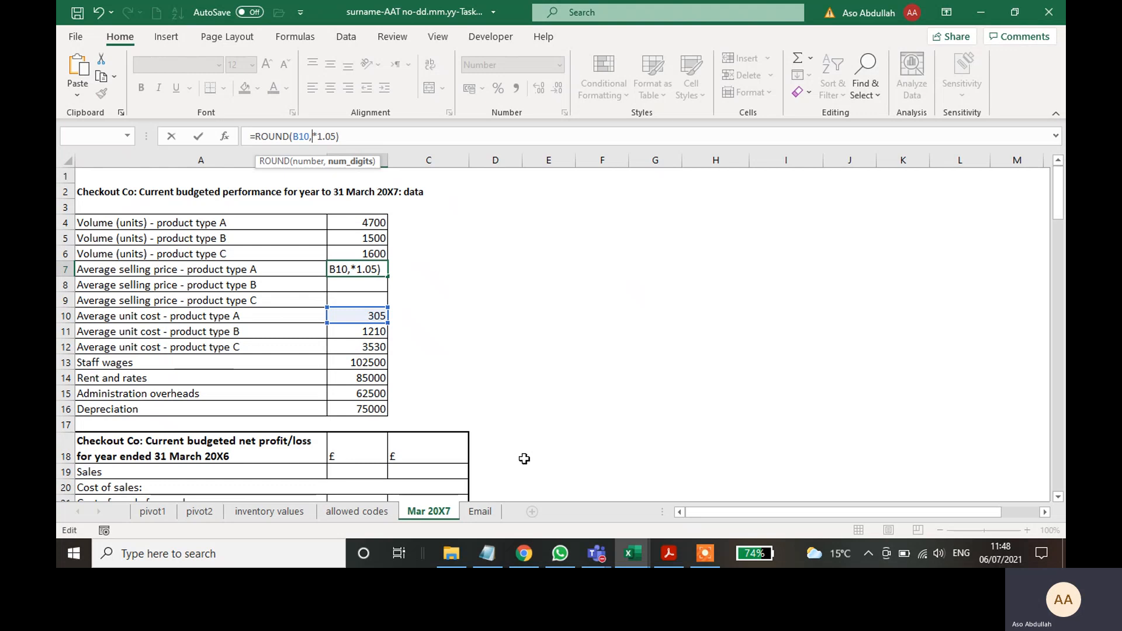
pyautogui.moveTo(632, 561)
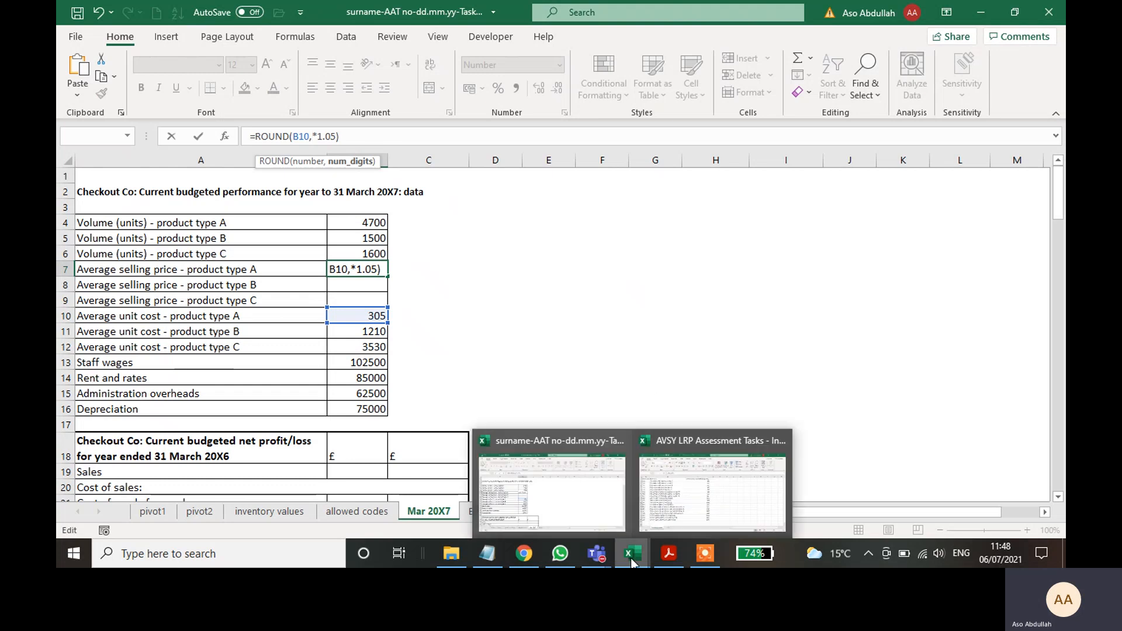
pyautogui.click(452, 555)
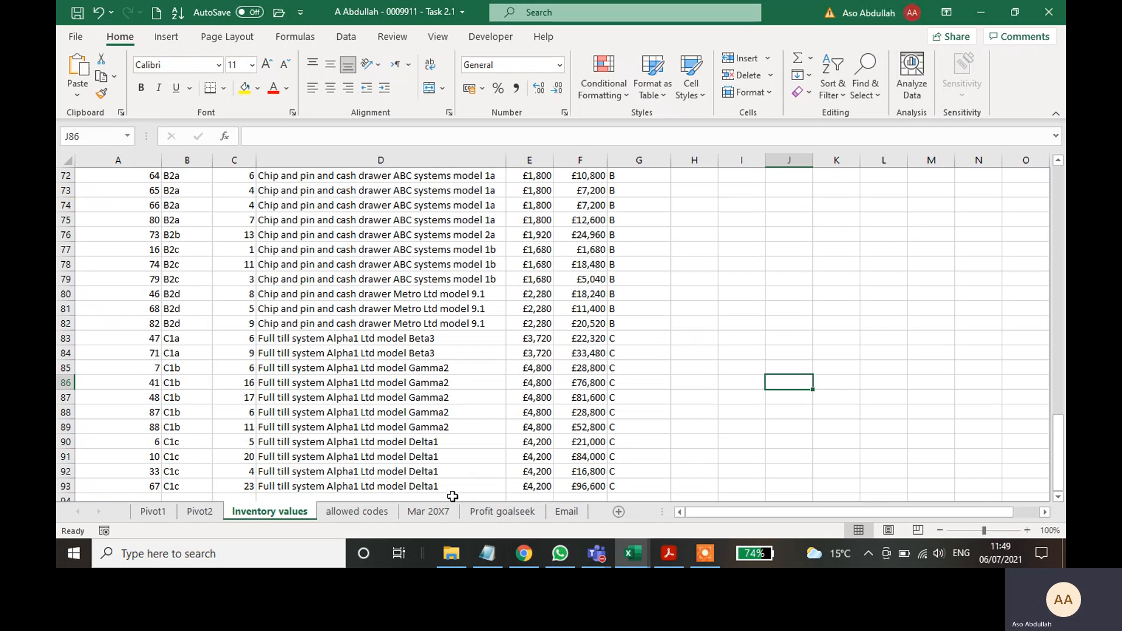
pyautogui.click(429, 512)
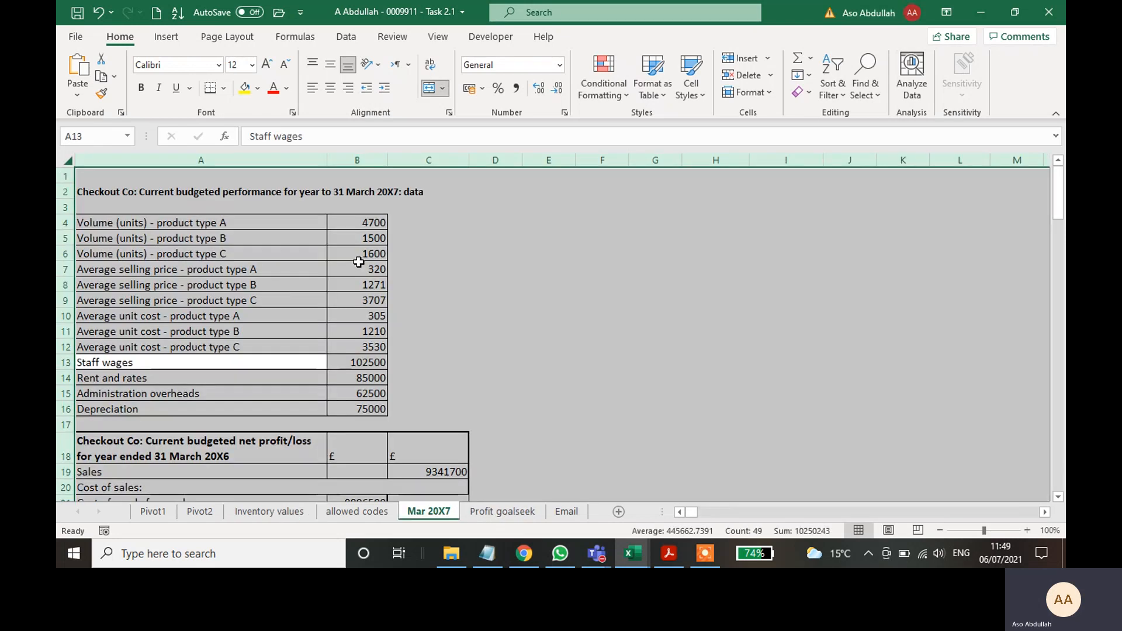
pyautogui.click(370, 273)
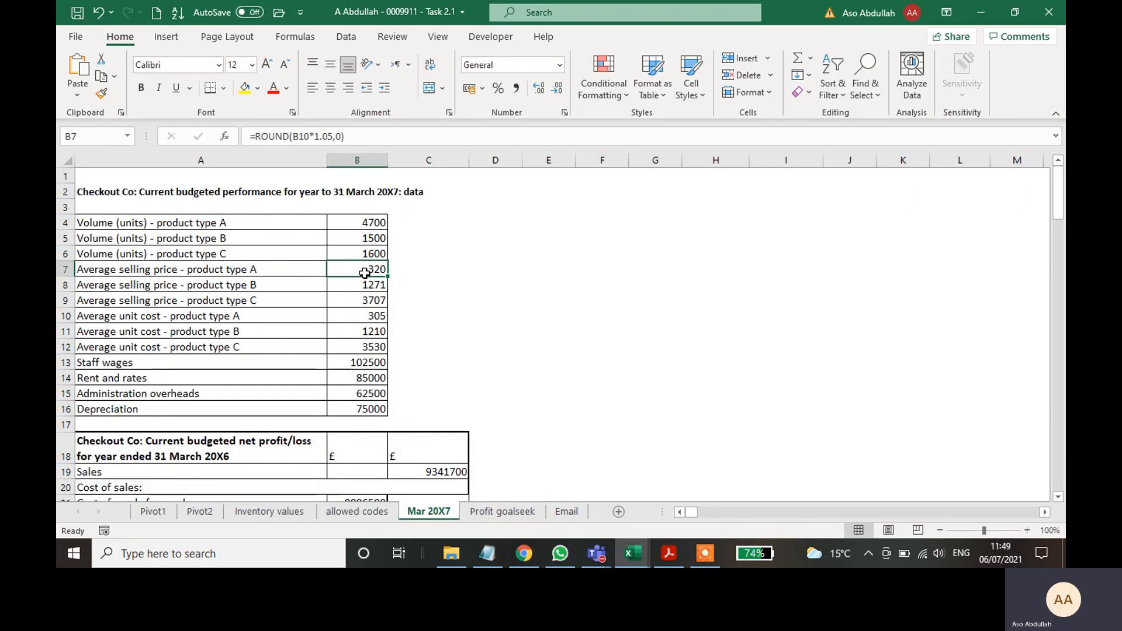
pyautogui.click(341, 136)
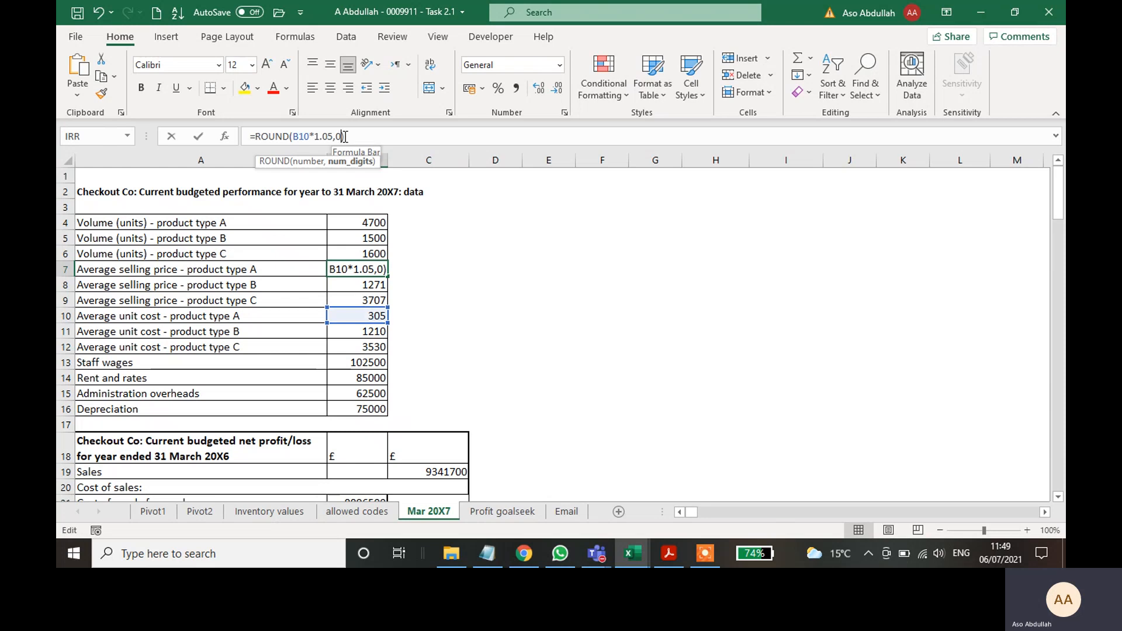
pyautogui.click(476, 235)
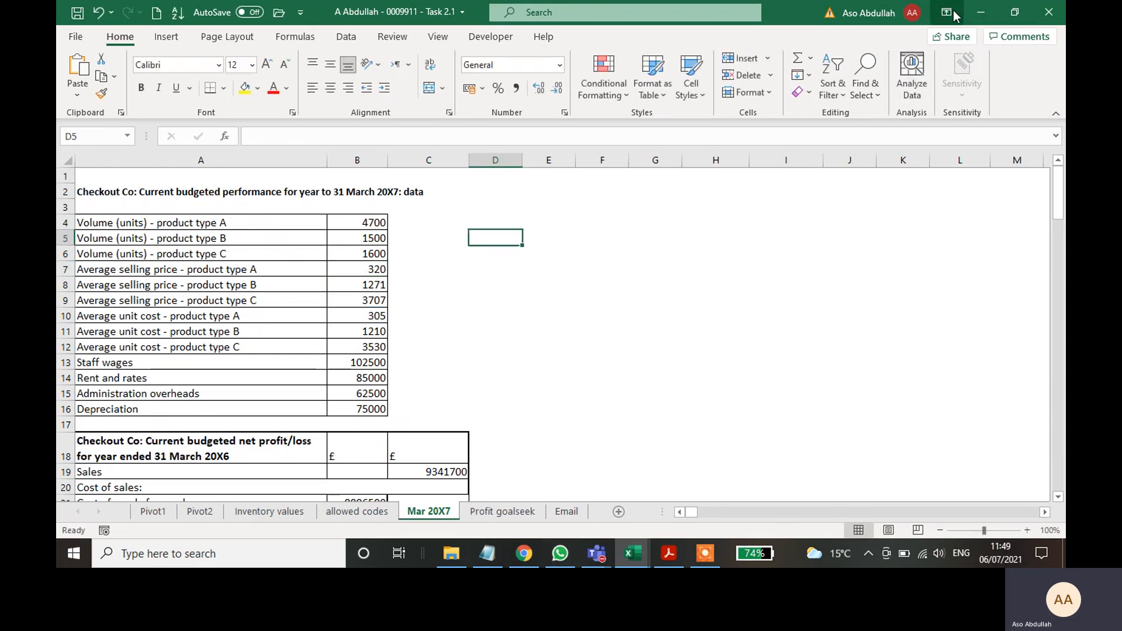
# - Close the completed Task 2.1 workbook without saving it and return to the working workbook
pyautogui.click(1048, 11)
pyautogui.click(560, 295)
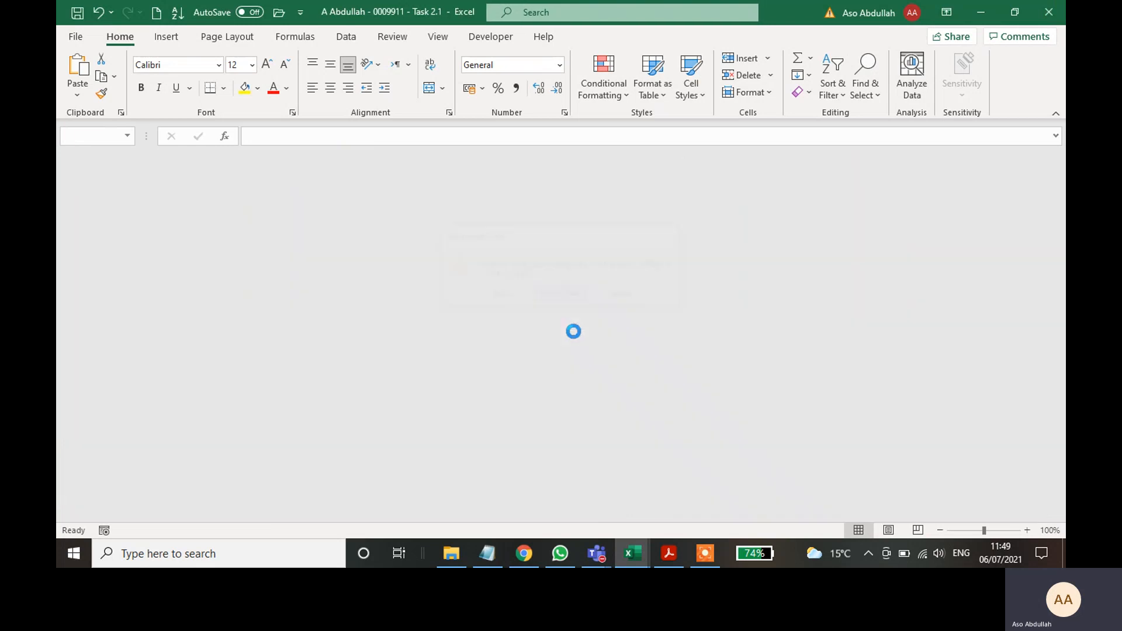
pyautogui.moveTo(526, 298); pyautogui.dragTo(494, 285)
# - Try to add a third argument to product A's formula in B7 as =ROUND(B10,1.05,0), and discard the edit
pyautogui.click(380, 269)
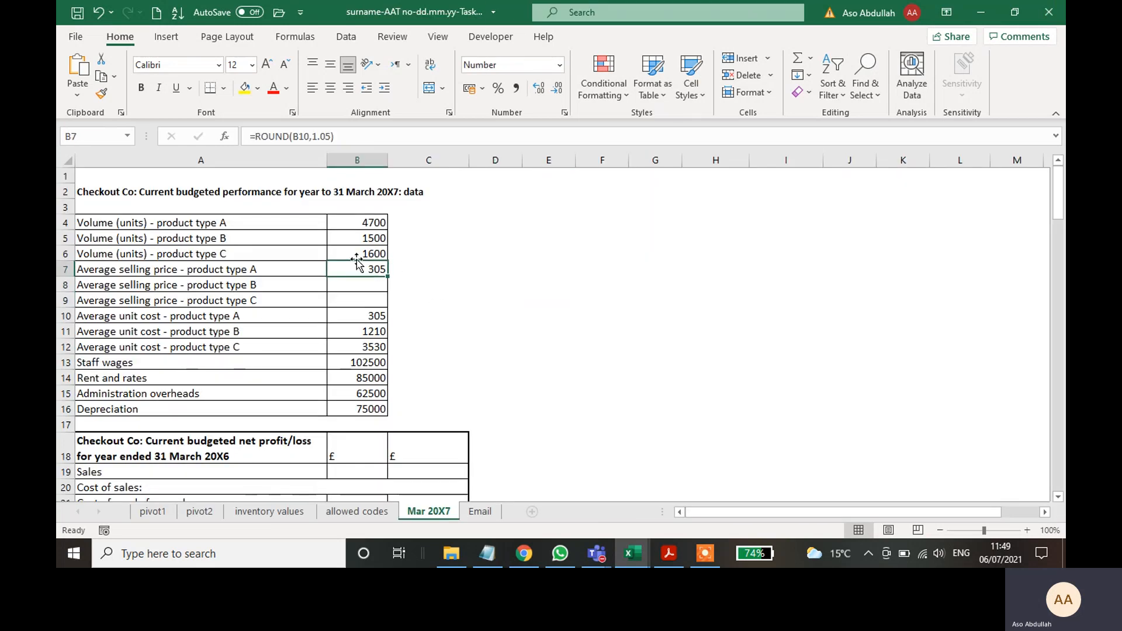
pyautogui.click(331, 138)
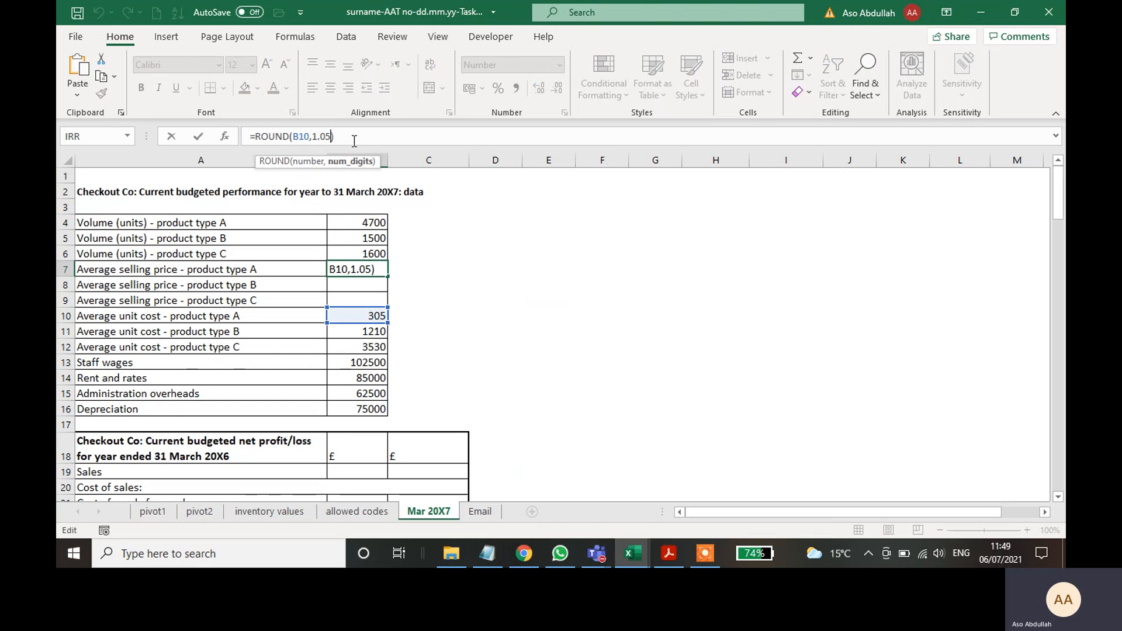
pyautogui.write(',0')
pyautogui.press('Return')
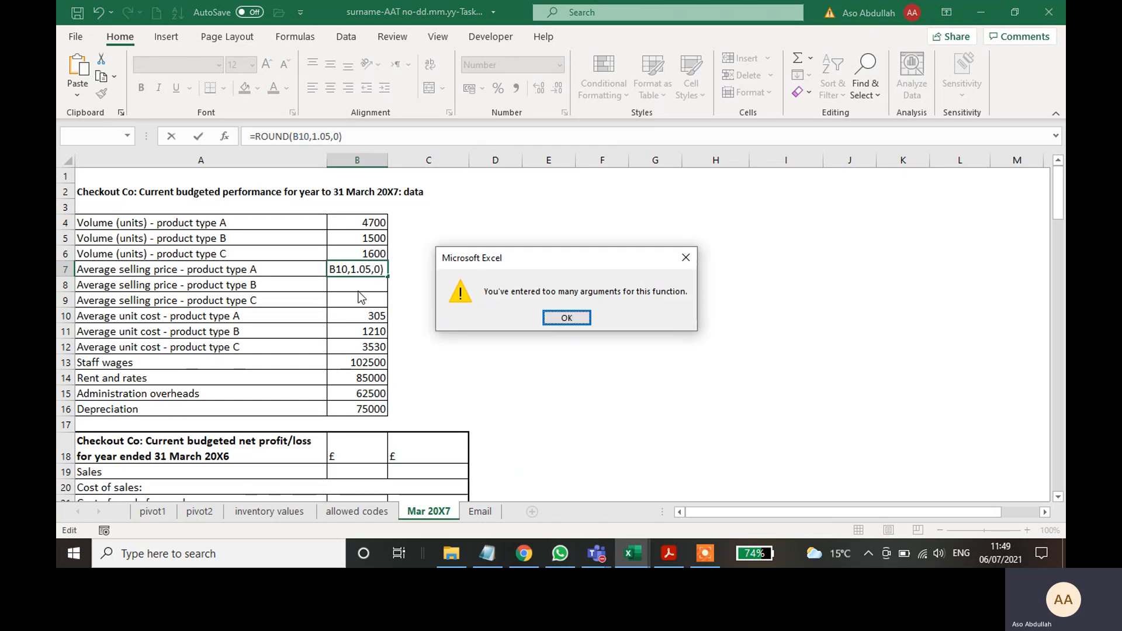
pyautogui.click(573, 320)
pyautogui.click(548, 346)
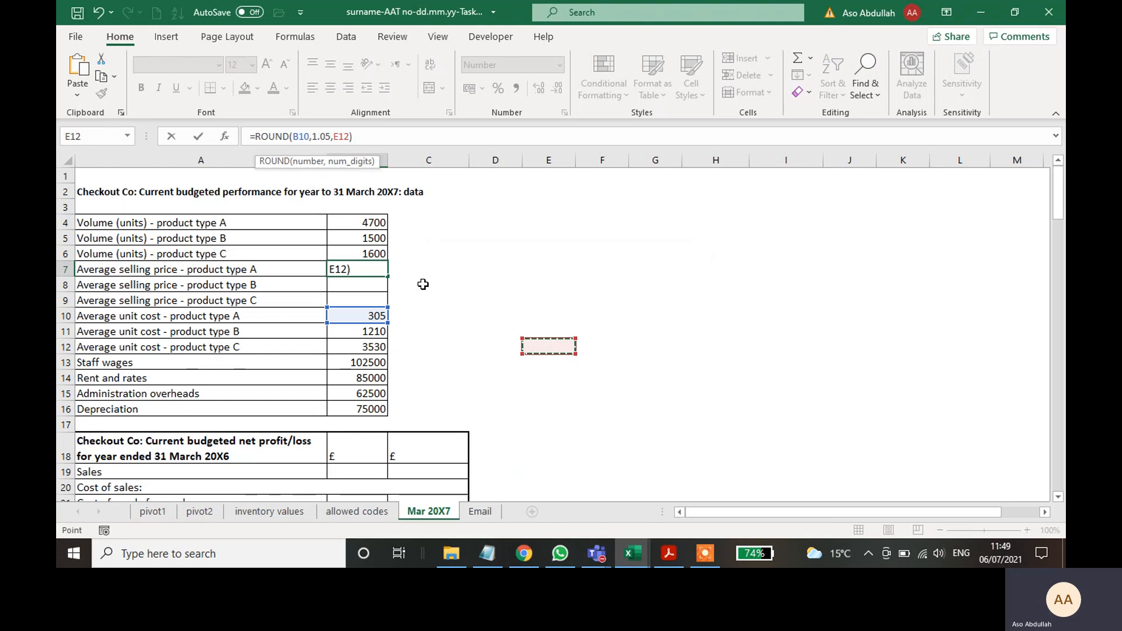
pyautogui.press('BackSpace')
pyautogui.press('BackSpace')
pyautogui.press('BackSpace')
pyautogui.press('BackSpace')
pyautogui.press('Return')
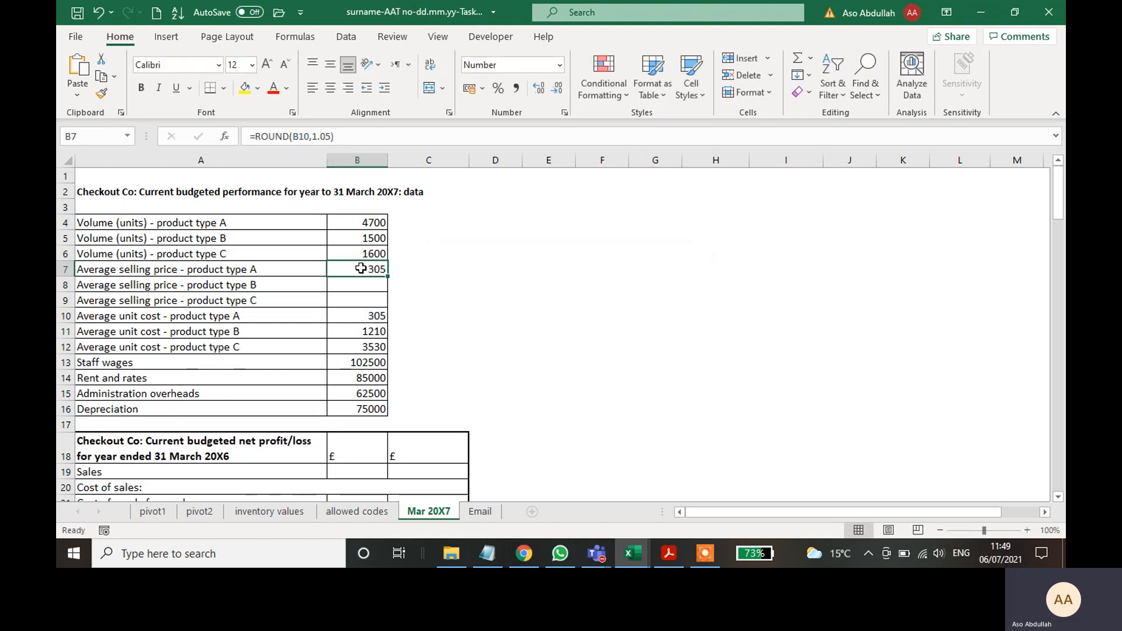
# - Retry =ROUND(B10,1.05,0) for product A's average selling price in B7, and cancel the edit
pyautogui.click(335, 136)
pyautogui.press('Left')
pyautogui.write(',')
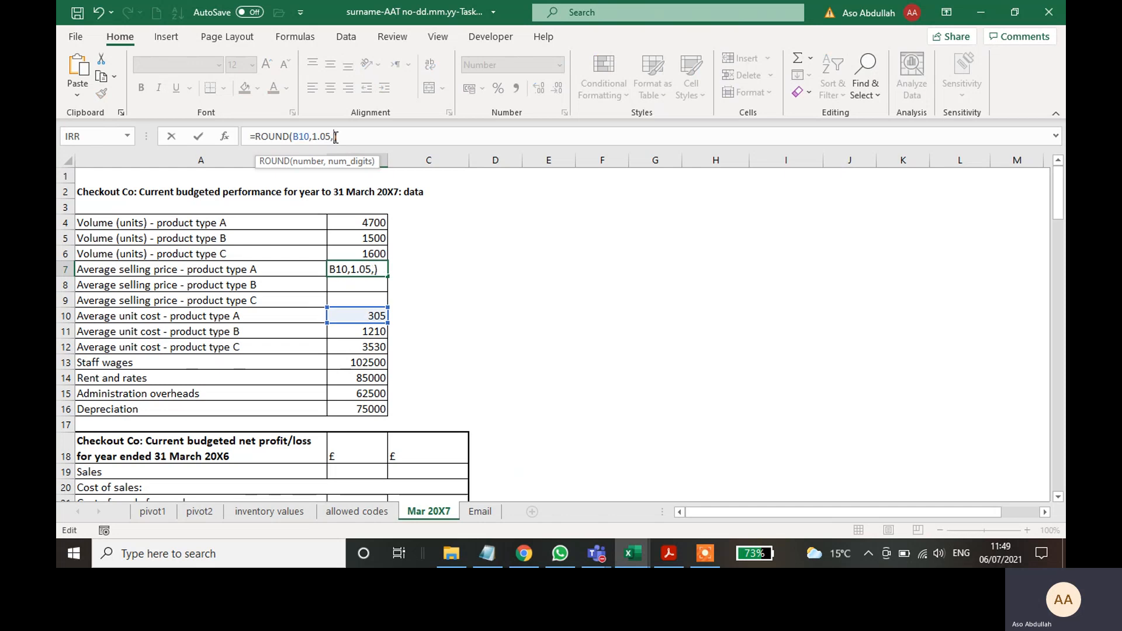
pyautogui.write('0')
pyautogui.press('Return')
pyautogui.press('Return')
pyautogui.click(475, 288)
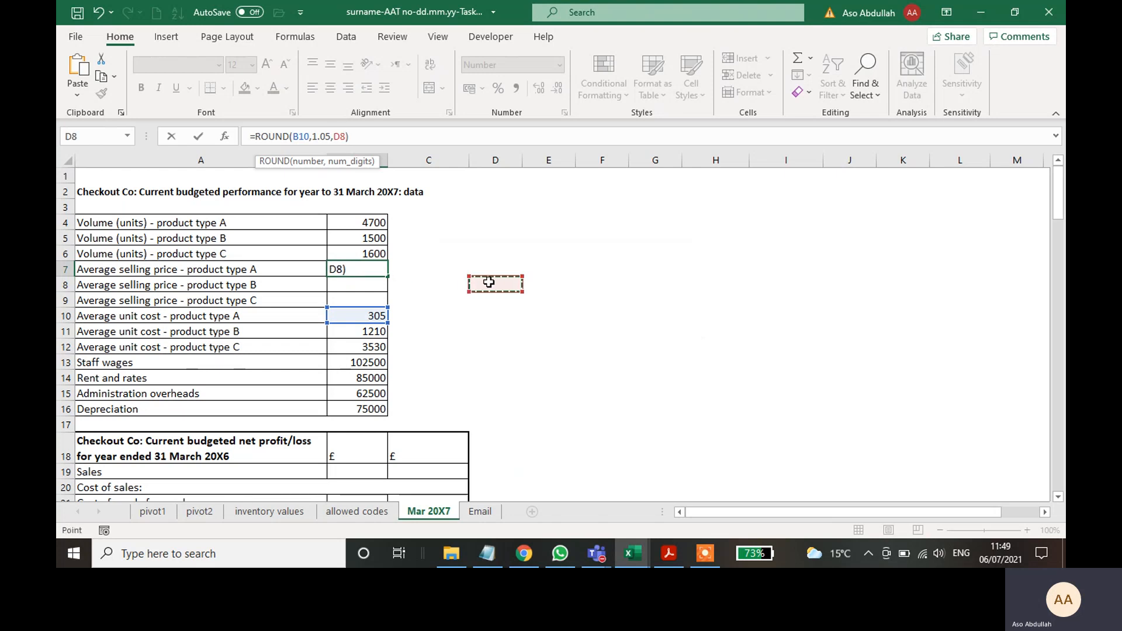
pyautogui.press('Escape')
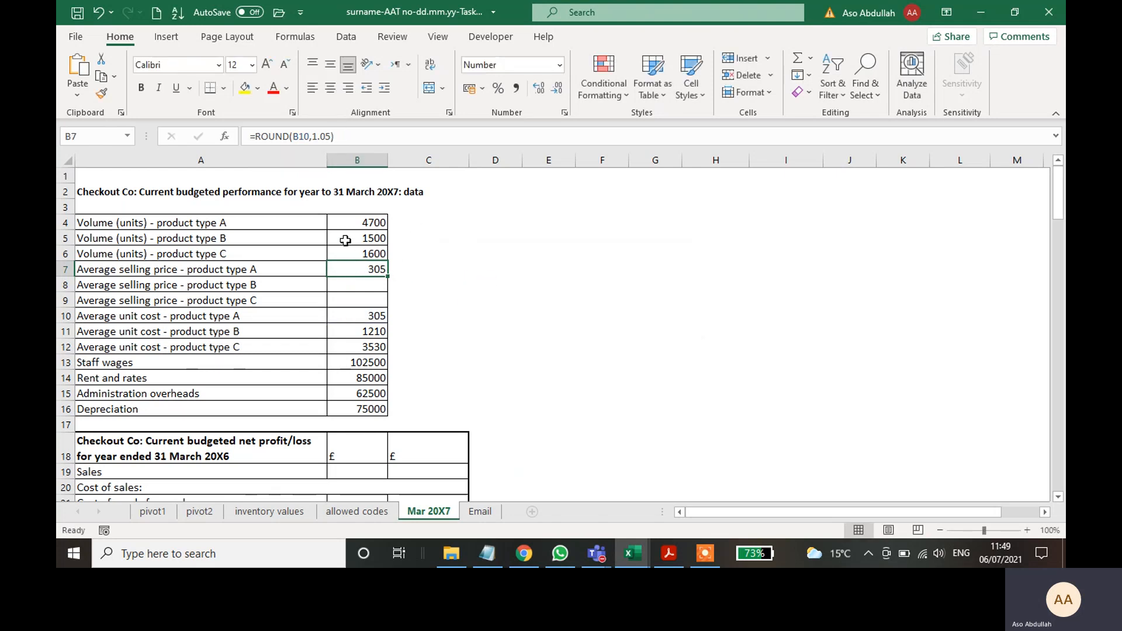
# - Correct product A's average selling price formula in B7 to =ROUND(B10*1.05,0)
pyautogui.click(312, 136)
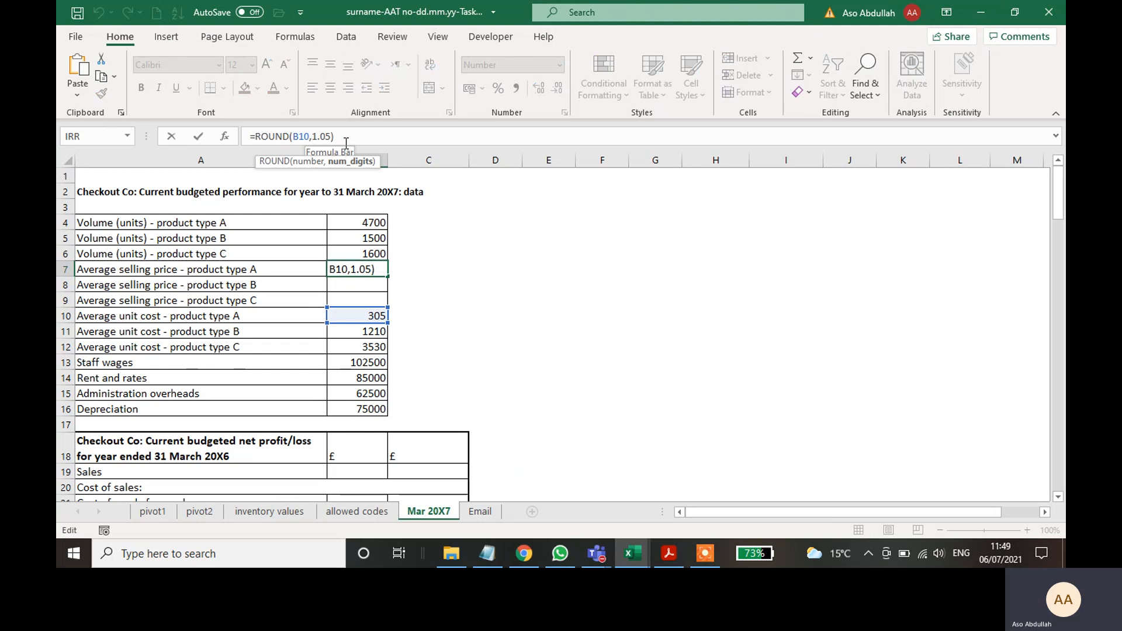
pyautogui.press('BackSpace')
pyautogui.write('*')
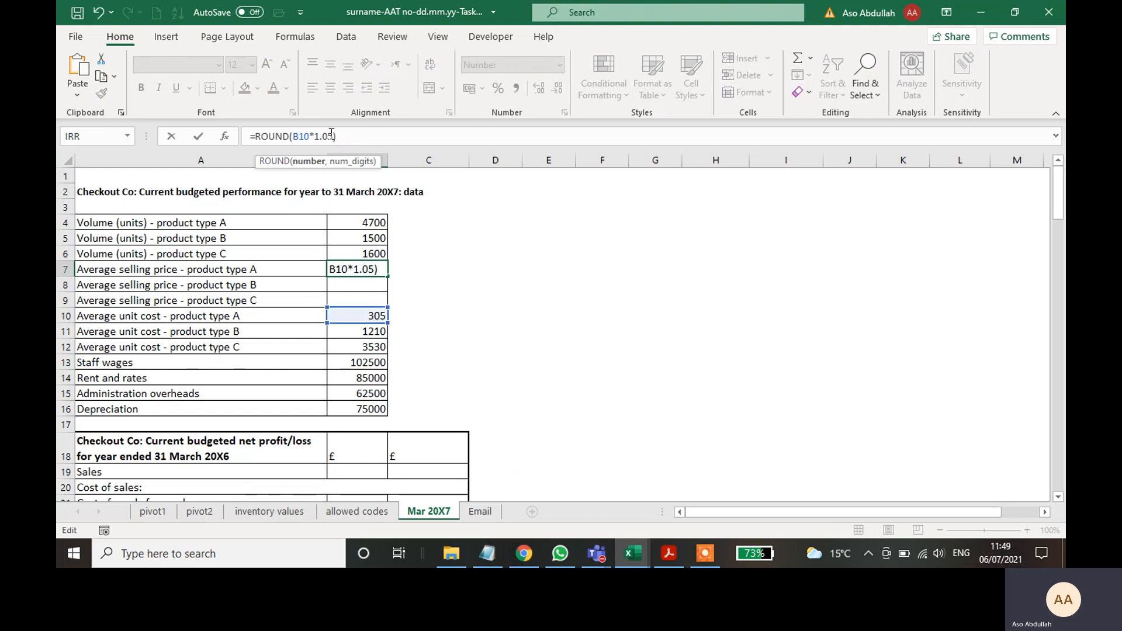
pyautogui.click(331, 135)
pyautogui.write(',0')
pyautogui.press('Return')
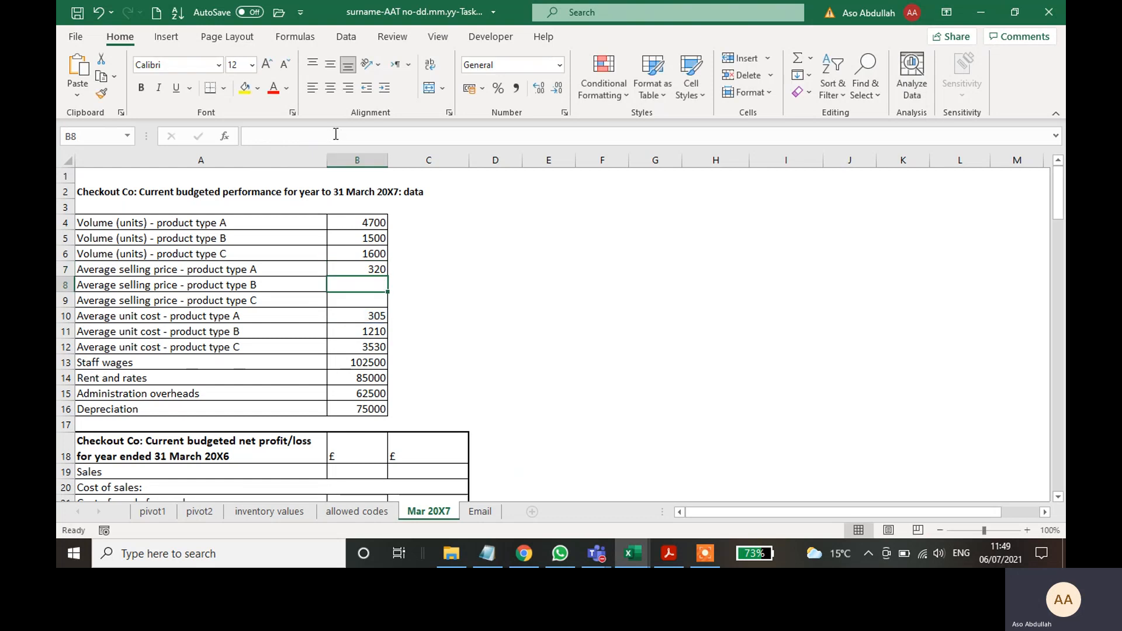
# - Copy product A's selling price formula from B7 down to B8 and B9 for products B and C
pyautogui.click(507, 280)
pyautogui.click(374, 271)
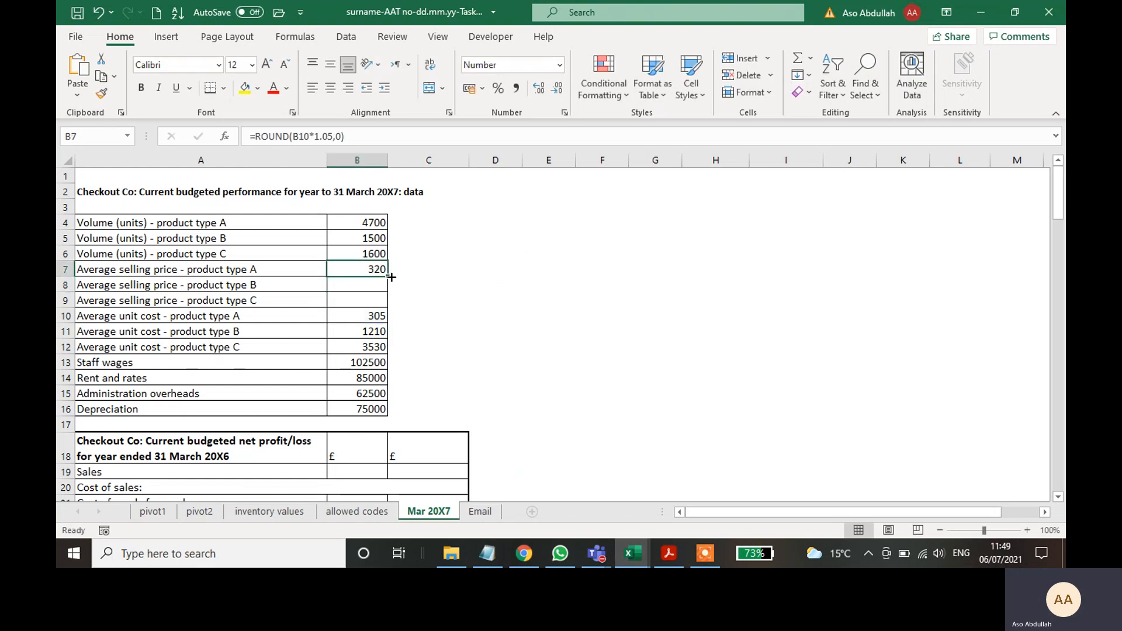
pyautogui.moveTo(391, 278); pyautogui.dragTo(389, 308)
pyautogui.click(394, 299)
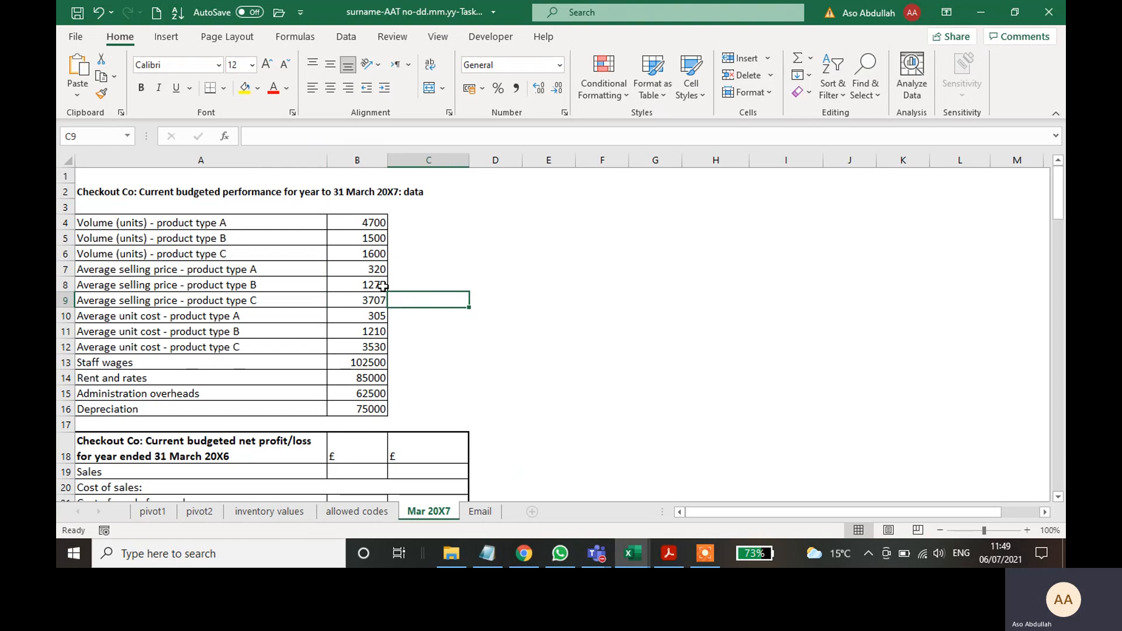
# - Inspect the ROUND formulas in B7, B8 and B9 for the three average selling prices
pyautogui.click(368, 273)
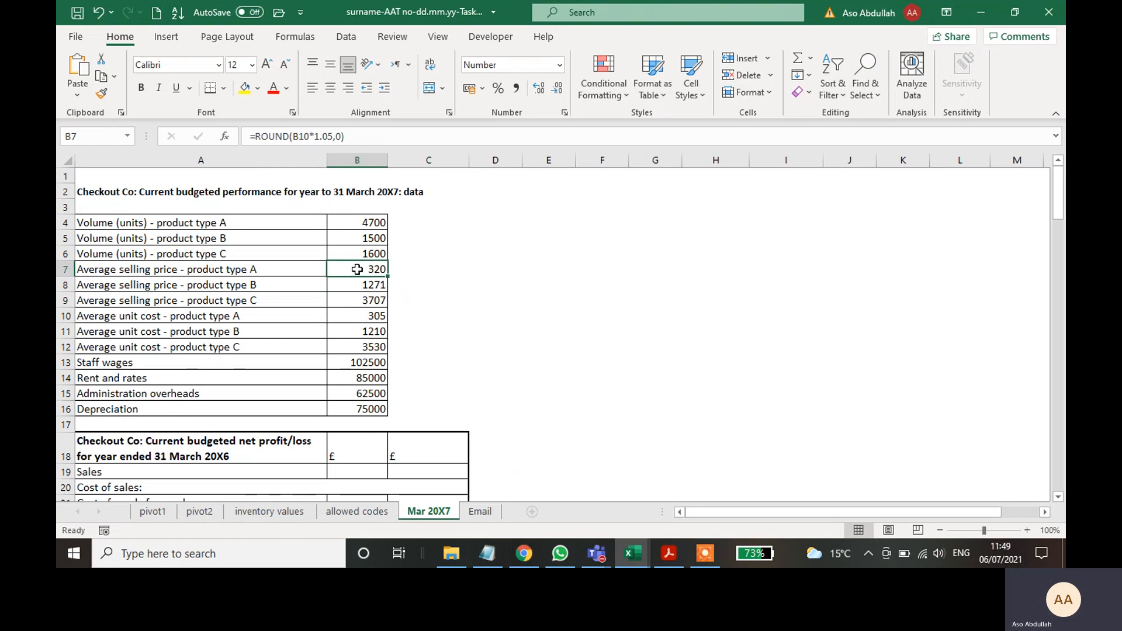
pyautogui.doubleClick(359, 269)
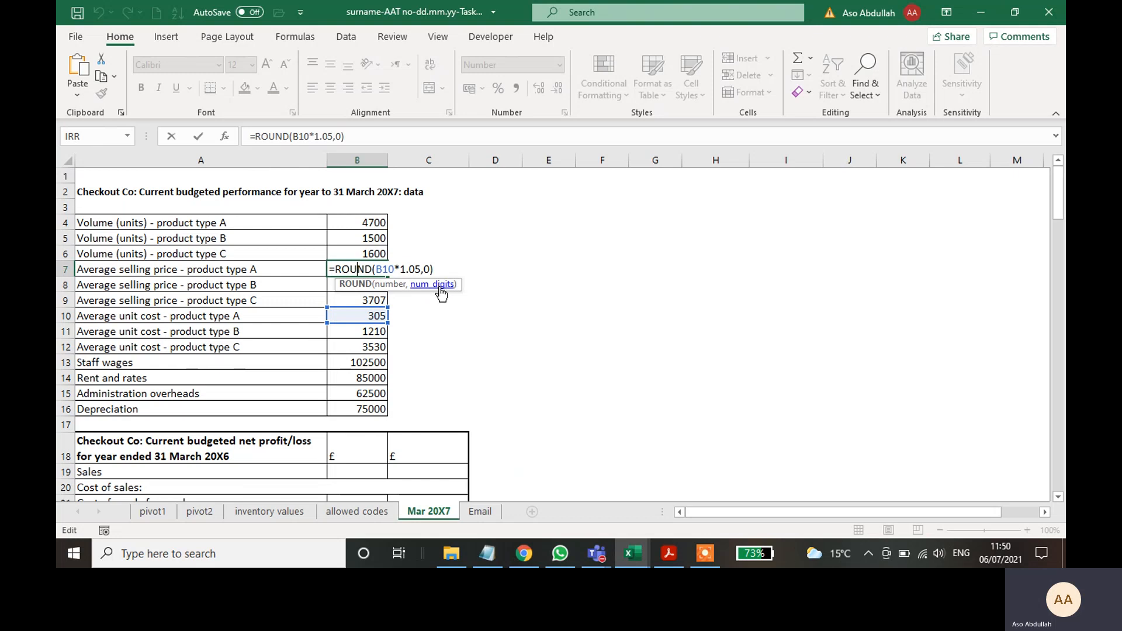
pyautogui.click(565, 298)
pyautogui.doubleClick(375, 284)
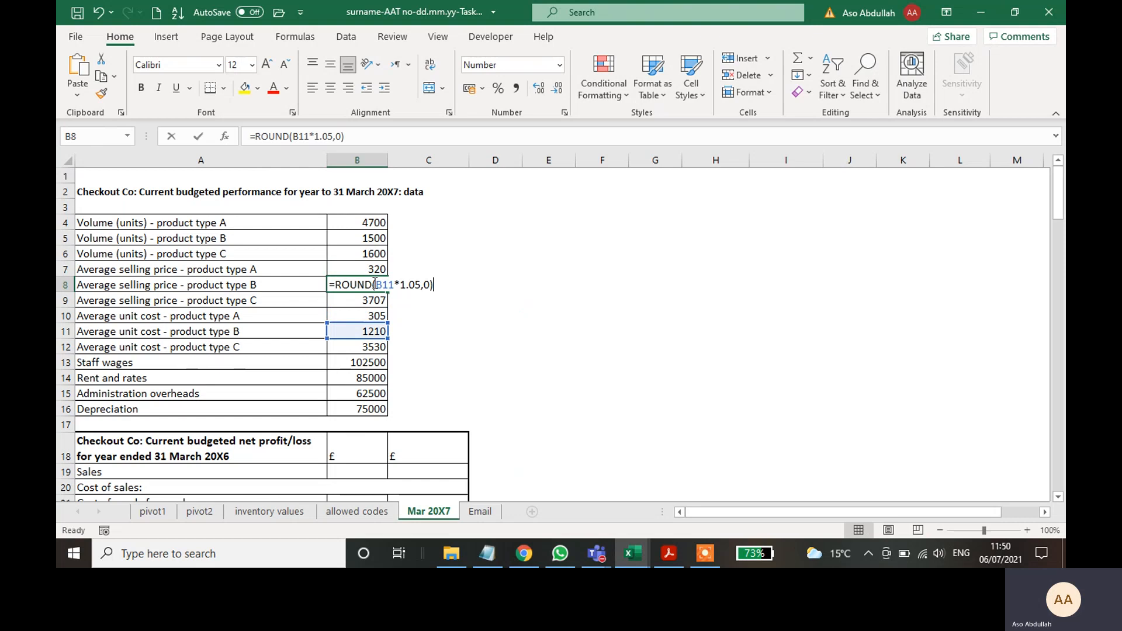
pyautogui.press('Return')
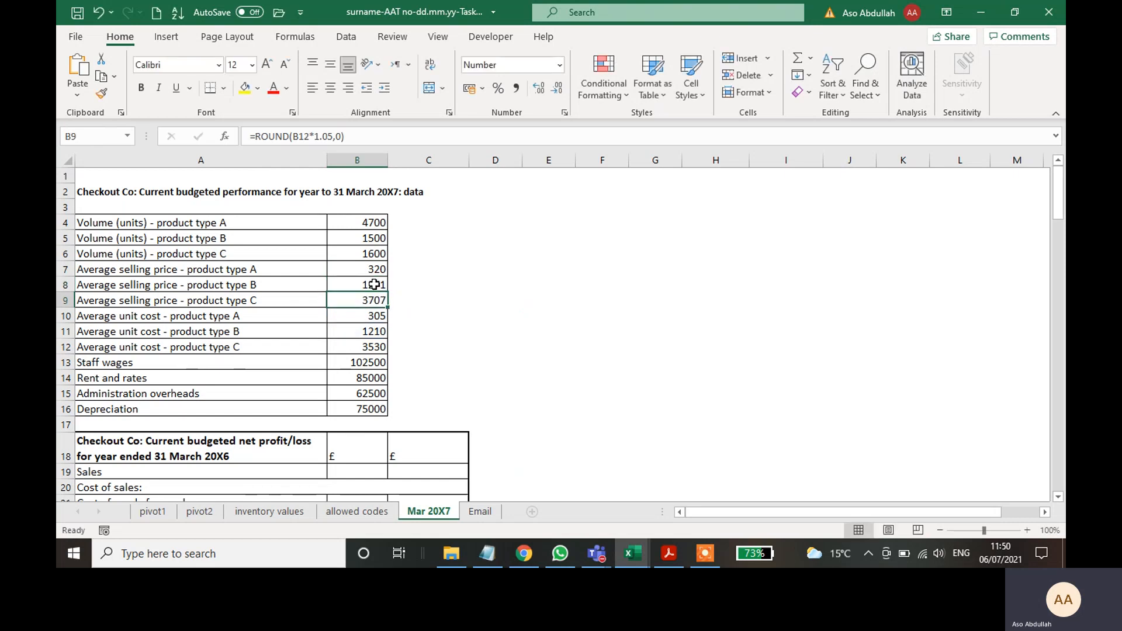
pyautogui.doubleClick(373, 300)
pyautogui.press('Return')
pyautogui.click(507, 298)
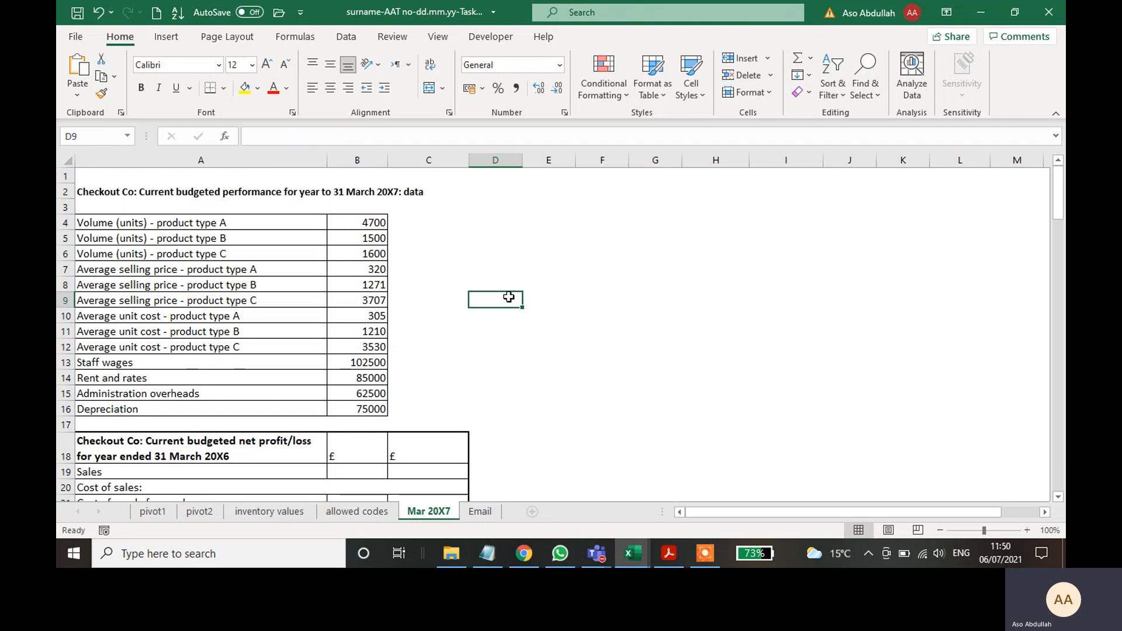
# - Switch to the task PDF in Adobe Acrobat Reader and highlight part (e)'s paragraph on the 5% mark-up and rounding
pyautogui.click(669, 552)
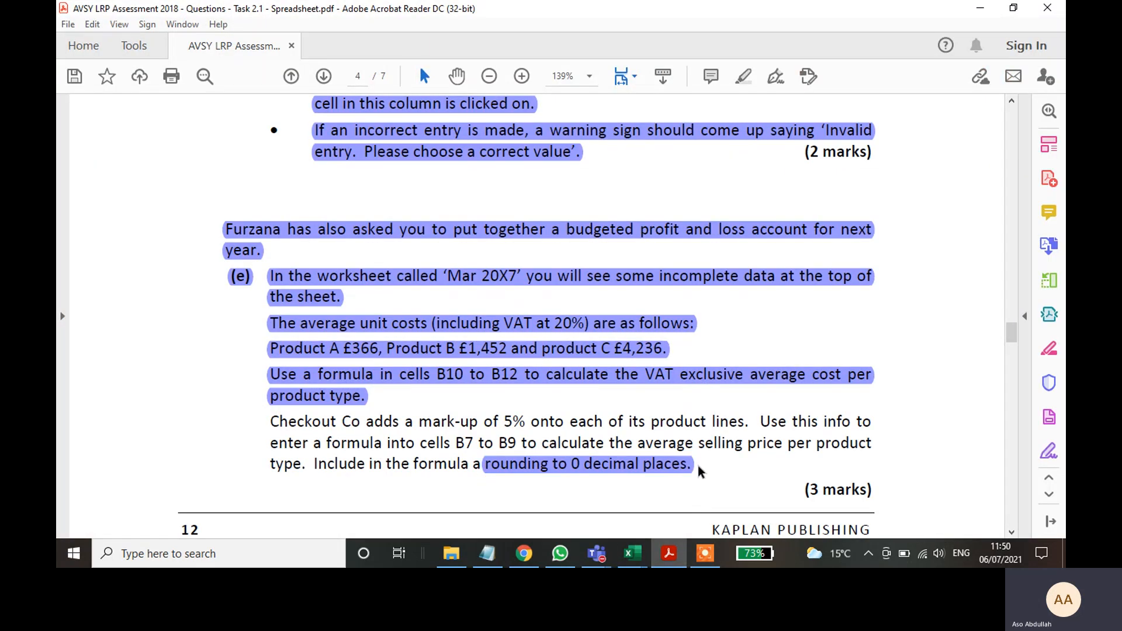
pyautogui.moveTo(682, 466); pyautogui.dragTo(269, 418)
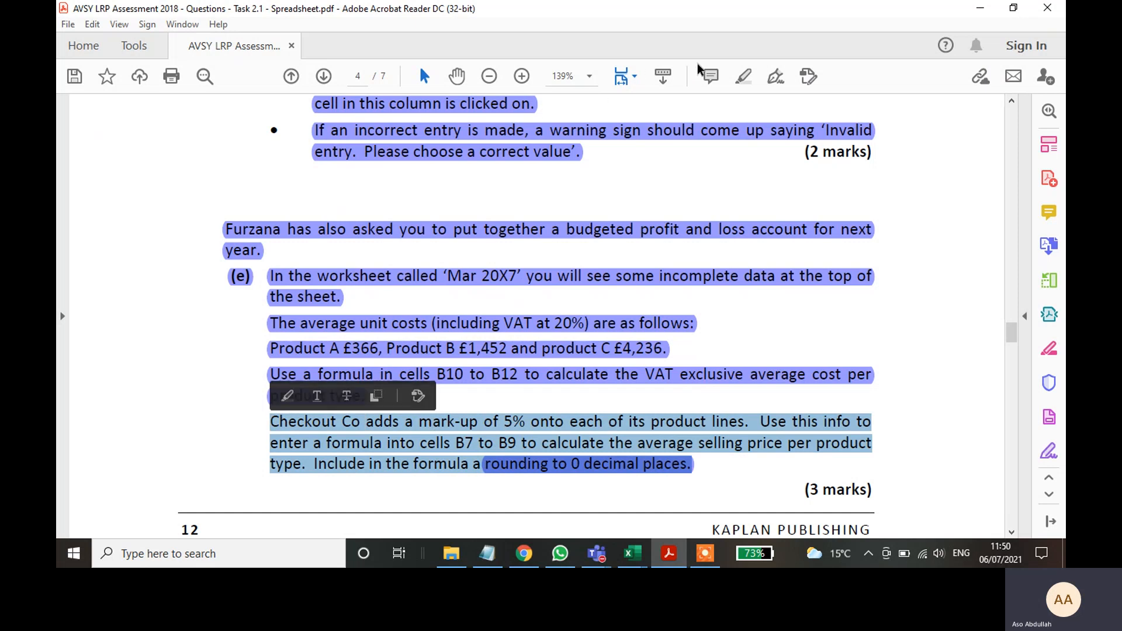
pyautogui.click(743, 77)
# - Read part (f) on completing the 'Mar 20X7' profit and loss proforma, including showing column C cost subtotals as negative figures
pyautogui.scroll(-10, 514, 451)
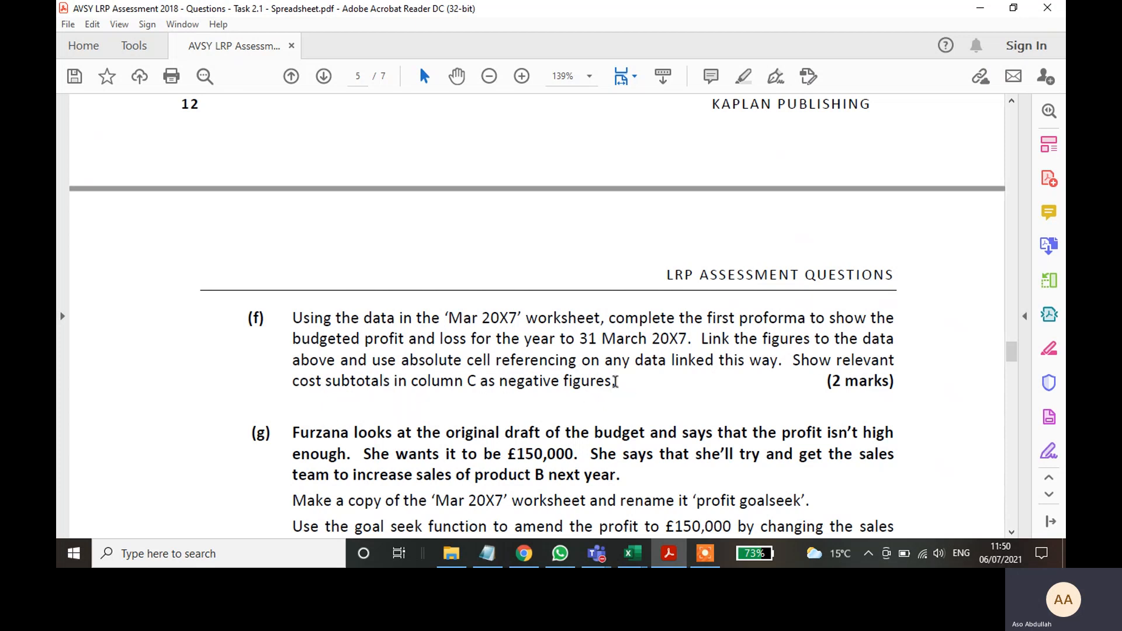
pyautogui.moveTo(614, 381); pyautogui.dragTo(468, 382)
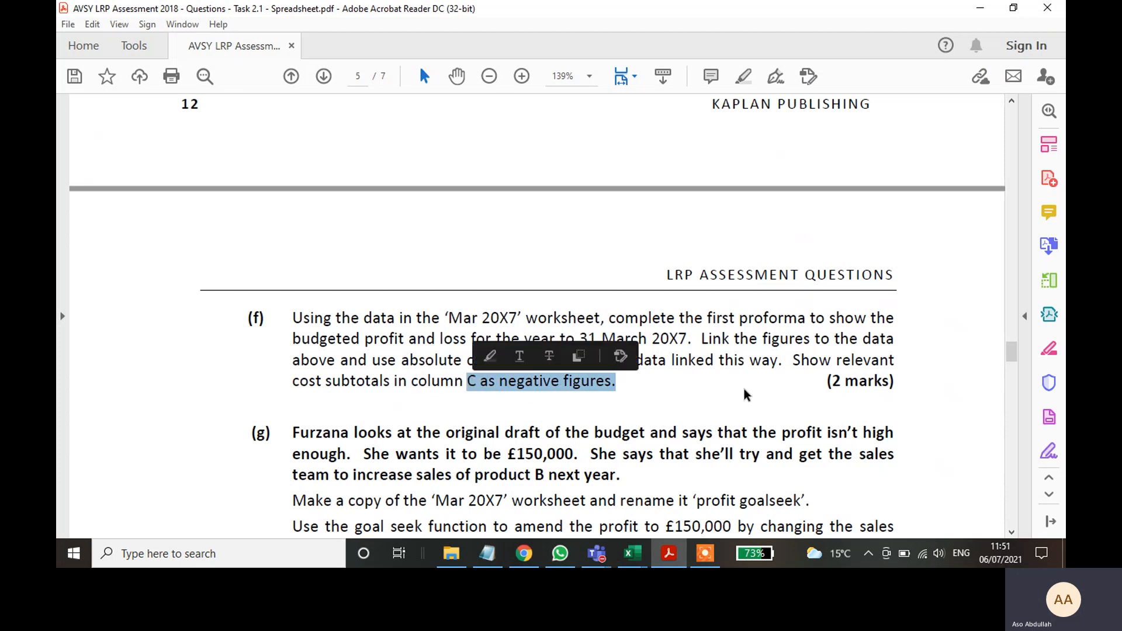
pyautogui.click(938, 385)
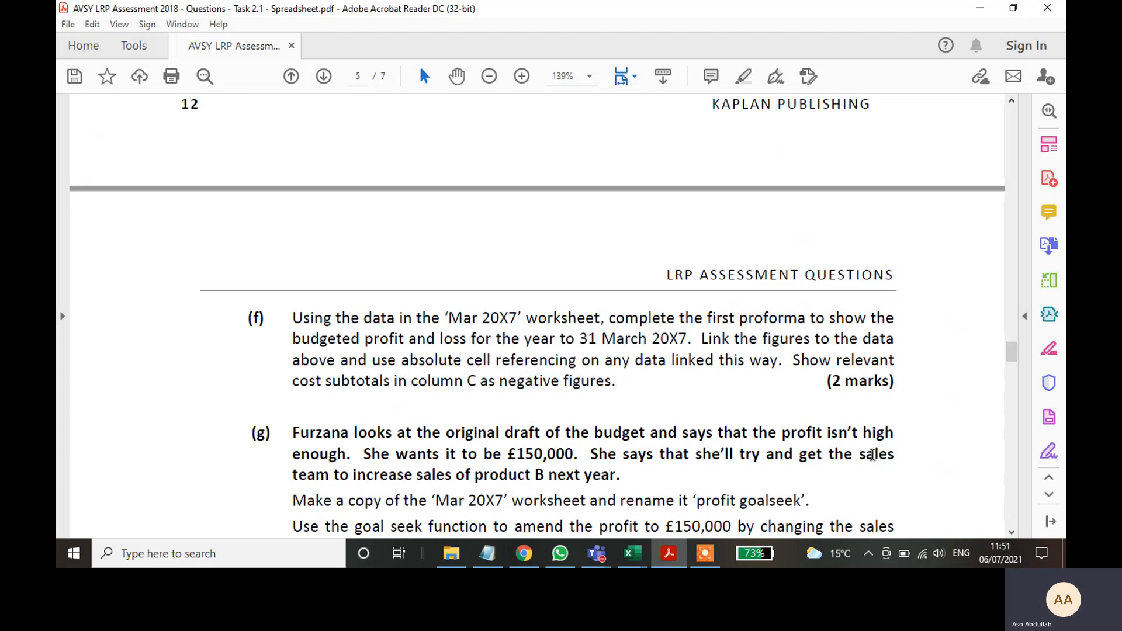
# - Switch to the Excel workbook and examine the 'Mar 20X7' volume and unit cost rows alongside the profit and loss proforma
pyautogui.click(670, 558)
pyautogui.click(670, 558)
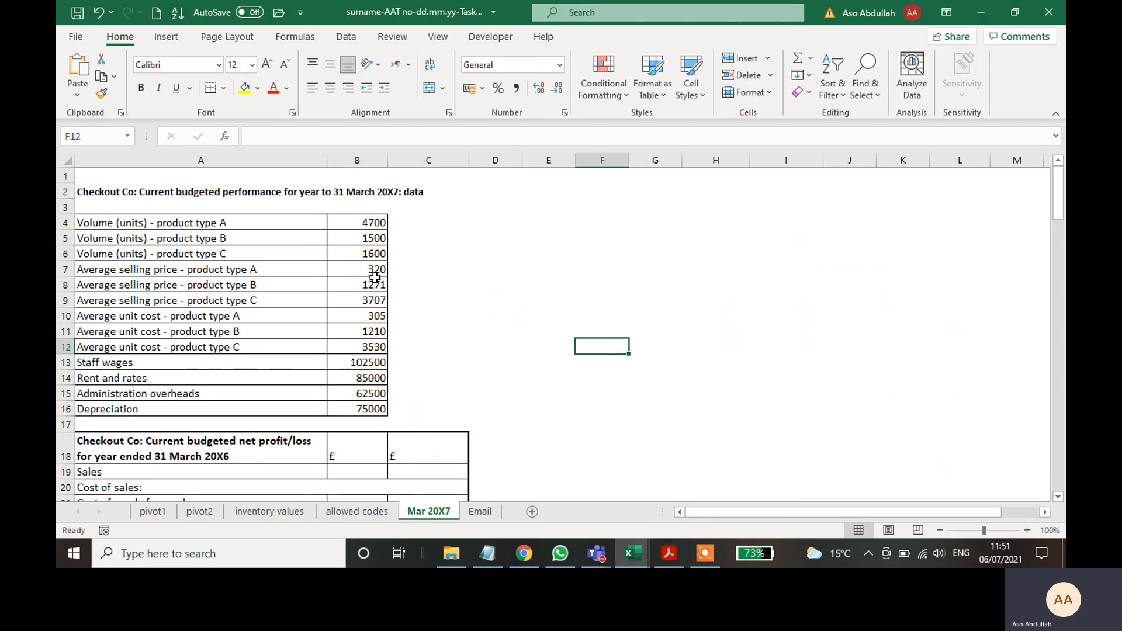
pyautogui.scroll(-2, 371, 353)
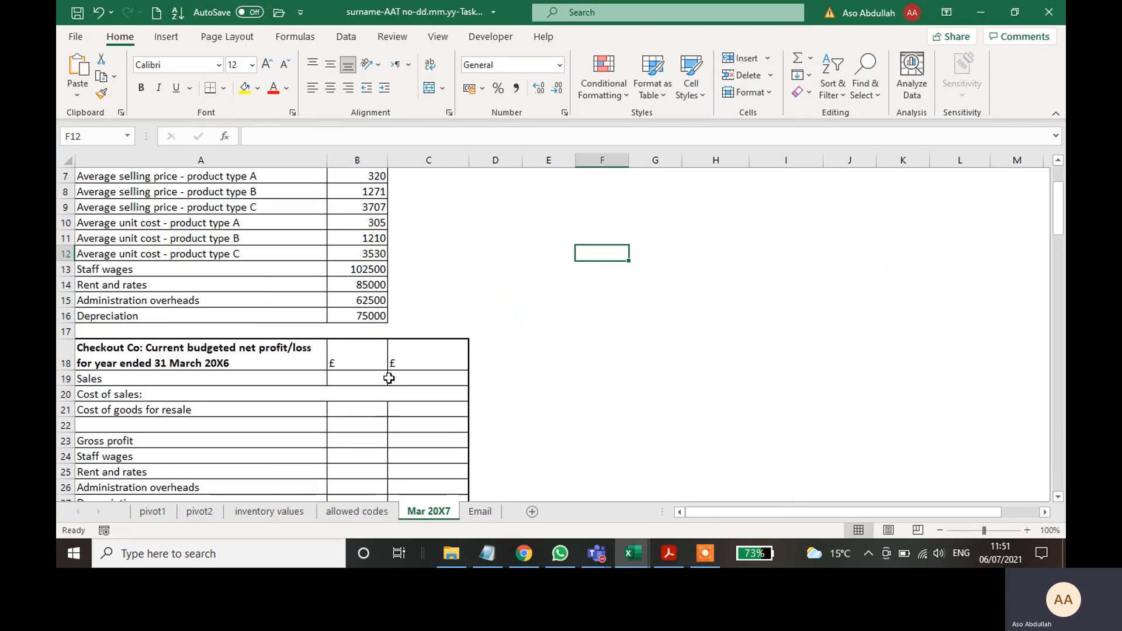
pyautogui.click(429, 377)
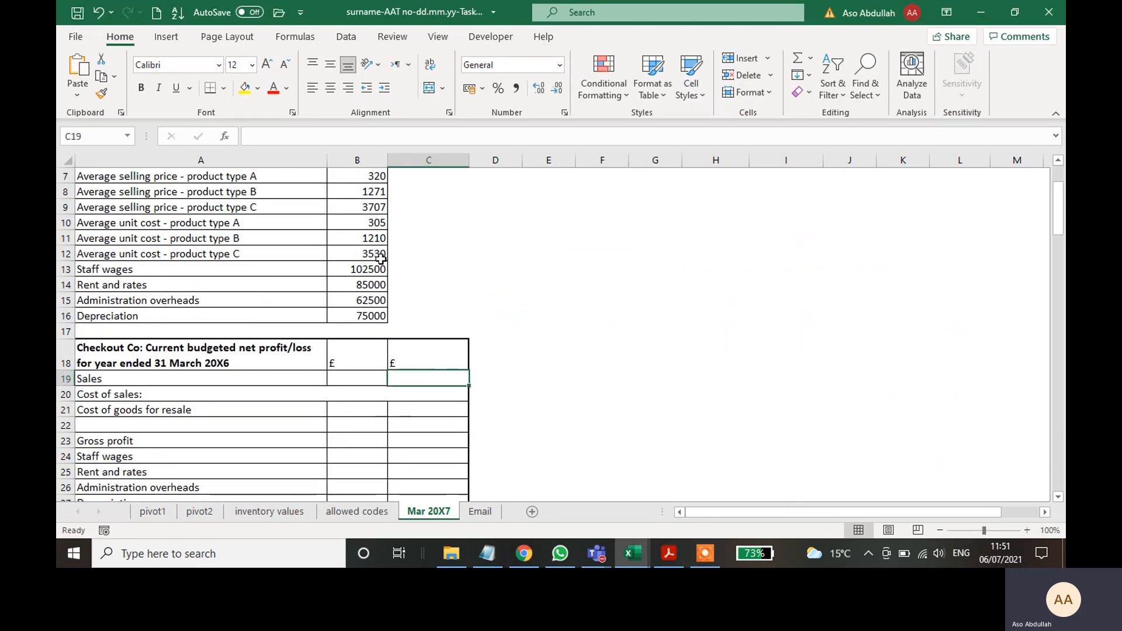
pyautogui.scroll(1, 425, 320)
pyautogui.scroll(2, 425, 320)
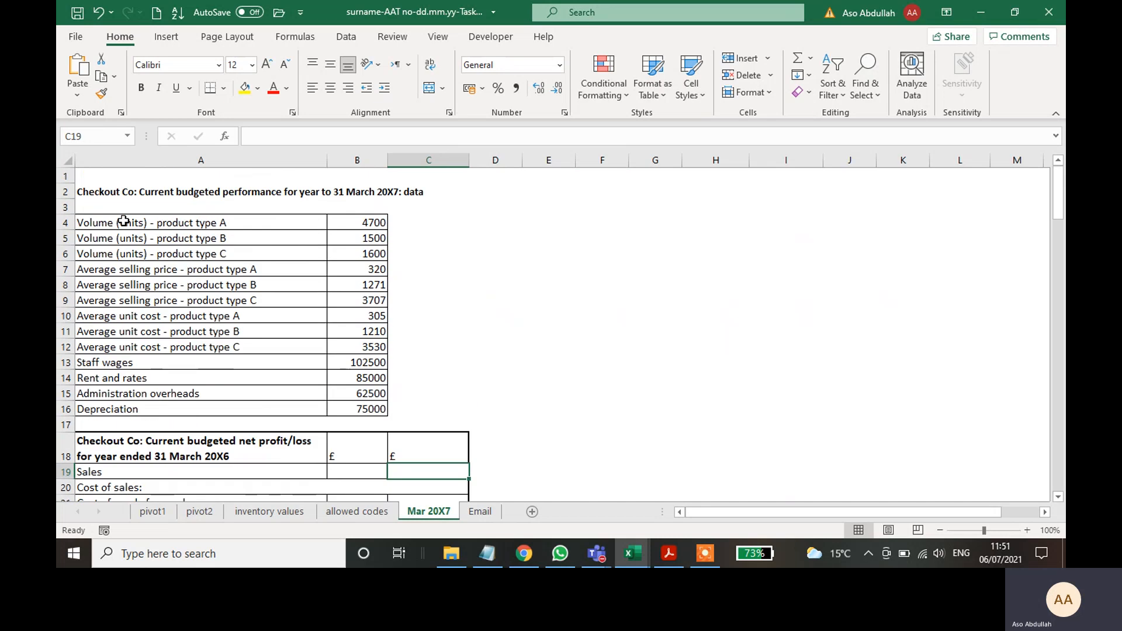
pyautogui.click(272, 222)
pyautogui.click(260, 236)
pyautogui.click(274, 260)
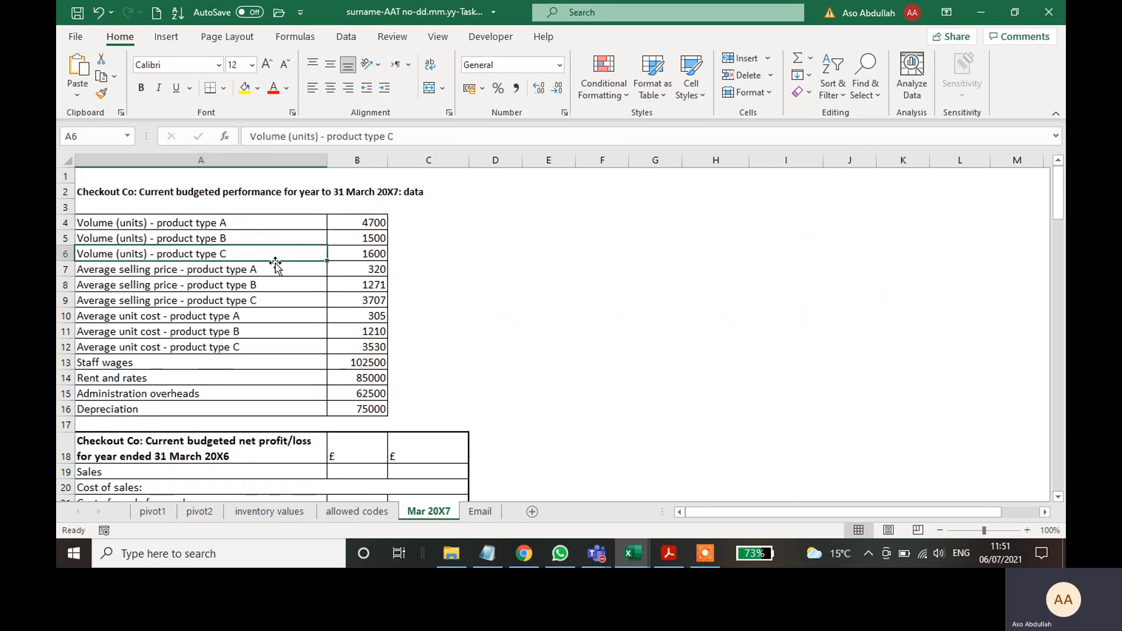
pyautogui.click(369, 222)
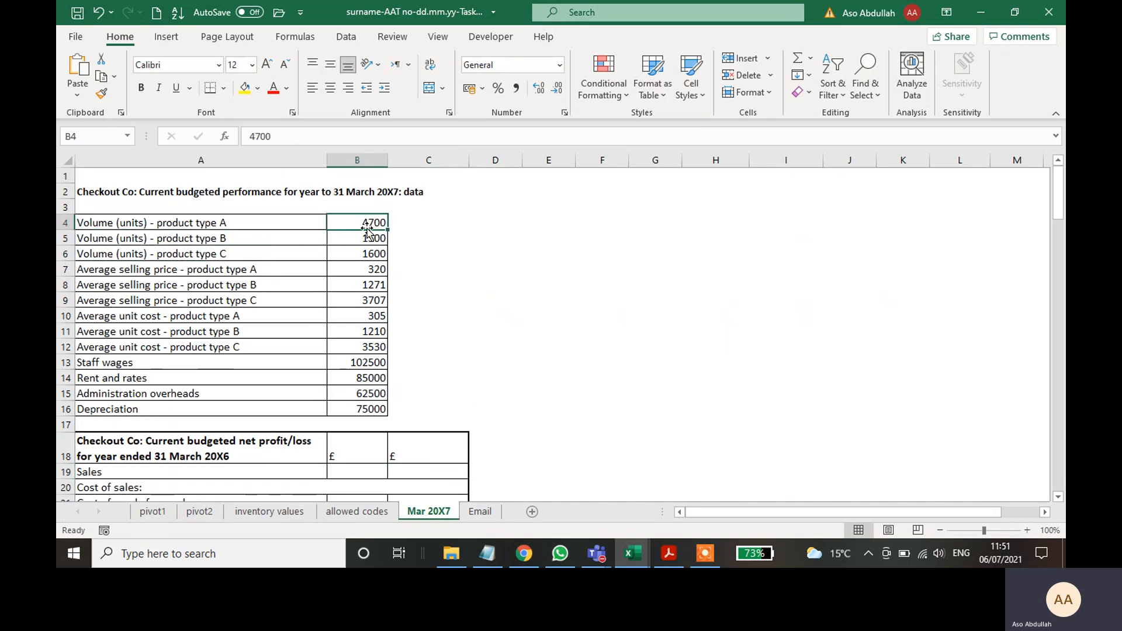
pyautogui.click(248, 319)
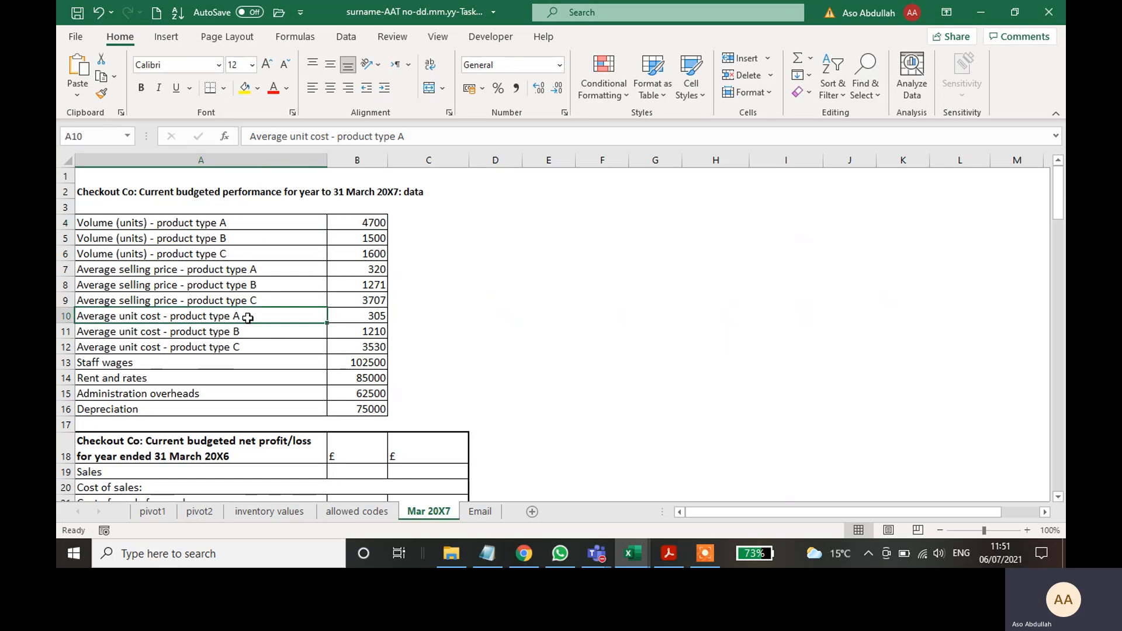
# - Start the Sales formula in C19 with product A's volume times its unit cost, =(B4*B10)
pyautogui.click(414, 471)
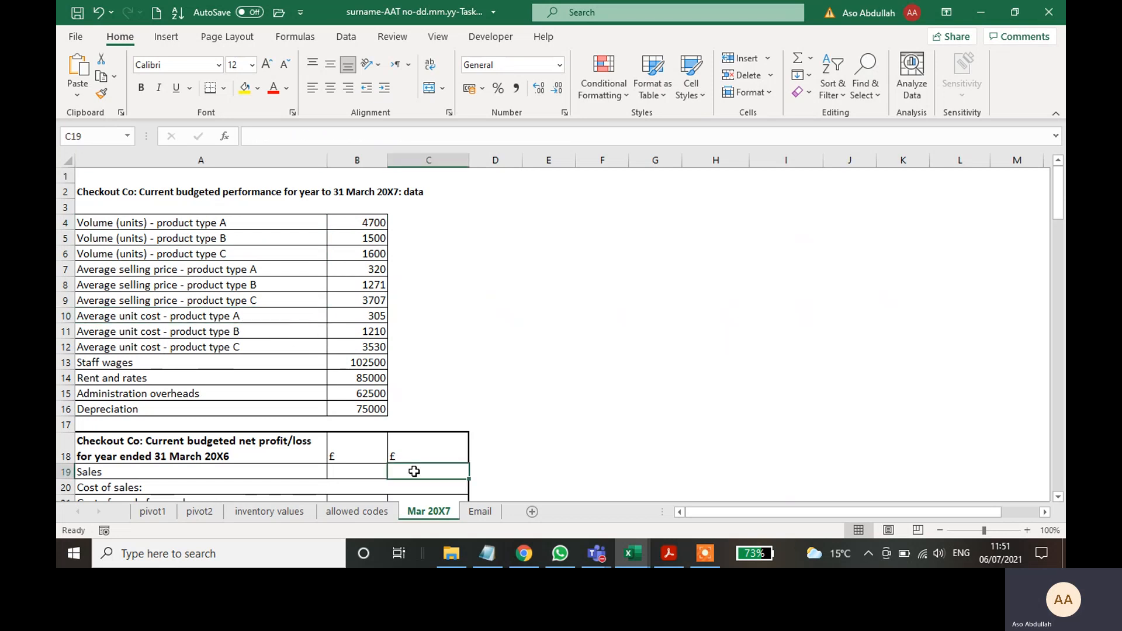
pyautogui.write('=')
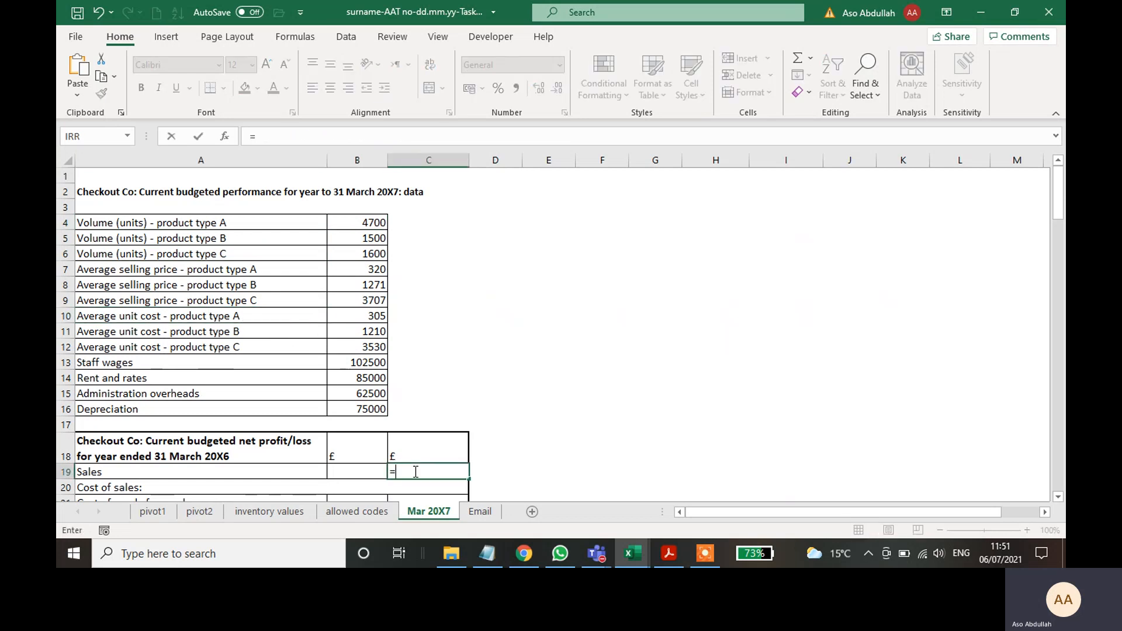
pyautogui.write('(')
pyautogui.click(346, 221)
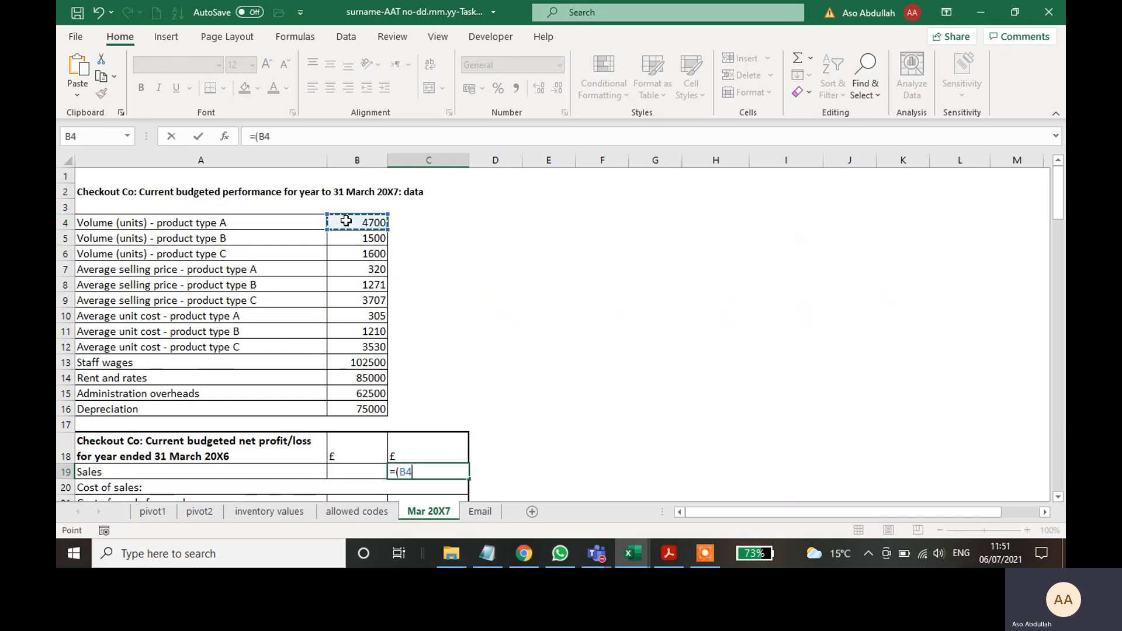
pyautogui.write('*')
pyautogui.click(364, 319)
pyautogui.write(')')
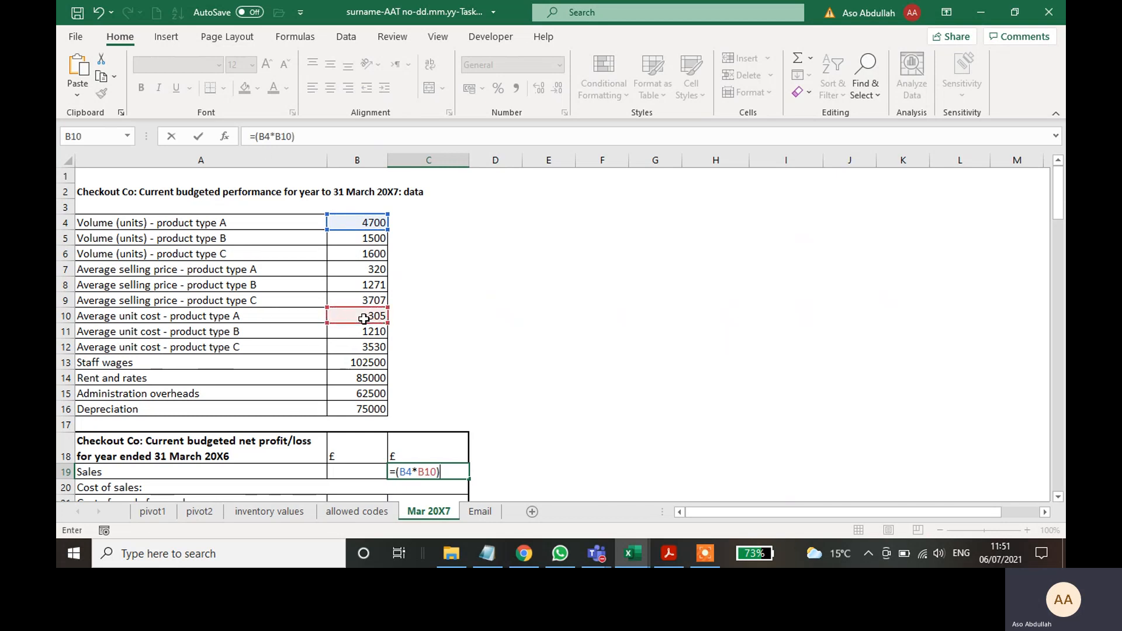
# - Complete the C19 Sales formula by adding products B and C as +(B5*B11)+(B6*B12)
pyautogui.write('+(')
pyautogui.click(369, 238)
pyautogui.write('*')
pyautogui.click(365, 329)
pyautogui.write(')+')
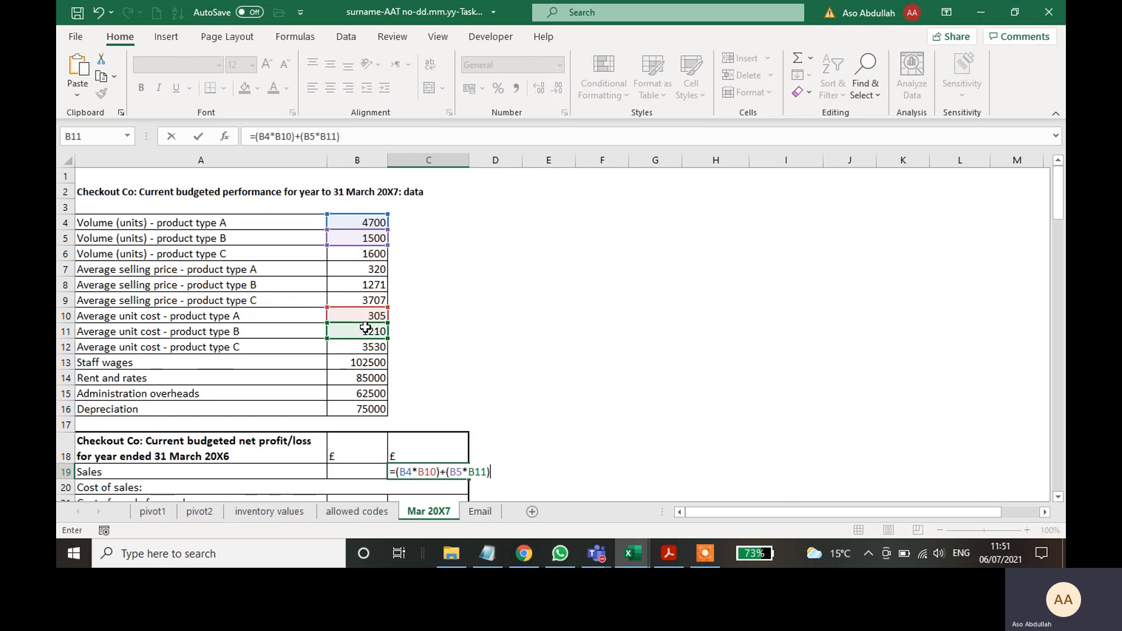
pyautogui.write('(')
pyautogui.click(359, 251)
pyautogui.write('*')
pyautogui.click(368, 349)
pyautogui.write(')')
pyautogui.press('Return')
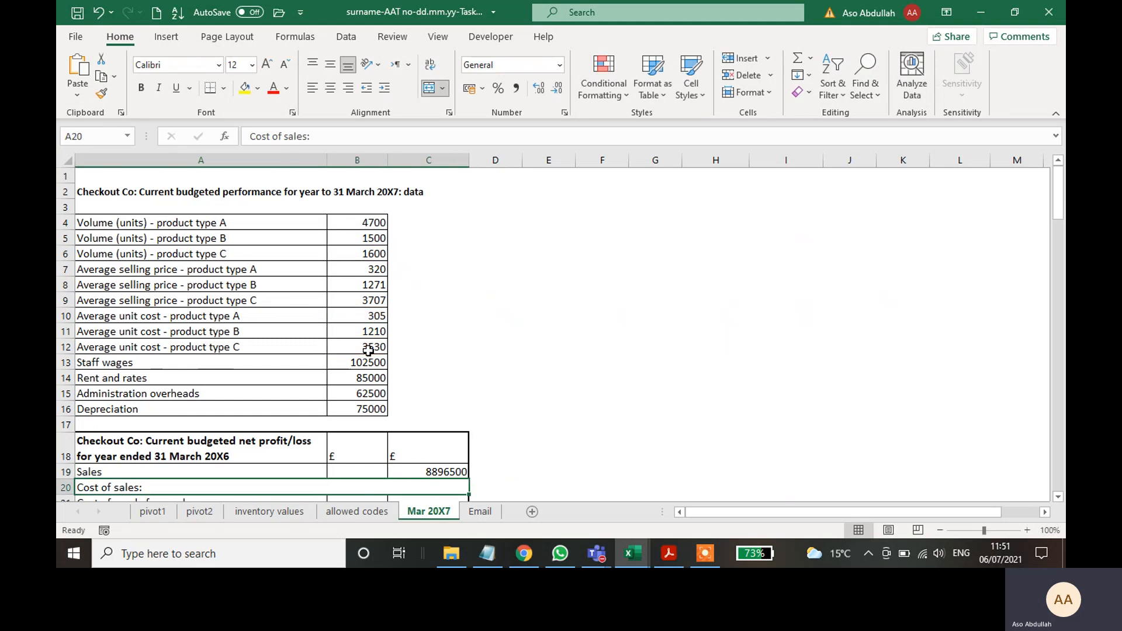
# - Review the Sales formula in C19 against the volumes in B4 to B6 and the unit costs in B10 and B11
pyautogui.click(534, 404)
pyautogui.click(443, 474)
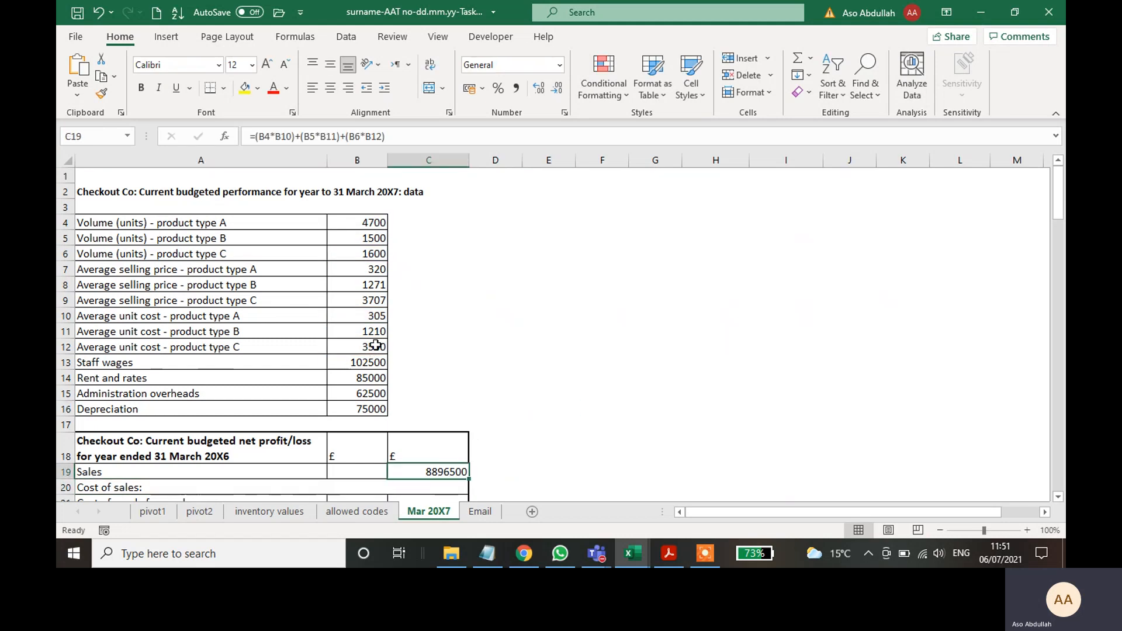
pyautogui.click(375, 225)
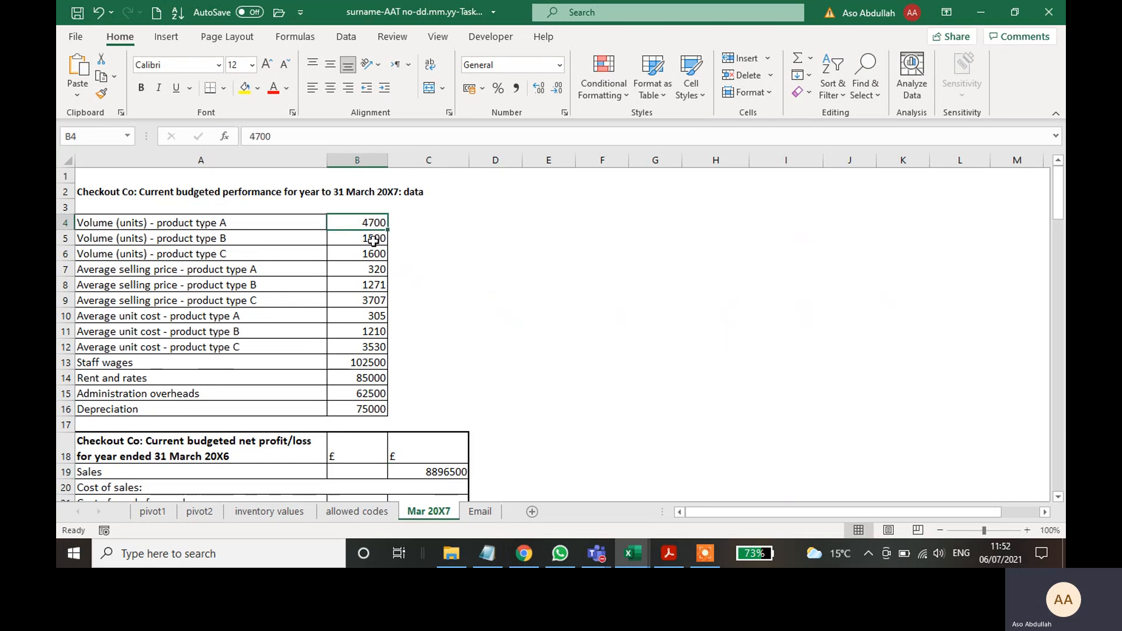
pyautogui.click(373, 240)
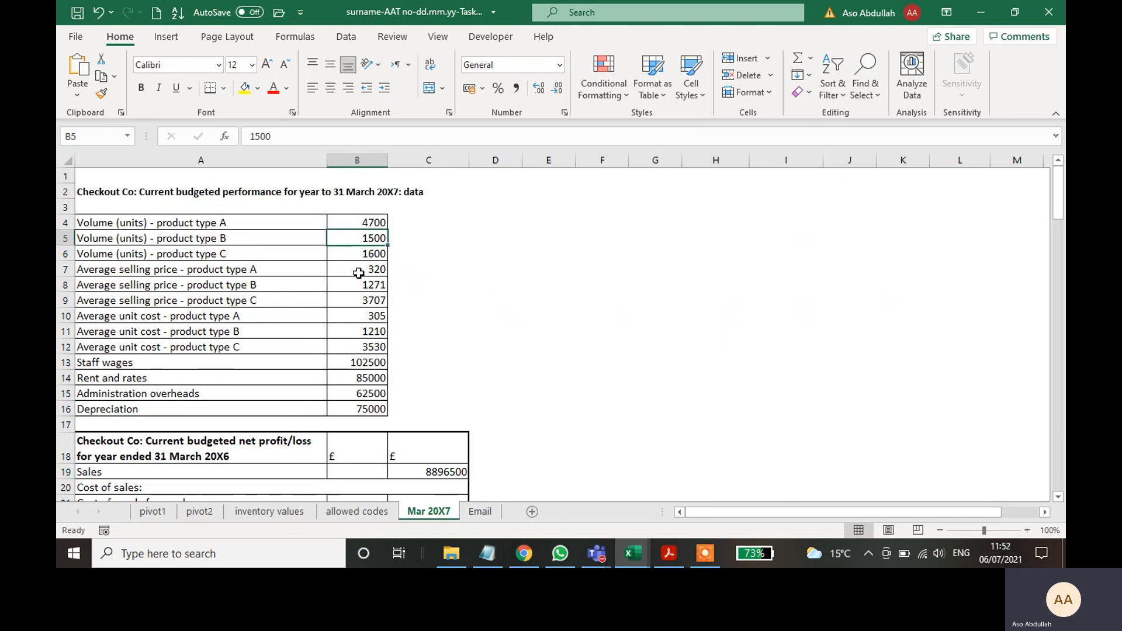
pyautogui.click(371, 256)
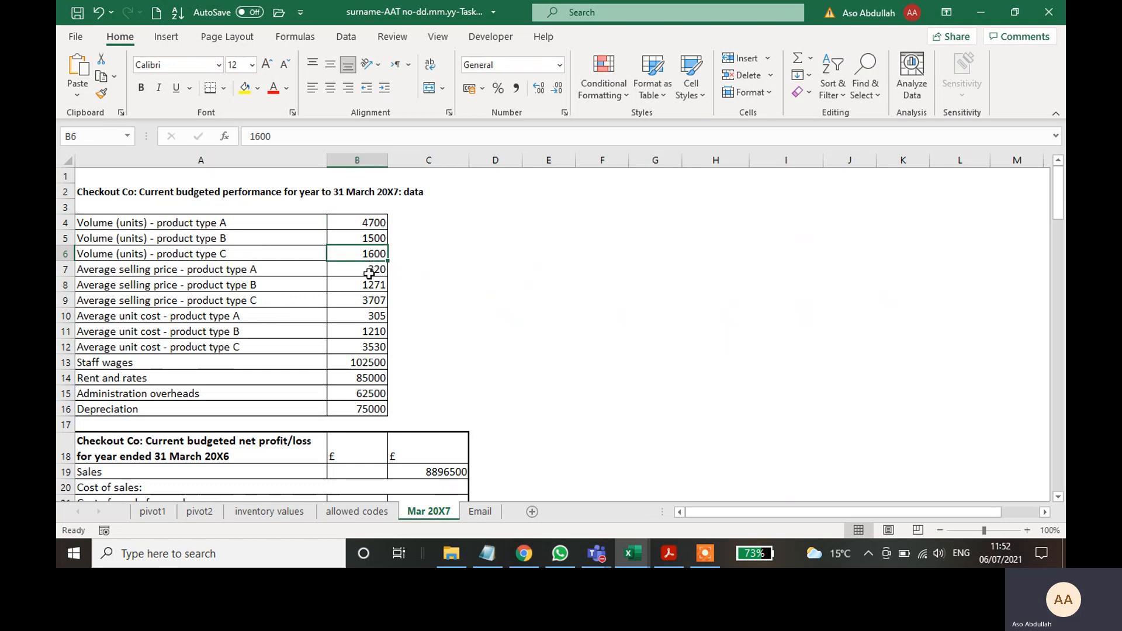
pyautogui.click(365, 317)
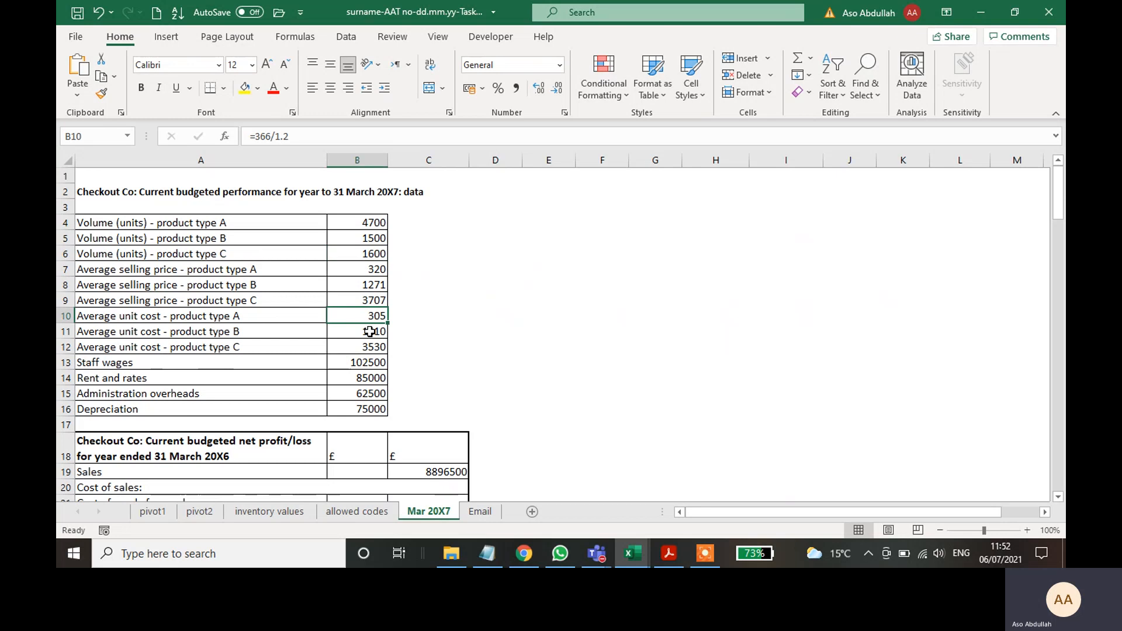
pyautogui.click(369, 331)
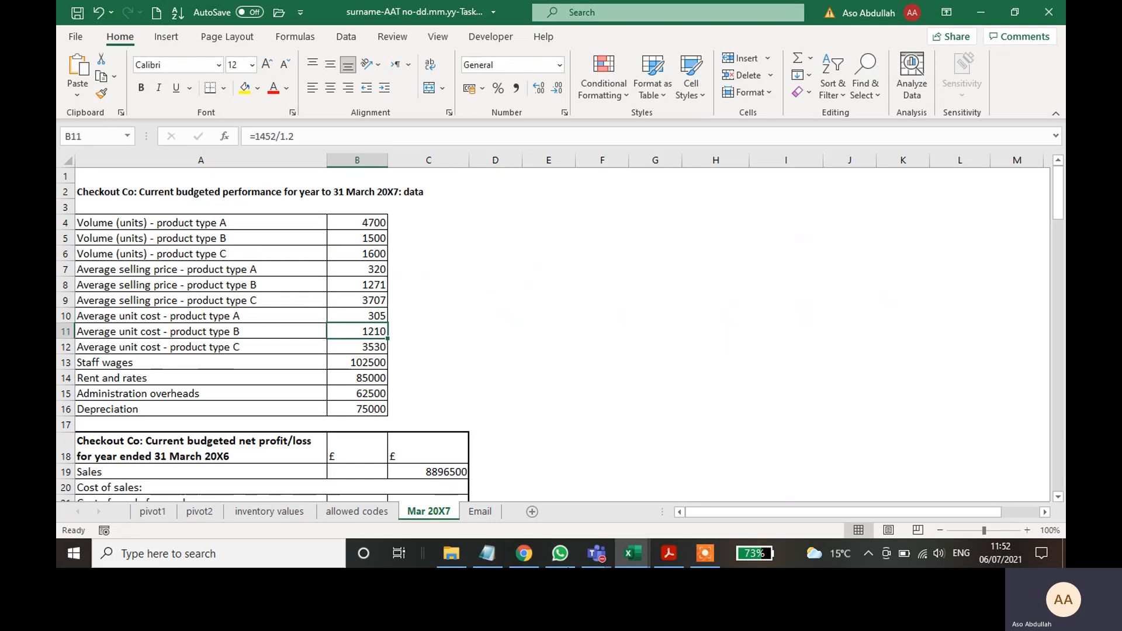
# - Recheck part (e) in the task PDF in Acrobat Reader, and return to Excel to check cells B12 to B14
pyautogui.click(668, 553)
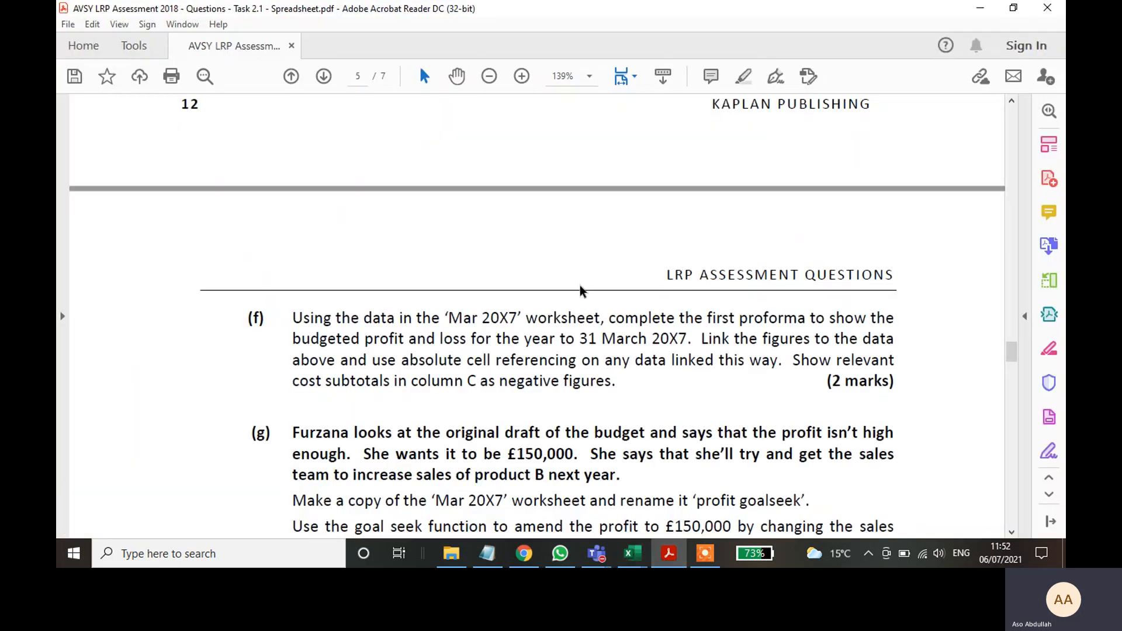
pyautogui.scroll(5, 575, 212)
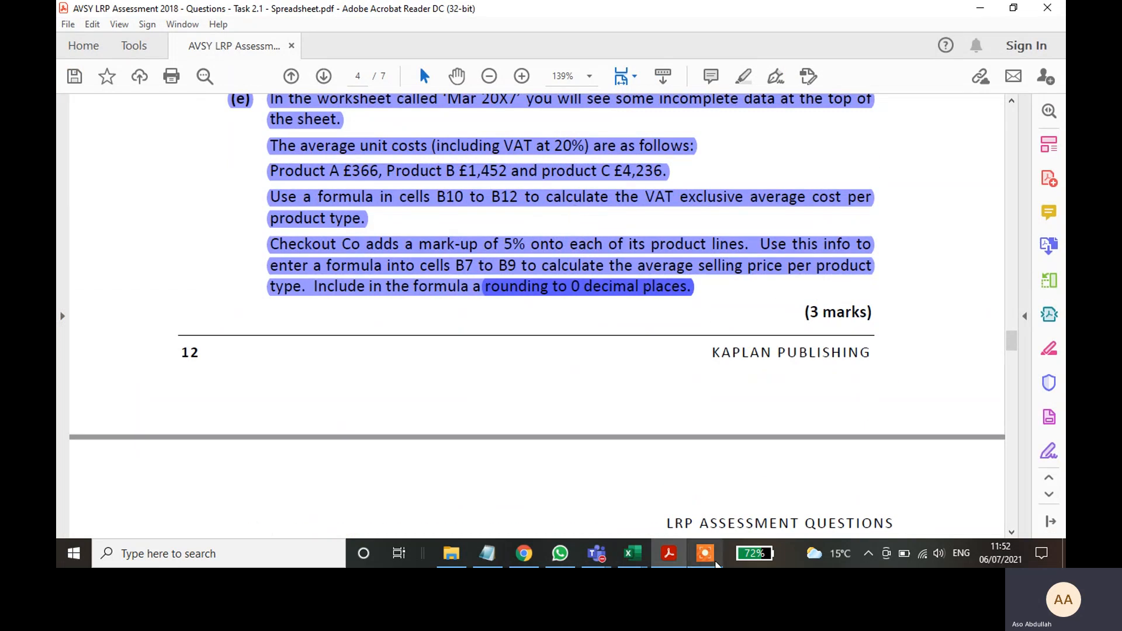
pyautogui.moveTo(716, 564)
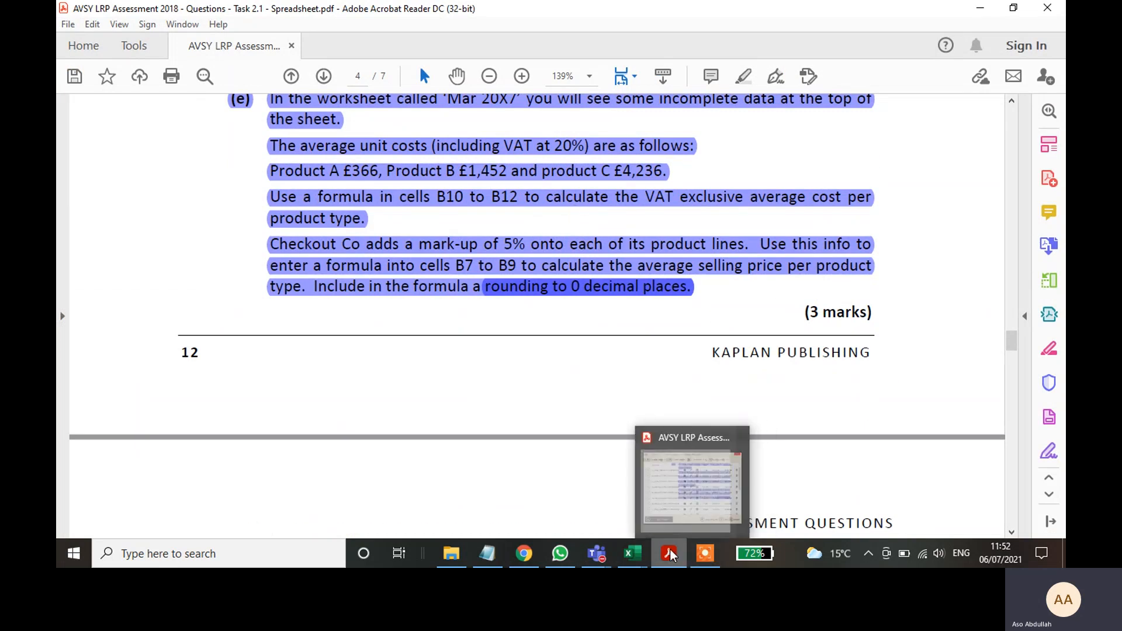
pyautogui.click(632, 553)
pyautogui.click(377, 348)
pyautogui.click(472, 374)
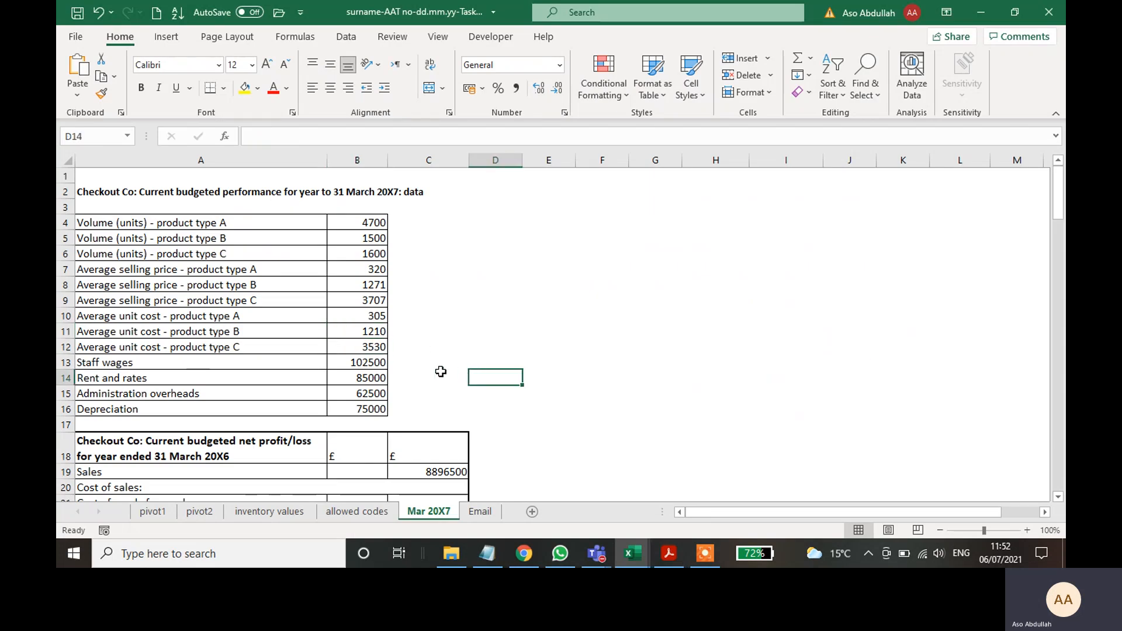
pyautogui.click(375, 361)
pyautogui.click(370, 377)
pyautogui.click(552, 459)
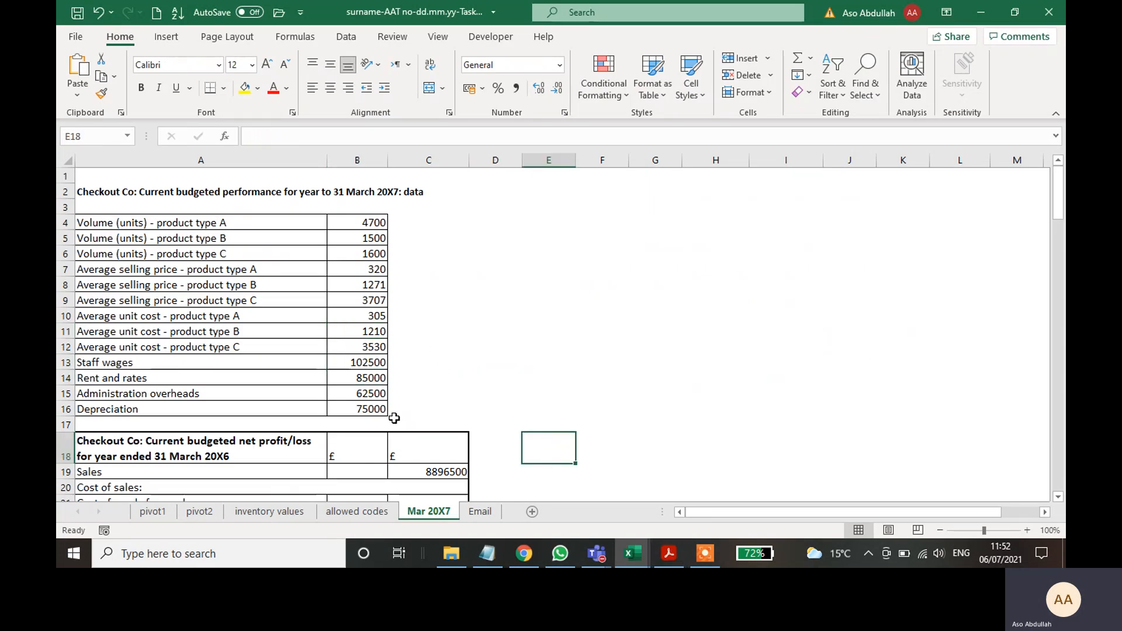
# - Change the C19 Sales formula to use the average selling prices, =(B4*B7)+(B5*B8)+(B6*B9)
pyautogui.click(457, 472)
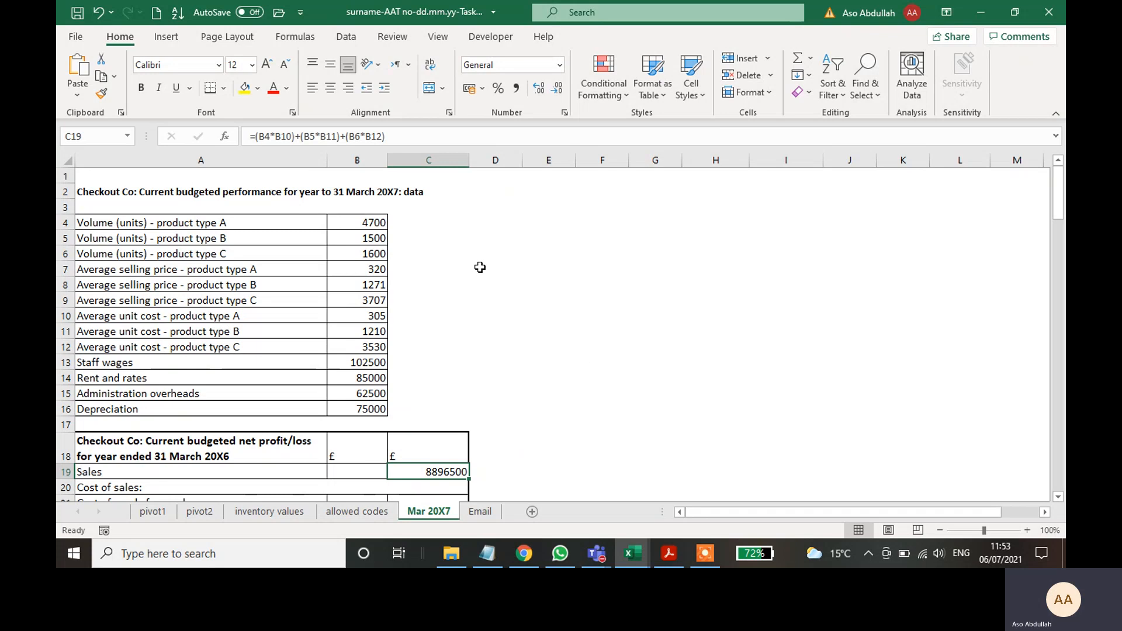
pyautogui.click(301, 136)
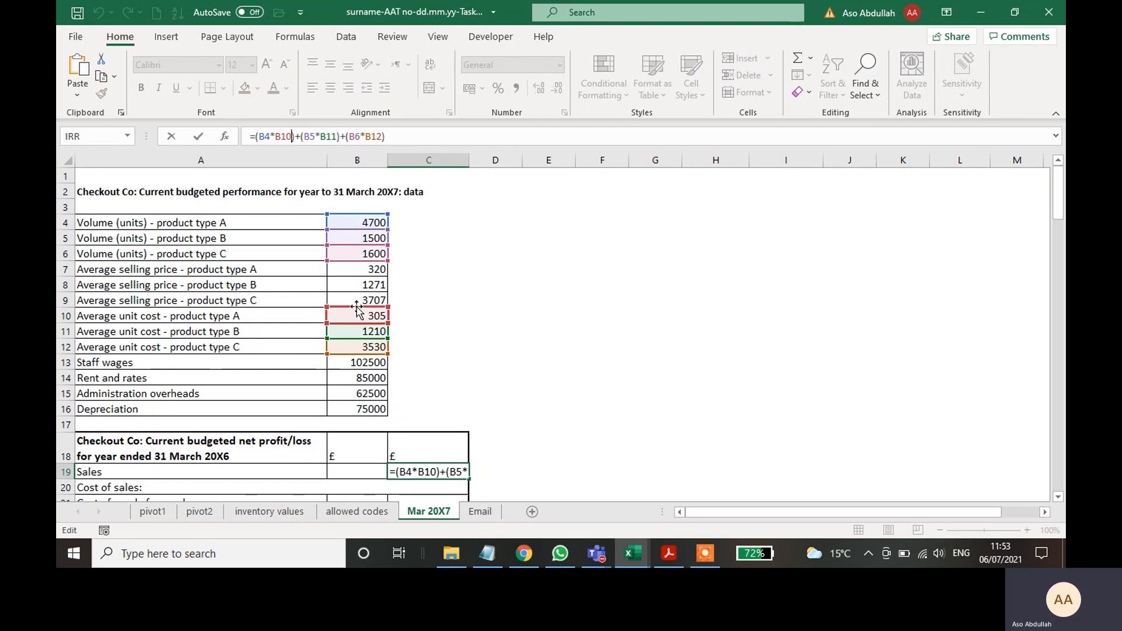
pyautogui.moveTo(357, 308); pyautogui.dragTo(361, 271)
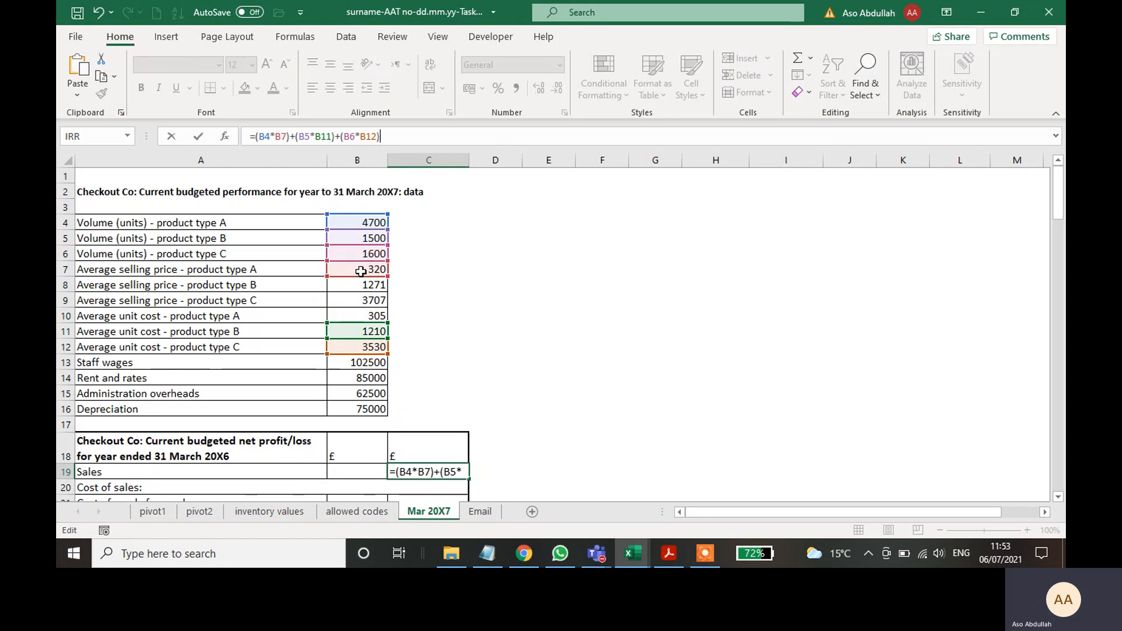
pyautogui.moveTo(358, 330); pyautogui.dragTo(362, 291)
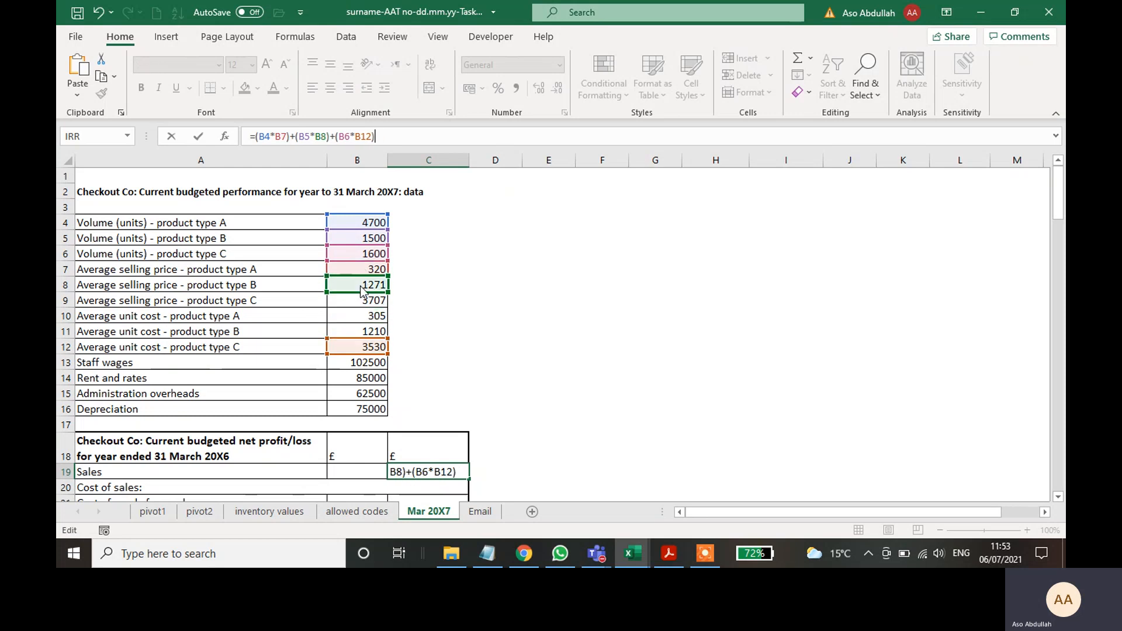
pyautogui.moveTo(346, 341); pyautogui.dragTo(353, 300)
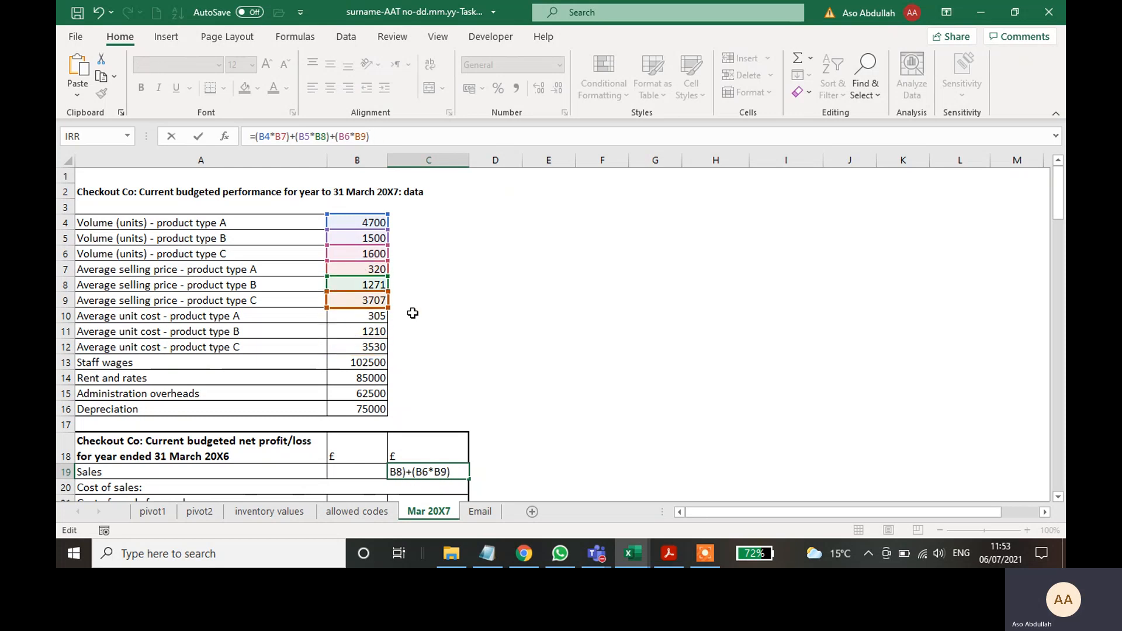
pyautogui.press('Return')
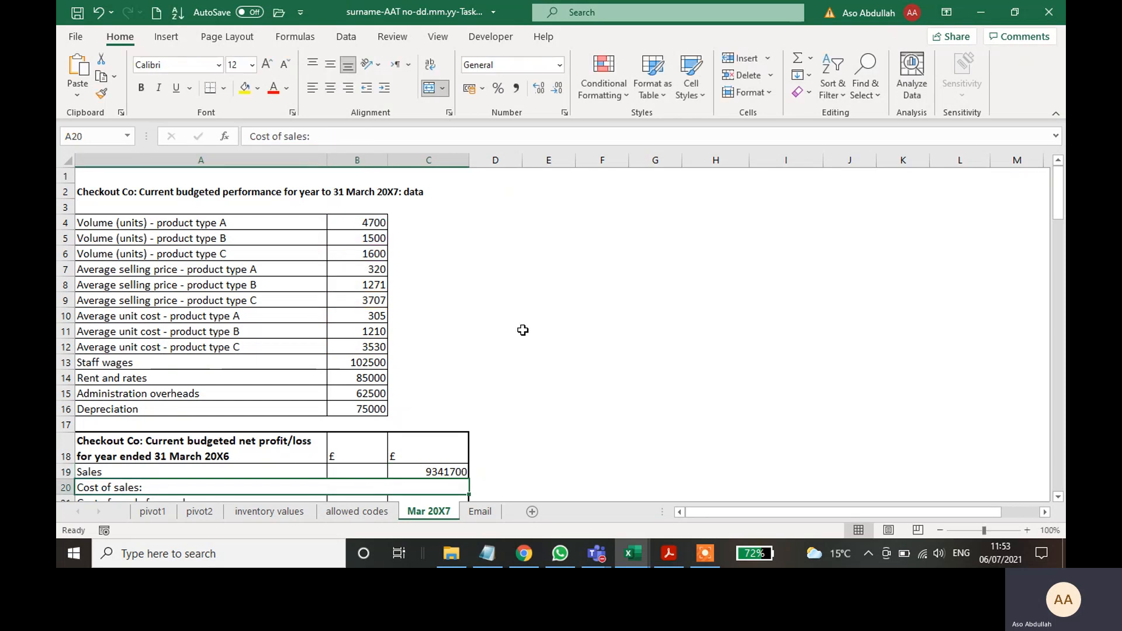
# - Start the Cost of goods for resale formula in B21 with product A's volume times its unit cost, =(B4*B10
pyautogui.scroll(-1, 498, 393)
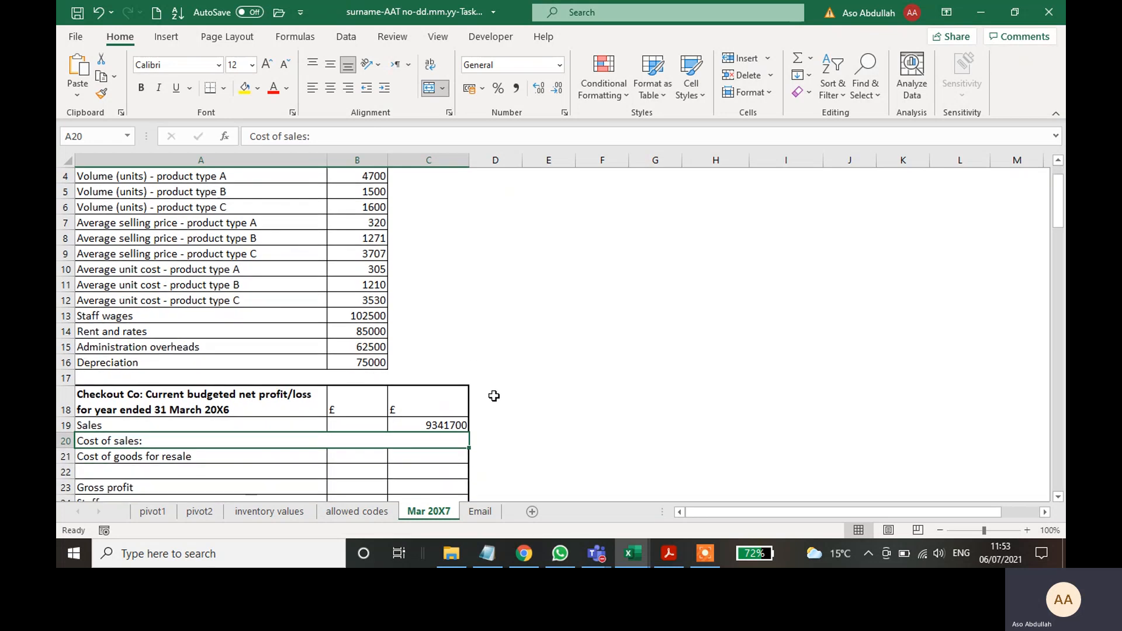
pyautogui.click(369, 461)
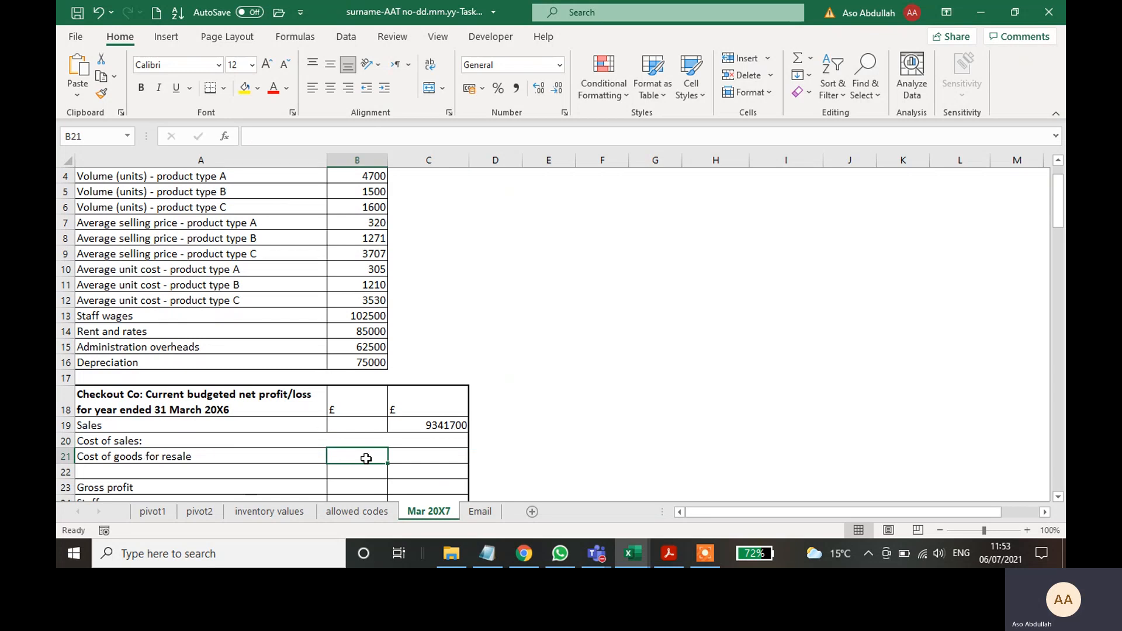
pyautogui.write('=')
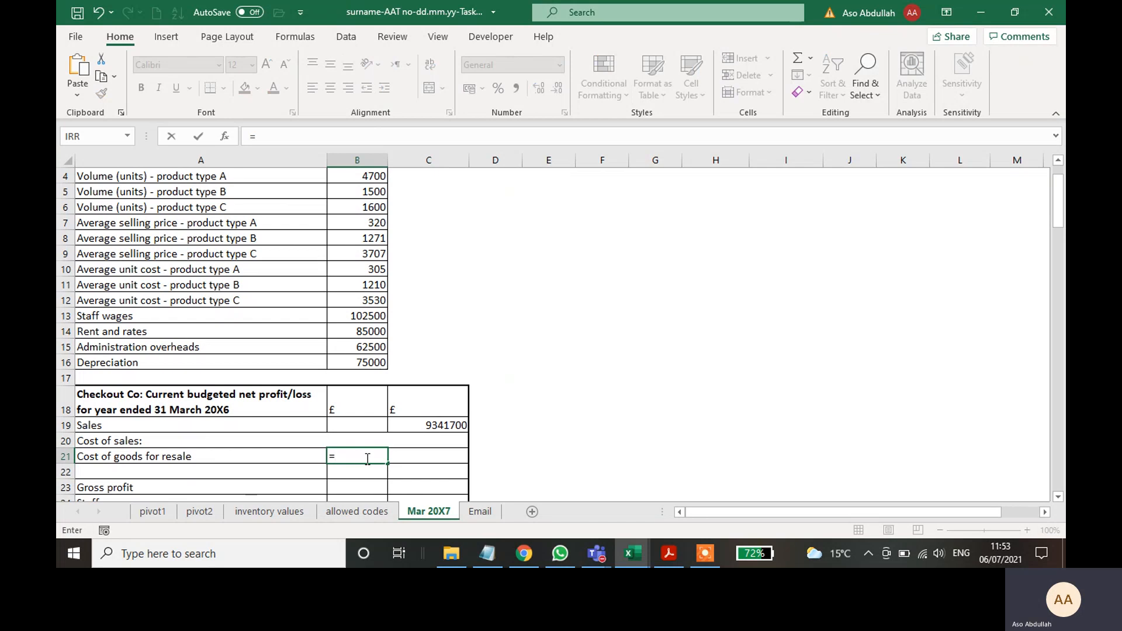
pyautogui.write('(')
pyautogui.click(359, 178)
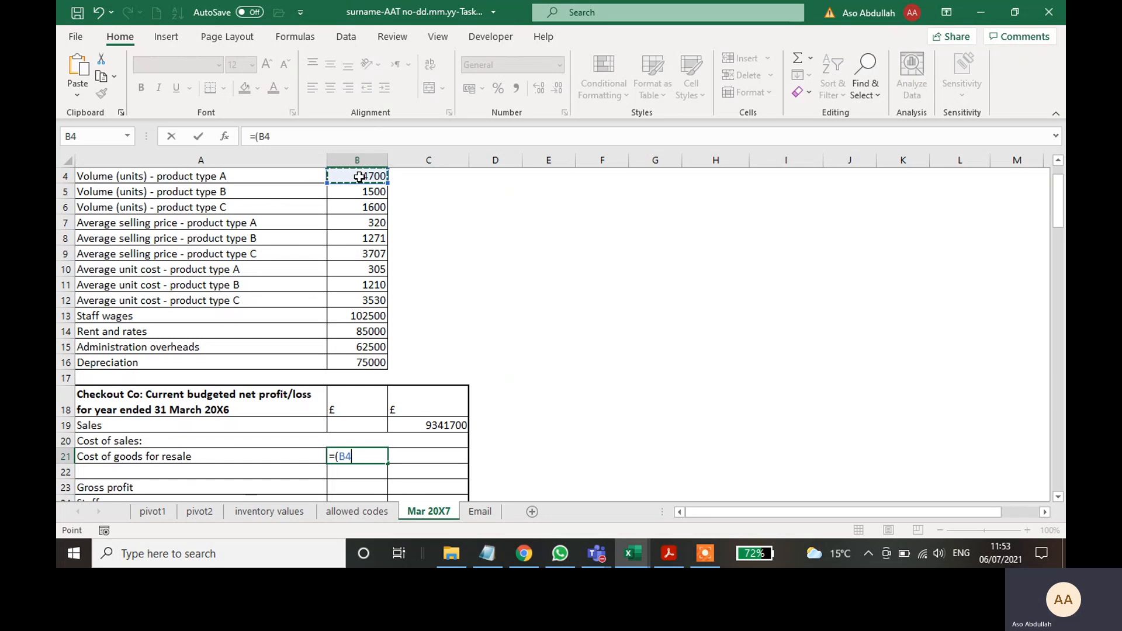
pyautogui.write('*')
pyautogui.click(362, 269)
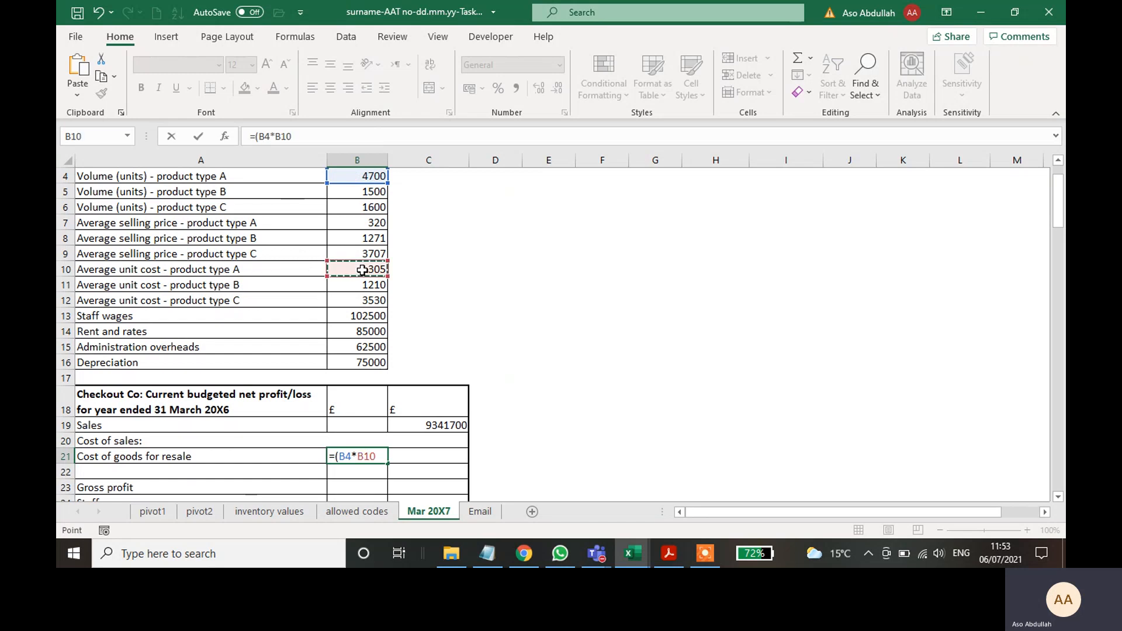
# - Complete the cost of goods for resale formula in B21 as =(B4*B10)+(B5*B11)+(B6*B12)
pyautogui.write(')+(')
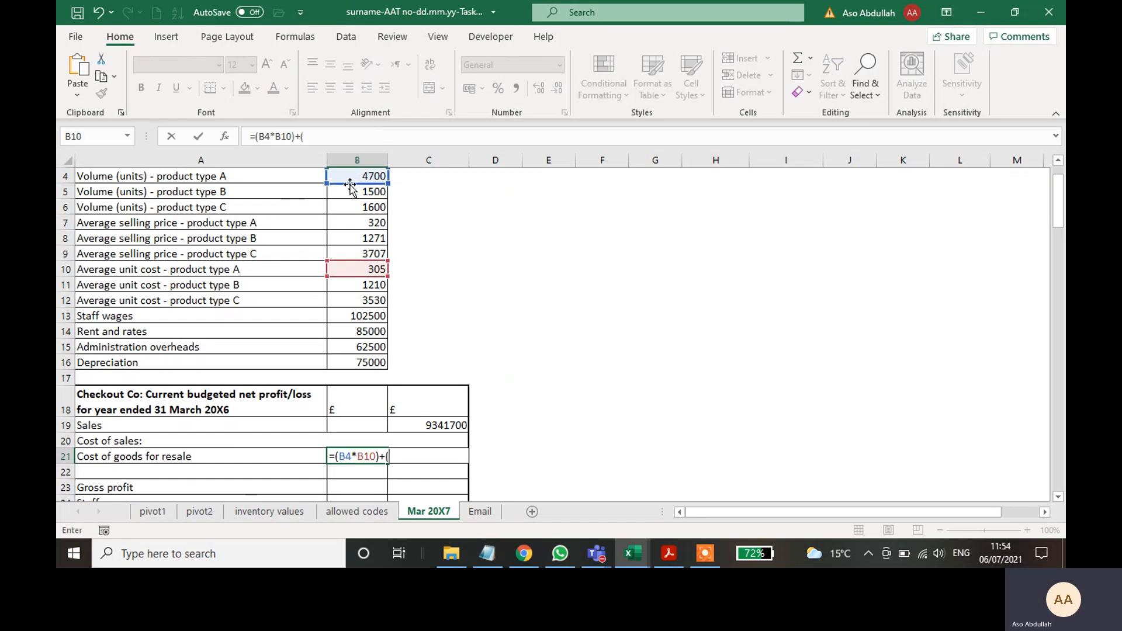
pyautogui.click(349, 191)
pyautogui.write('*')
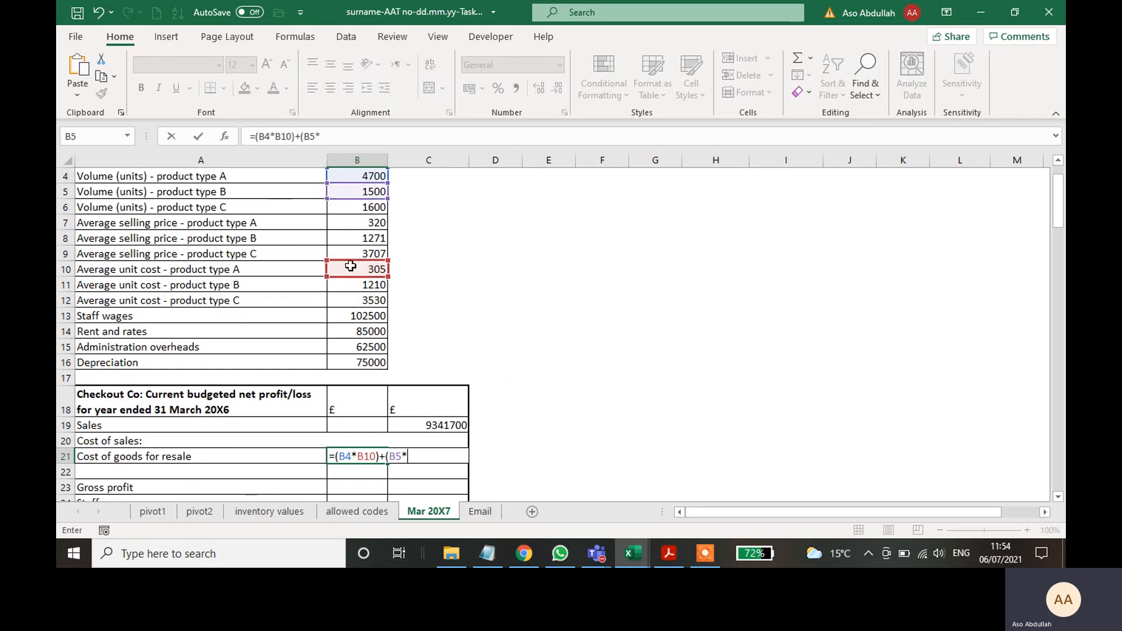
pyautogui.click(346, 286)
pyautogui.write(')')
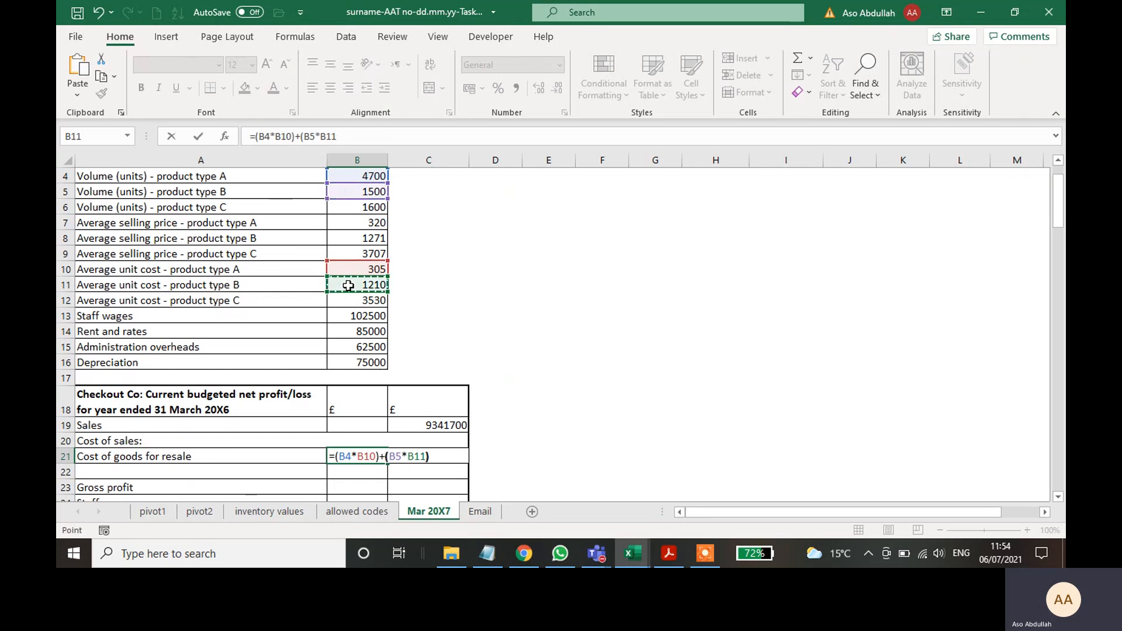
pyautogui.write('+(')
pyautogui.click(376, 205)
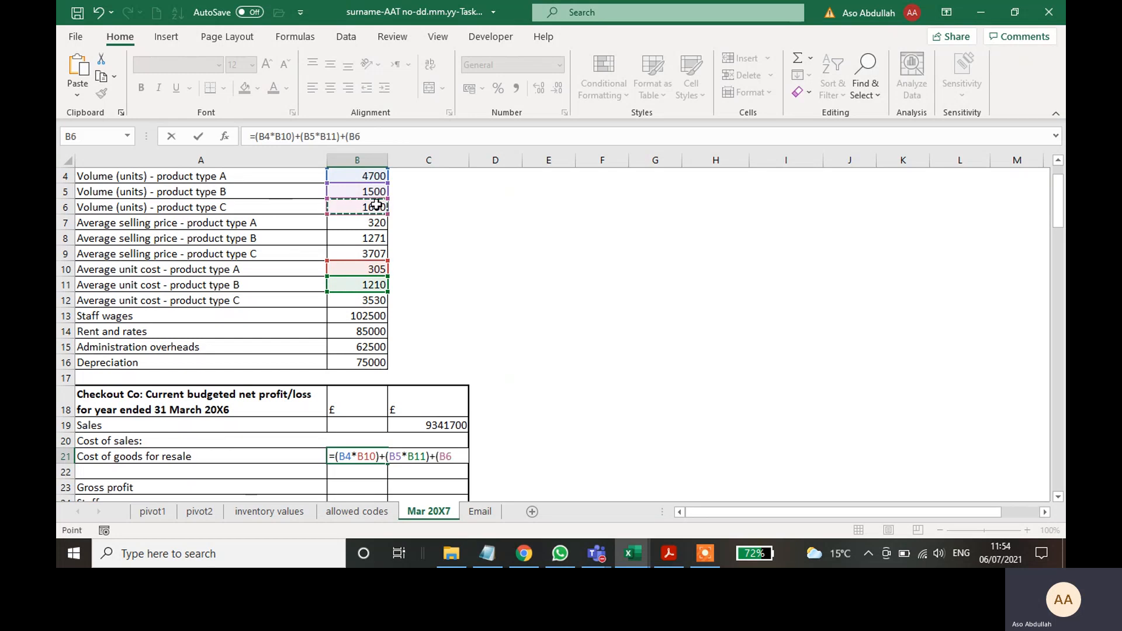
pyautogui.write('(')
pyautogui.click(365, 300)
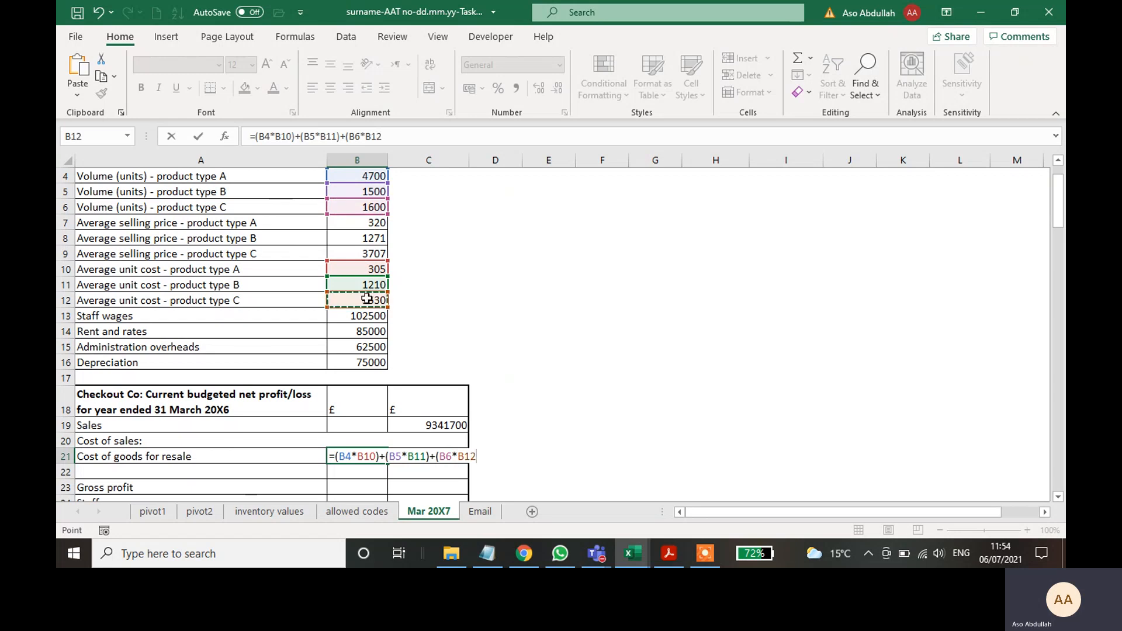
pyautogui.write(')')
pyautogui.press('Return')
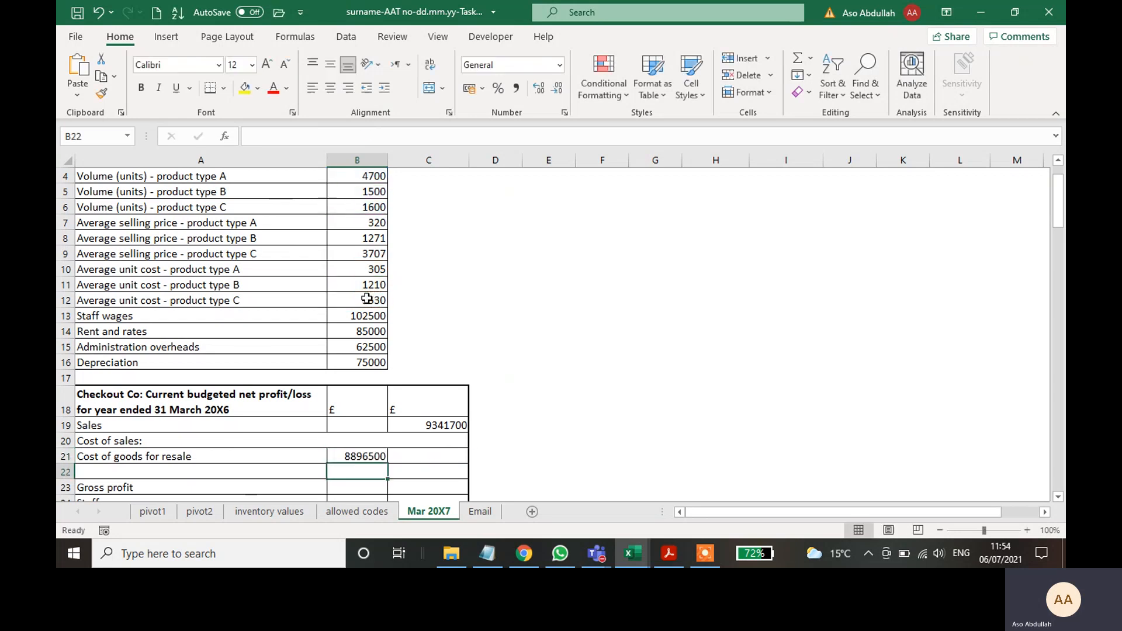
# - Copy the staff wages, rent and rates, administration overheads and depreciation amounts from B13:B16 into the matching budget rows B24:B27
pyautogui.click(423, 471)
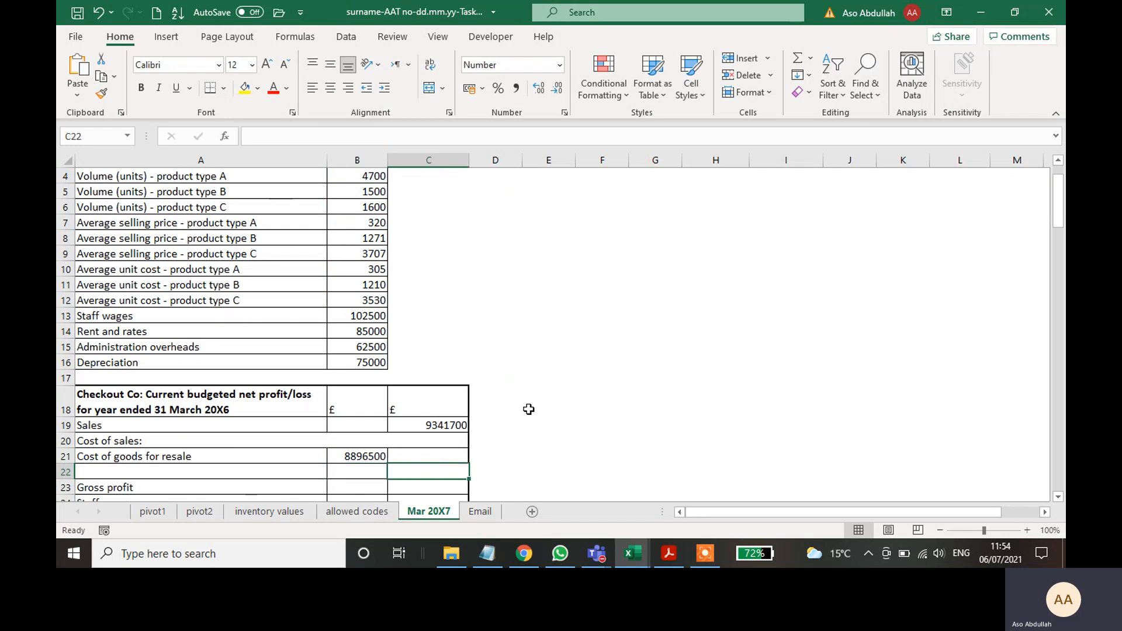
pyautogui.scroll(-3, 523, 408)
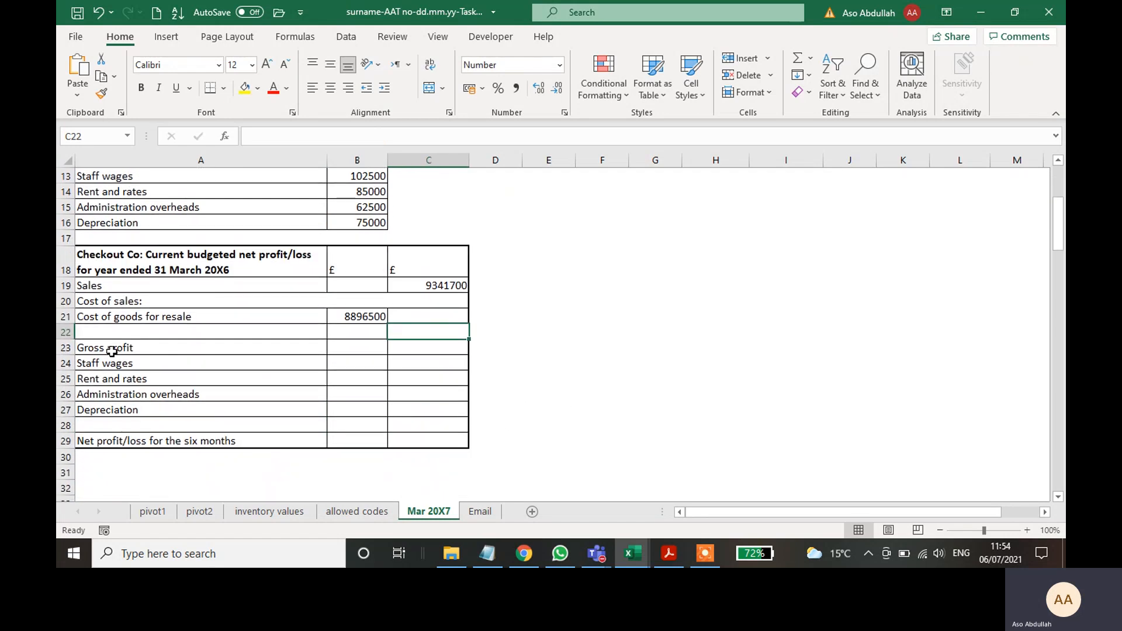
pyautogui.click(111, 349)
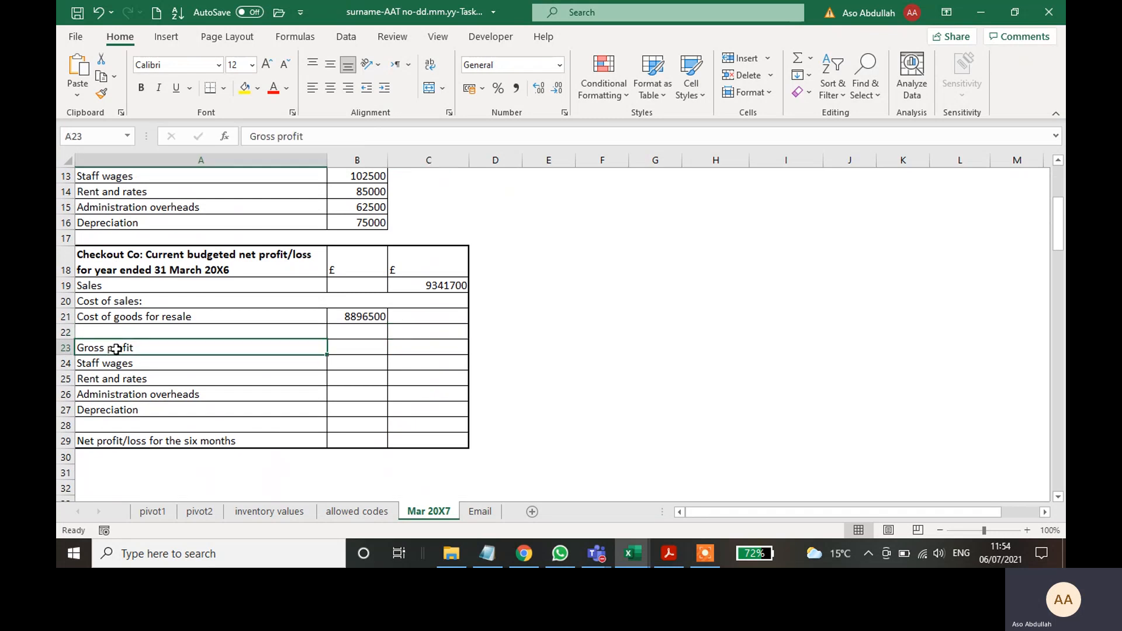
pyautogui.moveTo(106, 364); pyautogui.dragTo(124, 409)
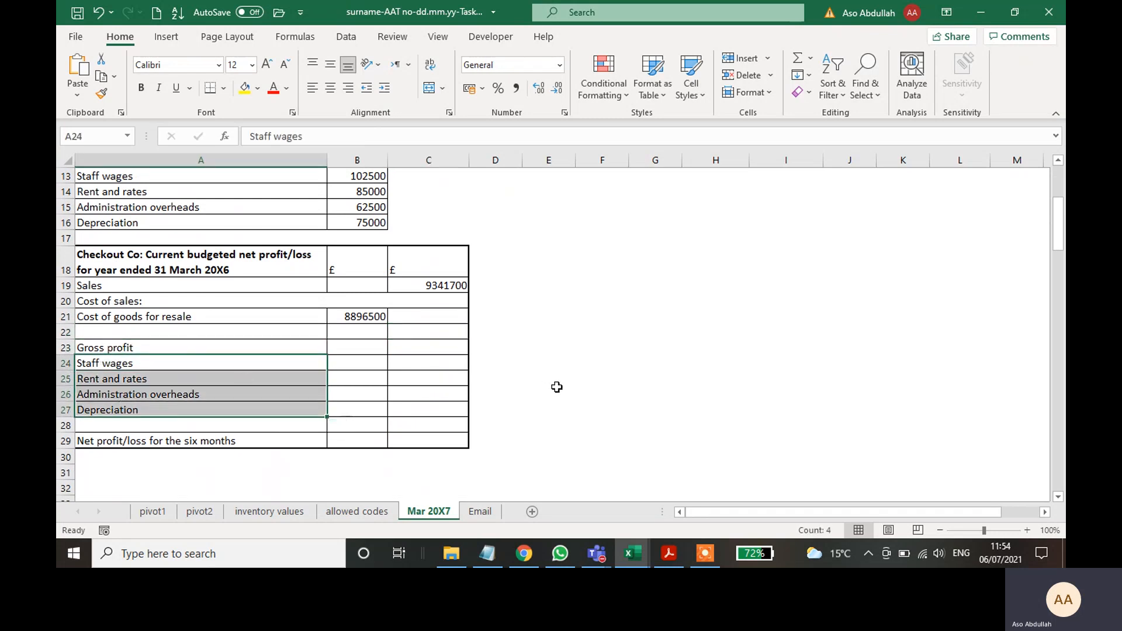
pyautogui.scroll(2, 564, 387)
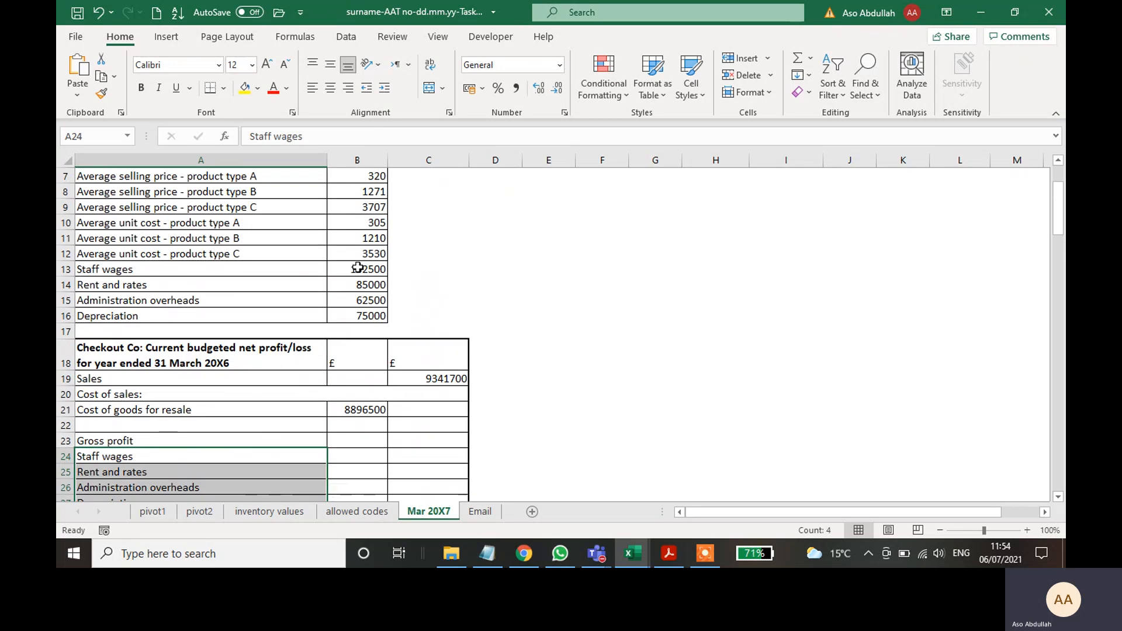
pyautogui.moveTo(358, 268); pyautogui.dragTo(373, 321)
pyautogui.hotkey('ctrl', 'c')
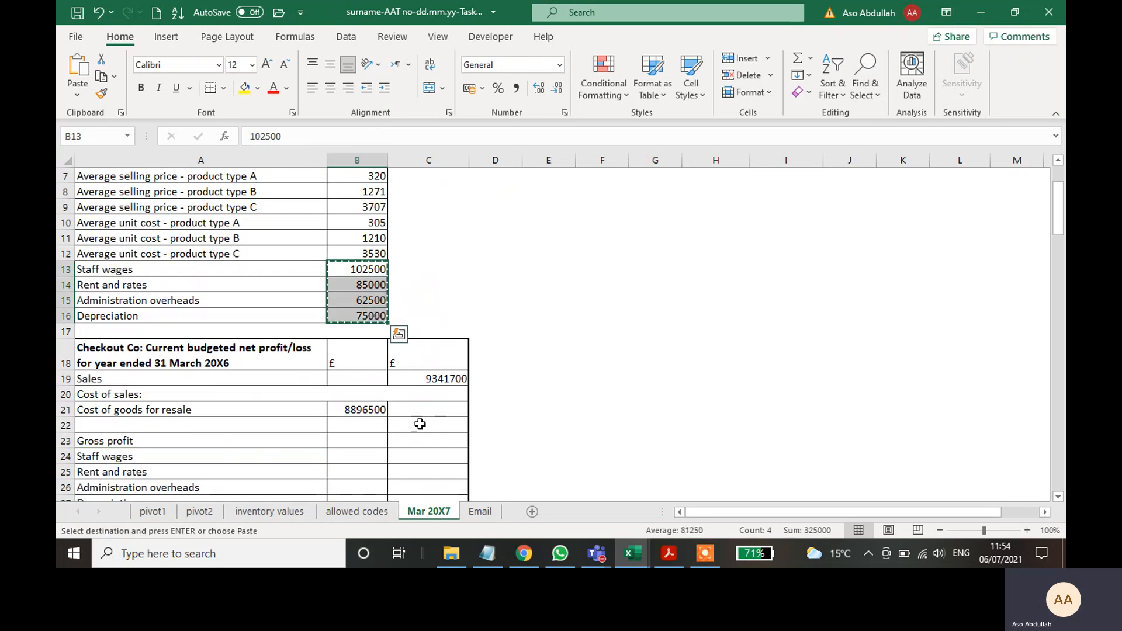
pyautogui.click(358, 456)
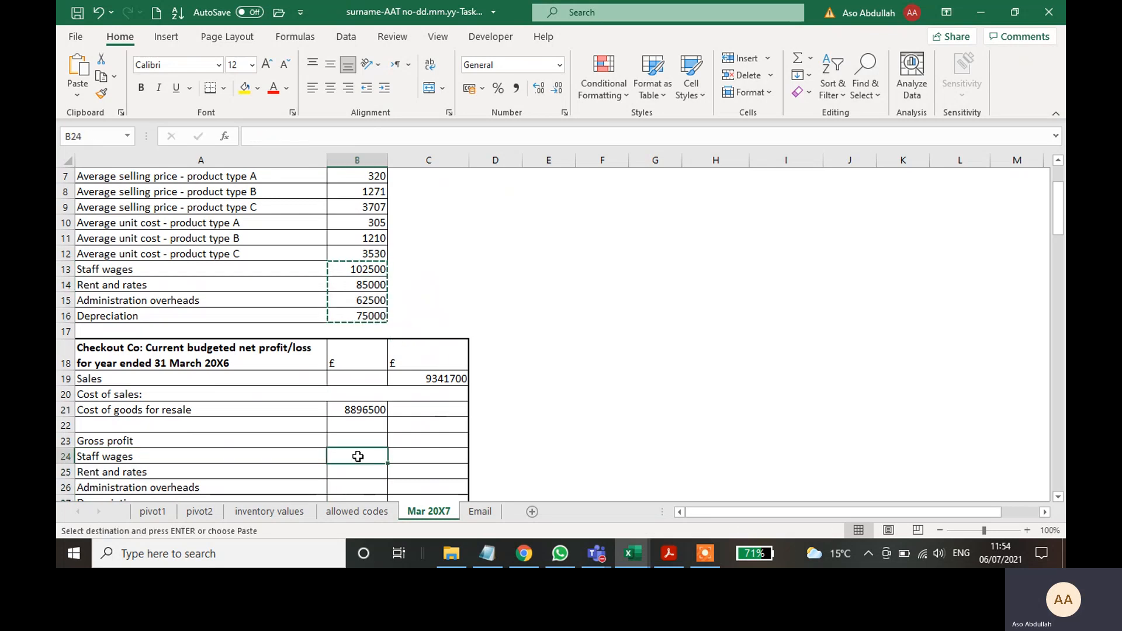
pyautogui.hotkey('ctrl', 'v')
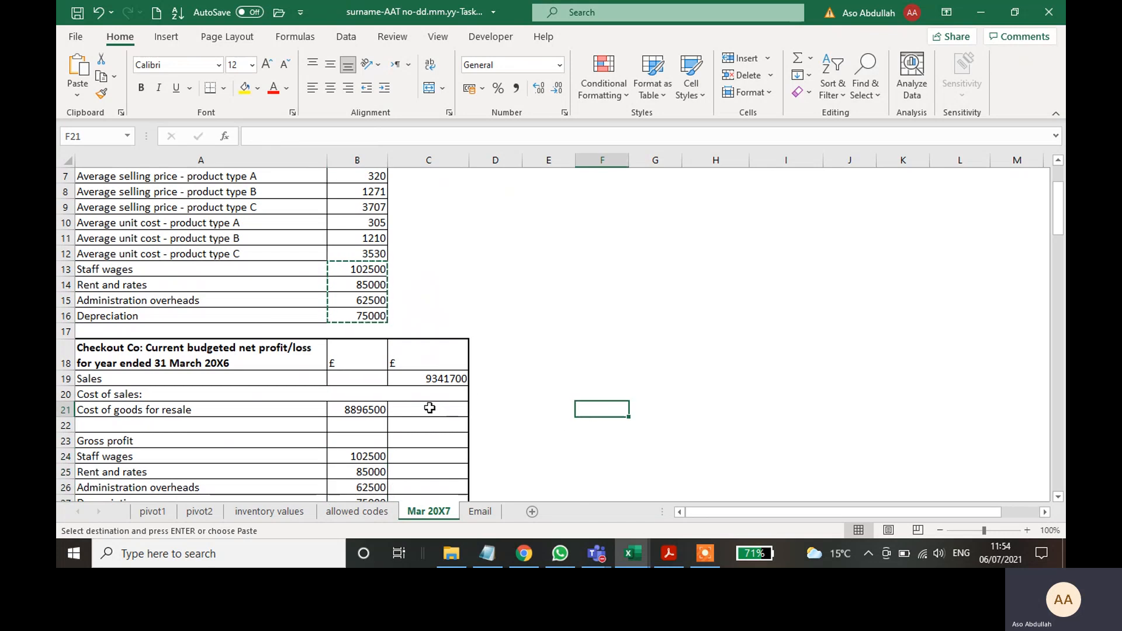
# - Enter the formula =-B21 in C22 to carry the cost of goods for resale across as a negative amount
pyautogui.click(429, 411)
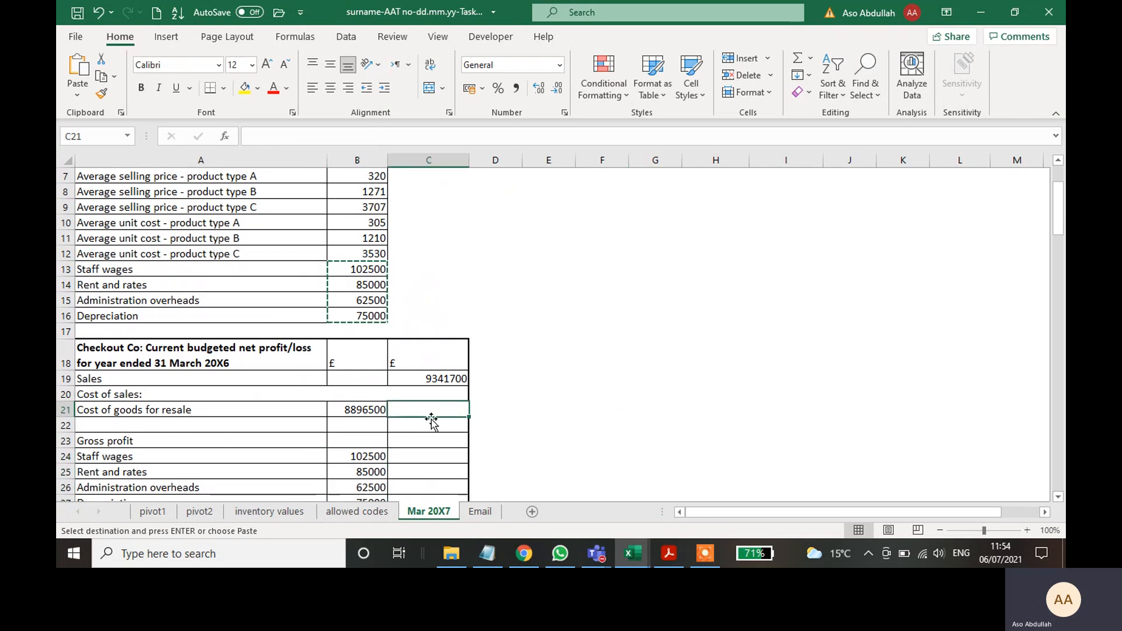
pyautogui.click(430, 423)
pyautogui.click(362, 411)
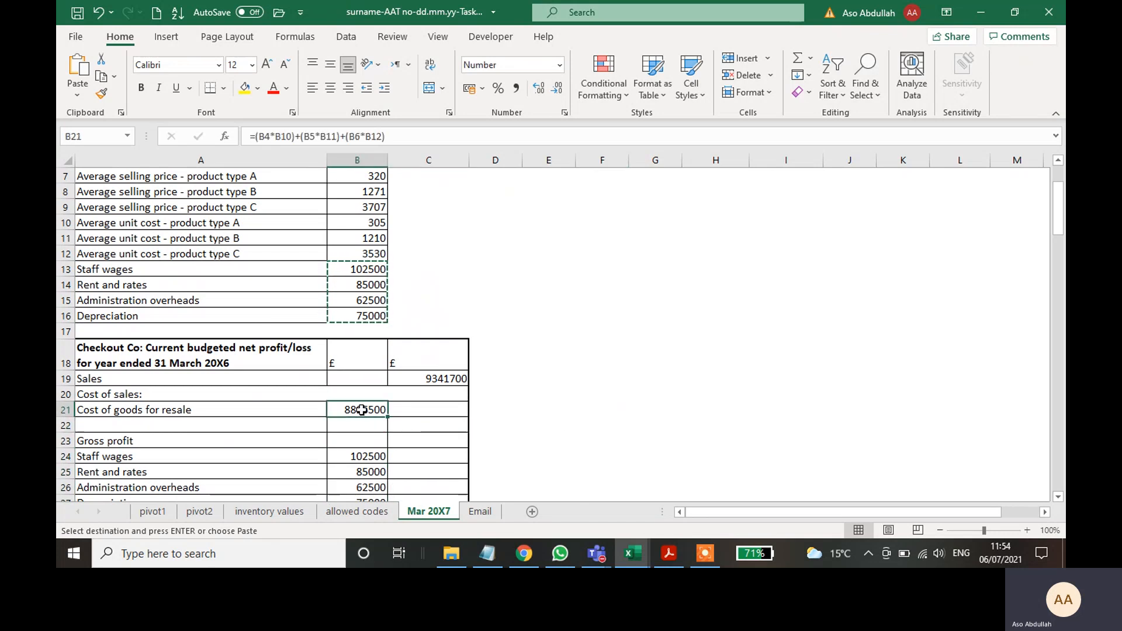
pyautogui.click(436, 424)
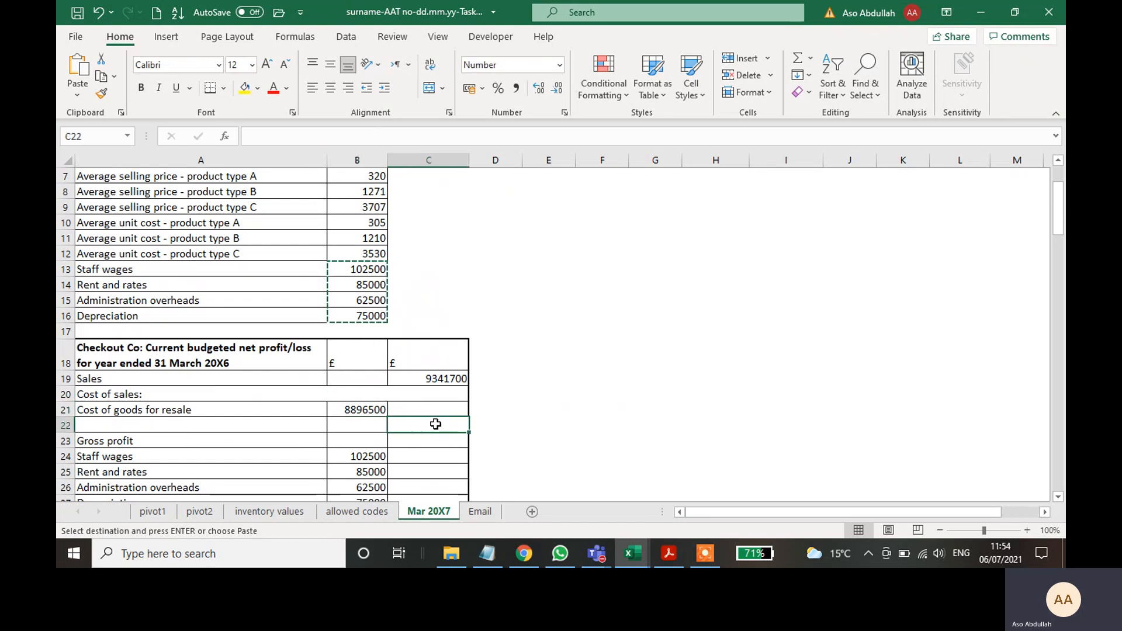
pyautogui.write('=')
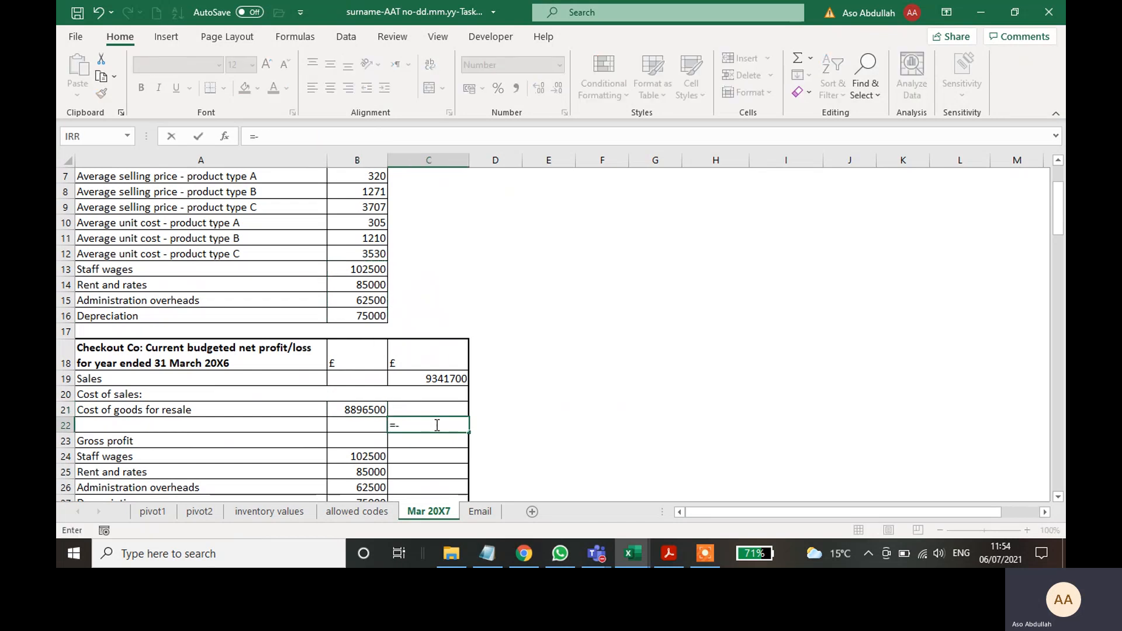
pyautogui.write('-')
pyautogui.click(361, 410)
pyautogui.press('Return')
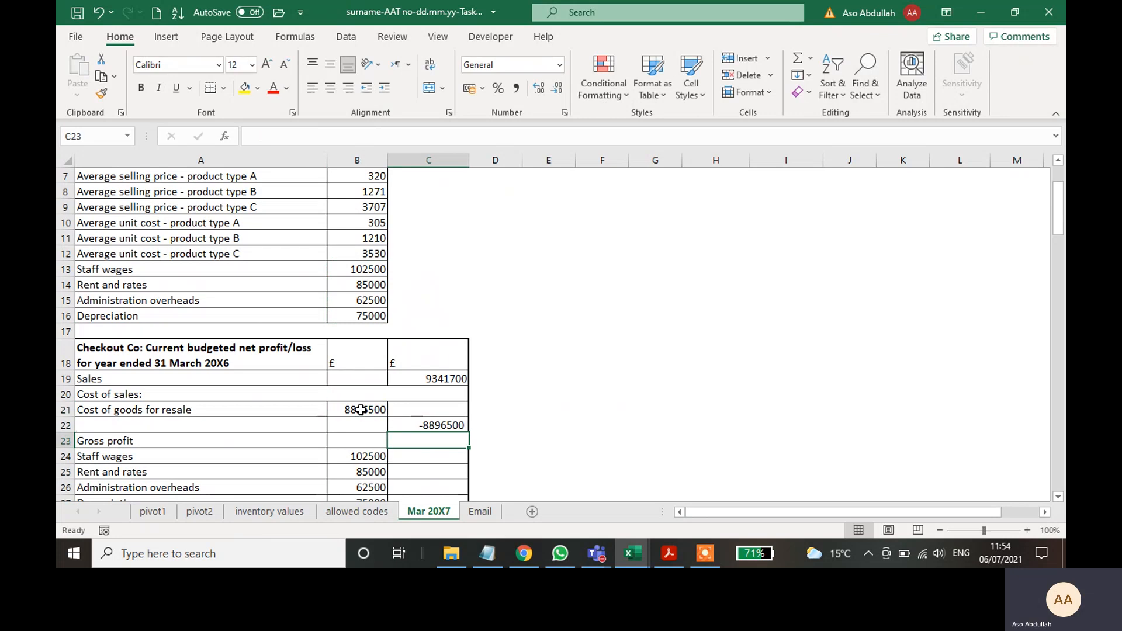
# - Calculate the gross profit in C23 with the formula =SUM(C19:C22)
pyautogui.scroll(-2, 361, 410)
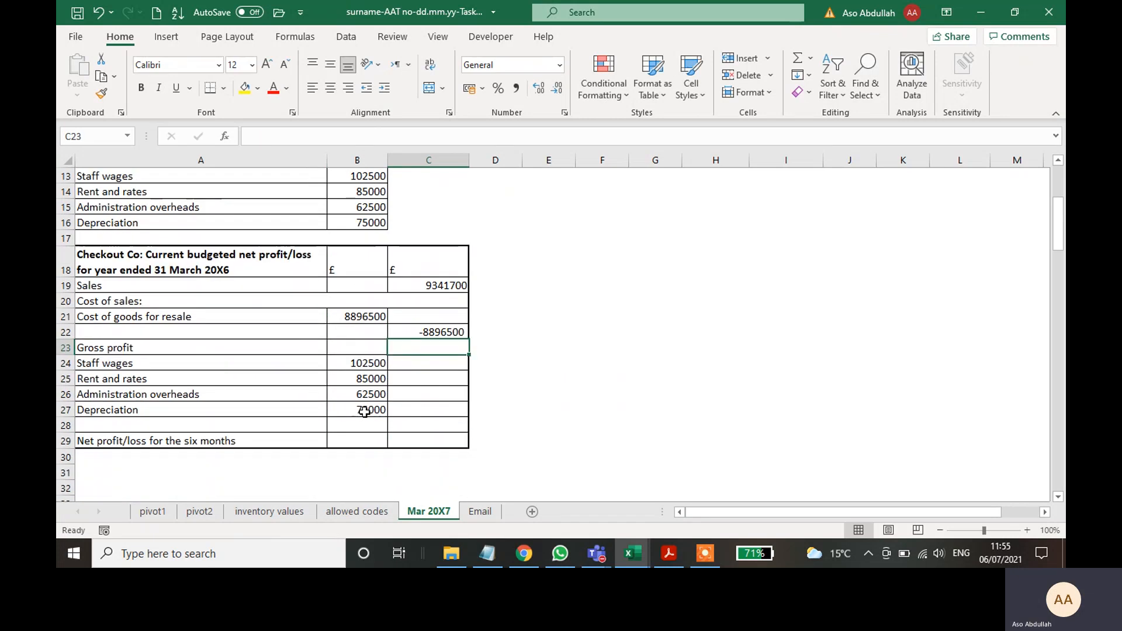
pyautogui.click(423, 427)
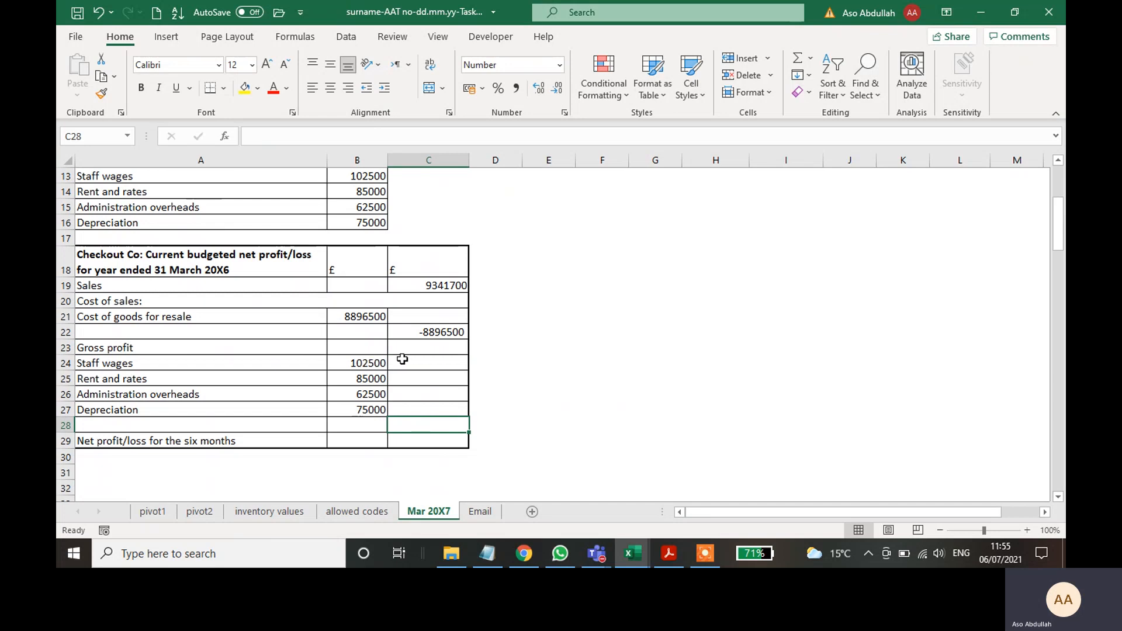
pyautogui.click(428, 347)
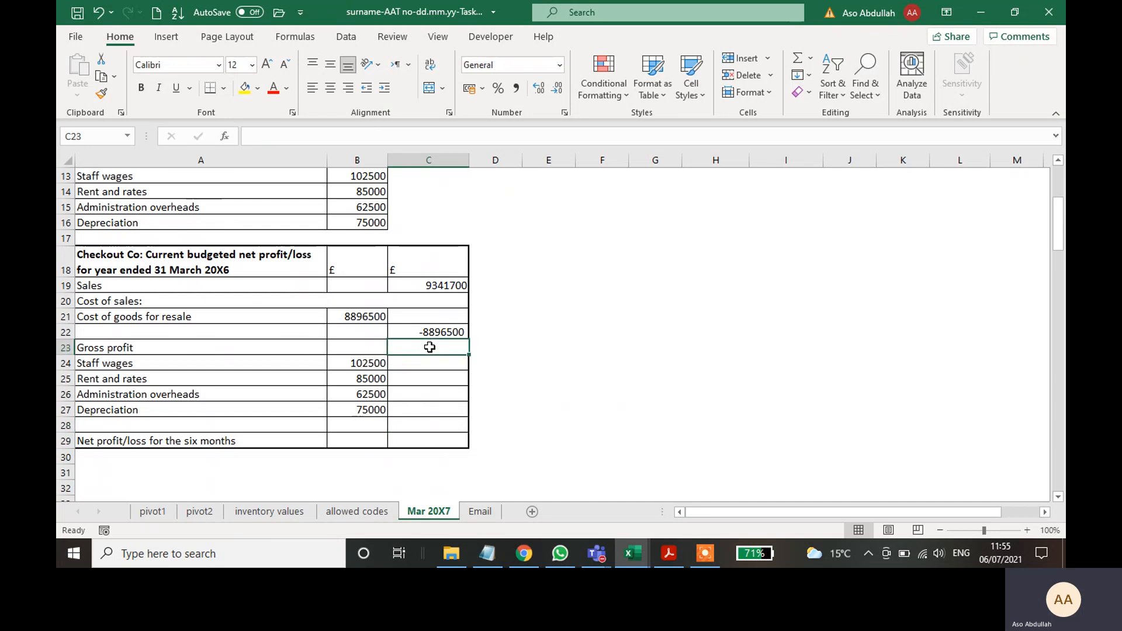
pyautogui.click(798, 58)
pyautogui.moveTo(433, 285)
pyautogui.mouseDown()
pyautogui.moveTo(430, 333)
pyautogui.moveTo(454, 323)
pyautogui.moveTo(454, 287)
pyautogui.mouseUp()
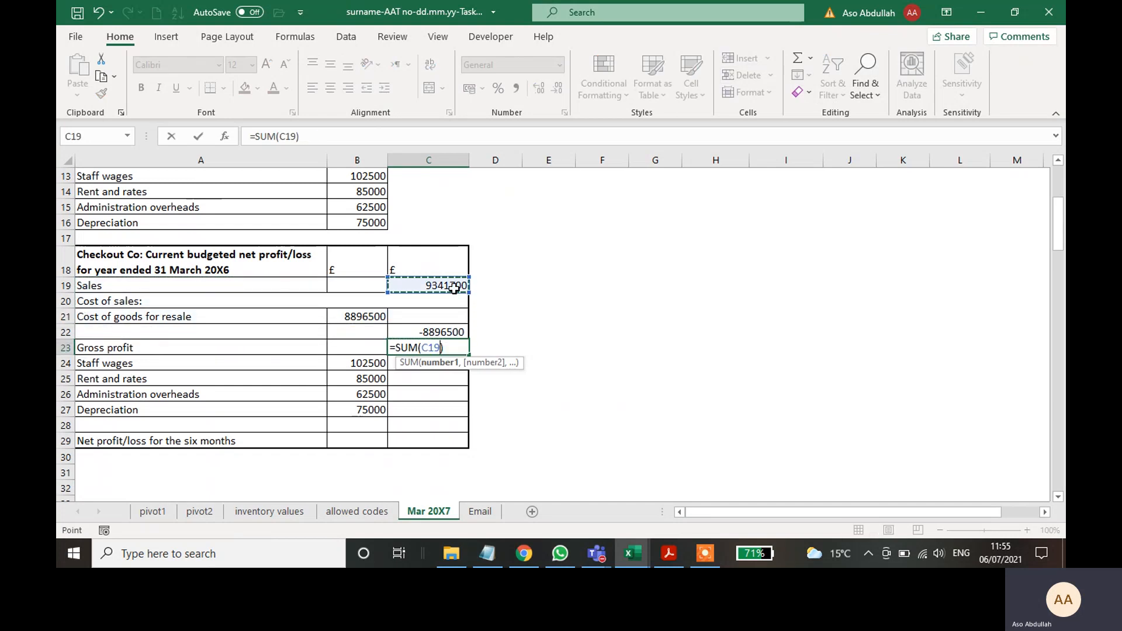
pyautogui.click(298, 138)
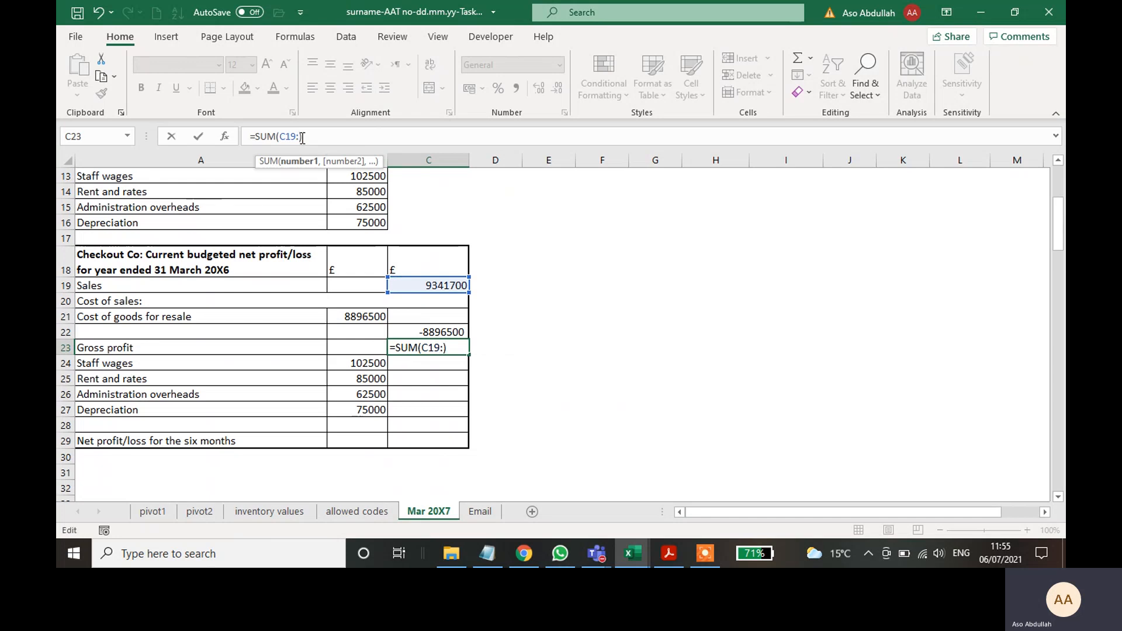
pyautogui.click(434, 332)
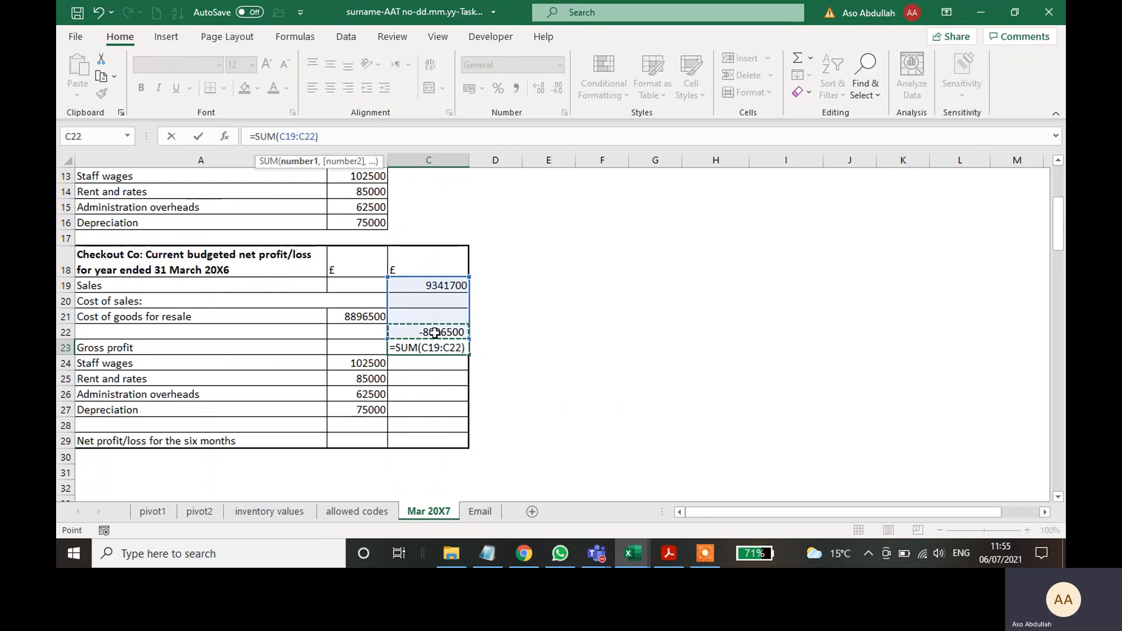
pyautogui.press('Return')
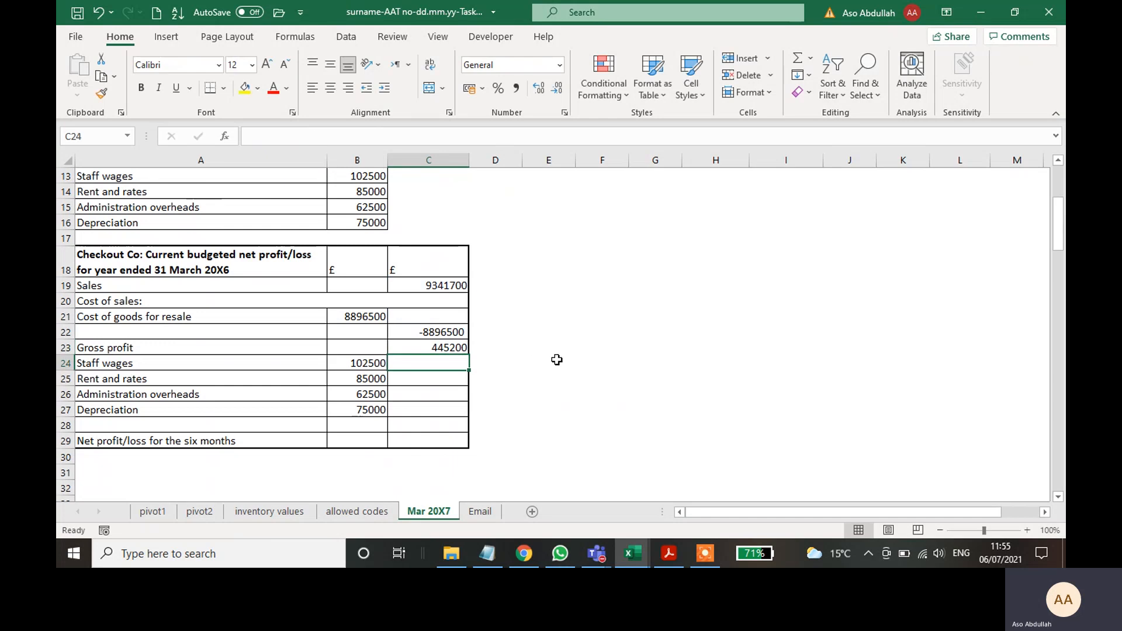
pyautogui.click(556, 359)
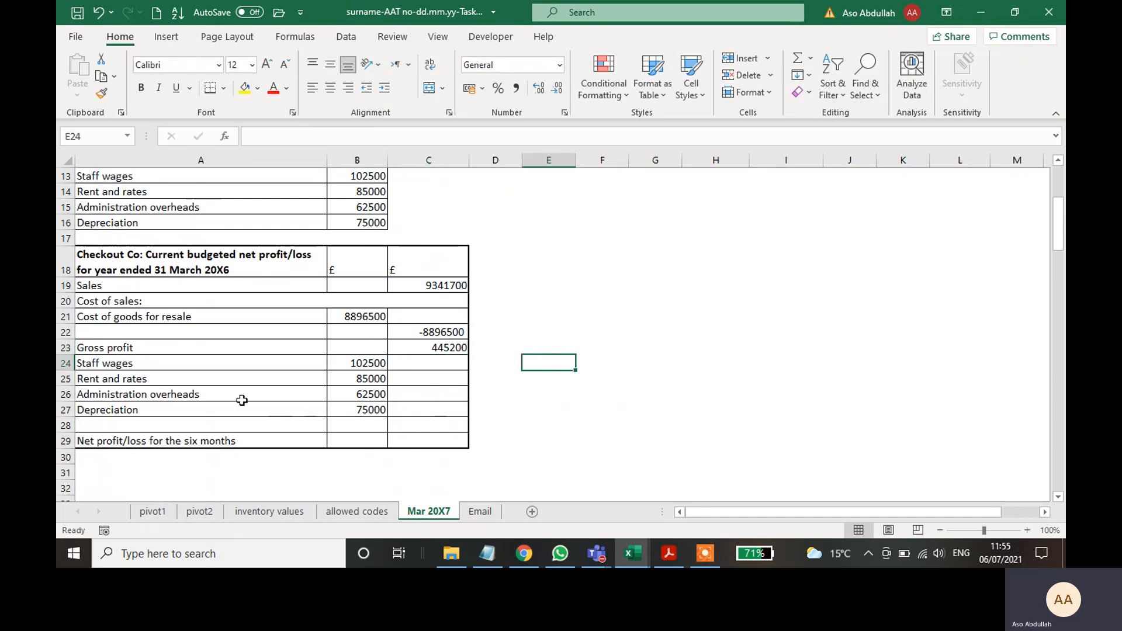
pyautogui.click(443, 426)
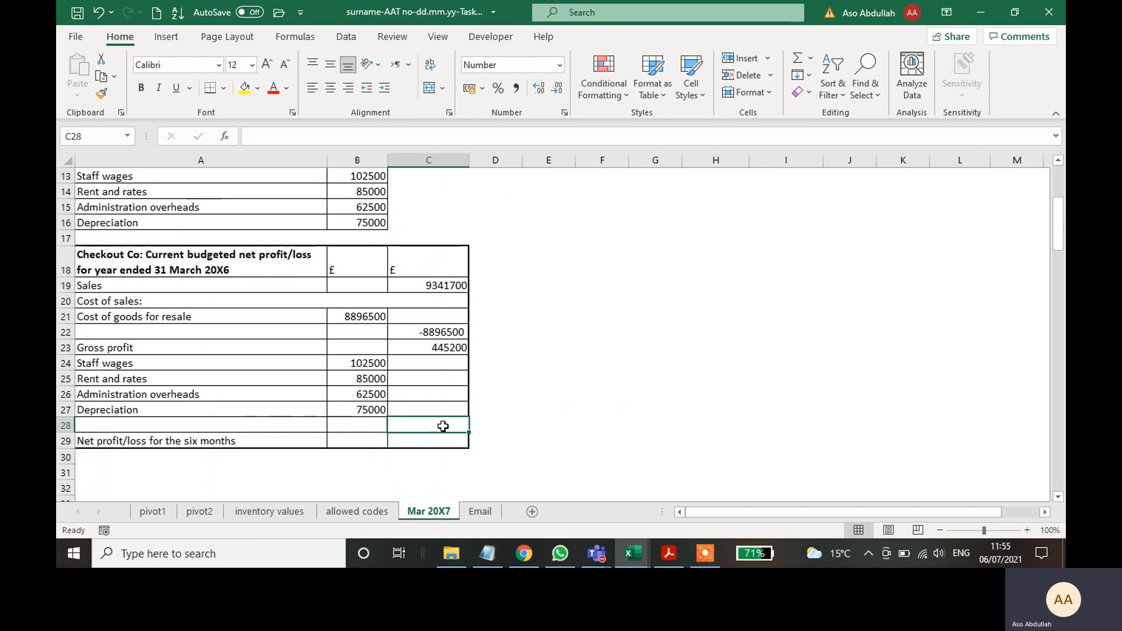
pyautogui.write('=-')
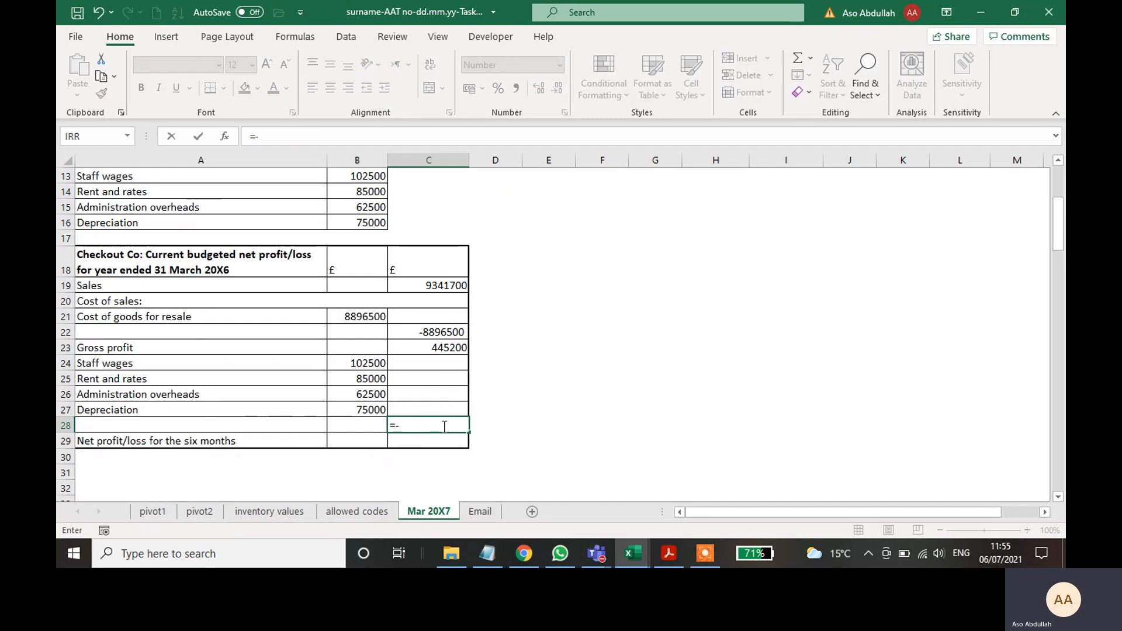
pyautogui.click(800, 59)
pyautogui.click(546, 329)
pyautogui.press('BackSpace')
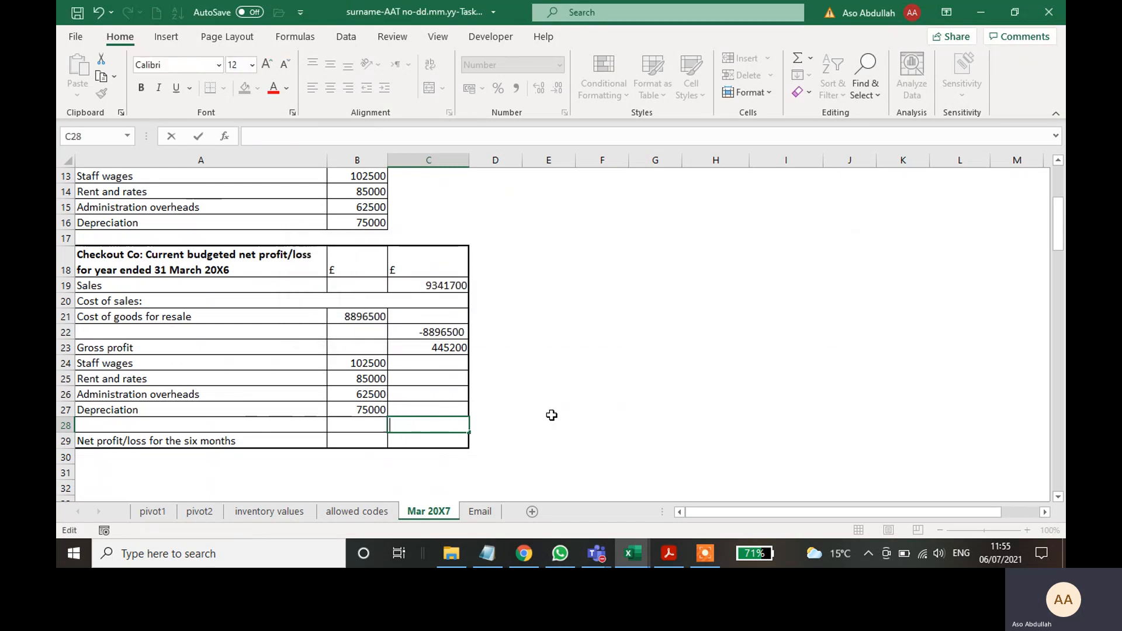
pyautogui.press('Escape')
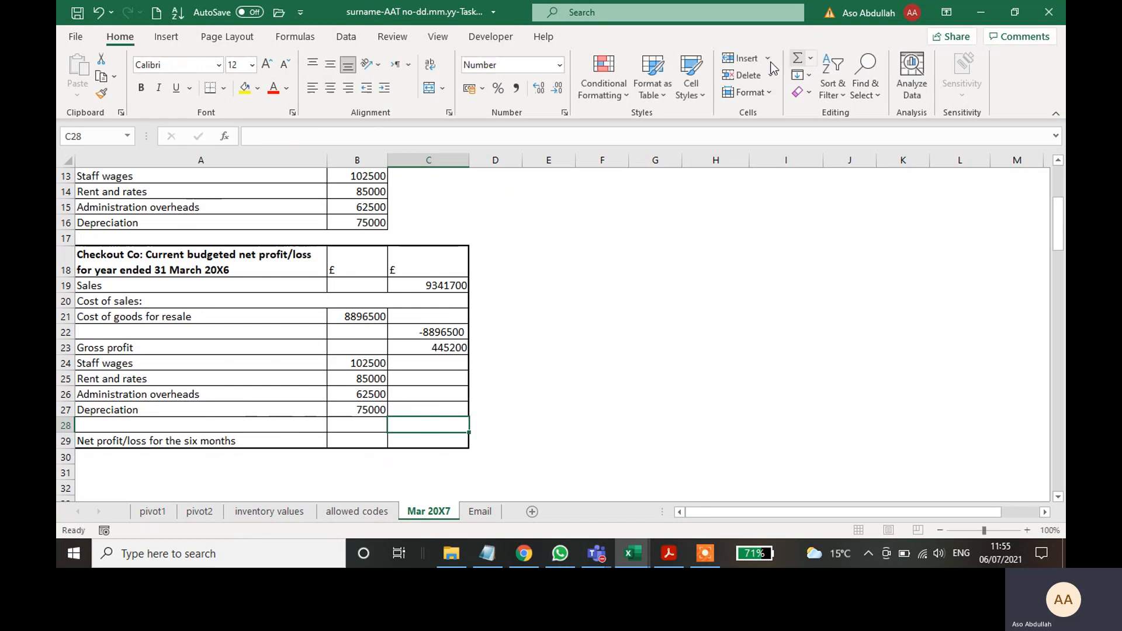
# - Try to total the four overhead amounts, staff wages to depreciation, with a SUM formula in the spare cell H23
pyautogui.moveTo(366, 367); pyautogui.dragTo(370, 409)
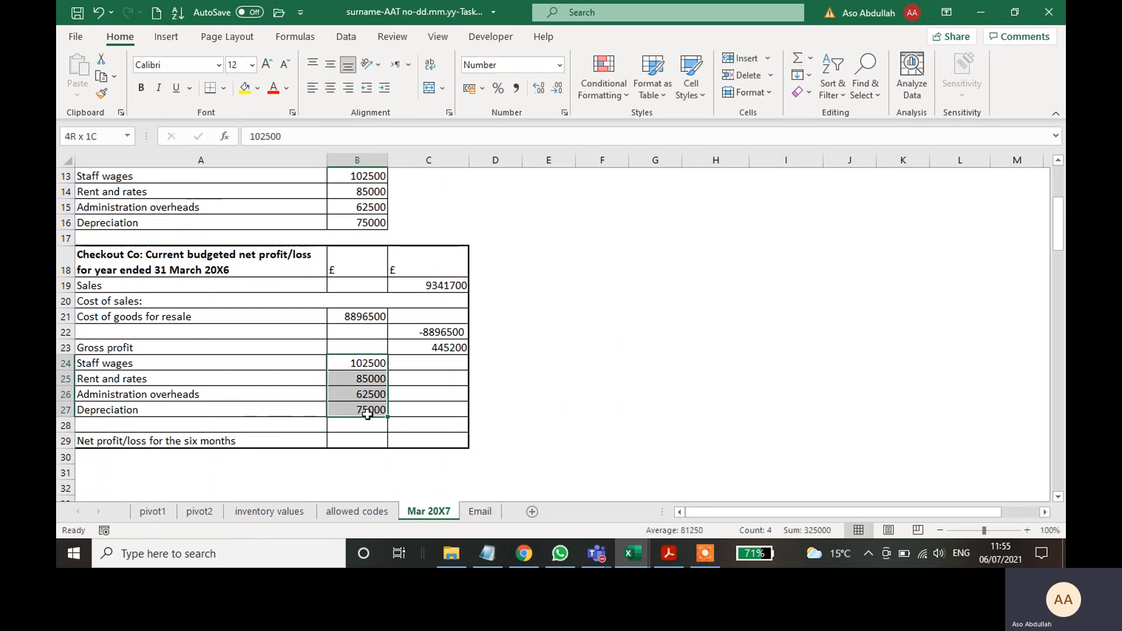
pyautogui.click(743, 353)
pyautogui.click(799, 59)
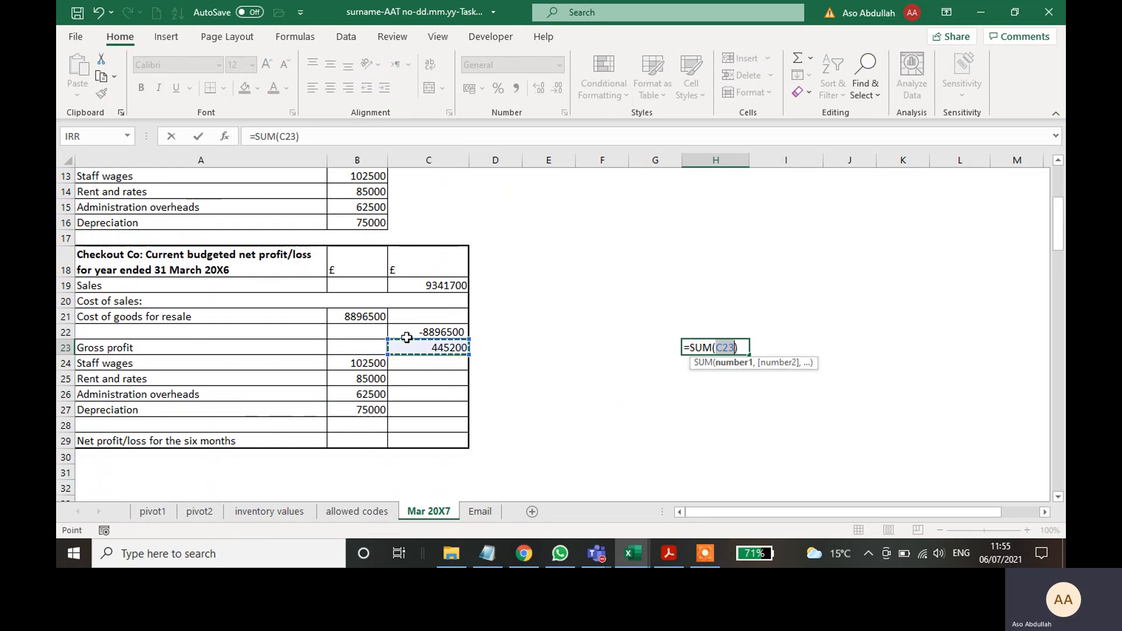
pyautogui.click(432, 363)
pyautogui.click(422, 430)
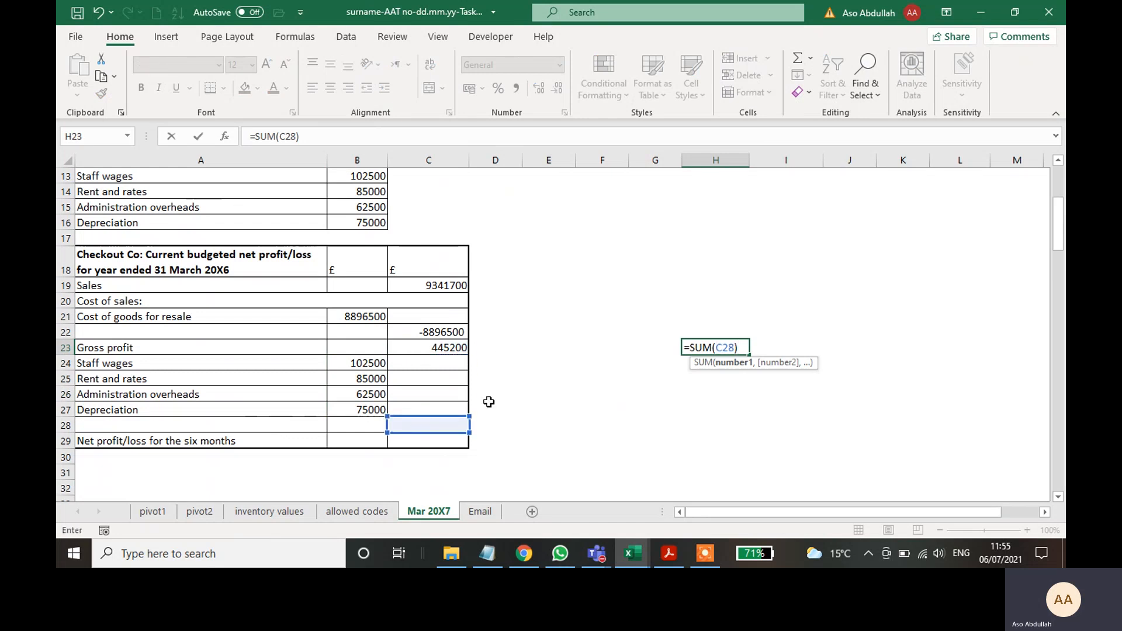
pyautogui.moveTo(357, 364); pyautogui.dragTo(364, 398)
pyautogui.click(579, 396)
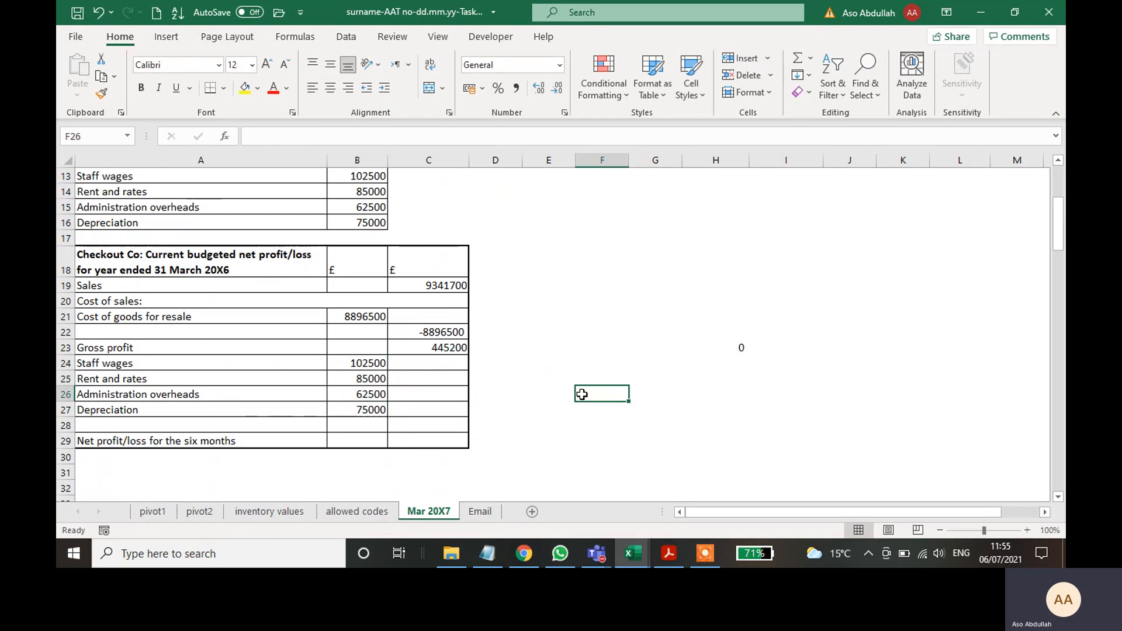
# - Clear the trial SUM formula from the spare cell H23
pyautogui.click(738, 348)
pyautogui.press('Delete')
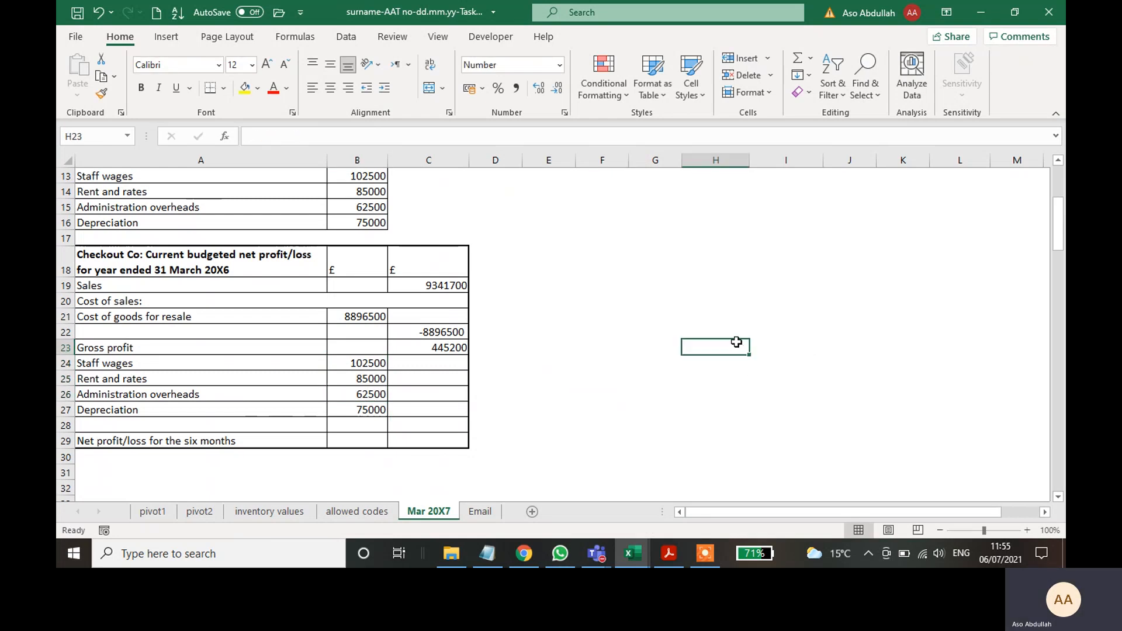
pyautogui.press('Right')
# - Enter the formula =-SUM(B24:B27) in C28 to show the overheads subtotal as a negative amount
pyautogui.click(426, 426)
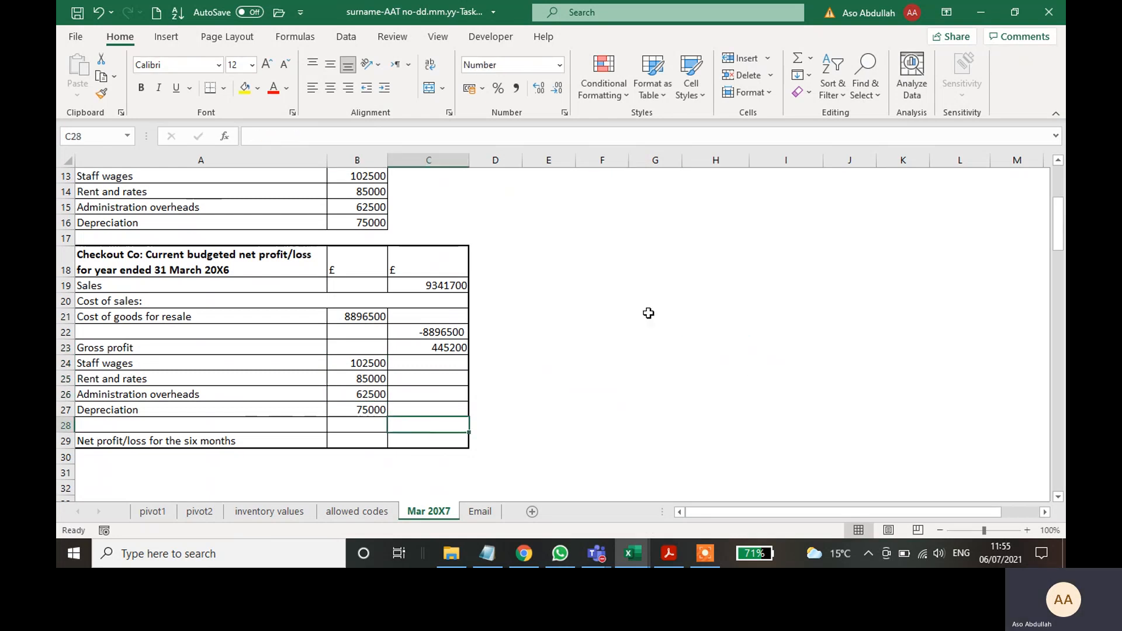
pyautogui.click(798, 58)
pyautogui.moveTo(360, 366); pyautogui.dragTo(367, 409)
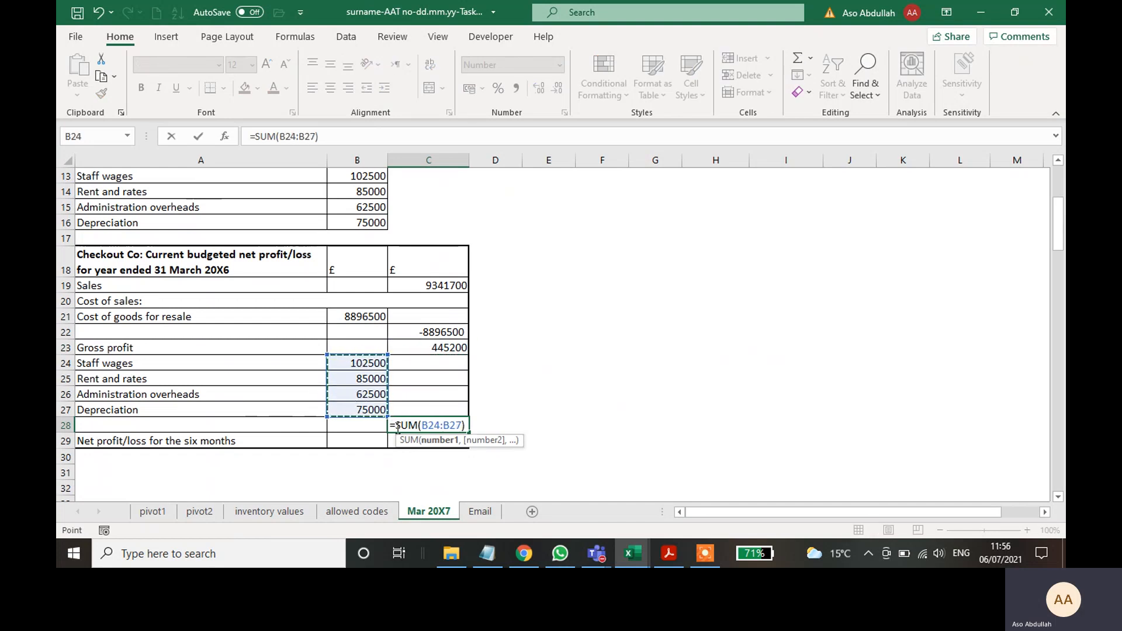
pyautogui.click(409, 422)
pyautogui.press('Return')
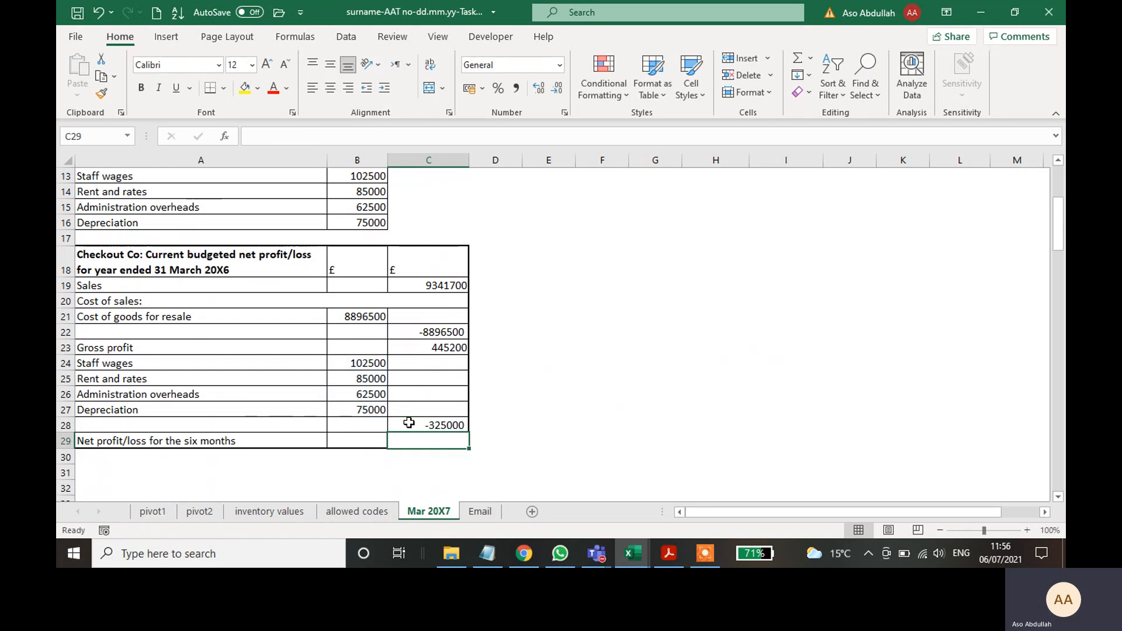
pyautogui.click(431, 423)
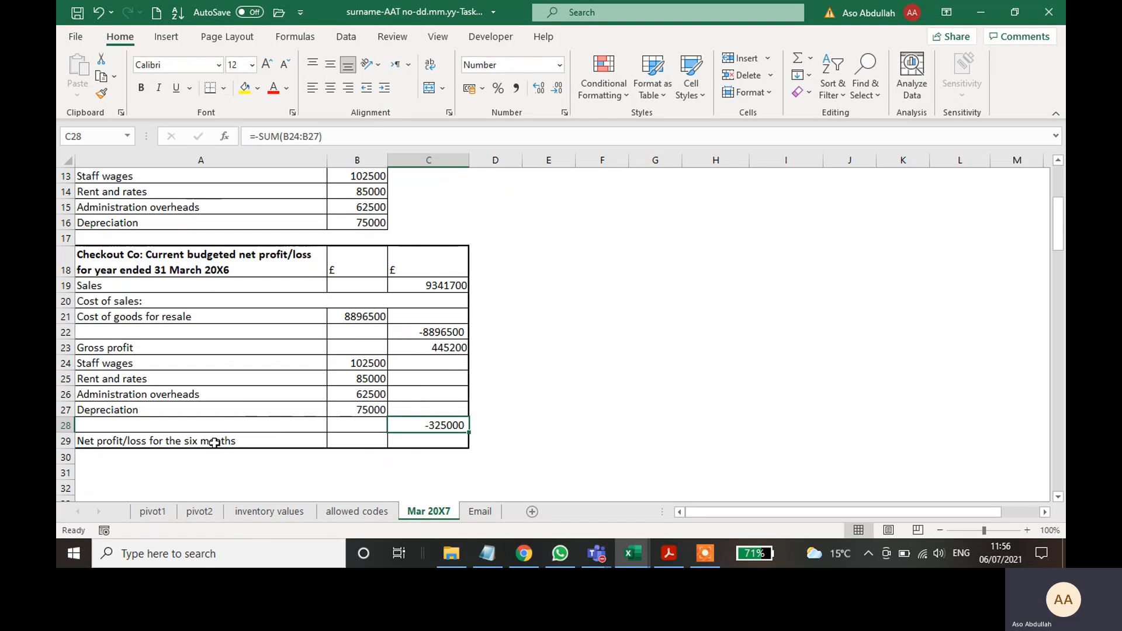
# - Calculate the net profit/loss in C29 with the formula =SUM(C23:C28)
pyautogui.click(406, 441)
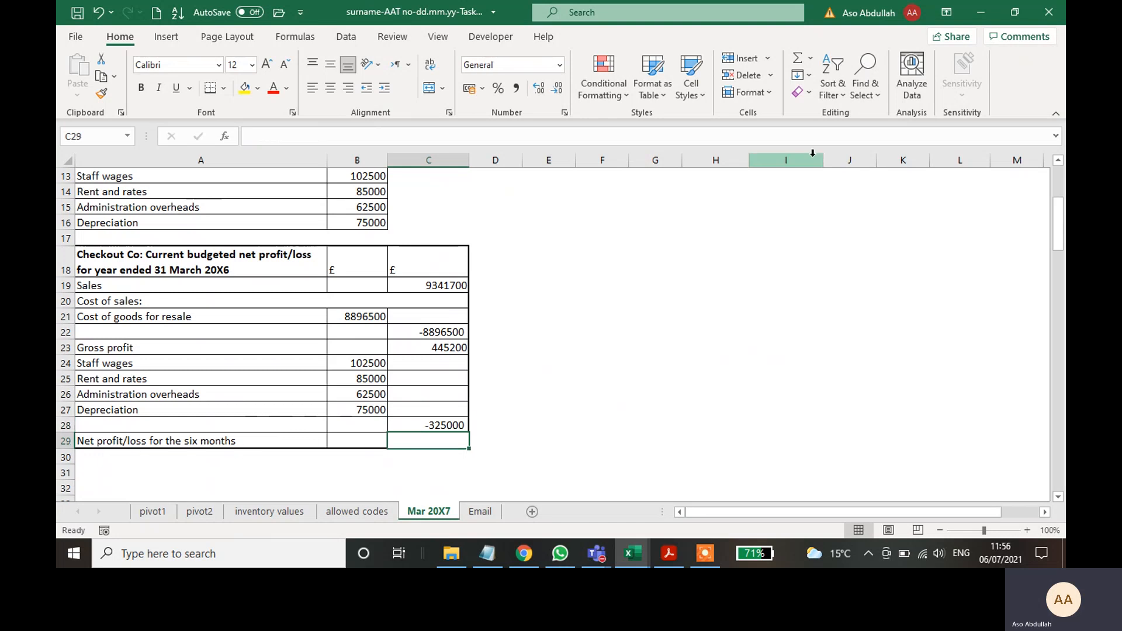
pyautogui.click(798, 58)
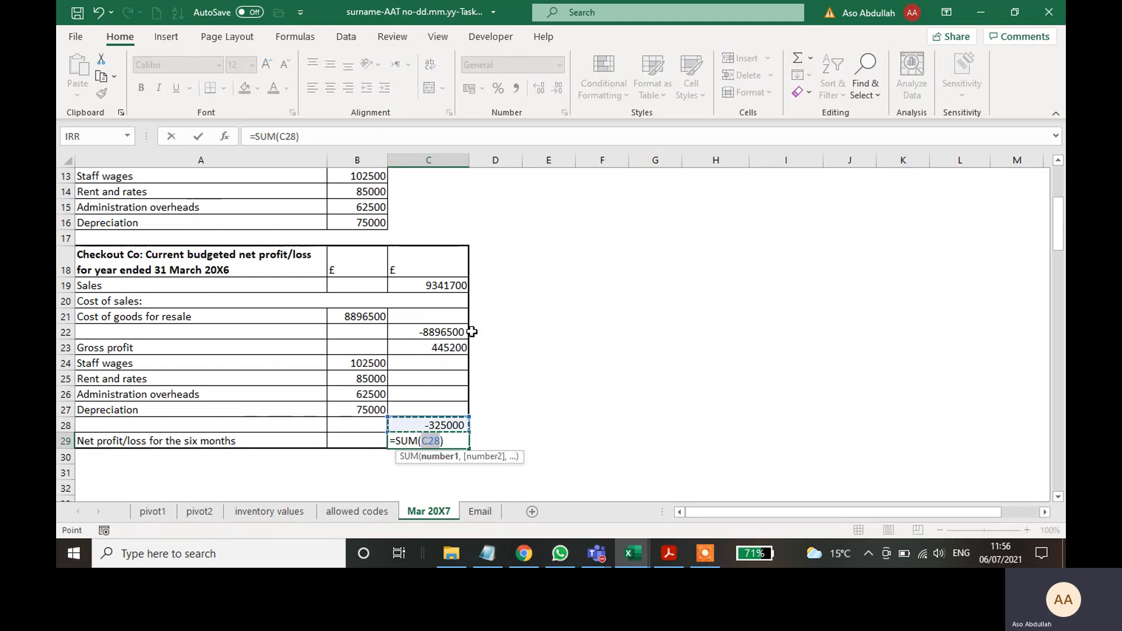
pyautogui.moveTo(450, 348); pyautogui.dragTo(449, 421)
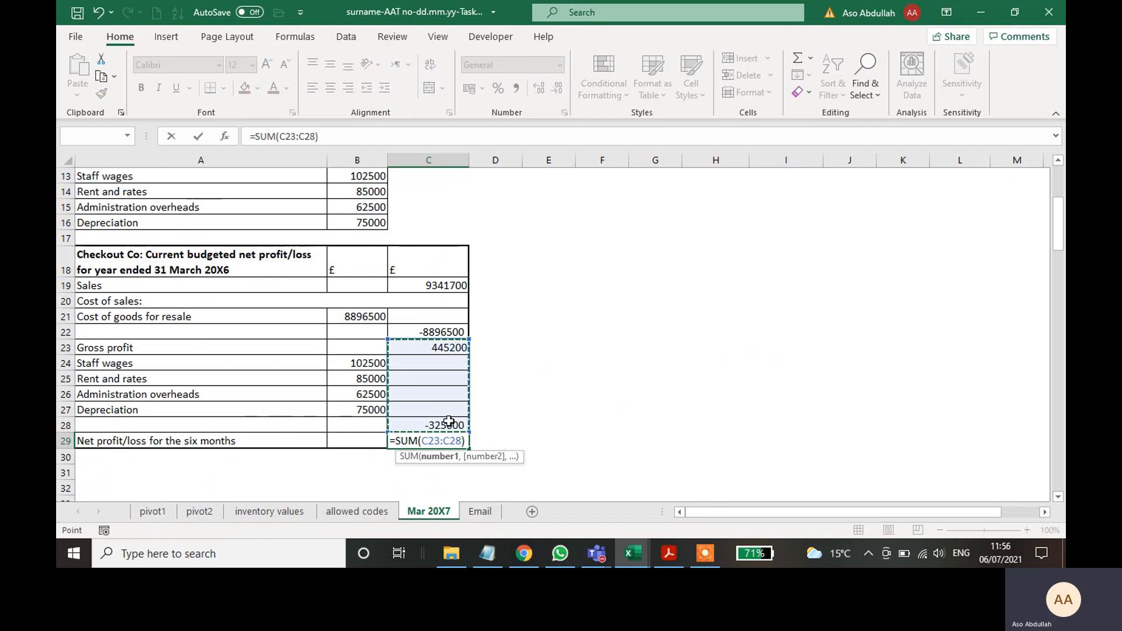
pyautogui.press('Return')
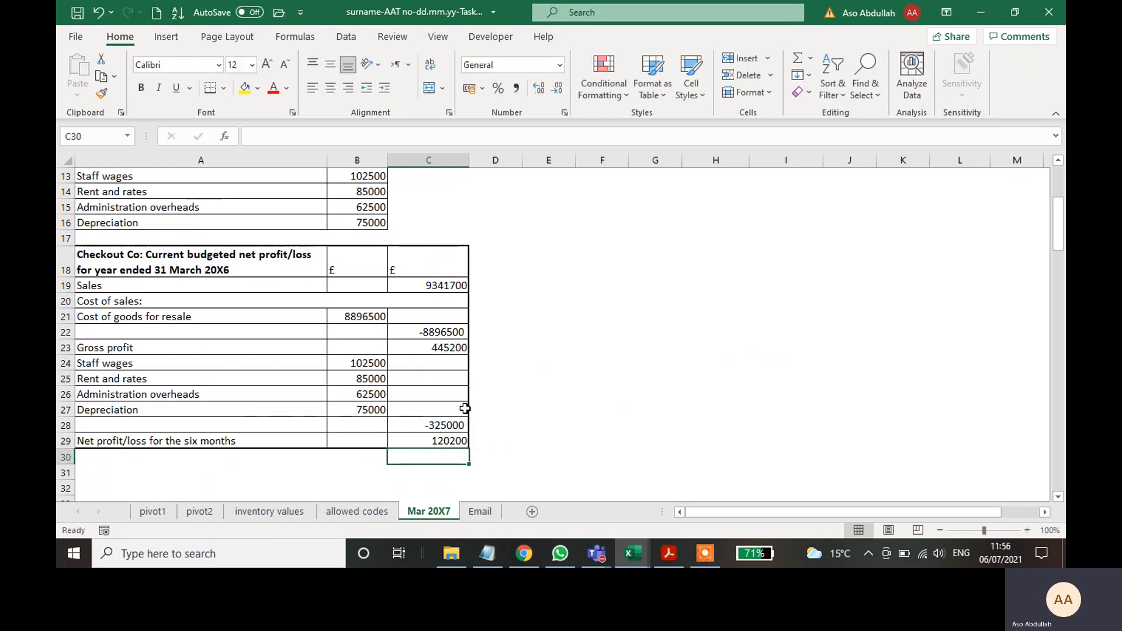
pyautogui.click(426, 438)
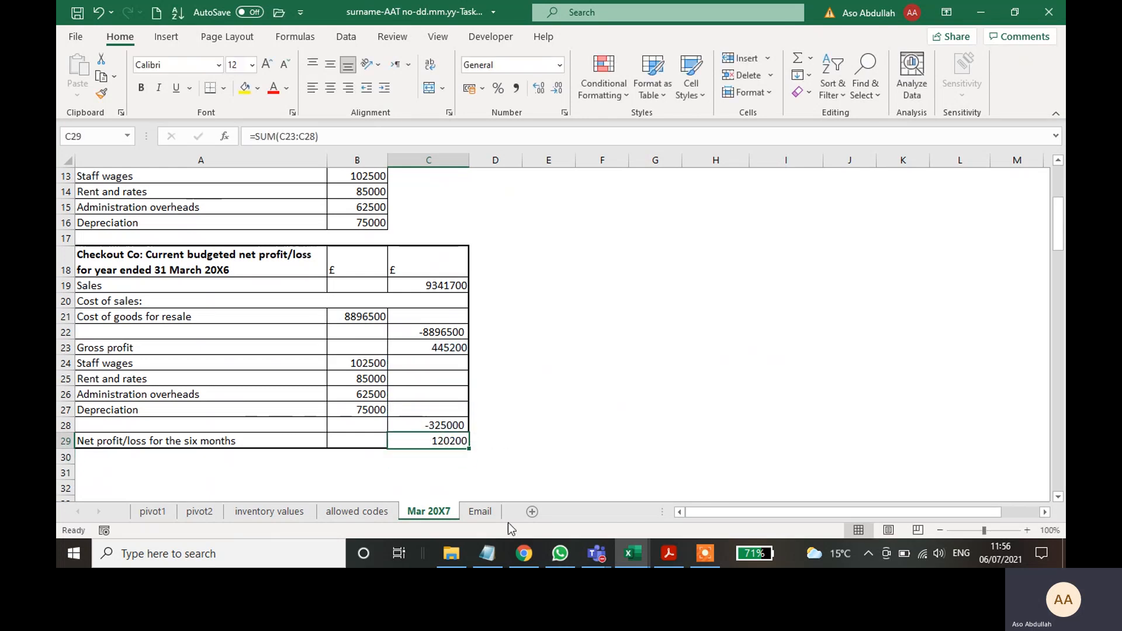
# - Switch to the assessment questions PDF in Acrobat Reader and highlight the whole of task (f) as done
pyautogui.click(668, 555)
pyautogui.scroll(-5, 633, 435)
pyautogui.scroll(-2, 654, 419)
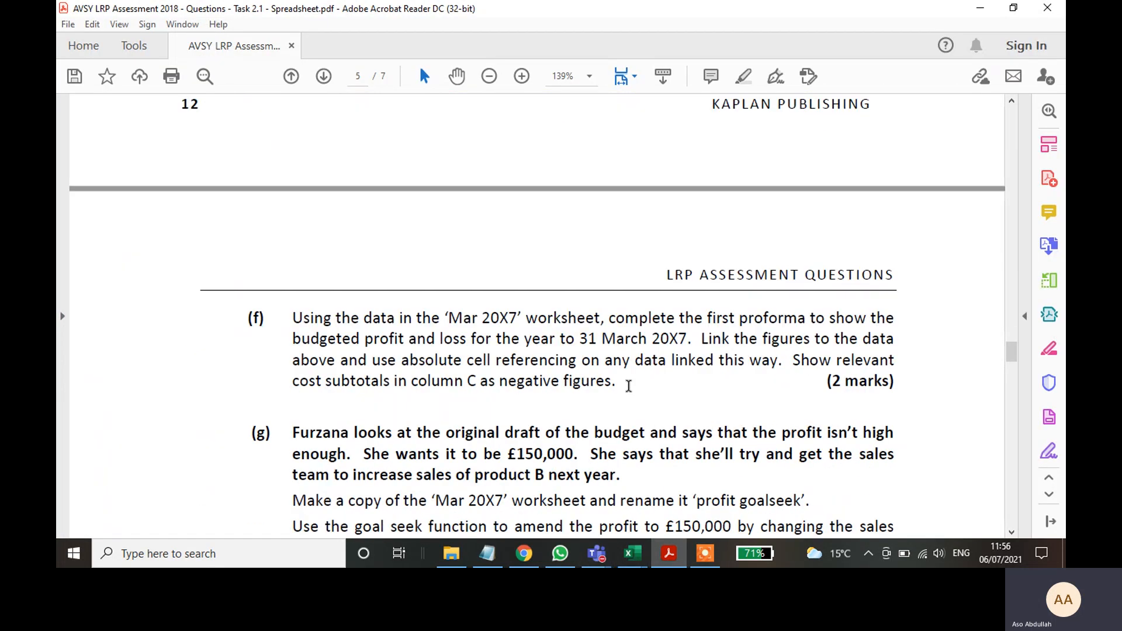
pyautogui.moveTo(465, 381)
pyautogui.mouseDown()
pyautogui.moveTo(635, 396)
pyautogui.moveTo(292, 319)
pyautogui.mouseUp()
pyautogui.click(743, 76)
pyautogui.scroll(-3, 554, 360)
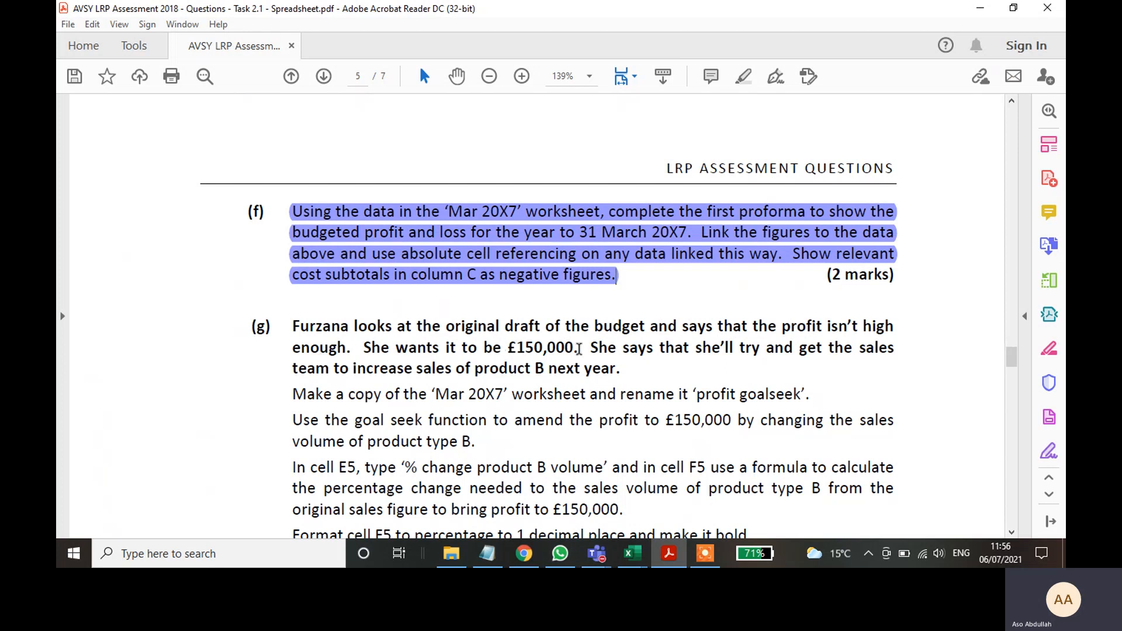
# - Read task (g) for the target profit, the product whose sales must rise and the worksheet to copy, comparing with the budgeted net profit
pyautogui.moveTo(575, 348); pyautogui.dragTo(526, 357)
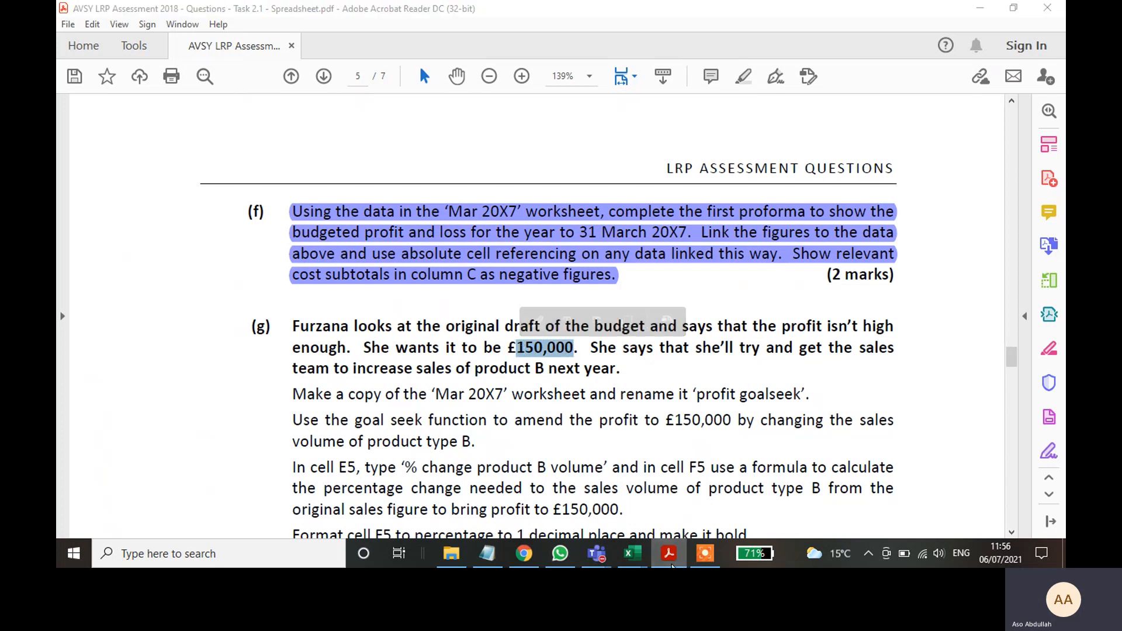
pyautogui.click(632, 554)
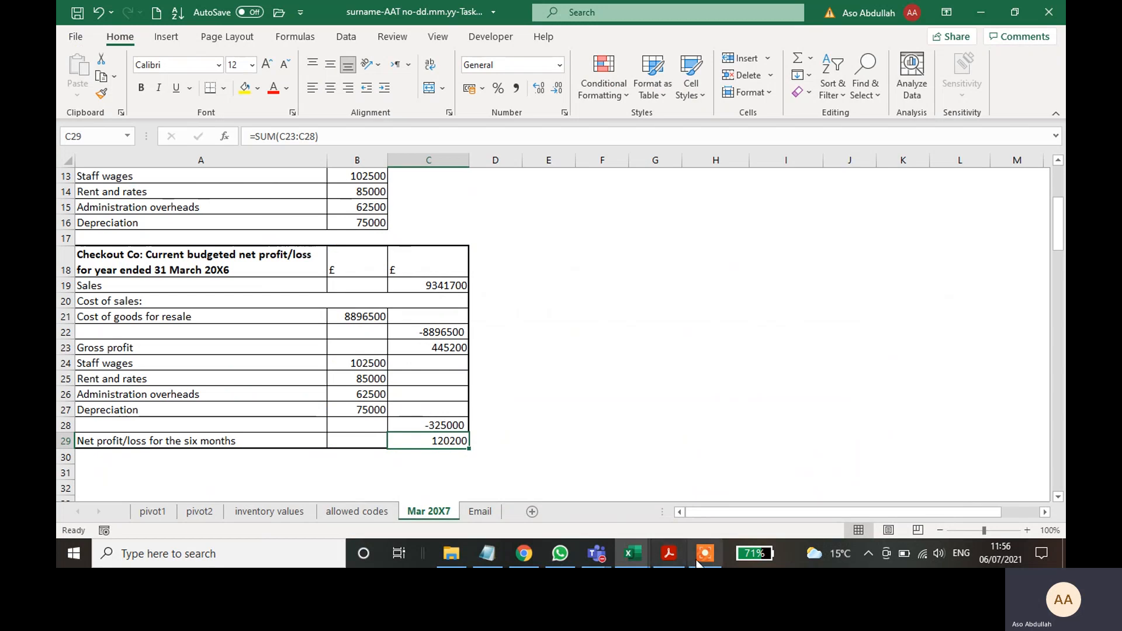
pyautogui.click(669, 555)
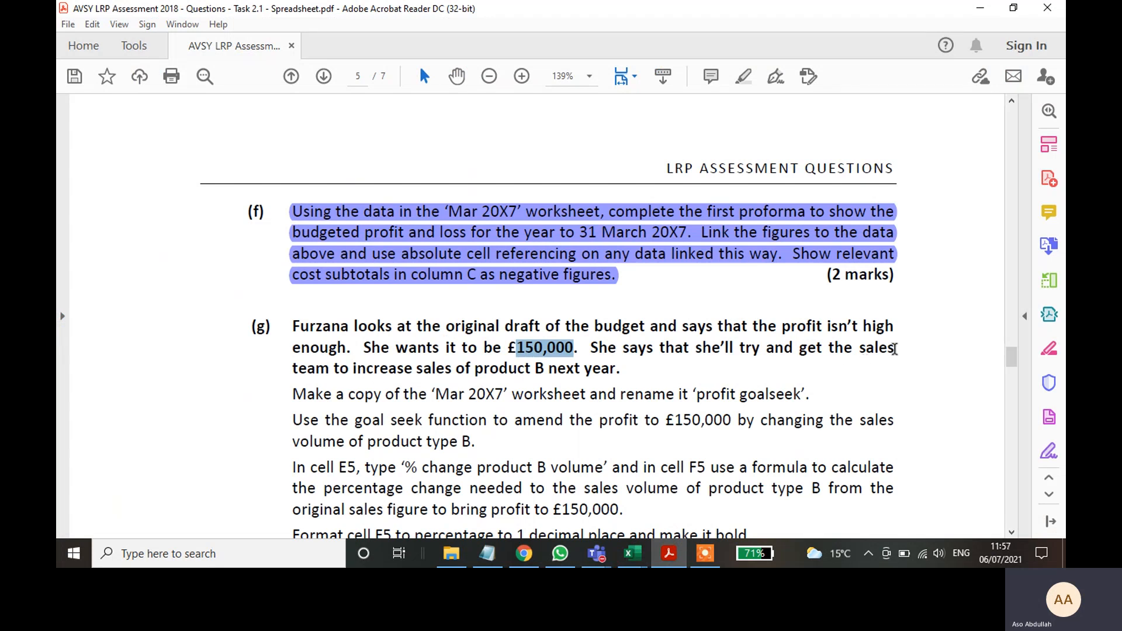
pyautogui.doubleClick(894, 349)
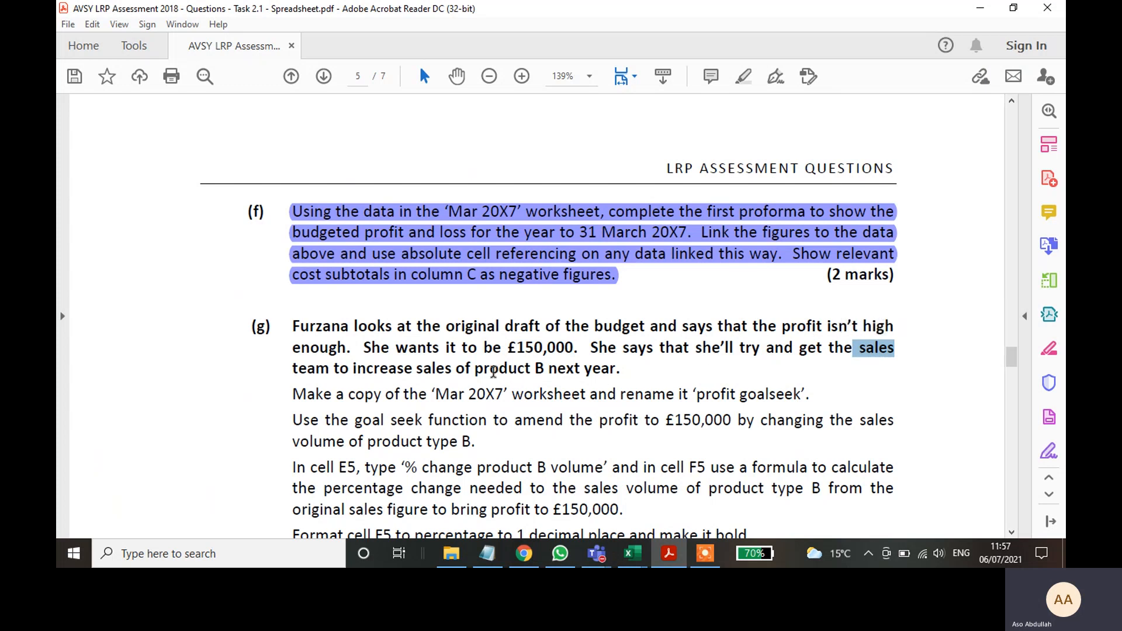
pyautogui.moveTo(476, 372); pyautogui.dragTo(585, 370)
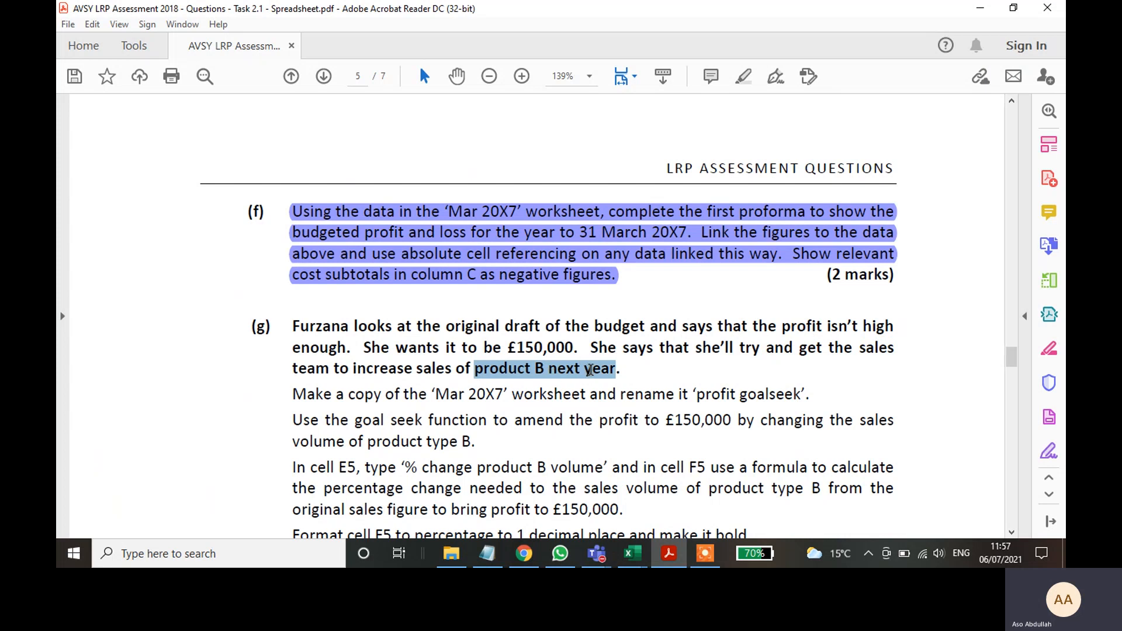
pyautogui.click(647, 373)
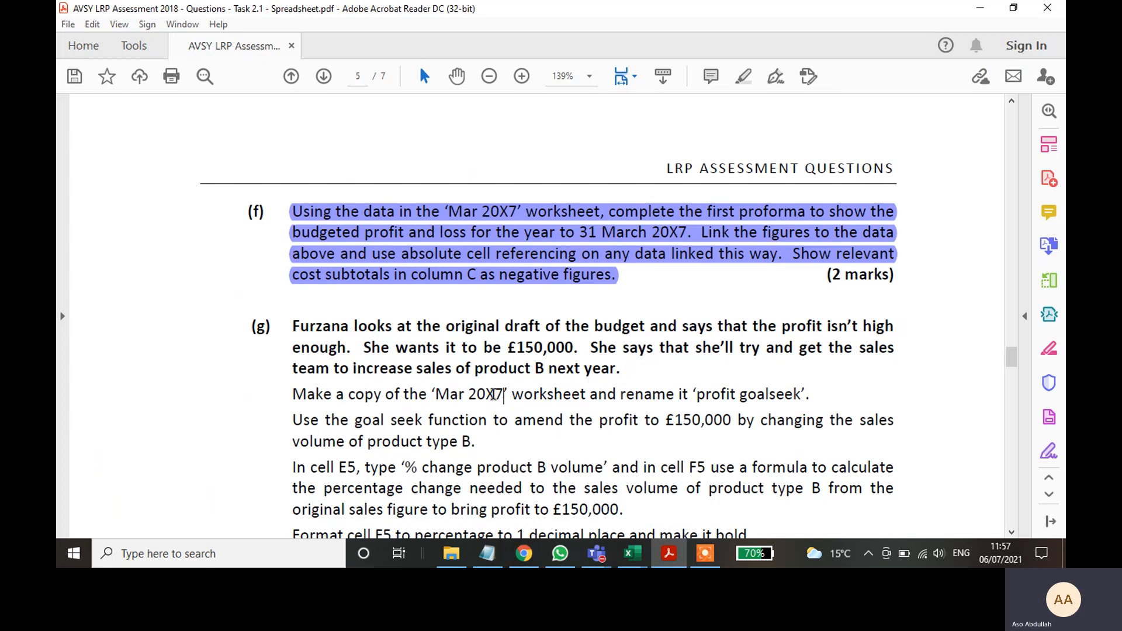
pyautogui.moveTo(506, 395); pyautogui.dragTo(436, 395)
# - Switch to the surname-AAT task workbook in Excel and copy all cells of the Mar 20X7 sheet
pyautogui.moveTo(650, 561)
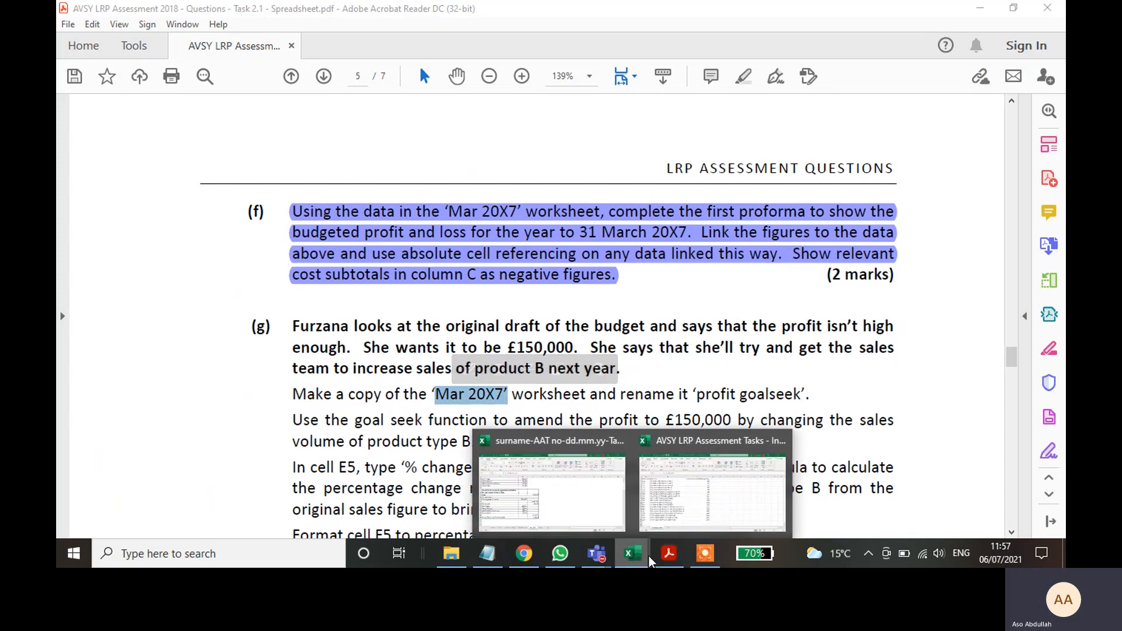
pyautogui.click(738, 504)
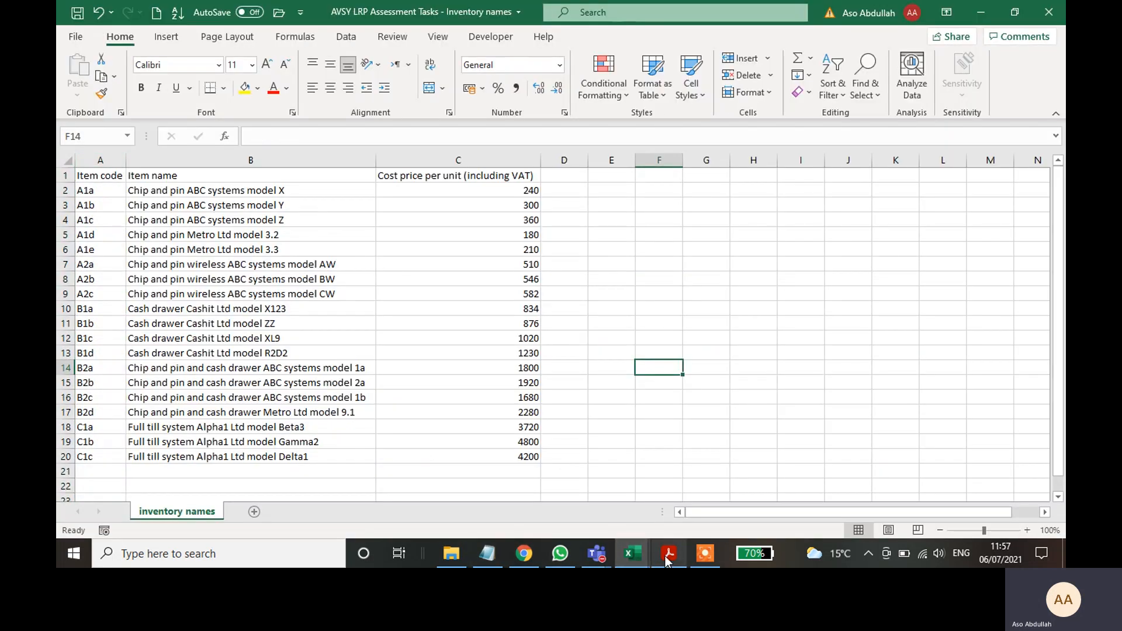
pyautogui.moveTo(631, 559)
pyautogui.click(580, 507)
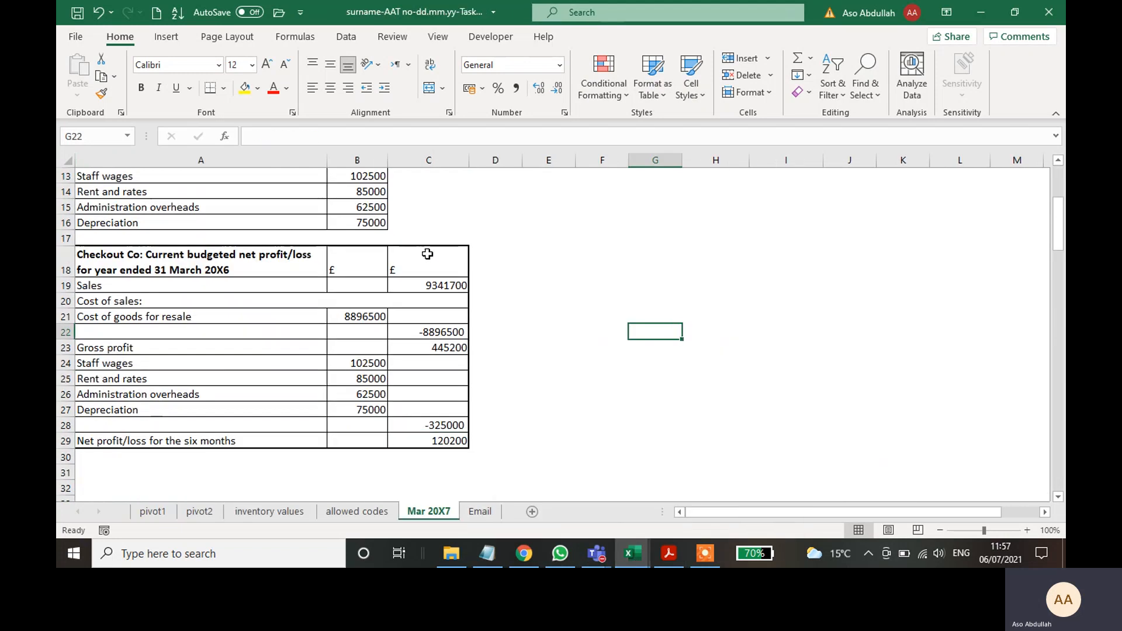
pyautogui.scroll(4, 220, 218)
pyautogui.click(64, 161)
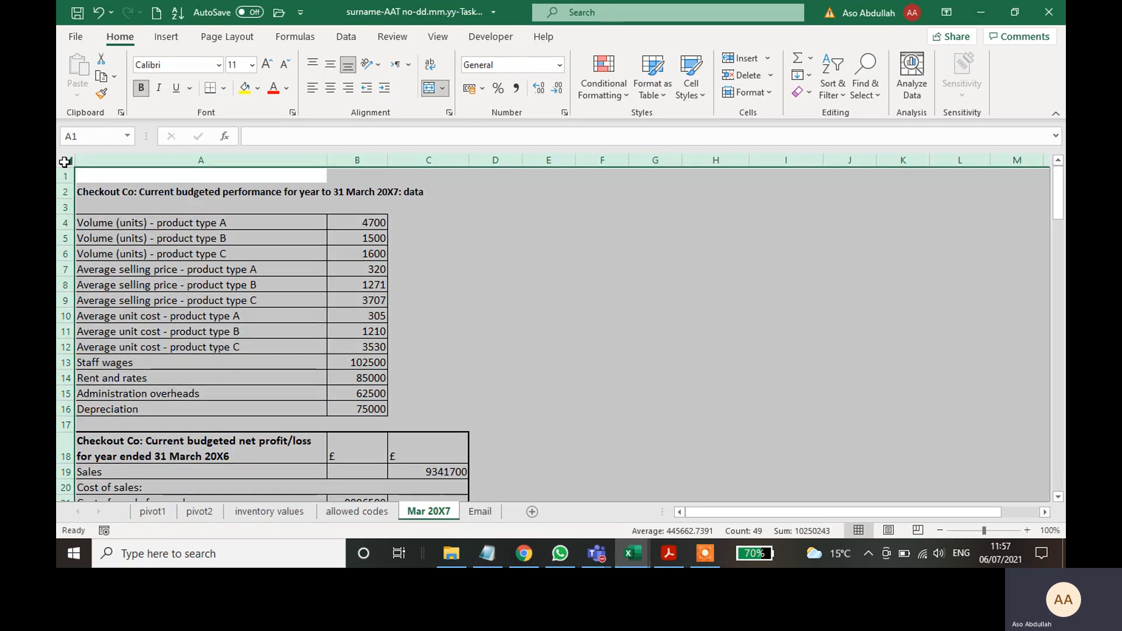
pyautogui.hotkey('ctrl', 'c')
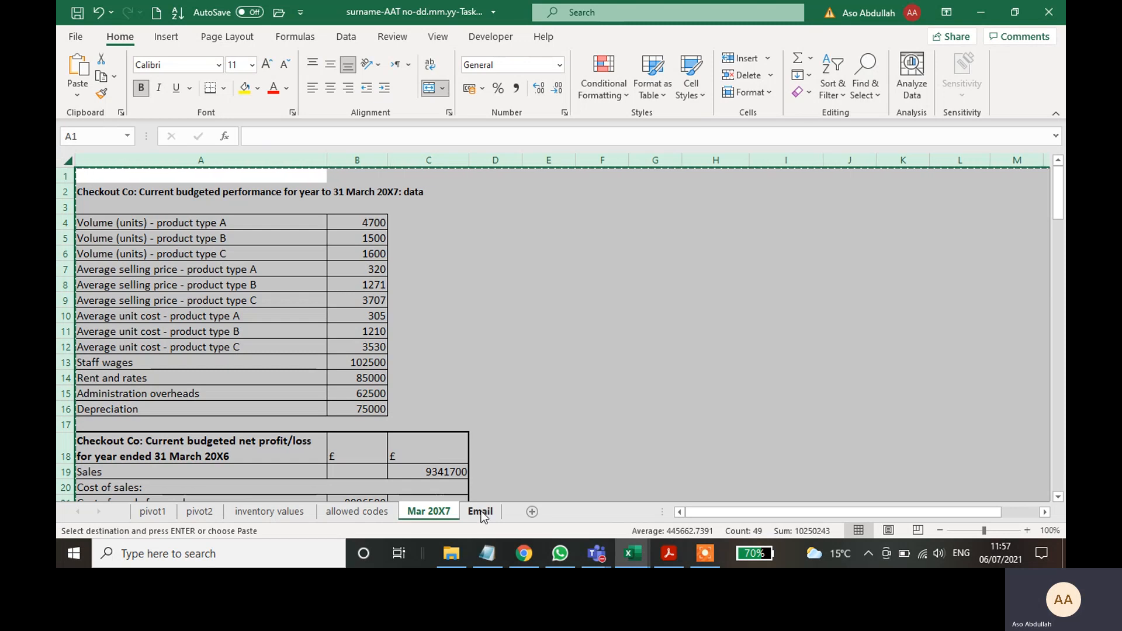
# - Insert a blank worksheet and paste the copied Mar 20X7 cells into it
pyautogui.rightClick(452, 512)
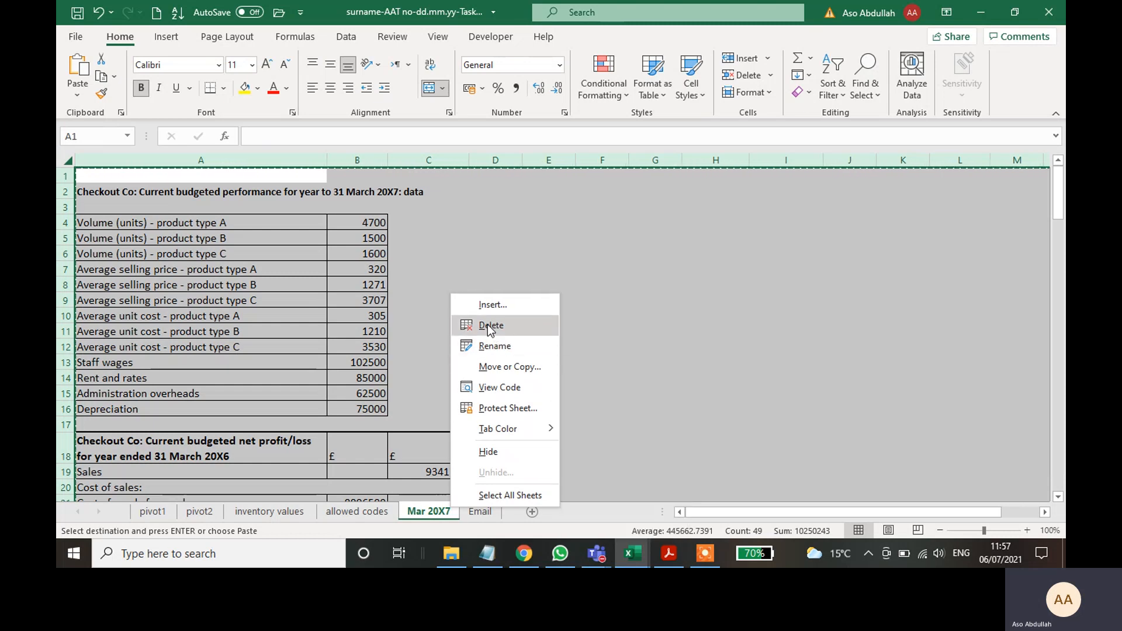
pyautogui.click(485, 304)
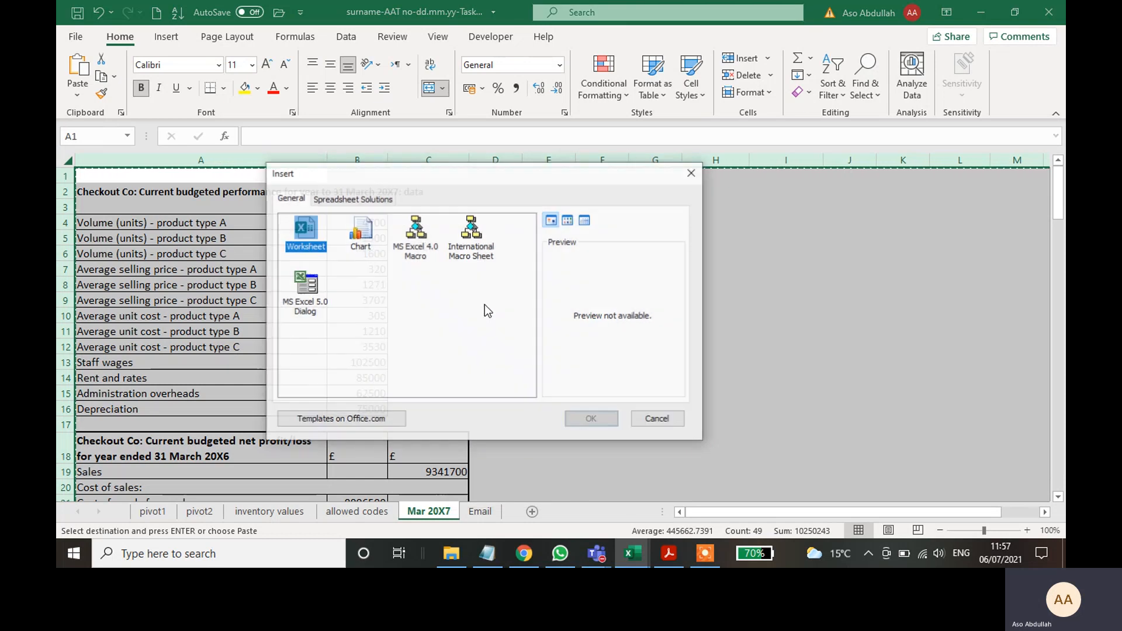
pyautogui.click(587, 418)
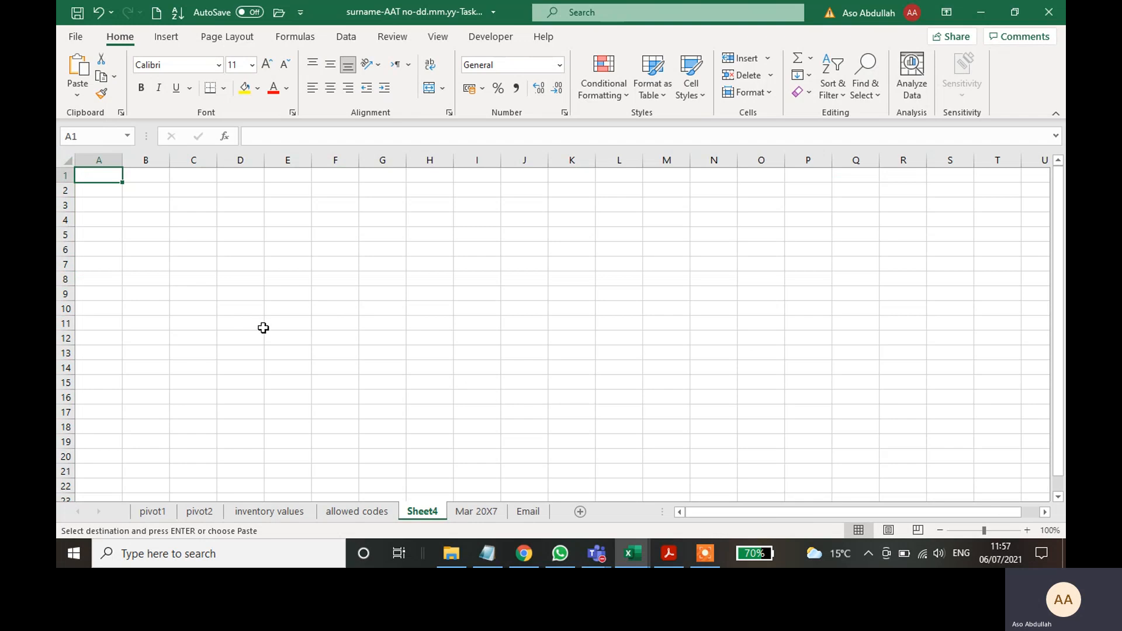
pyautogui.hotkey('ctrl', 'a')
pyautogui.hotkey('ctrl', 'v')
# - Move the new sheet so it sits directly after Mar 20X7, before Email
pyautogui.click(498, 330)
pyautogui.moveTo(426, 513); pyautogui.dragTo(513, 517)
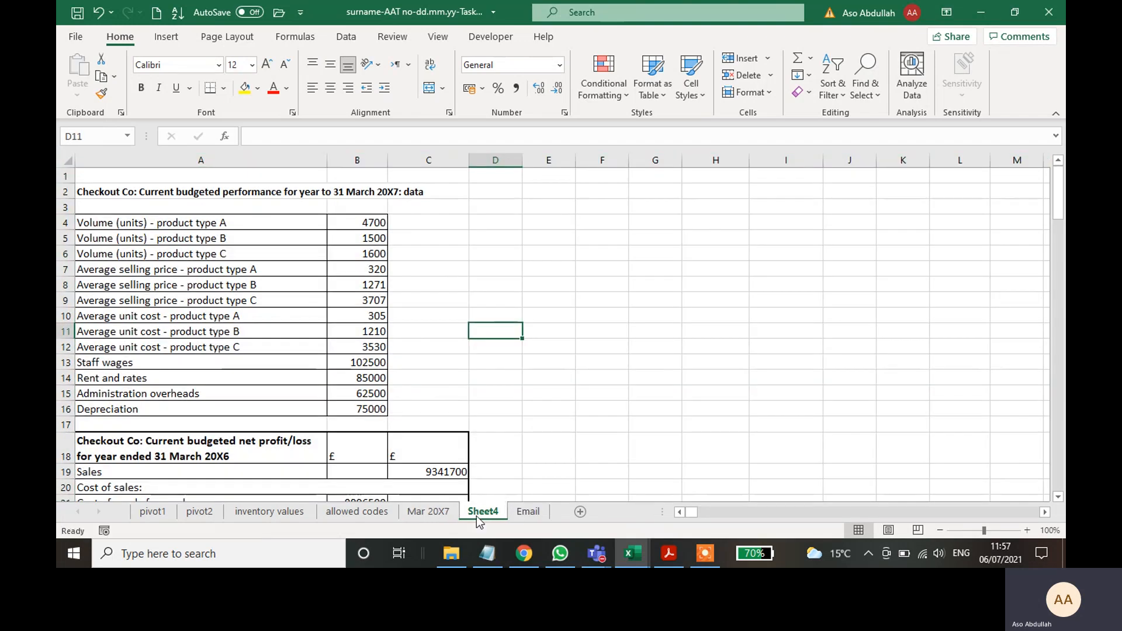
pyautogui.click(589, 394)
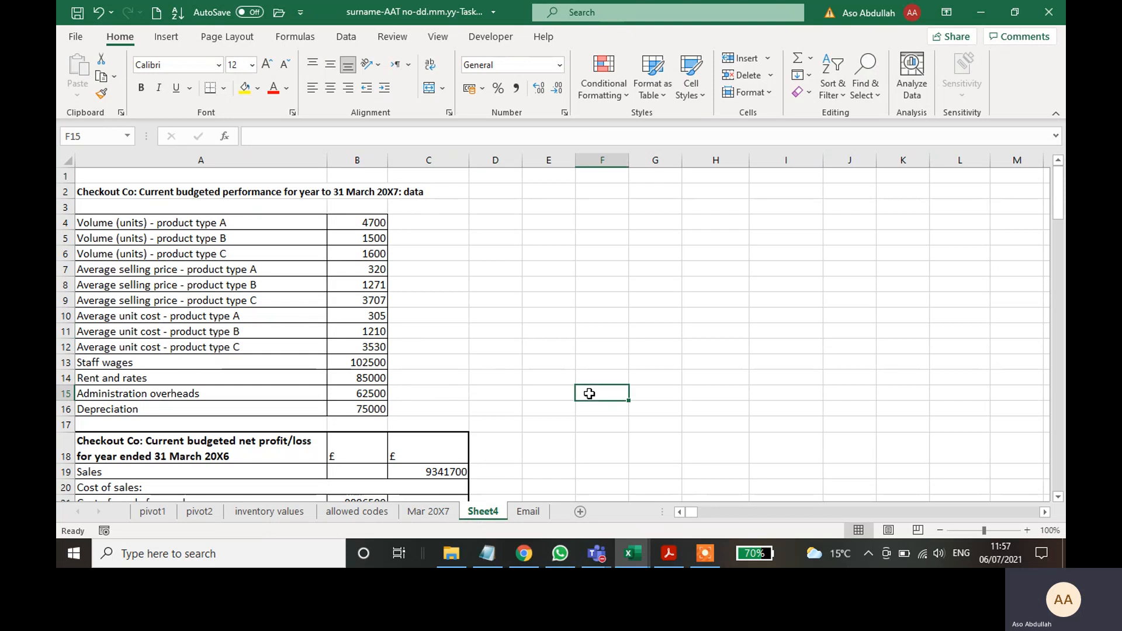
# - Check the copied volumes, selling prices, unit costs and sales cell on the new sheet for their values and formulas
pyautogui.click(367, 226)
pyautogui.click(380, 269)
pyautogui.click(374, 315)
pyautogui.click(374, 331)
pyautogui.click(373, 347)
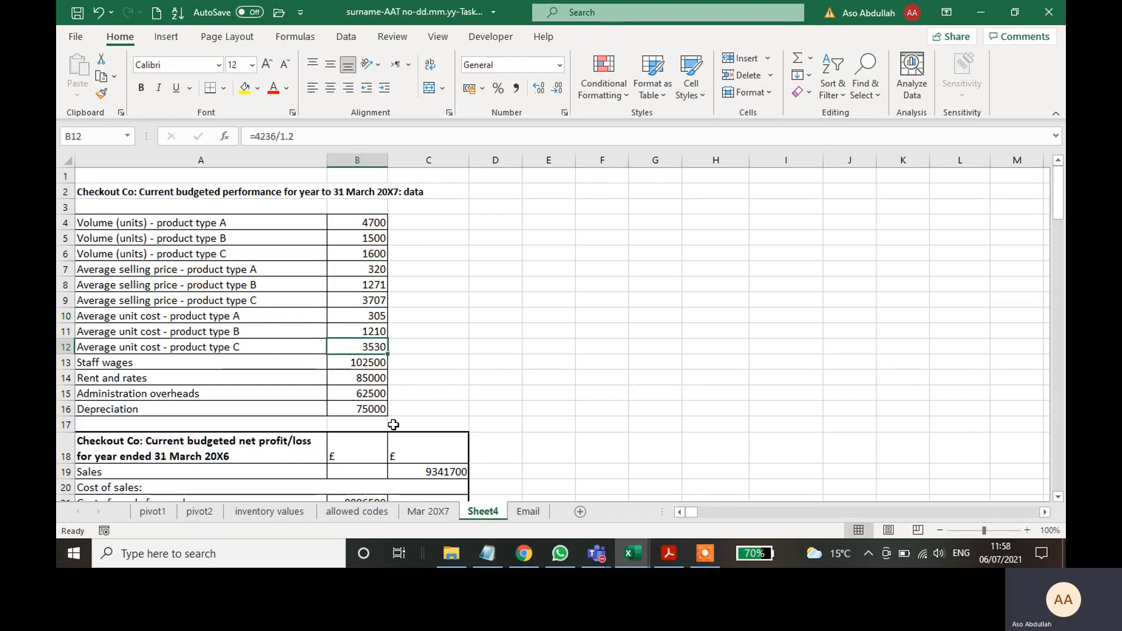
pyautogui.click(437, 469)
pyautogui.scroll(-4, 553, 337)
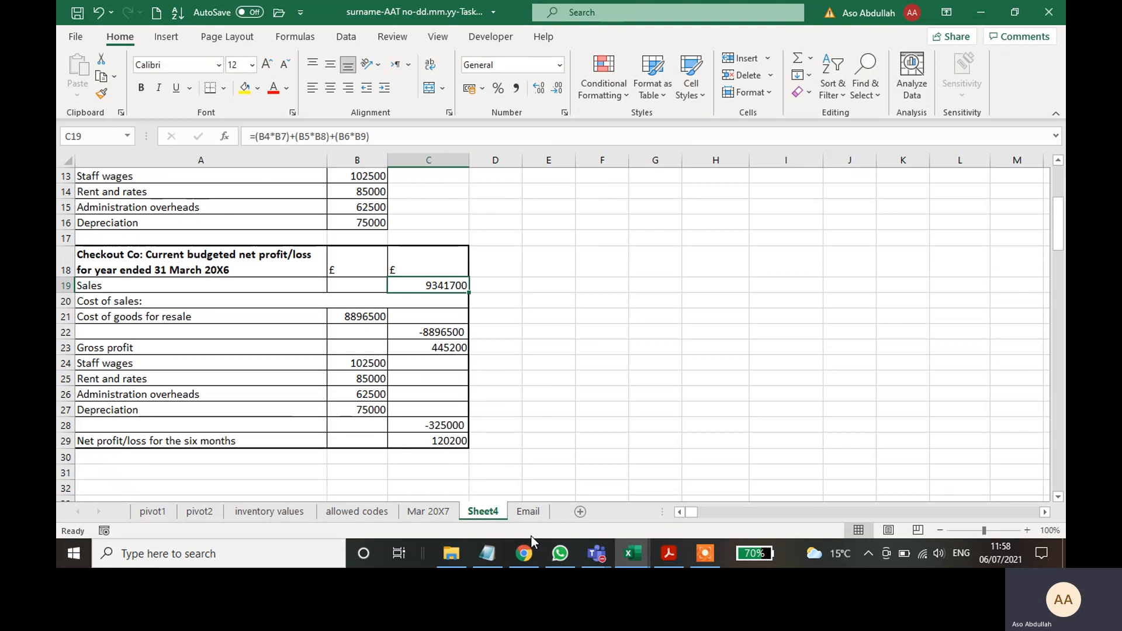
# - Copy the name 'profit goalseek' from task (g) in the PDF and rename the duplicate sheet with it in Excel
pyautogui.click(670, 554)
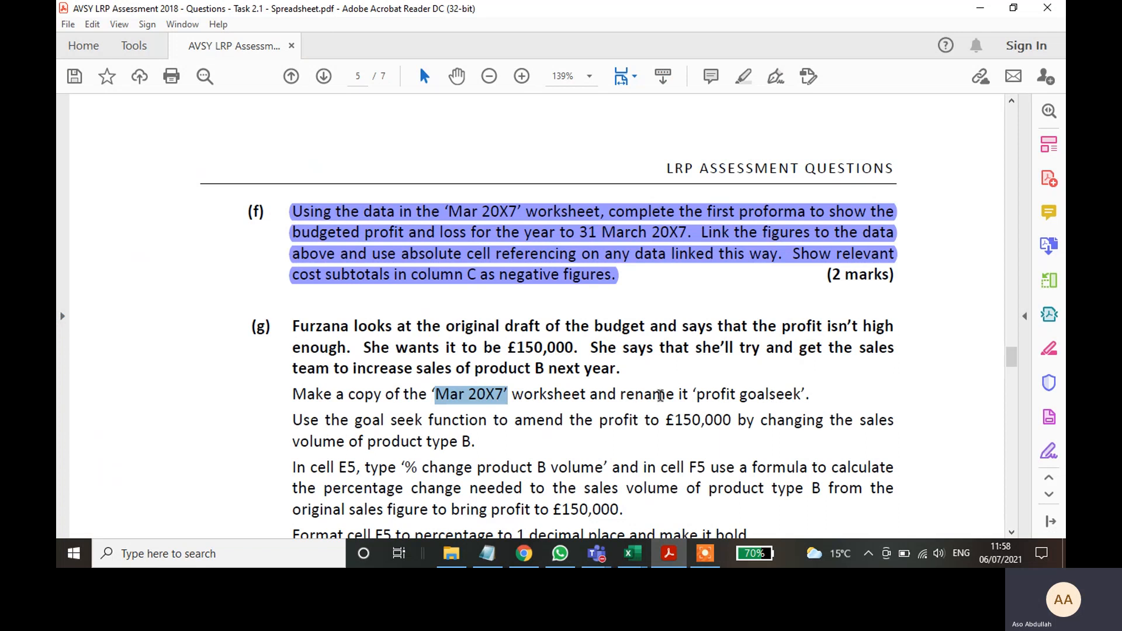
pyautogui.moveTo(696, 395); pyautogui.dragTo(759, 398)
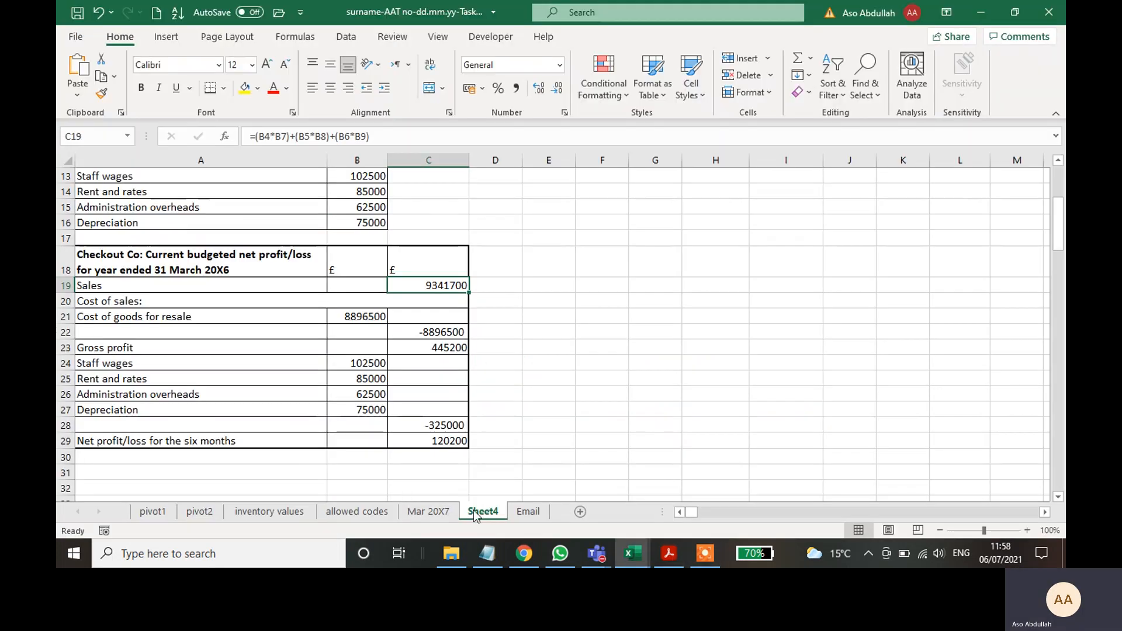
pyautogui.click(632, 554)
pyautogui.doubleClick(482, 513)
pyautogui.hotkey('ctrl', 'v')
pyautogui.click(623, 425)
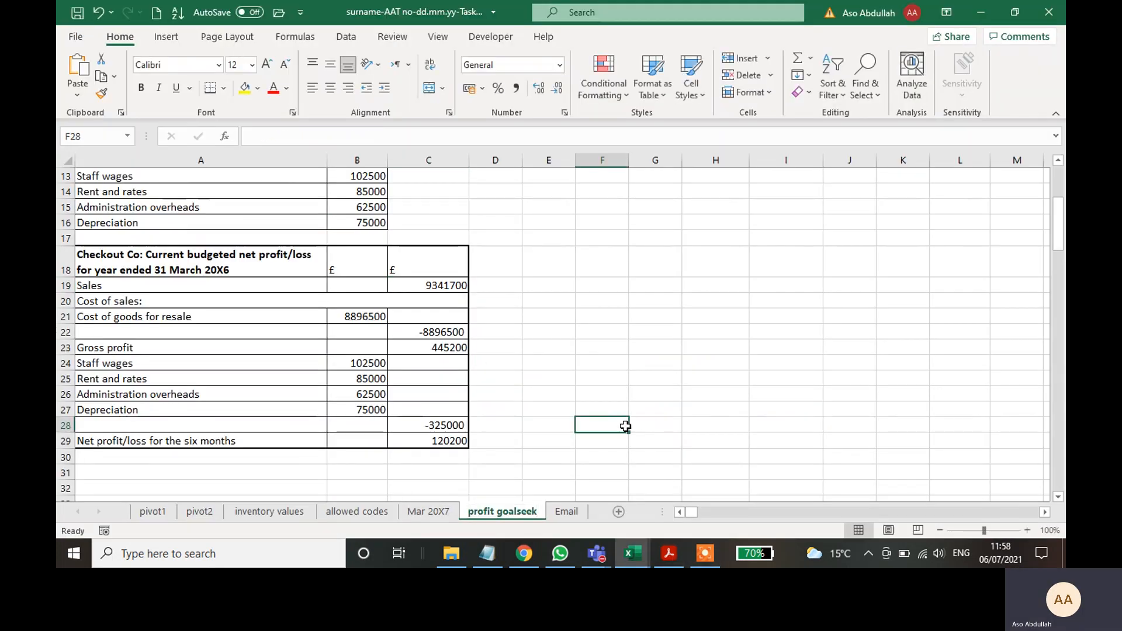
# - Switch to the PDF and highlight task (g) from its start through the instruction to copy and rename the worksheet
pyautogui.click(668, 553)
pyautogui.moveTo(821, 394); pyautogui.dragTo(270, 339)
pyautogui.click(742, 76)
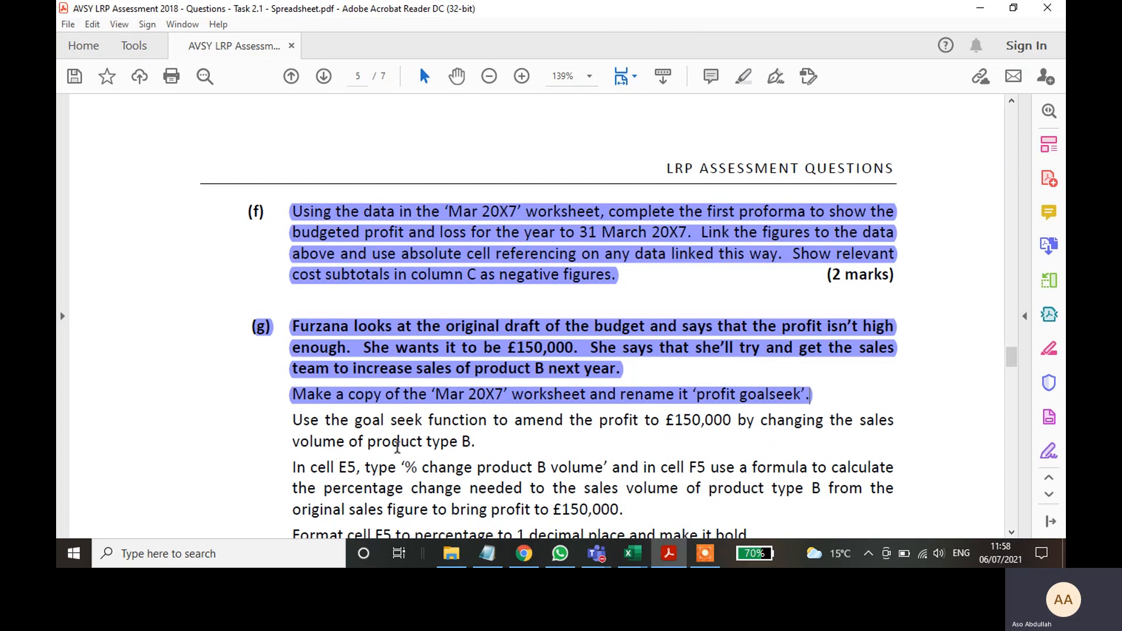
pyautogui.click(467, 443)
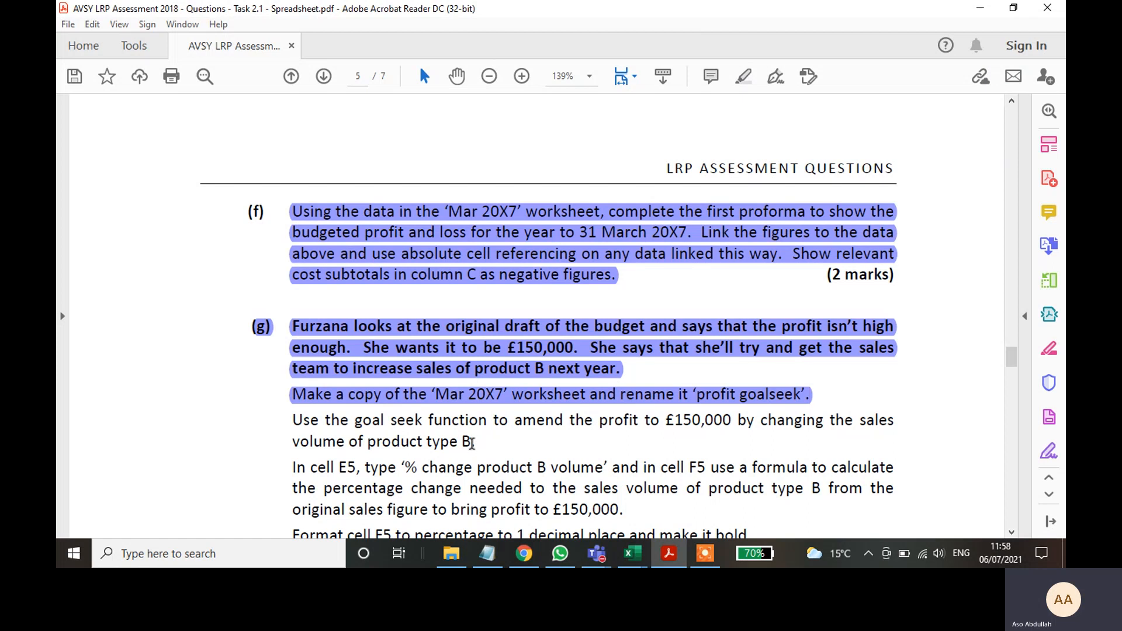
# - Switch to Excel and check the net profit/loss formula in C29 on the profit goalseek sheet
pyautogui.click(671, 565)
pyautogui.click(693, 425)
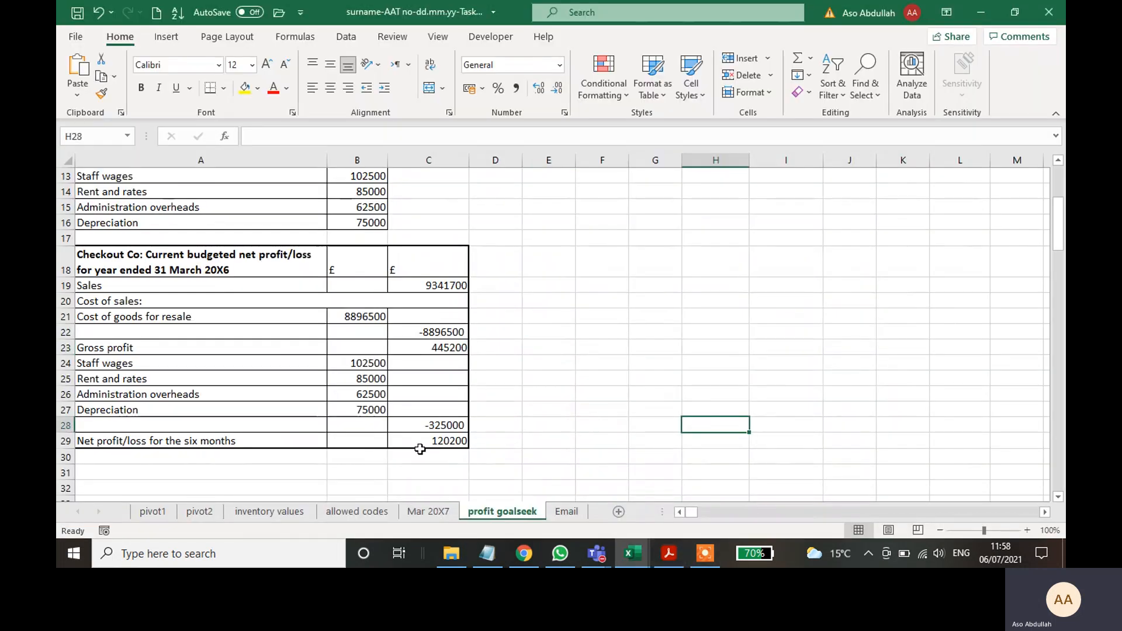
pyautogui.click(438, 442)
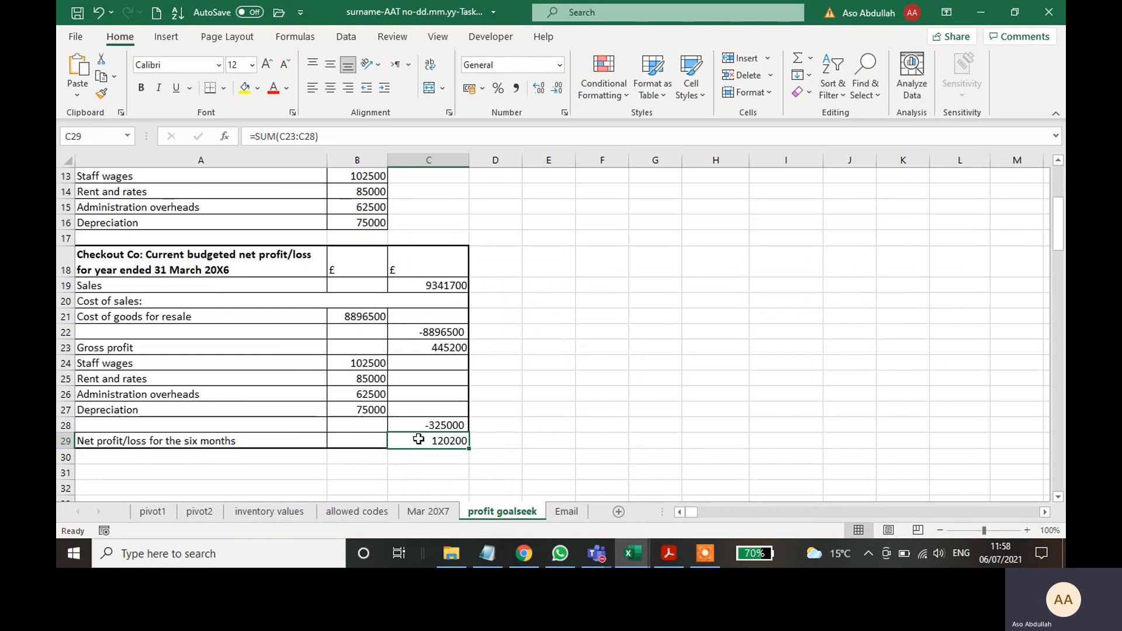
pyautogui.scroll(4, 483, 396)
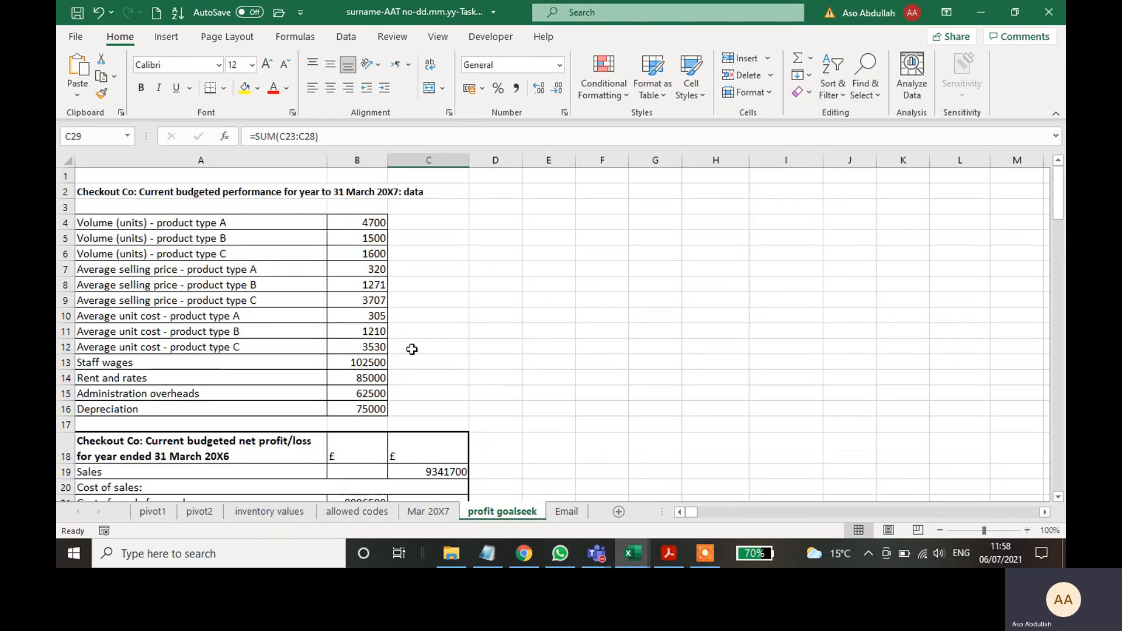
# - Clear product type B's volume in B5 and check the effect on the net profit/loss
pyautogui.click(373, 236)
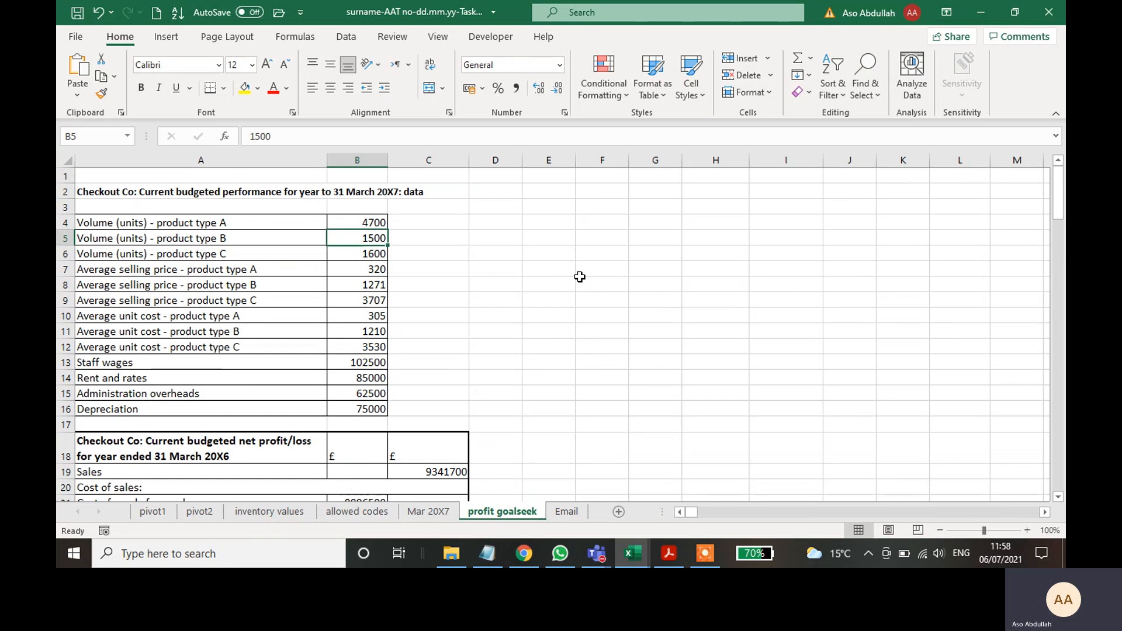
pyautogui.press('Delete')
pyautogui.scroll(-4, 580, 281)
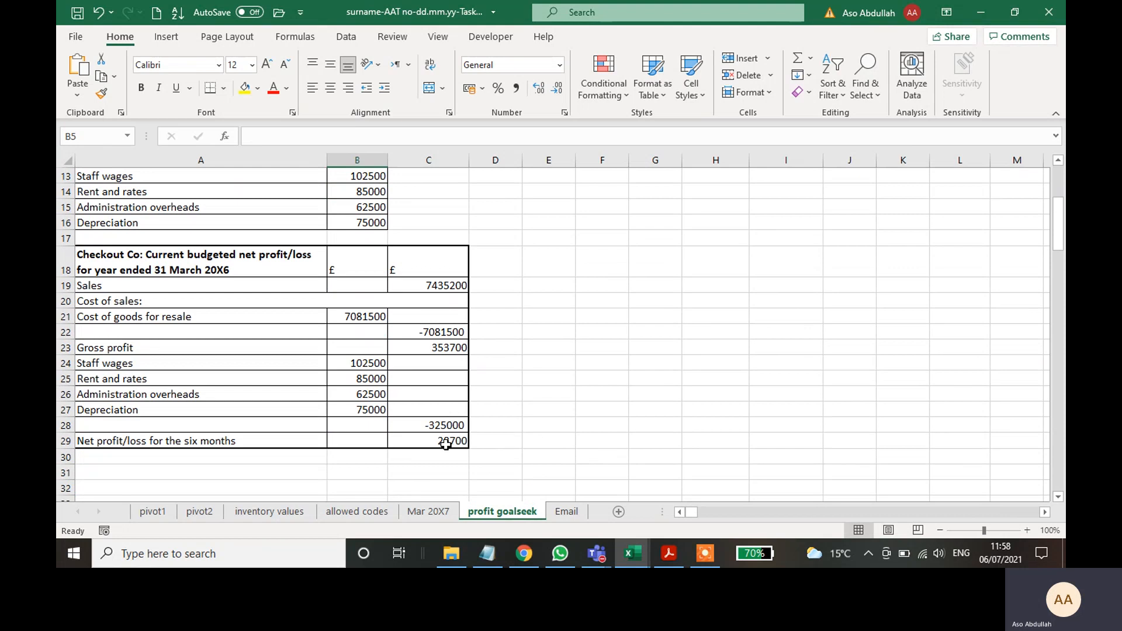
pyautogui.scroll(4, 571, 313)
pyautogui.click(619, 278)
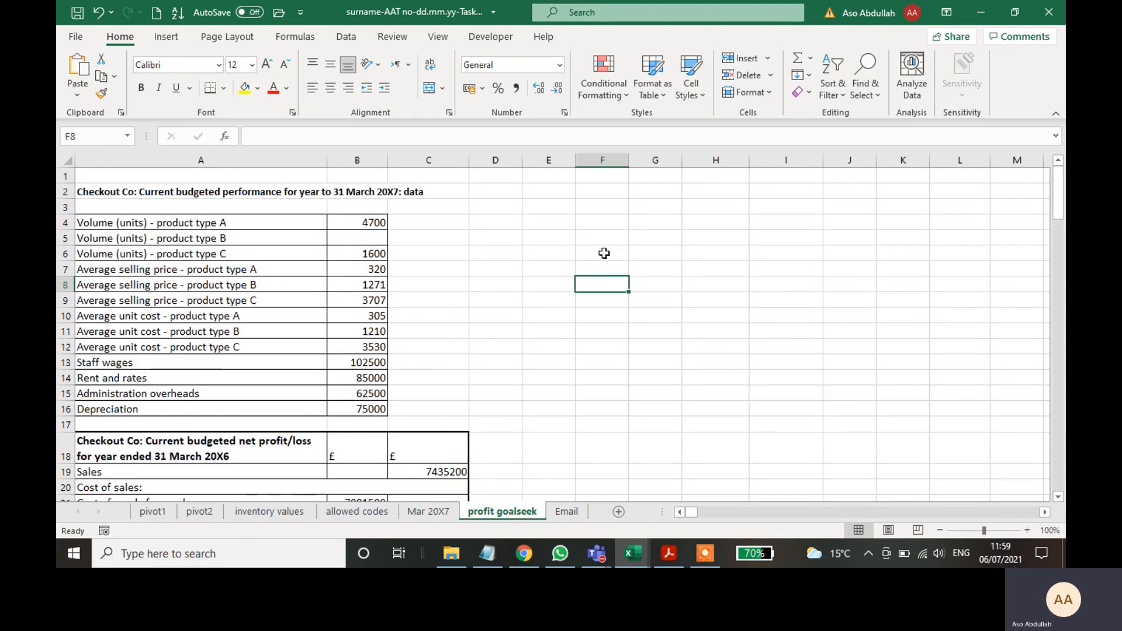
pyautogui.click(605, 255)
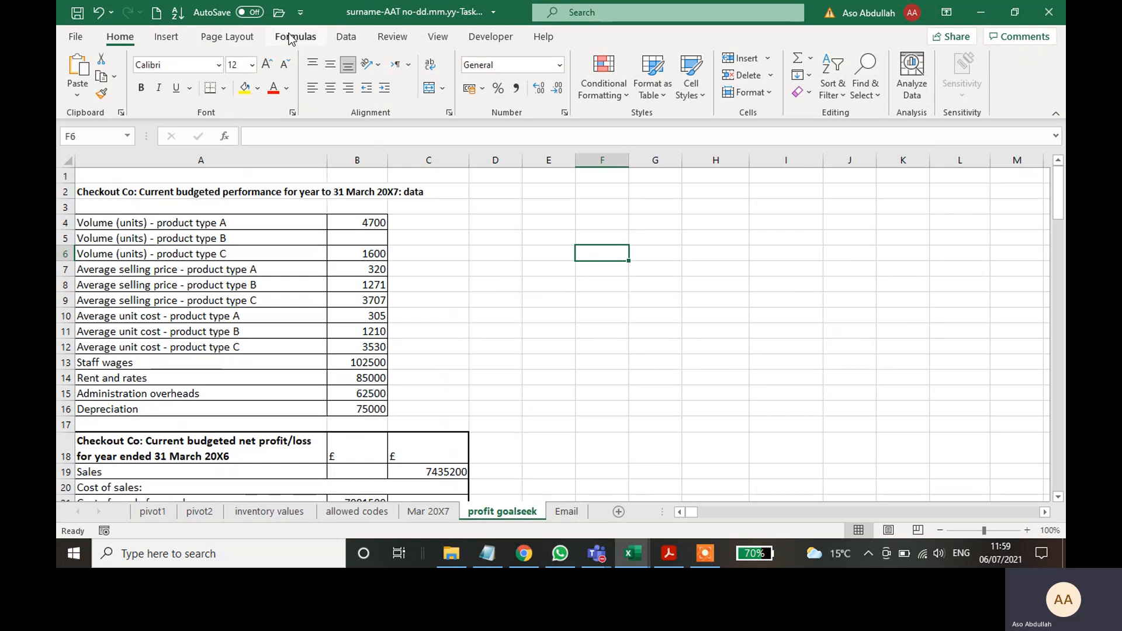
# - Start Goal Seek with net profit cell C29 as the set cell and 150000 as the target value
pyautogui.click(346, 38)
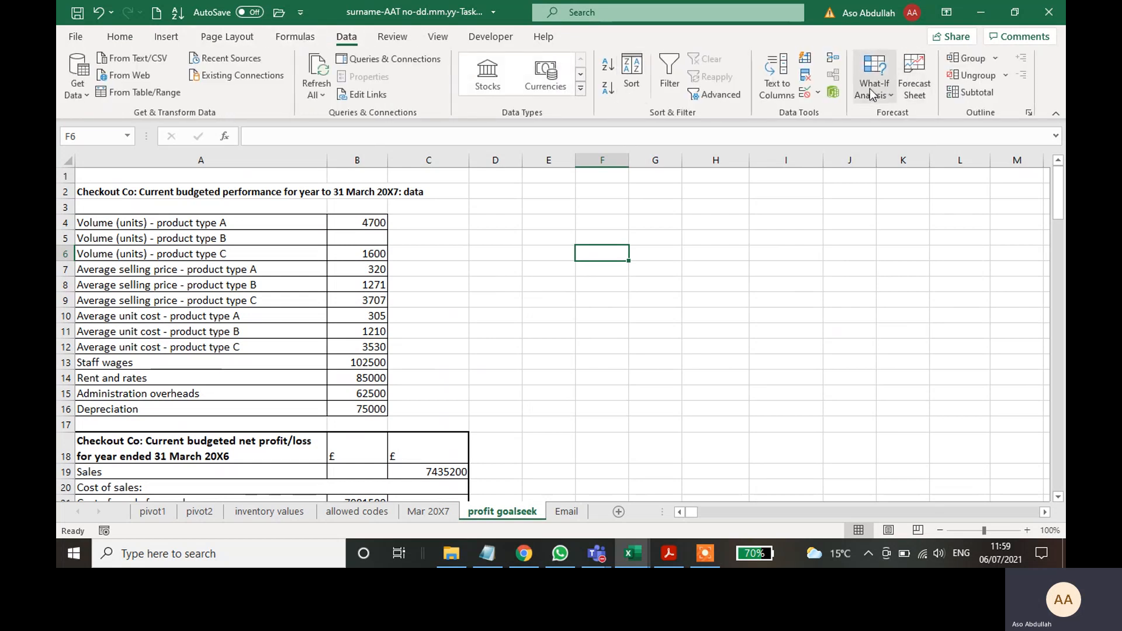
pyautogui.click(889, 96)
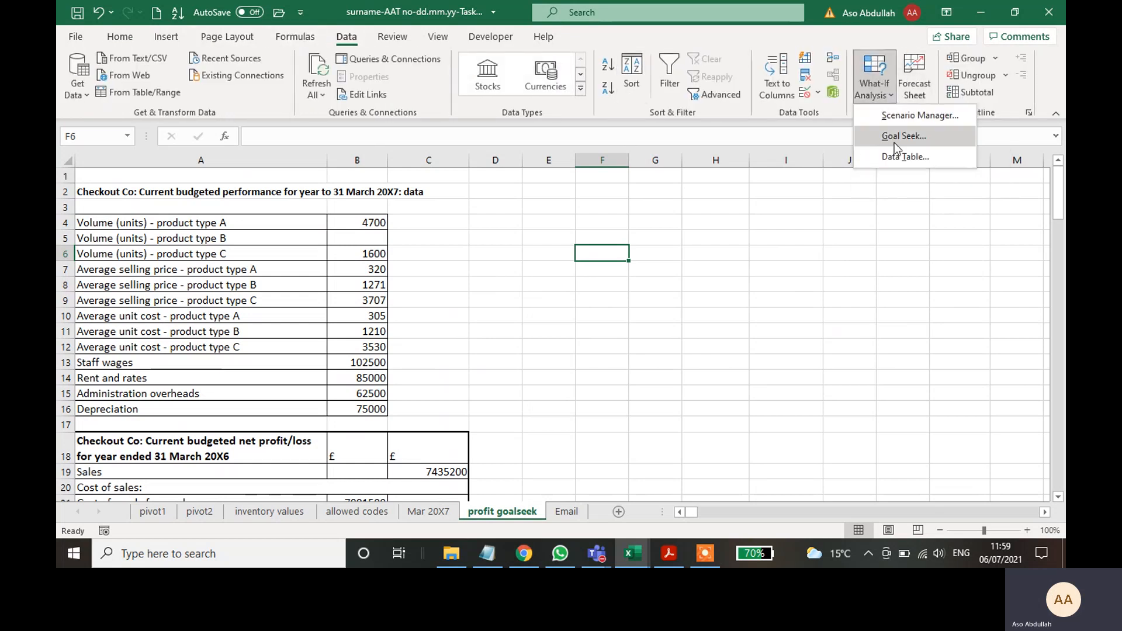
pyautogui.click(894, 135)
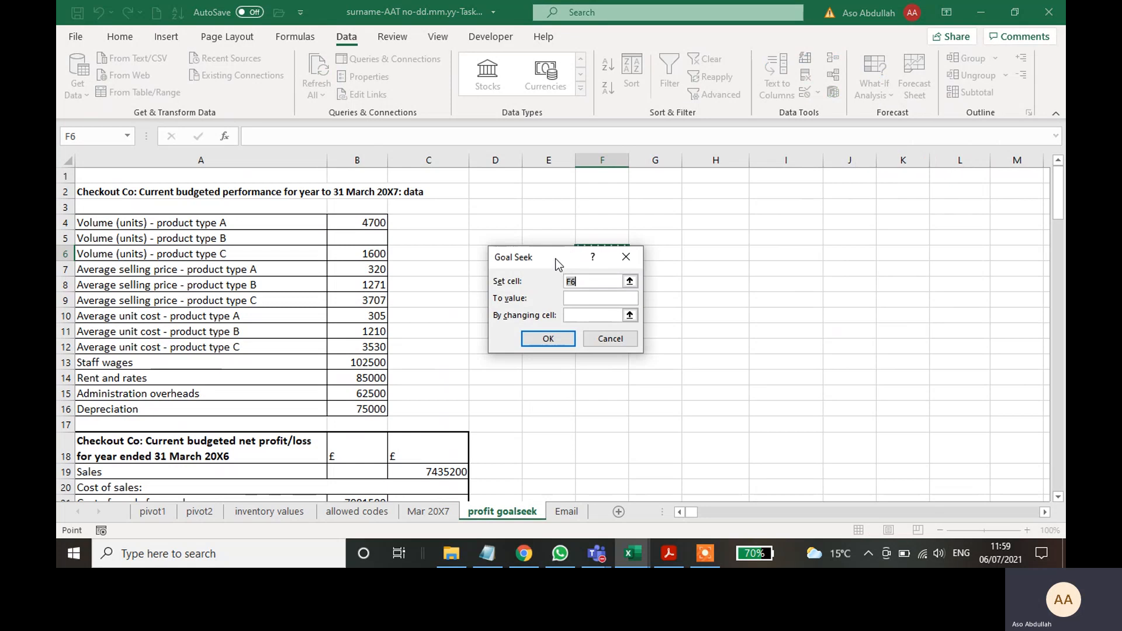
pyautogui.moveTo(555, 258); pyautogui.dragTo(641, 277)
pyautogui.scroll(-1, 588, 305)
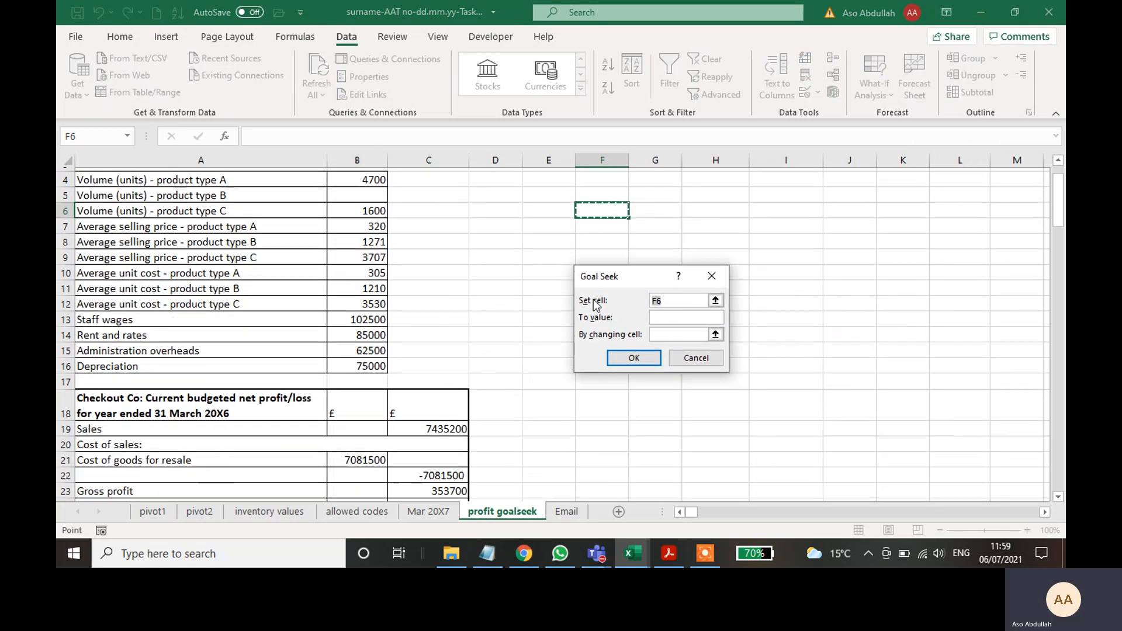
pyautogui.scroll(-3, 526, 374)
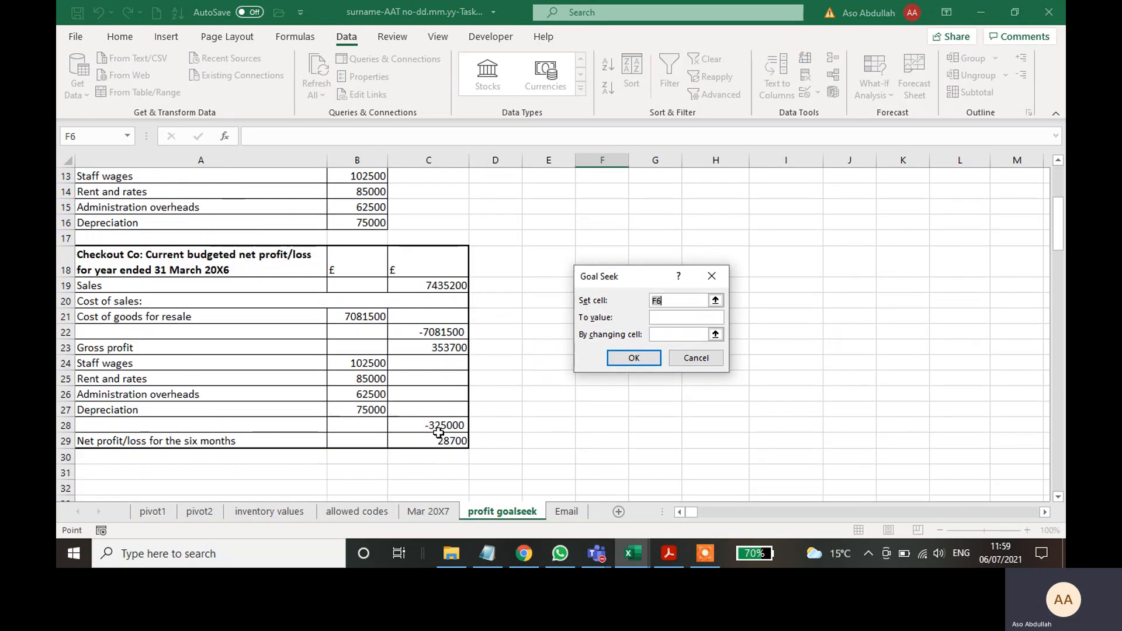
pyautogui.click(435, 440)
pyautogui.click(663, 318)
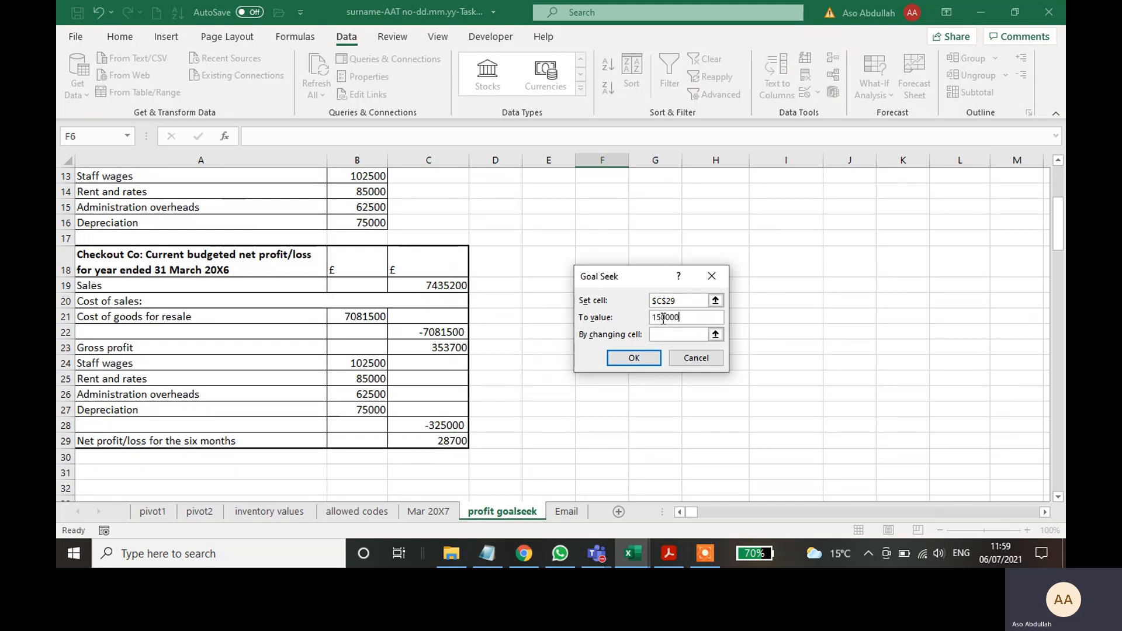
# - Make product type B's volume in B5 the changing cell, run the goal seek, keep its solution and check the net profit
pyautogui.click(682, 337)
pyautogui.scroll(2, 543, 310)
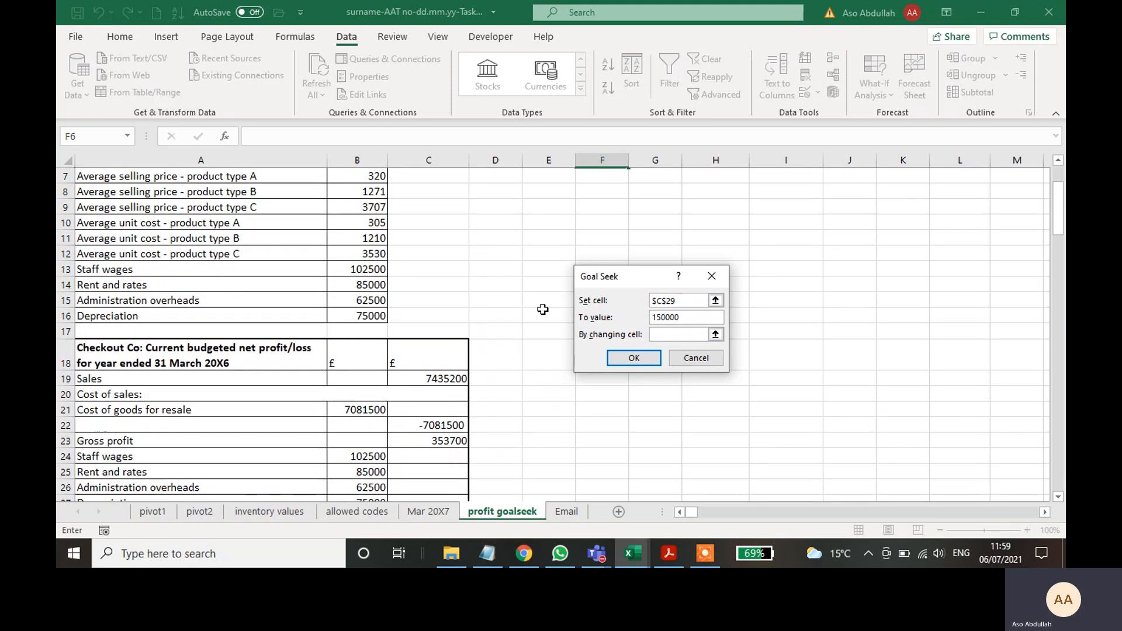
pyautogui.scroll(2, 543, 309)
pyautogui.click(367, 239)
pyautogui.click(634, 358)
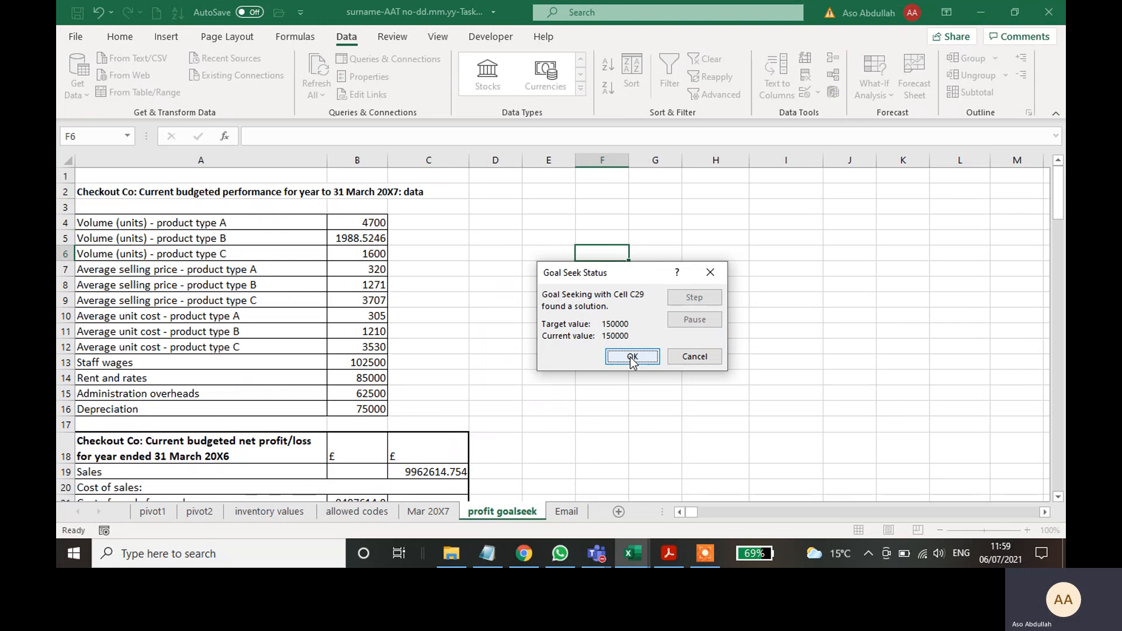
pyautogui.click(632, 358)
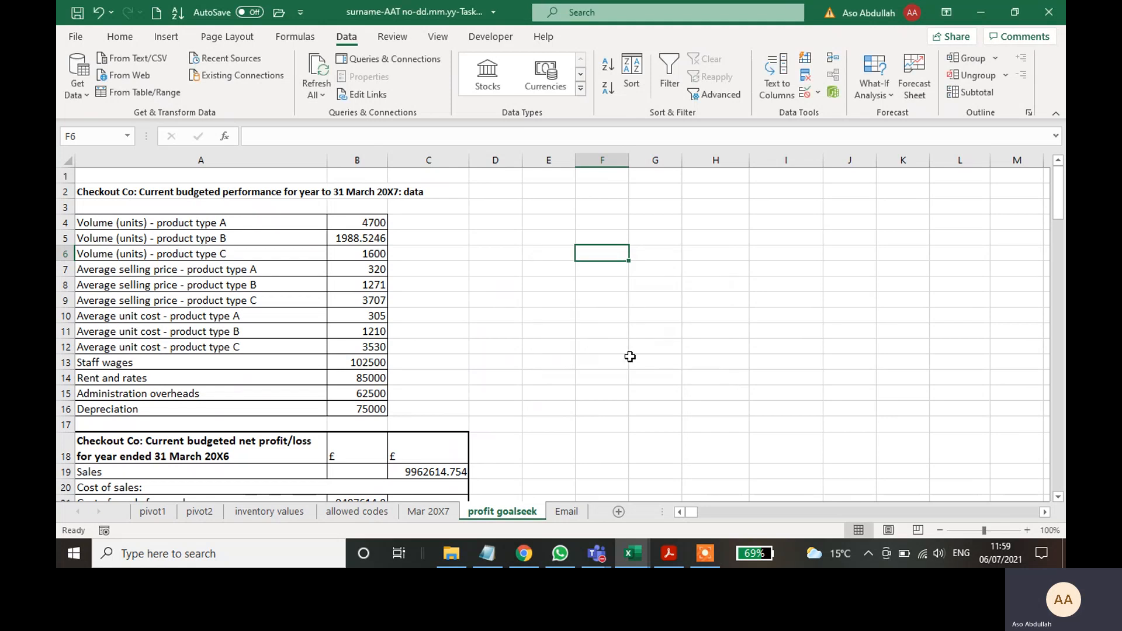
pyautogui.click(362, 242)
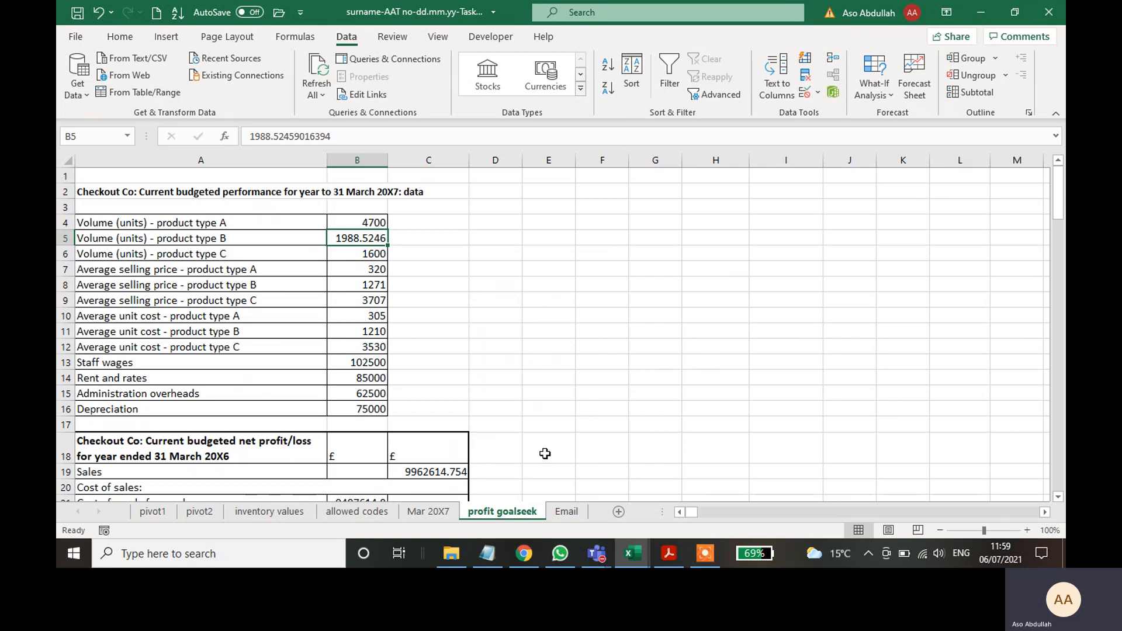
pyautogui.scroll(-4, 589, 387)
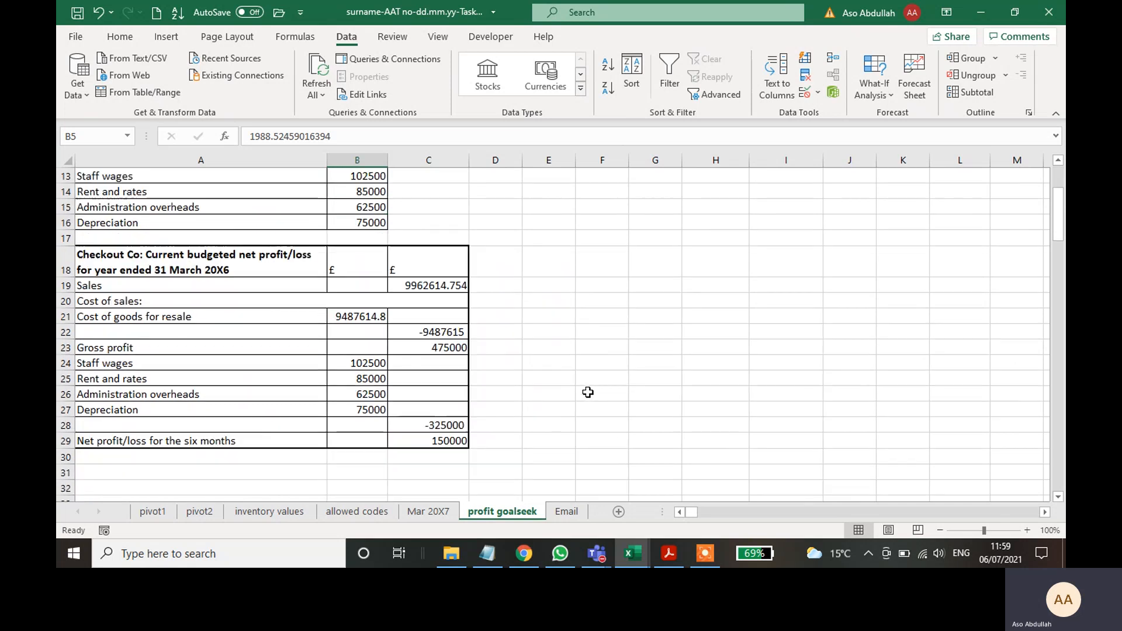
# - Switch to the PDF and highlight the goal seek instruction about amending the profit to £150,000
pyautogui.click(669, 555)
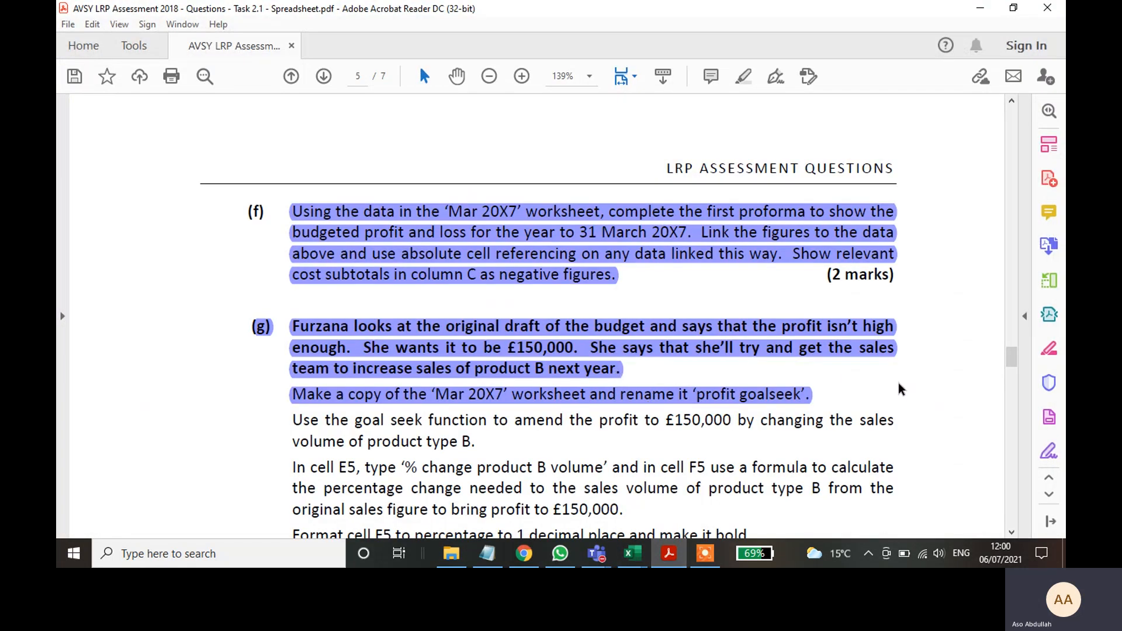
pyautogui.moveTo(478, 443); pyautogui.dragTo(292, 422)
pyautogui.click(317, 395)
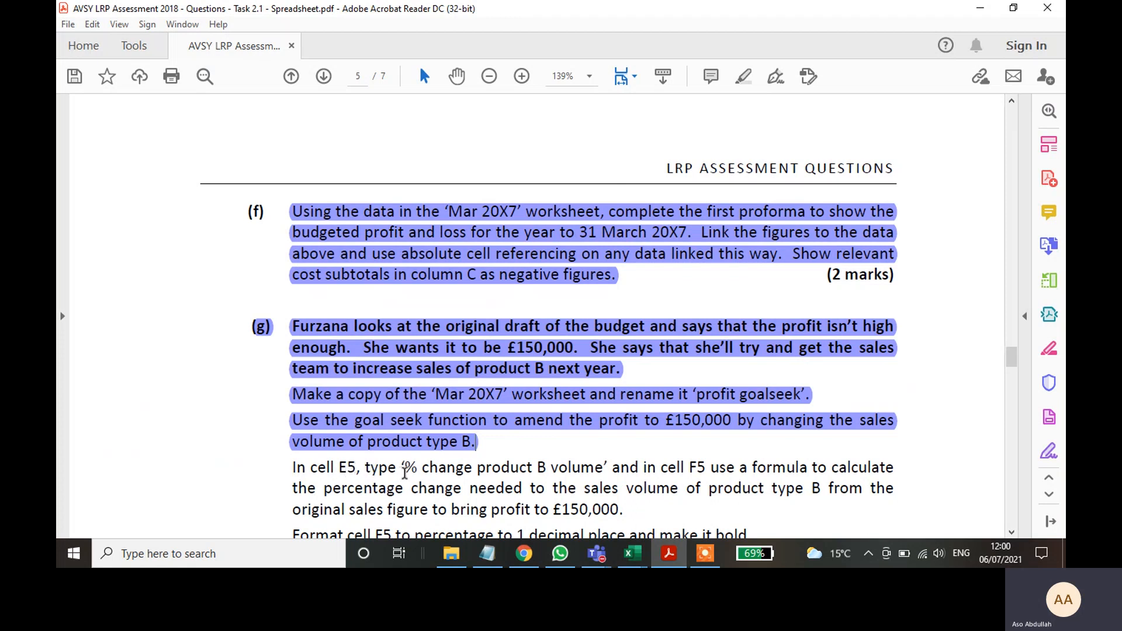
# - Copy the label '% change product B volume' from the PDF into Excel cell E5 and fit column E's width to it
pyautogui.moveTo(404, 467); pyautogui.dragTo(587, 469)
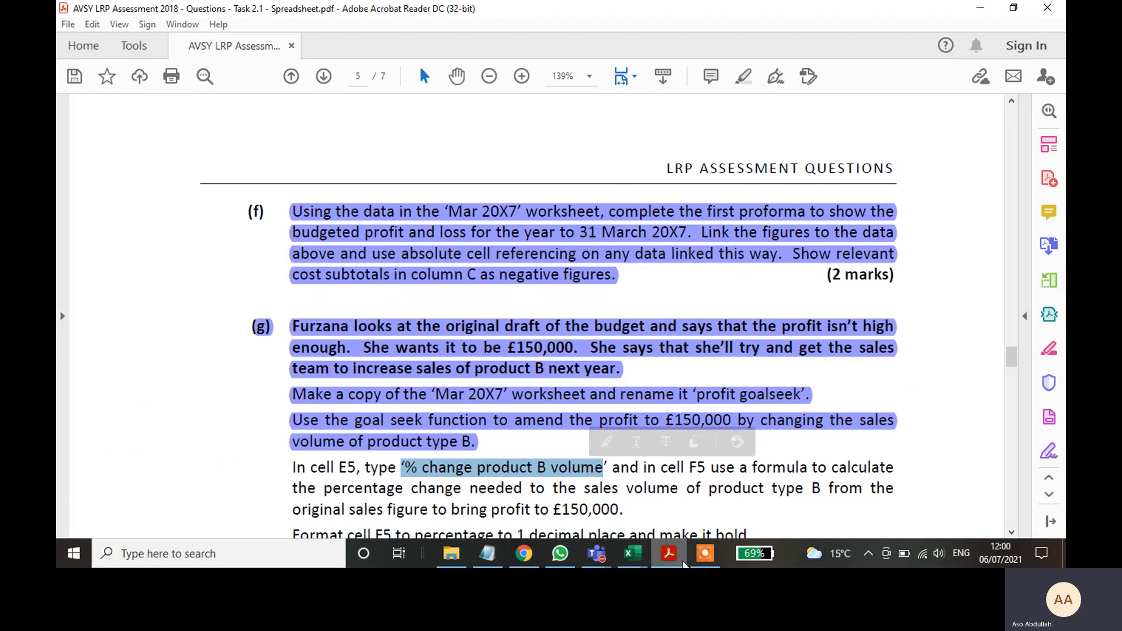
pyautogui.click(632, 554)
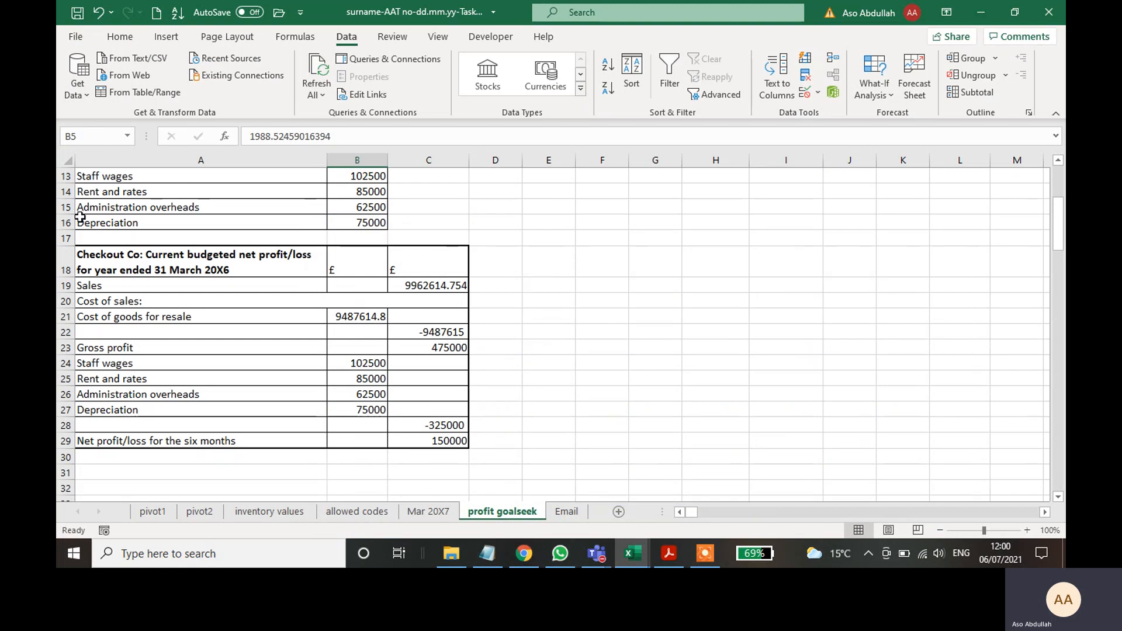
pyautogui.scroll(4, 349, 249)
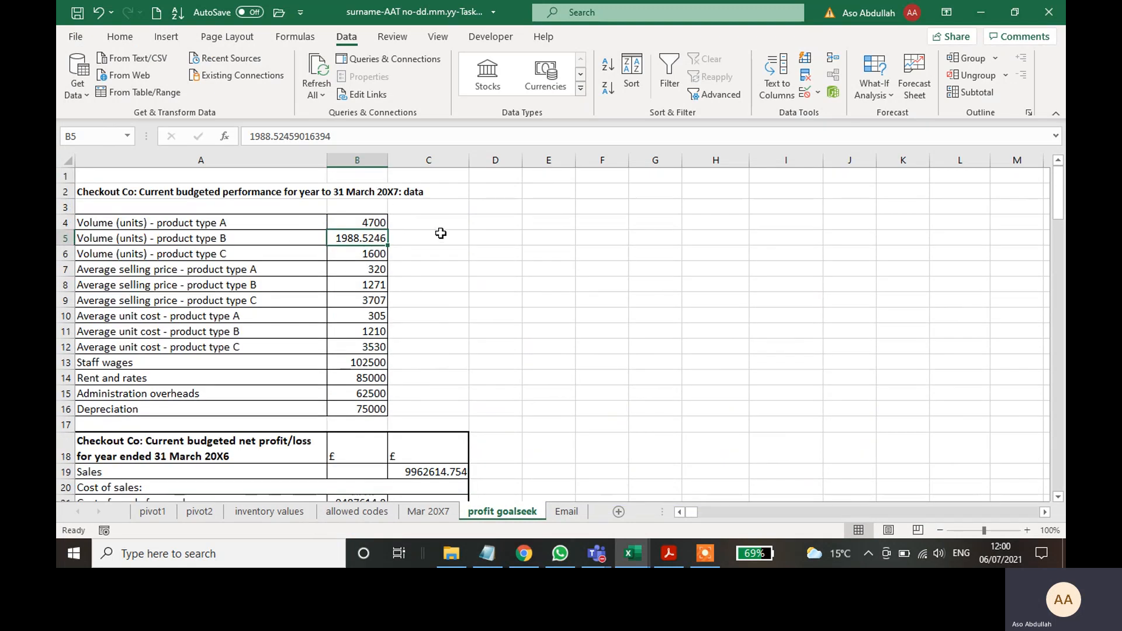
pyautogui.click(545, 237)
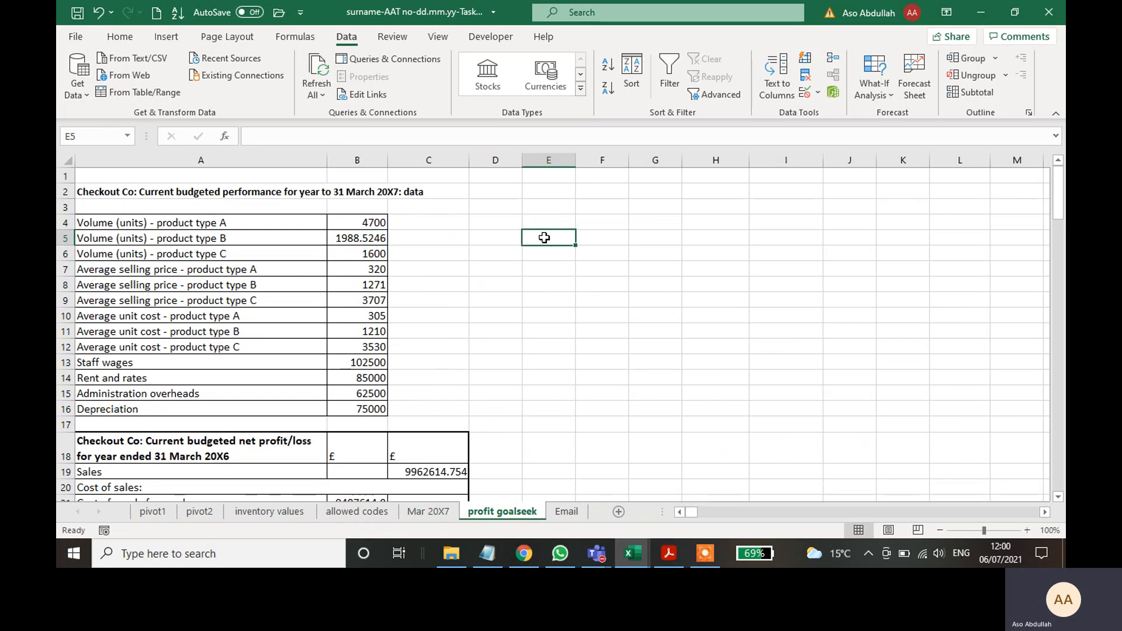
pyautogui.hotkey('ctrl', 'v')
pyautogui.click(643, 288)
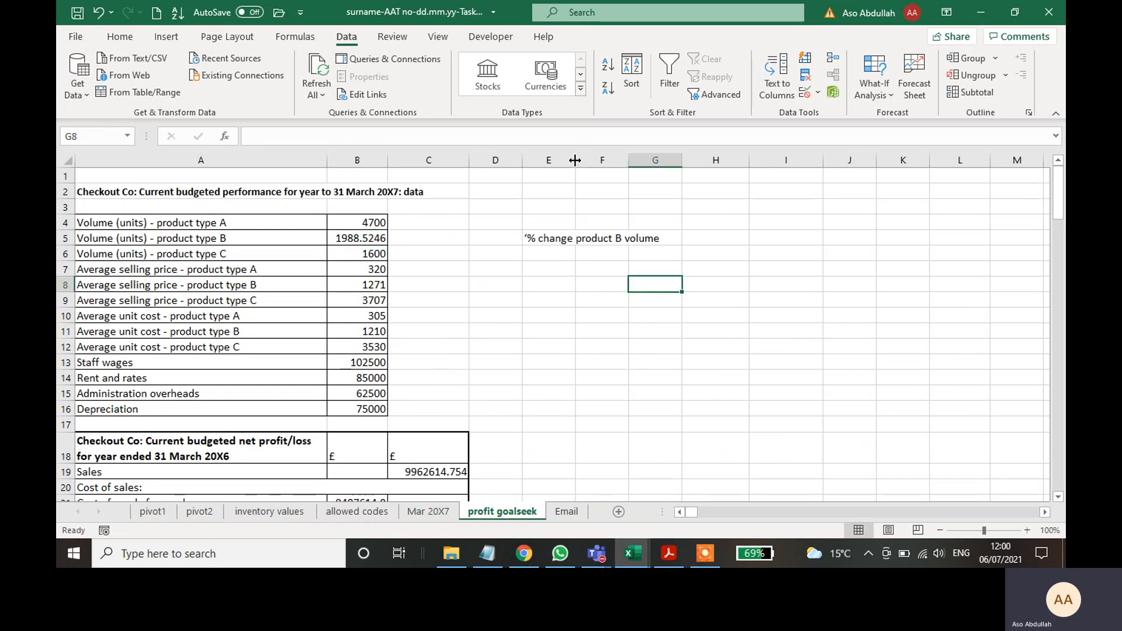
pyautogui.doubleClick(575, 158)
# - Check the label in the PDF and remove the stray leading quotation mark from cell E5 in Excel
pyautogui.click(669, 558)
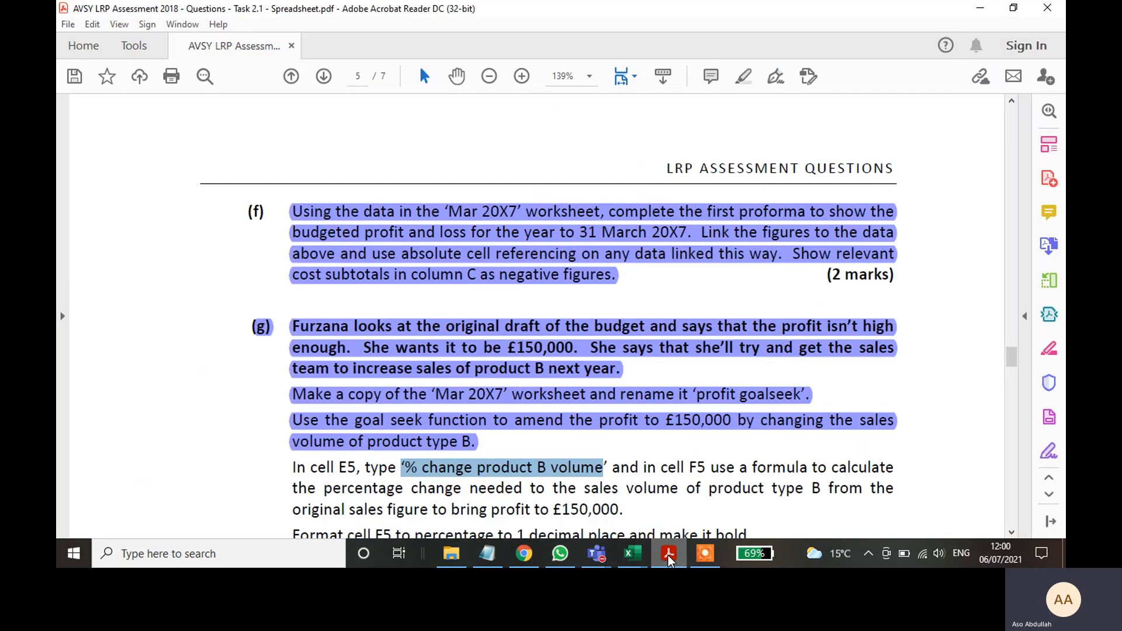
pyautogui.click(669, 558)
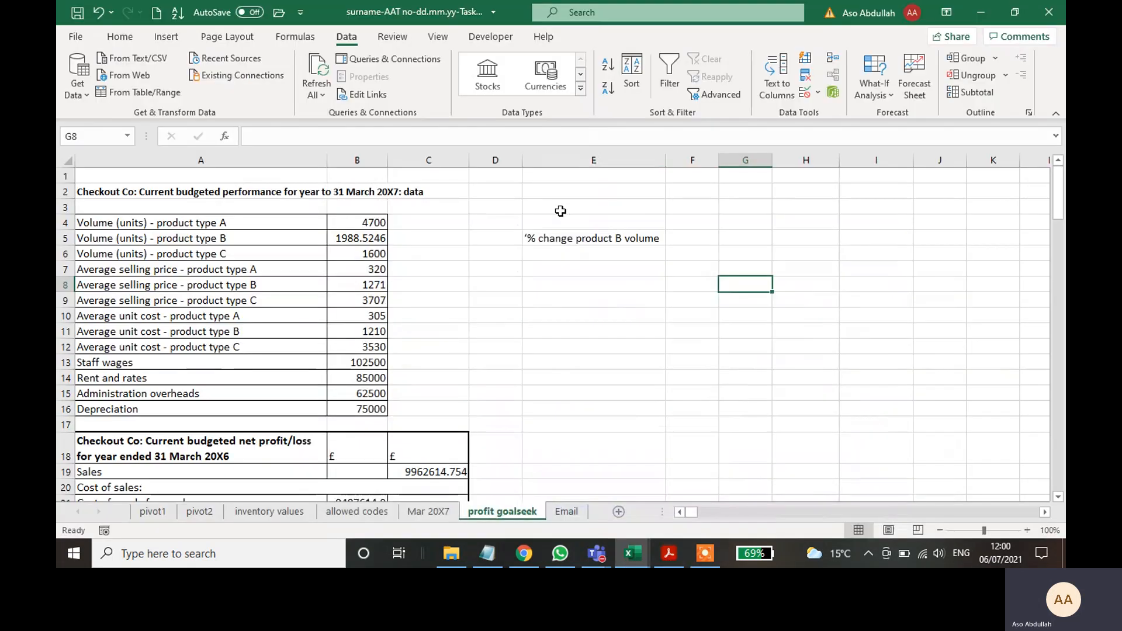
pyautogui.click(553, 233)
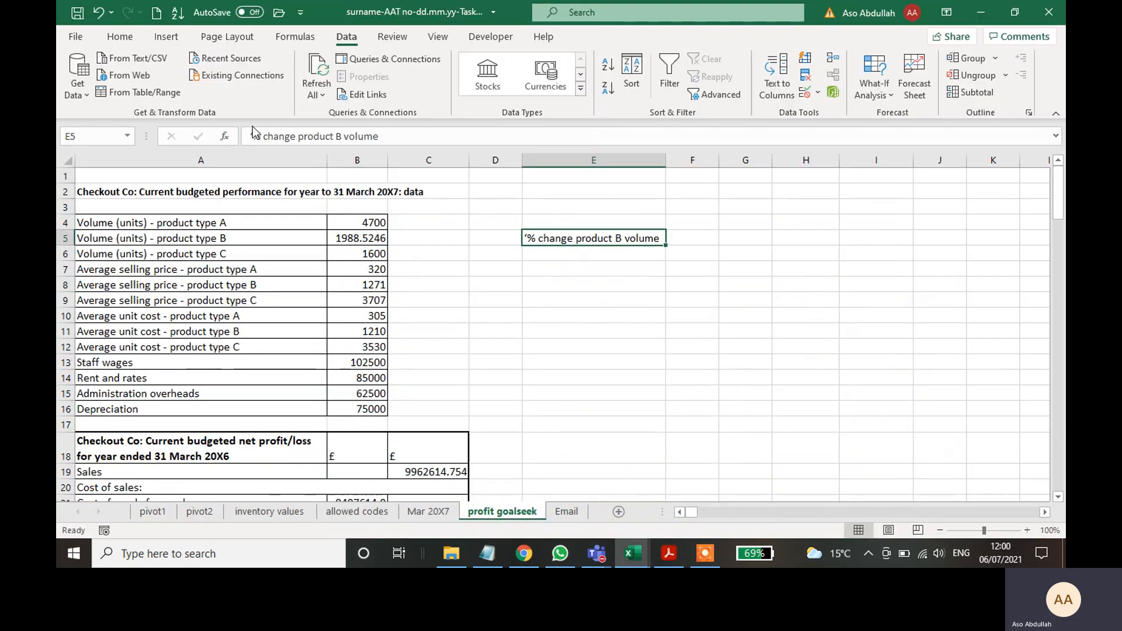
pyautogui.click(281, 131)
pyautogui.press('Return')
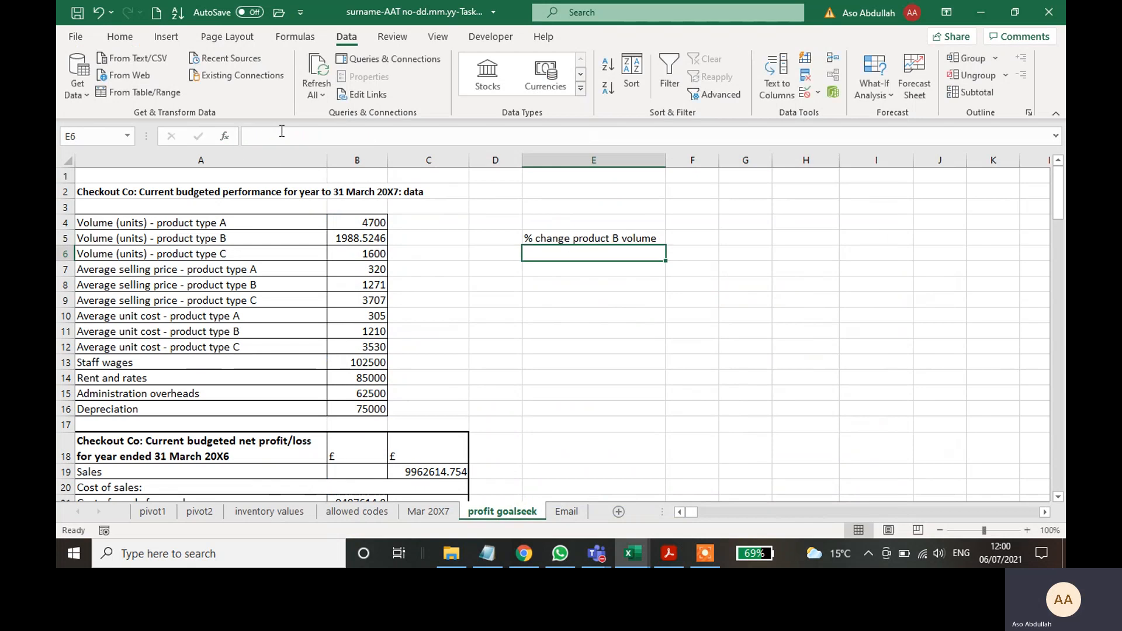
# - Check the PDF's F5 formula instruction and the original product B volume on Mar 20X7, returning to F5 on profit goalseek
pyautogui.click(667, 553)
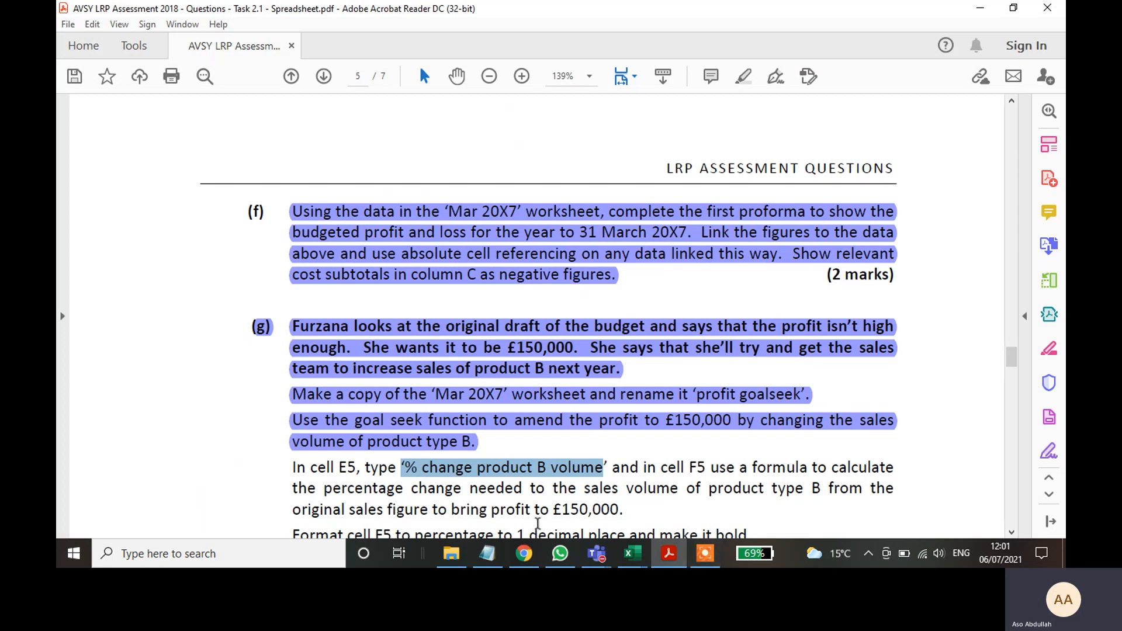
pyautogui.click(632, 554)
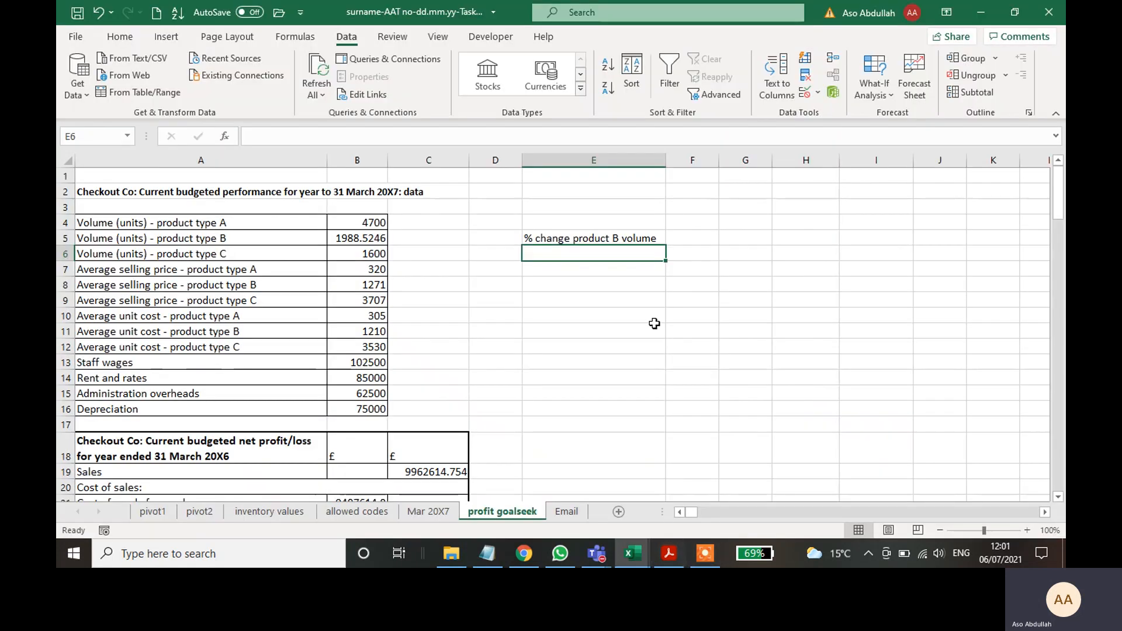
pyautogui.click(691, 242)
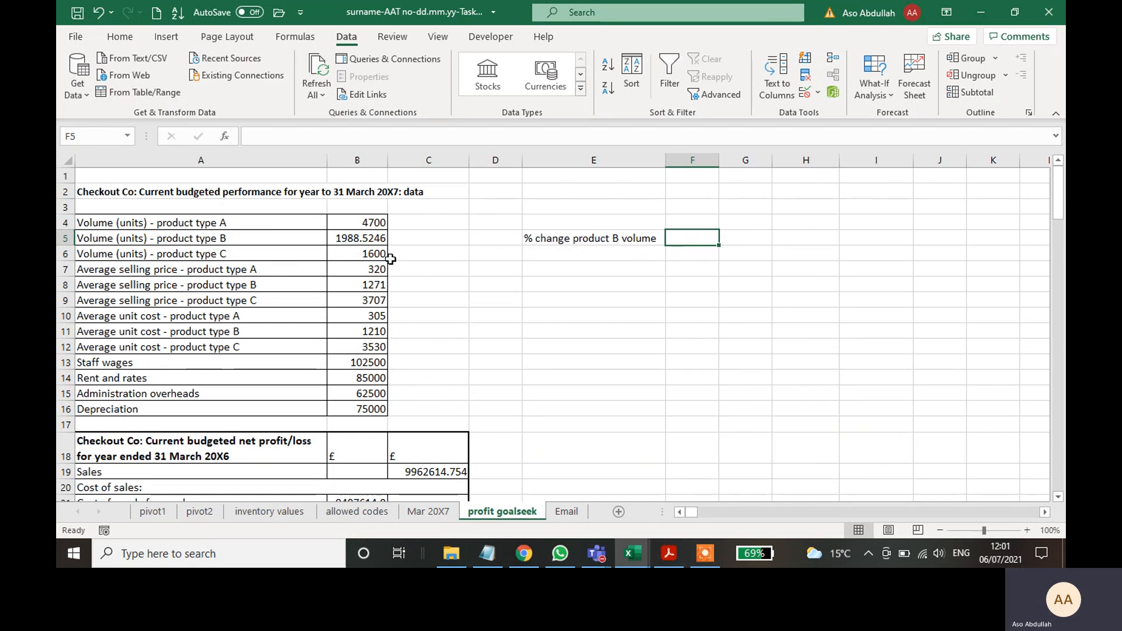
pyautogui.click(429, 512)
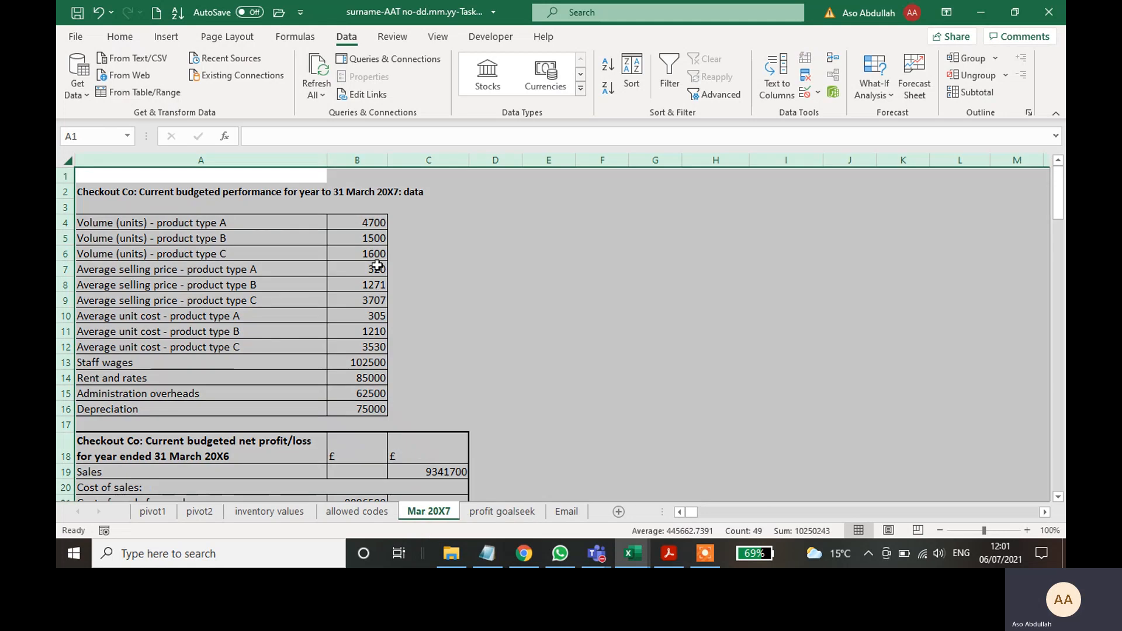
pyautogui.click(373, 239)
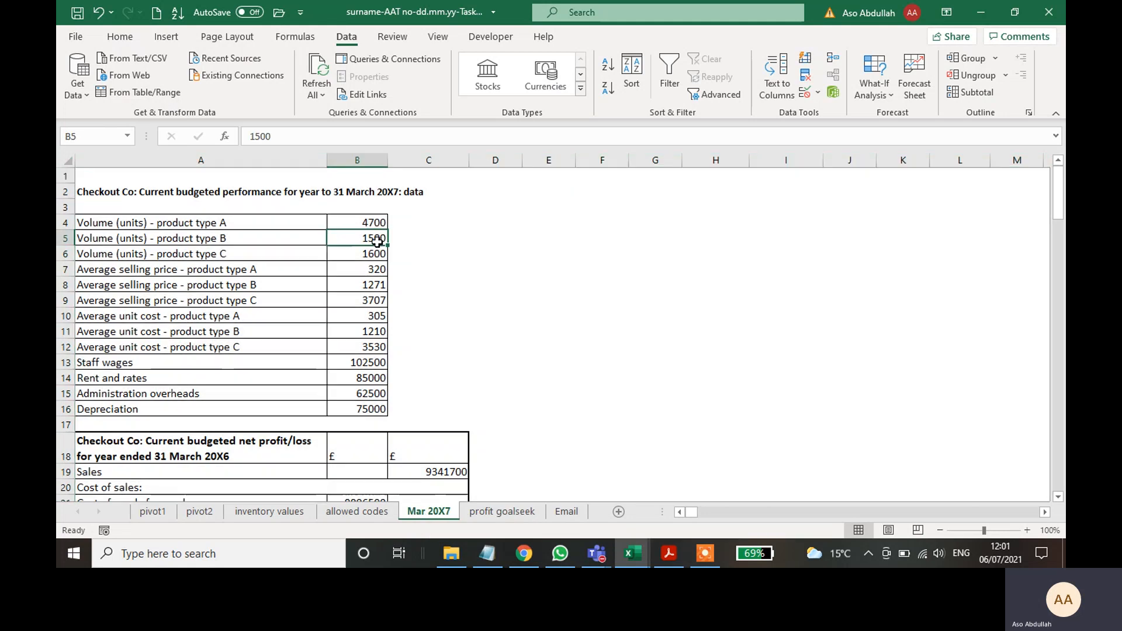
pyautogui.click(502, 512)
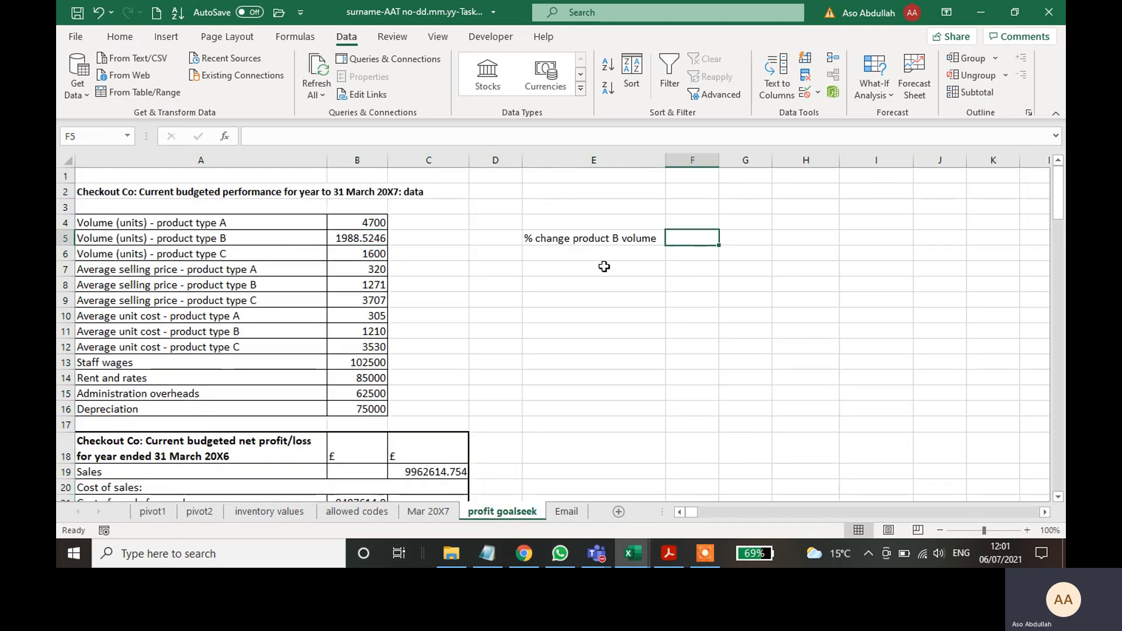
# - Reduce the decimals of the product B volume in cell B5 so it displays as a whole number
pyautogui.click(357, 240)
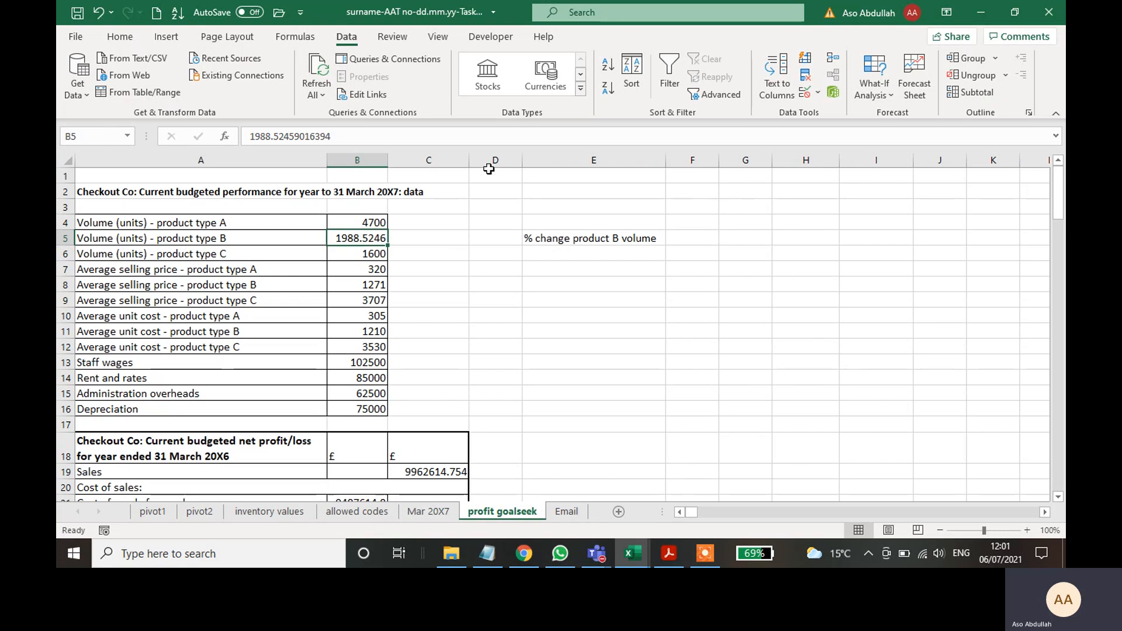
pyautogui.click(133, 38)
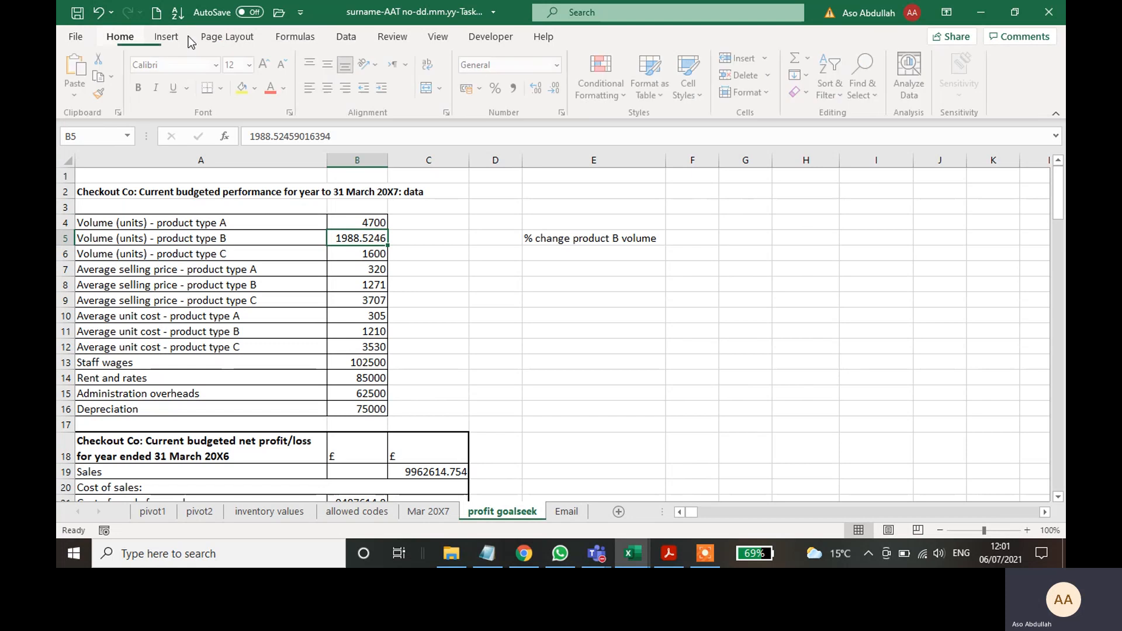
pyautogui.click(560, 90)
pyautogui.click(561, 92)
pyautogui.click(555, 92)
pyautogui.click(553, 93)
pyautogui.click(591, 289)
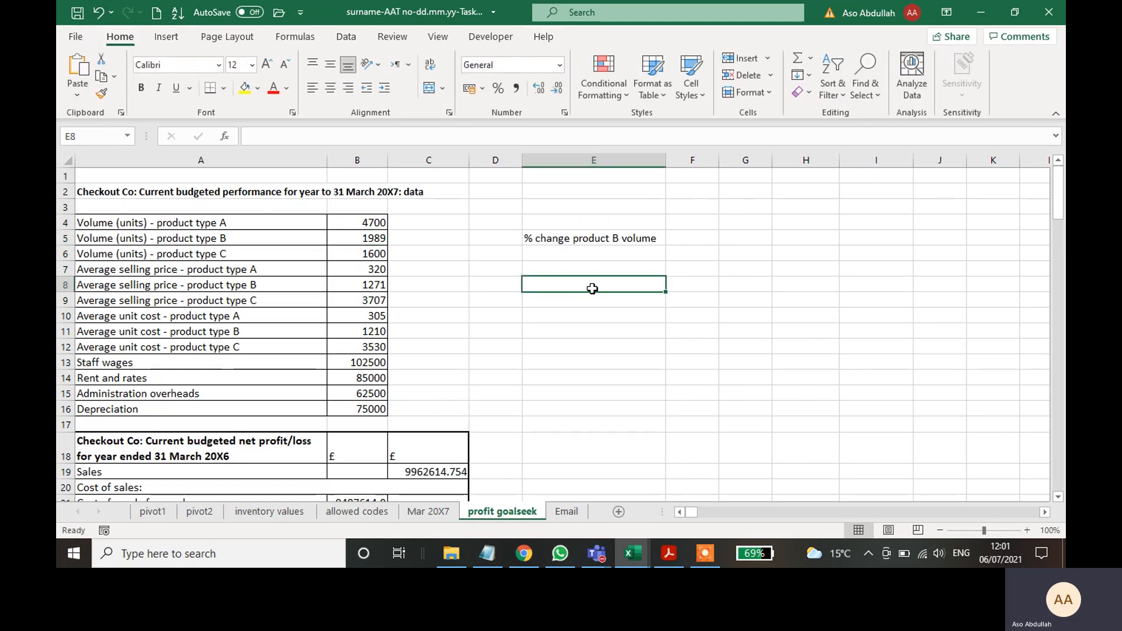
# - Enter 1500 in F8 and 1989 in G8 as the old and new volumes for a trial calculation
pyautogui.click(695, 236)
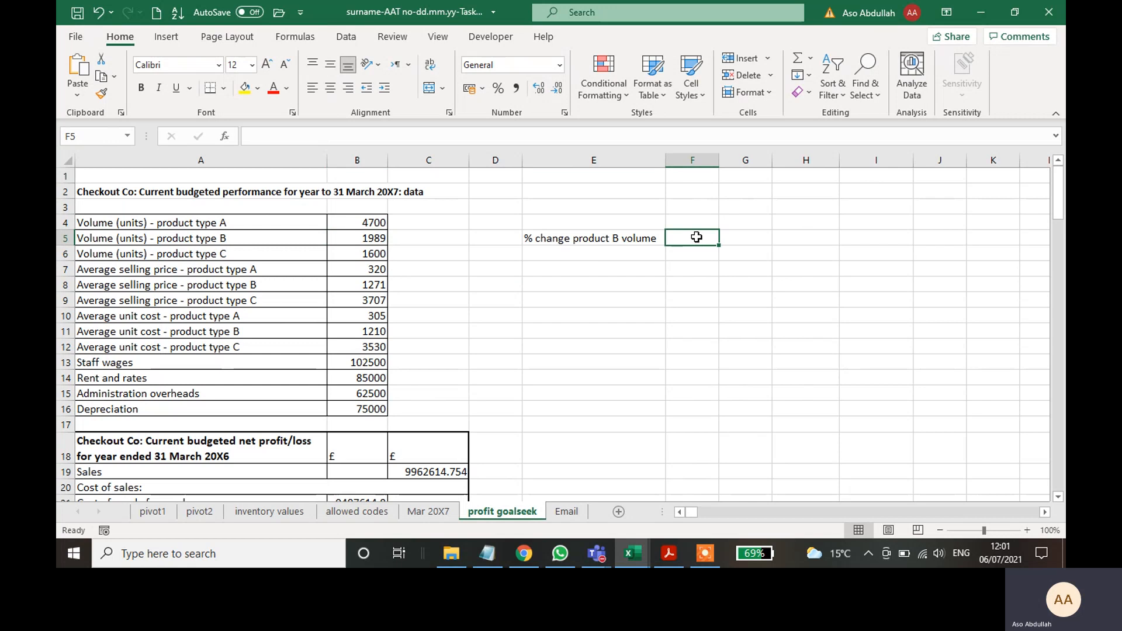
pyautogui.click(702, 283)
pyautogui.write('1500')
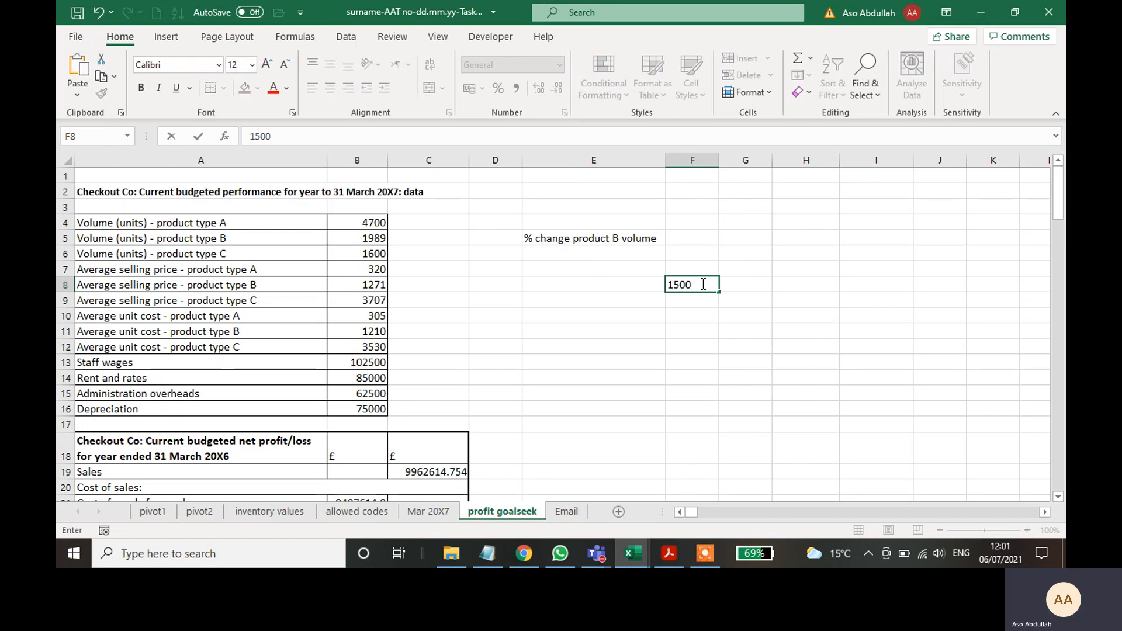
pyautogui.press('Tab')
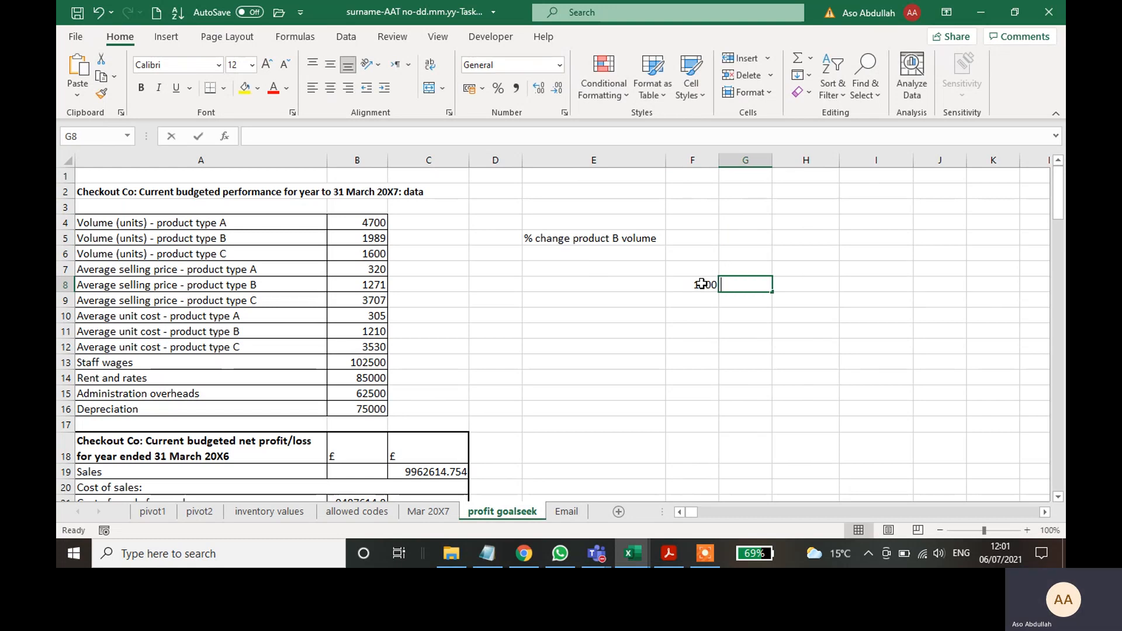
pyautogui.write('1')
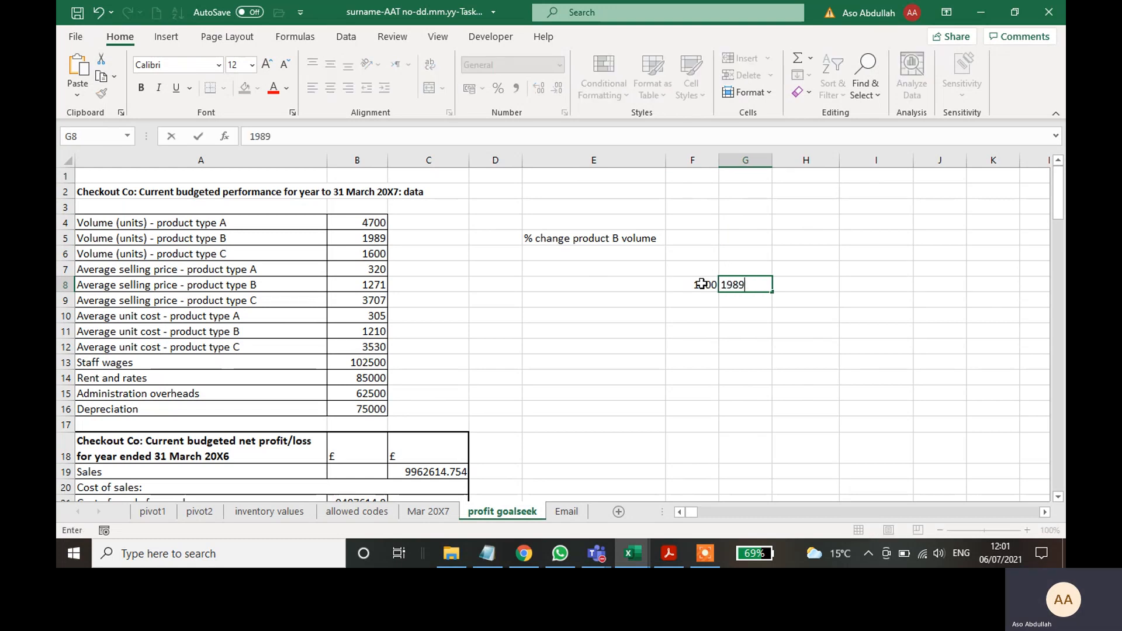
pyautogui.write('989')
# - Calculate the difference between the two trial volumes in G10 with the formula =G8-F8
pyautogui.click(740, 313)
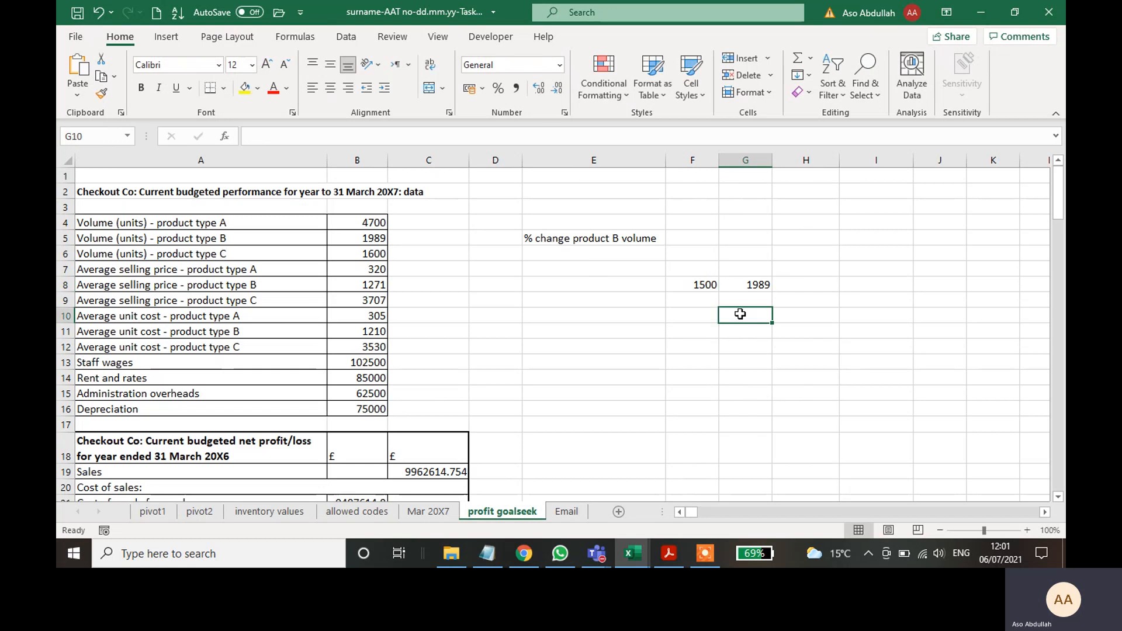
pyautogui.write('=')
pyautogui.click(761, 285)
pyautogui.write('-')
pyautogui.click(715, 286)
pyautogui.press('Return')
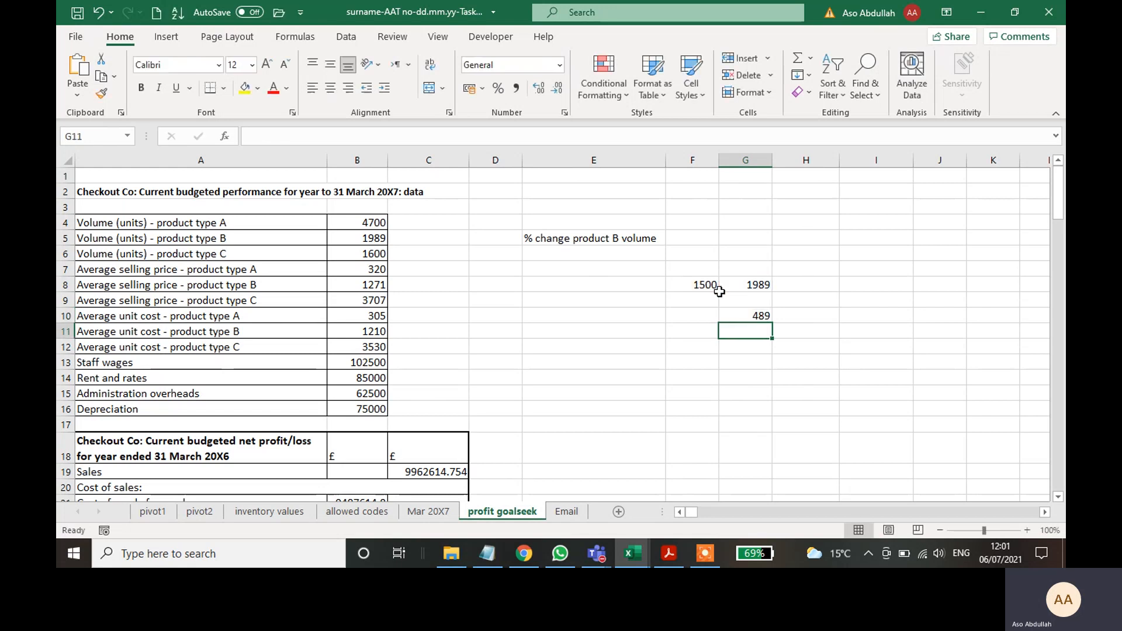
# - Divide the volume difference by the new volume in H10 with the formula =G10/G8
pyautogui.click(810, 318)
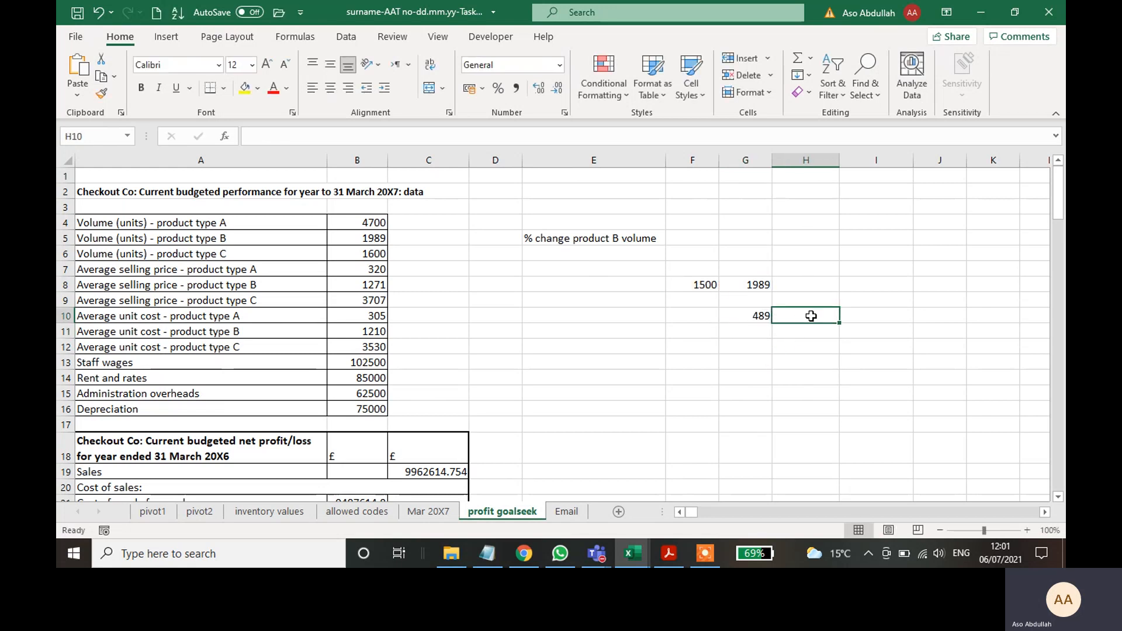
pyautogui.click(759, 316)
pyautogui.click(805, 316)
pyautogui.write('=')
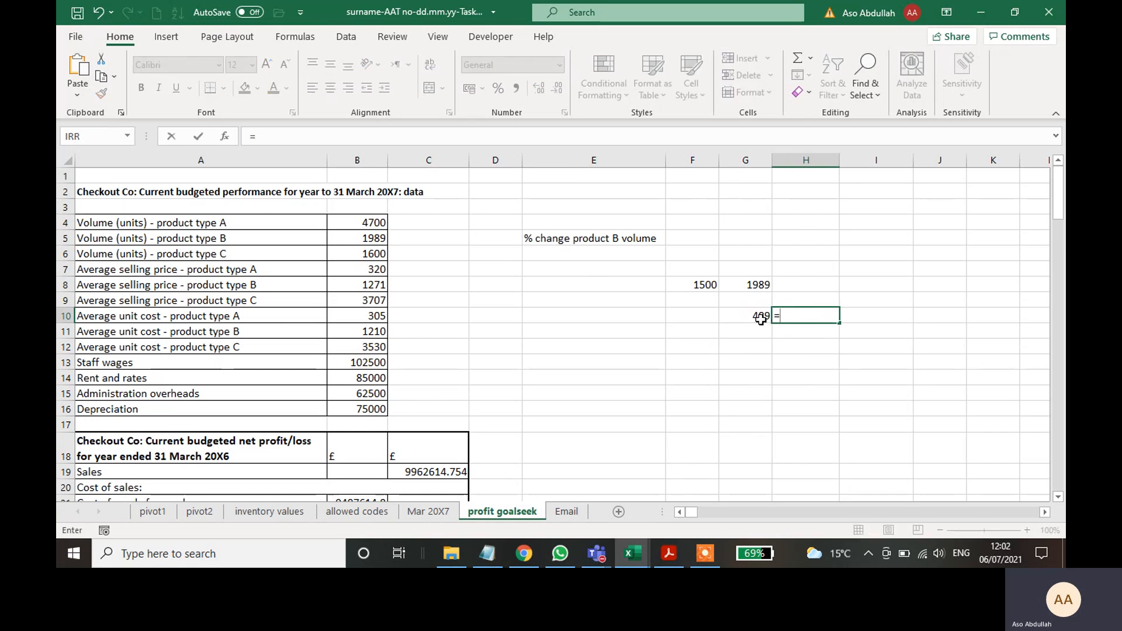
pyautogui.click(758, 317)
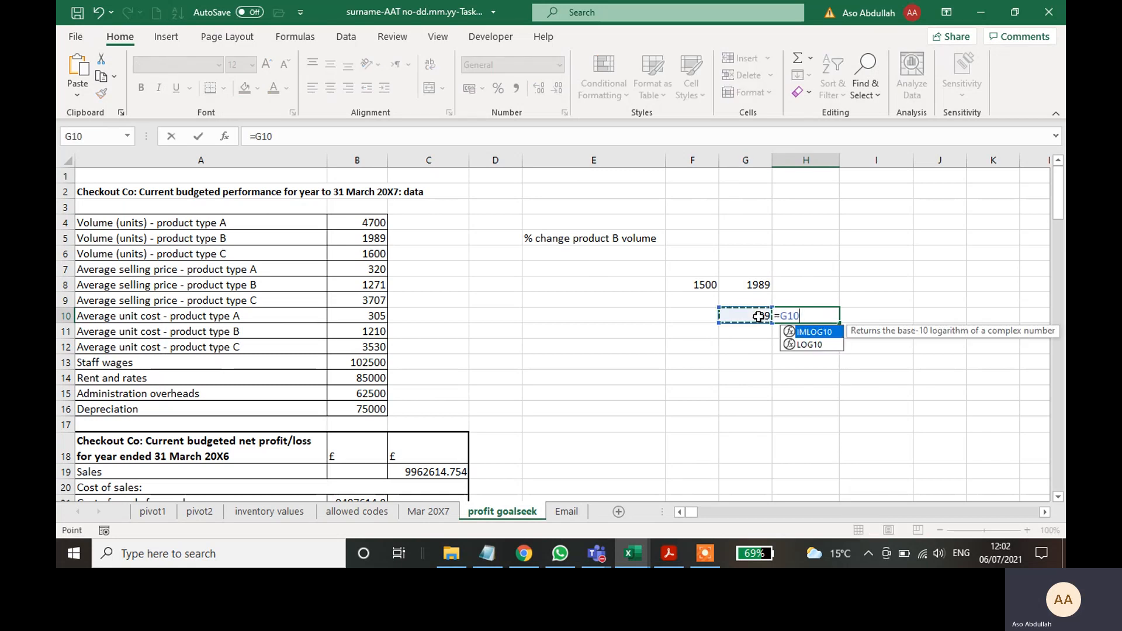
pyautogui.write('/')
pyautogui.click(748, 284)
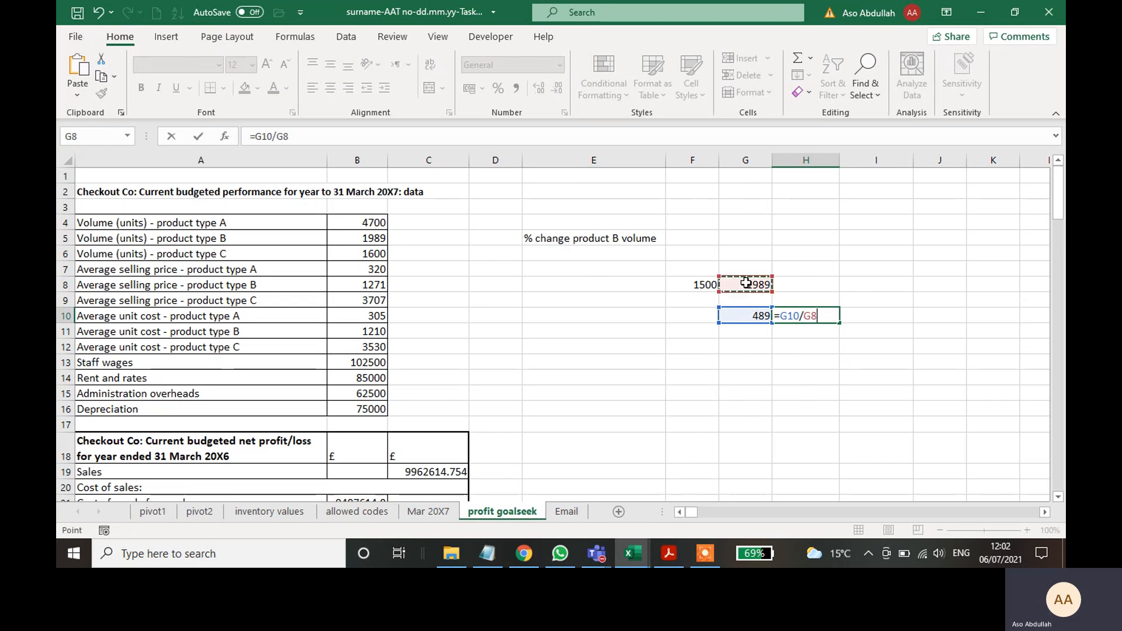
pyautogui.press('Return')
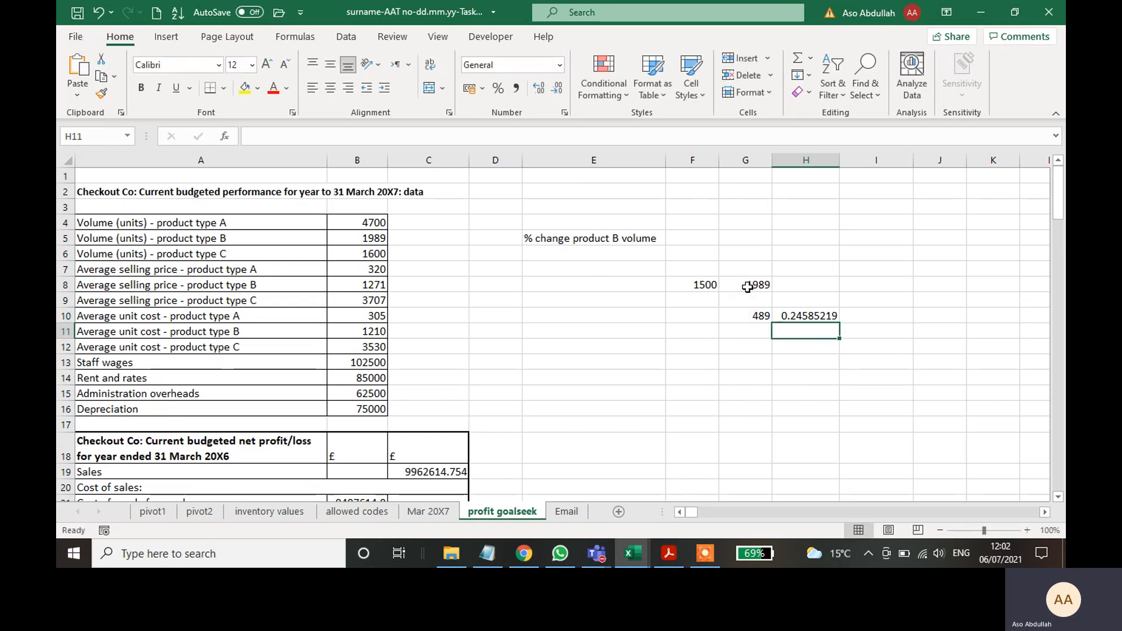
# - Change the divisor in H10 to the original volume so the formula reads =G10/F8
pyautogui.click(759, 317)
pyautogui.click(799, 315)
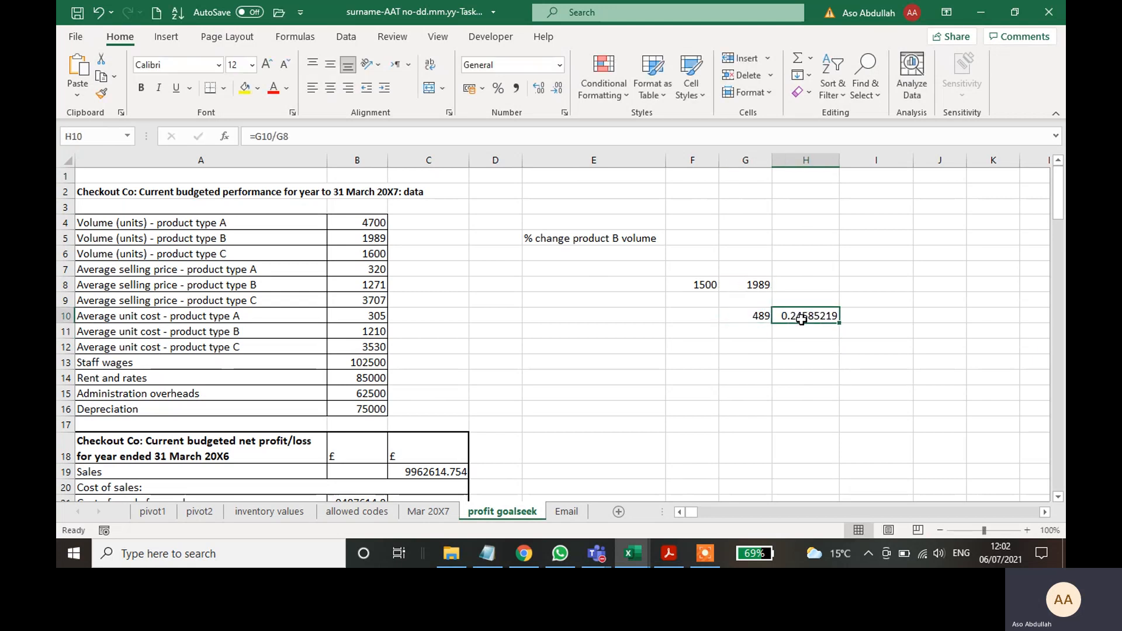
pyautogui.doubleClick(800, 314)
pyautogui.moveTo(749, 283); pyautogui.dragTo(701, 283)
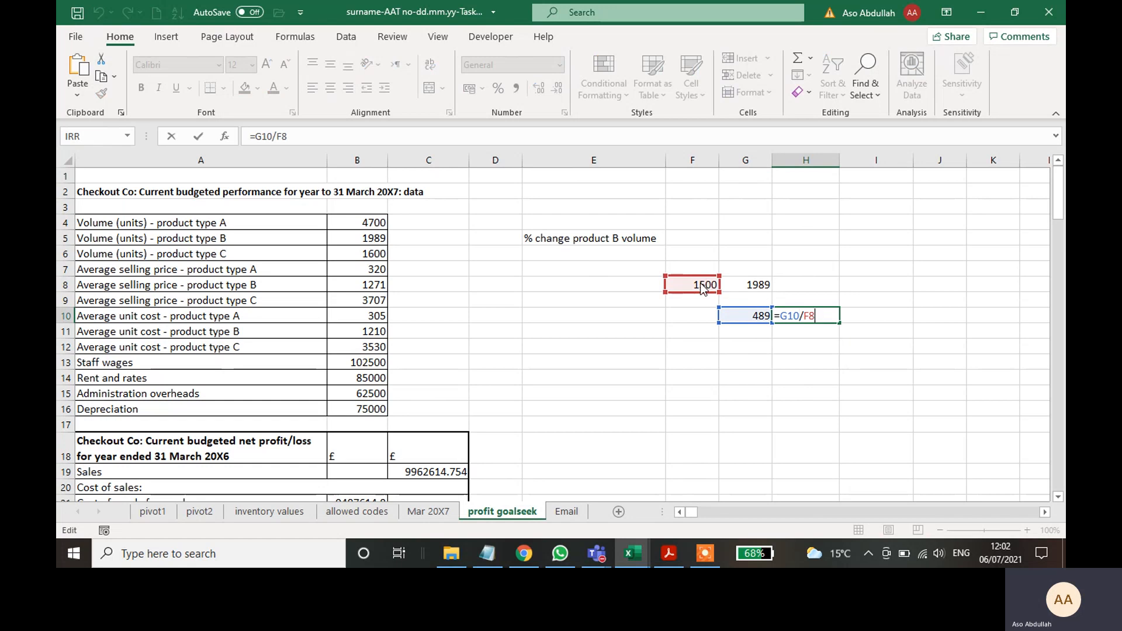
pyautogui.press('Return')
# - Format the trial result in H10 as a percentage with one decimal place
pyautogui.click(823, 315)
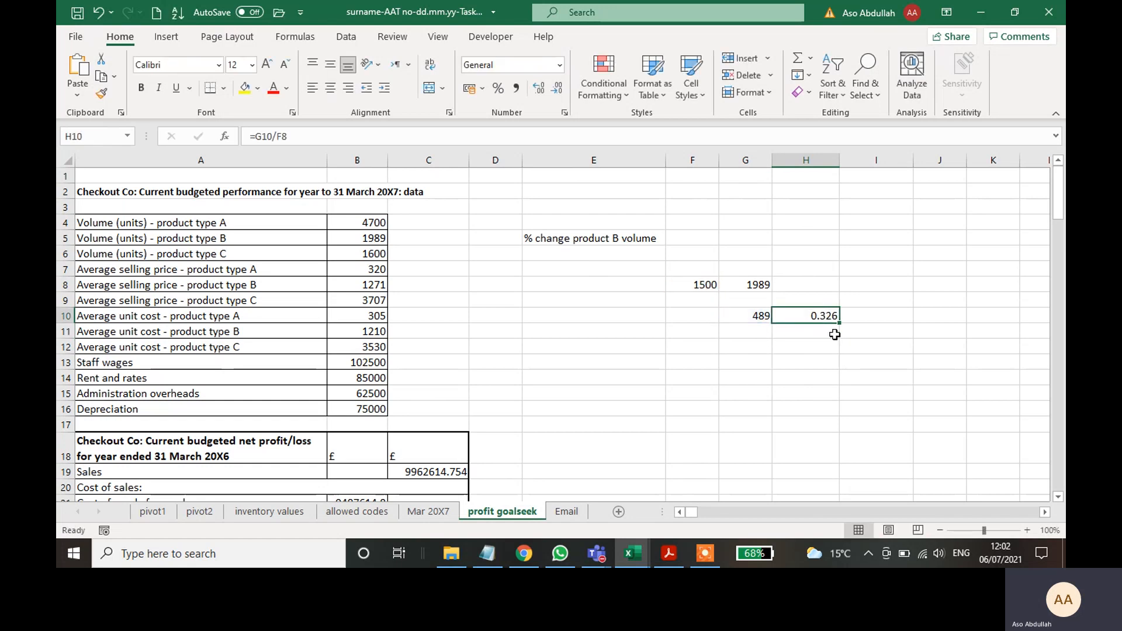
pyautogui.click(500, 89)
pyautogui.click(542, 87)
pyautogui.click(831, 349)
pyautogui.click(677, 232)
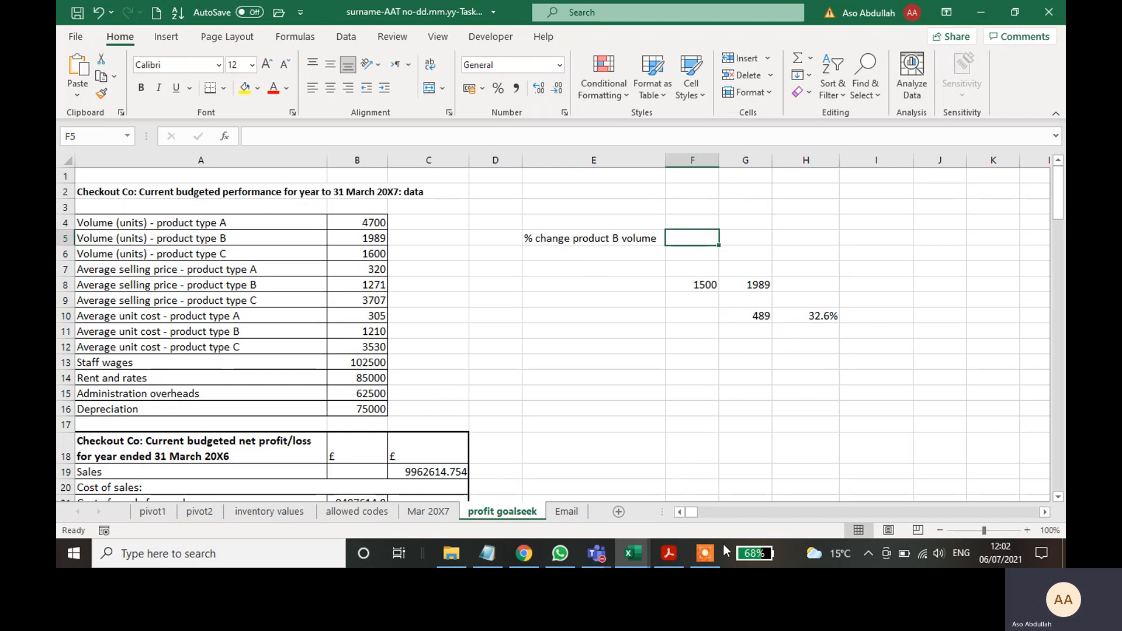
# - Review the PDF's percentage change and formatting instructions for F5, then return to the trial calculation on profit goalseek
pyautogui.click(668, 553)
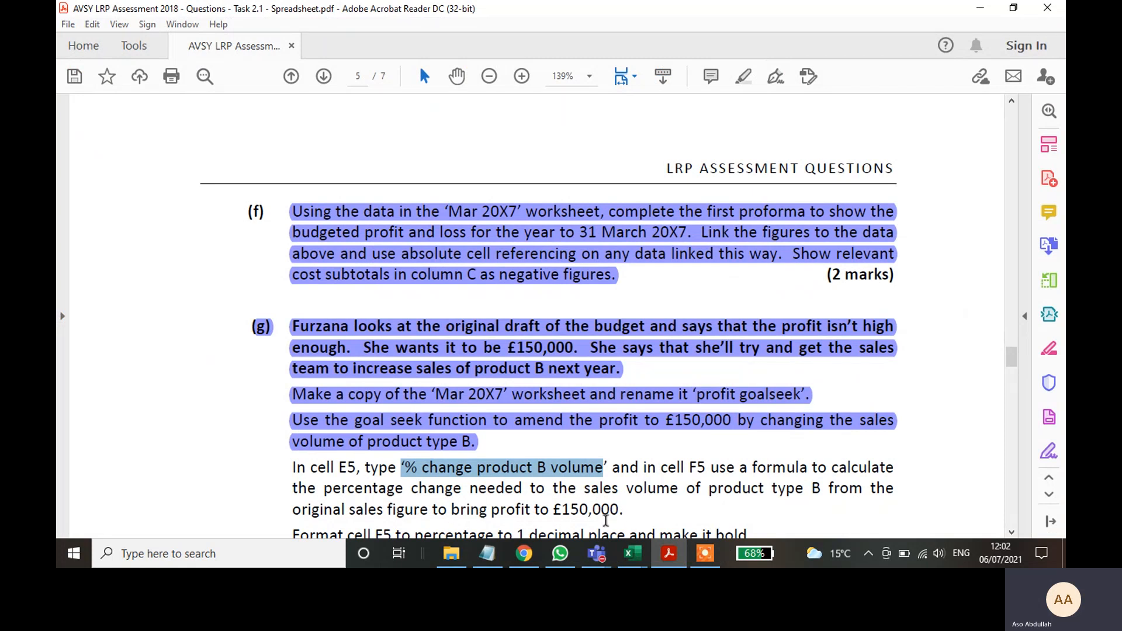
pyautogui.scroll(-1, 717, 511)
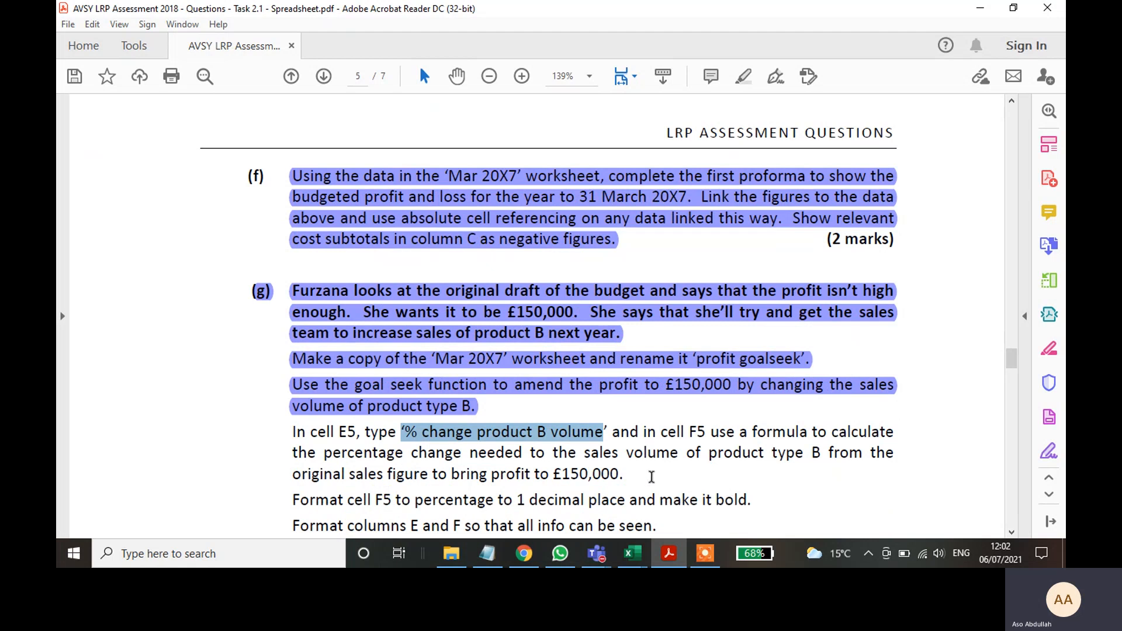
pyautogui.moveTo(629, 474); pyautogui.dragTo(550, 474)
pyautogui.moveTo(292, 500); pyautogui.dragTo(363, 504)
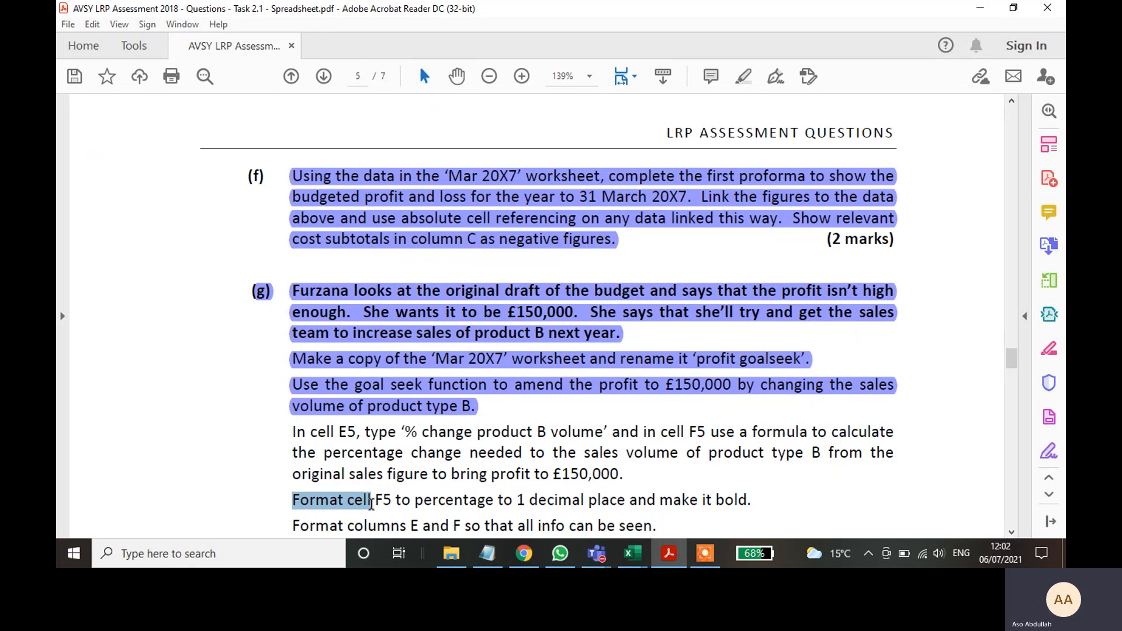
pyautogui.moveTo(342, 453); pyautogui.dragTo(522, 453)
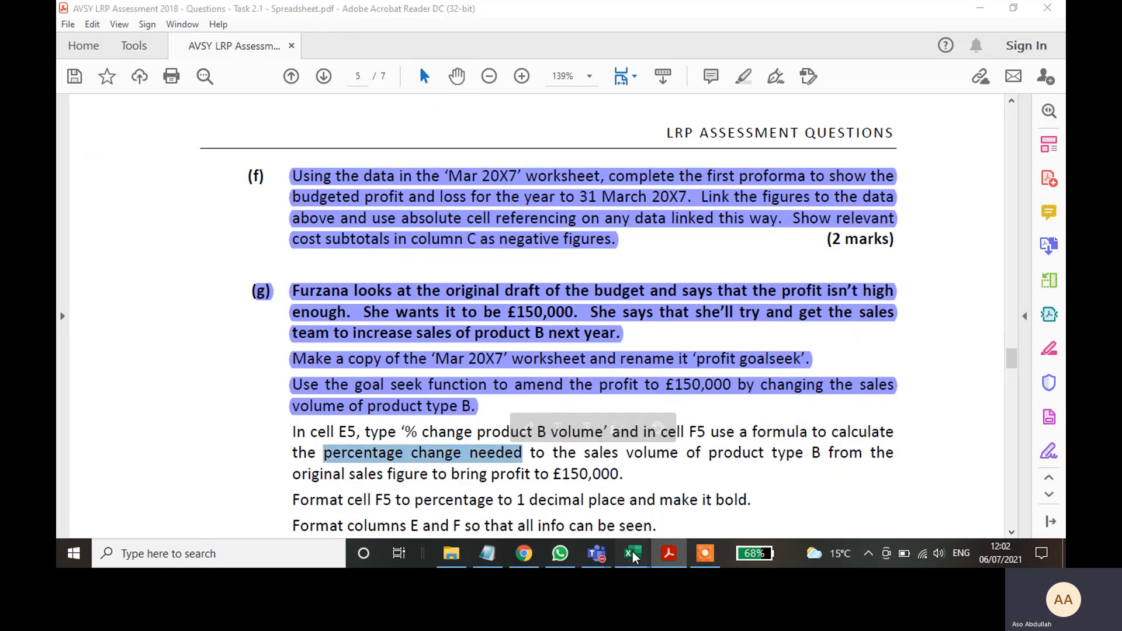
pyautogui.click(618, 470)
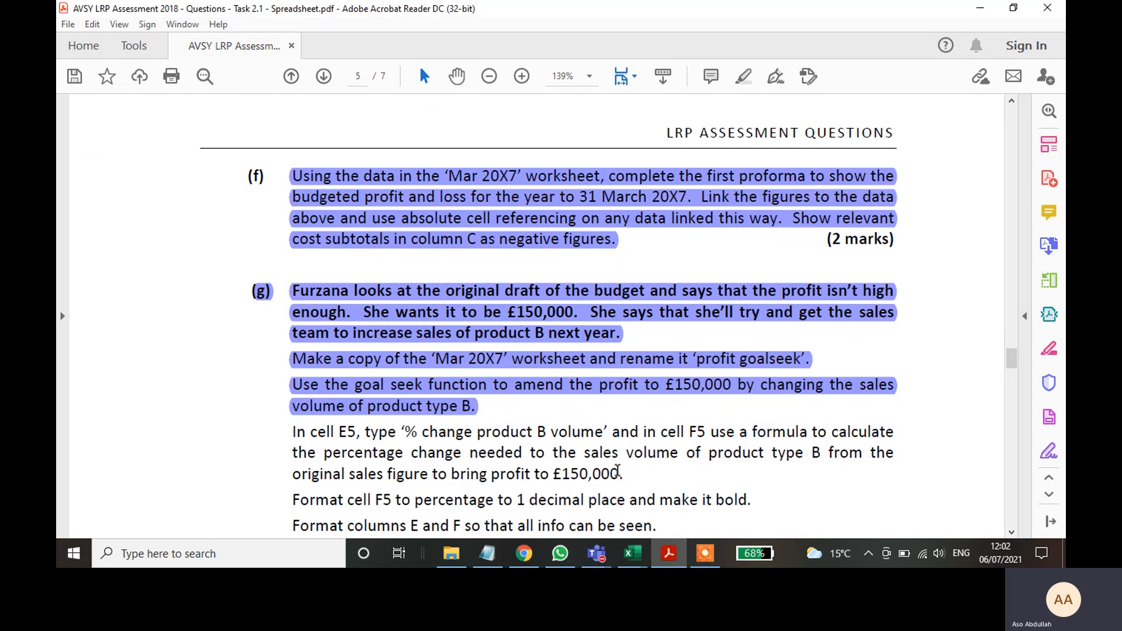
pyautogui.moveTo(628, 474); pyautogui.dragTo(304, 431)
pyautogui.moveTo(672, 559)
pyautogui.moveTo(632, 556)
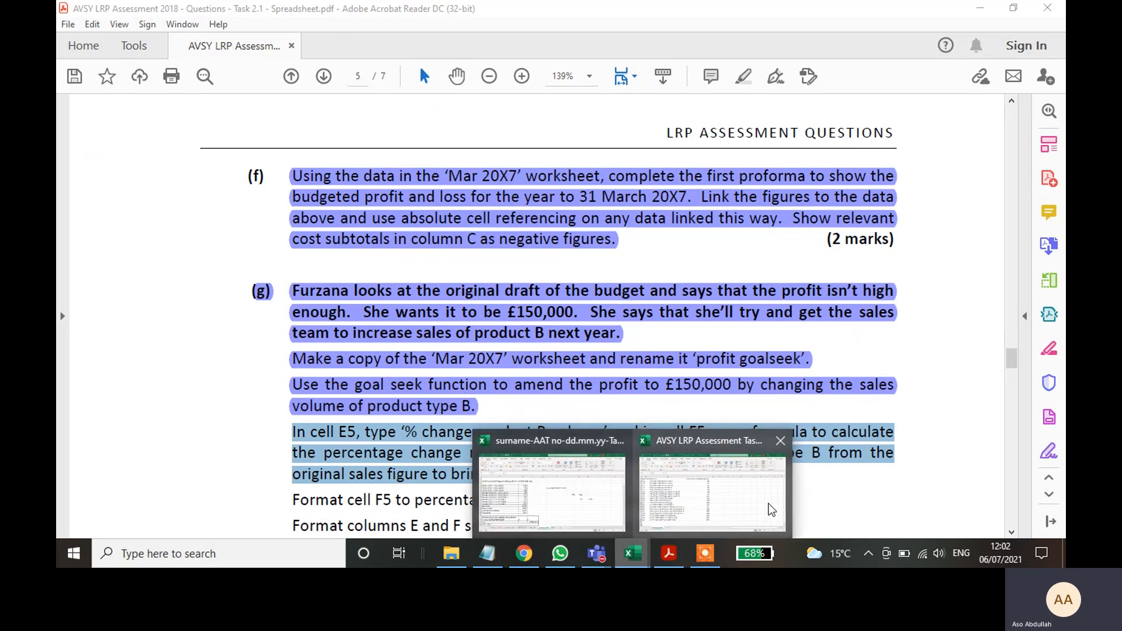
pyautogui.click(666, 529)
pyautogui.moveTo(636, 555)
pyautogui.click(538, 489)
pyautogui.click(710, 374)
pyautogui.click(820, 317)
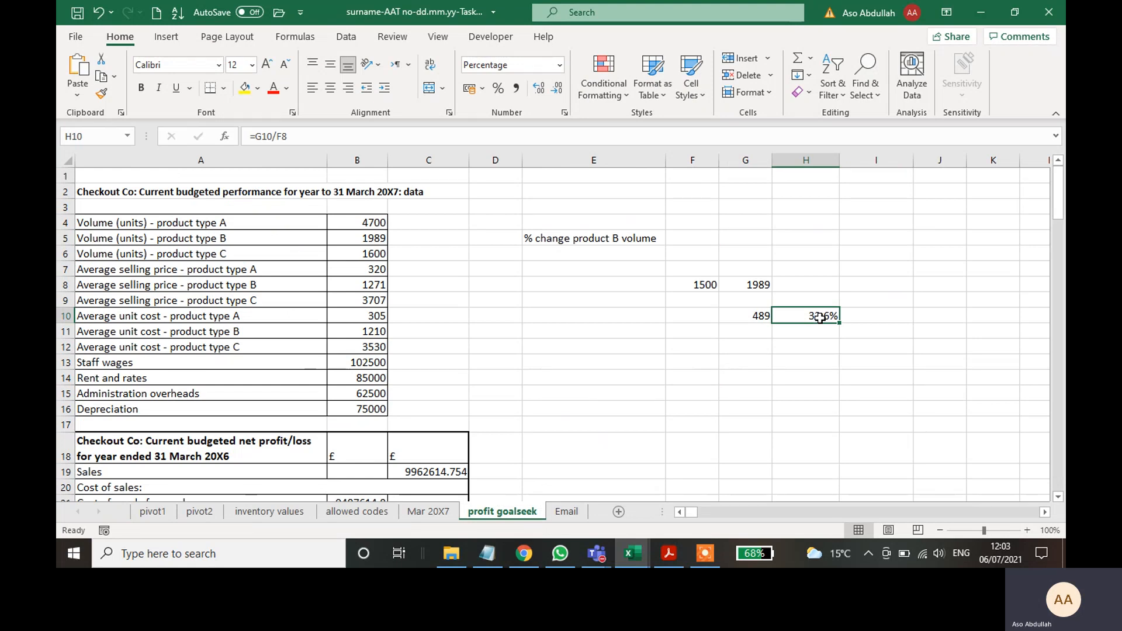
# - Calculate the percentage change of product B volume in F5 with =(B5-'Mar 20X7'!B5)/'Mar 20X7'!B5
pyautogui.click(689, 237)
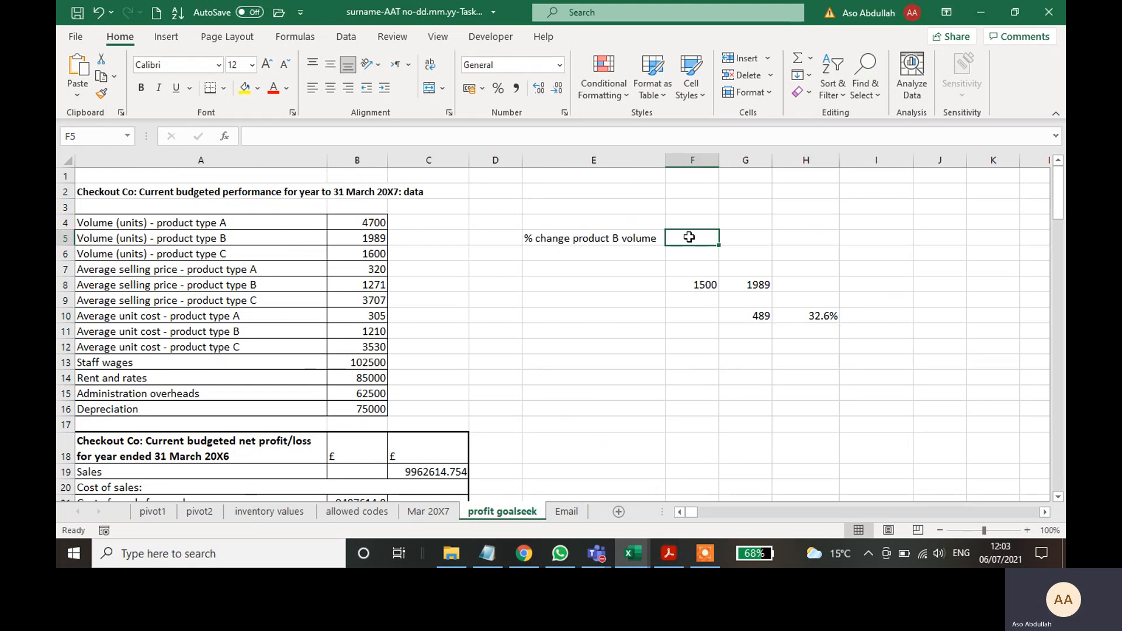
pyautogui.write('=')
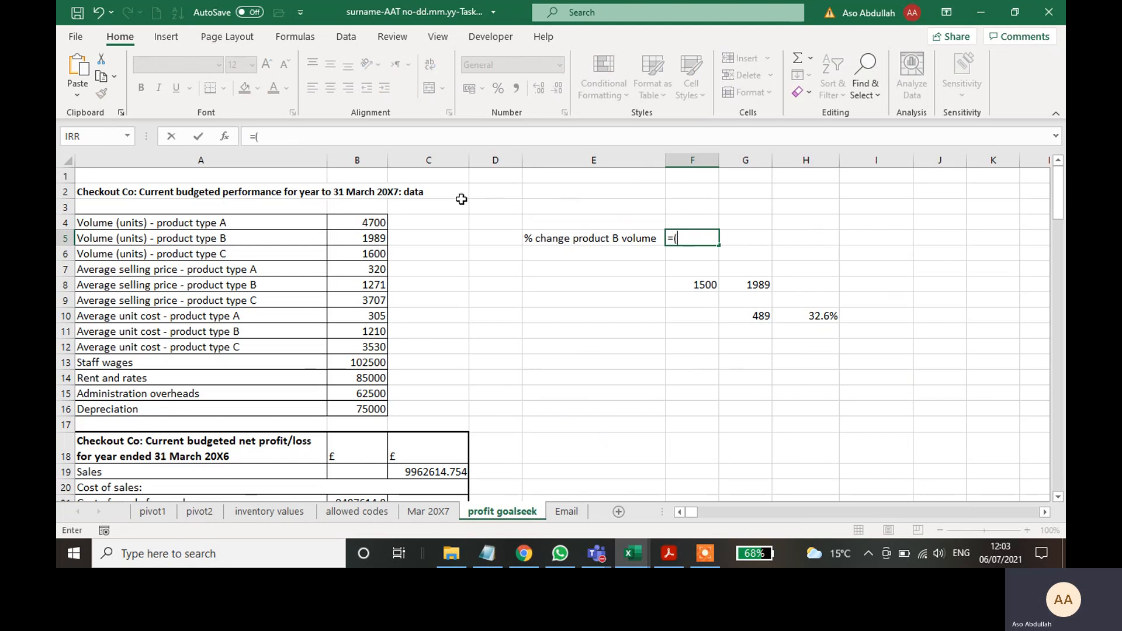
pyautogui.write('(')
pyautogui.click(377, 239)
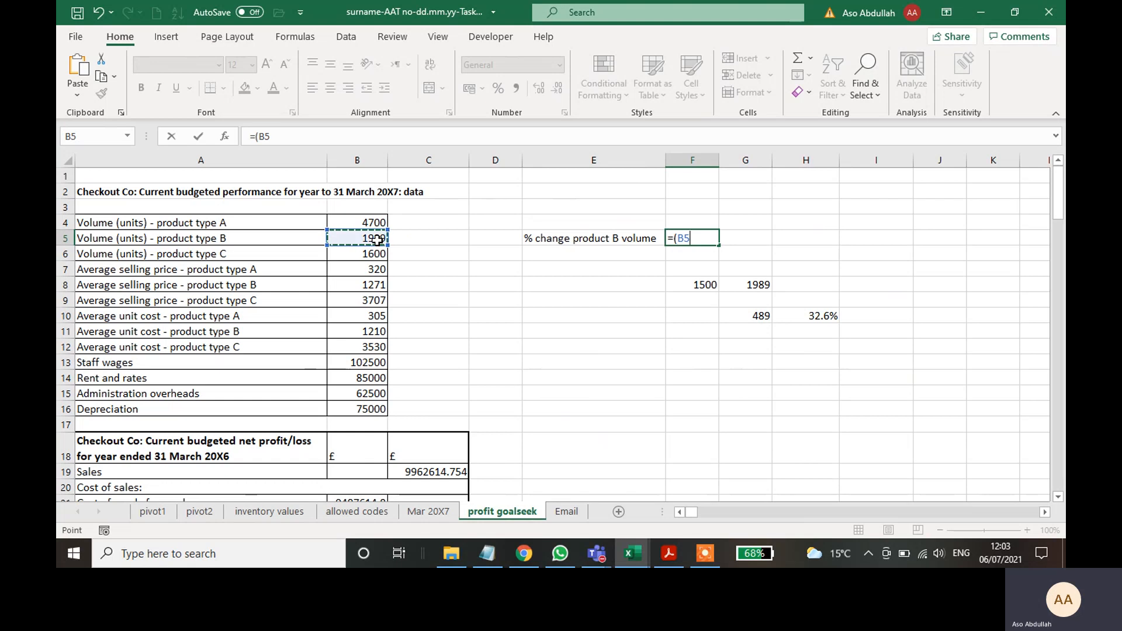
pyautogui.write('-')
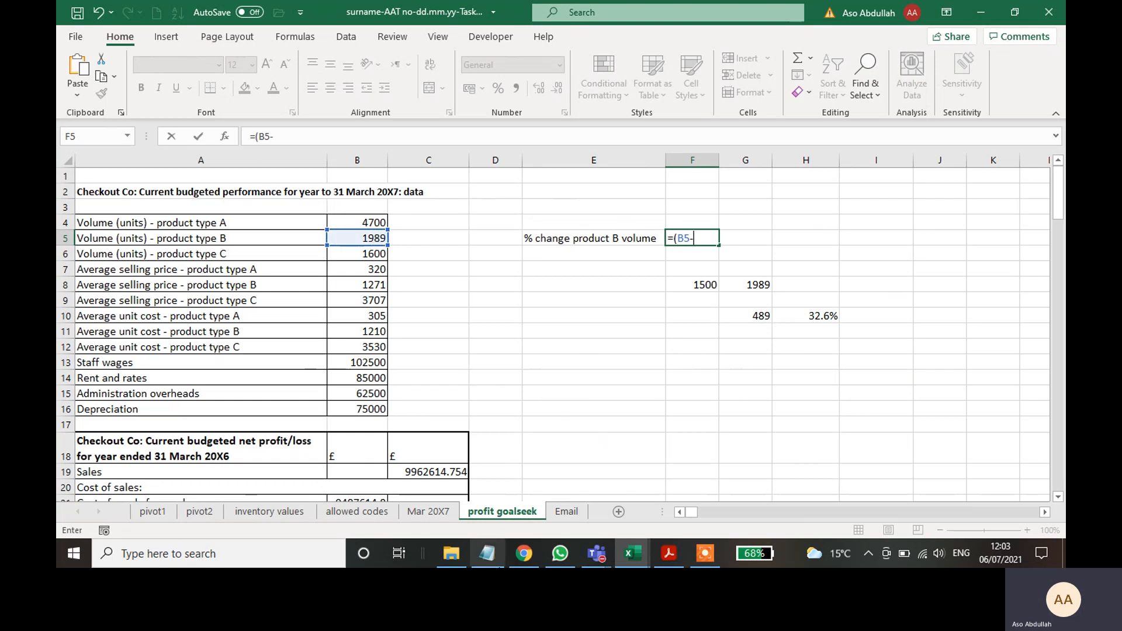
pyautogui.click(428, 511)
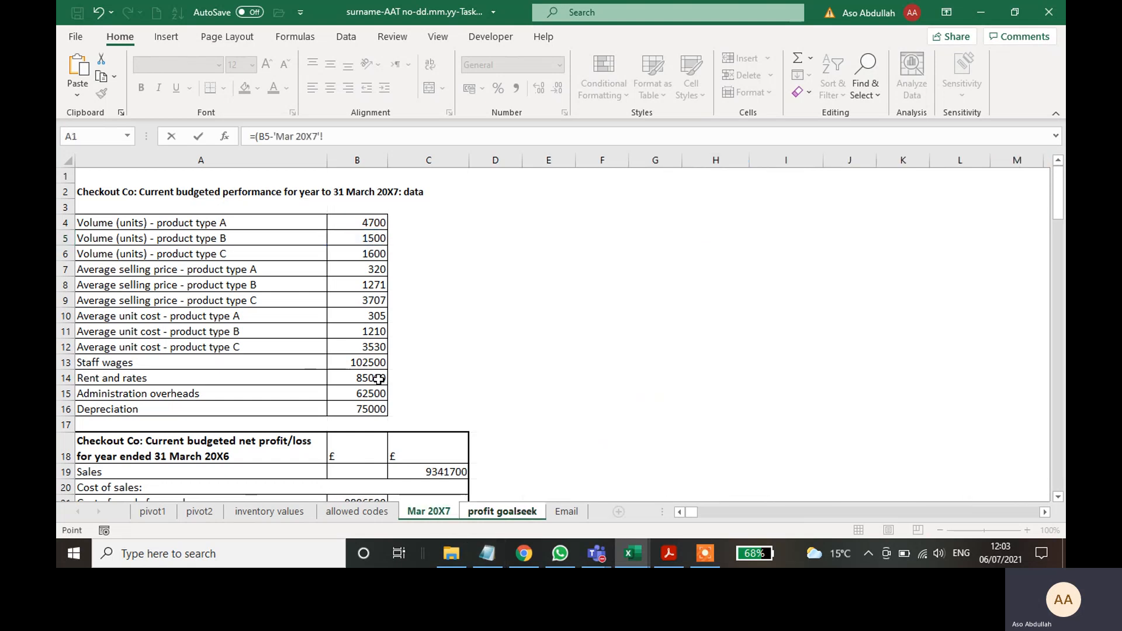
pyautogui.click(371, 238)
pyautogui.write(')/')
pyautogui.click(360, 237)
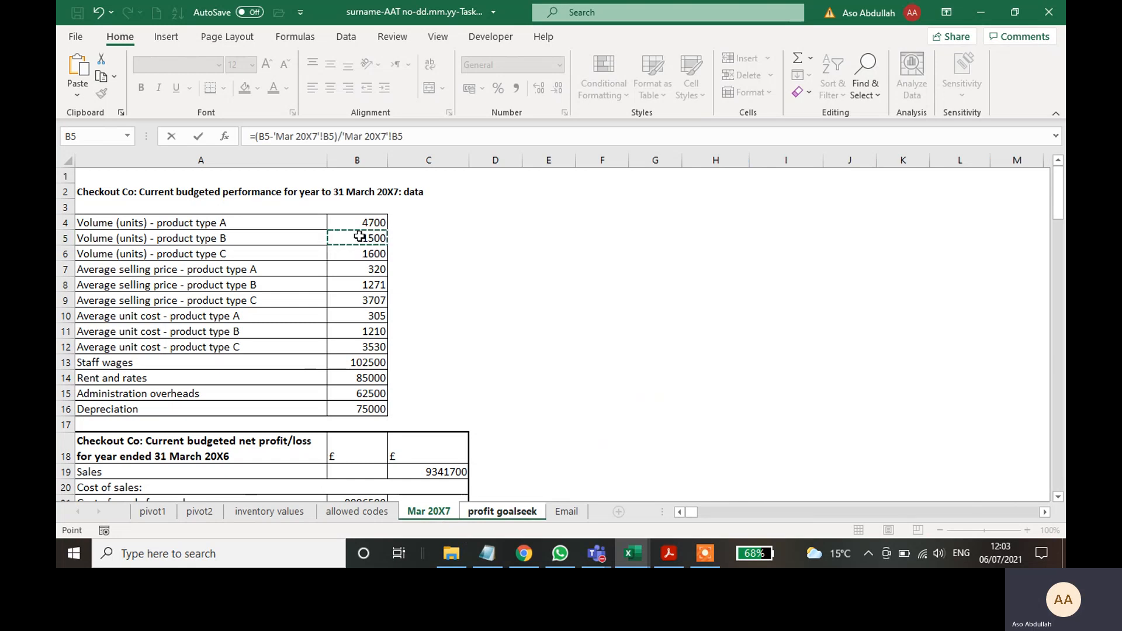
pyautogui.press('Return')
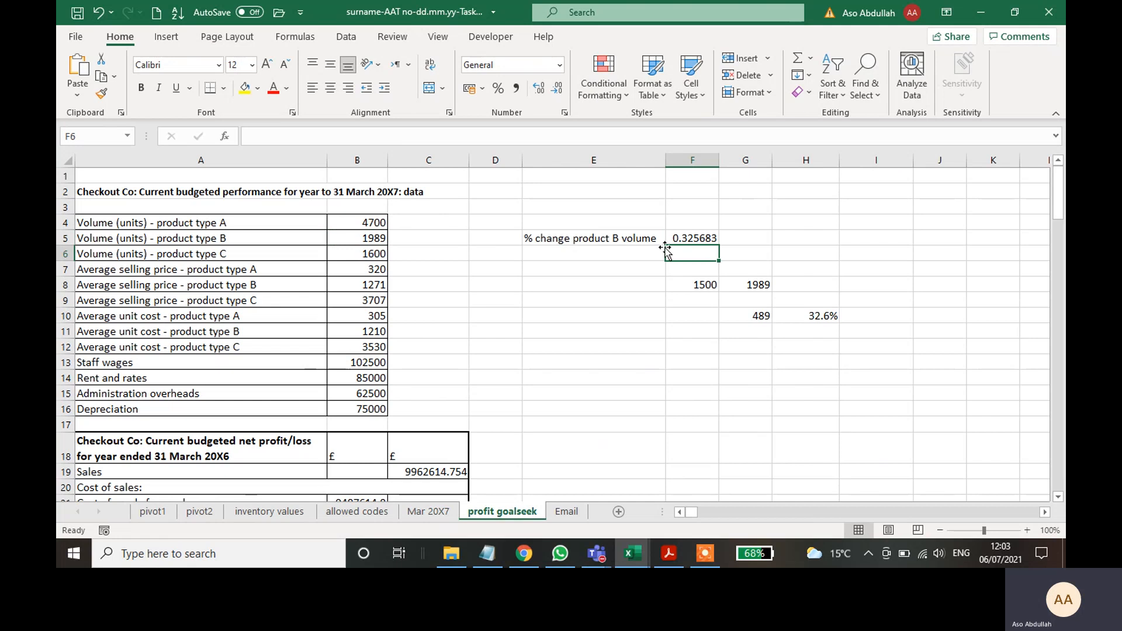
# - Format the percentage change in cell F5 as a percentage with one decimal place
pyautogui.click(688, 238)
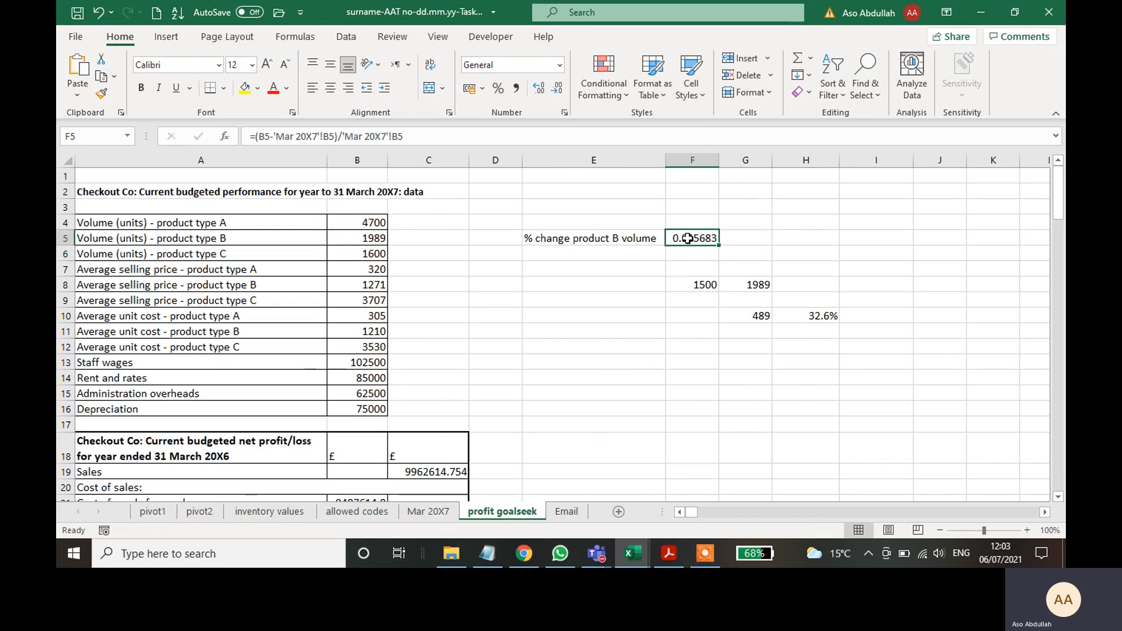
pyautogui.click(502, 89)
pyautogui.click(540, 89)
pyautogui.click(760, 361)
# - Delete the trial calculation values and formulas below F5 in columns F to H
pyautogui.moveTo(706, 264); pyautogui.dragTo(824, 331)
pyautogui.press('Delete')
pyautogui.click(810, 408)
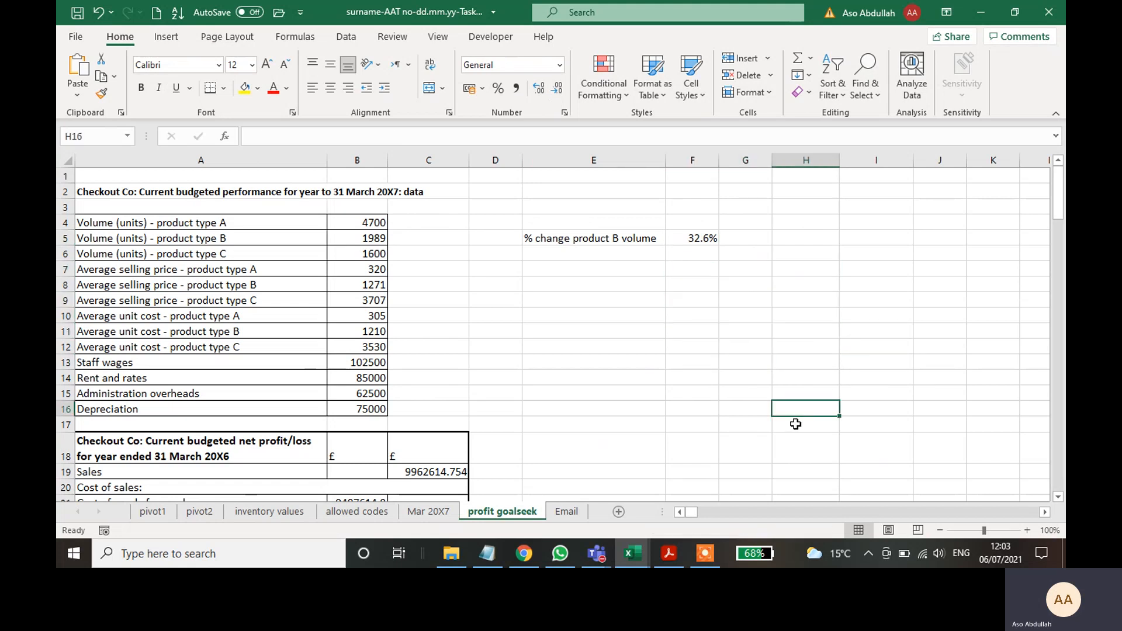
# - Switch to the assessment PDF and highlight task (g)'s instruction about the product B volume percentage change in E5 and F5
pyautogui.click(668, 555)
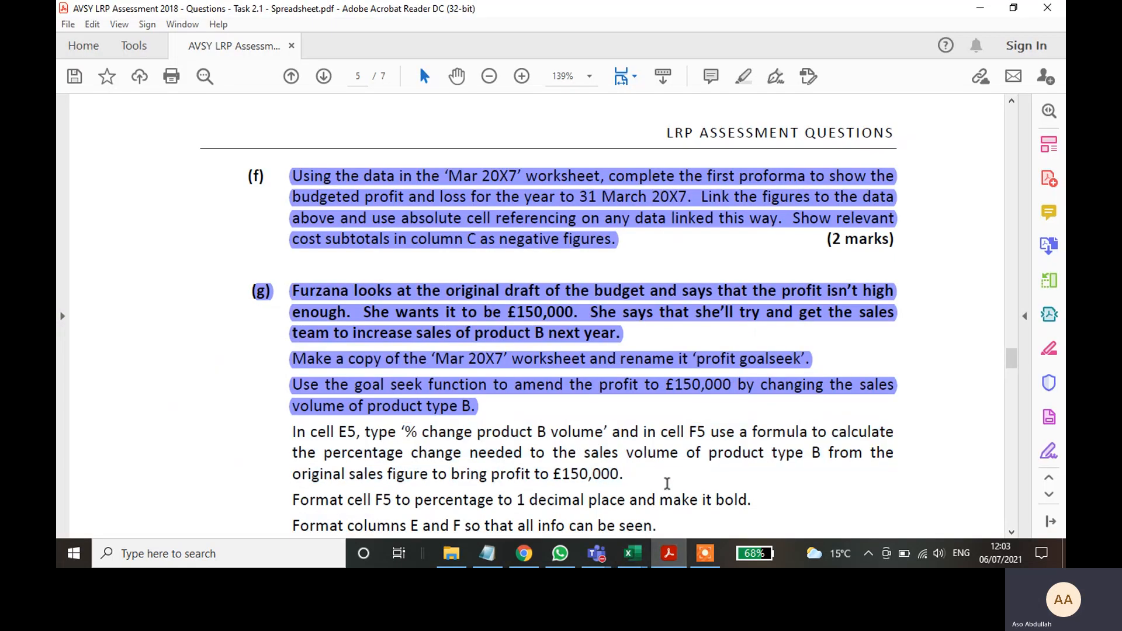
pyautogui.moveTo(678, 453); pyautogui.dragTo(324, 454)
pyautogui.moveTo(624, 475); pyautogui.dragTo(291, 427)
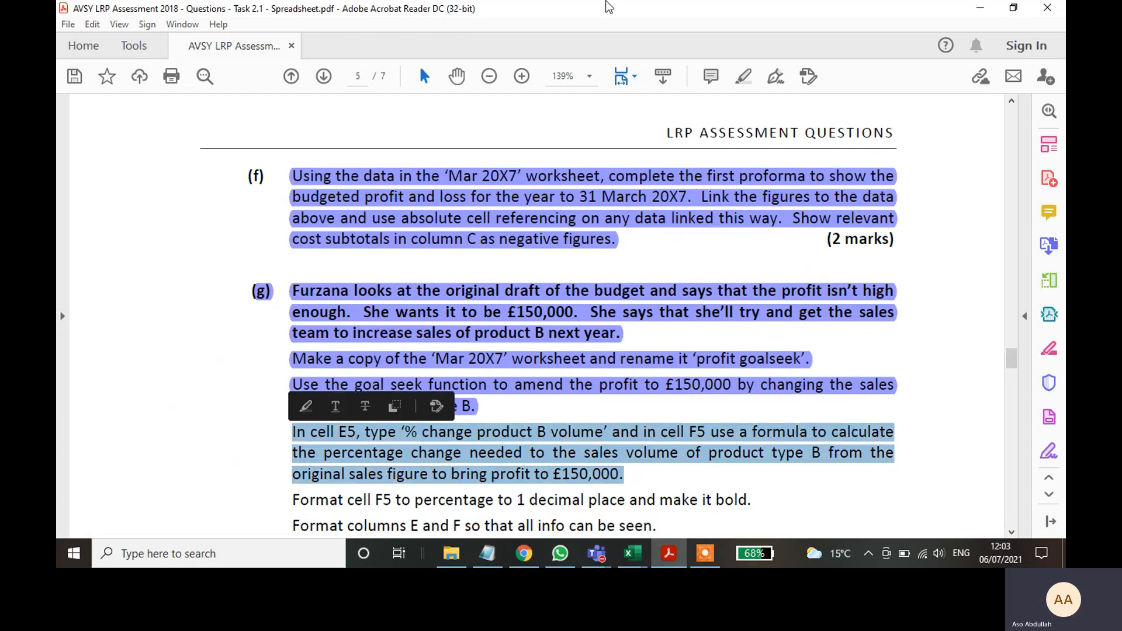
pyautogui.click(743, 76)
pyautogui.scroll(-1, 687, 366)
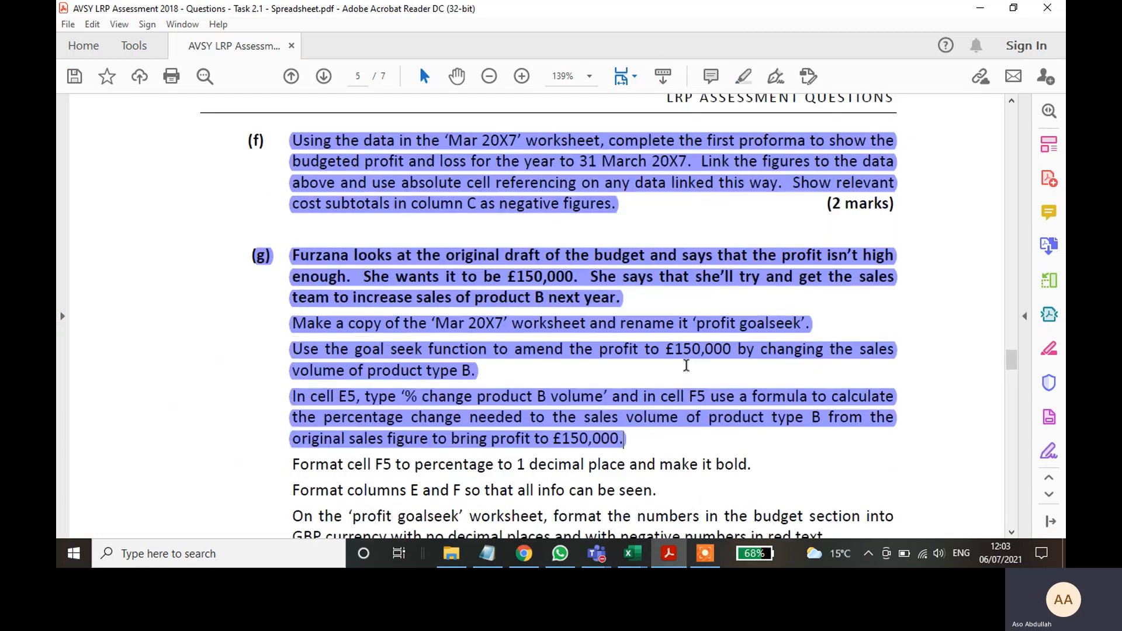
# - Check the PDF's formatting instruction for F5, then make the percentage change in cell F5 of 'profit goalseek' bold
pyautogui.scroll(-2, 687, 366)
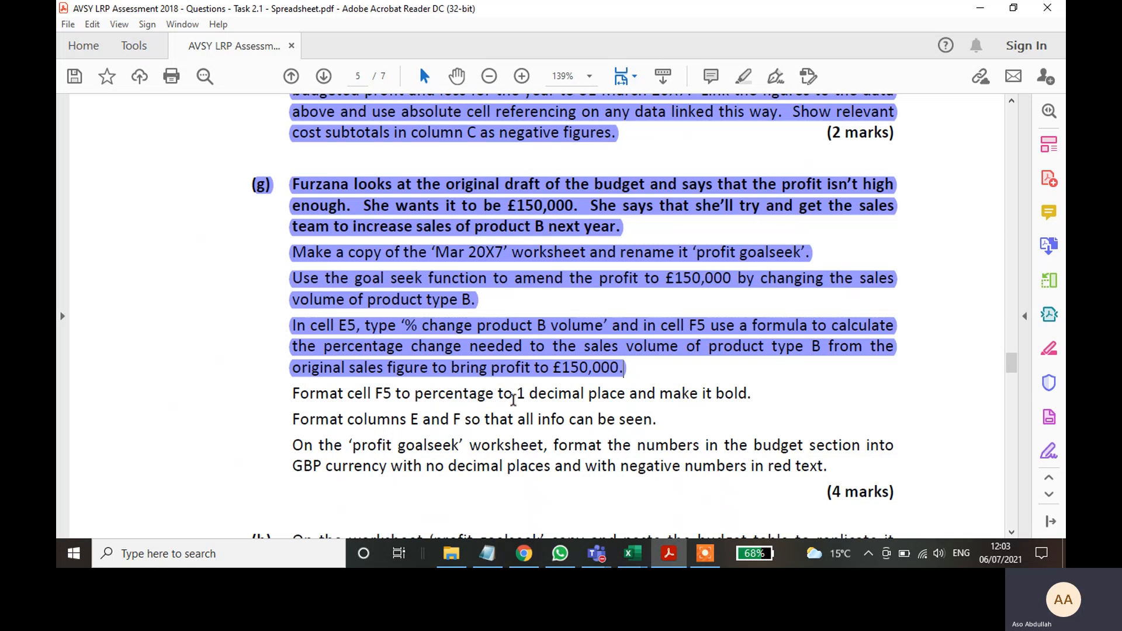
pyautogui.click(672, 558)
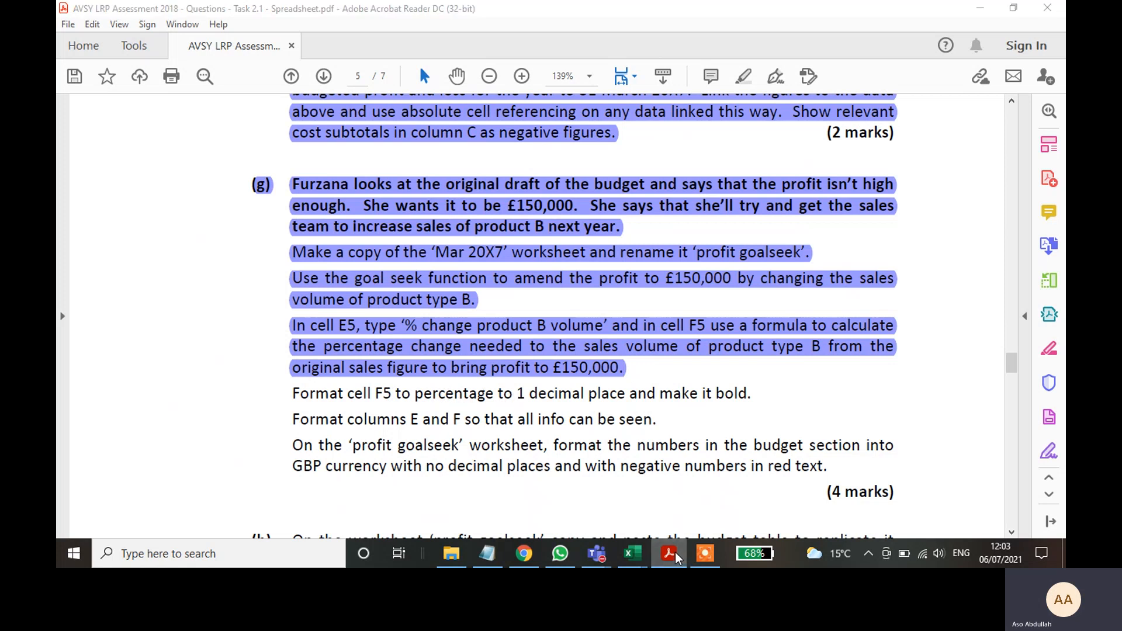
pyautogui.click(669, 554)
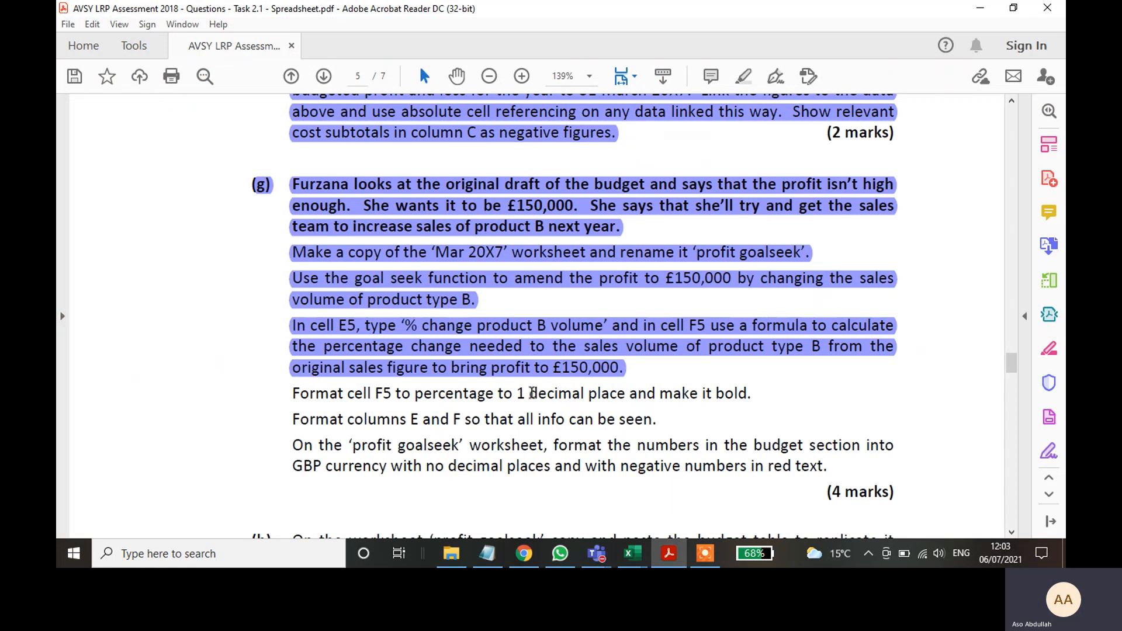
pyautogui.moveTo(518, 394); pyautogui.dragTo(526, 394)
pyautogui.moveTo(753, 395); pyautogui.dragTo(681, 394)
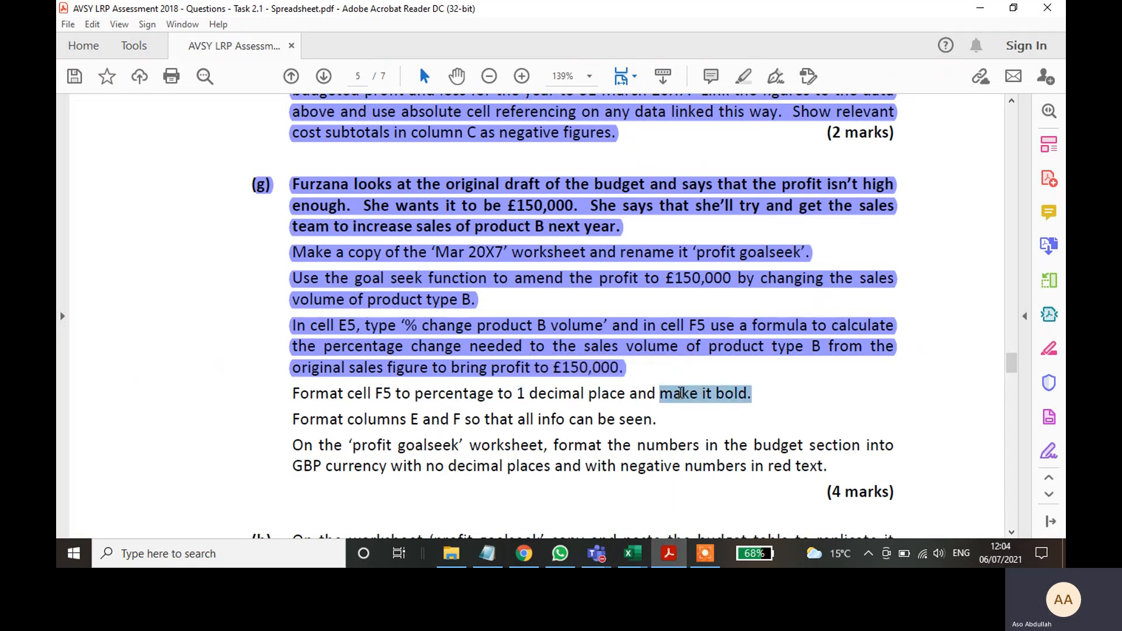
pyautogui.hotkey('alt', 'Tab')
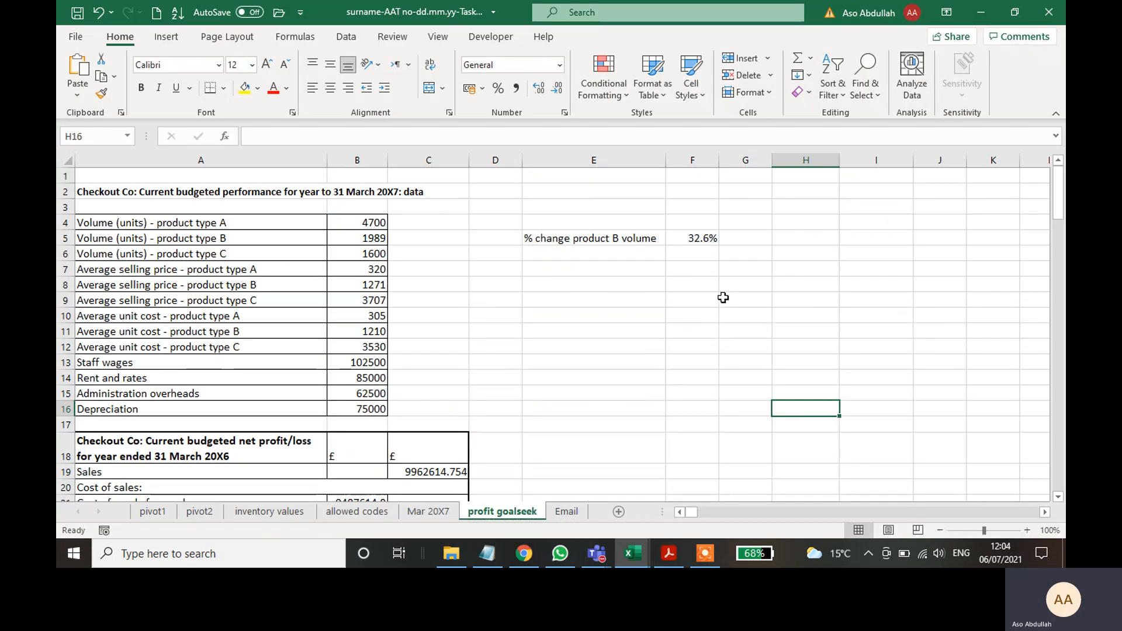
pyautogui.click(701, 238)
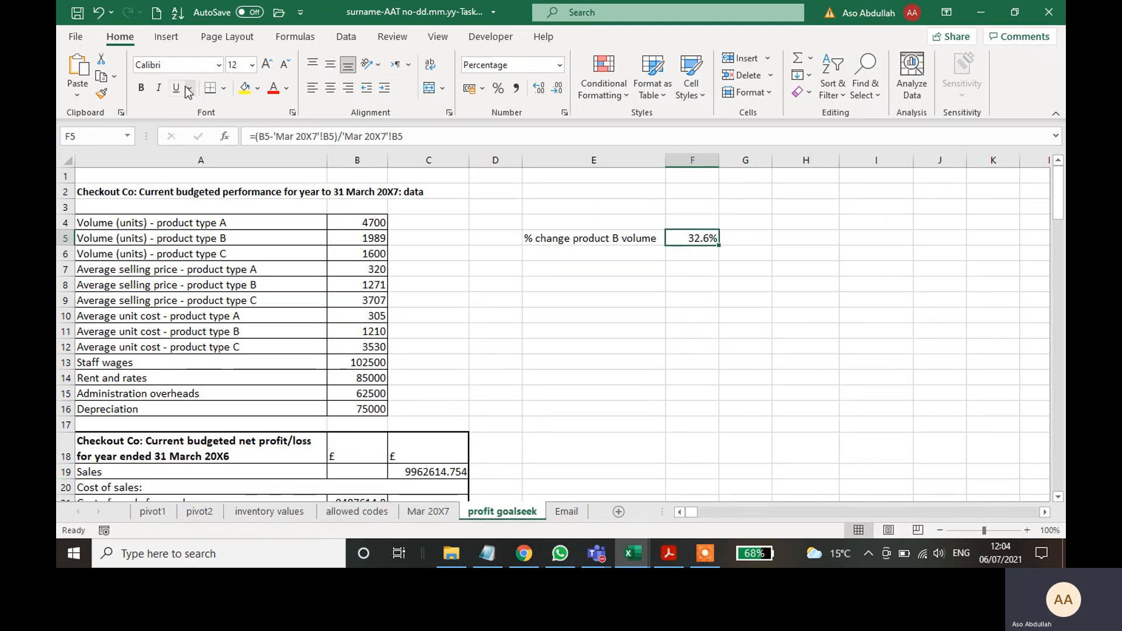
pyautogui.click(141, 87)
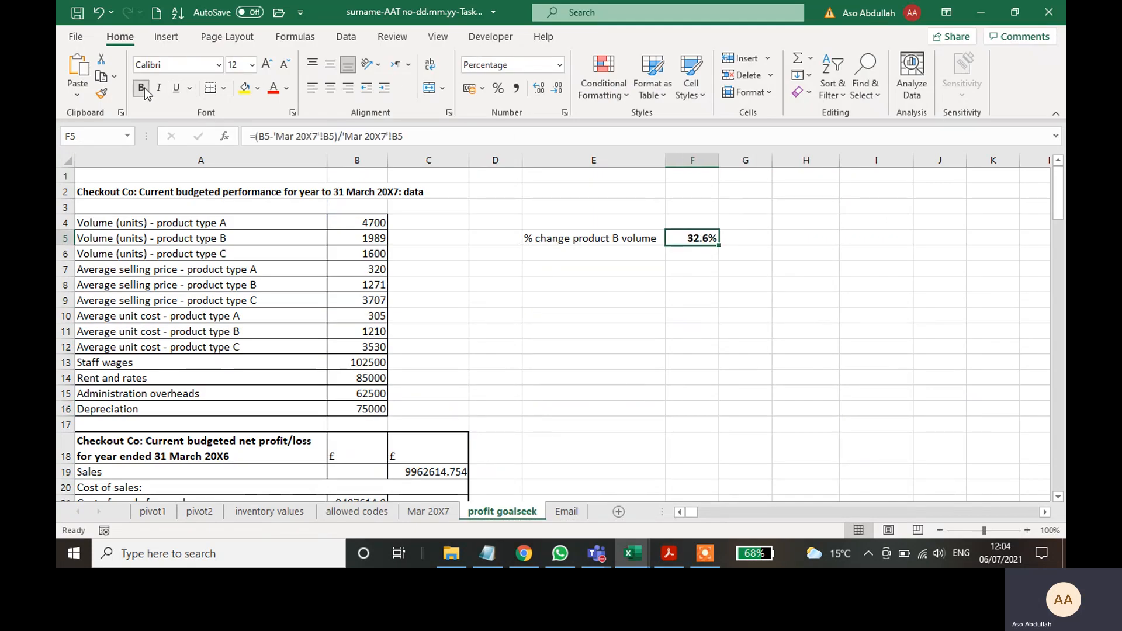
pyautogui.click(860, 387)
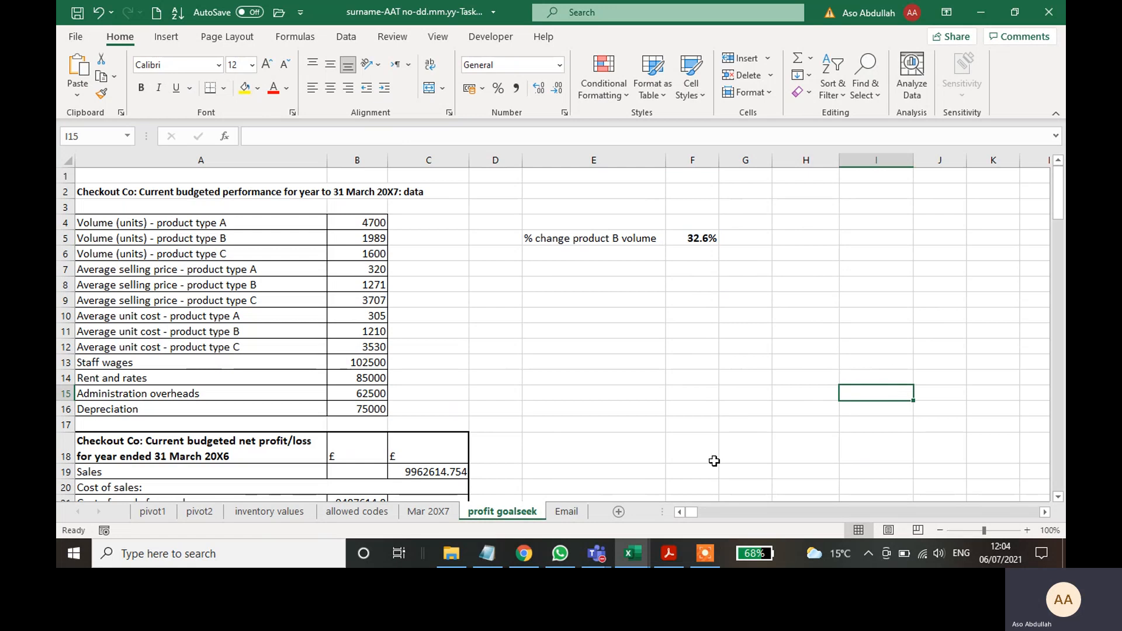
# - Highlight the PDF's formatting instructions for F5 and columns E and F, then check the GBP requirement and return to the budget table
pyautogui.click(669, 556)
pyautogui.click(778, 395)
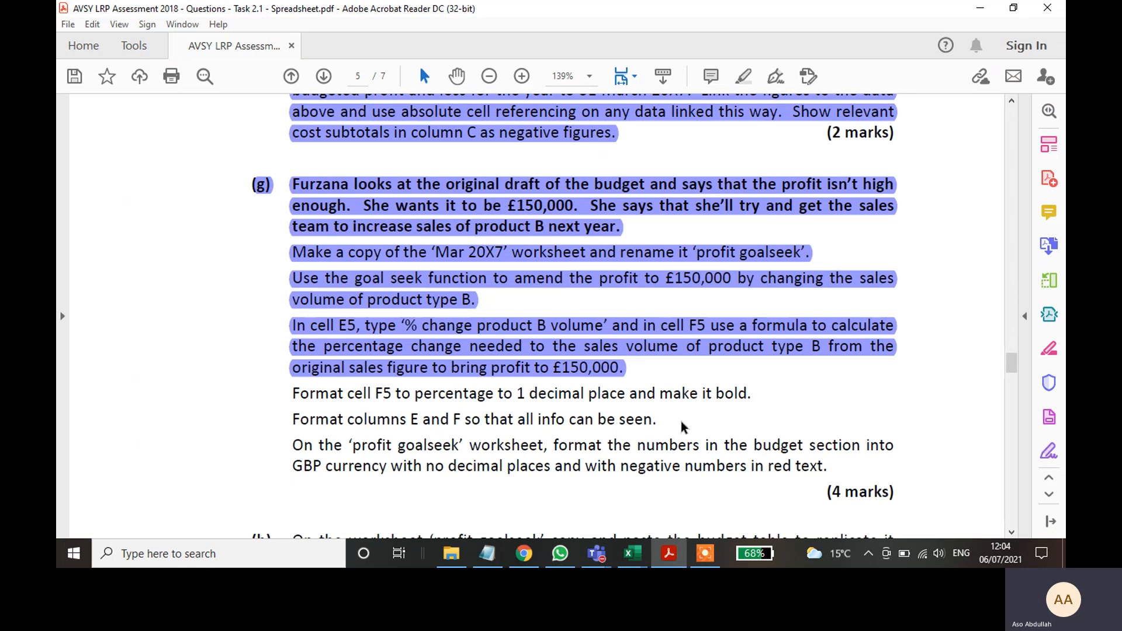
pyautogui.moveTo(659, 421); pyautogui.dragTo(280, 375)
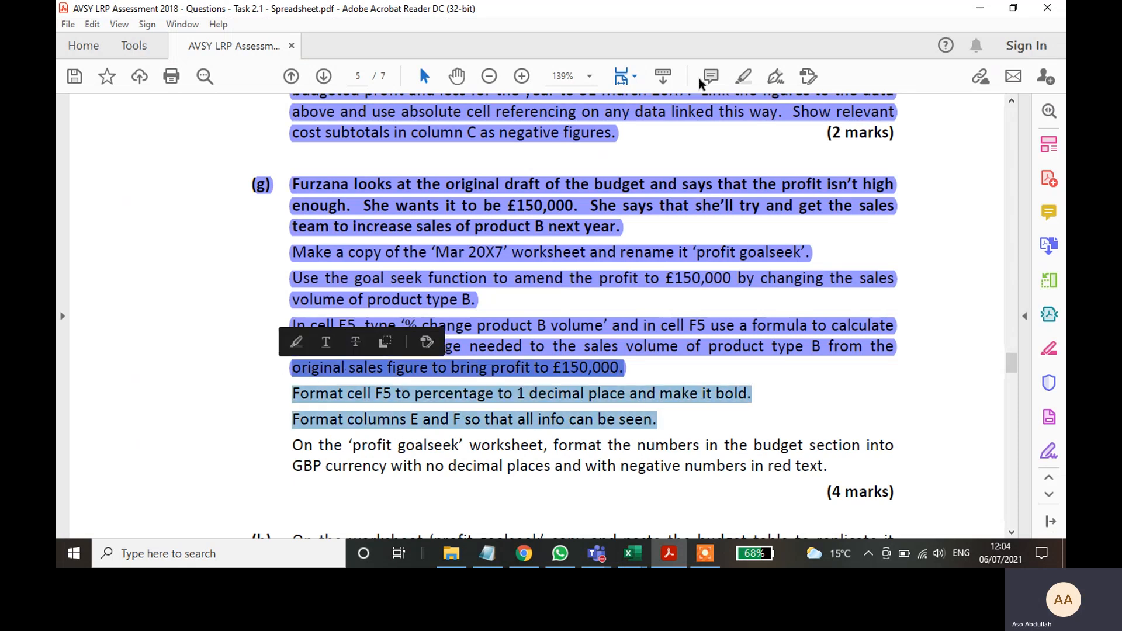
pyautogui.click(745, 77)
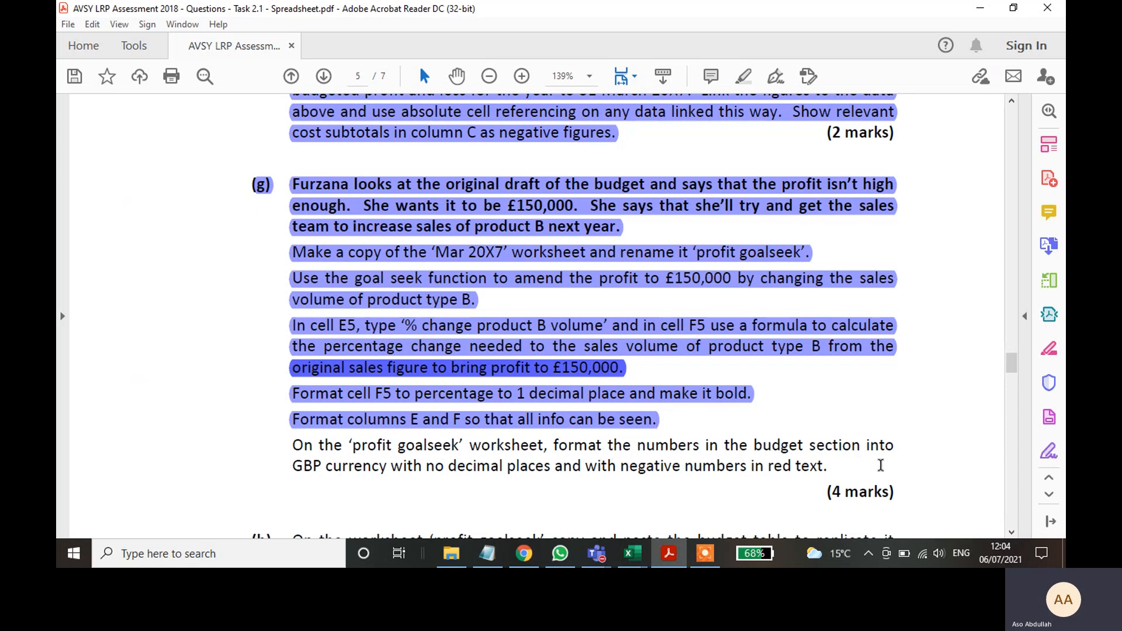
pyautogui.moveTo(322, 463); pyautogui.dragTo(291, 466)
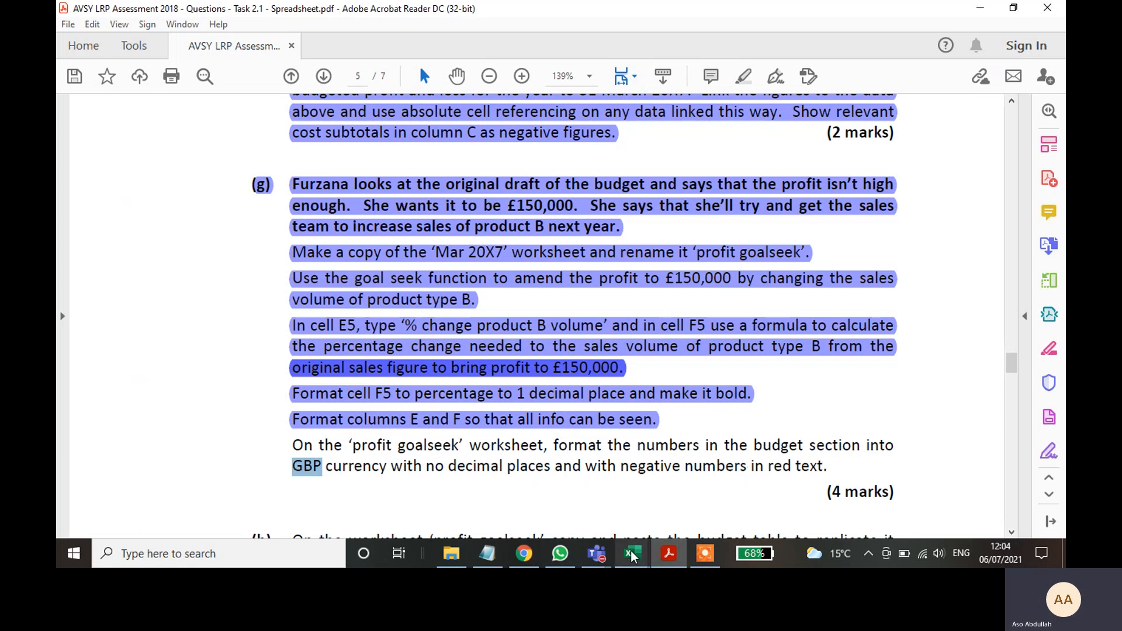
pyautogui.click(668, 553)
pyautogui.scroll(-4, 538, 339)
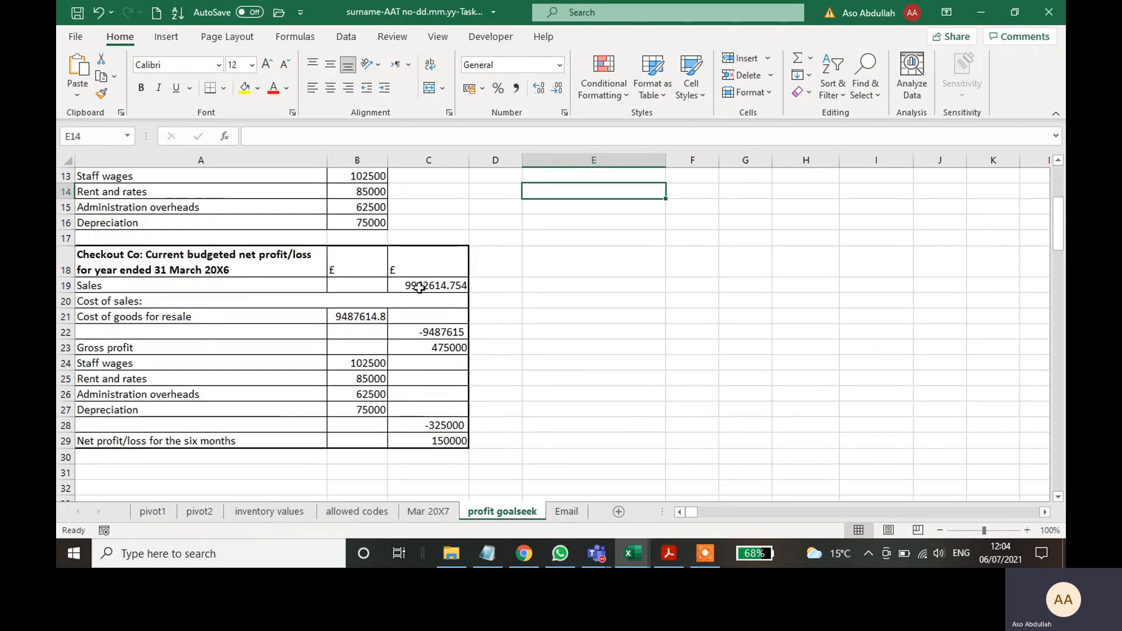
pyautogui.moveTo(377, 287); pyautogui.dragTo(446, 439)
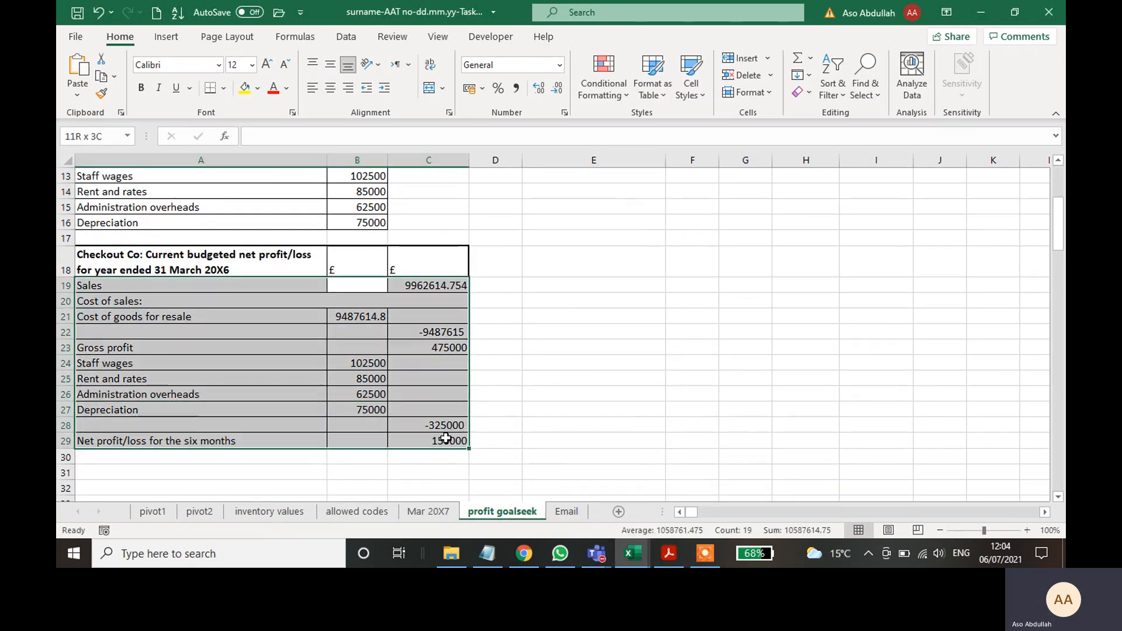
pyautogui.click(607, 412)
pyautogui.click(365, 289)
pyautogui.moveTo(365, 289); pyautogui.dragTo(444, 430)
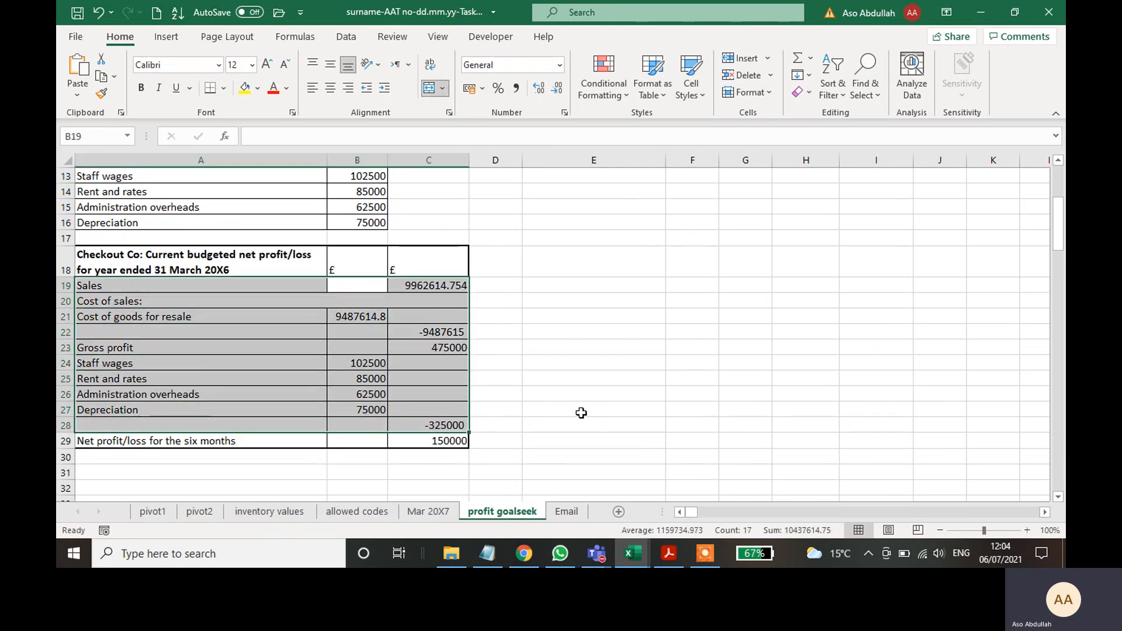
pyautogui.click(581, 413)
# - Format C19 and B21:C29 in the budget table as Currency with 0 decimal places, no symbol, and red negative numbers with a minus sign
pyautogui.click(421, 286)
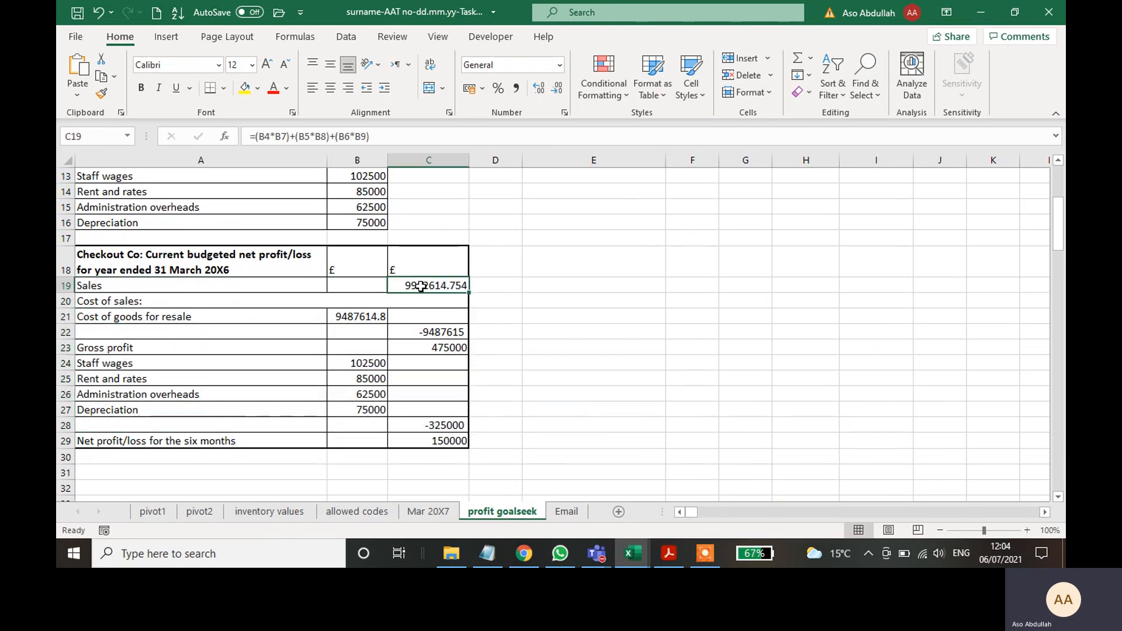
pyautogui.moveTo(360, 316)
pyautogui.mouseDown()
pyautogui.moveTo(444, 425)
pyautogui.moveTo(444, 448)
pyautogui.mouseUp()
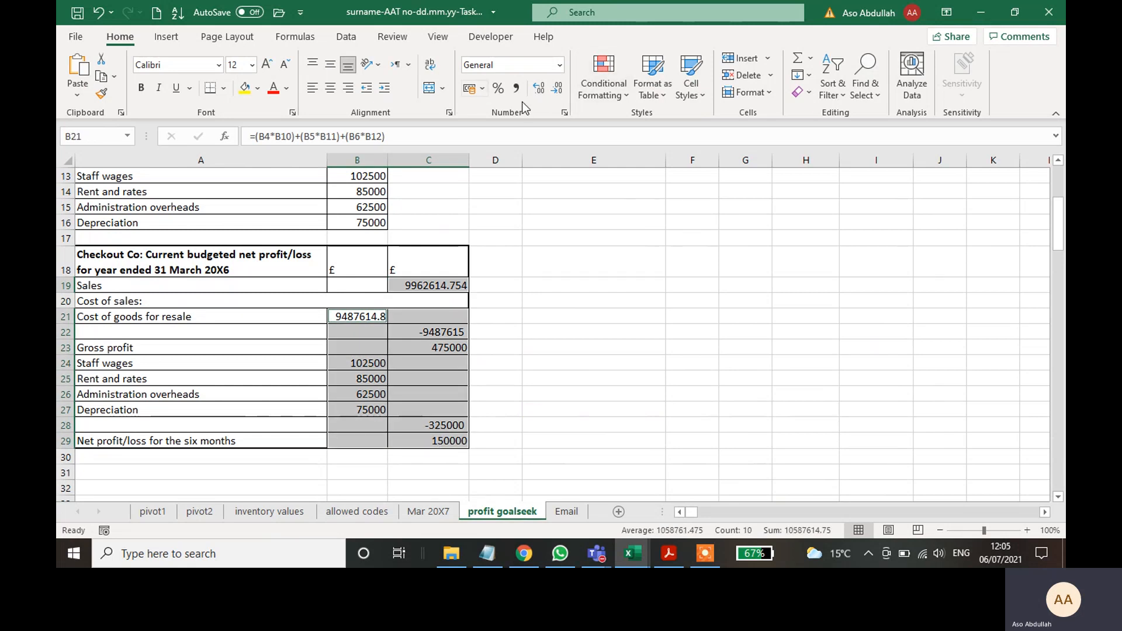
pyautogui.click(565, 113)
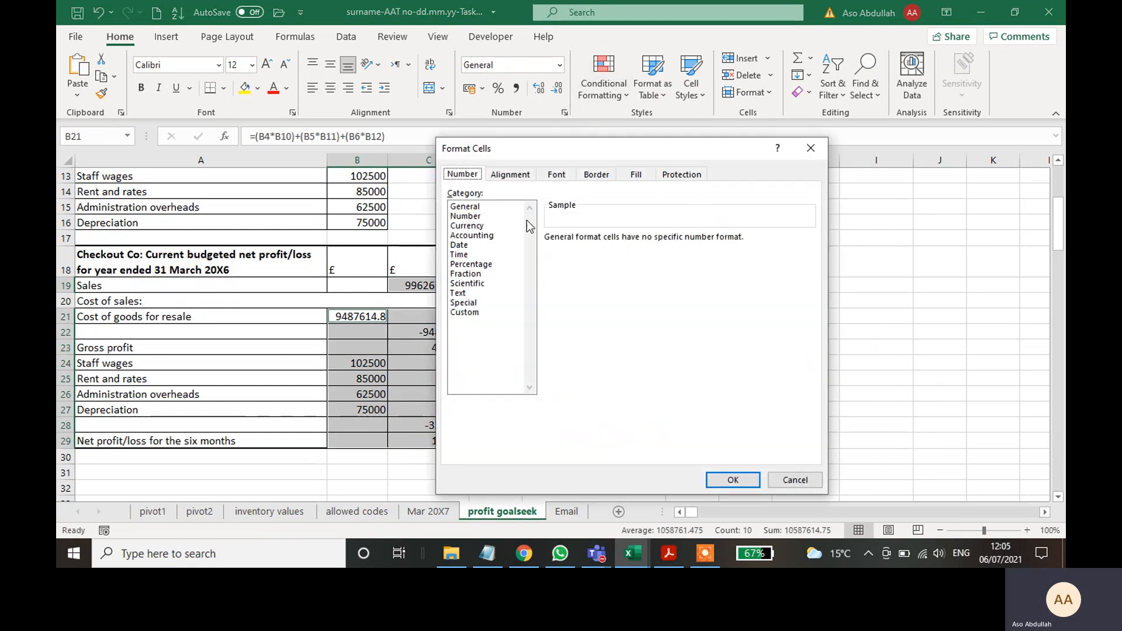
pyautogui.click(462, 226)
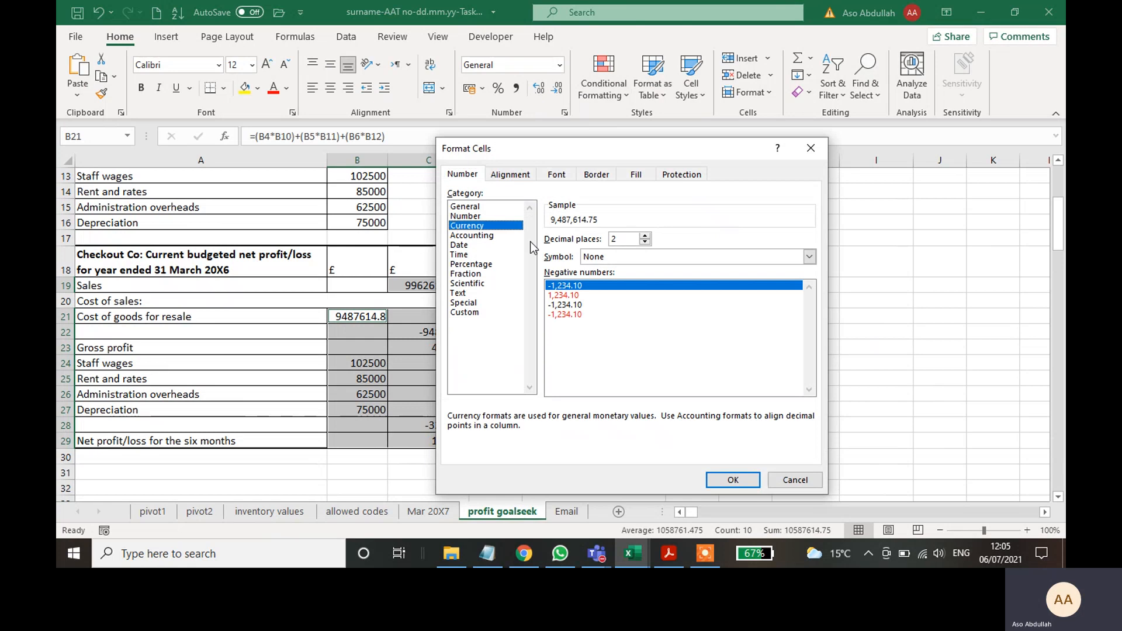
pyautogui.click(646, 242)
pyautogui.click(645, 242)
pyautogui.click(559, 315)
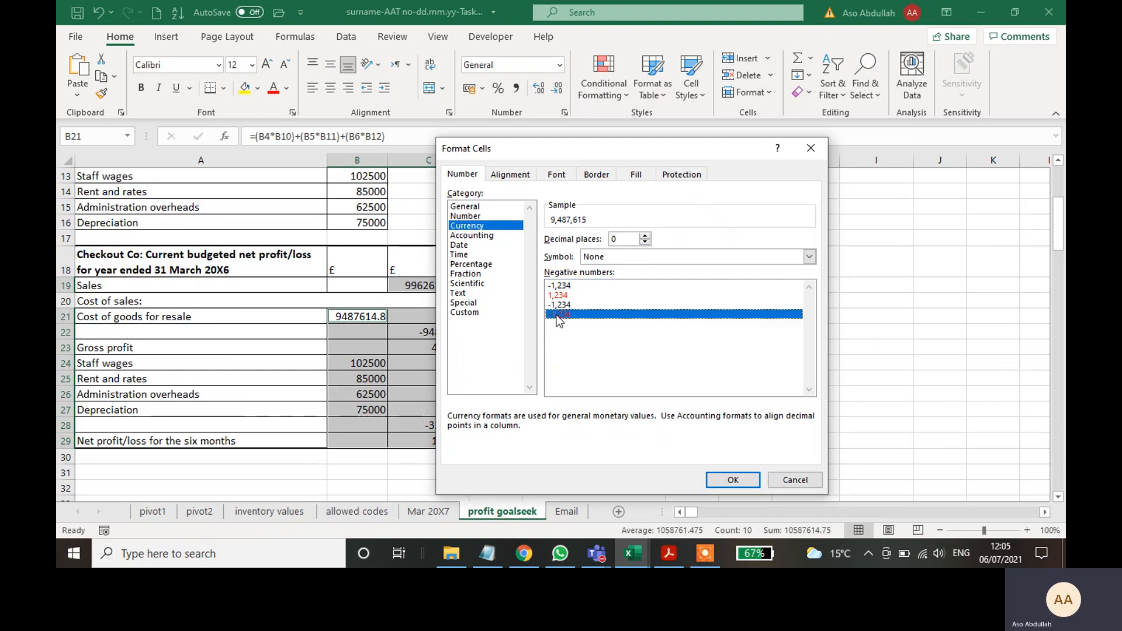
pyautogui.click(732, 481)
pyautogui.click(440, 425)
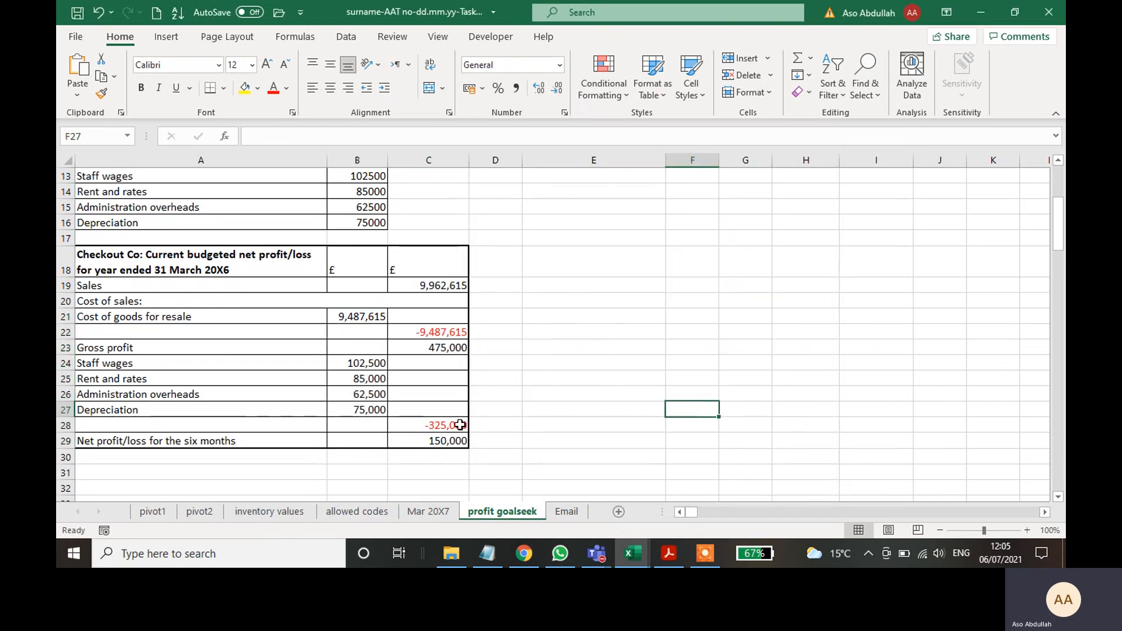
pyautogui.click(441, 332)
pyautogui.click(576, 396)
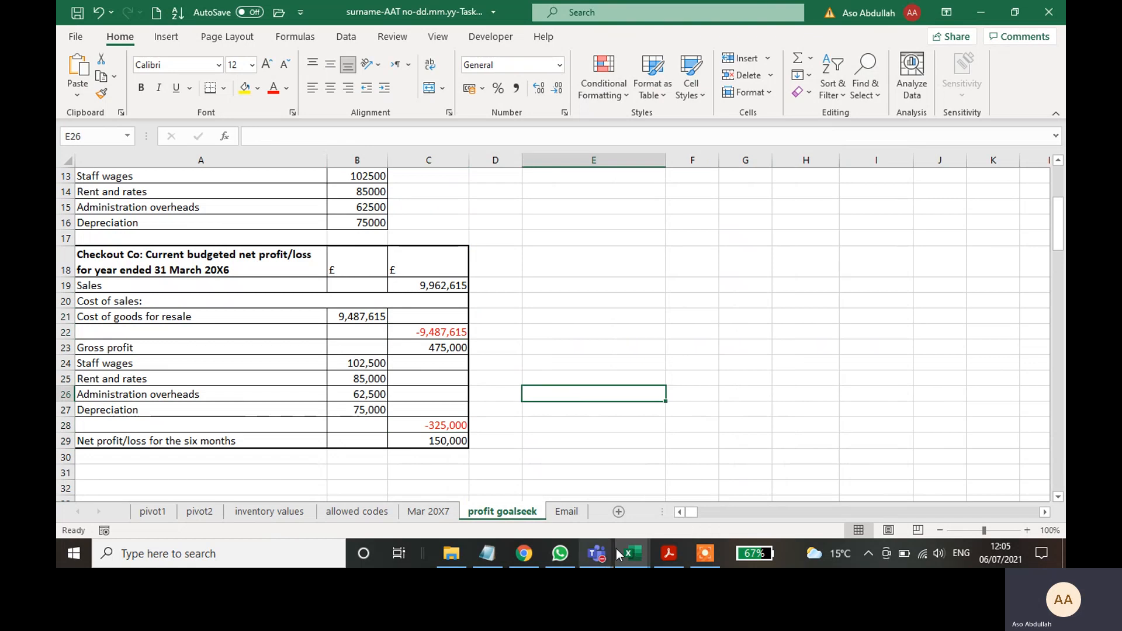
# - Switch to the PDF and highlight the instruction about formatting the budget section in GBP currency with red negative numbers
pyautogui.click(669, 553)
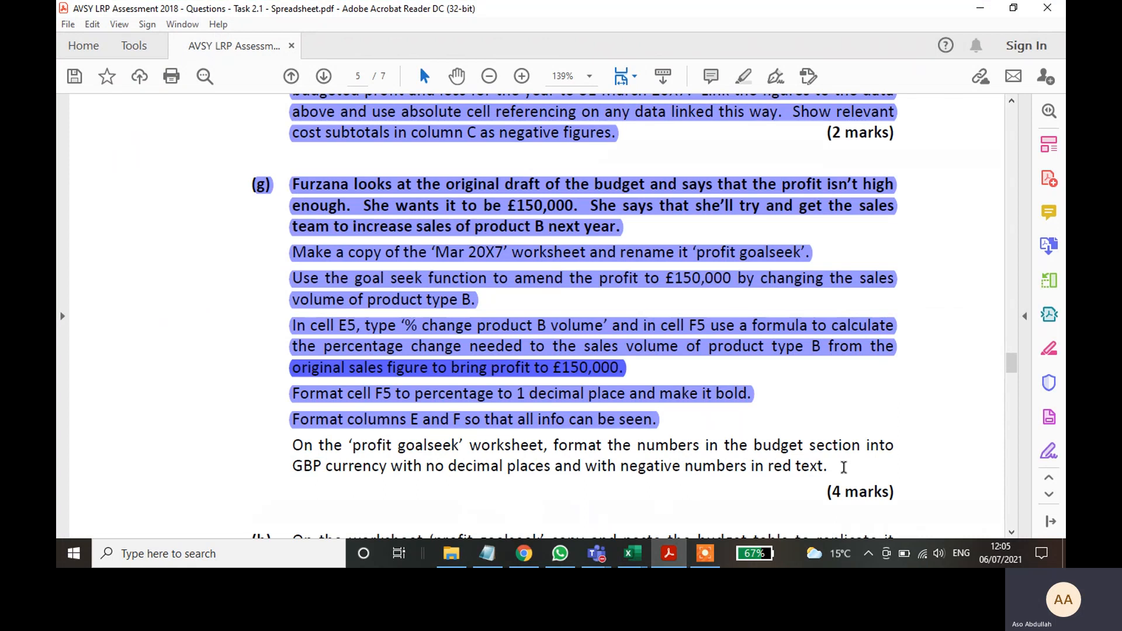
pyautogui.moveTo(432, 471); pyautogui.dragTo(504, 471)
pyautogui.click(833, 466)
pyautogui.moveTo(621, 465); pyautogui.dragTo(292, 445)
pyautogui.click(829, 466)
pyautogui.click(742, 75)
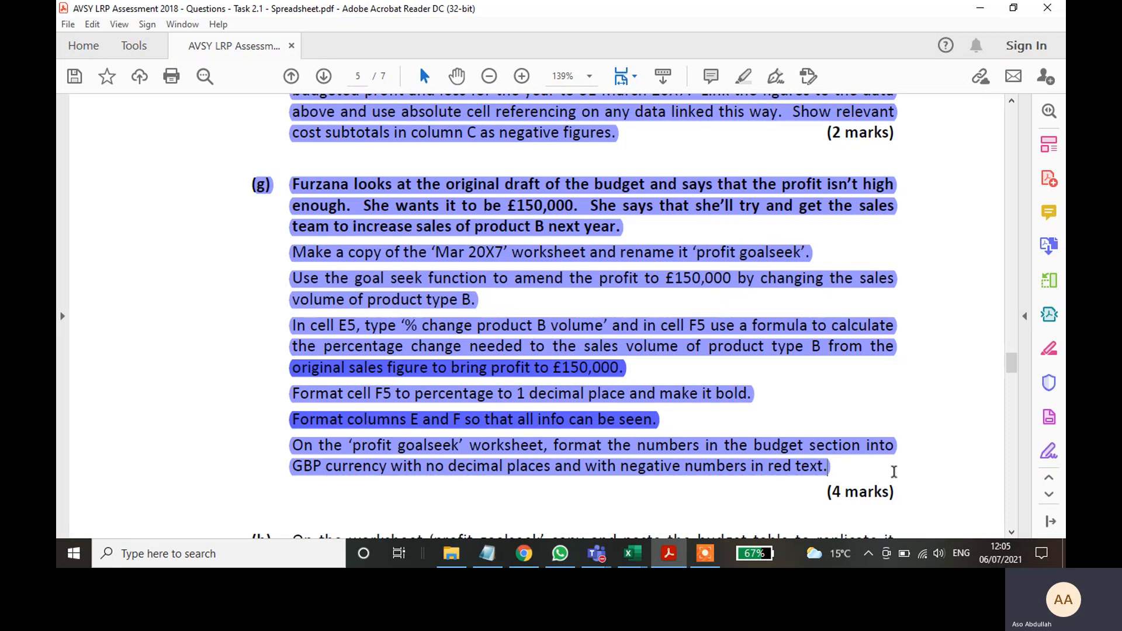
# - Read task (h) in the PDF, highlight the A32 starting cell in its instruction, and switch back to the Excel workbook
pyautogui.scroll(-3, 826, 422)
pyautogui.scroll(-3, 801, 433)
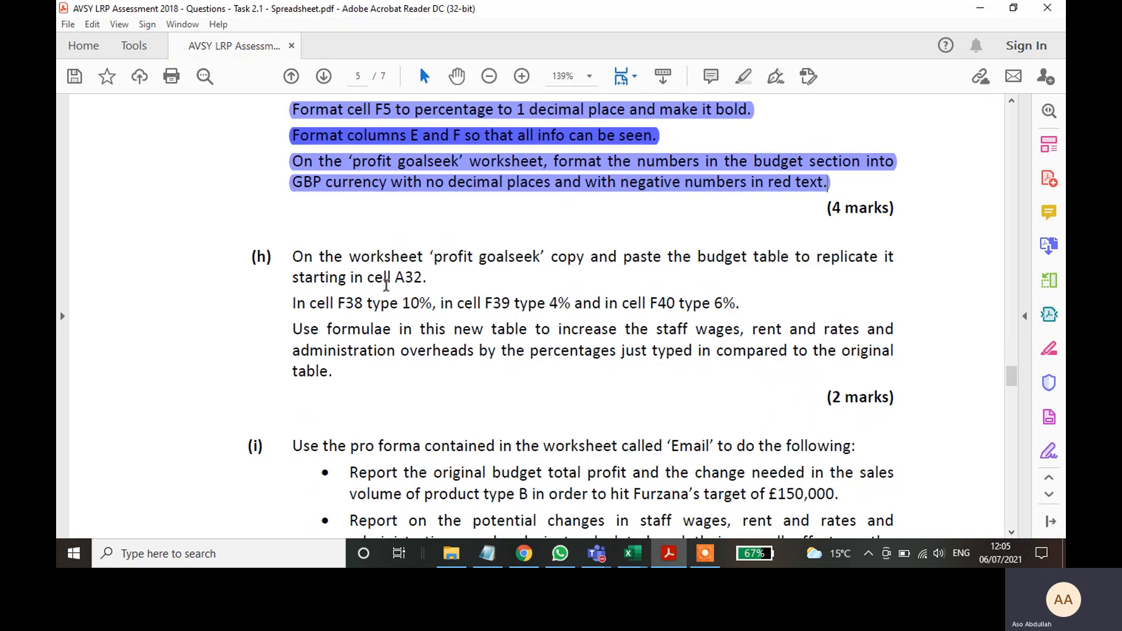
pyautogui.moveTo(429, 276); pyautogui.dragTo(393, 278)
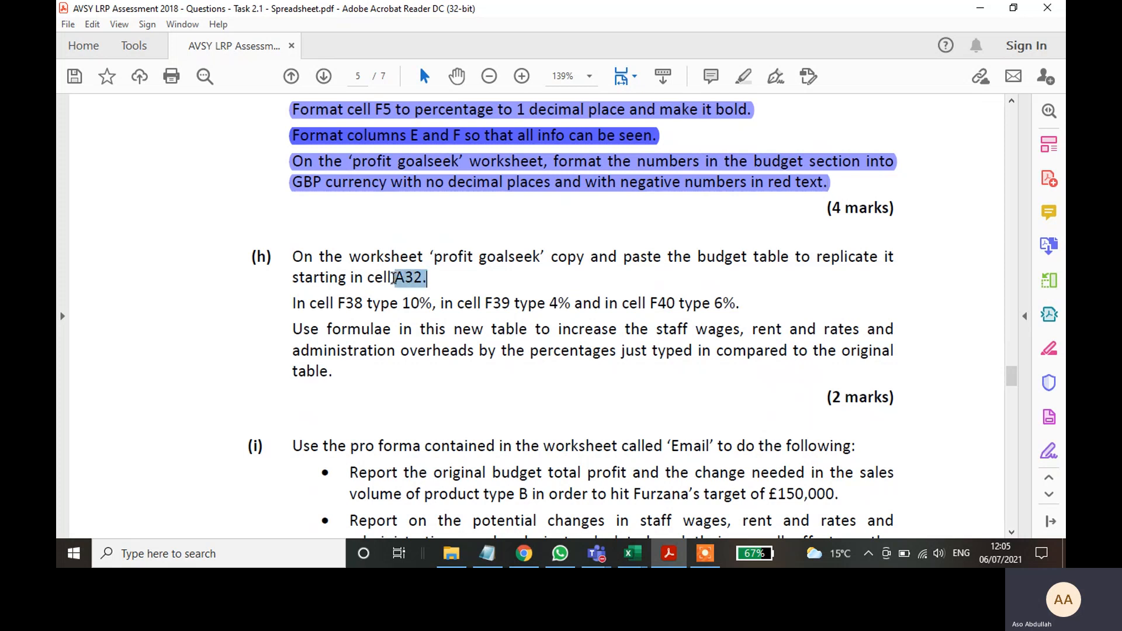
pyautogui.click(670, 554)
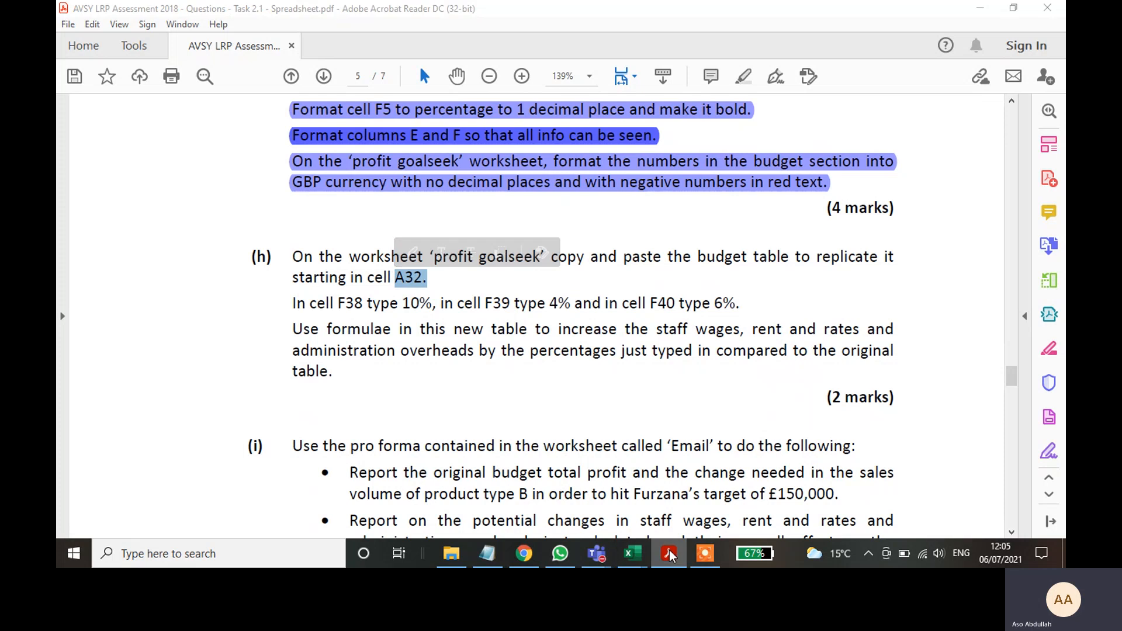
# - Copy the budget table A18:C29 on 'profit goalseek' and paste it with its formulas and formatting starting in cell A32
pyautogui.click(725, 315)
pyautogui.scroll(-1, 246, 315)
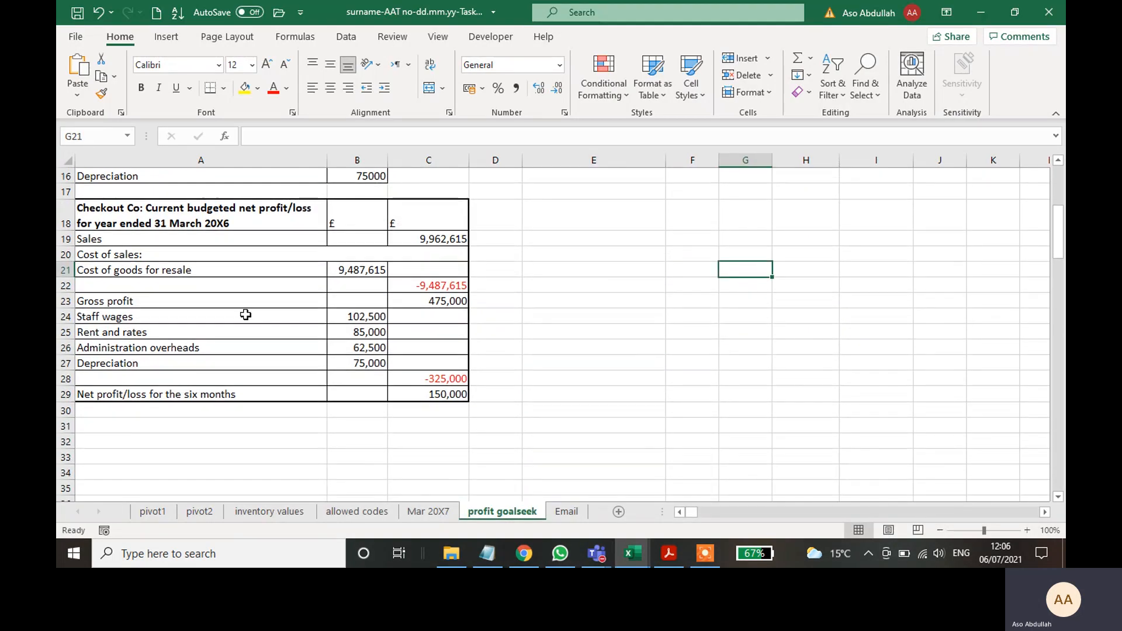
pyautogui.moveTo(101, 211); pyautogui.dragTo(405, 392)
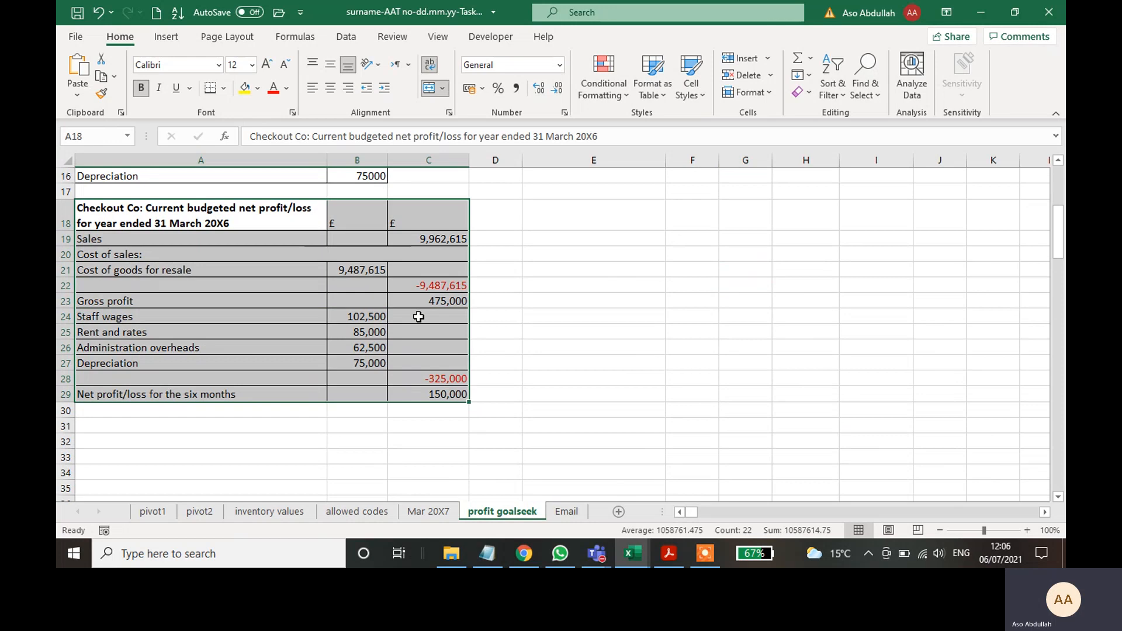
pyautogui.hotkey('ctrl', 'c')
pyautogui.scroll(-1, 298, 373)
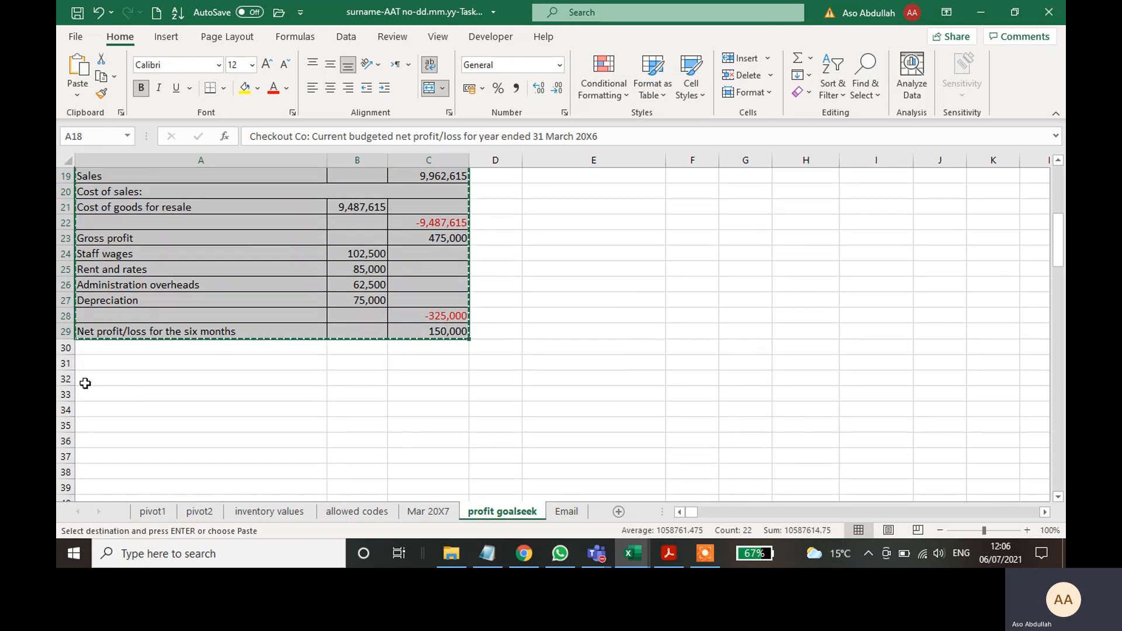
pyautogui.click(92, 378)
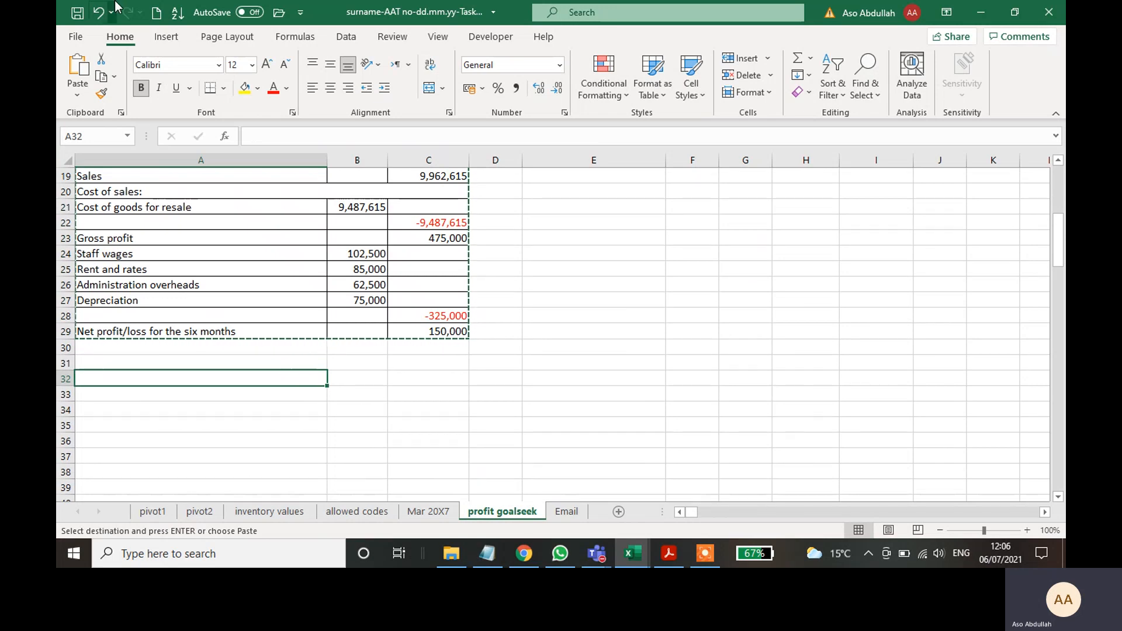
pyautogui.click(76, 96)
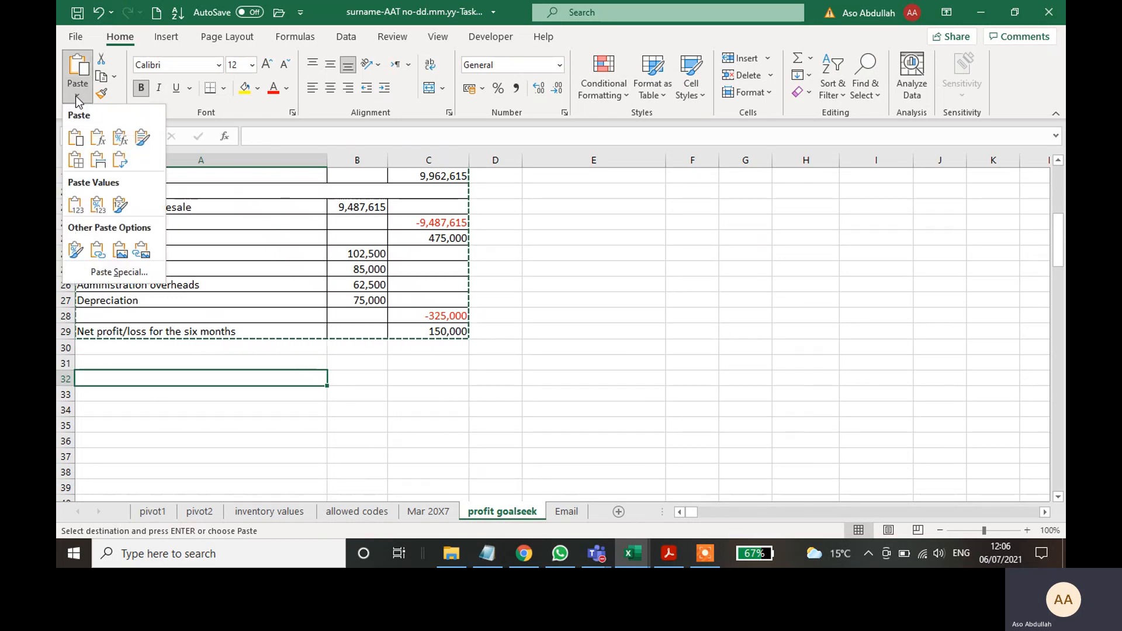
pyautogui.click(77, 143)
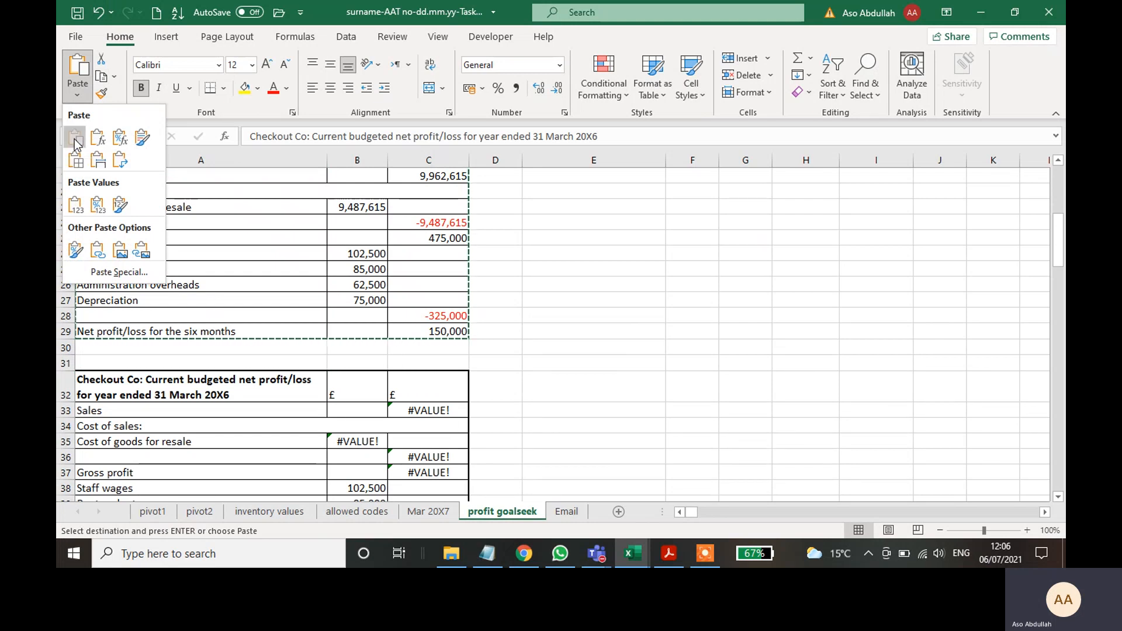
pyautogui.click(629, 336)
# - Examine the Sales formula in C33 of the pasted table and the cells it references
pyautogui.click(433, 411)
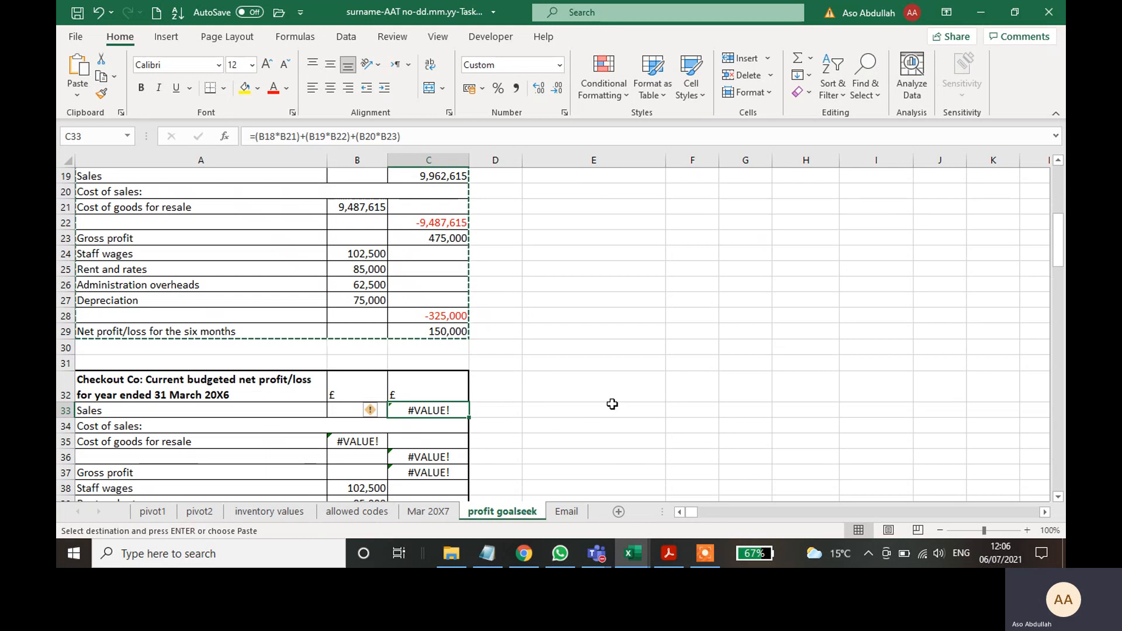
pyautogui.doubleClick(435, 409)
pyautogui.scroll(4, 587, 350)
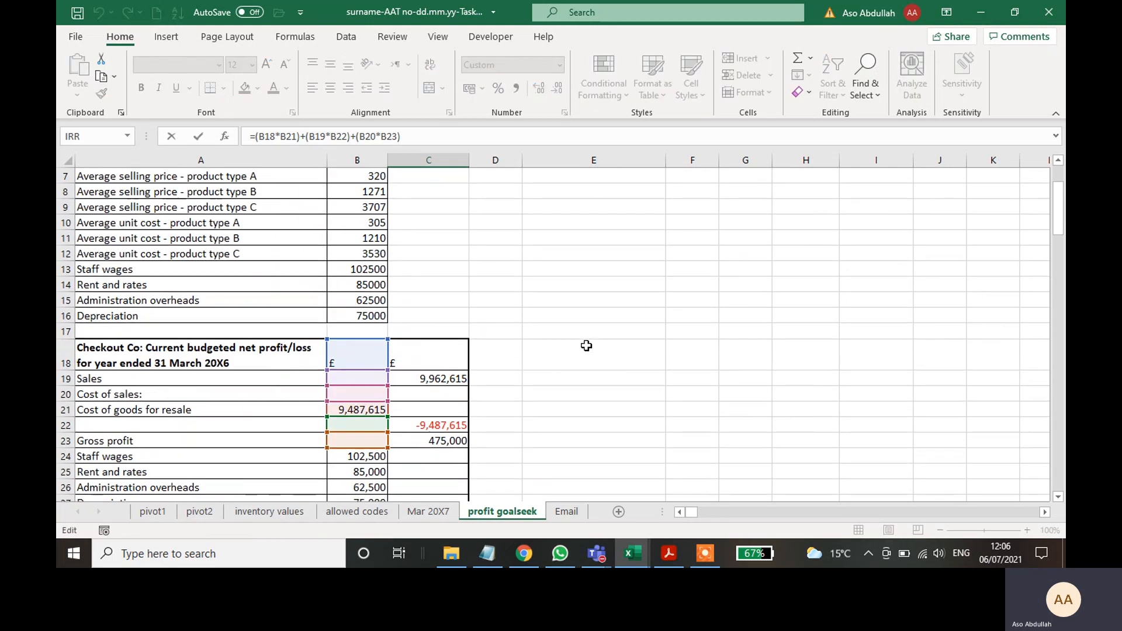
pyautogui.scroll(1, 587, 333)
pyautogui.scroll(-7, 619, 328)
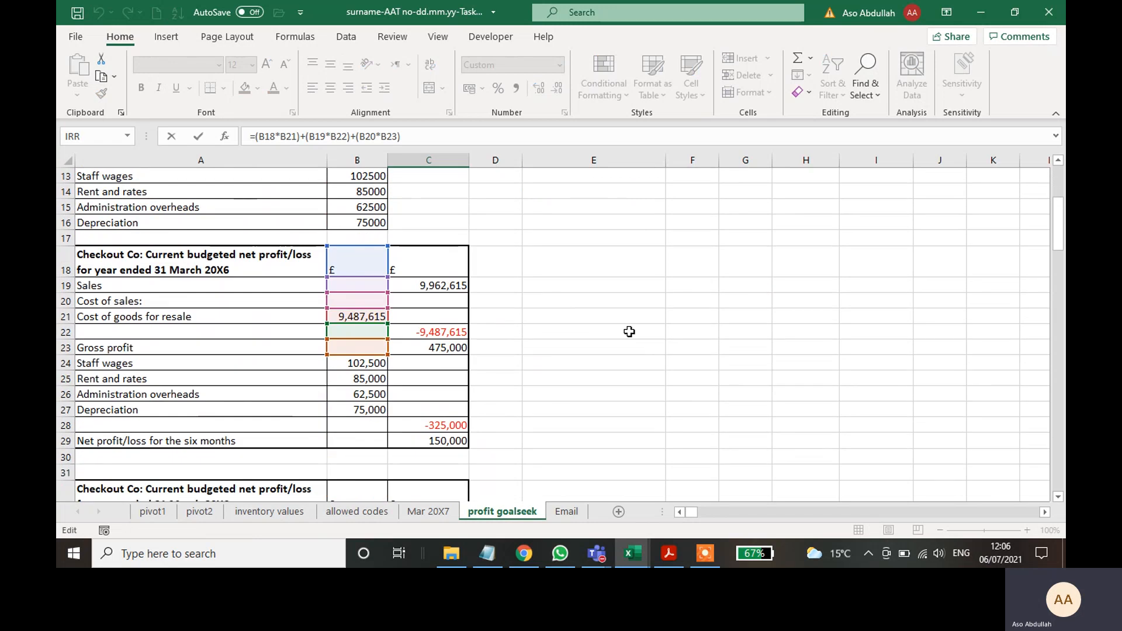
pyautogui.press('Return')
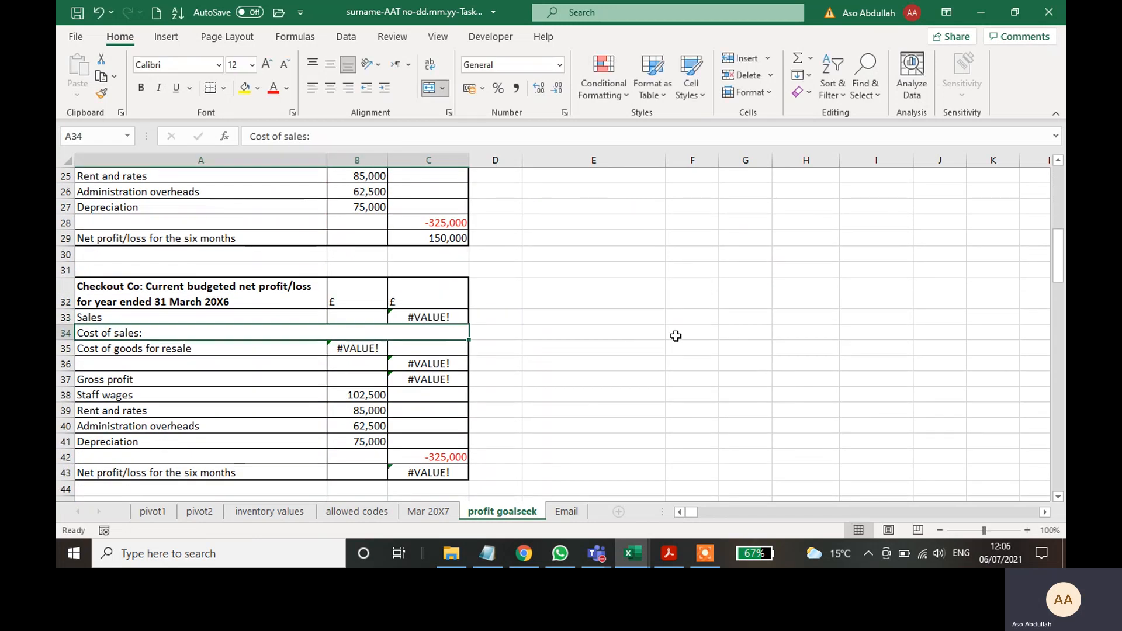
pyautogui.click(417, 316)
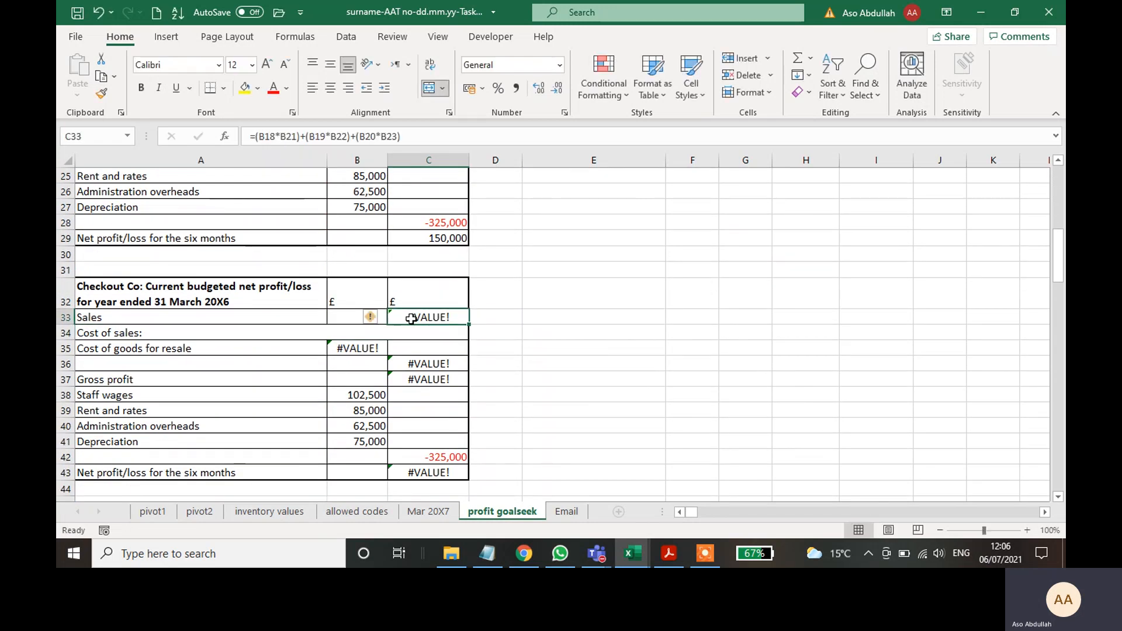
pyautogui.moveTo(409, 135); pyautogui.dragTo(270, 137)
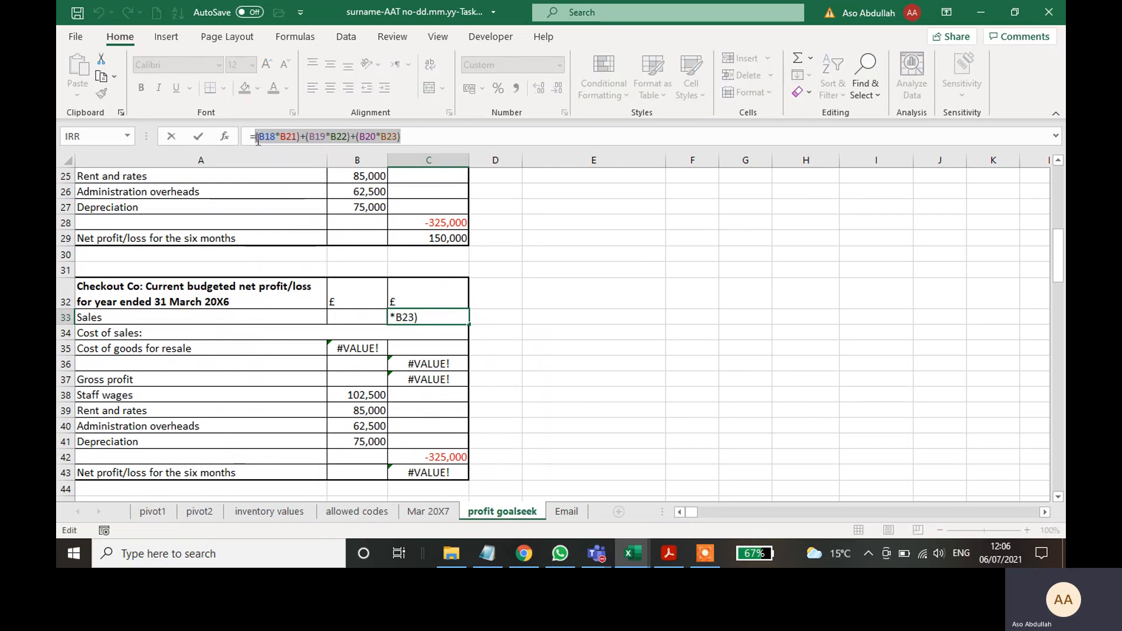
pyautogui.click(610, 295)
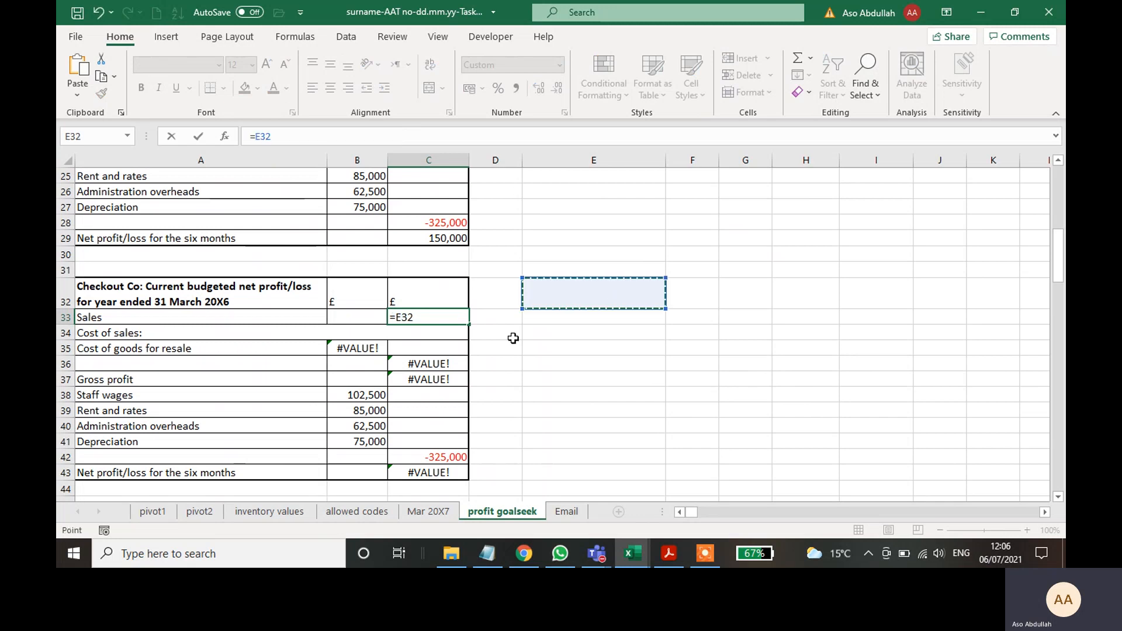
pyautogui.press('Escape')
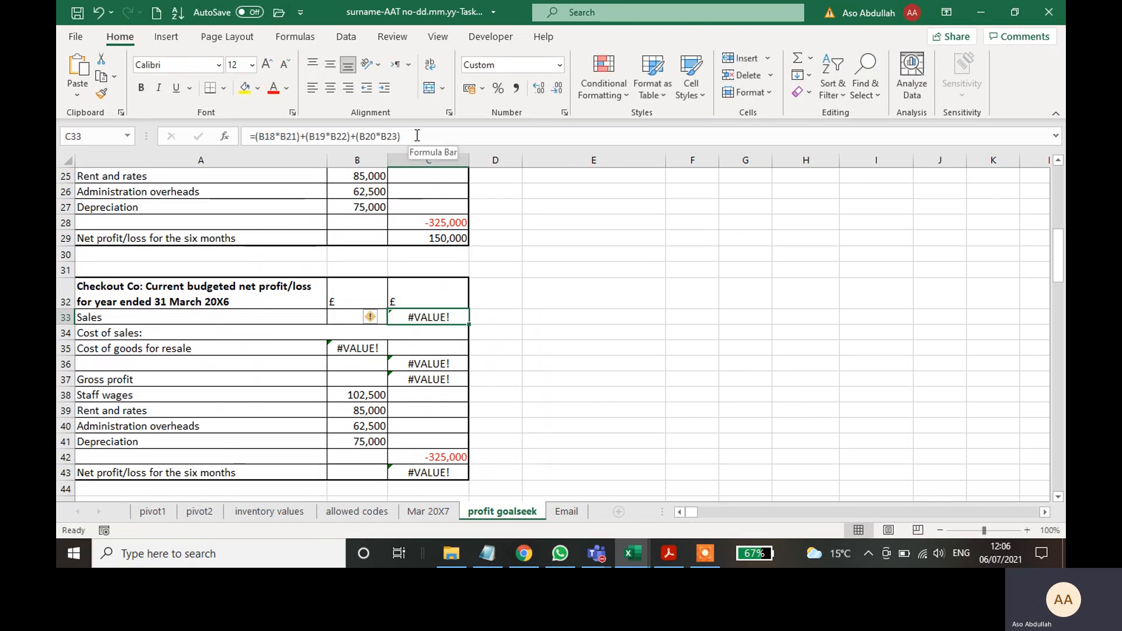
# - Try clearing the Sales formula in C33 and pasting it back as =(B18*B21)+(B19*B22)+(B20*B23)
pyautogui.moveTo(416, 136); pyautogui.dragTo(273, 141)
pyautogui.press('BackSpace')
pyautogui.press('BackSpace')
pyautogui.press('BackSpace')
pyautogui.press('BackSpace')
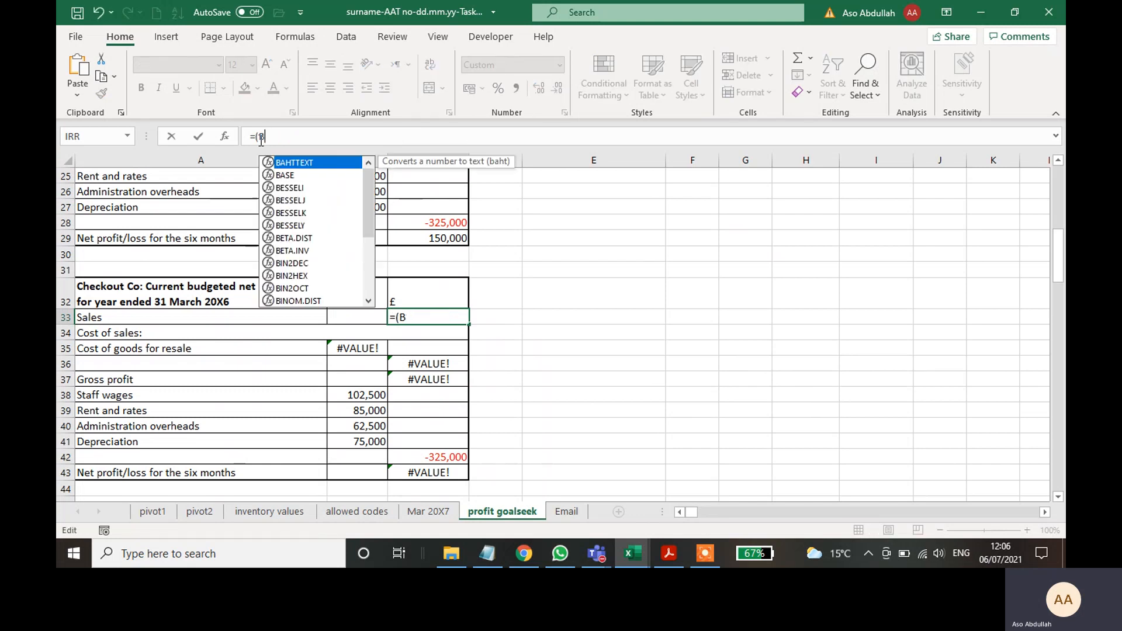
pyautogui.hotkey('ctrl', 'v')
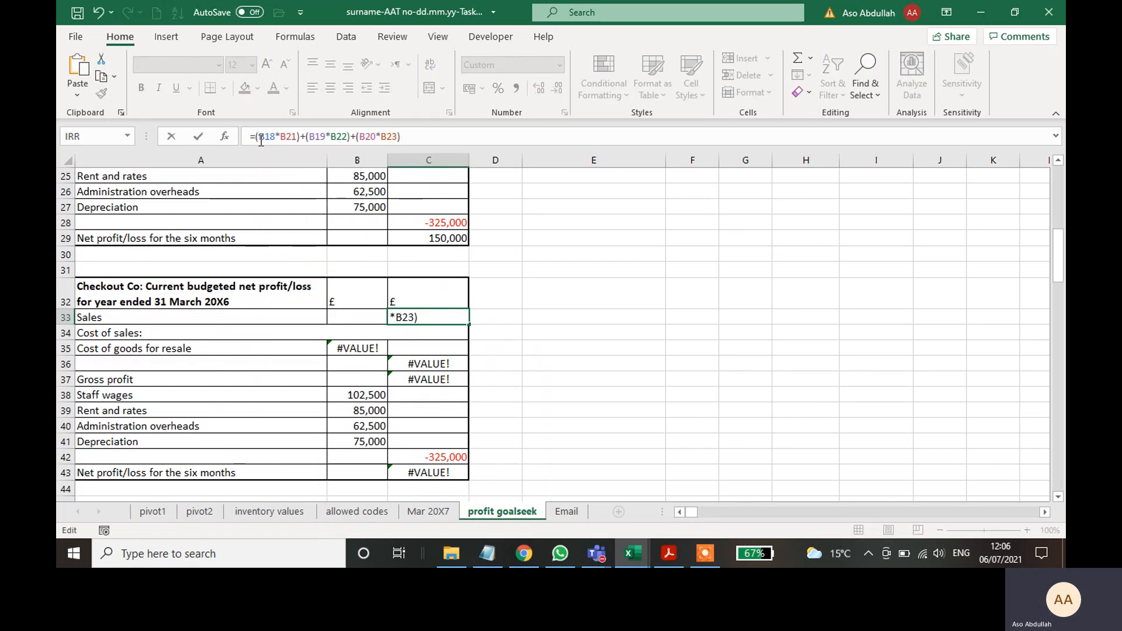
pyautogui.press('Return')
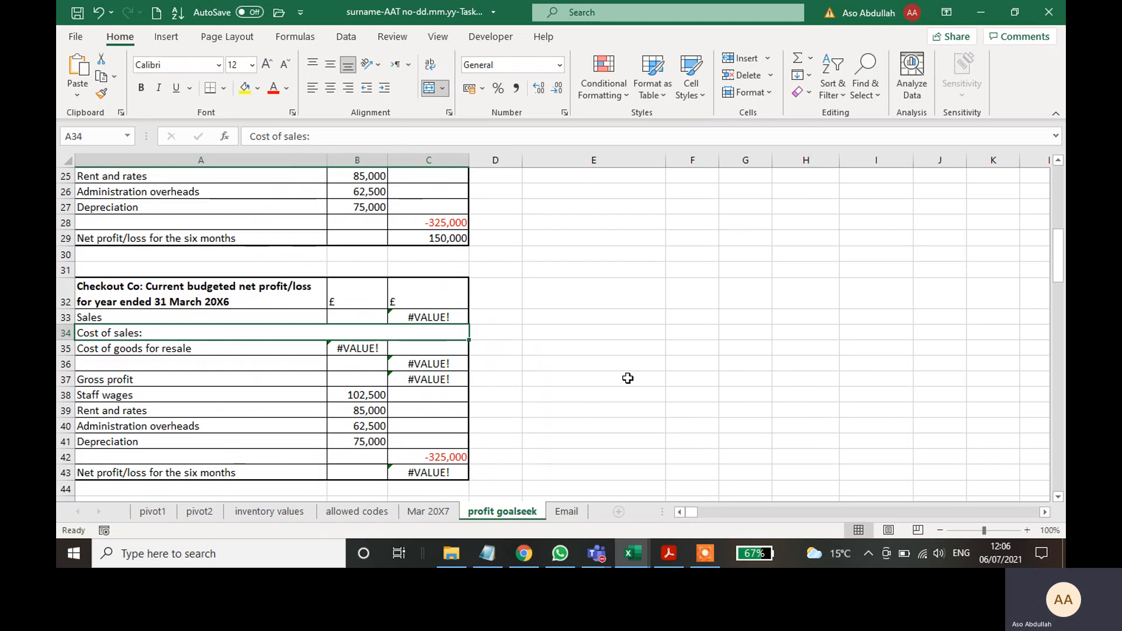
pyautogui.moveTo(620, 377); pyautogui.dragTo(617, 362)
# - Replace the Sales formula in C33 with the original table's formula from C19, =(B4*B7)+(B5*B8)+(B6*B9)
pyautogui.click(416, 316)
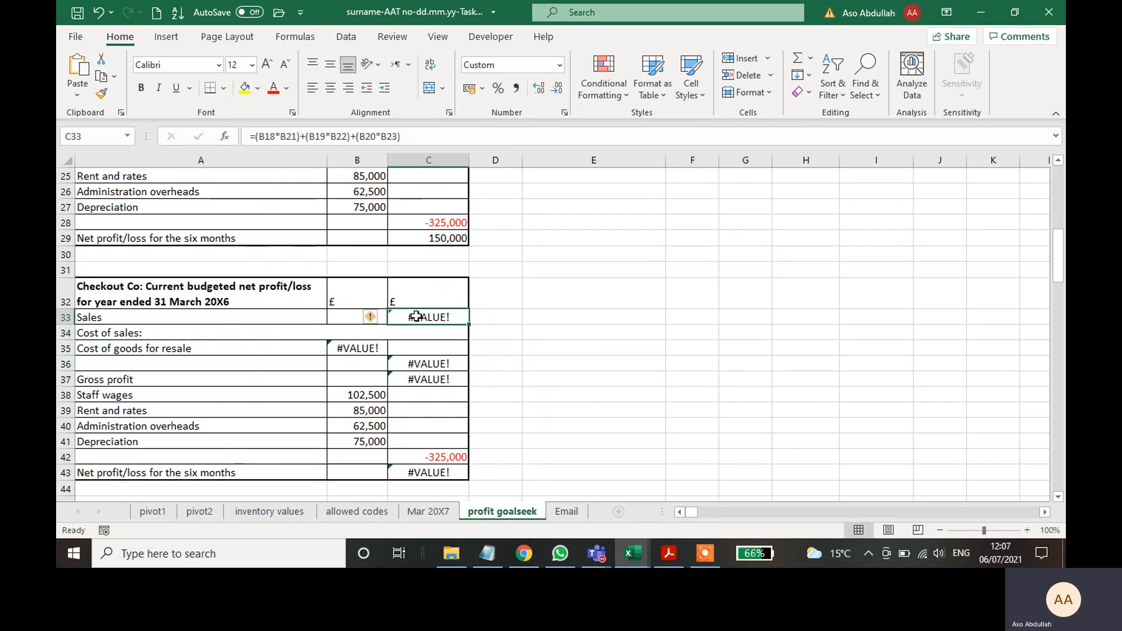
pyautogui.scroll(4, 611, 332)
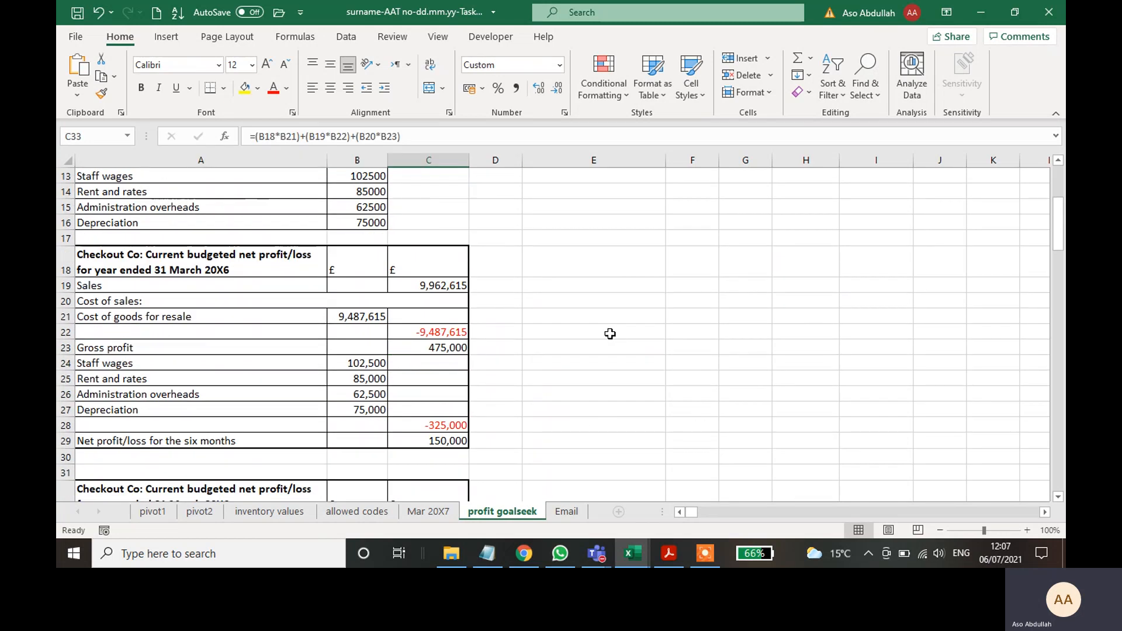
pyautogui.click(436, 287)
pyautogui.moveTo(381, 133); pyautogui.dragTo(257, 140)
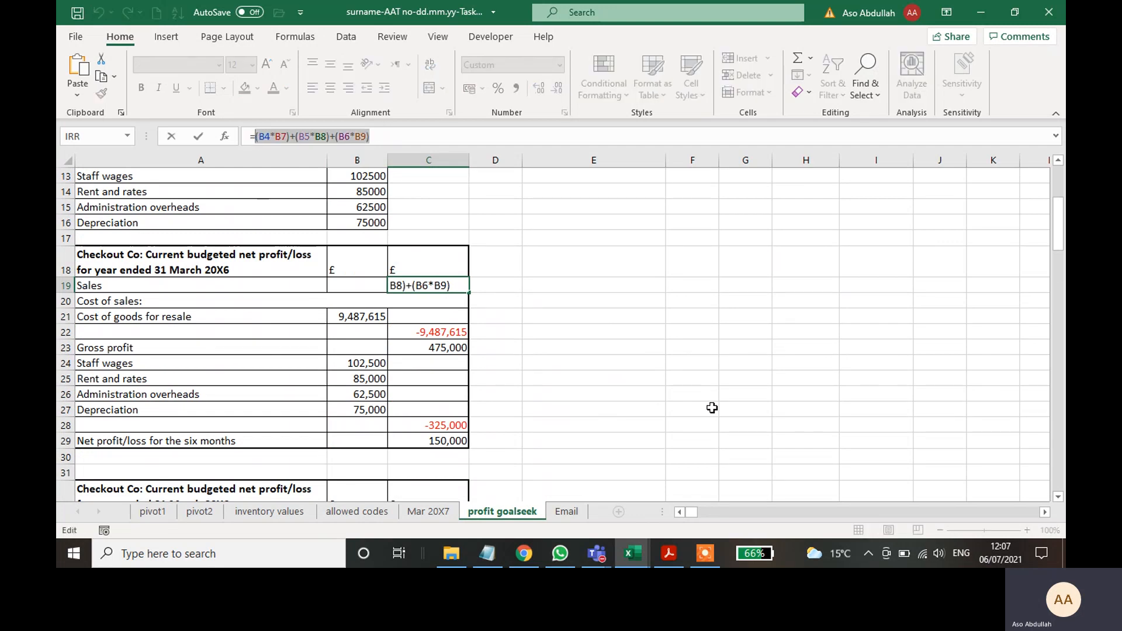
pyautogui.press('Escape')
pyautogui.click(672, 394)
pyautogui.scroll(-1, 492, 431)
pyautogui.scroll(-2, 491, 431)
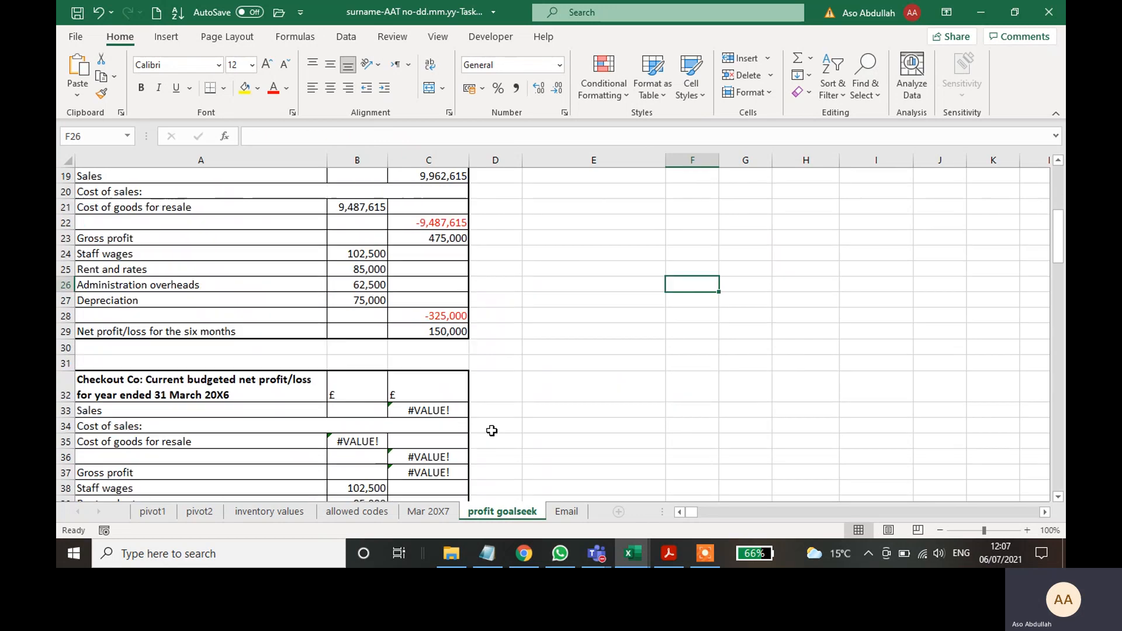
pyautogui.click(428, 411)
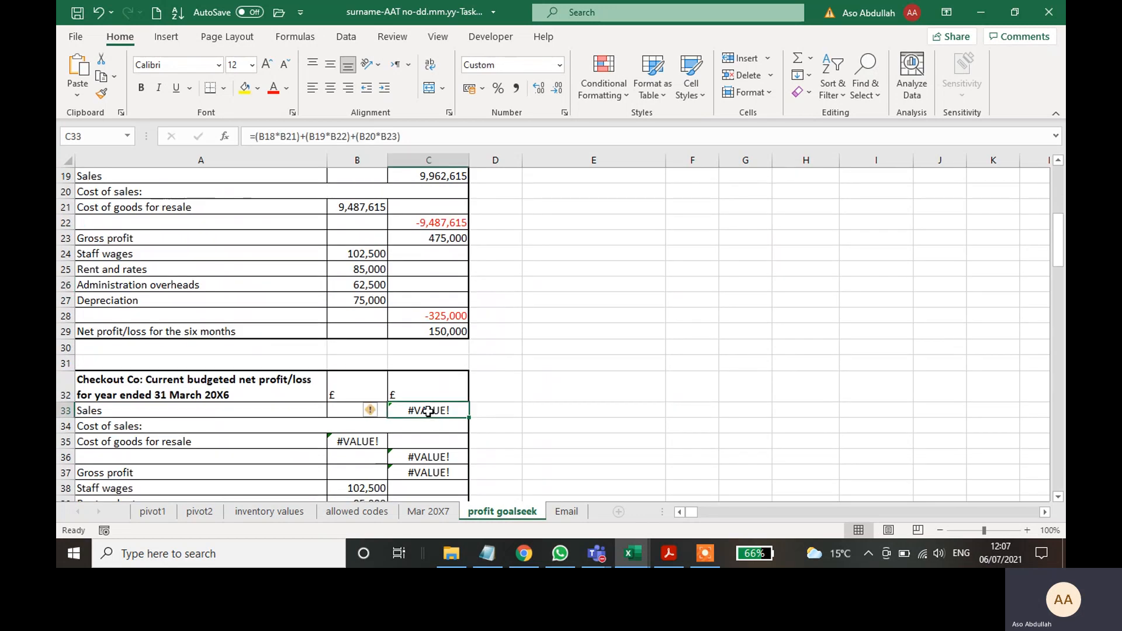
pyautogui.press('Delete')
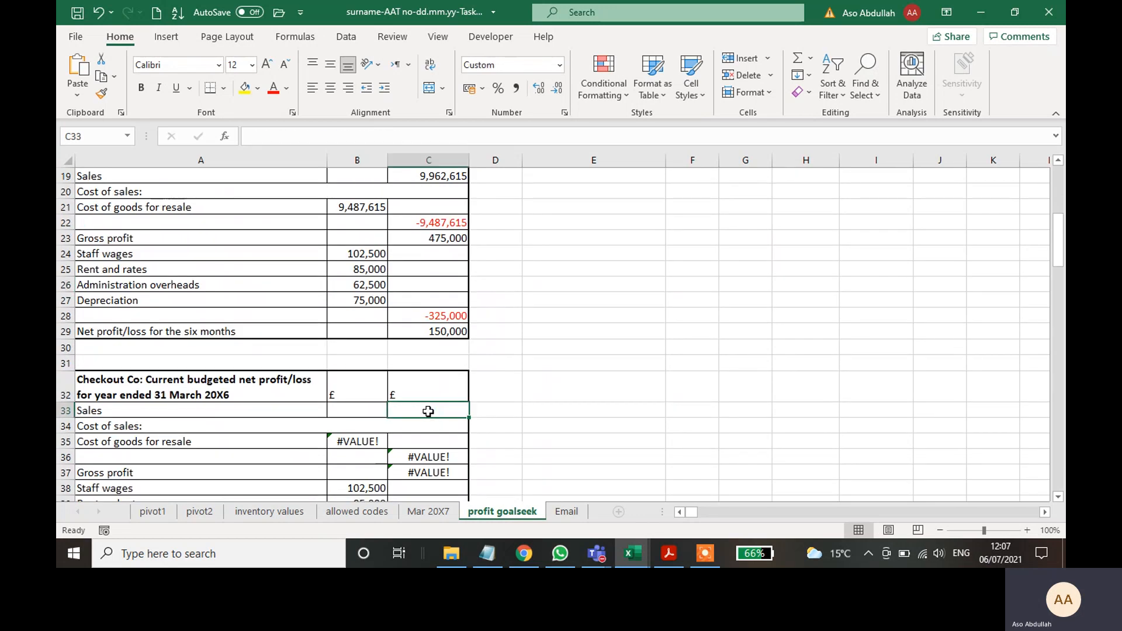
pyautogui.write('=')
pyautogui.hotkey('ctrl', 'v')
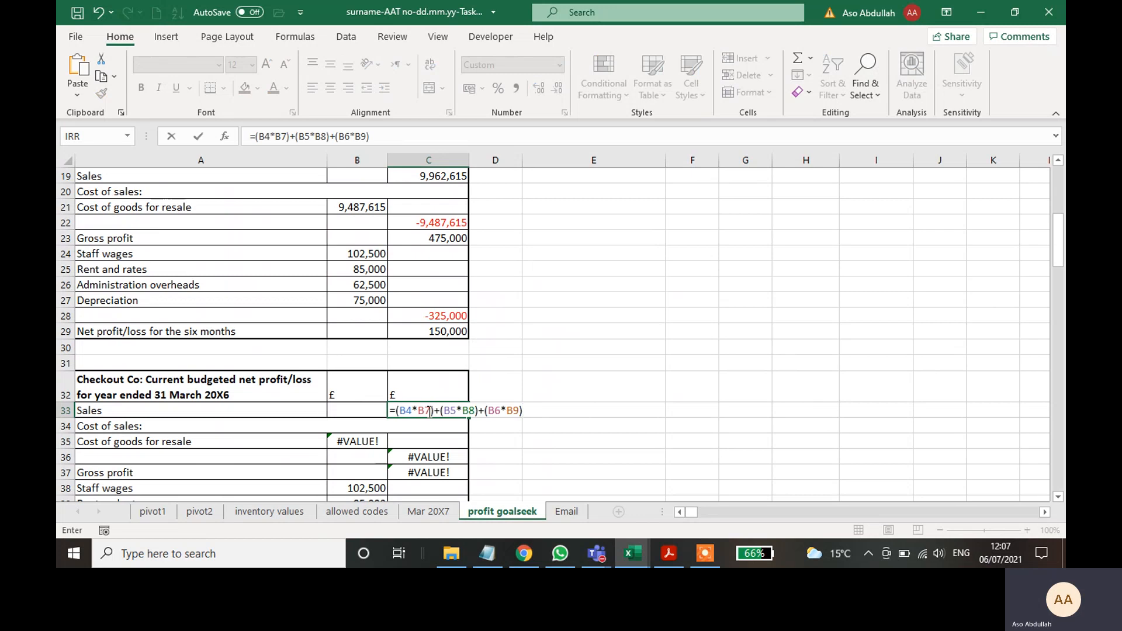
pyautogui.press('Return')
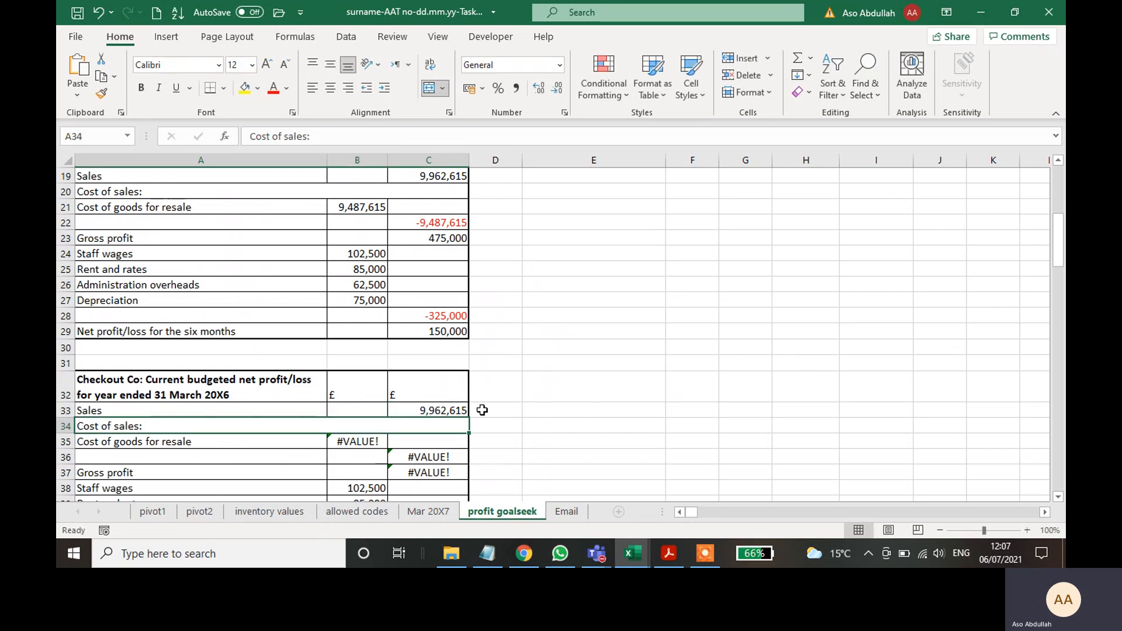
# - Compare the Sales formula in C33 with the original one in C19
pyautogui.click(534, 408)
pyautogui.click(421, 408)
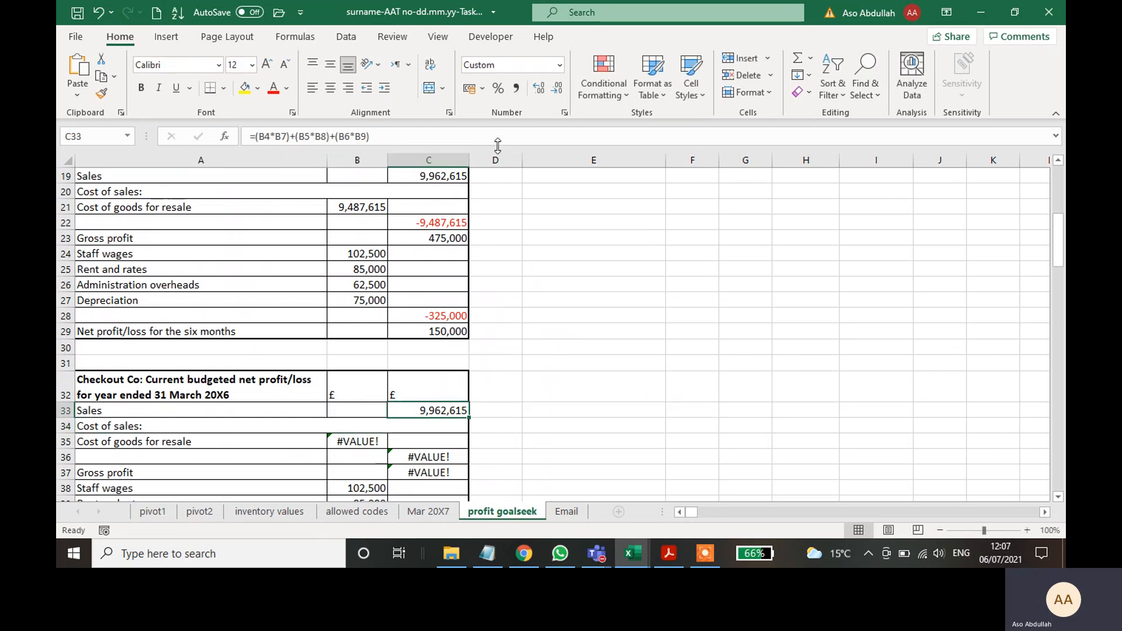
pyautogui.click(432, 176)
# - Replace the Cost of goods for resale formula in B35 with the original from B21, =(B4*B10)+(B5*B11)+(B6*B12)
pyautogui.click(355, 207)
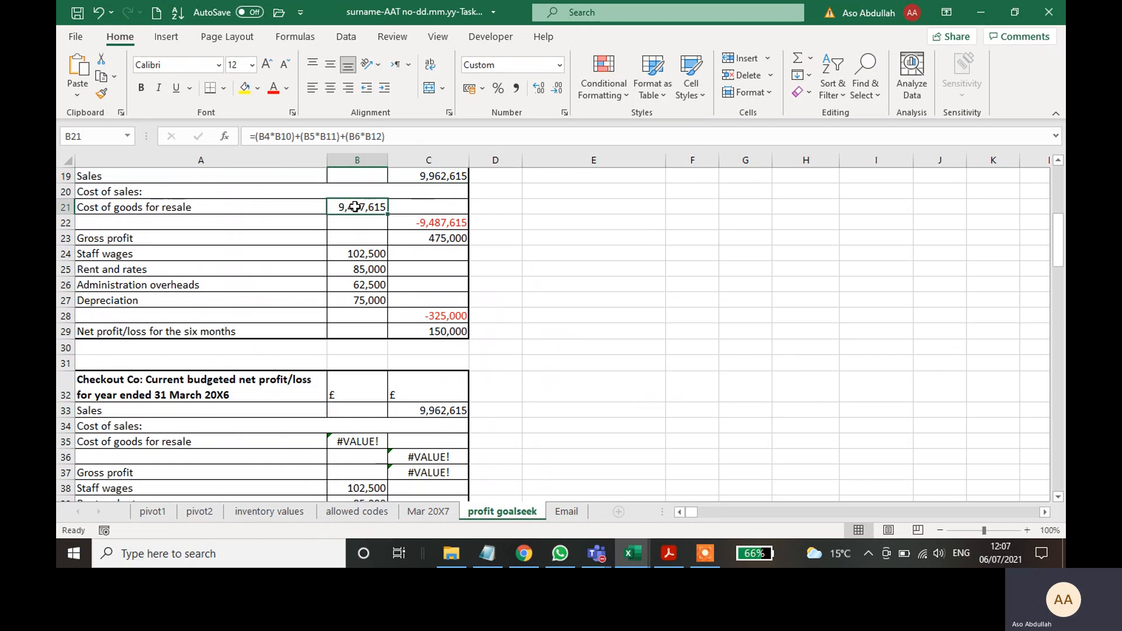
pyautogui.moveTo(396, 136); pyautogui.dragTo(255, 145)
pyautogui.hotkey('ctrl', 'c')
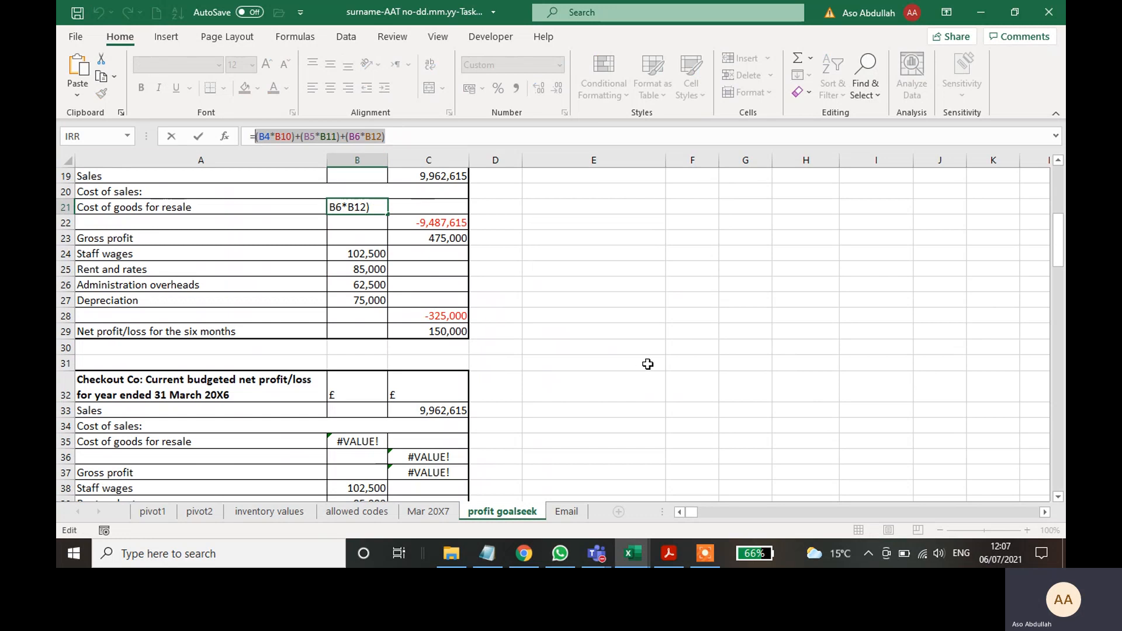
pyautogui.press('Escape')
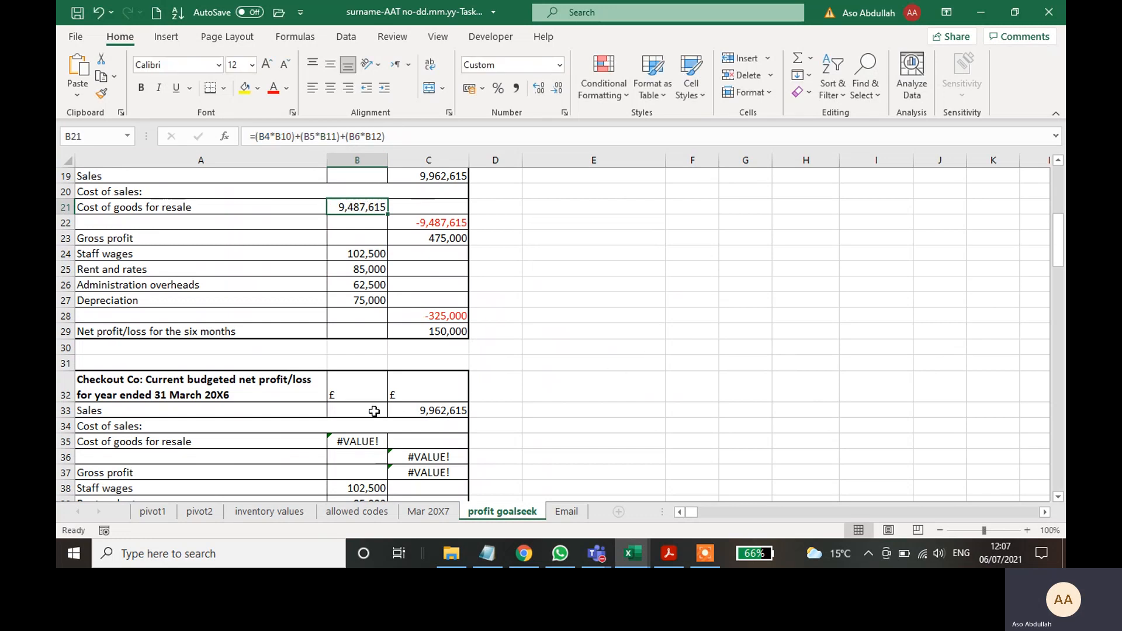
pyautogui.click(358, 440)
pyautogui.press('Delete')
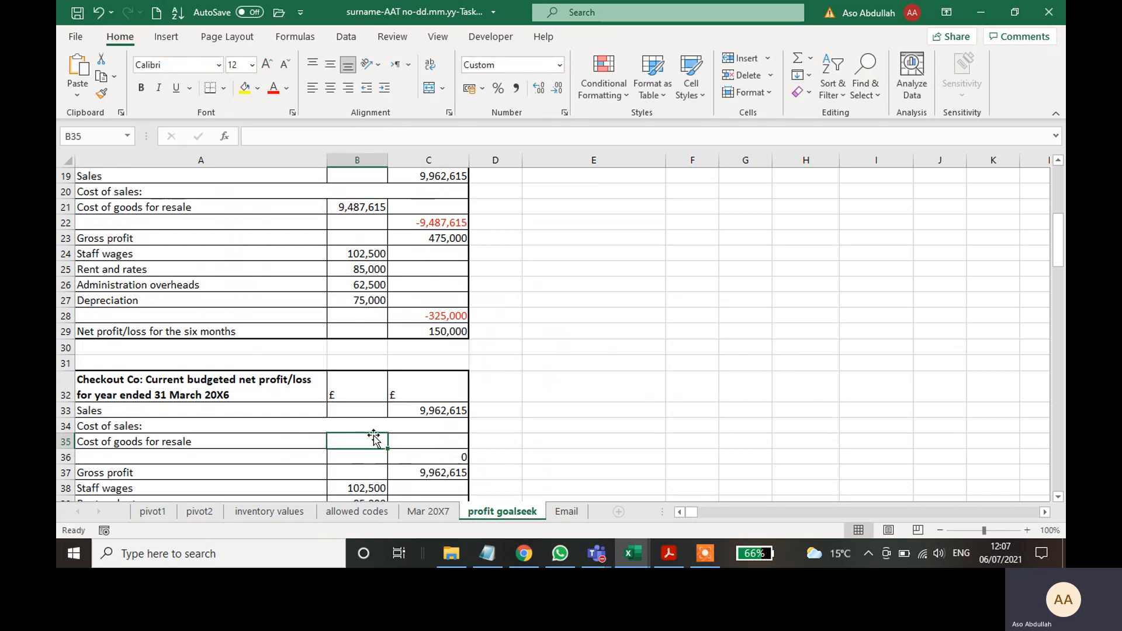
pyautogui.write('=')
pyautogui.hotkey('ctrl', 'v')
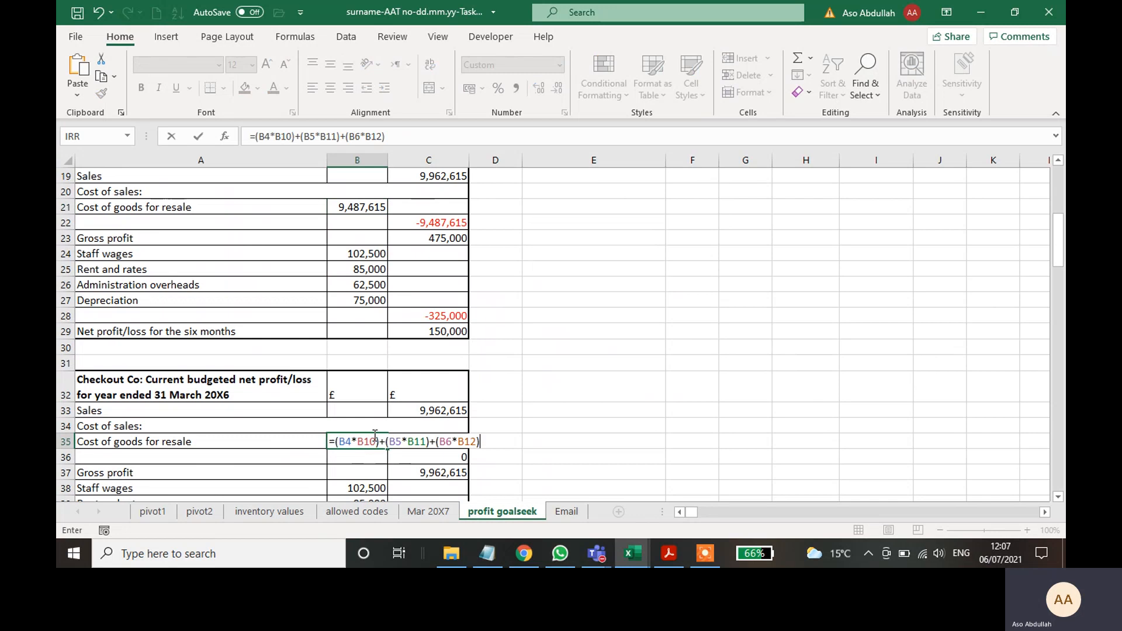
pyautogui.press('Return')
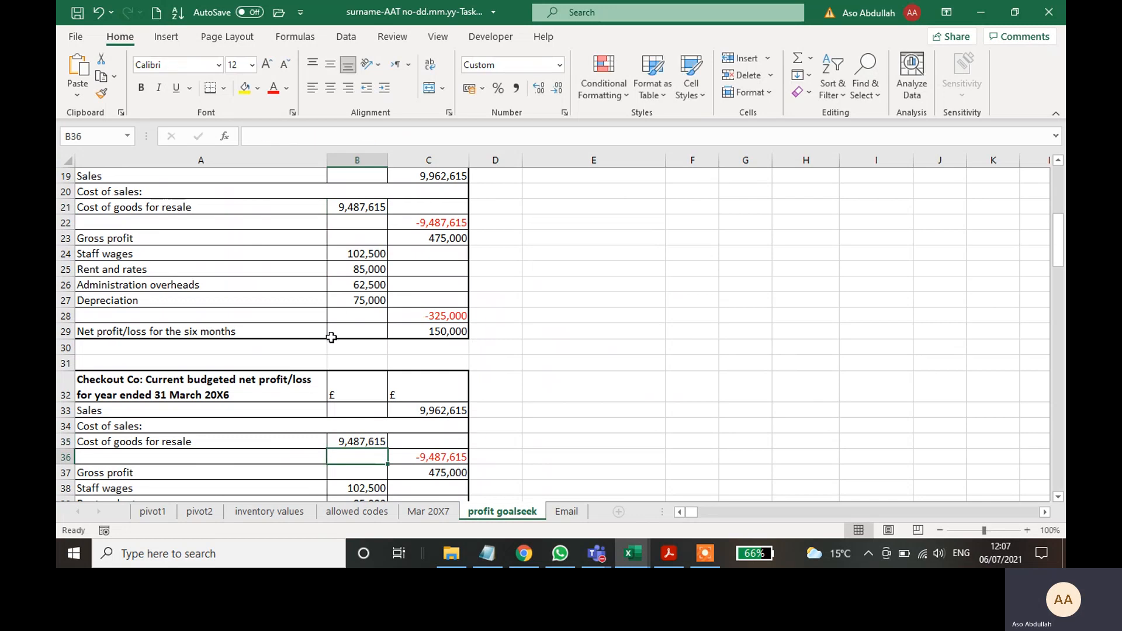
# - Check the copied table's formulas in C36, C37, C42 and C43 and the staff wages in B38, comparing with C22 and C23 in the original
pyautogui.click(440, 458)
pyautogui.click(427, 223)
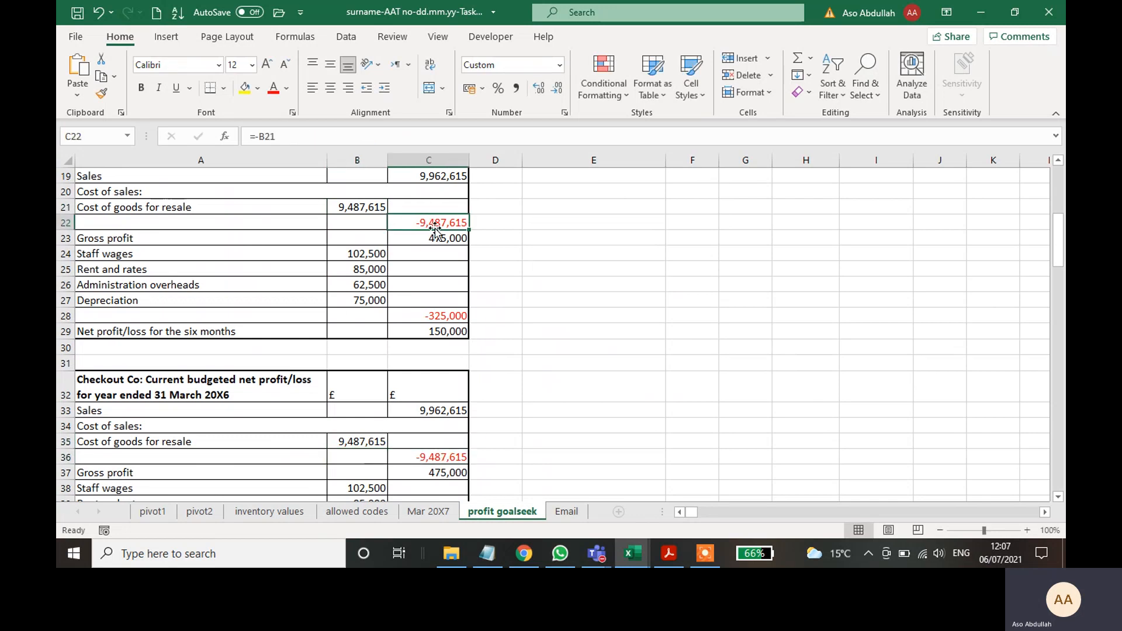
pyautogui.click(433, 474)
pyautogui.click(453, 240)
pyautogui.scroll(-3, 616, 304)
pyautogui.click(443, 409)
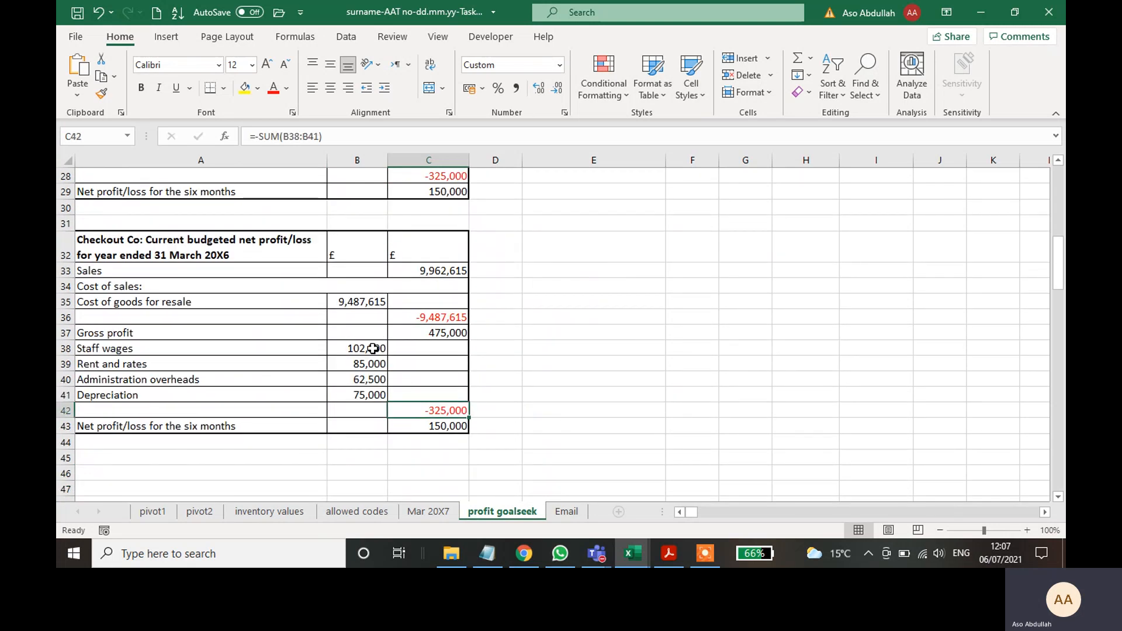
pyautogui.click(370, 348)
pyautogui.click(442, 425)
pyautogui.click(589, 407)
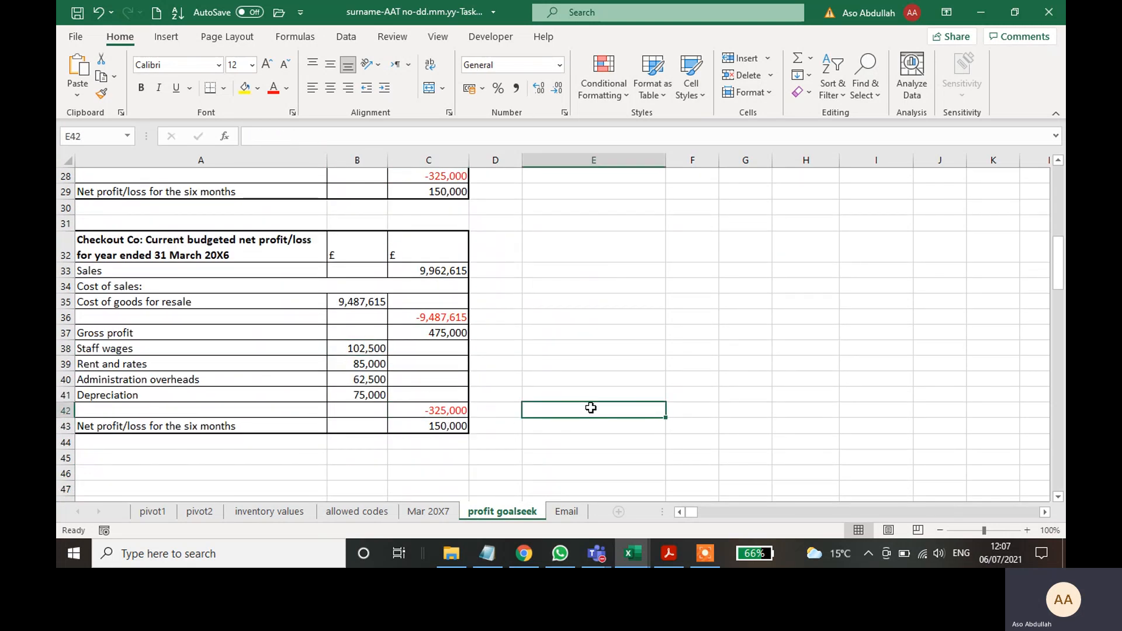
# - Switch to the assessment PDF in Acrobat Reader and highlight task (h)'s sentence about replicating the budget table starting in cell A32
pyautogui.click(672, 552)
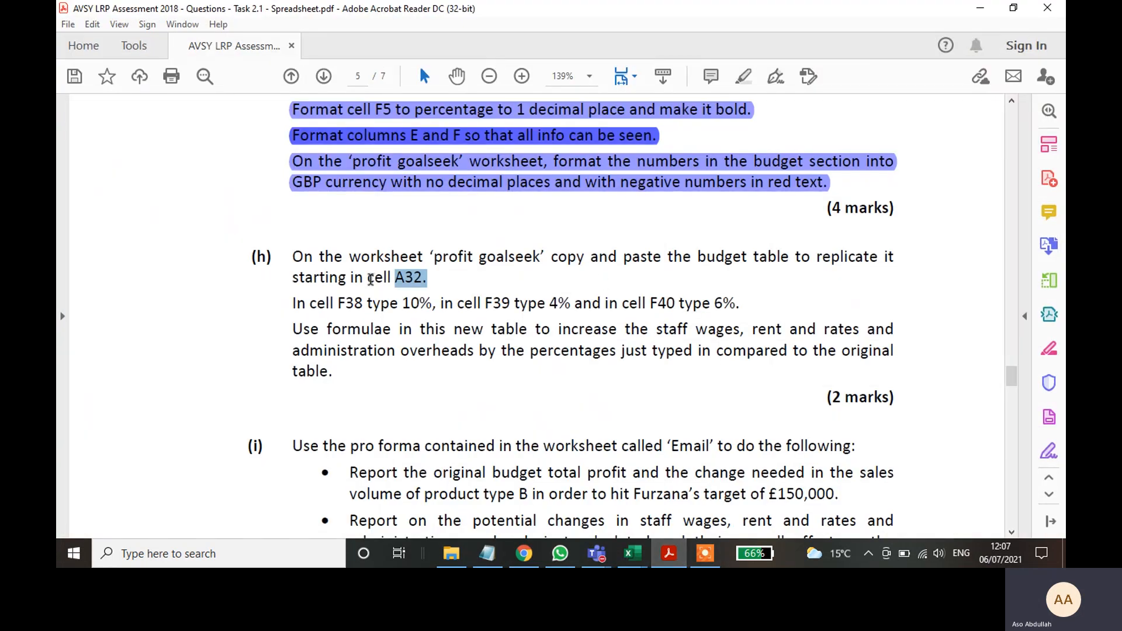
pyautogui.click(428, 286)
pyautogui.moveTo(431, 266); pyautogui.dragTo(294, 266)
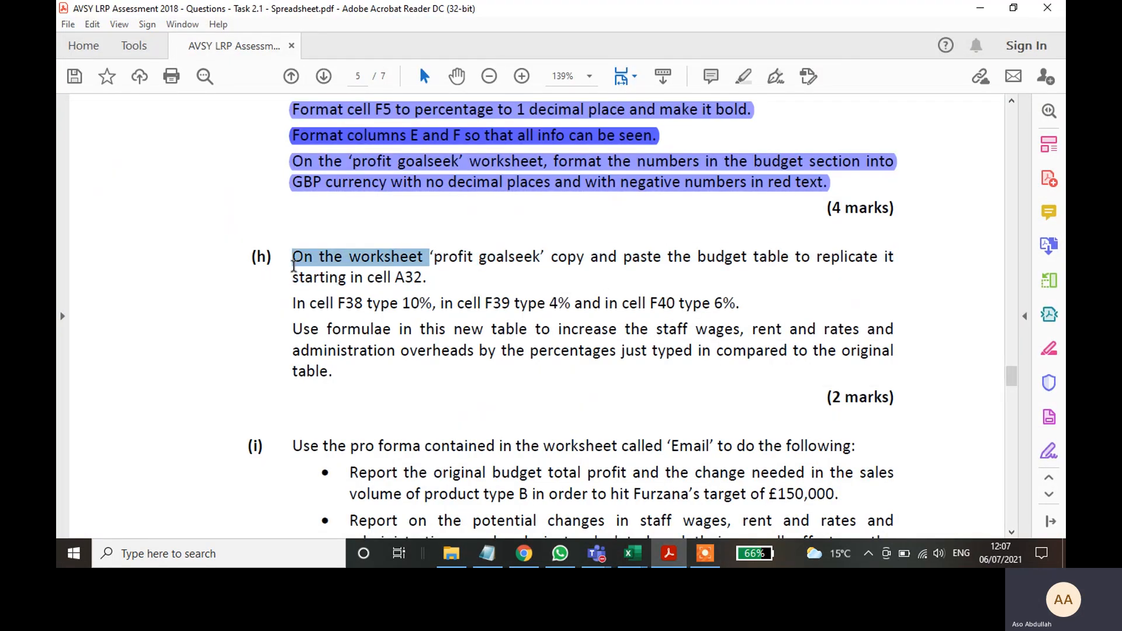
pyautogui.click(428, 285)
pyautogui.moveTo(428, 285); pyautogui.dragTo(294, 257)
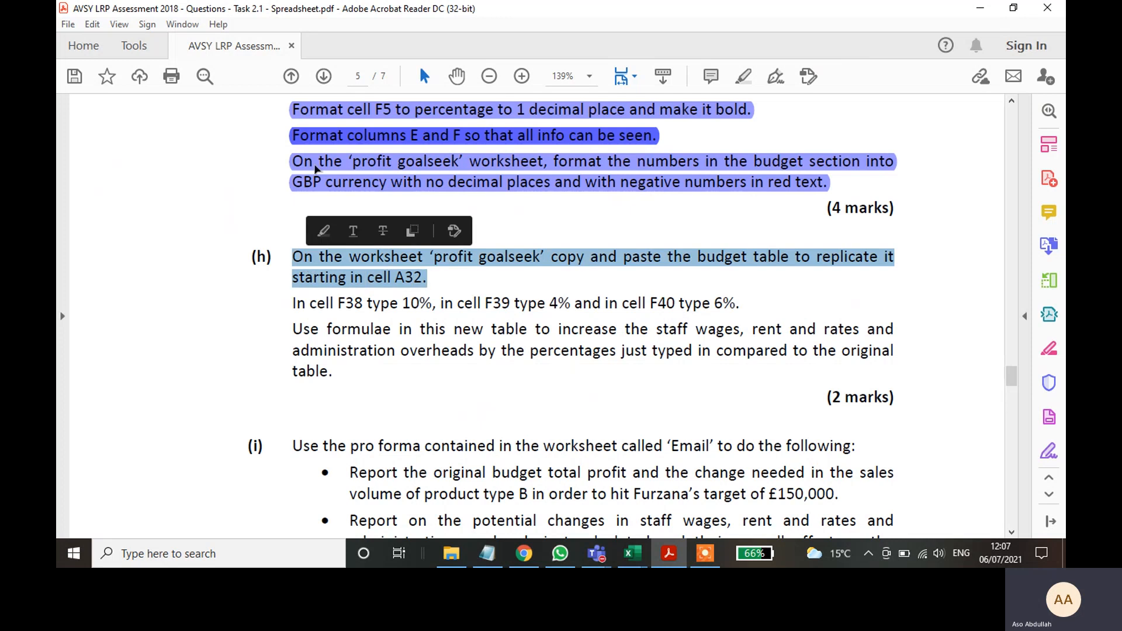
pyautogui.click(740, 81)
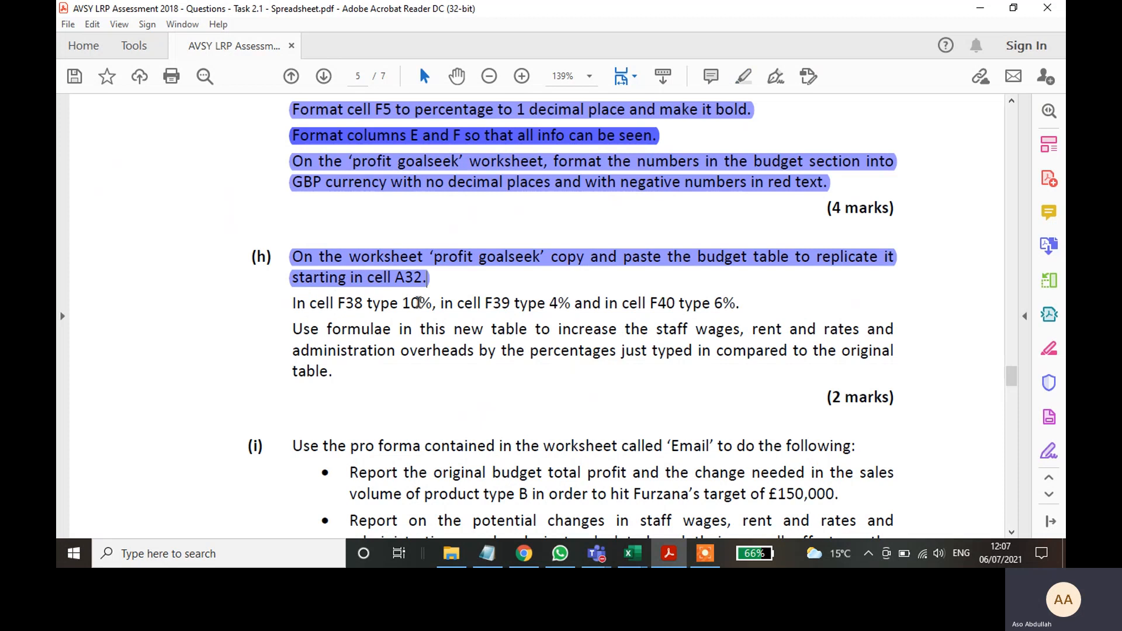
# - Take the staff wages percentage from task (h) in the PDF and enter 10% in cell F38 of the Excel worksheet
pyautogui.moveTo(432, 303); pyautogui.dragTo(407, 305)
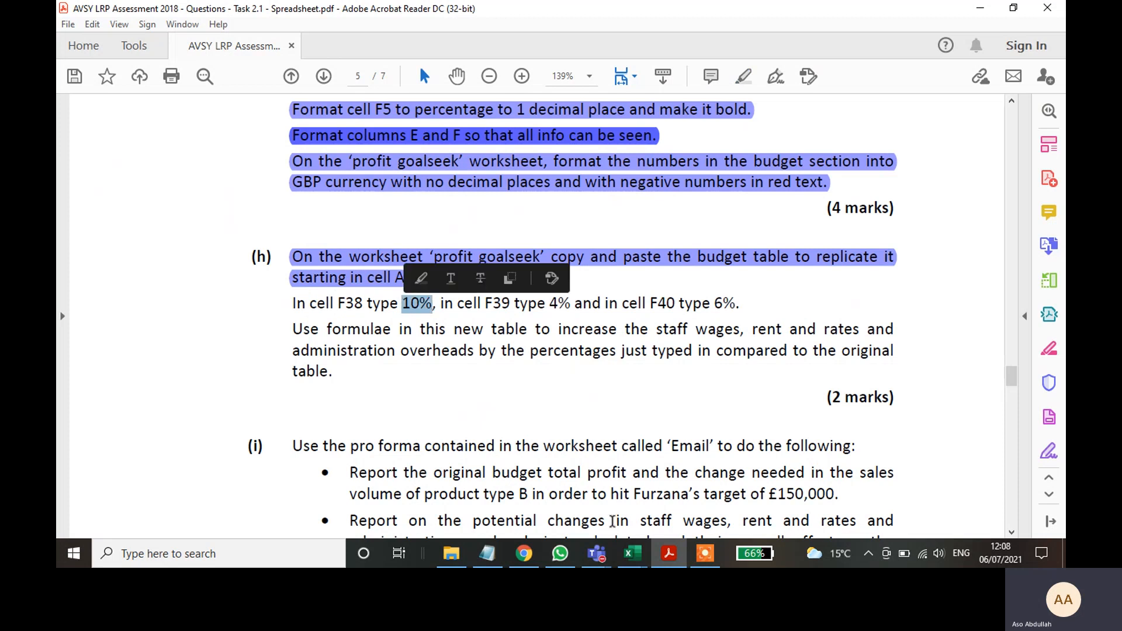
pyautogui.moveTo(642, 561)
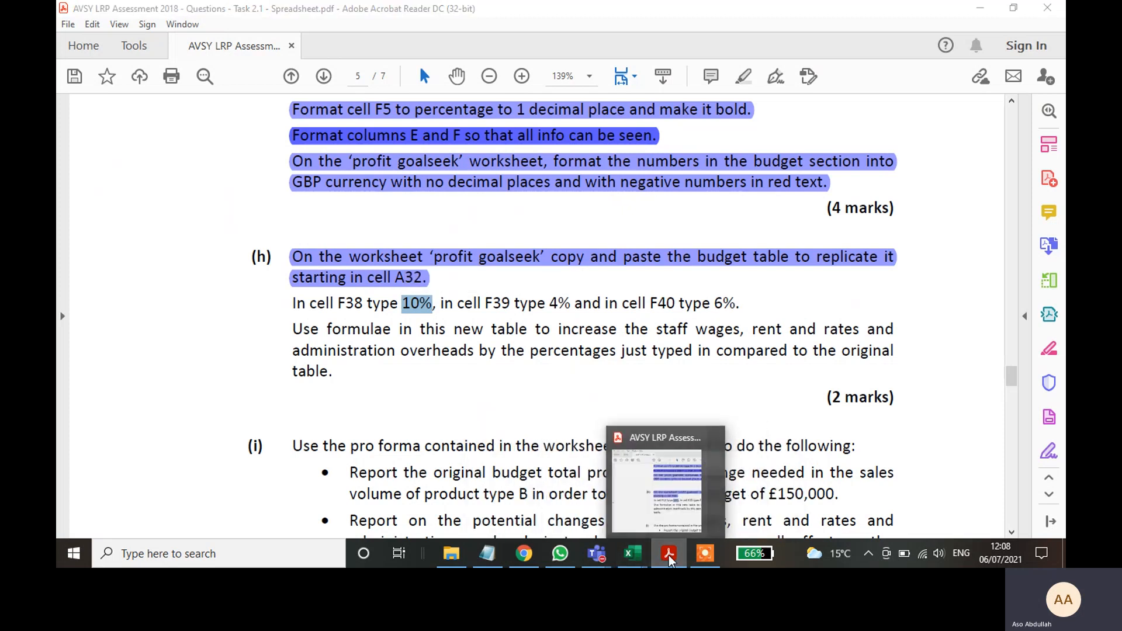
pyautogui.click(669, 554)
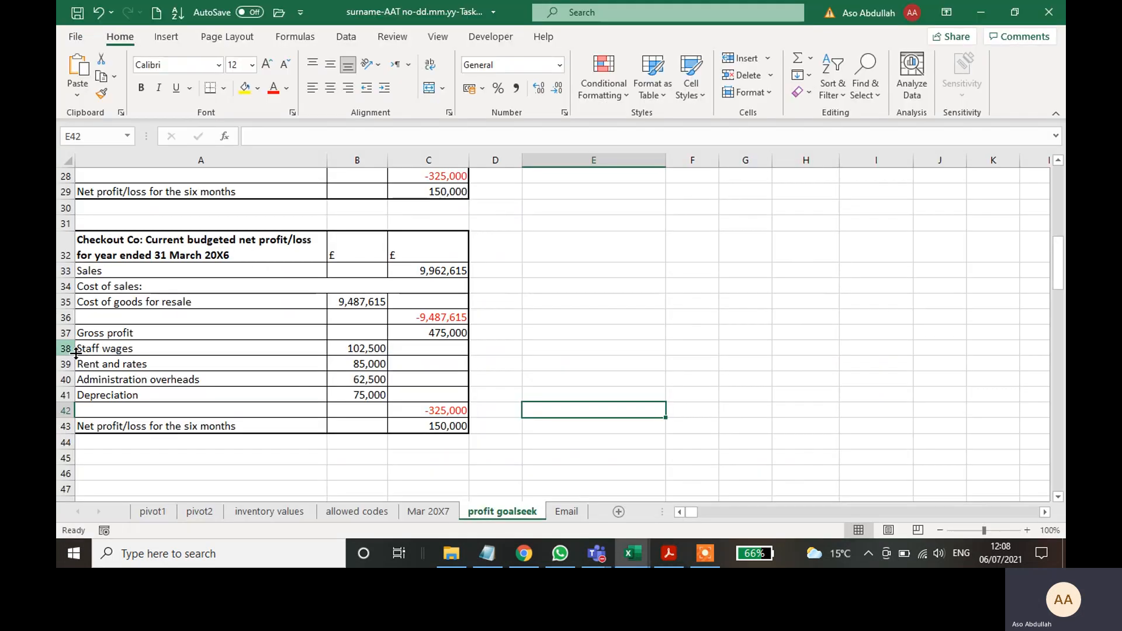
pyautogui.click(109, 350)
pyautogui.press('Right')
pyautogui.press('Right')
pyautogui.press('Right')
pyautogui.press('Right')
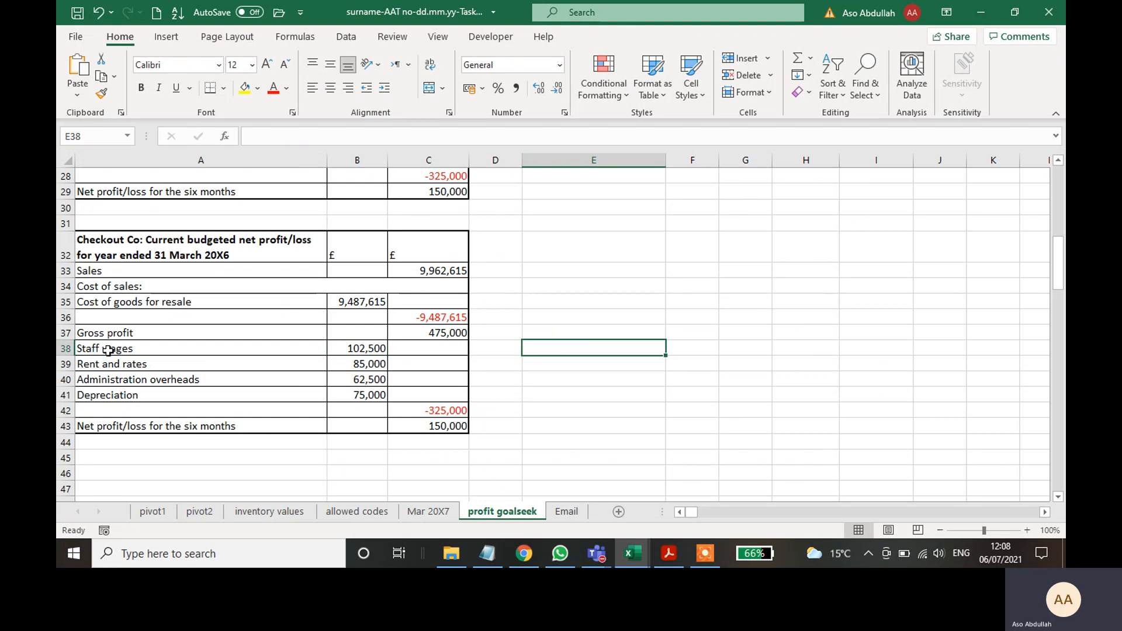
pyautogui.press('Right')
pyautogui.write('10%')
pyautogui.press('Return')
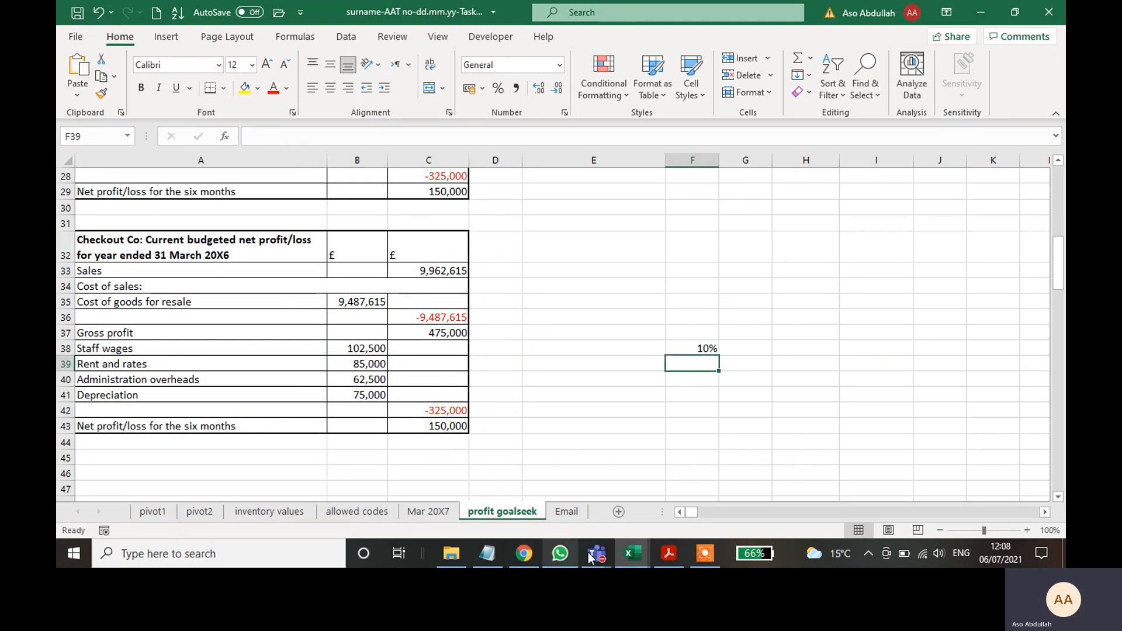
# - Copy 4% from task (h) in the assessment PDF and paste it into cell F39 of the Excel worksheet
pyautogui.click(658, 553)
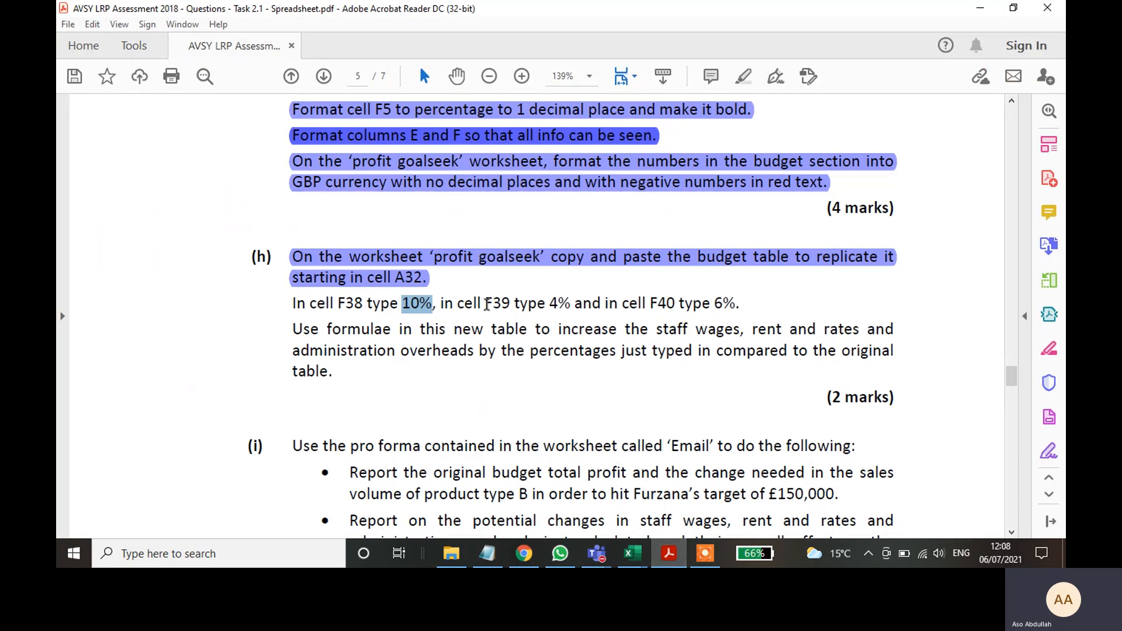
pyautogui.moveTo(549, 303); pyautogui.dragTo(568, 302)
pyautogui.hotkey('ctrl', 'c')
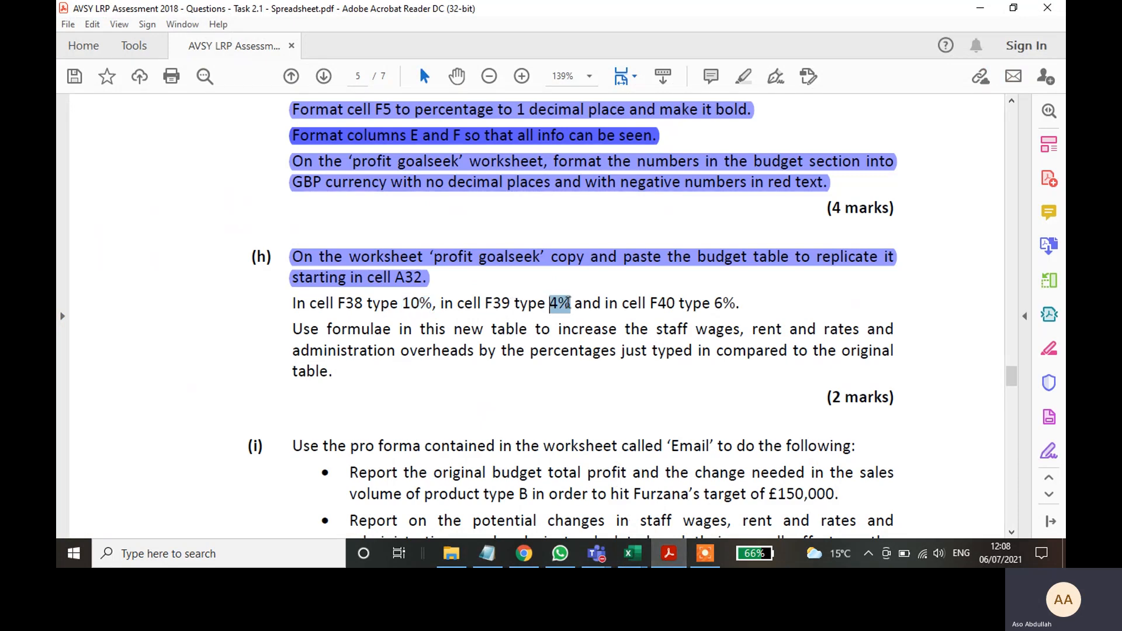
pyautogui.click(682, 557)
pyautogui.hotkey('ctrl', 'v')
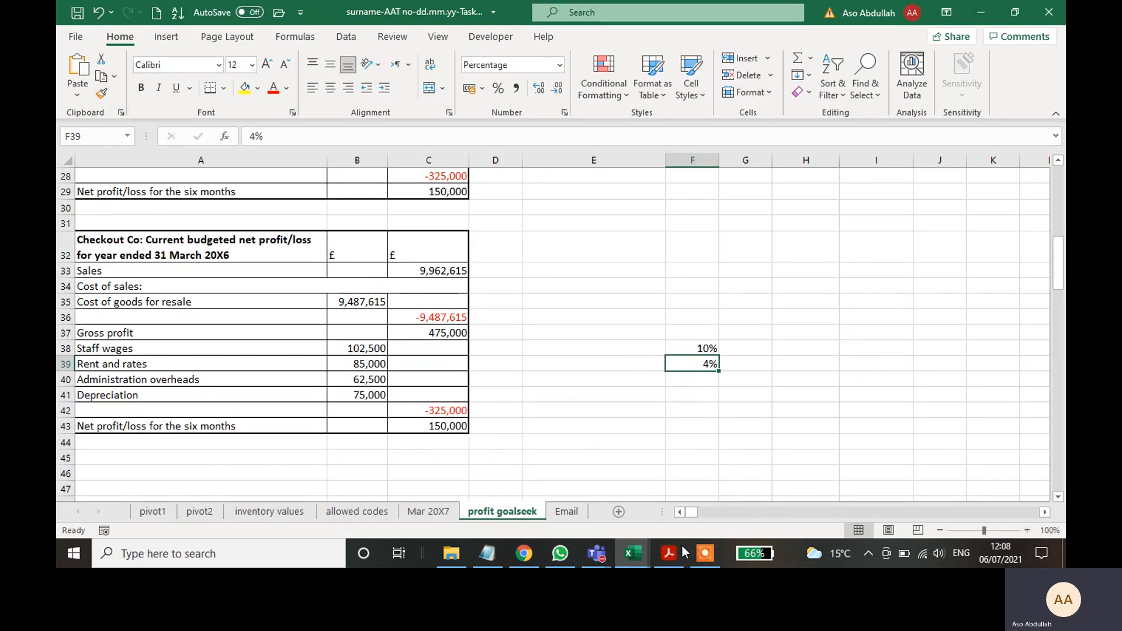
# - Copy the percentage for F40 from the assessment PDF into that Excel cell and remove the trailing full stop, leaving 6%
pyautogui.click(666, 560)
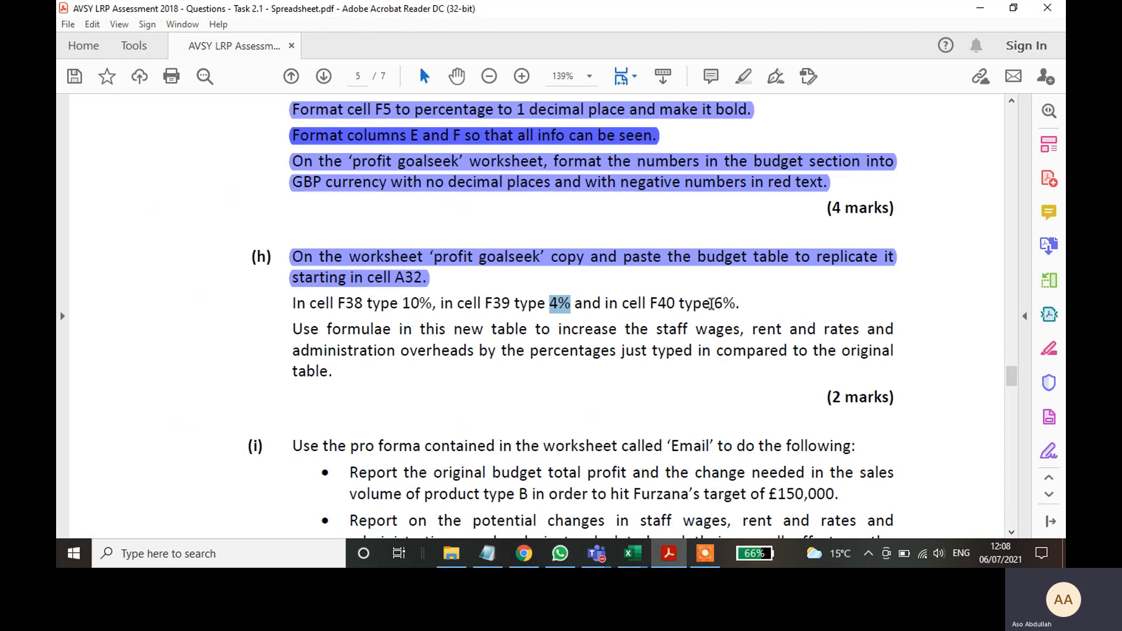
pyautogui.doubleClick(725, 305)
pyautogui.hotkey('ctrl', 'c')
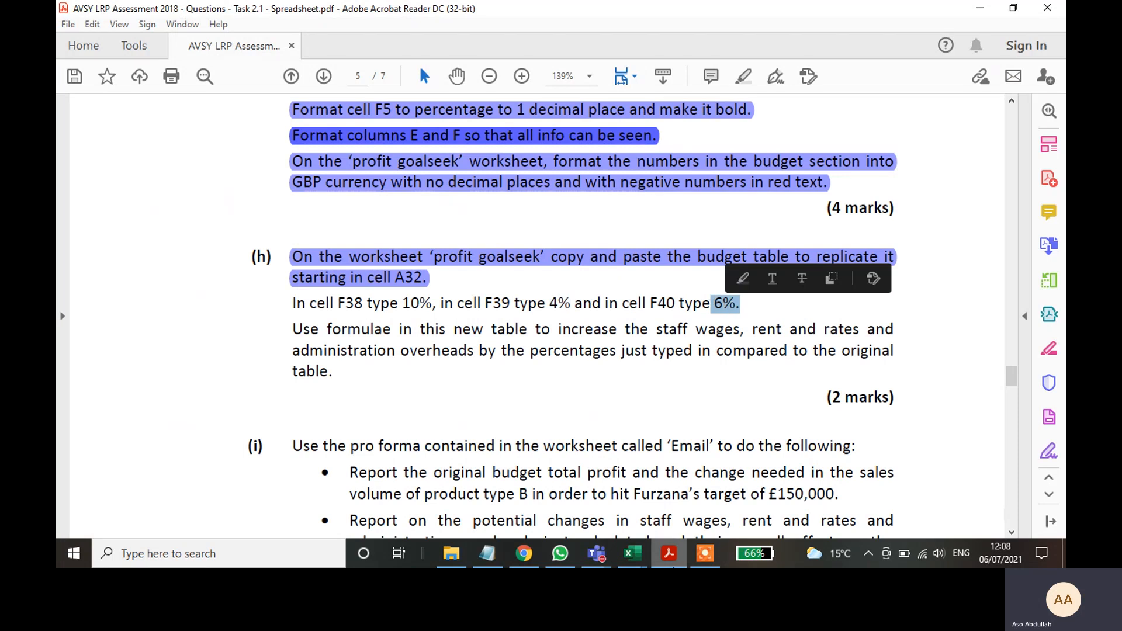
pyautogui.click(669, 559)
pyautogui.click(696, 383)
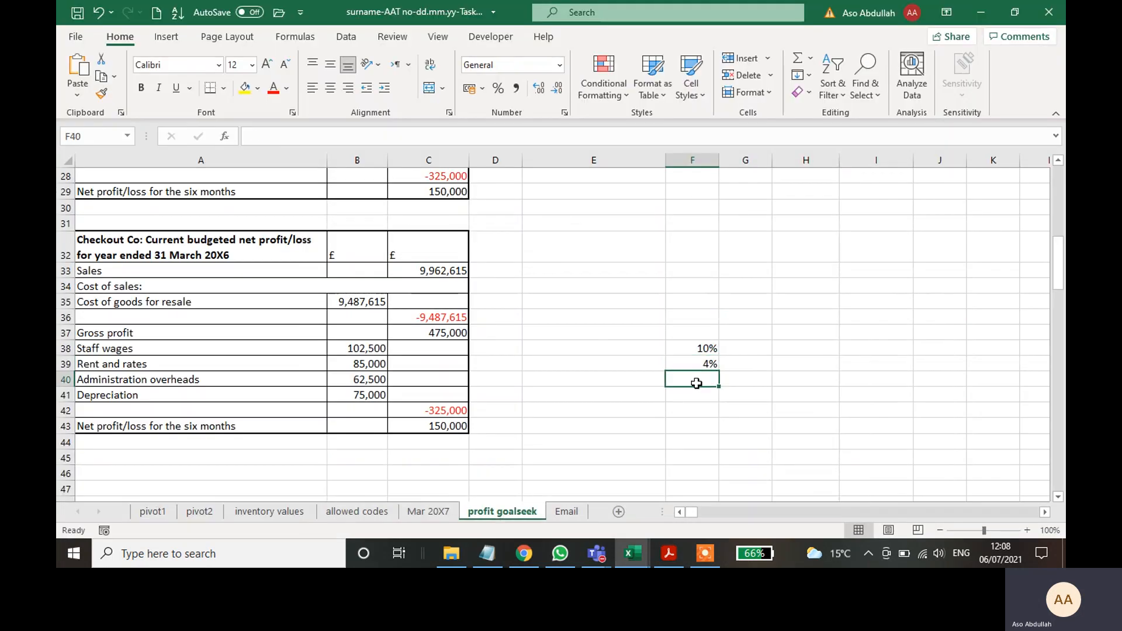
pyautogui.hotkey('ctrl', 'v')
pyautogui.doubleClick(700, 381)
pyautogui.press('BackSpace')
pyautogui.press('Return')
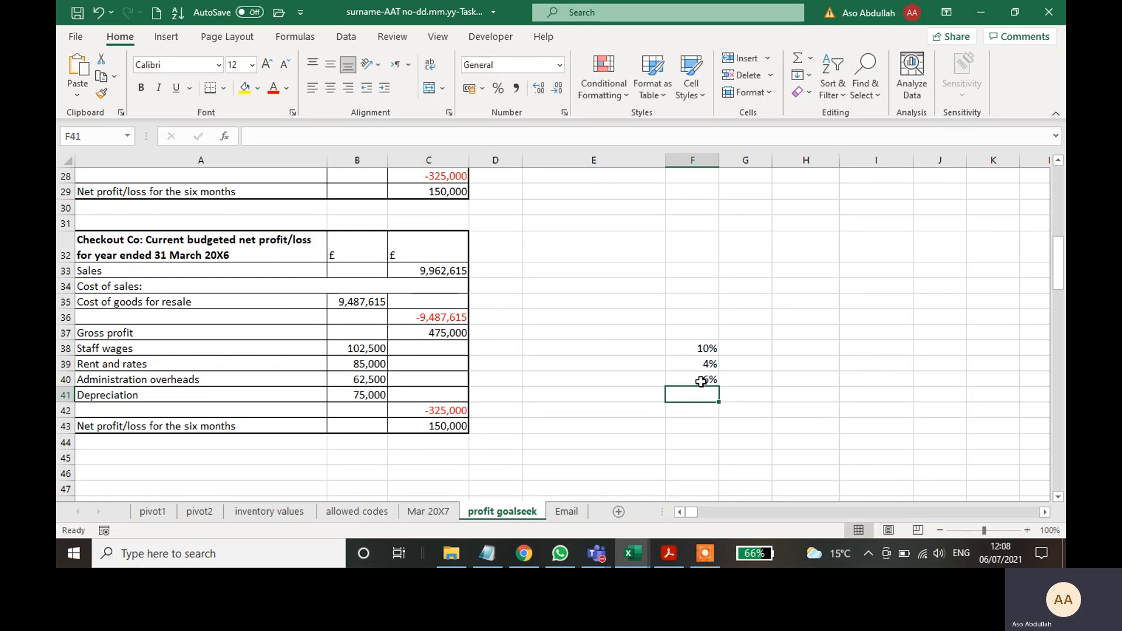
pyautogui.click(873, 322)
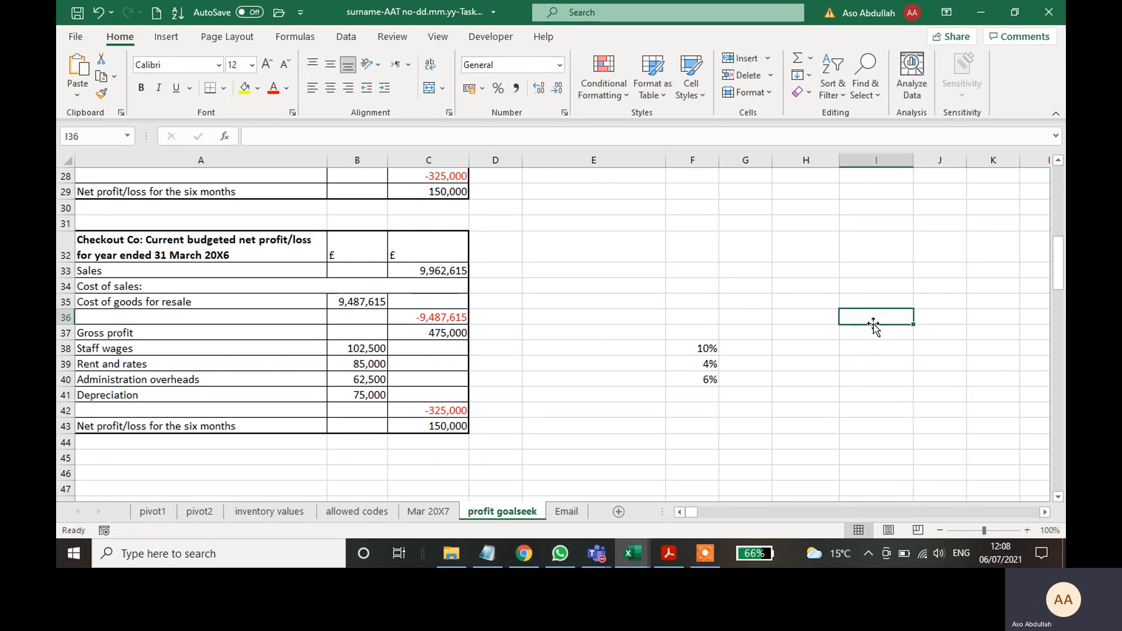
# - Return to the assessment PDF and highlight task (h)'s sentence about typing 10%, 4% and 6% in cells F38, F39 and F40
pyautogui.click(669, 553)
pyautogui.click(761, 304)
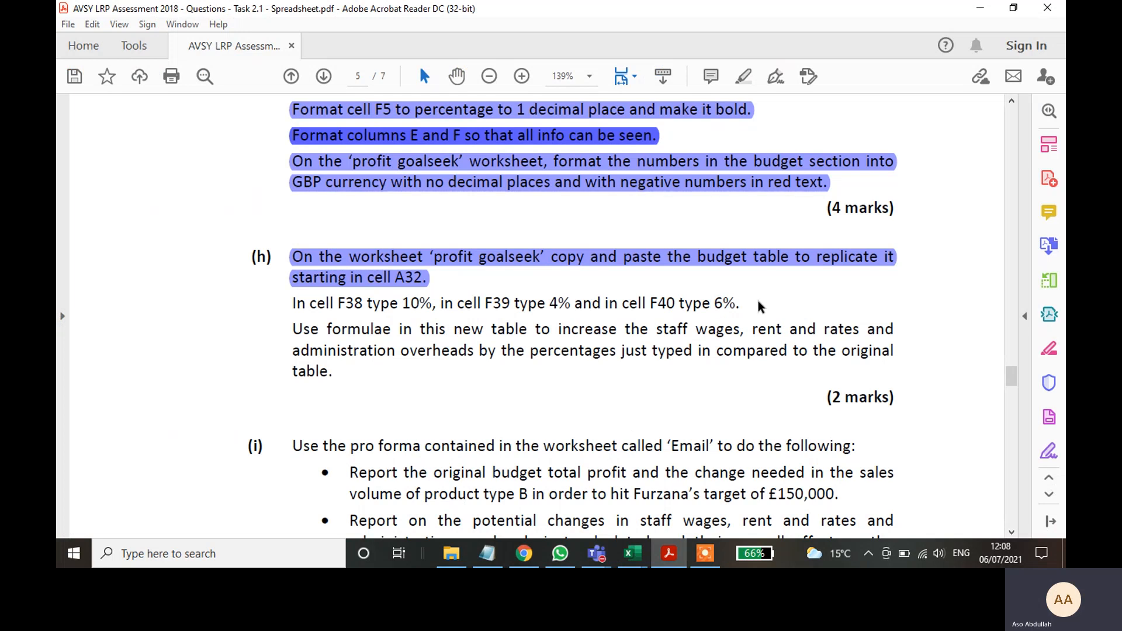
pyautogui.moveTo(741, 304); pyautogui.dragTo(313, 310)
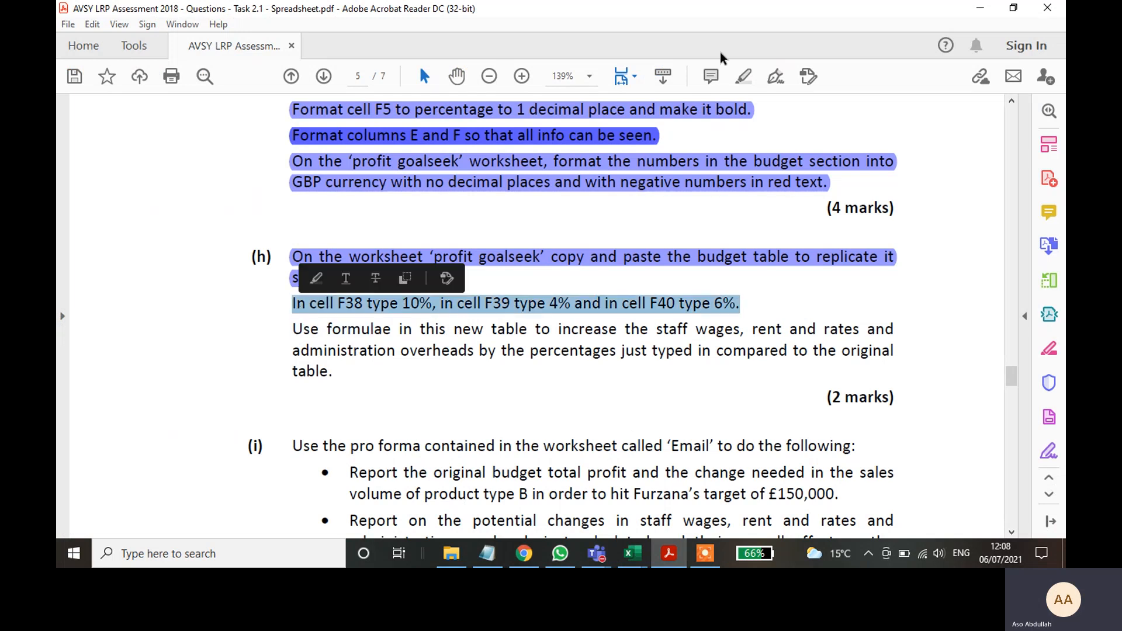
pyautogui.click(316, 278)
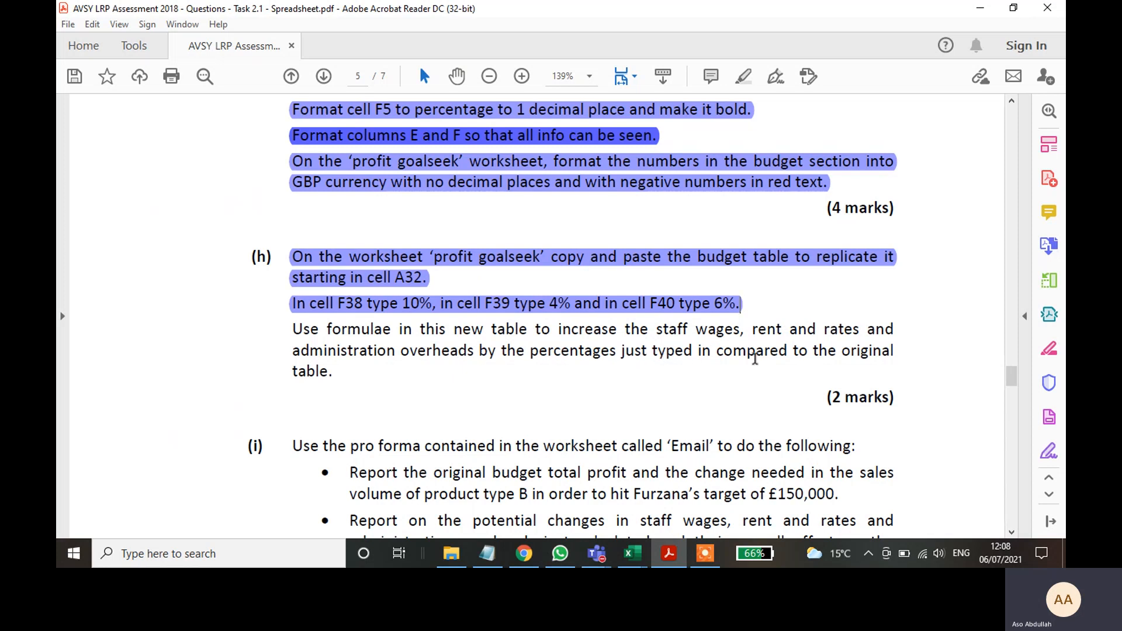
# - Read task (h)'s instruction on increasing the three costs with formulae and review the highlighted requirements of task (g)
pyautogui.moveTo(335, 374); pyautogui.dragTo(297, 349)
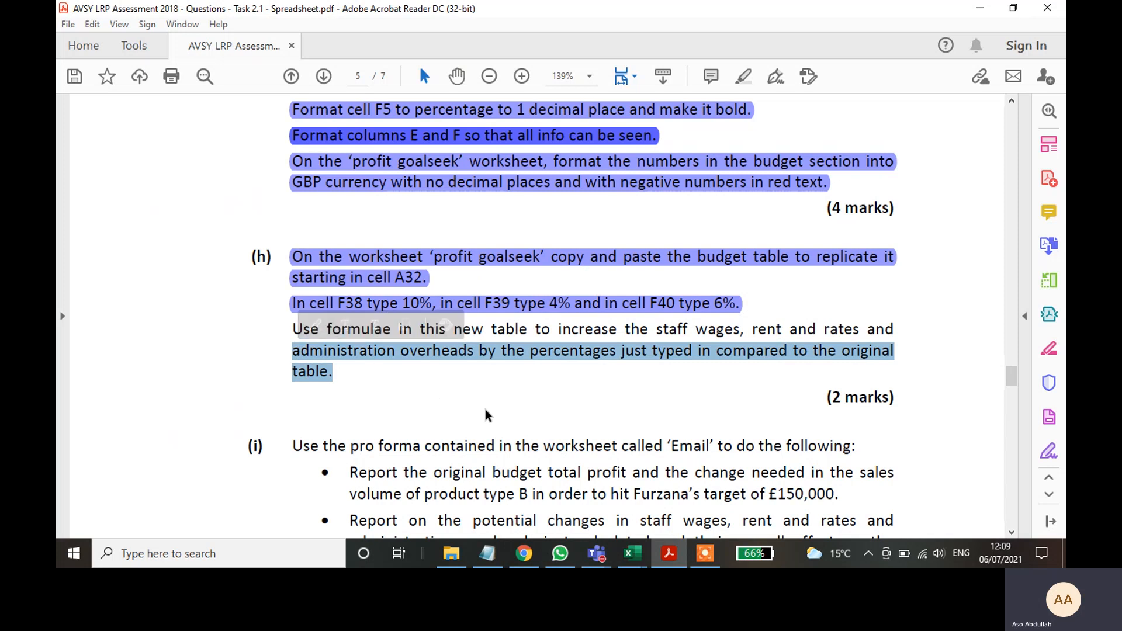
pyautogui.click(584, 398)
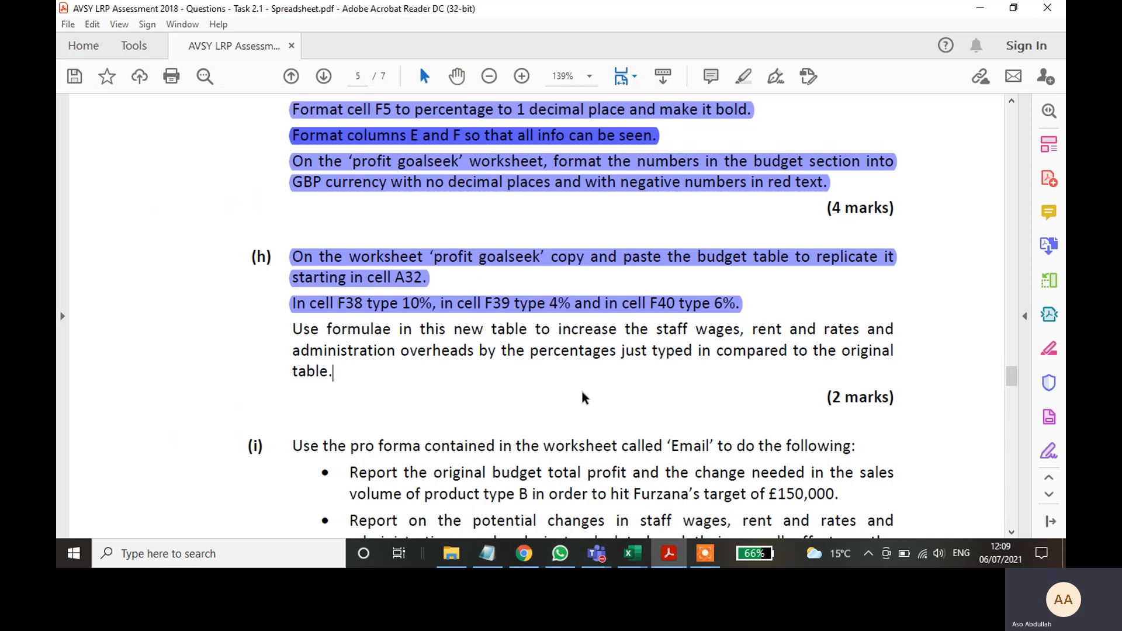
pyautogui.scroll(4, 596, 270)
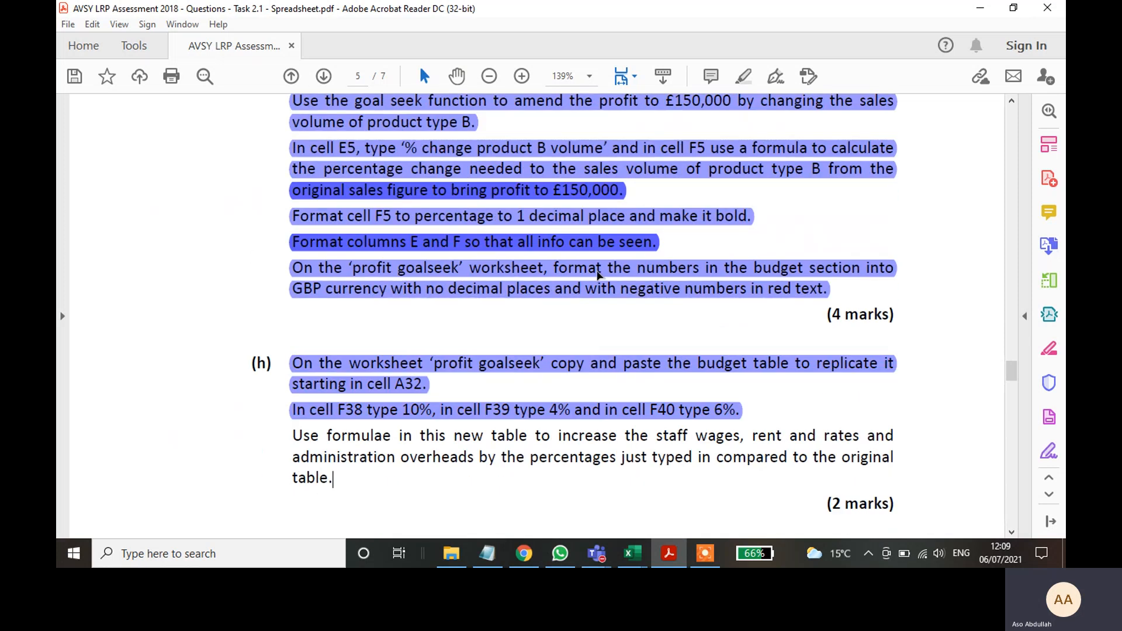
pyautogui.scroll(2, 607, 257)
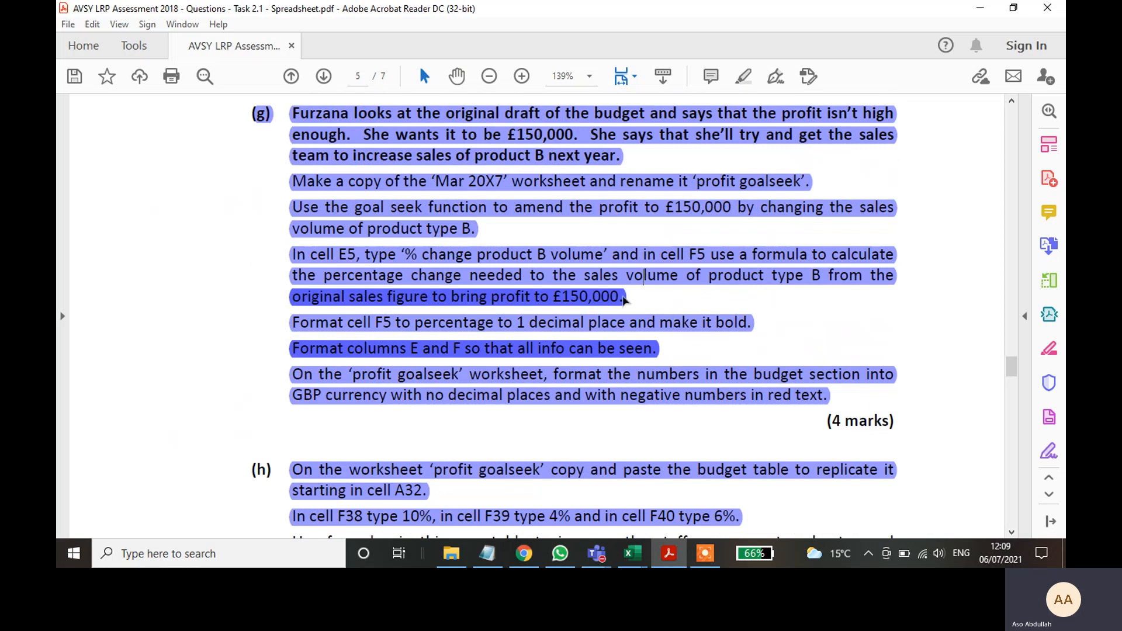
pyautogui.click(623, 299)
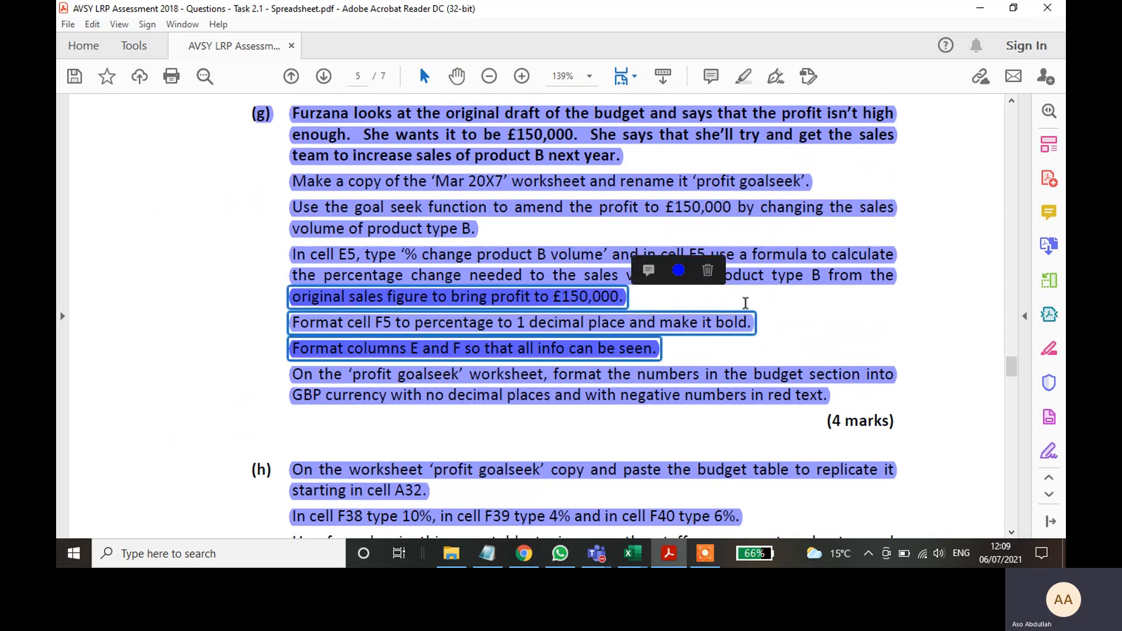
pyautogui.click(825, 318)
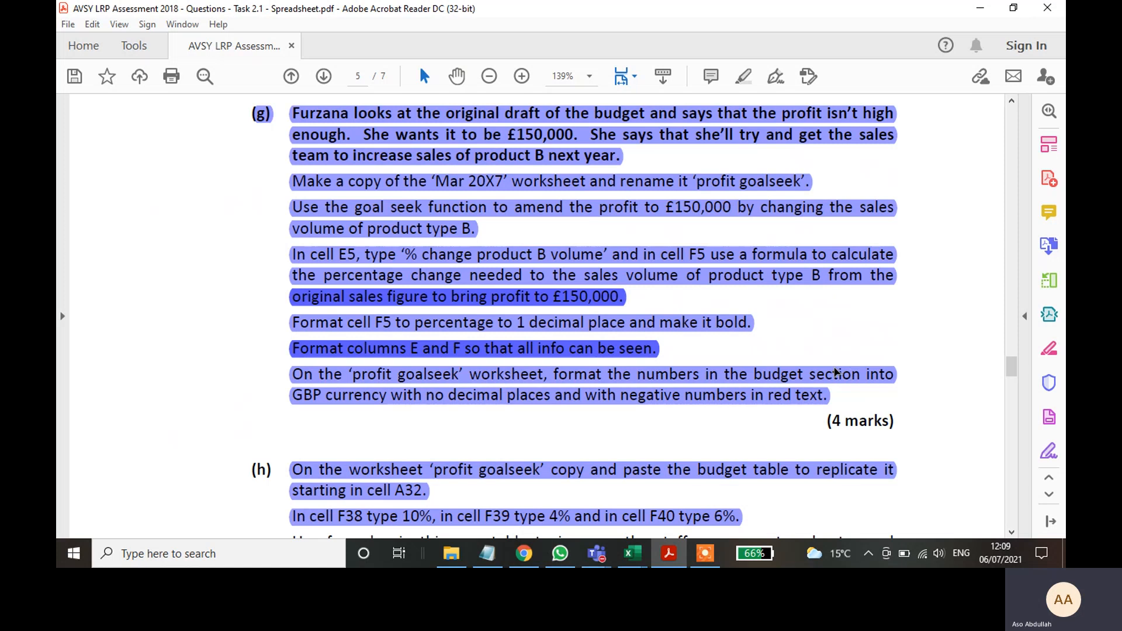
pyautogui.scroll(-3, 941, 478)
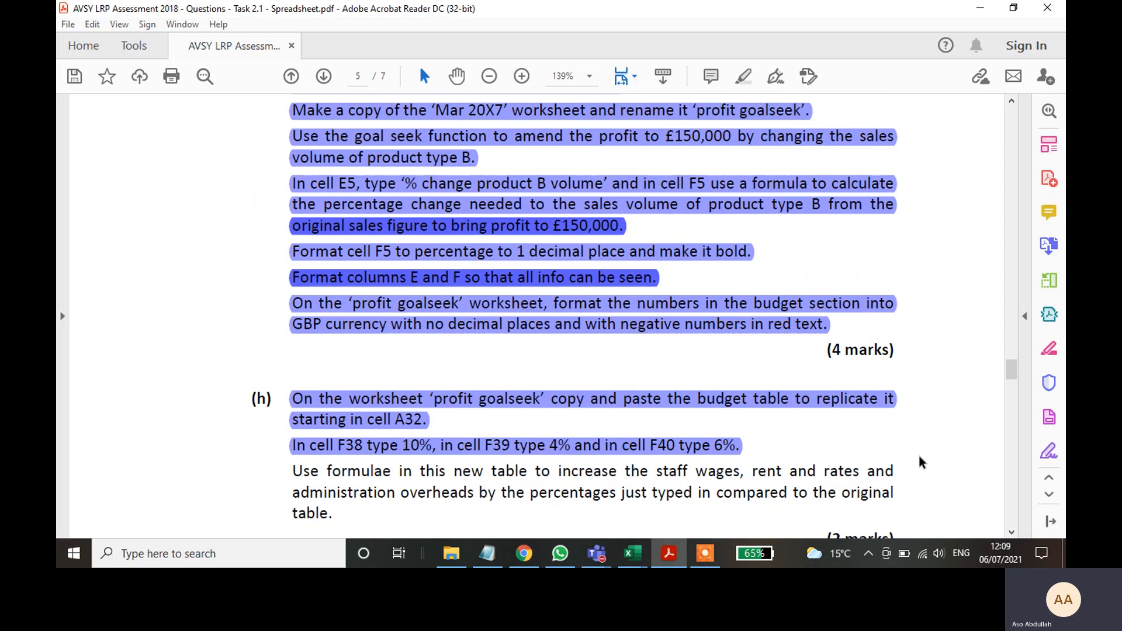
# - Return to the Excel worksheet and inspect the copied staff wages in B38 and the matching percentage in F38
pyautogui.click(671, 561)
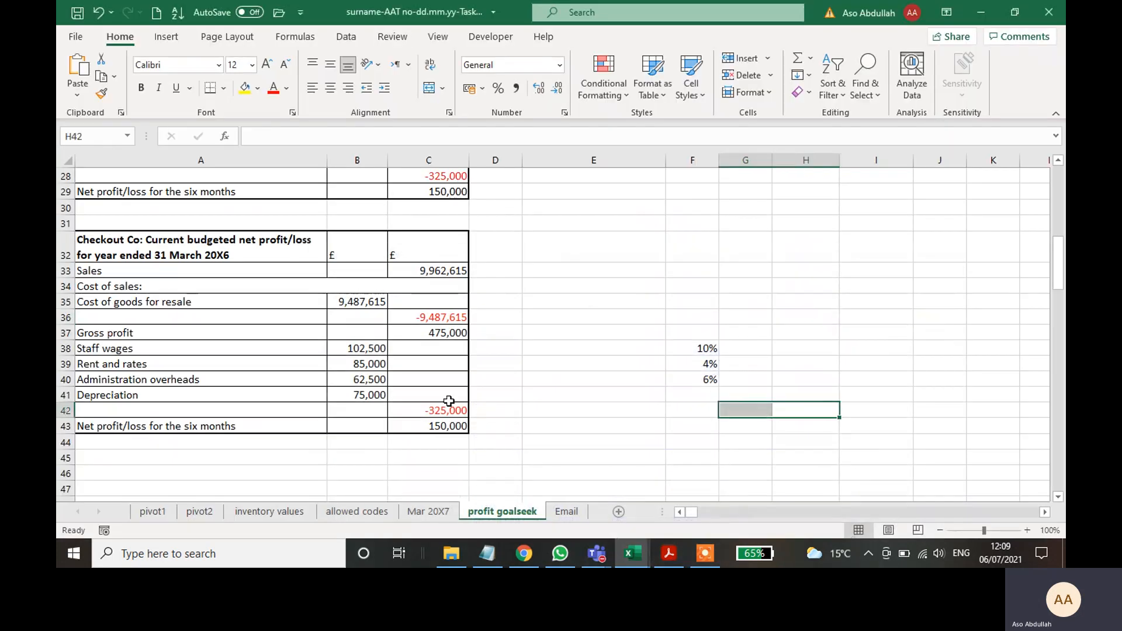
pyautogui.click(366, 348)
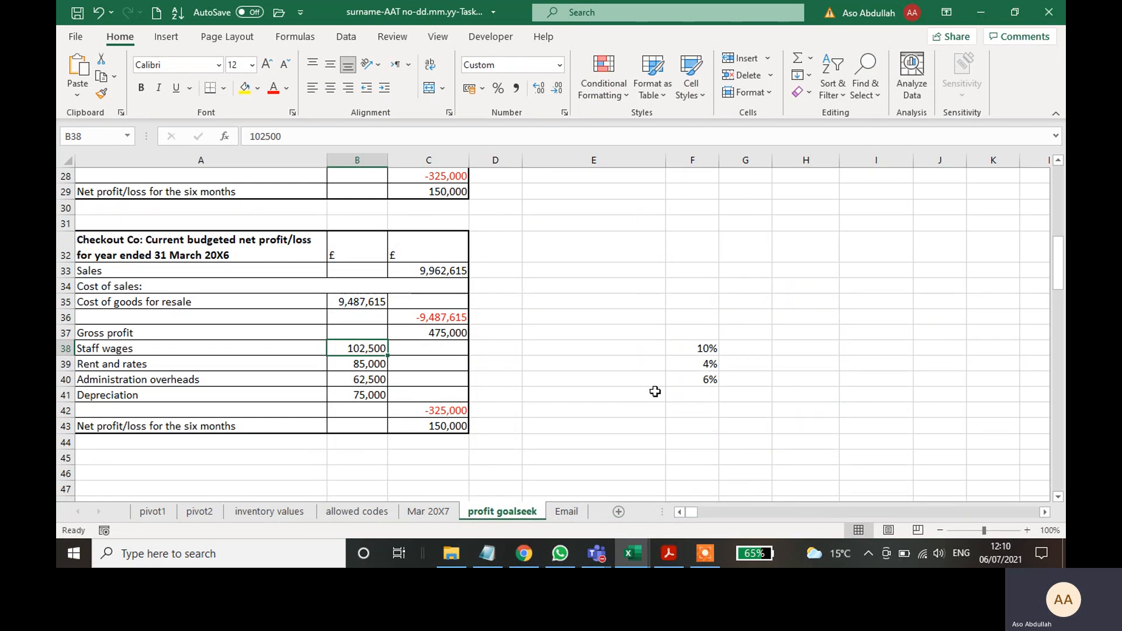
pyautogui.click(706, 349)
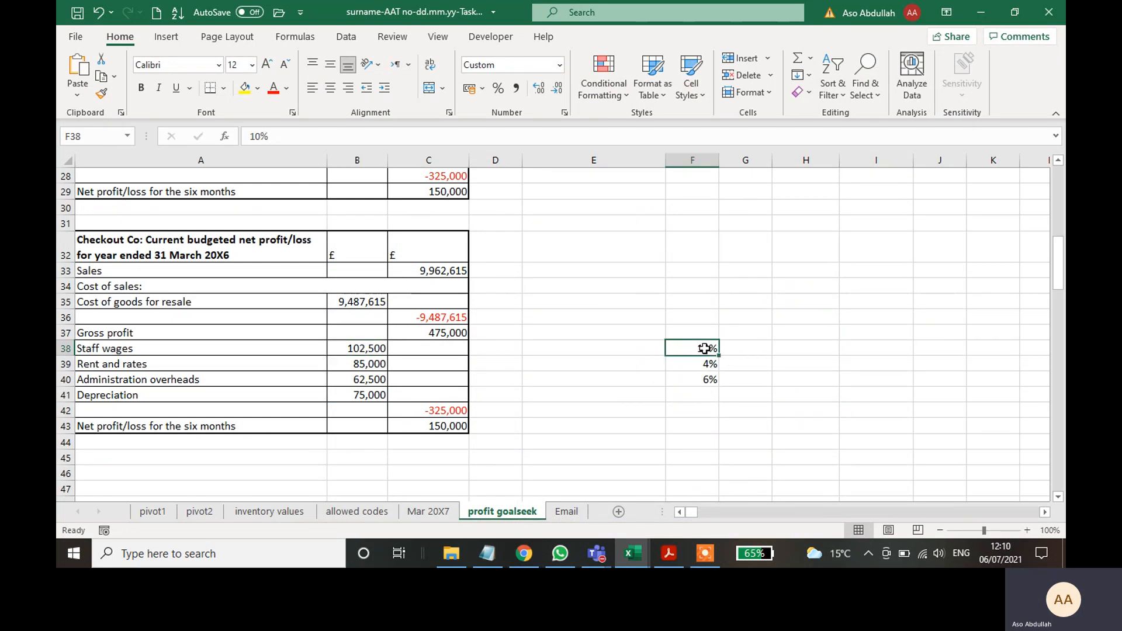
pyautogui.click(581, 344)
pyautogui.click(701, 348)
# - Switch to the assessment PDF and select task (h)'s instruction on using formulae to increase staff wages, rent and rates and administration overheads
pyautogui.click(669, 554)
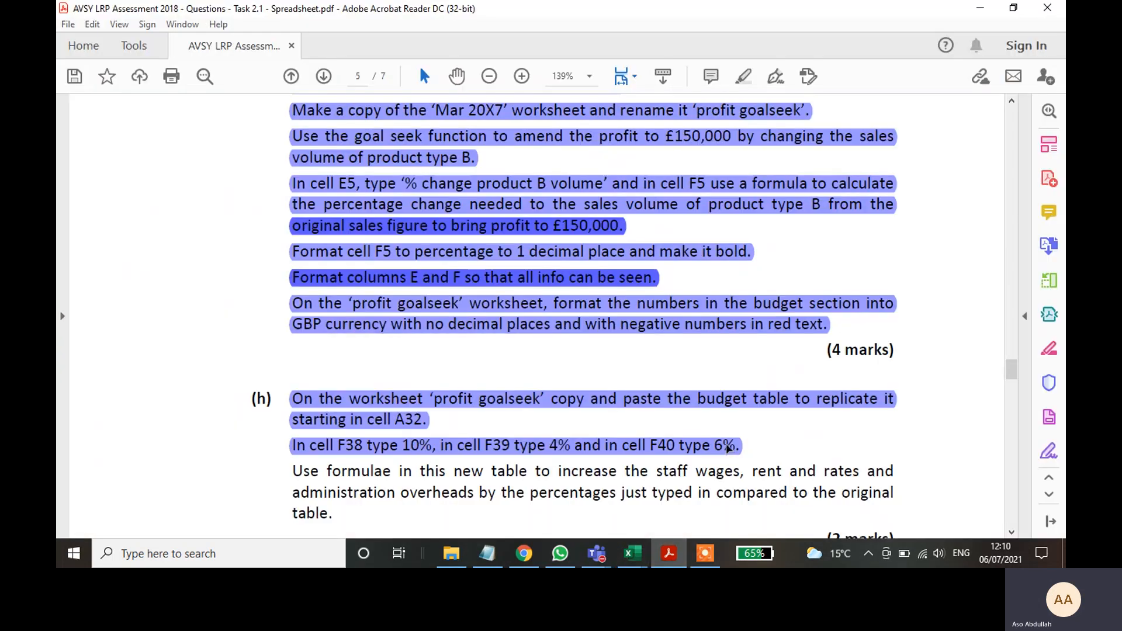
pyautogui.scroll(-2, 769, 440)
pyautogui.moveTo(334, 446); pyautogui.dragTo(284, 405)
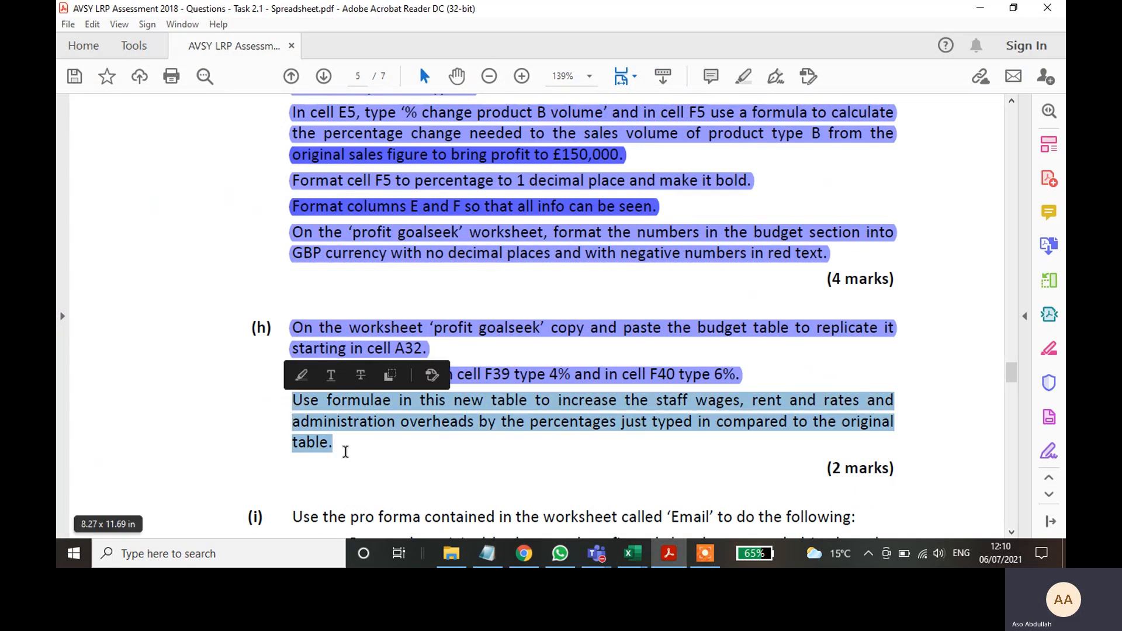
# - Select the words 'Use formulae' in task (h) and switch back to the 'profit goalseek' worksheet in Excel
pyautogui.click(361, 433)
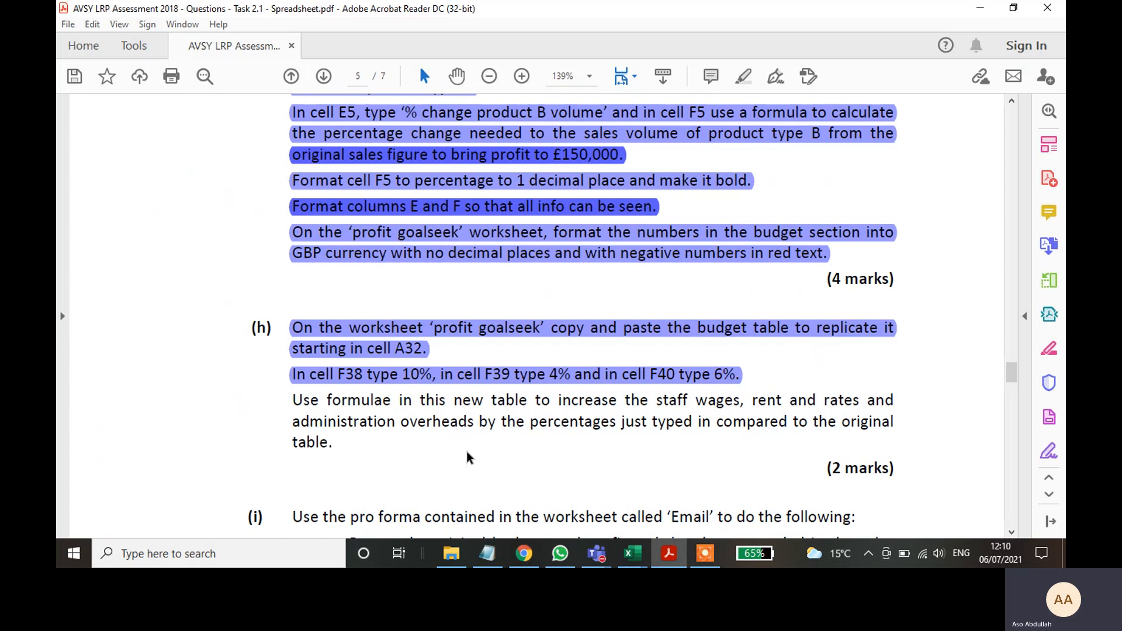
pyautogui.moveTo(399, 401); pyautogui.dragTo(298, 402)
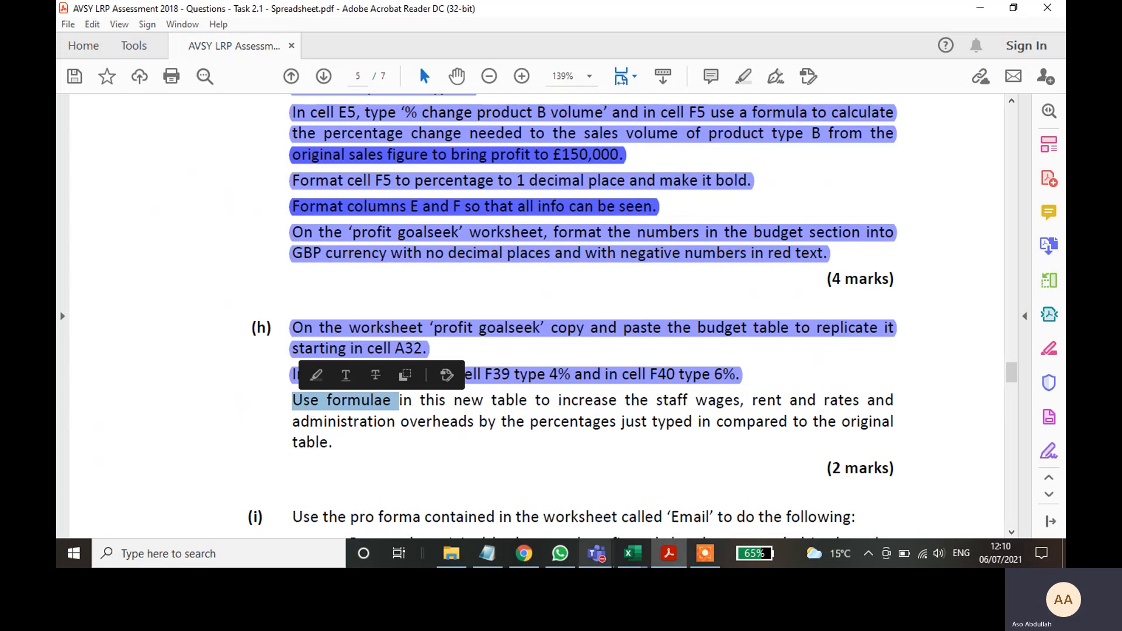
pyautogui.moveTo(632, 556)
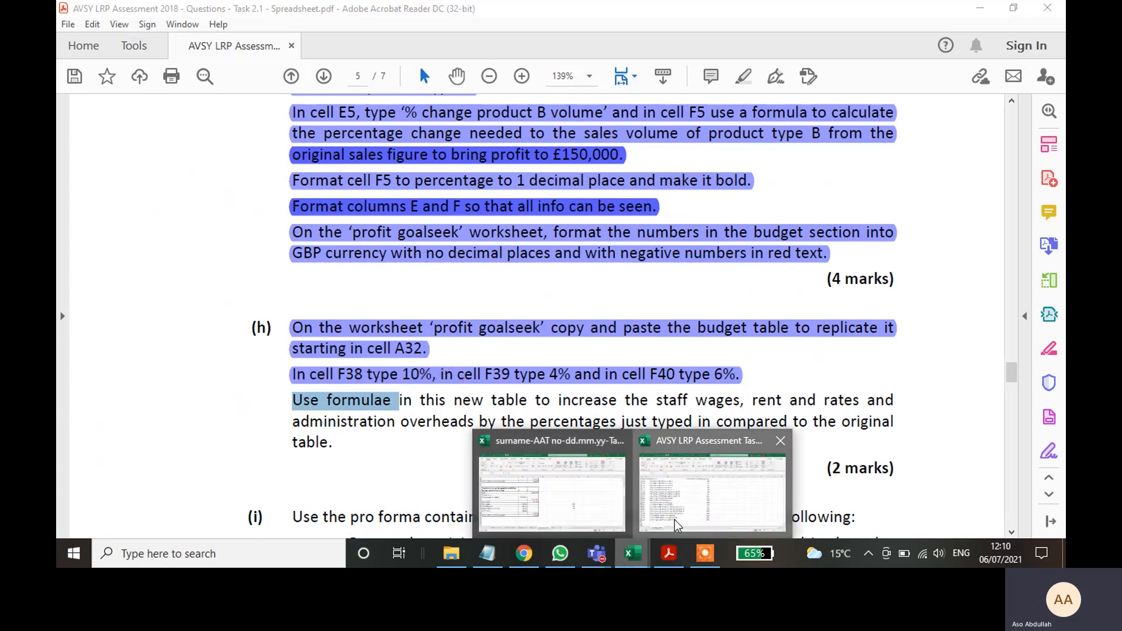
pyautogui.click(665, 529)
pyautogui.moveTo(639, 553)
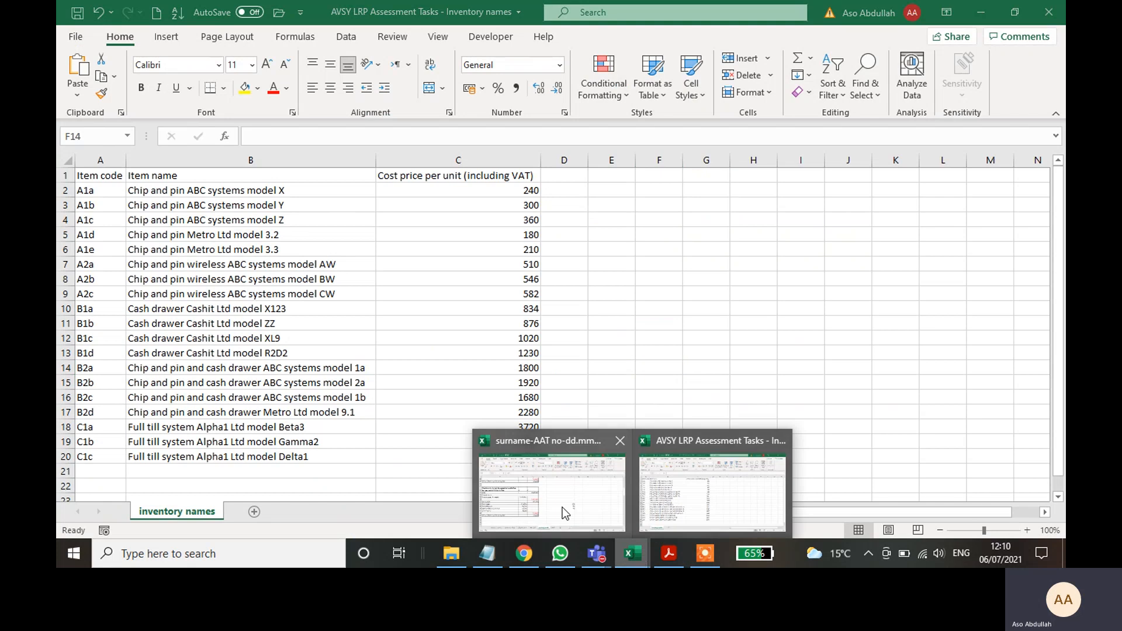
pyautogui.click(562, 507)
pyautogui.click(608, 344)
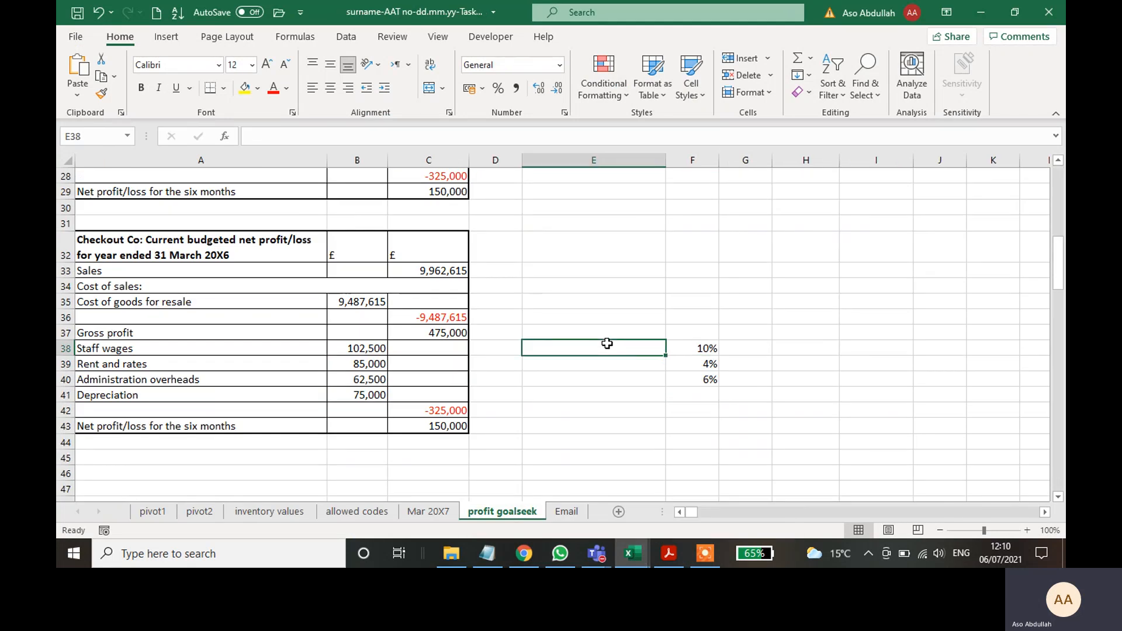
# - Try the formula =102500*(F38+1) for the copied table's staff wages in B38 and undo it
pyautogui.click(354, 347)
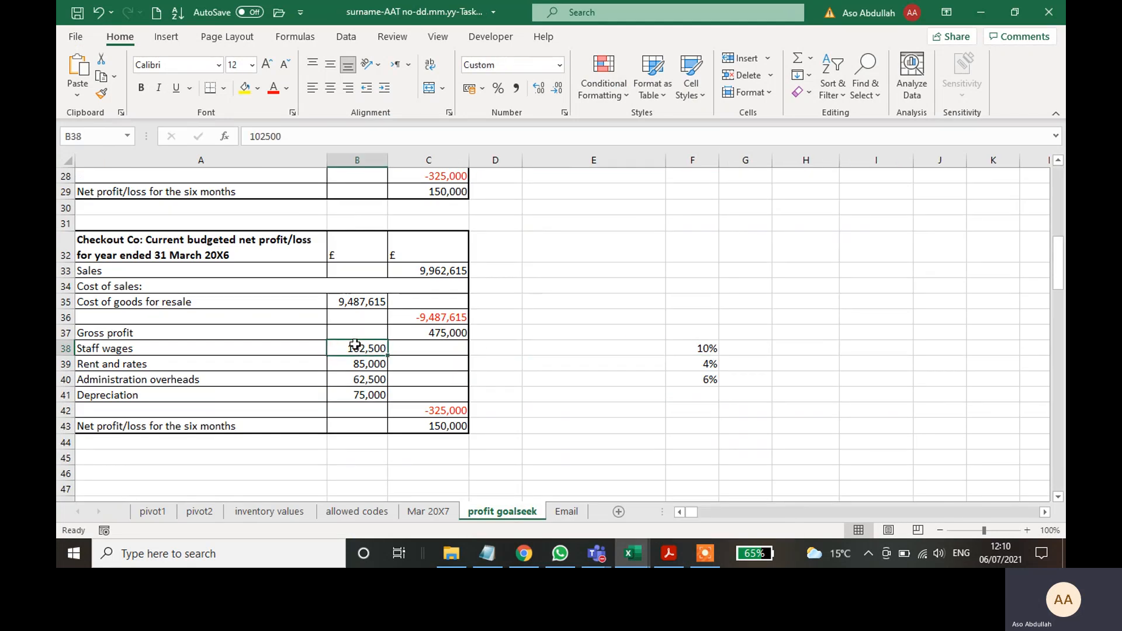
pyautogui.click(251, 137)
pyautogui.write('=')
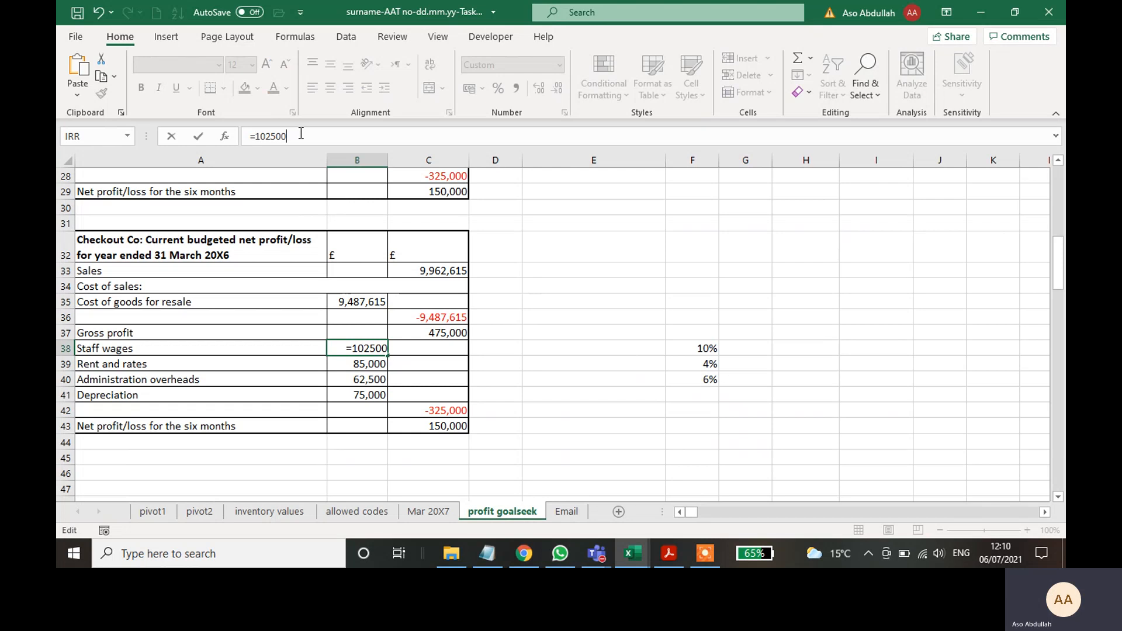
pyautogui.write('*(')
pyautogui.click(692, 348)
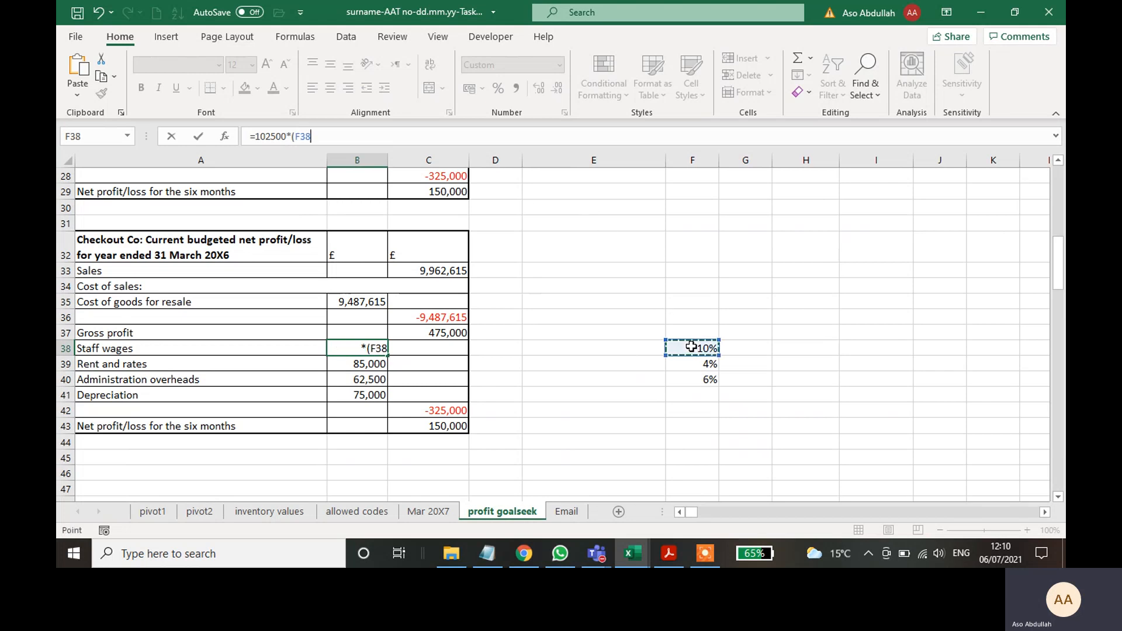
pyautogui.write('+1')
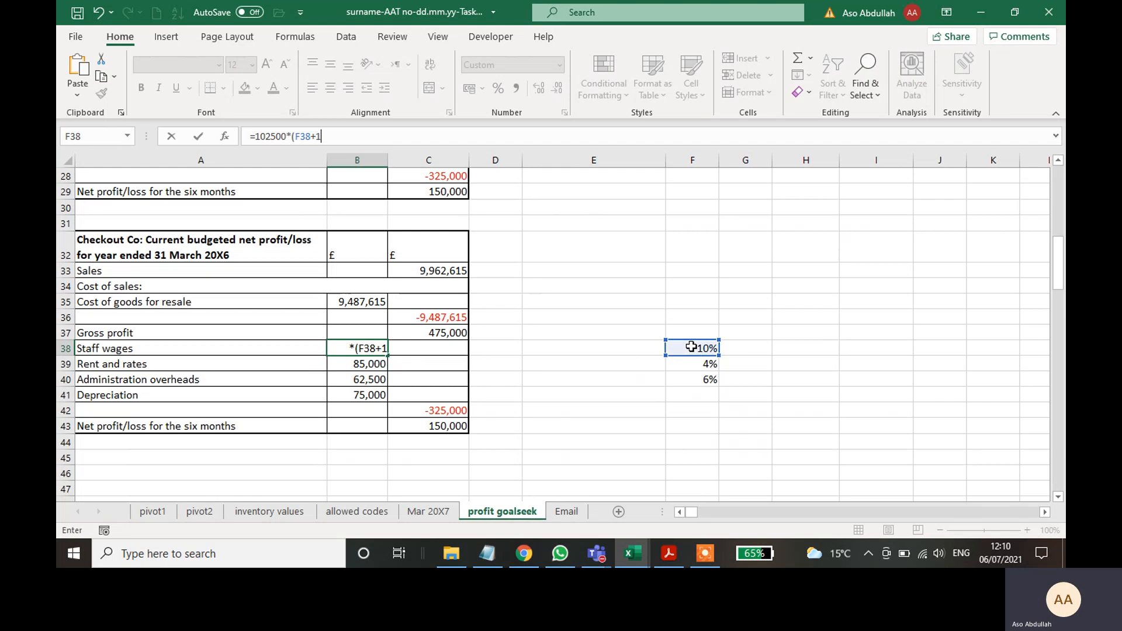
pyautogui.write(')')
pyautogui.press('Return')
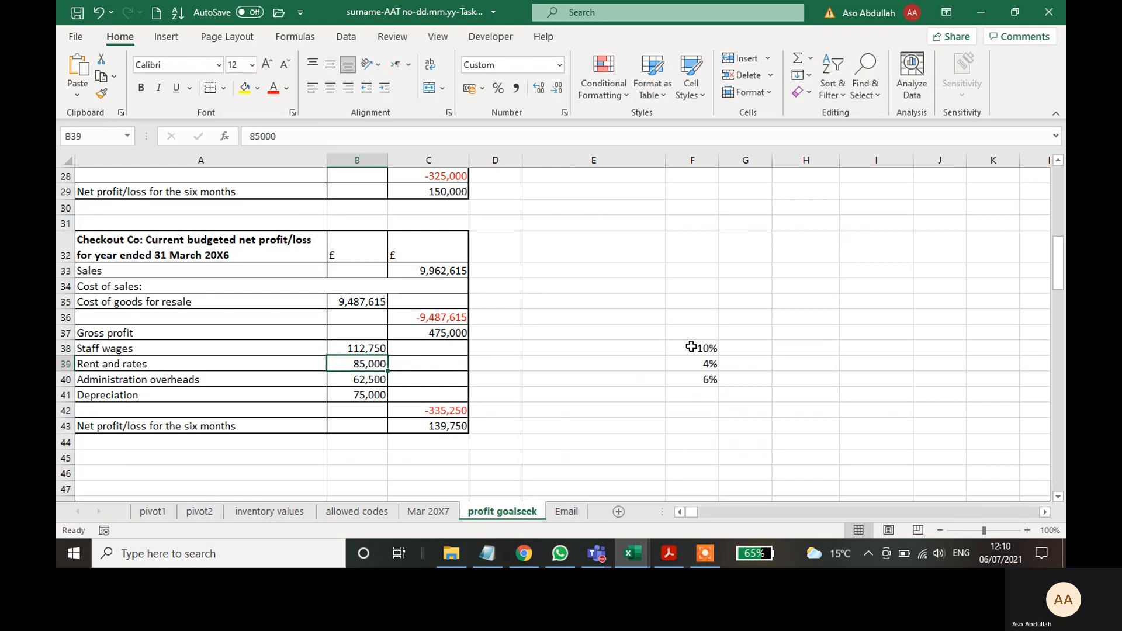
pyautogui.click(586, 350)
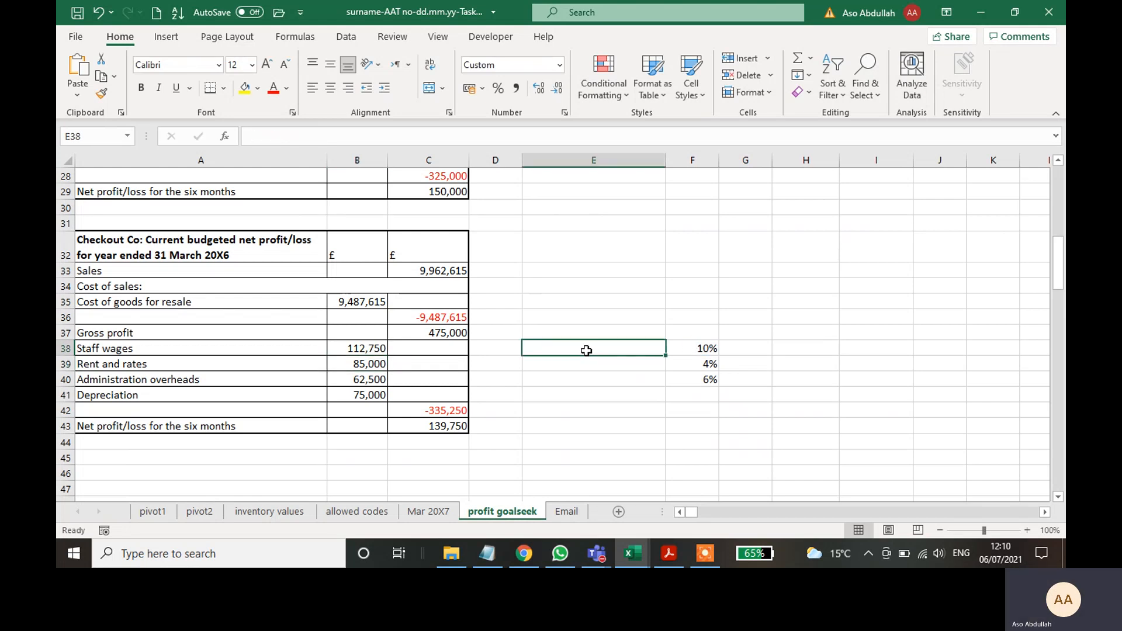
pyautogui.click(97, 14)
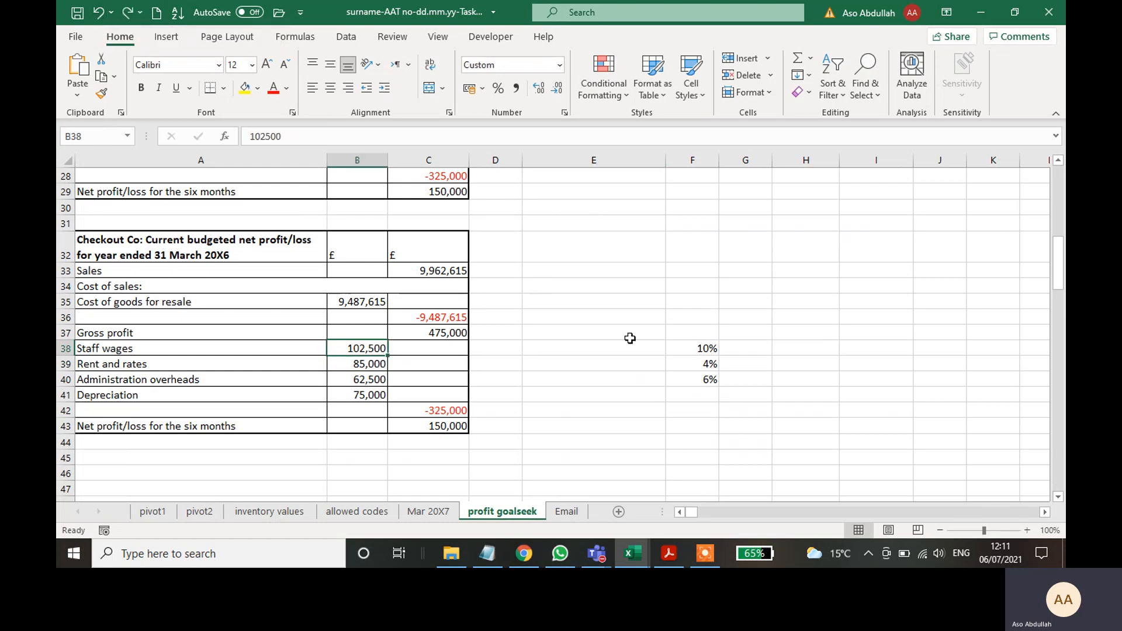
pyautogui.click(602, 300)
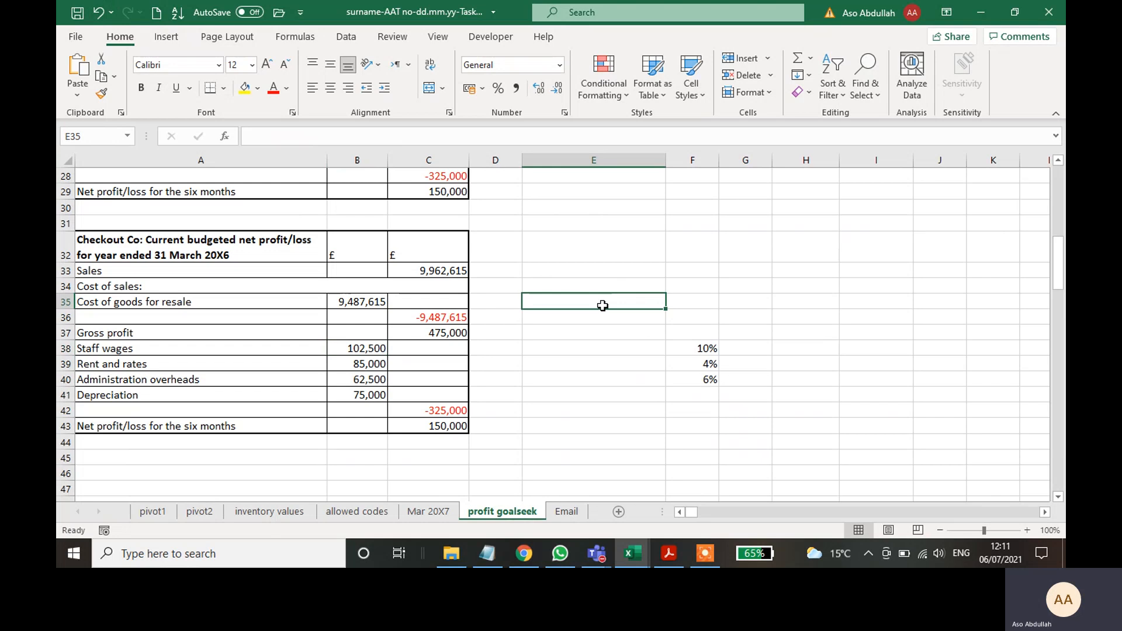
# - Calculate the staff wages increase in E38 with the formula =B38*F38
pyautogui.click(589, 342)
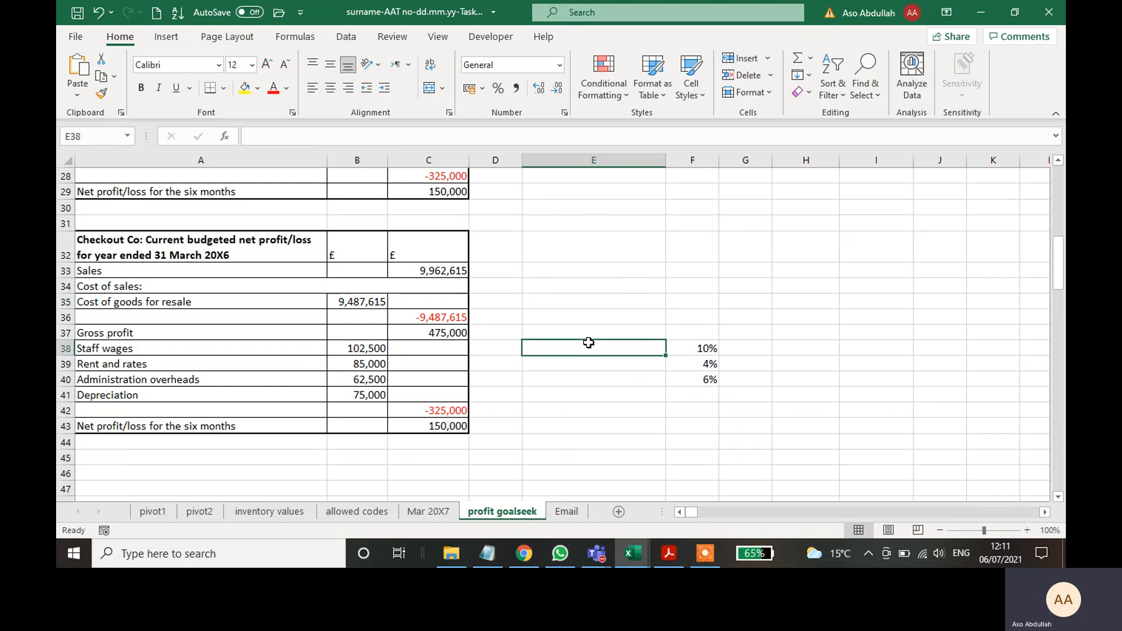
pyautogui.write('=')
pyautogui.click(360, 346)
pyautogui.write('*')
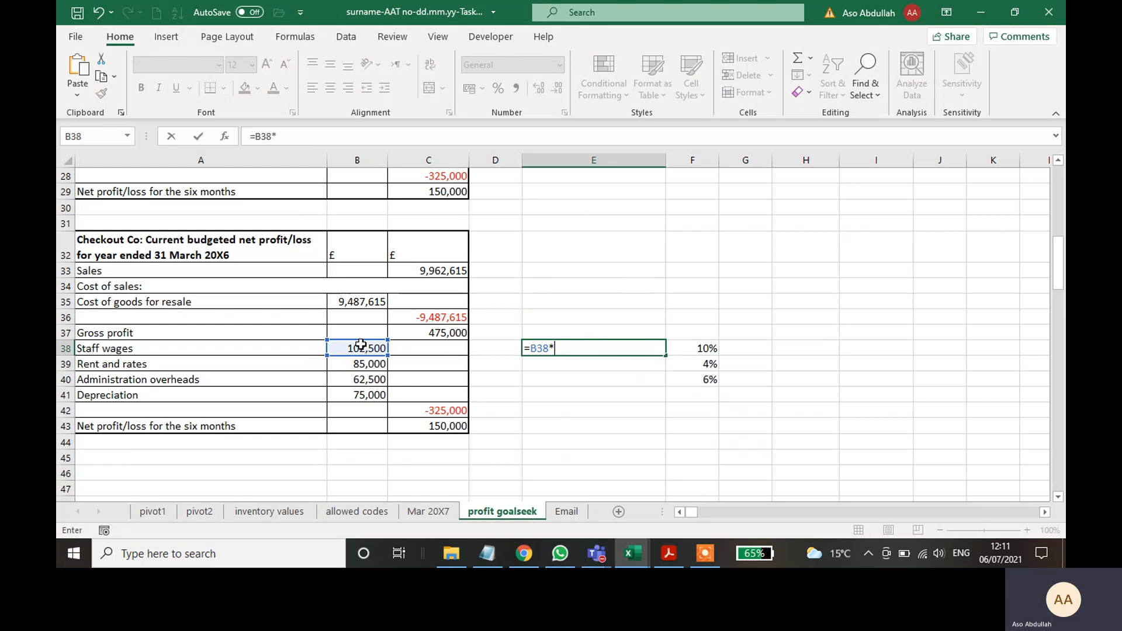
pyautogui.click(687, 348)
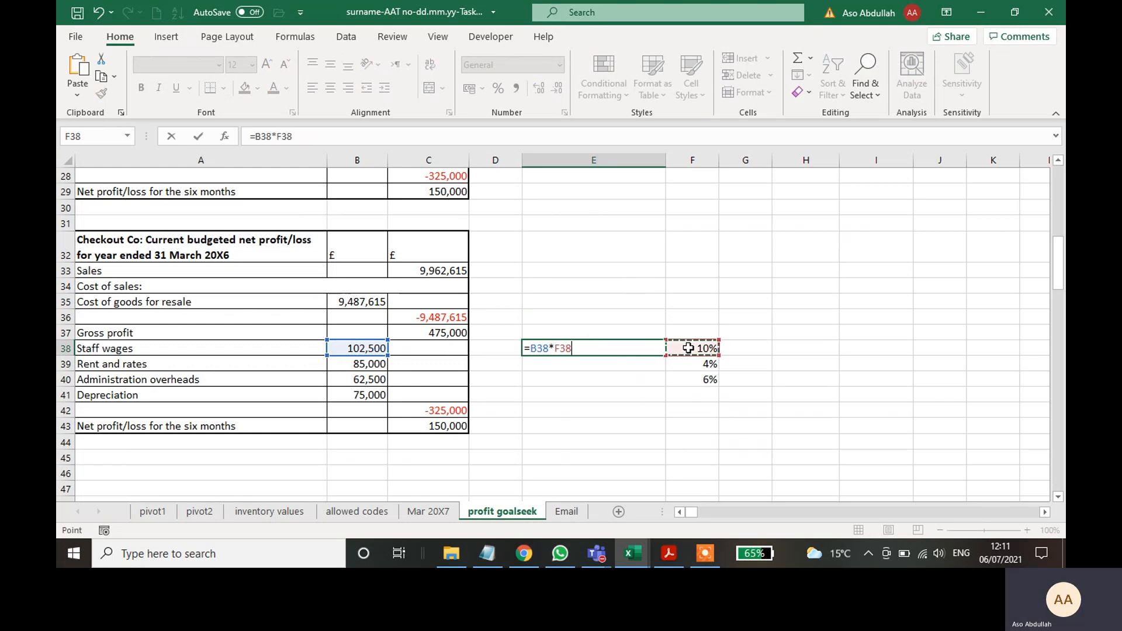
pyautogui.press('Return')
pyautogui.click(628, 351)
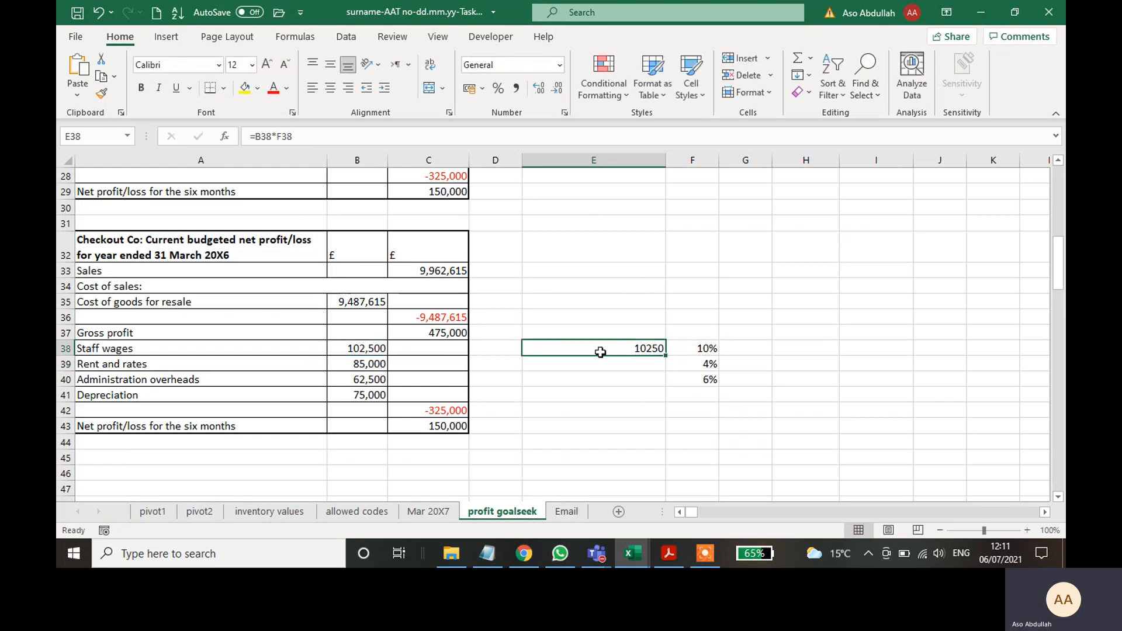
# - Add the increase to the original staff wages in E40 with the formula =B38+E38
pyautogui.click(591, 379)
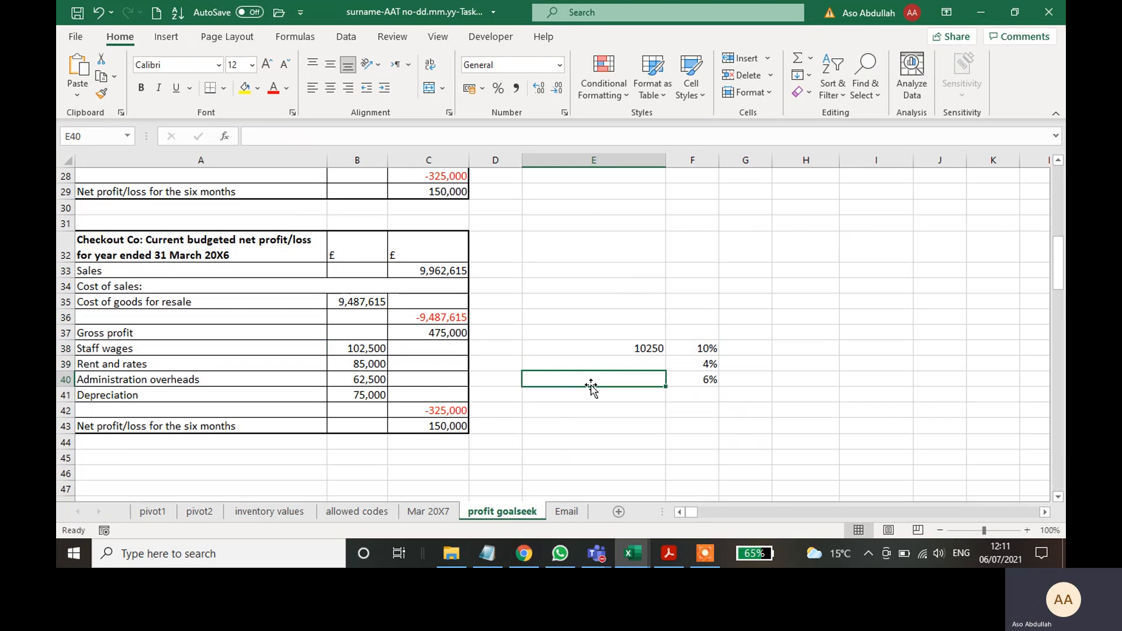
pyautogui.write('=')
pyautogui.click(365, 350)
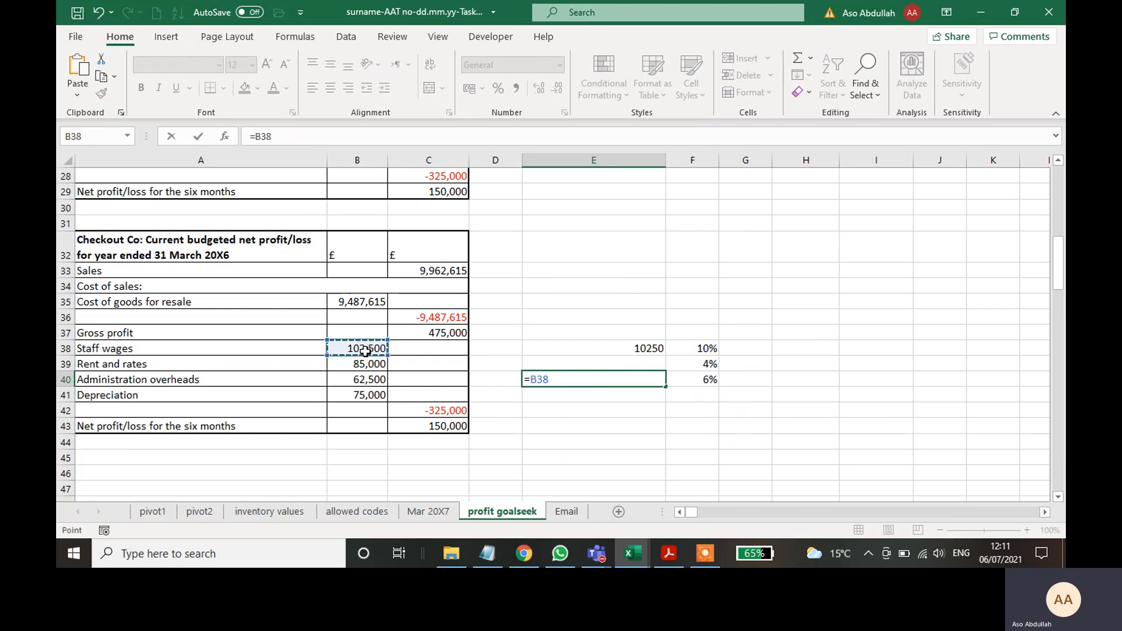
pyautogui.write('+')
pyautogui.click(590, 351)
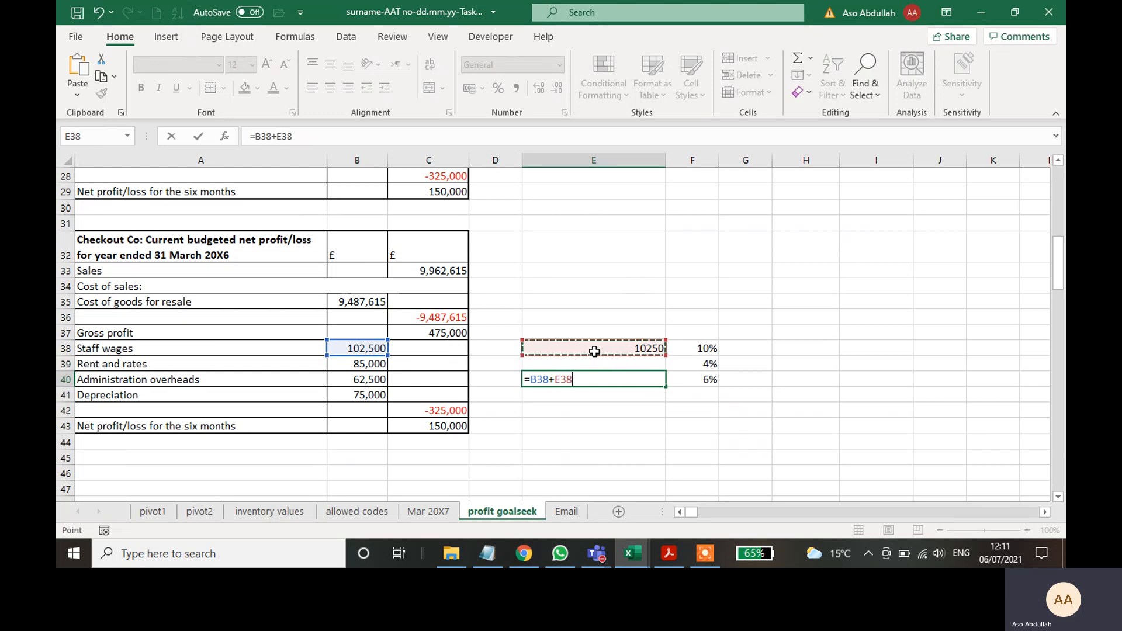
pyautogui.press('Return')
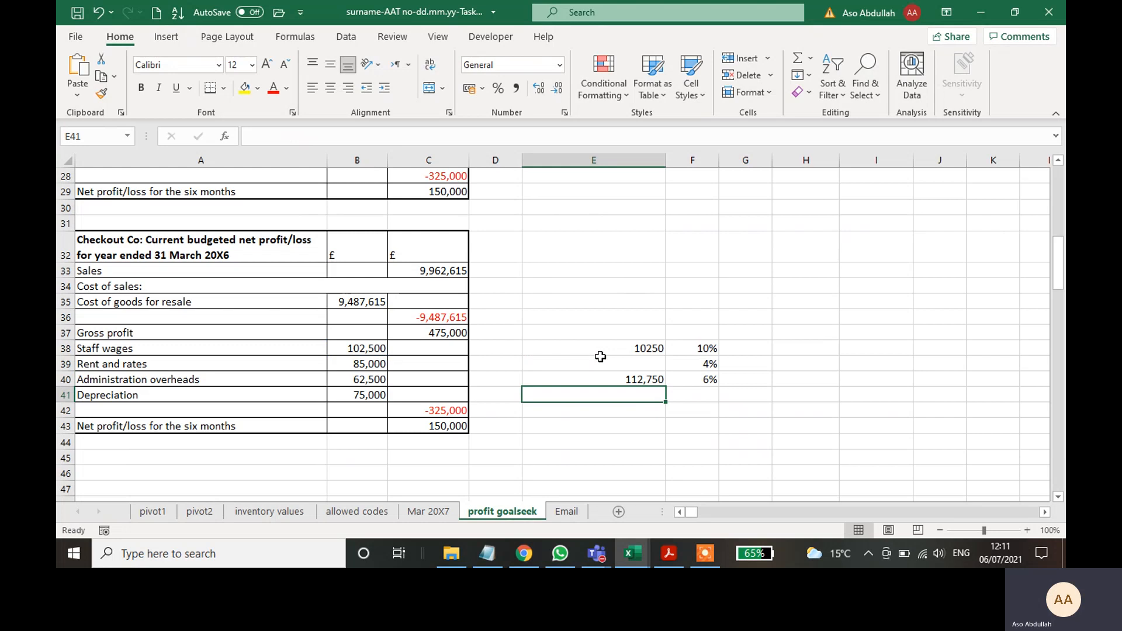
pyautogui.click(623, 377)
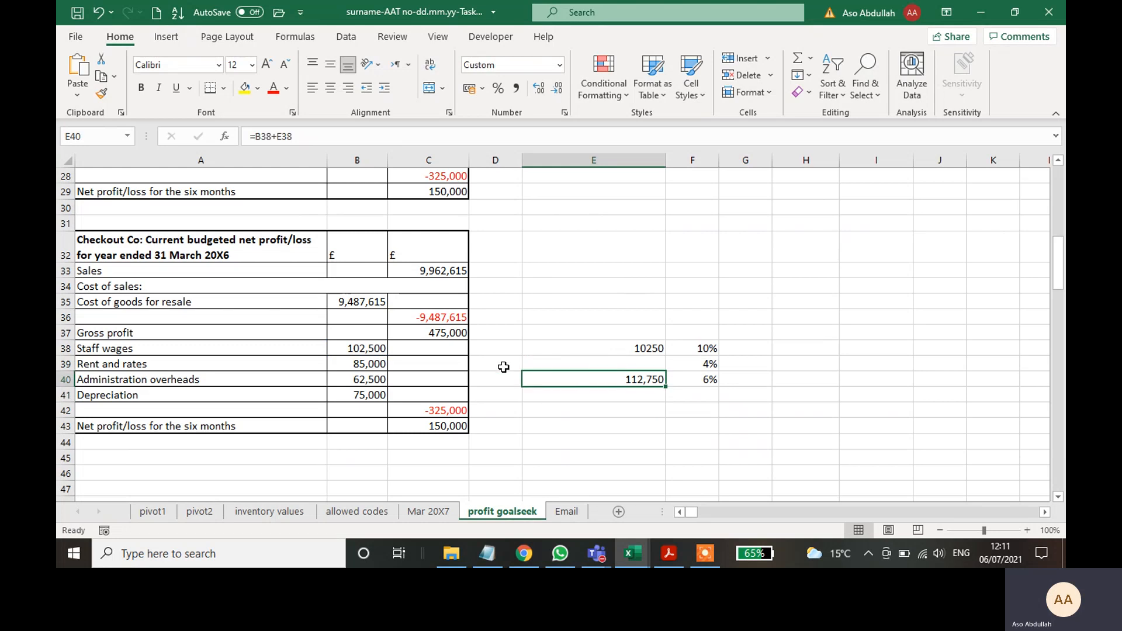
# - Increase the copied table's staff wages in B38 by the percentage in F38 with the formula =102500*(F38+1)
pyautogui.click(362, 349)
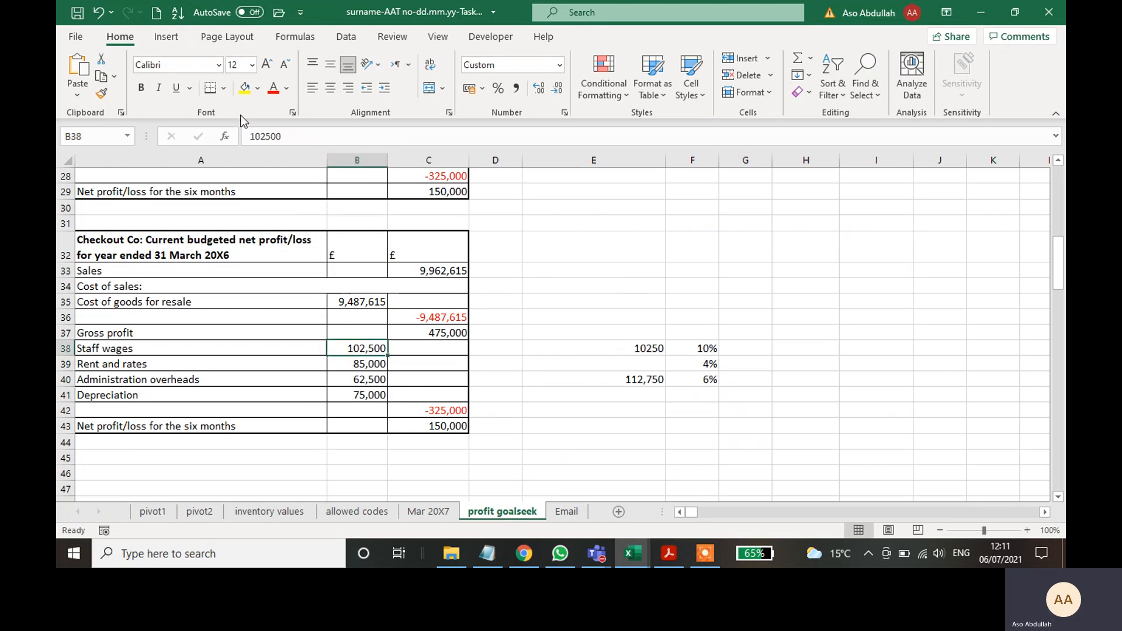
pyautogui.click(248, 136)
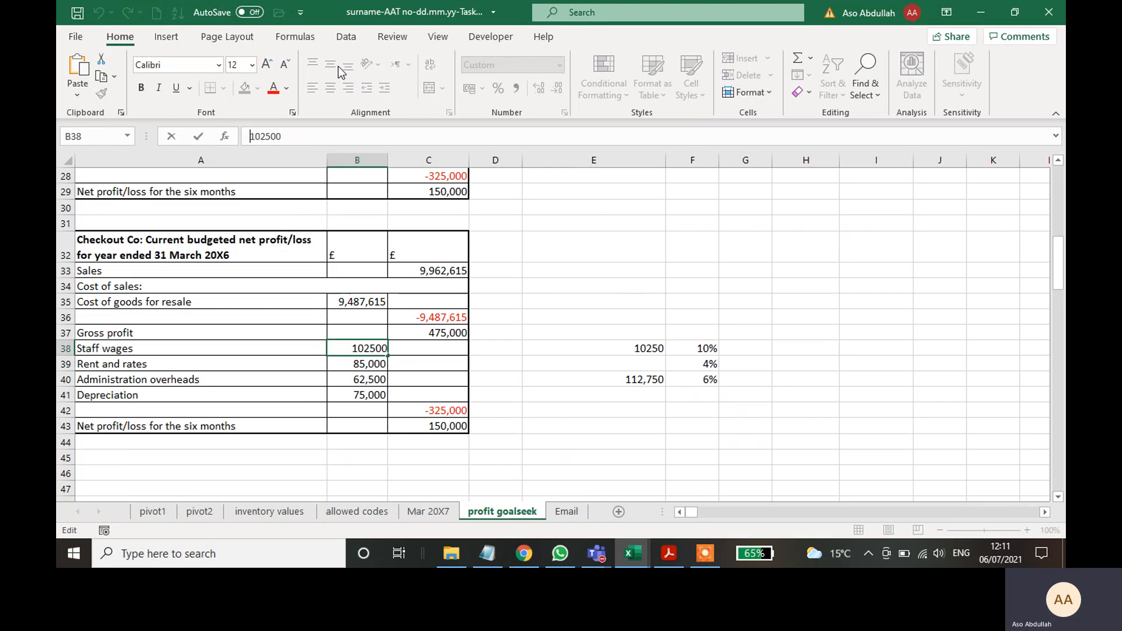
pyautogui.write('=')
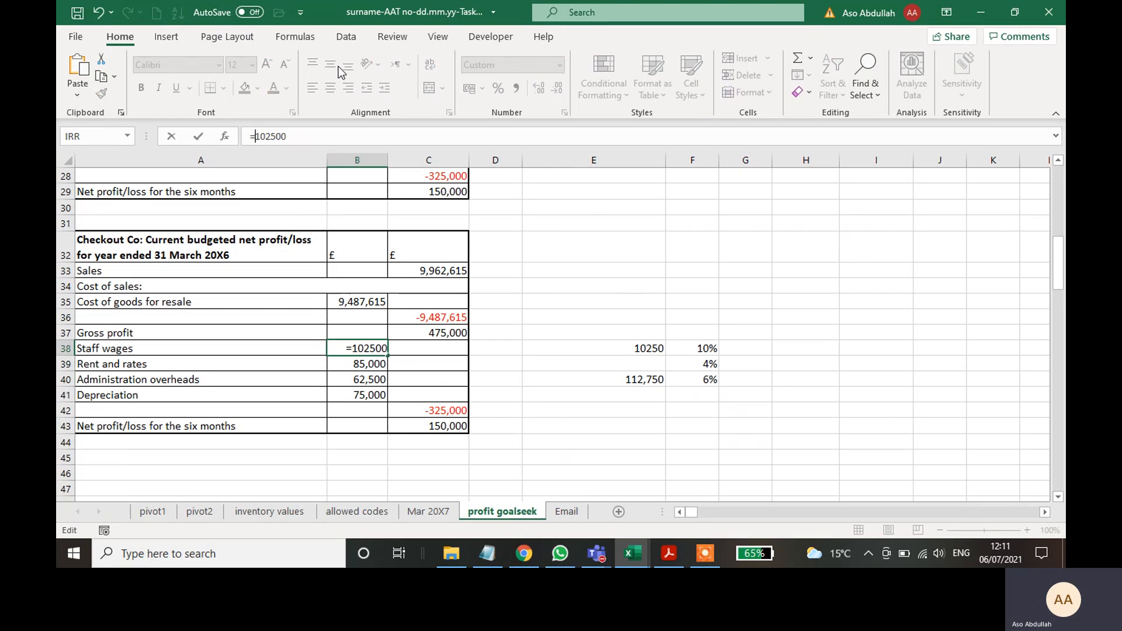
pyautogui.click(297, 138)
pyautogui.write('*(')
pyautogui.click(708, 349)
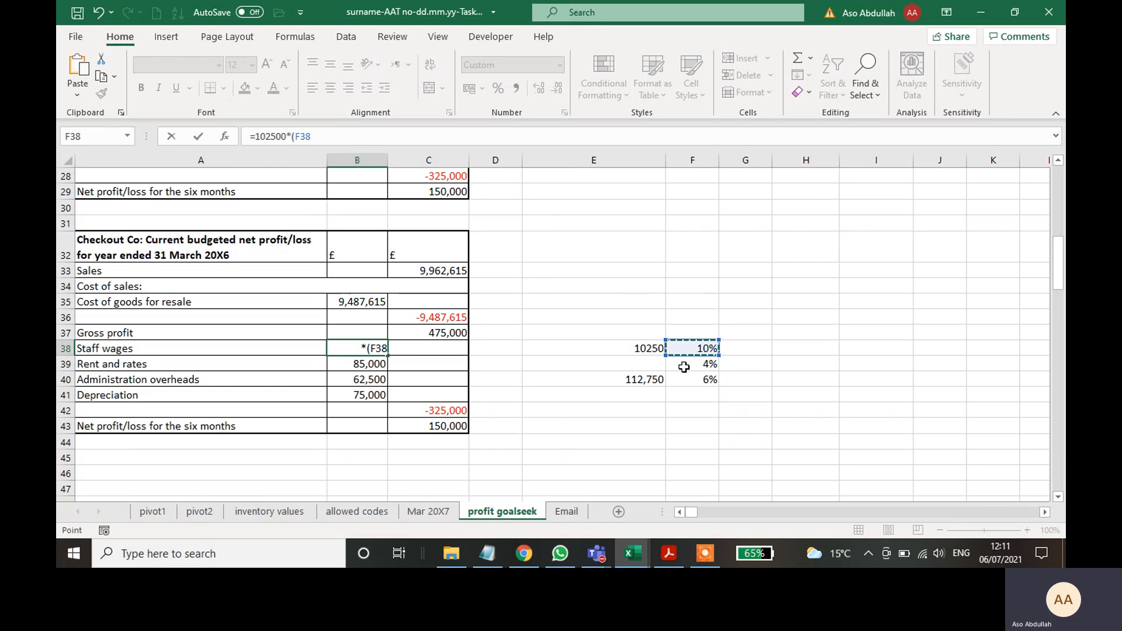
pyautogui.write('+1)')
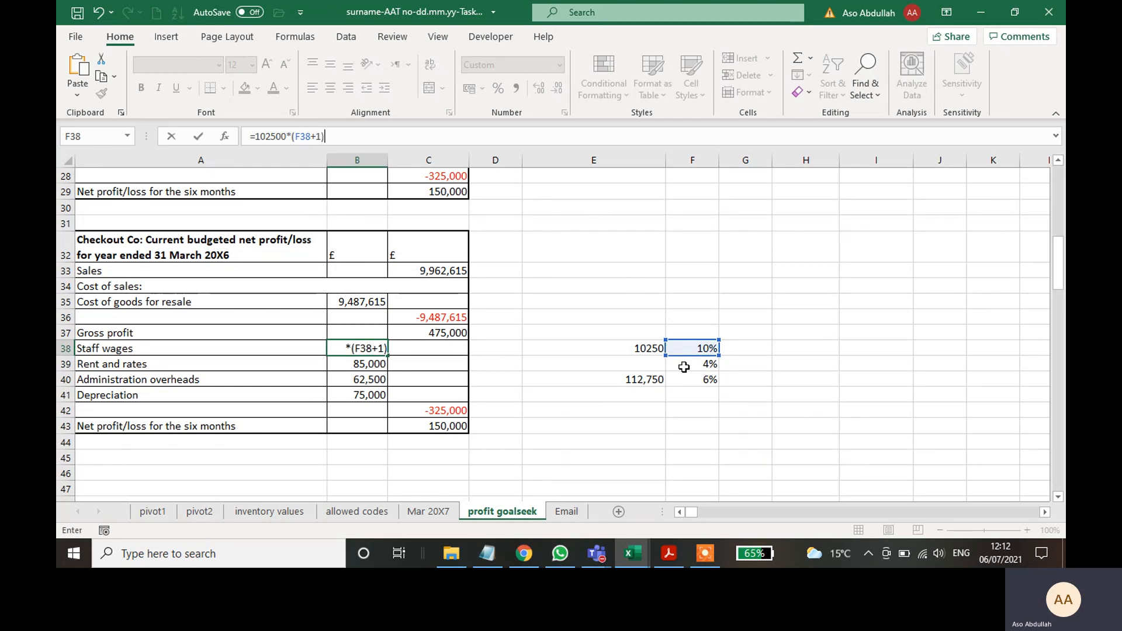
pyautogui.press('Return')
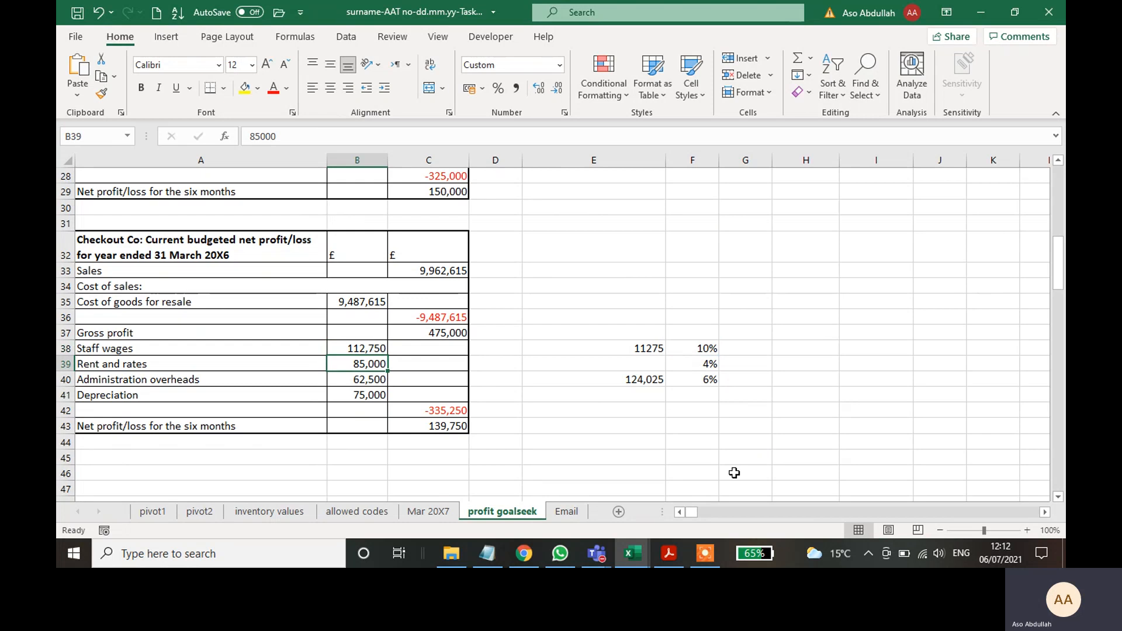
# - Fill the staff wages formula from B38 down to rent and rates and administration overheads in B39:B40
pyautogui.click(631, 379)
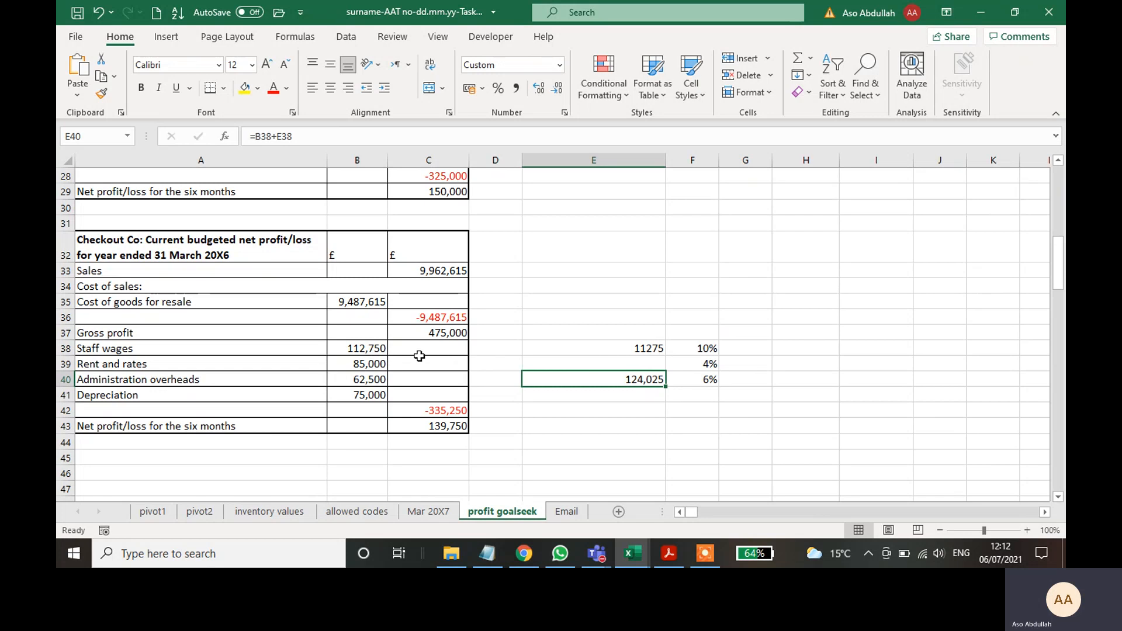
pyautogui.click(372, 348)
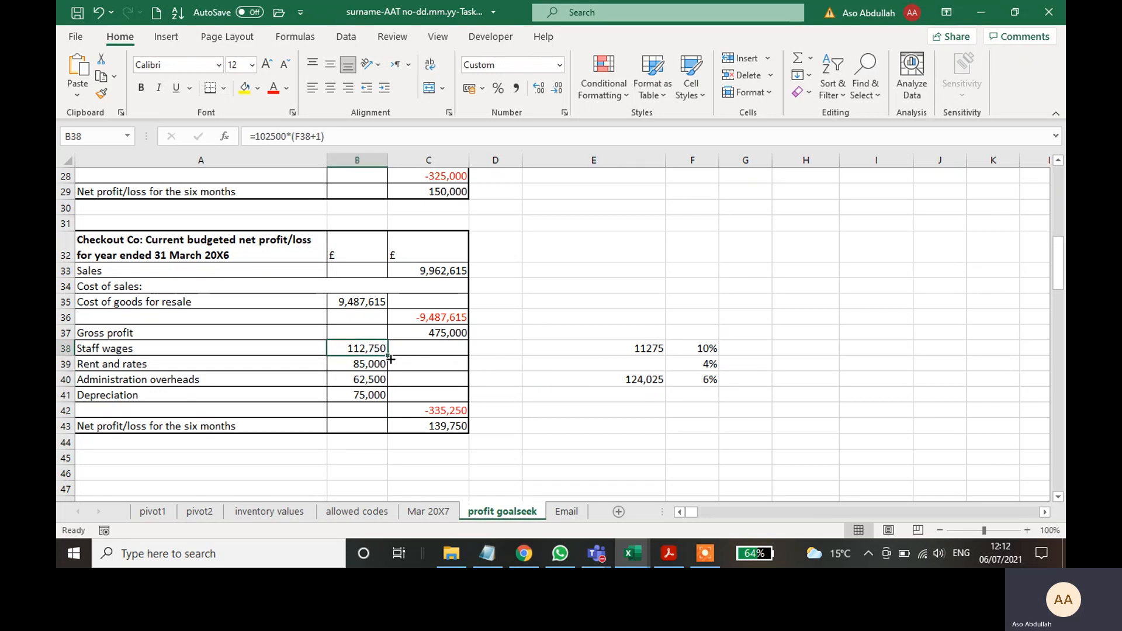
pyautogui.moveTo(390, 358); pyautogui.dragTo(391, 380)
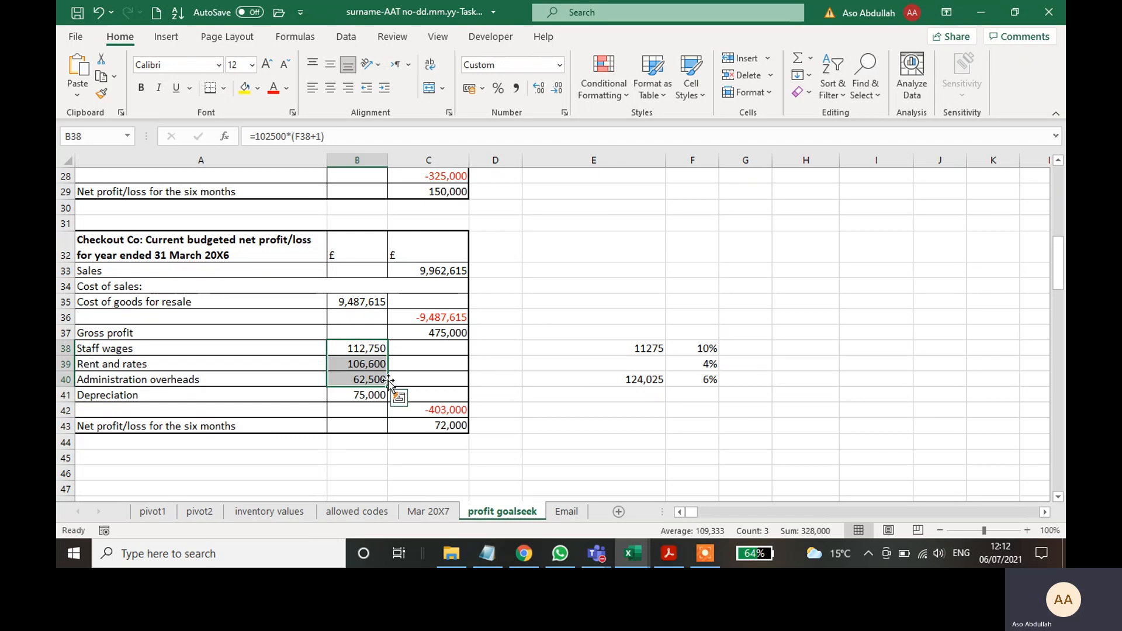
# - Clear the trial calculations from cells E38:E41 beside the percentages
pyautogui.moveTo(614, 344); pyautogui.dragTo(676, 393)
pyautogui.click(659, 437)
pyautogui.moveTo(645, 350); pyautogui.dragTo(643, 388)
pyautogui.press('Delete')
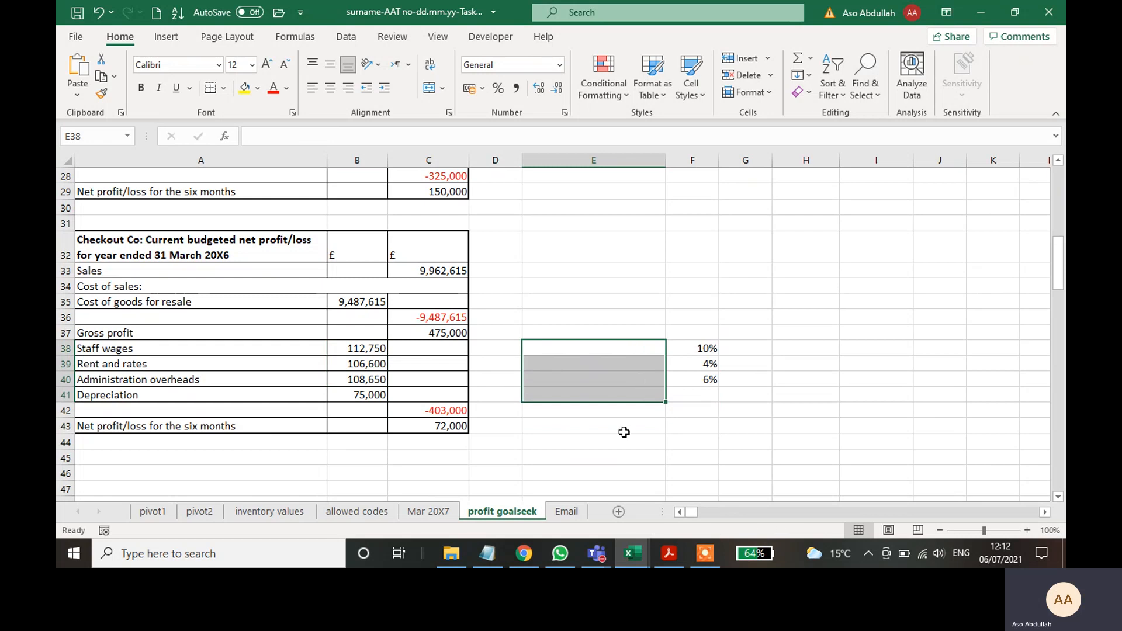
pyautogui.click(593, 447)
# - Check the formulas in B38:B40 for staff wages, rent and rates and administration overheads in the copied table
pyautogui.click(367, 364)
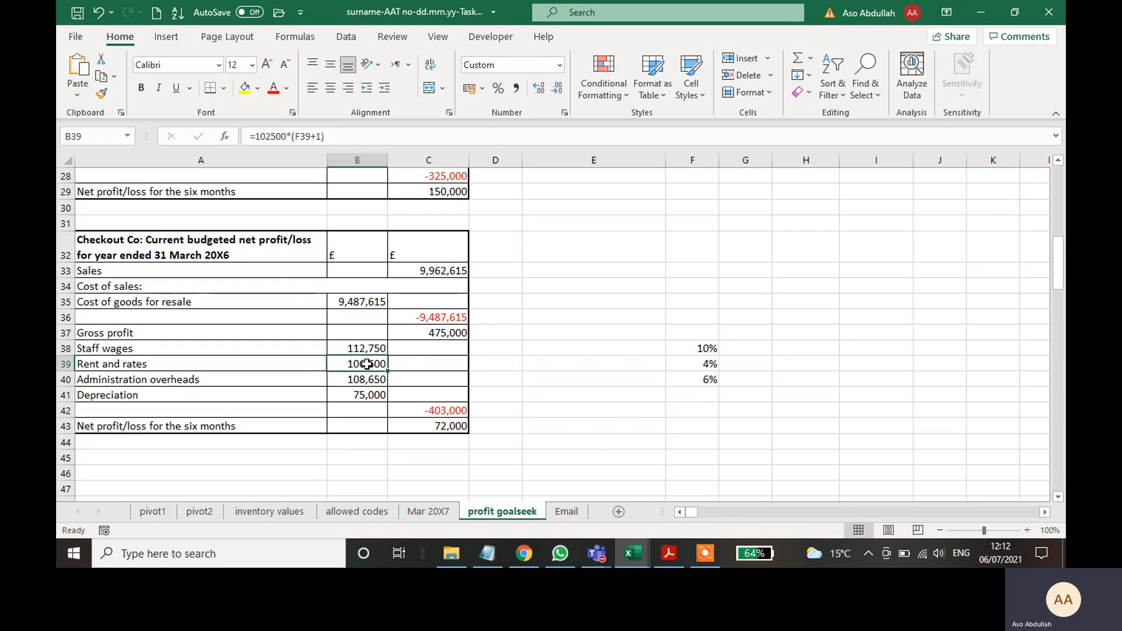
pyautogui.doubleClick(366, 364)
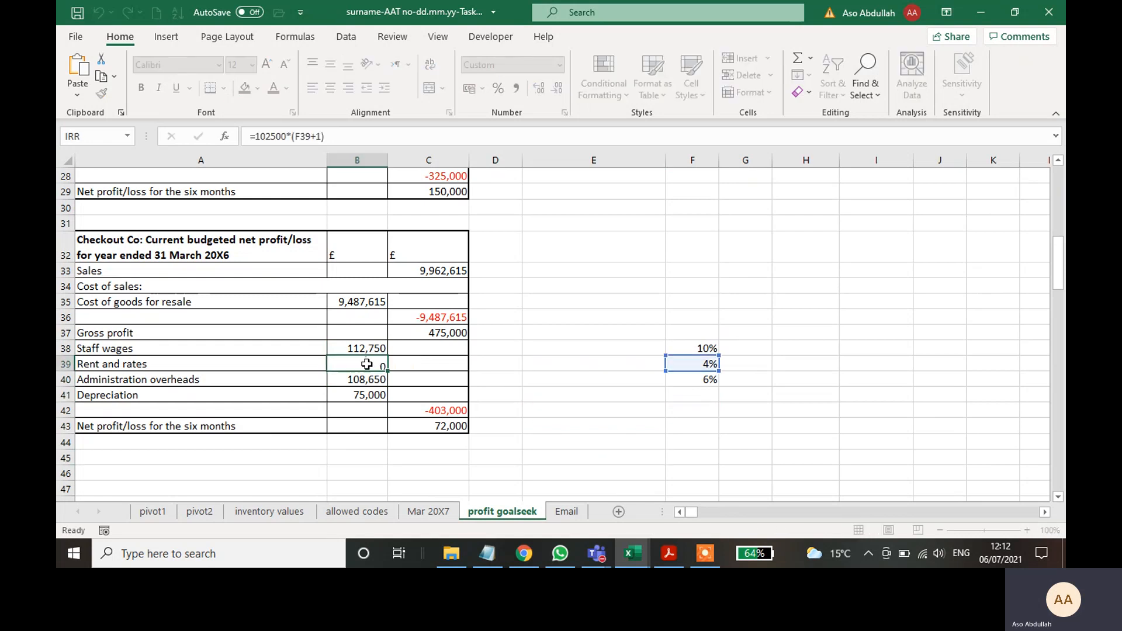
pyautogui.press('Return')
pyautogui.doubleClick(376, 381)
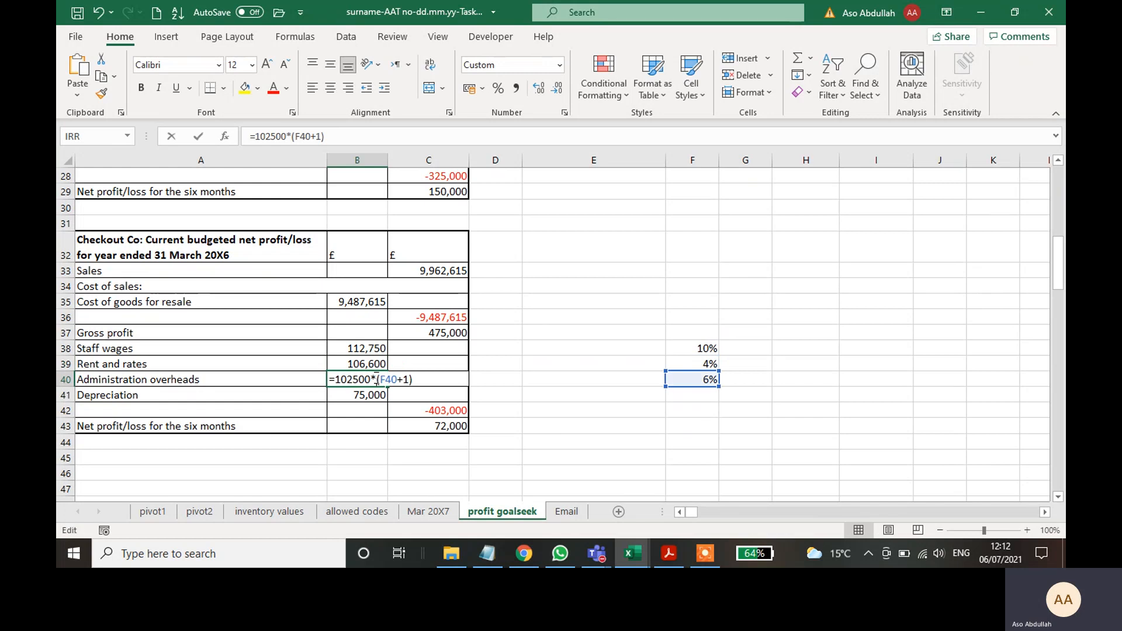
pyautogui.press('Return')
pyautogui.click(500, 409)
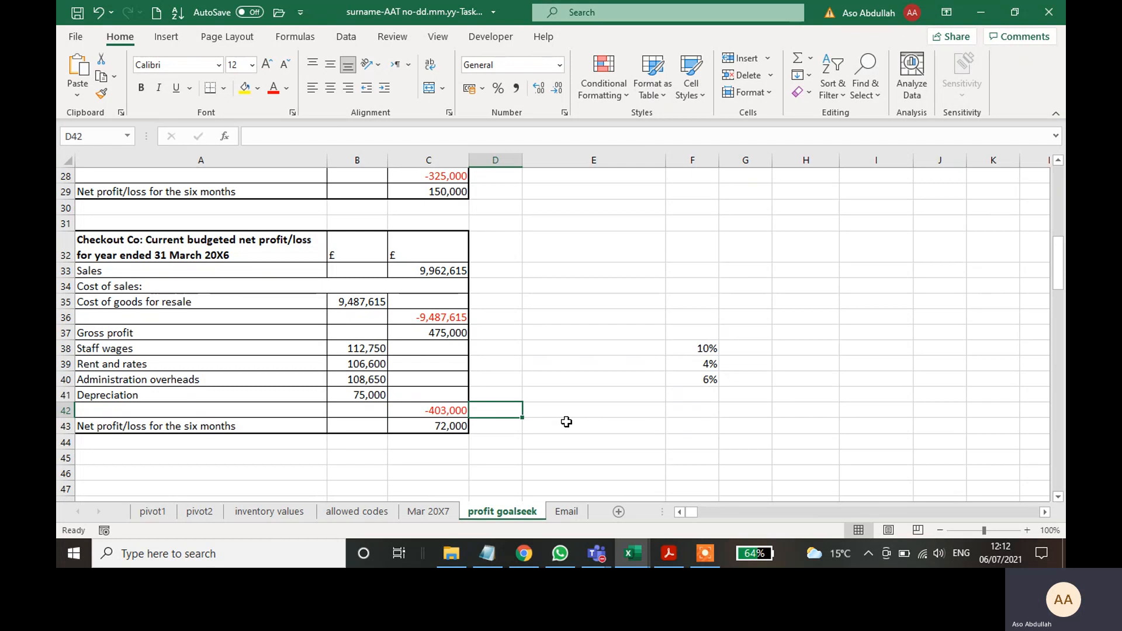
pyautogui.click(355, 364)
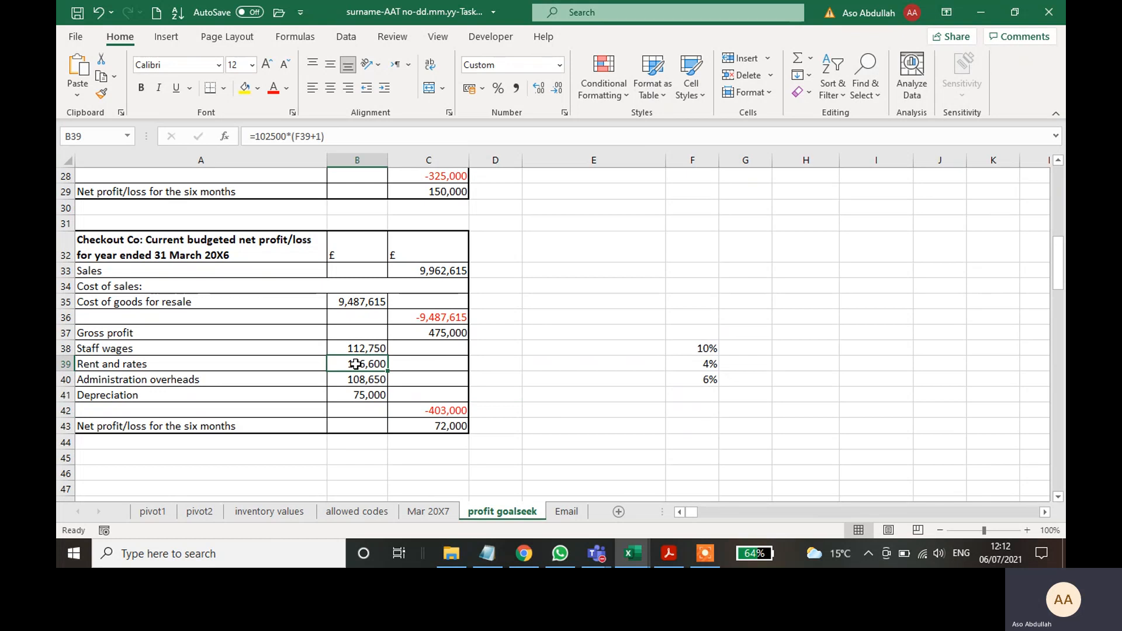
pyautogui.click(359, 348)
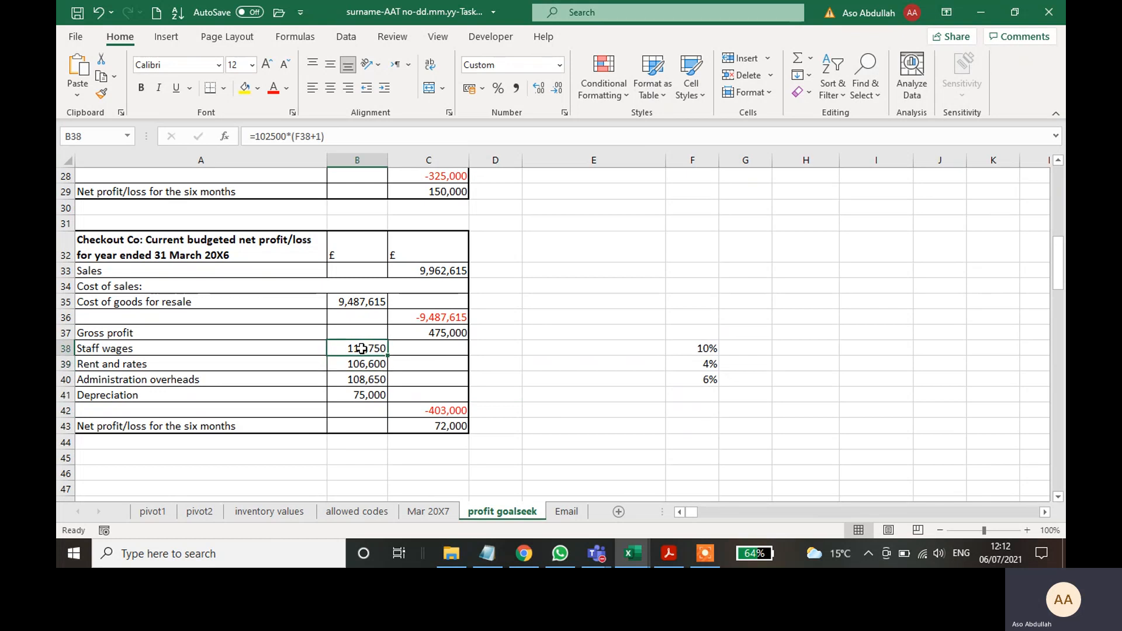
pyautogui.click(362, 364)
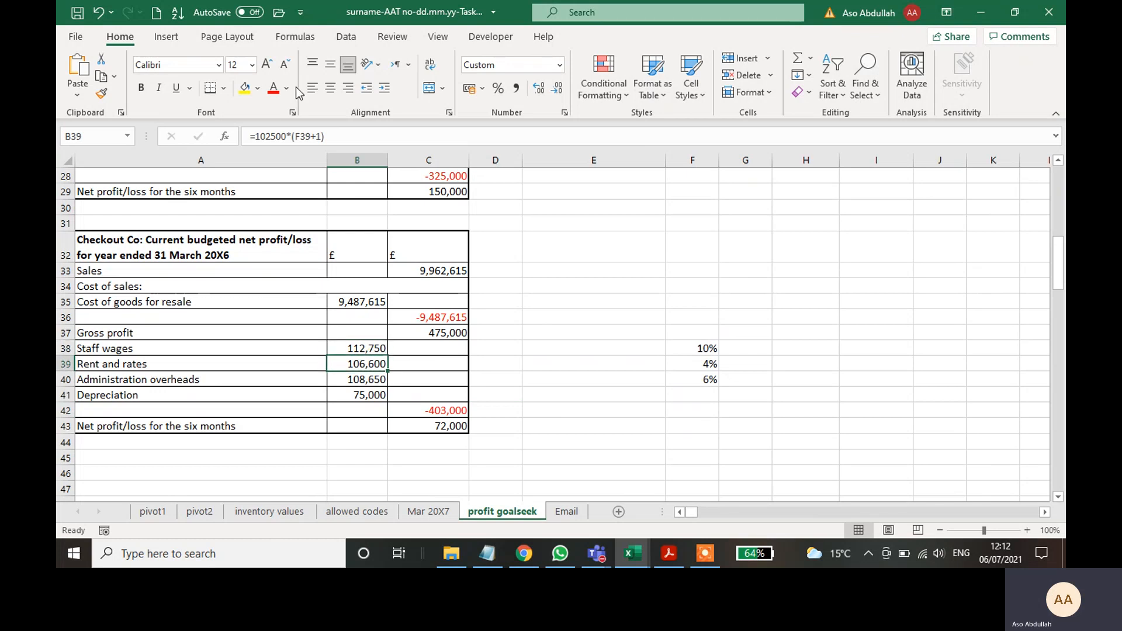
# - Undo the recent changes back to before the staff wages formula was filled down into B39:B40
pyautogui.click(97, 12)
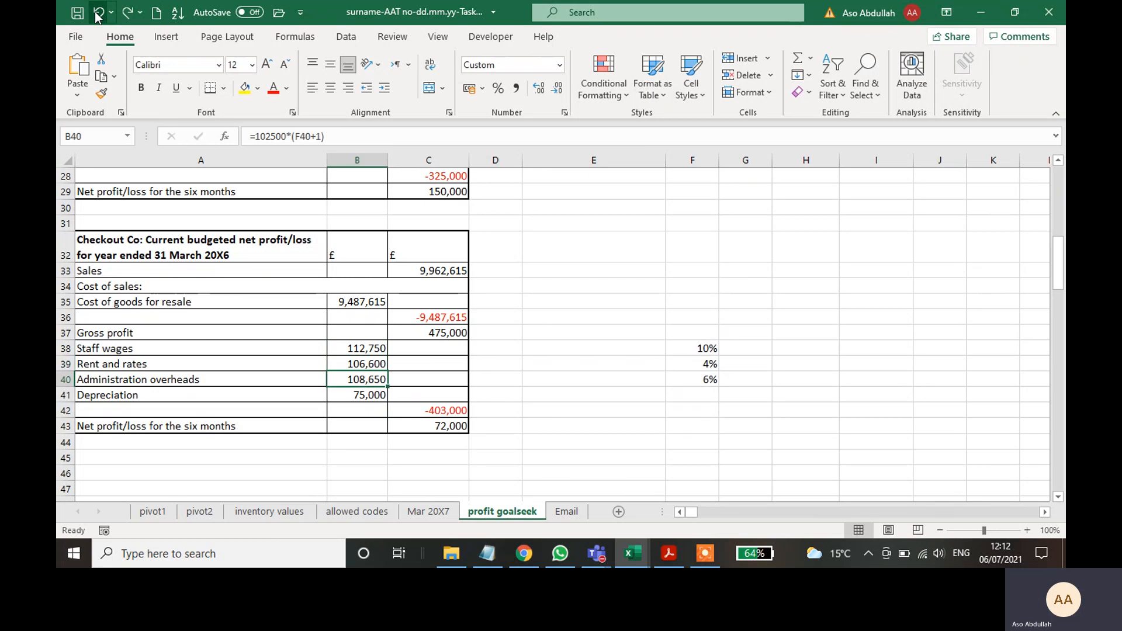
pyautogui.click(97, 12)
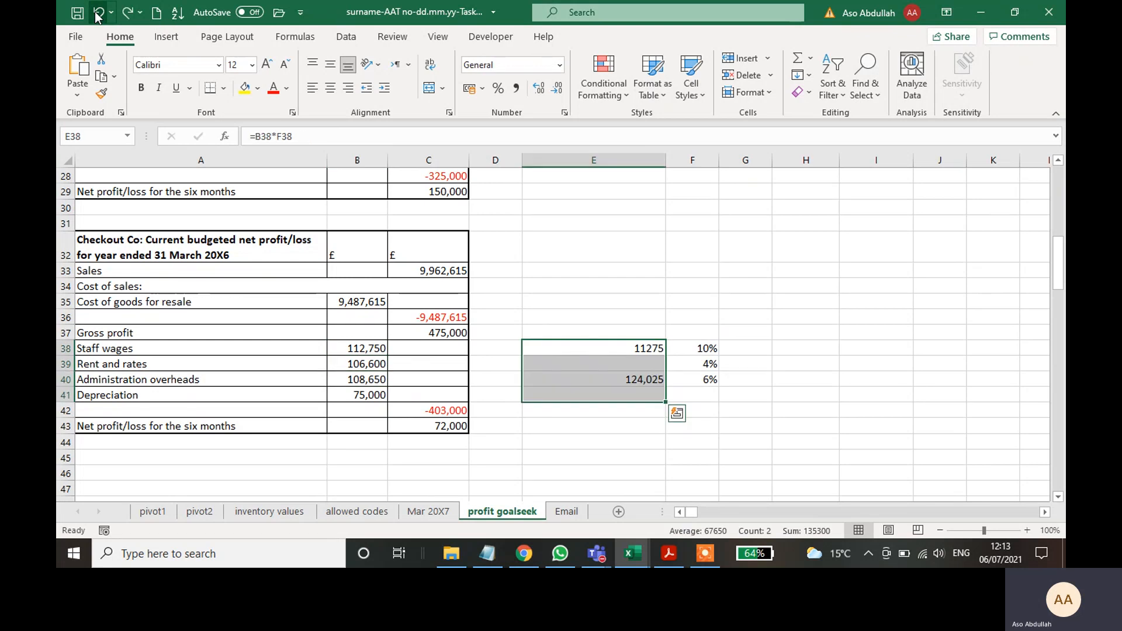
pyautogui.click(97, 13)
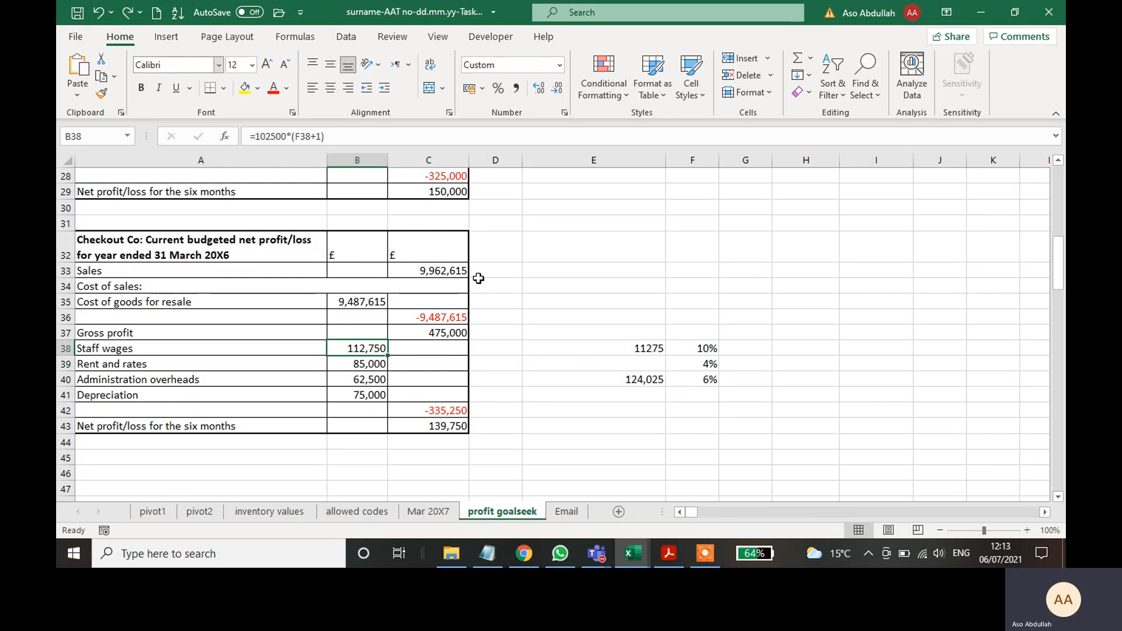
# - Clear the restored trial calculations from cells E38:E41
pyautogui.moveTo(635, 346); pyautogui.dragTo(647, 391)
pyautogui.press('Delete')
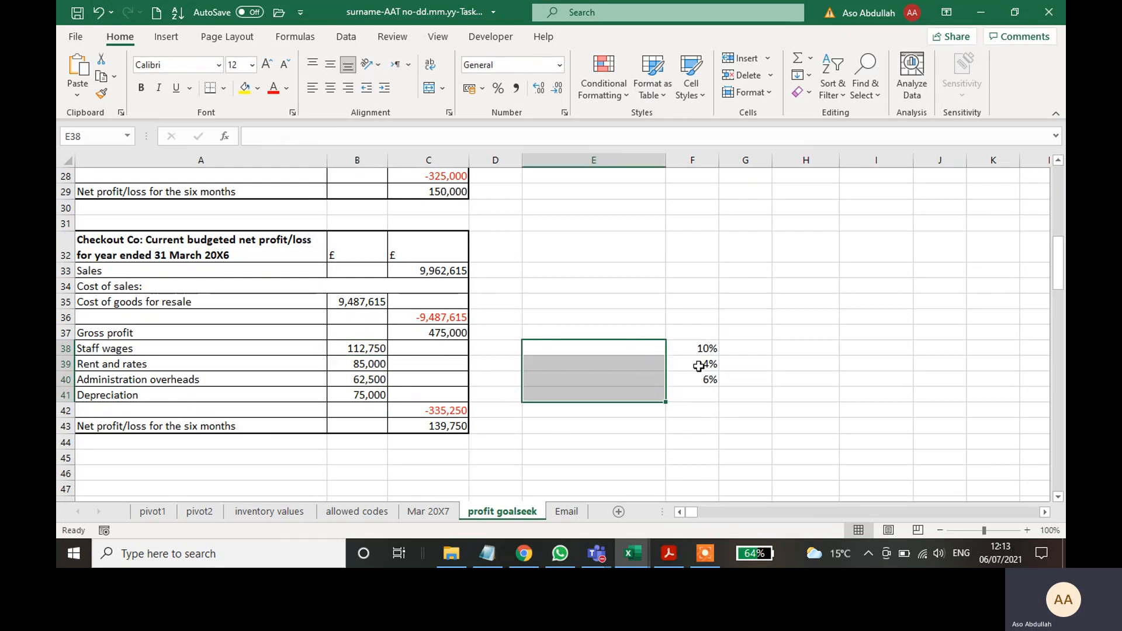
pyautogui.click(877, 315)
# - Increase the copied table's rent and rates in B39 by the percentage in F39 with the formula +85000*(F39+1)
pyautogui.click(371, 365)
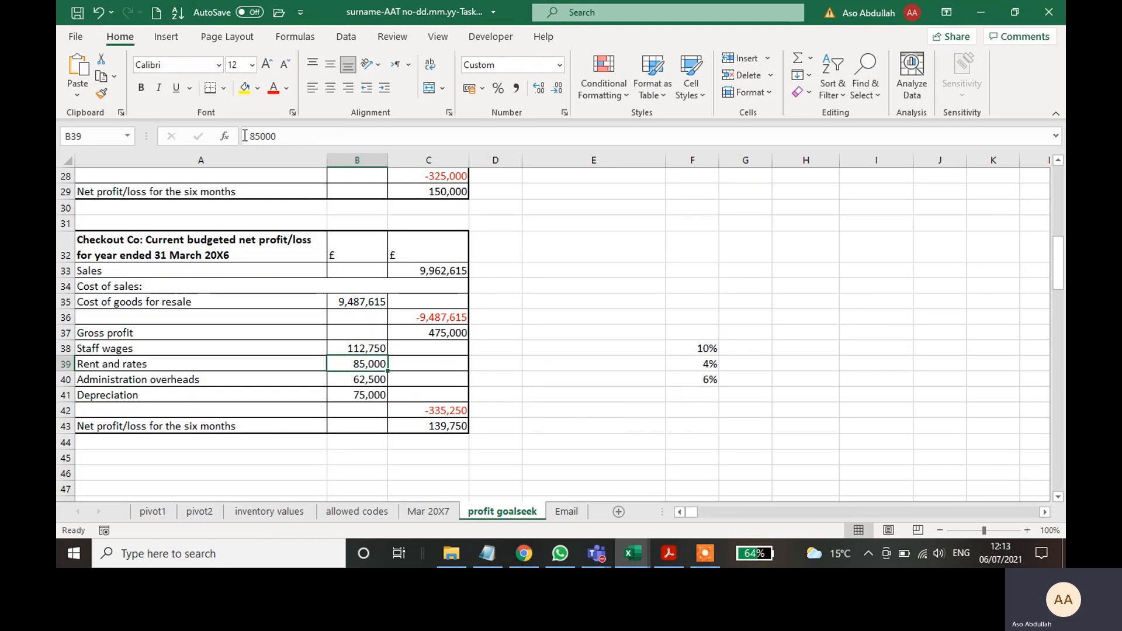
pyautogui.click(278, 139)
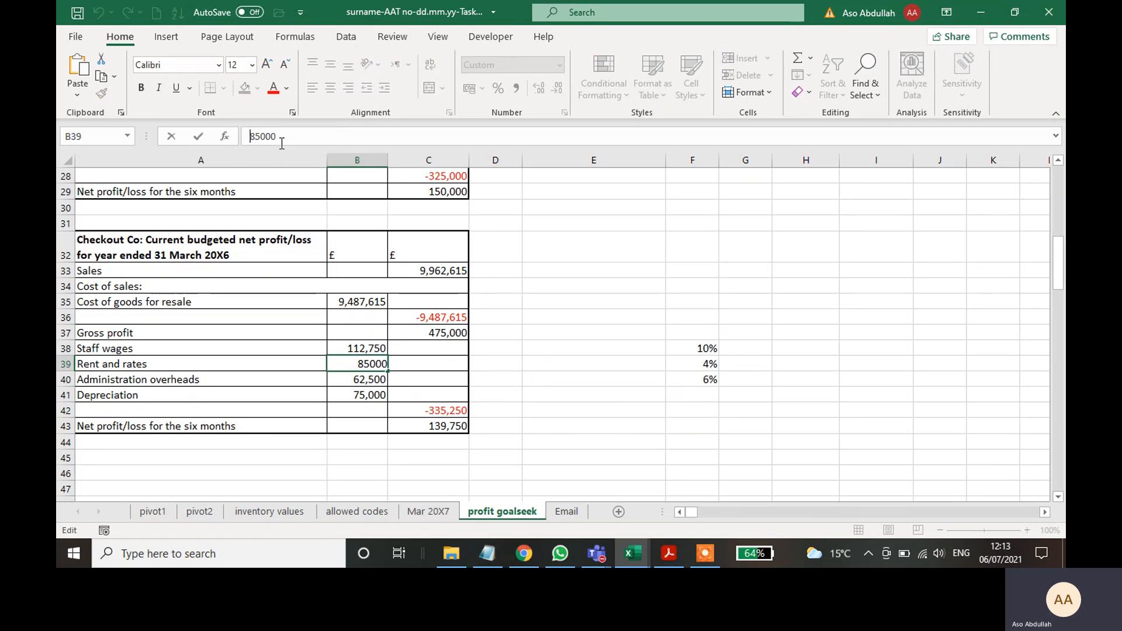
pyautogui.write('+')
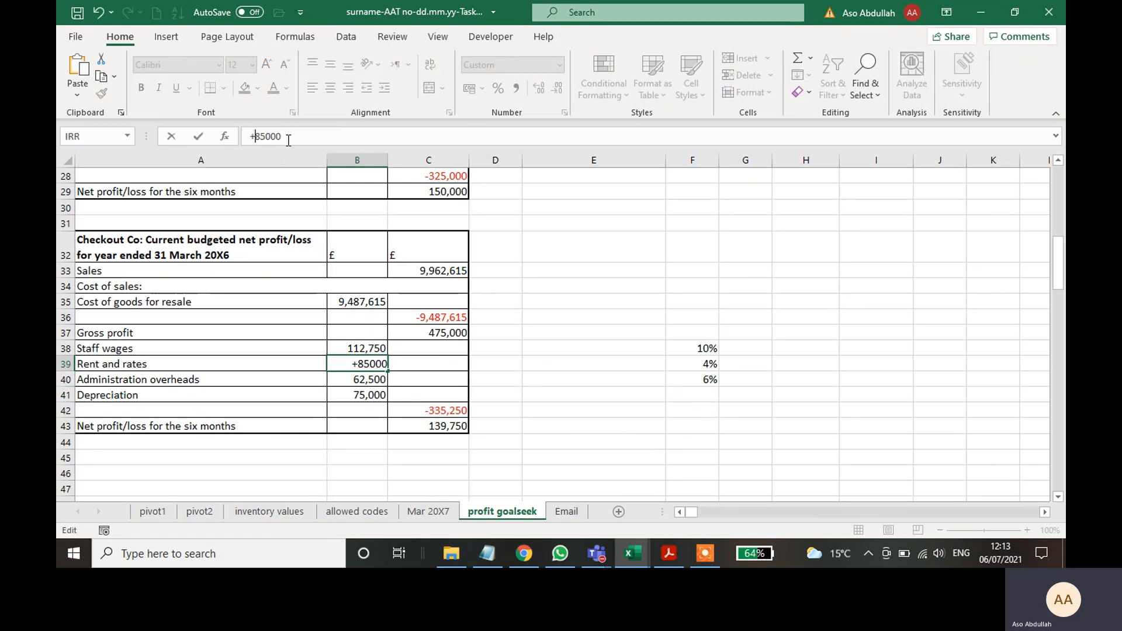
pyautogui.write('*(')
pyautogui.click(699, 365)
pyautogui.write('+1)')
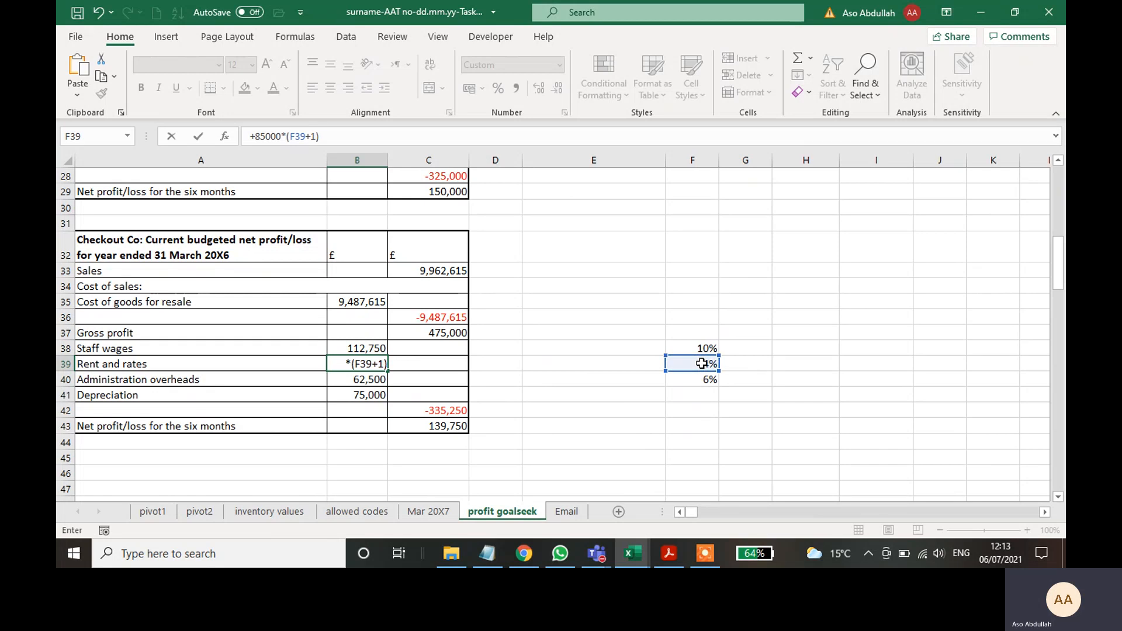
pyautogui.press('Return')
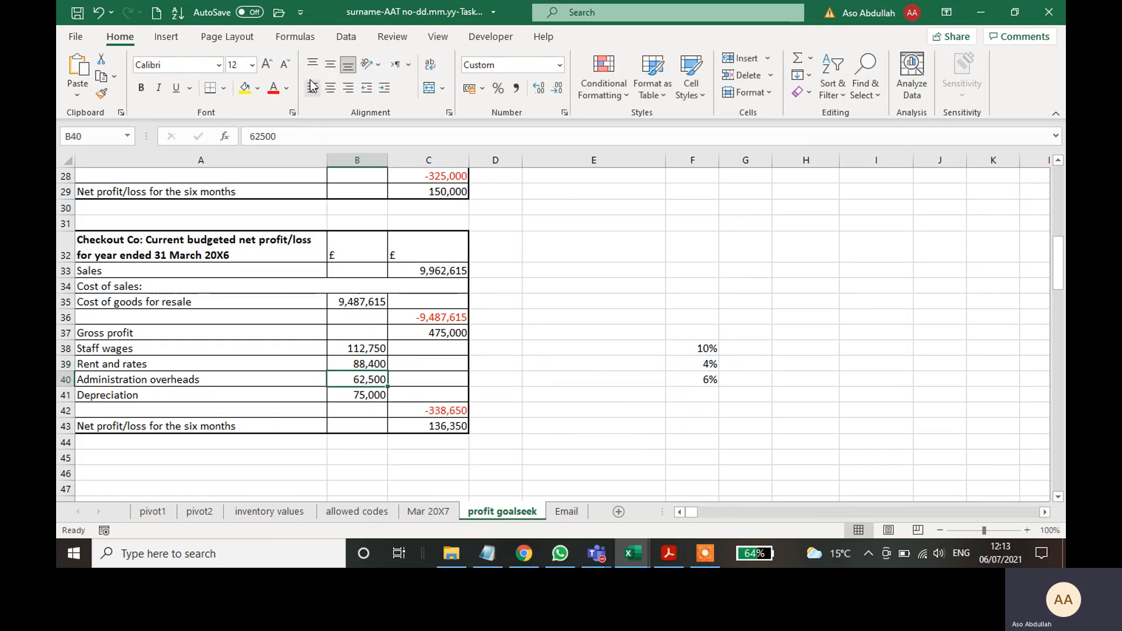
# - Increase the copied table's administration overheads in B40 by the percentage in F40 with the formula =62500*(F40+1)
pyautogui.click(256, 135)
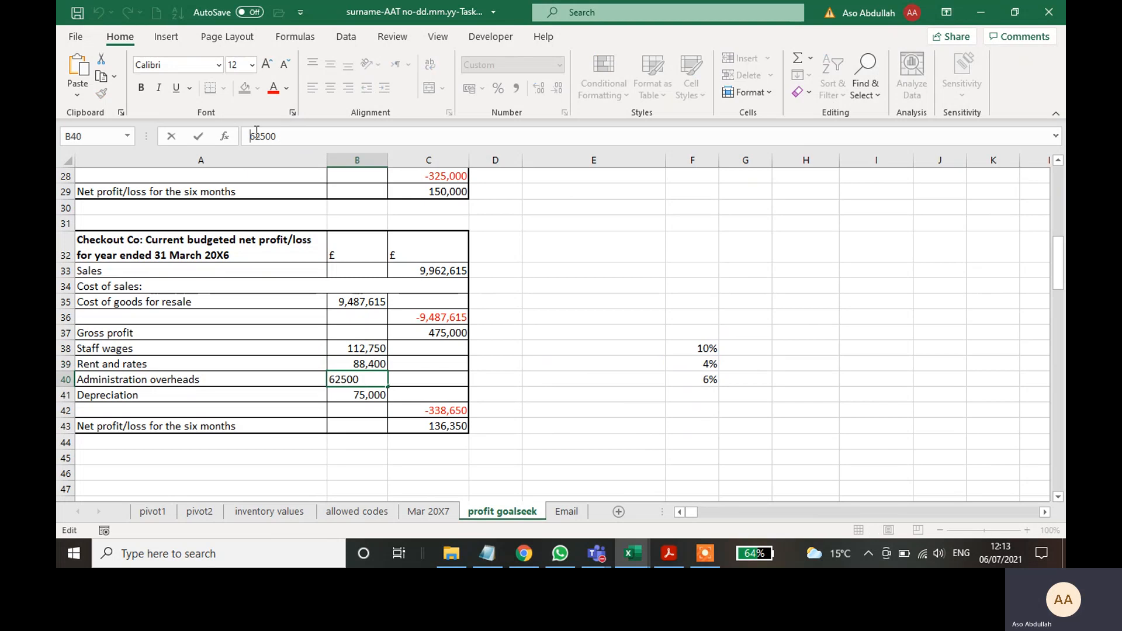
pyautogui.write('=')
pyautogui.click(292, 138)
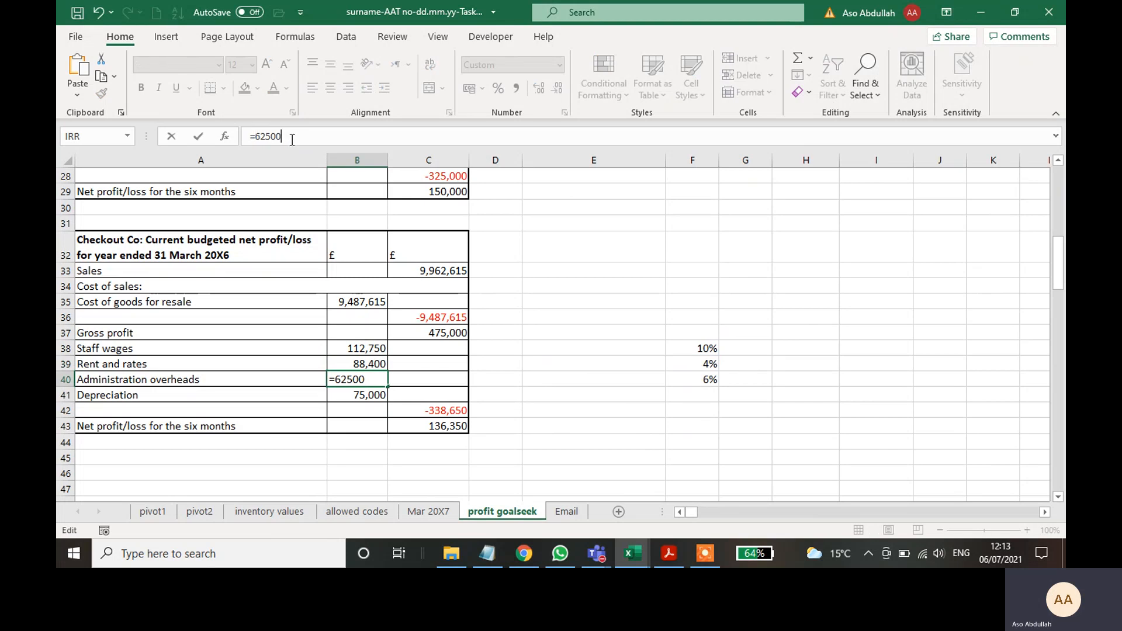
pyautogui.write('*(')
pyautogui.click(695, 379)
pyautogui.write('+1)')
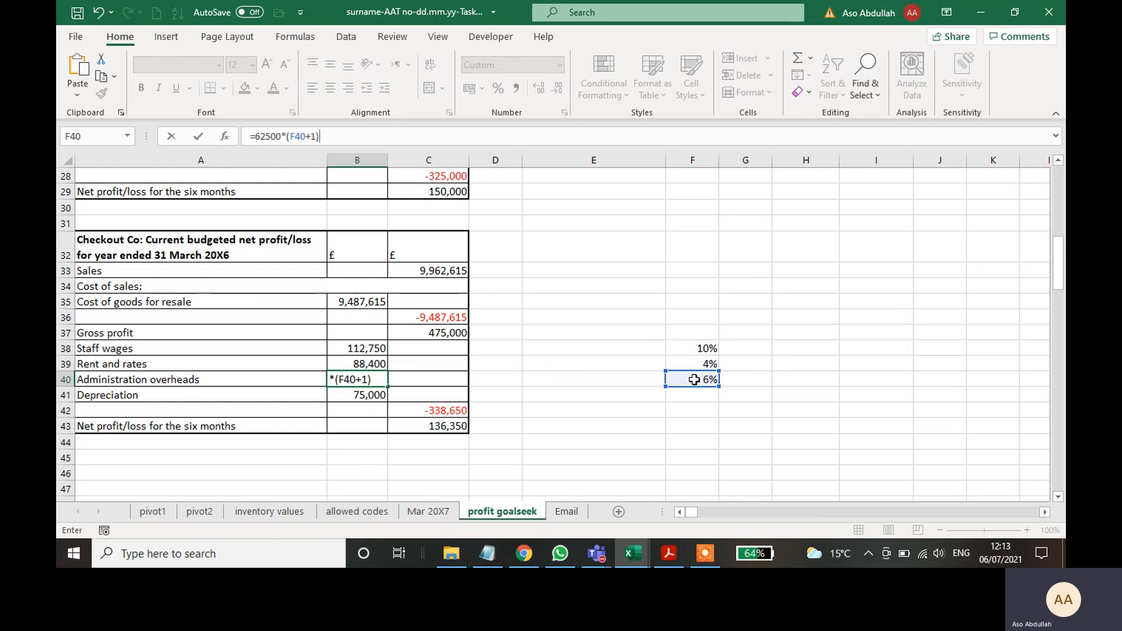
pyautogui.press('Return')
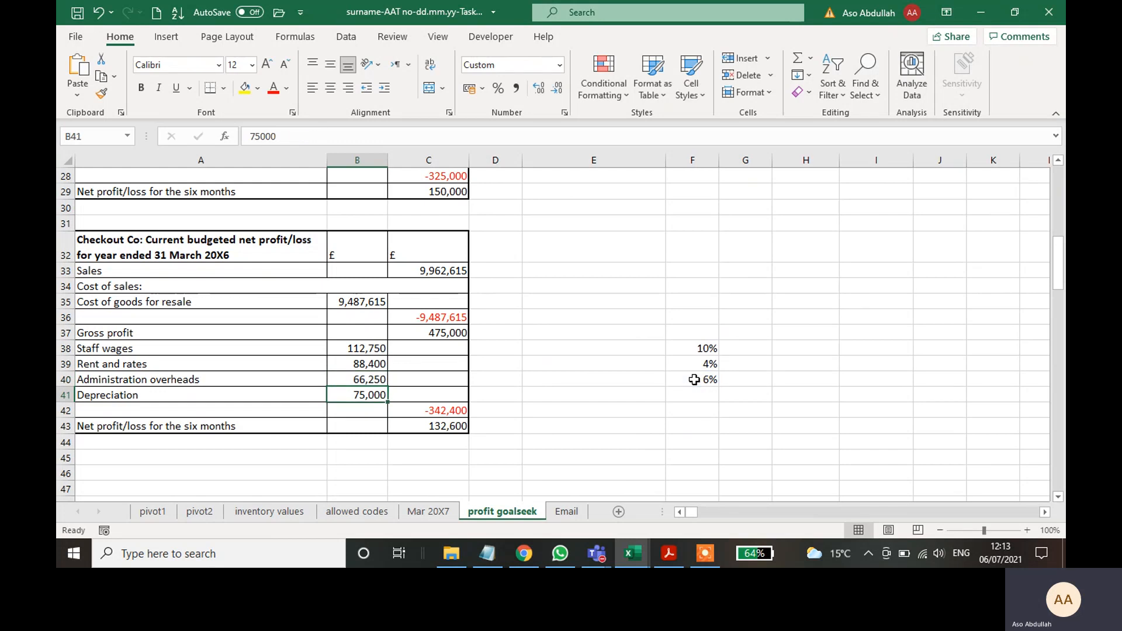
pyautogui.click(669, 456)
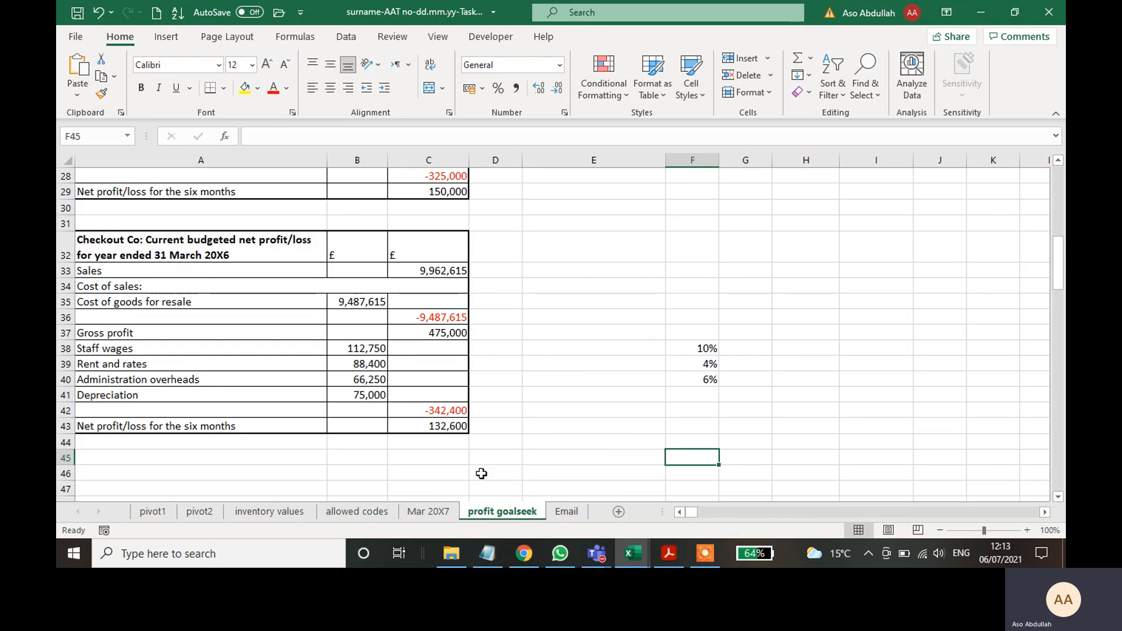
pyautogui.click(558, 438)
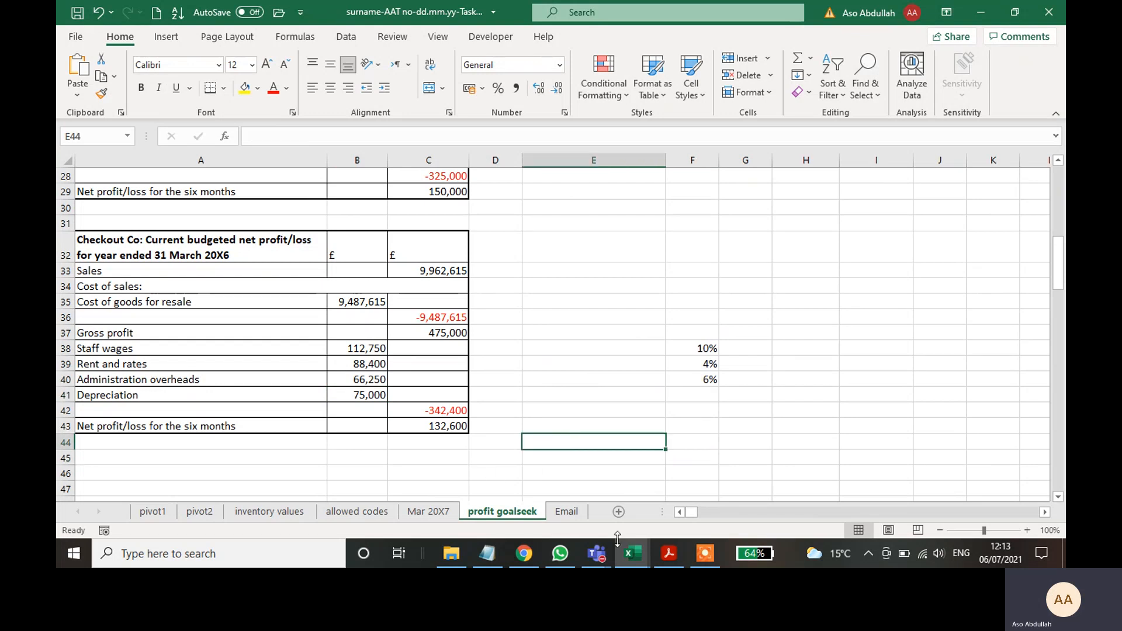
# - Switch to the question PDF in Acrobat Reader and highlight task (h)'s last instruction about using formulae to increase the costs
pyautogui.moveTo(636, 552)
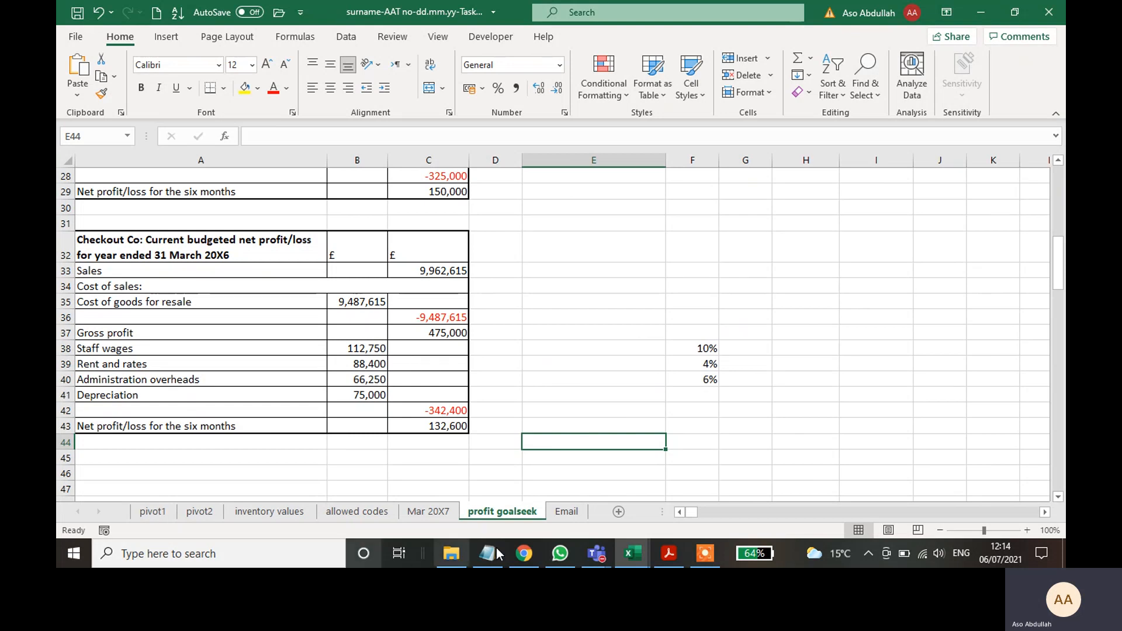
pyautogui.click(670, 558)
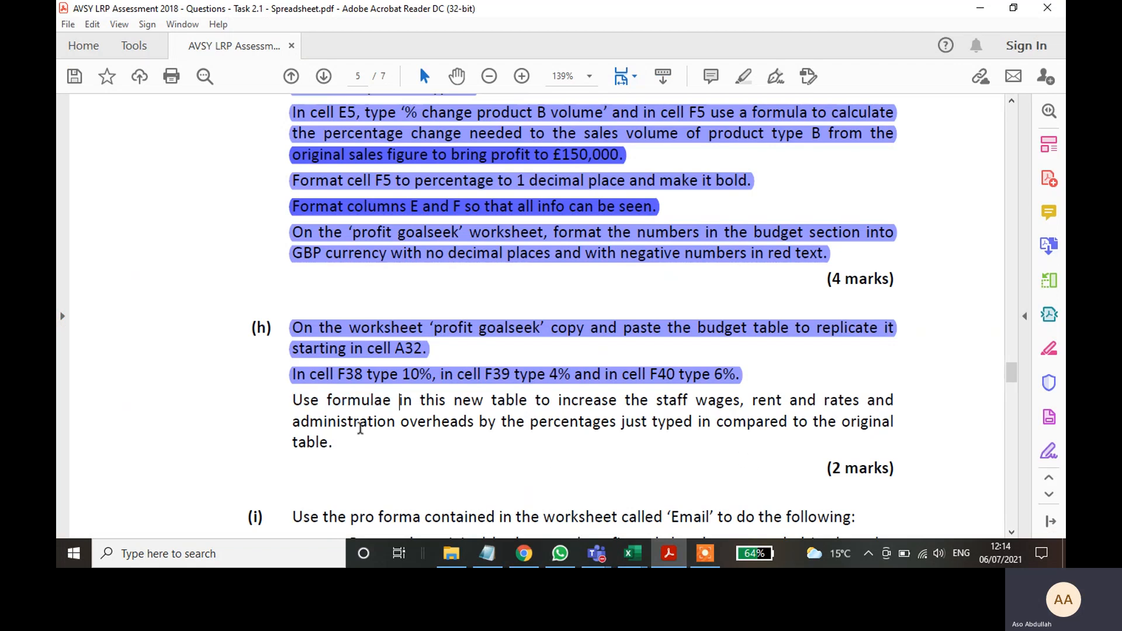
pyautogui.moveTo(294, 404)
pyautogui.mouseDown()
pyautogui.moveTo(745, 409)
pyautogui.moveTo(787, 425)
pyautogui.moveTo(598, 454)
pyautogui.moveTo(426, 461)
pyautogui.mouseUp()
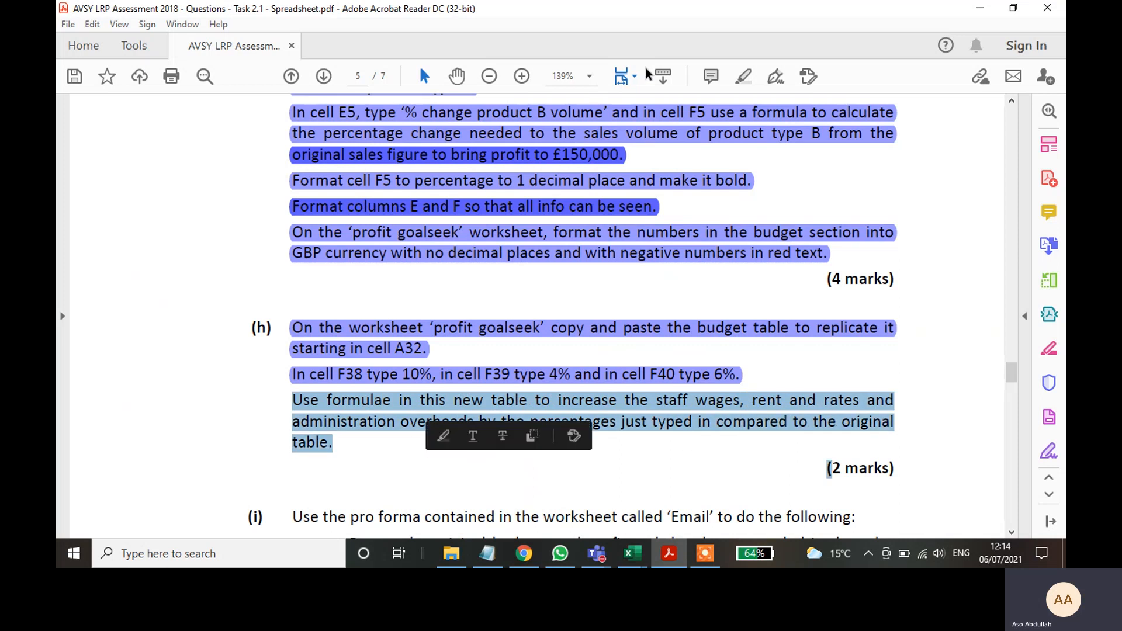
pyautogui.click(745, 78)
# - Find task (i) and select its opening instruction about using the pro forma in the 'Email' worksheet
pyautogui.scroll(-3, 392, 376)
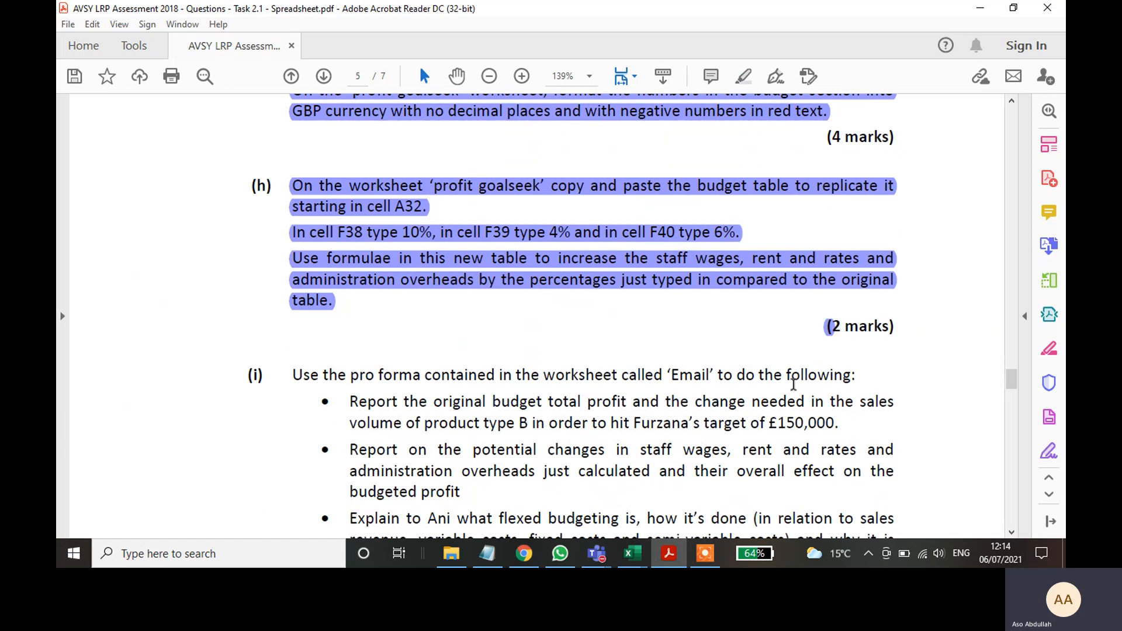
pyautogui.scroll(-1, 791, 384)
pyautogui.moveTo(854, 303); pyautogui.dragTo(289, 305)
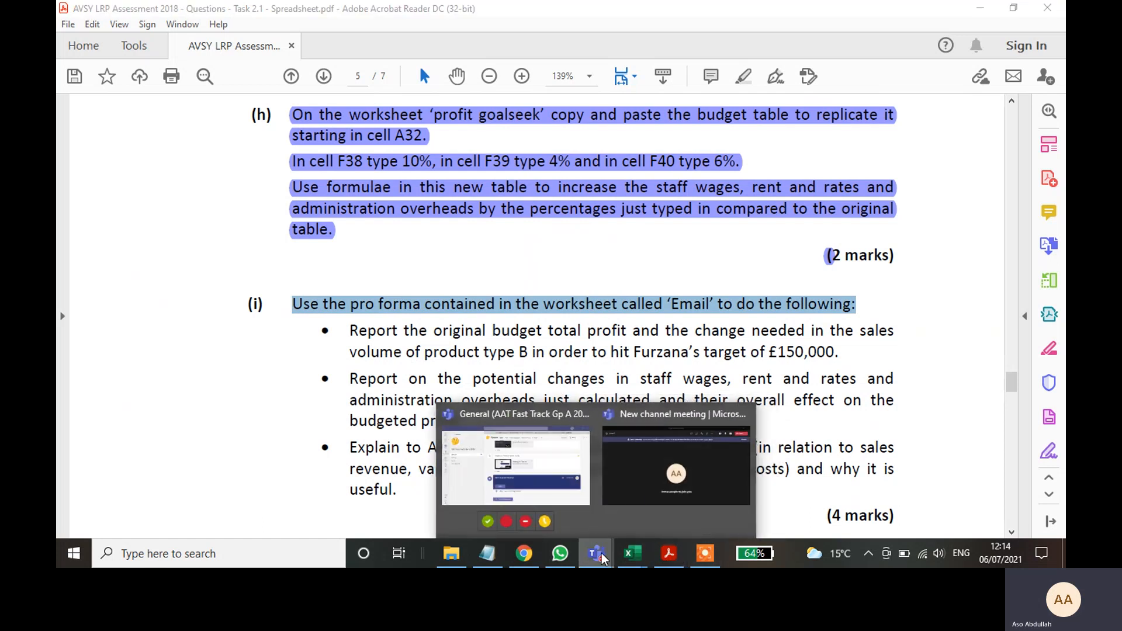
# - Switch to the channel meeting window in Microsoft Teams and leave the meeting
pyautogui.click(634, 489)
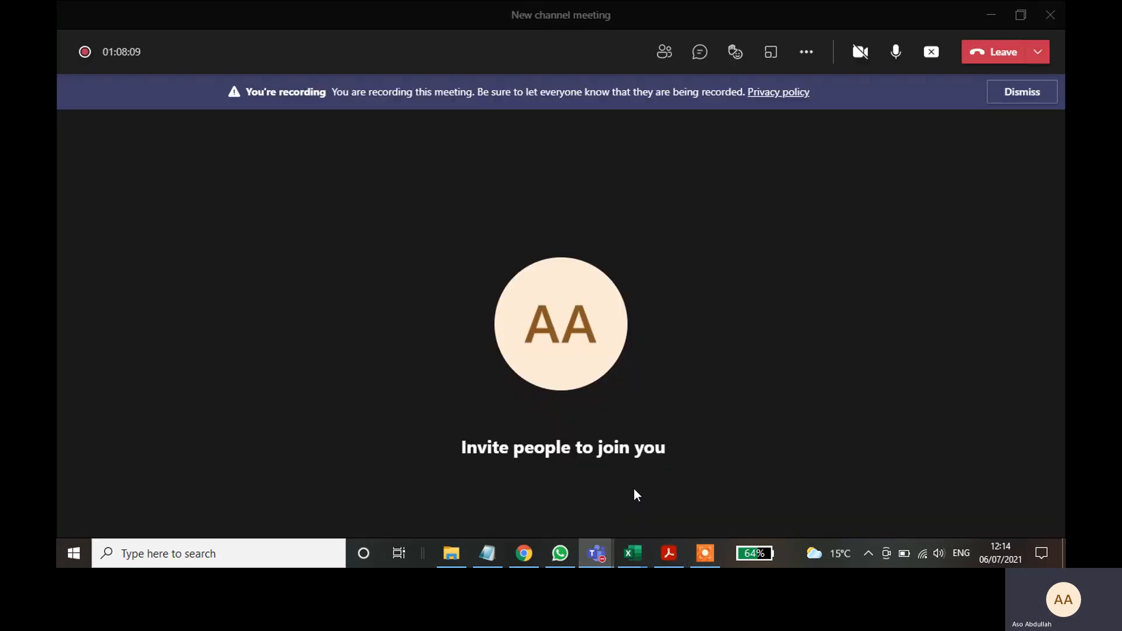
pyautogui.click(1009, 57)
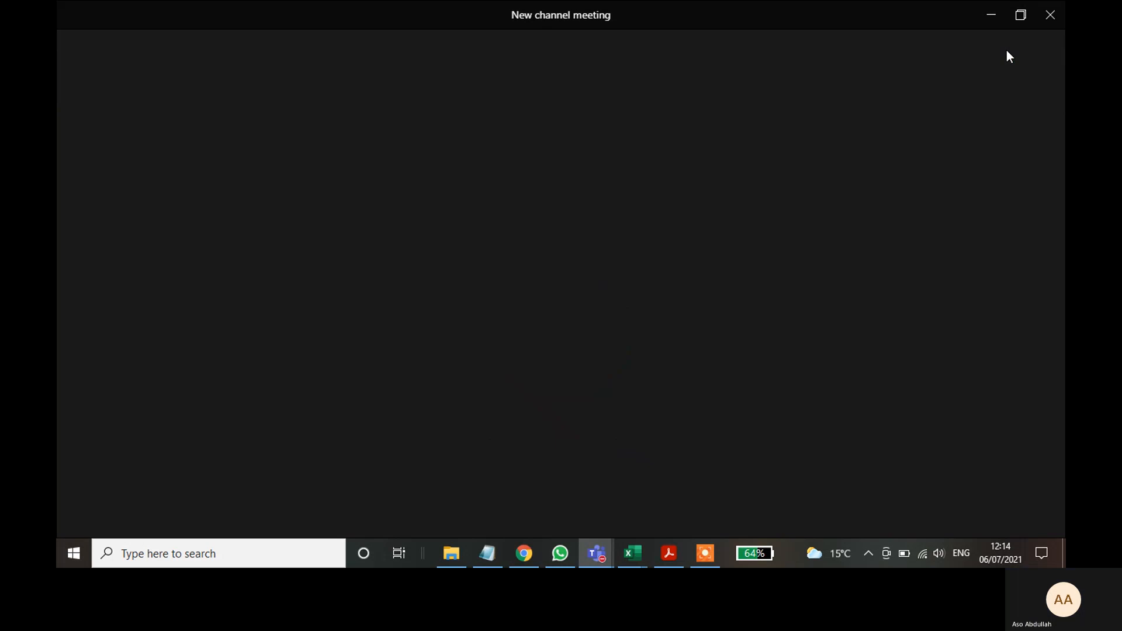